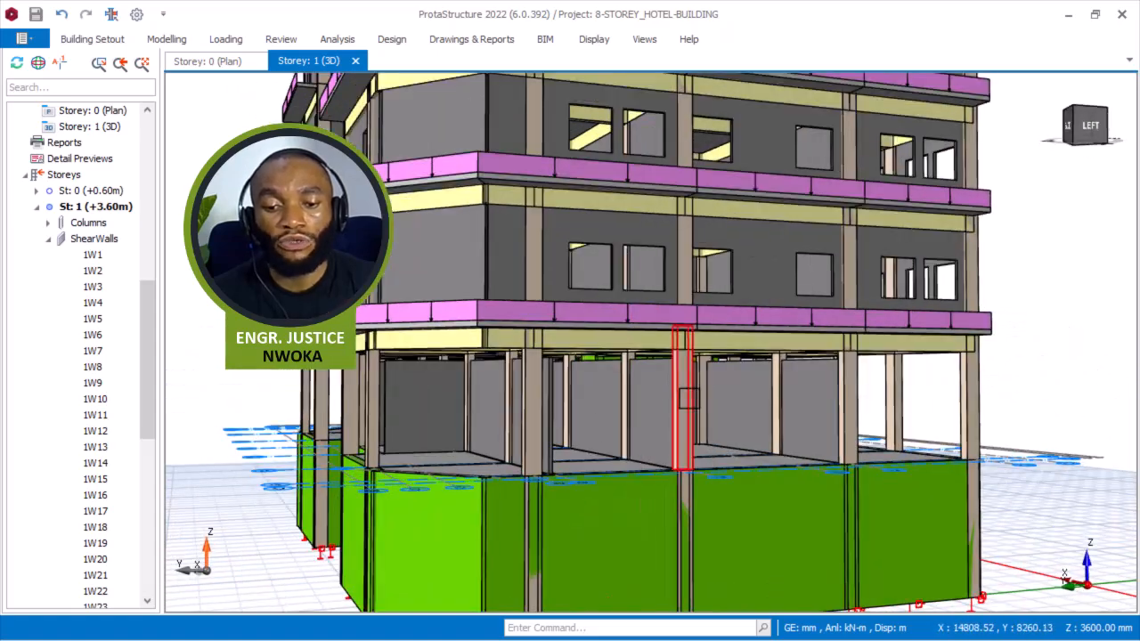
Inspect the selected ground-storey shear wall and the column and beam above it to read their properties.
{"action": "mouse_move", "coordinate": [704, 385]}
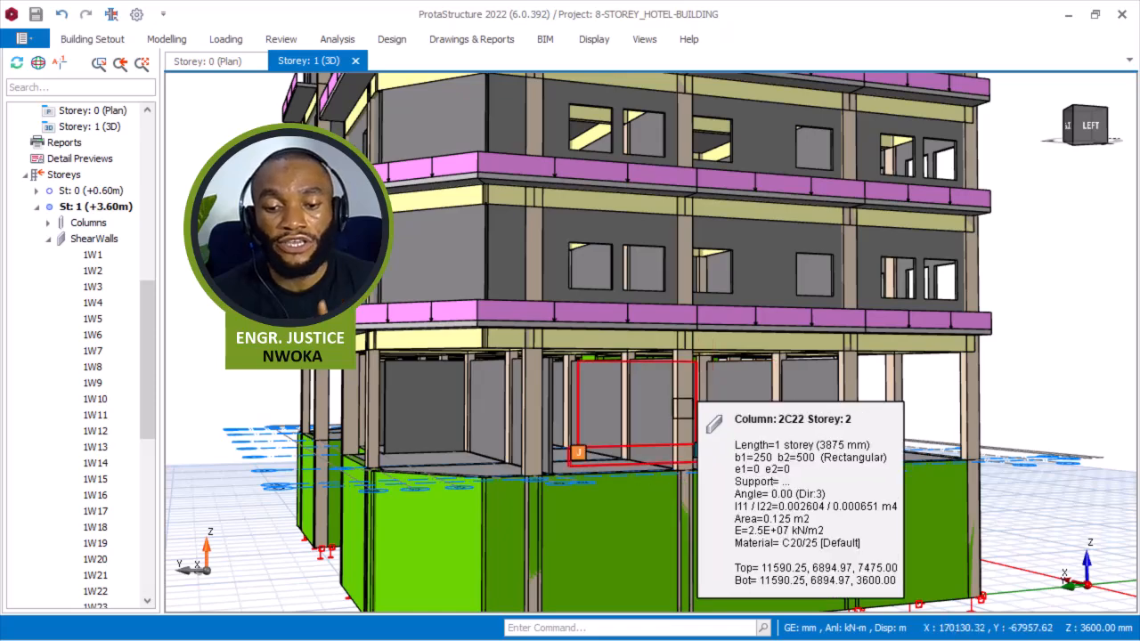
{"action": "scroll", "coordinate": [686, 427], "scroll_direction": "down", "scroll_amount": 3}
{"action": "middle_click_drag", "start_coordinate": [674, 457], "coordinate": [663, 495]}
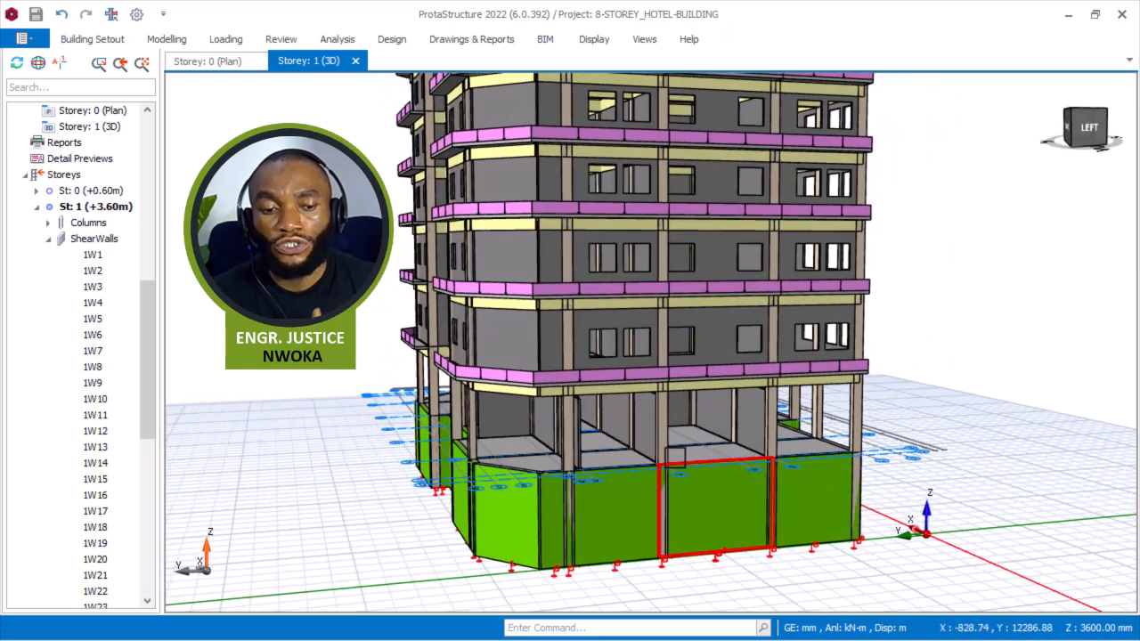
{"action": "left_click", "coordinate": [722, 510]}
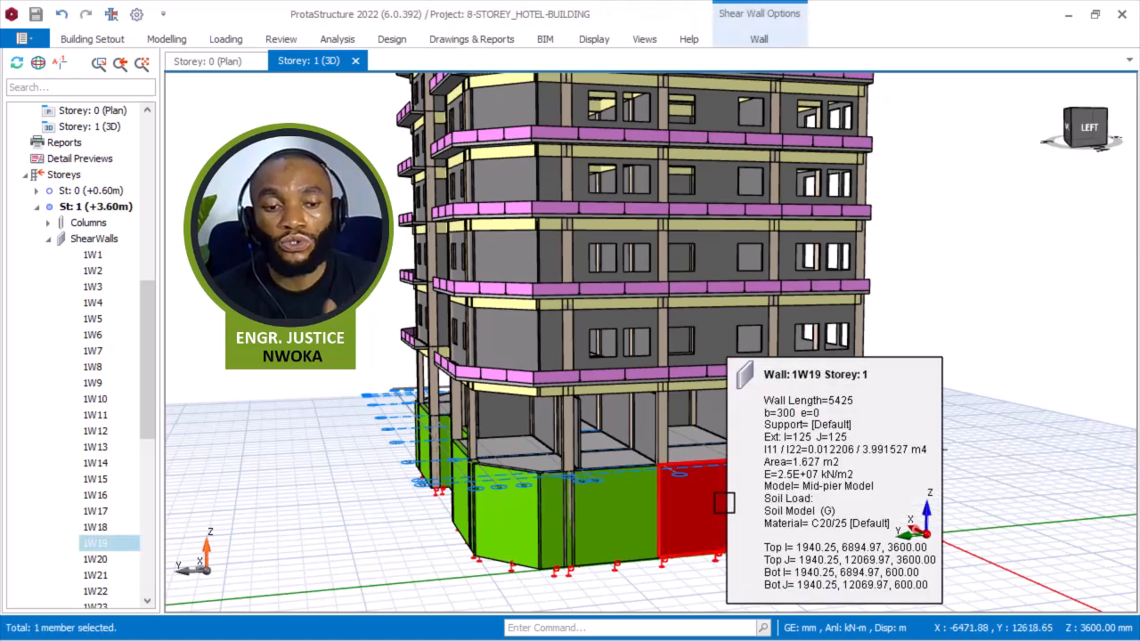
{"action": "scroll", "coordinate": [718, 487], "scroll_direction": "up", "scroll_amount": 3}
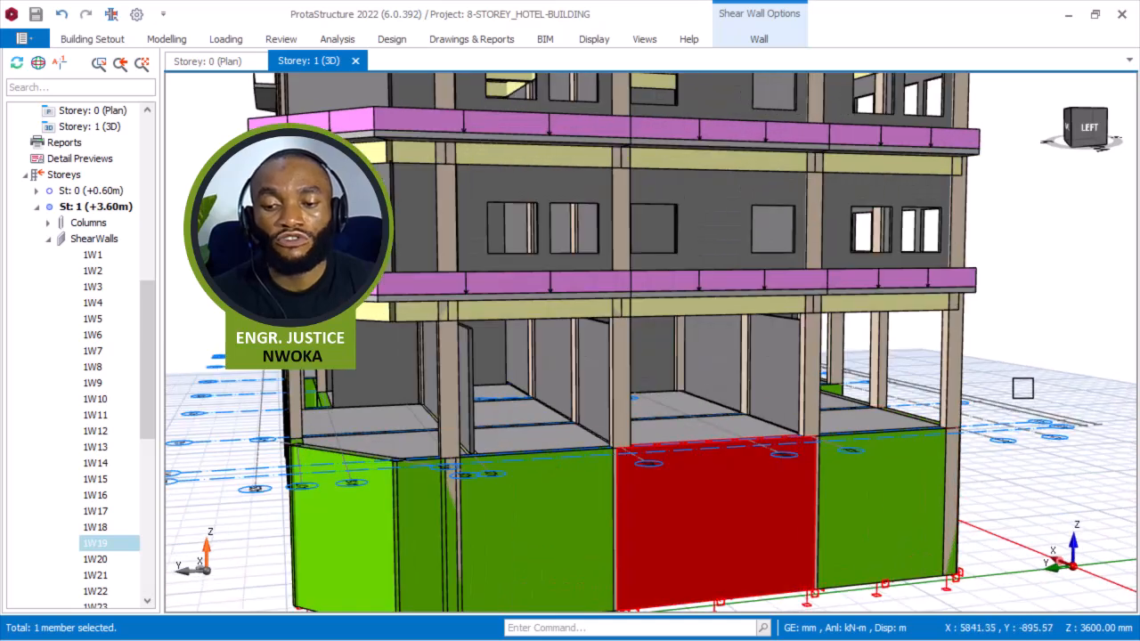
{"action": "key", "text": "Escape"}
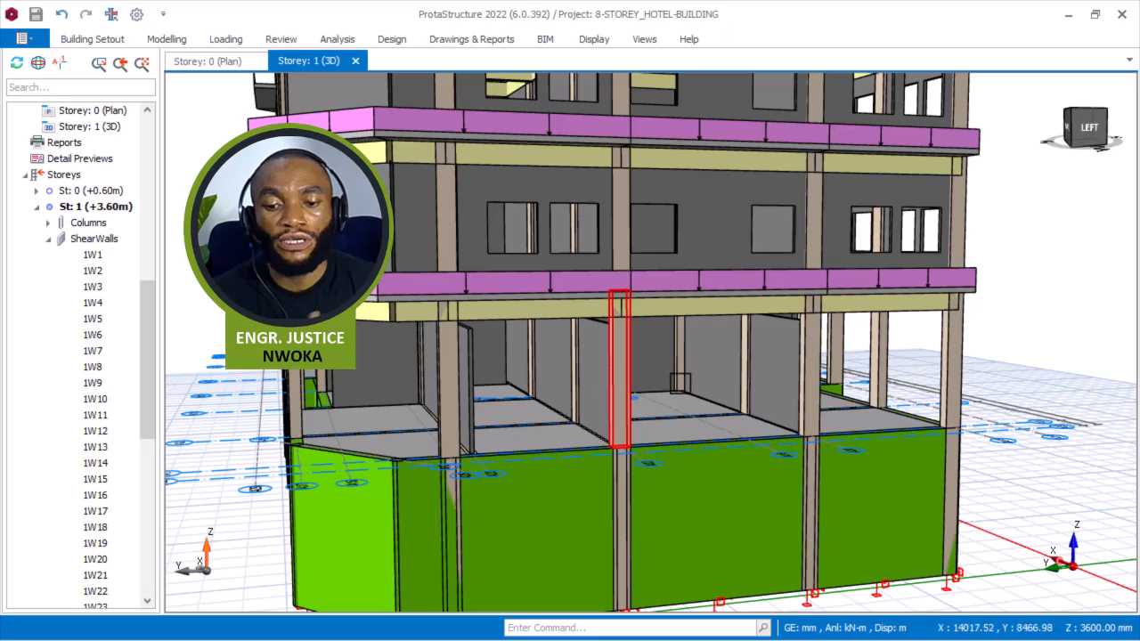
{"action": "scroll", "coordinate": [623, 391], "scroll_direction": "up", "scroll_amount": 3}
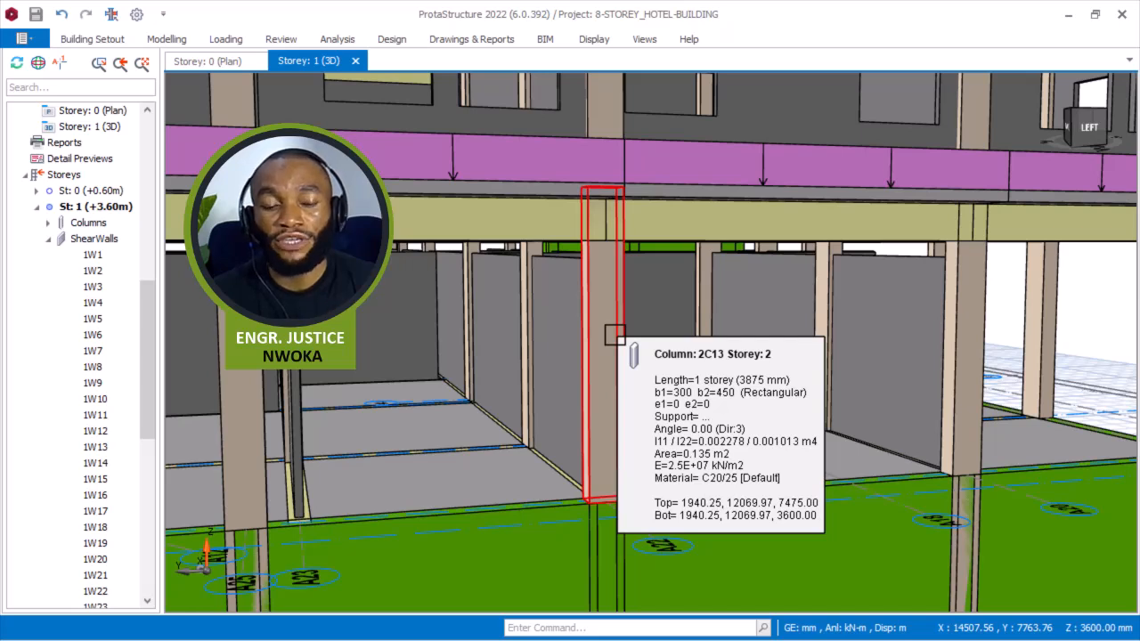
{"action": "mouse_move", "coordinate": [731, 228]}
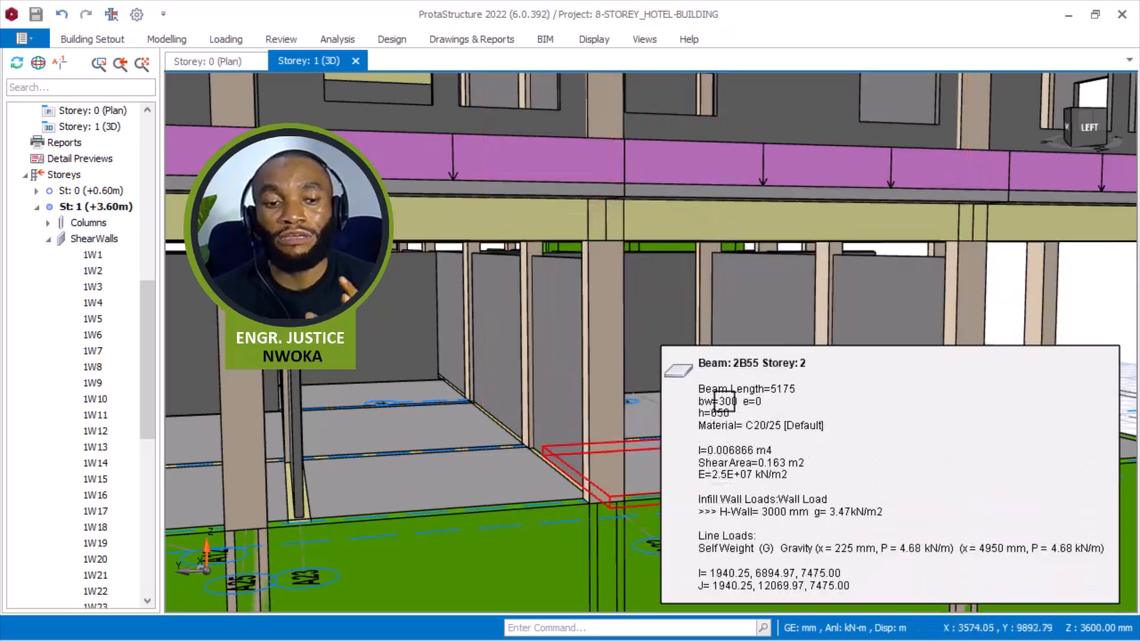
{"action": "scroll", "coordinate": [725, 388], "scroll_direction": "down", "scroll_amount": 2}
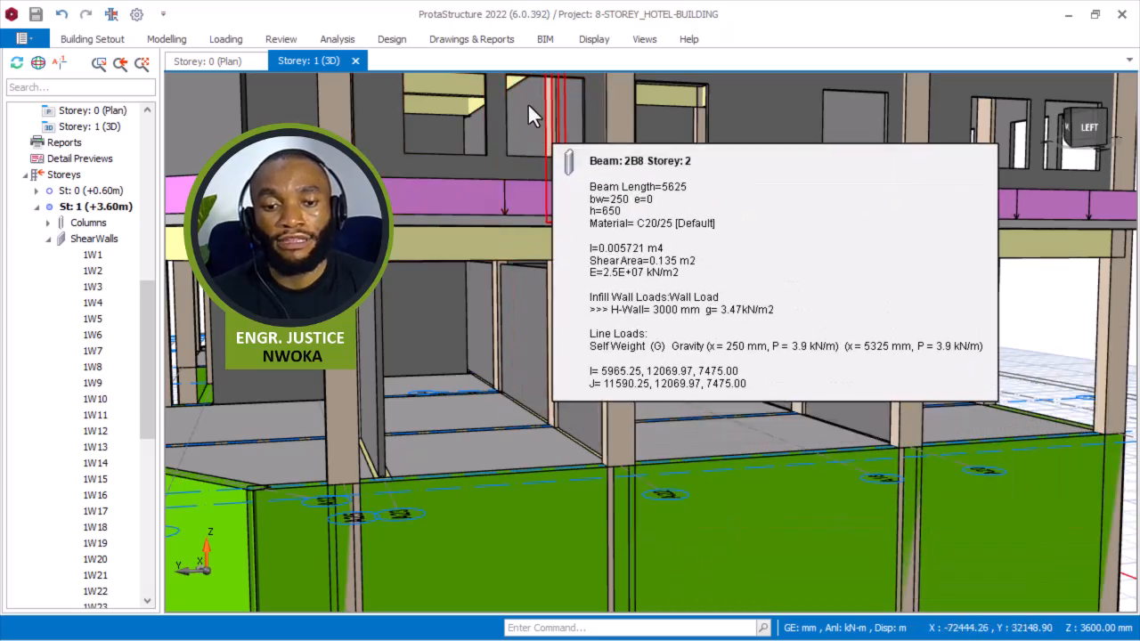
Open the Calculator app and compute 650 minus 150.
{"action": "key", "text": "super"}
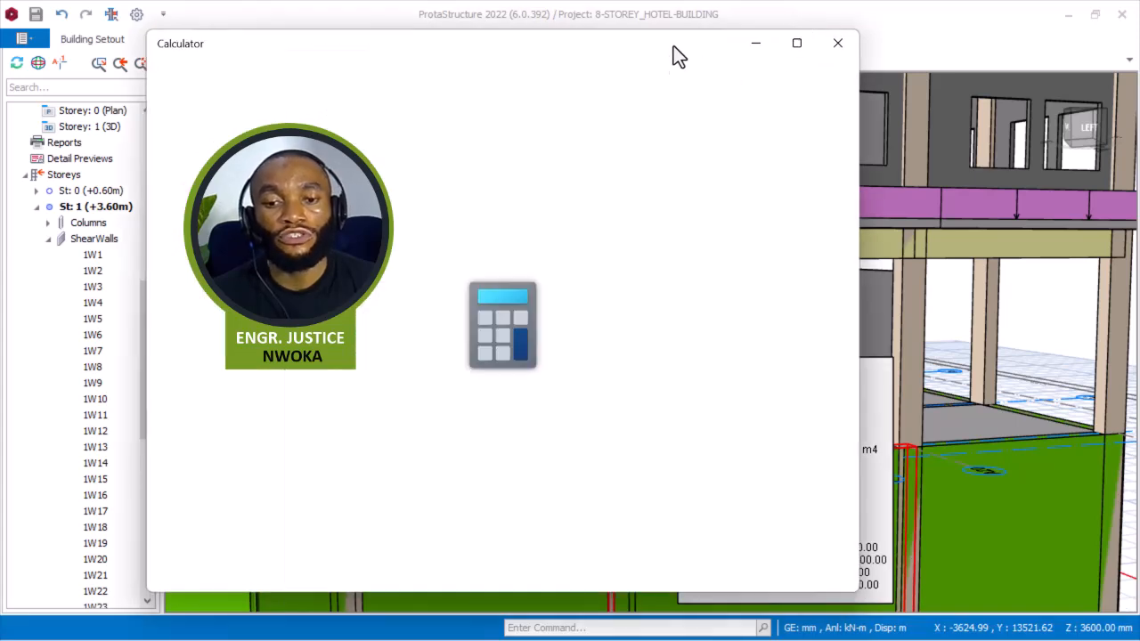
{"action": "left_click_drag", "start_coordinate": [633, 58], "coordinate": [855, 70]}
{"action": "left_click", "coordinate": [623, 485]}
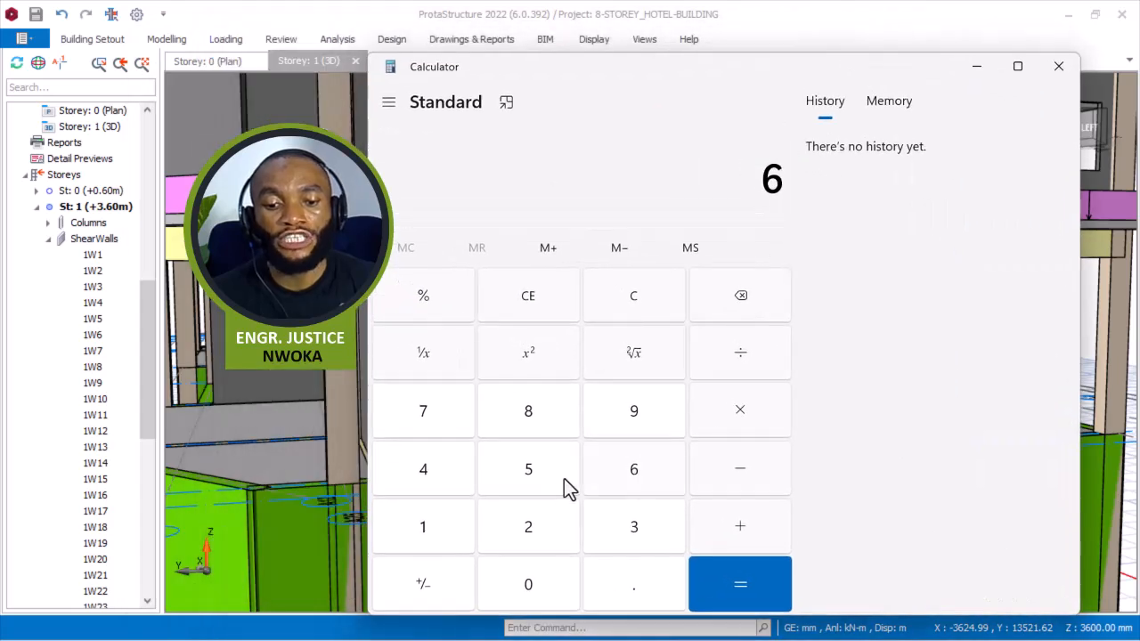
{"action": "left_click", "coordinate": [517, 485]}
{"action": "left_click", "coordinate": [540, 583]}
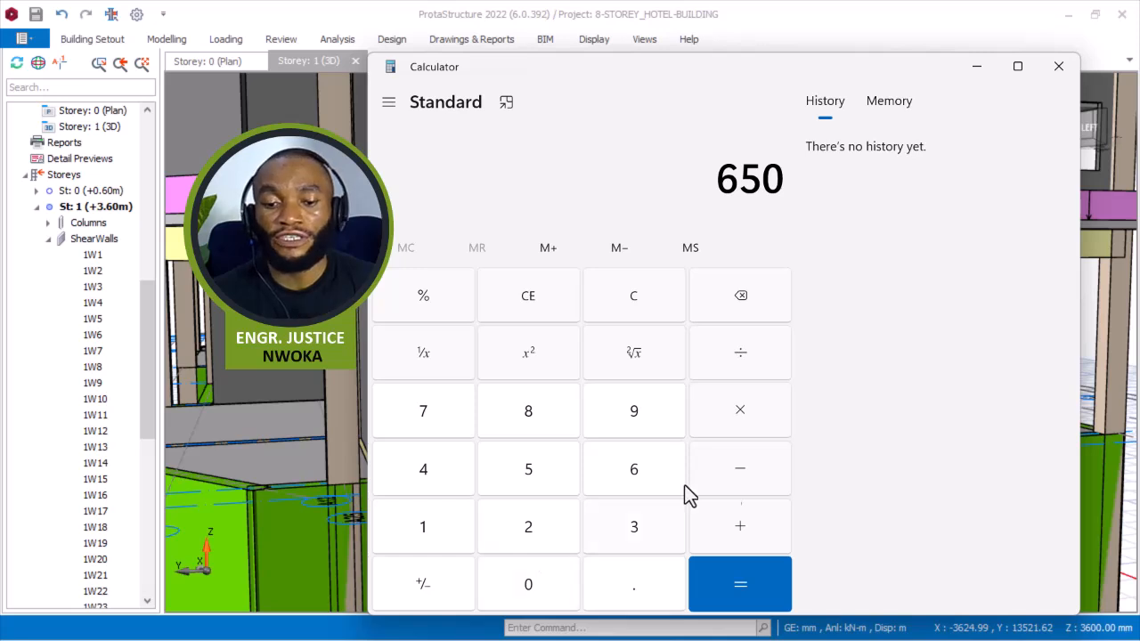
{"action": "left_click", "coordinate": [776, 468]}
{"action": "left_click", "coordinate": [445, 534]}
{"action": "left_click", "coordinate": [526, 471]}
{"action": "left_click", "coordinate": [539, 570]}
{"action": "left_click", "coordinate": [732, 587]}
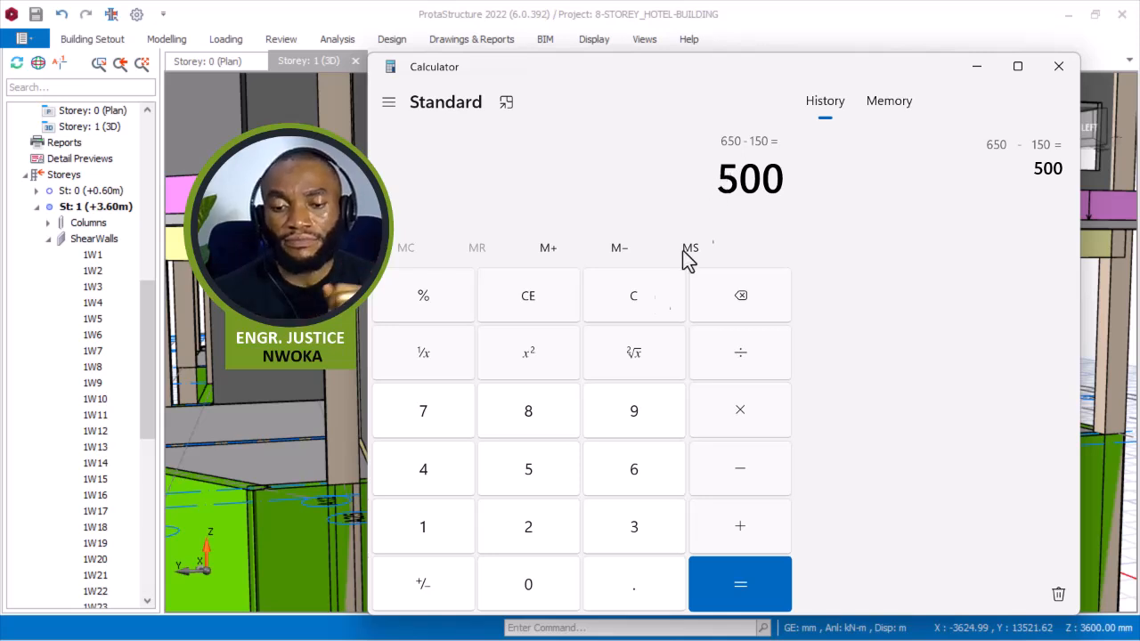
Compute 3875 minus 500 in the Calculator, then minimize it.
{"action": "left_click", "coordinate": [632, 307]}
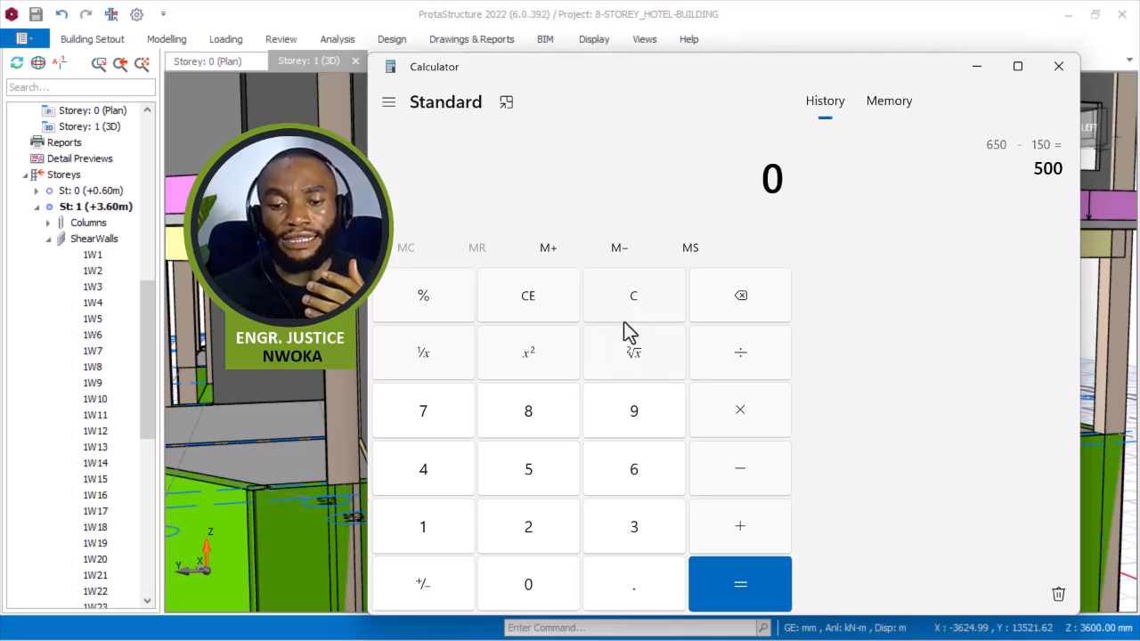
{"action": "left_click", "coordinate": [634, 527]}
{"action": "left_click", "coordinate": [550, 424]}
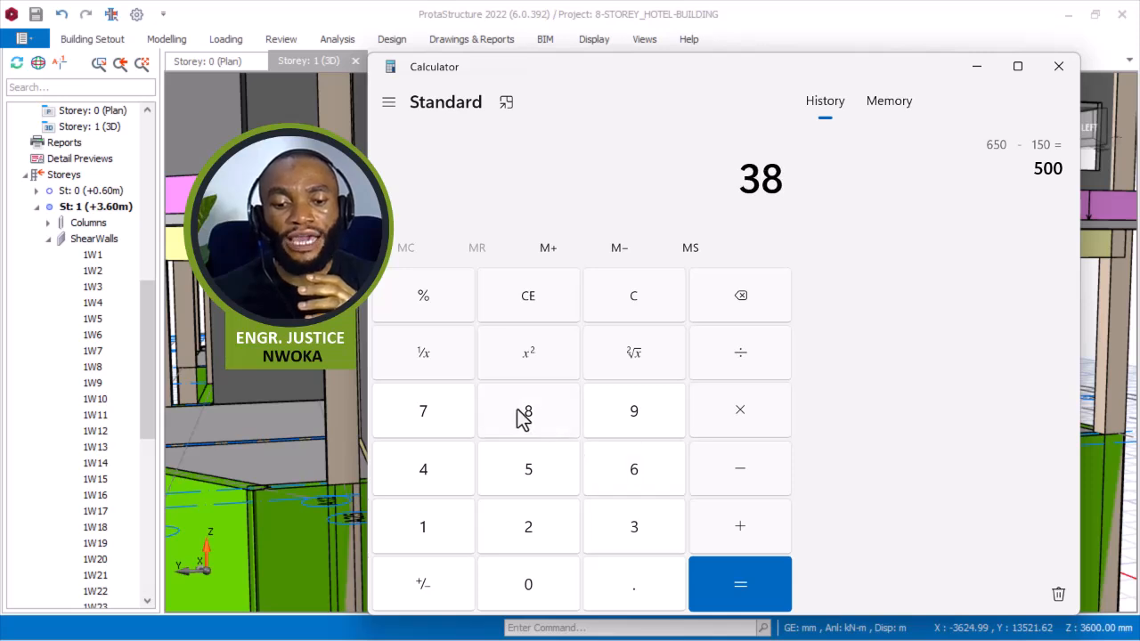
{"action": "left_click", "coordinate": [450, 422]}
{"action": "left_click", "coordinate": [507, 486]}
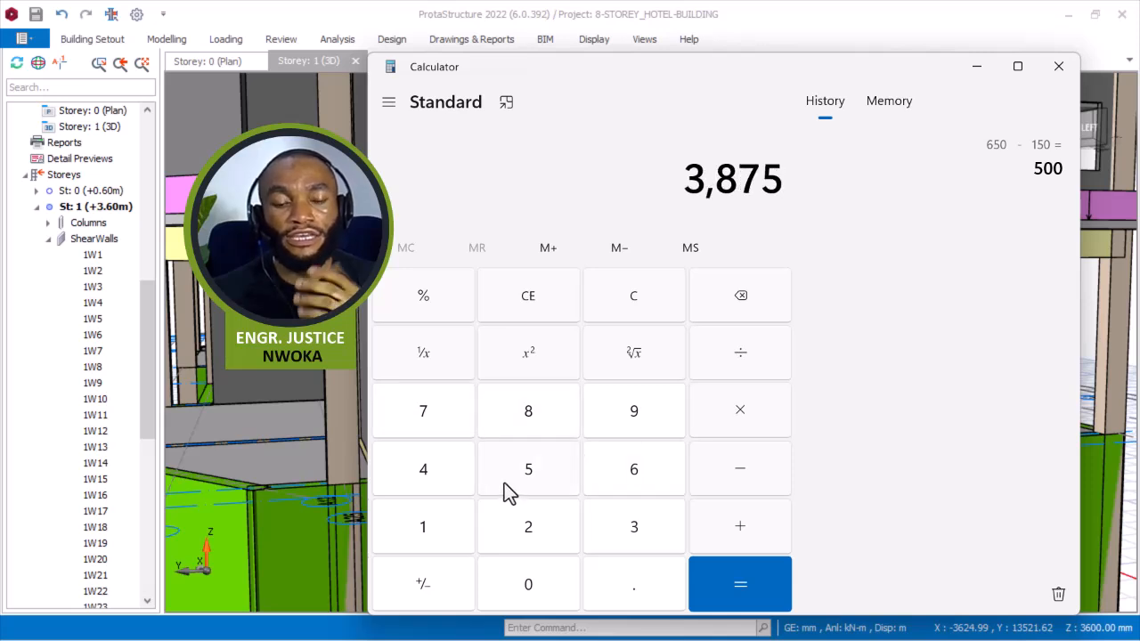
{"action": "left_click", "coordinate": [740, 469]}
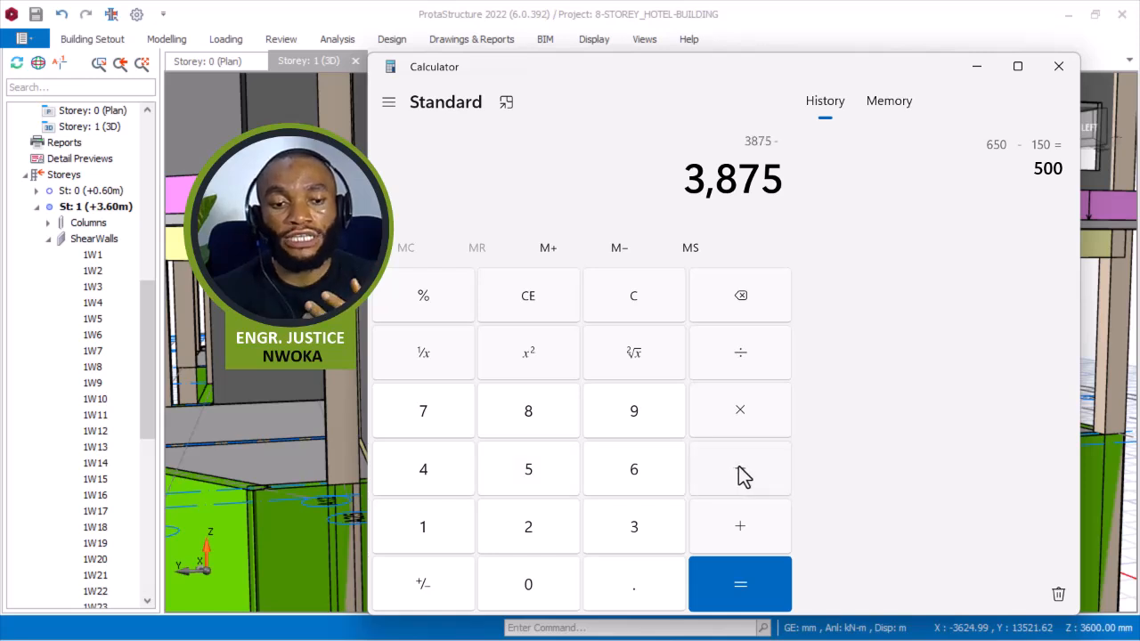
{"action": "left_click", "coordinate": [562, 477]}
{"action": "left_click", "coordinate": [549, 581]}
{"action": "left_click", "coordinate": [548, 580]}
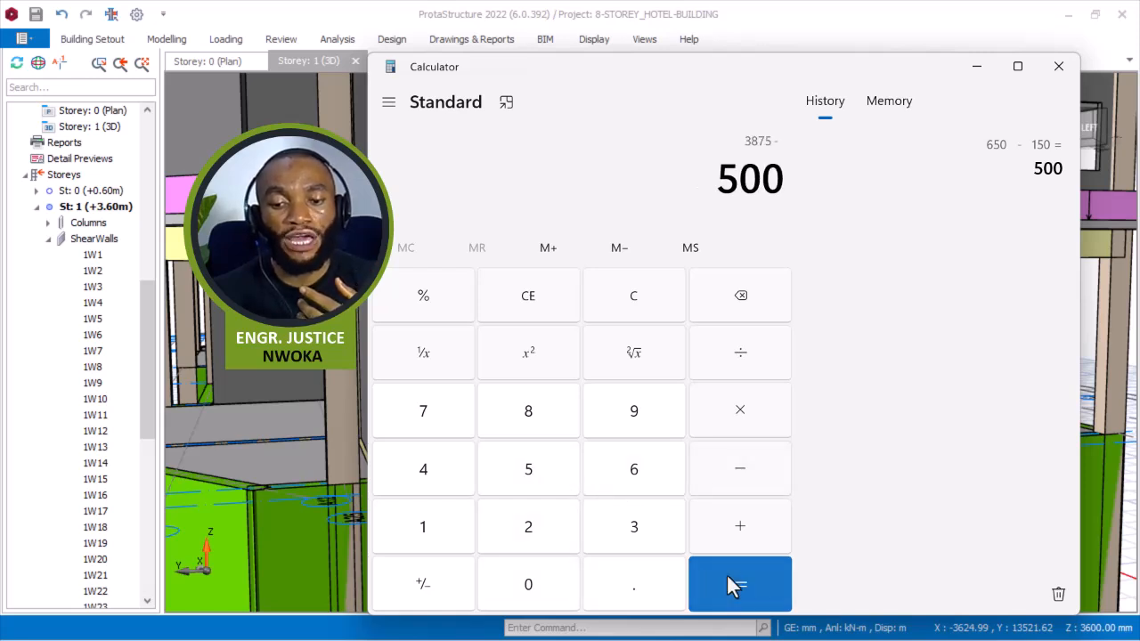
{"action": "left_click", "coordinate": [730, 582]}
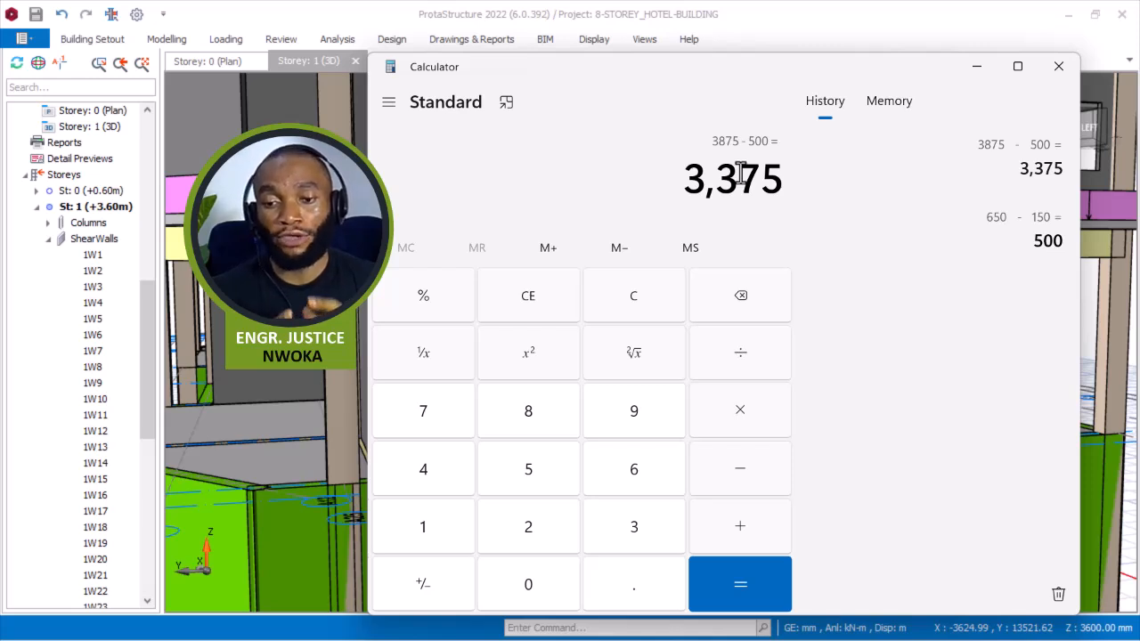
{"action": "left_click", "coordinate": [975, 67]}
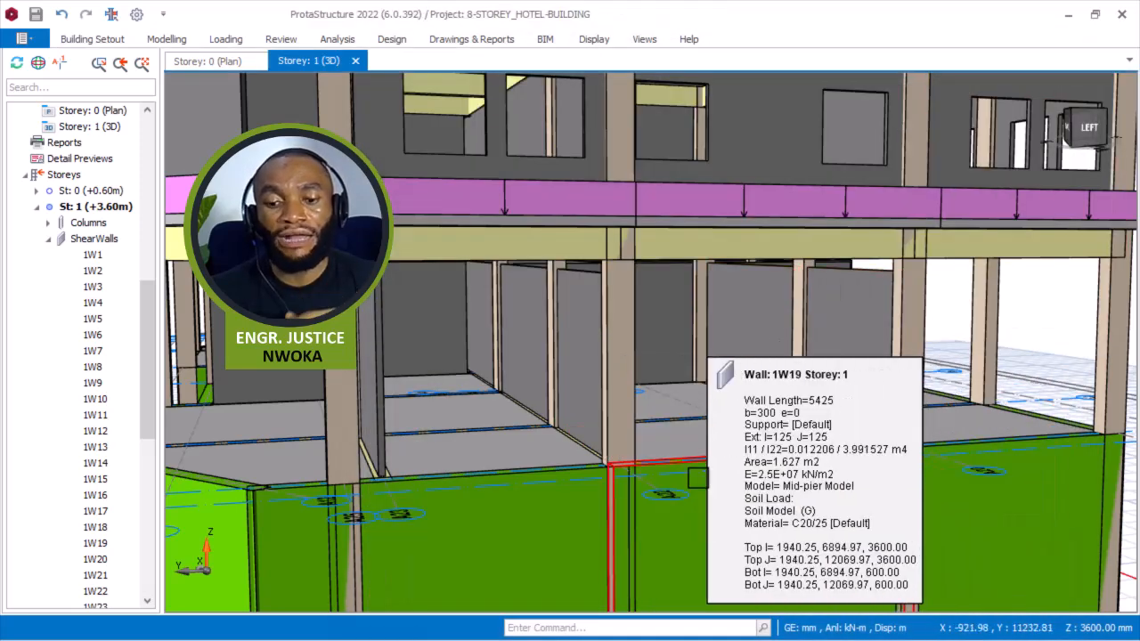
Open the load editor for shear wall 1W19 on storey 1.
{"action": "scroll", "coordinate": [779, 494], "scroll_direction": "down", "scroll_amount": 3}
{"action": "left_click", "coordinate": [784, 494]}
{"action": "scroll", "coordinate": [719, 495], "scroll_direction": "down", "scroll_amount": 3}
{"action": "mouse_move", "coordinate": [717, 491]}
{"action": "middle_mouse_down"}
{"action": "mouse_move", "coordinate": [739, 501]}
{"action": "mouse_move", "coordinate": [727, 495]}
{"action": "middle_mouse_up"}
{"action": "scroll", "coordinate": [734, 501], "scroll_direction": "up", "scroll_amount": 3}
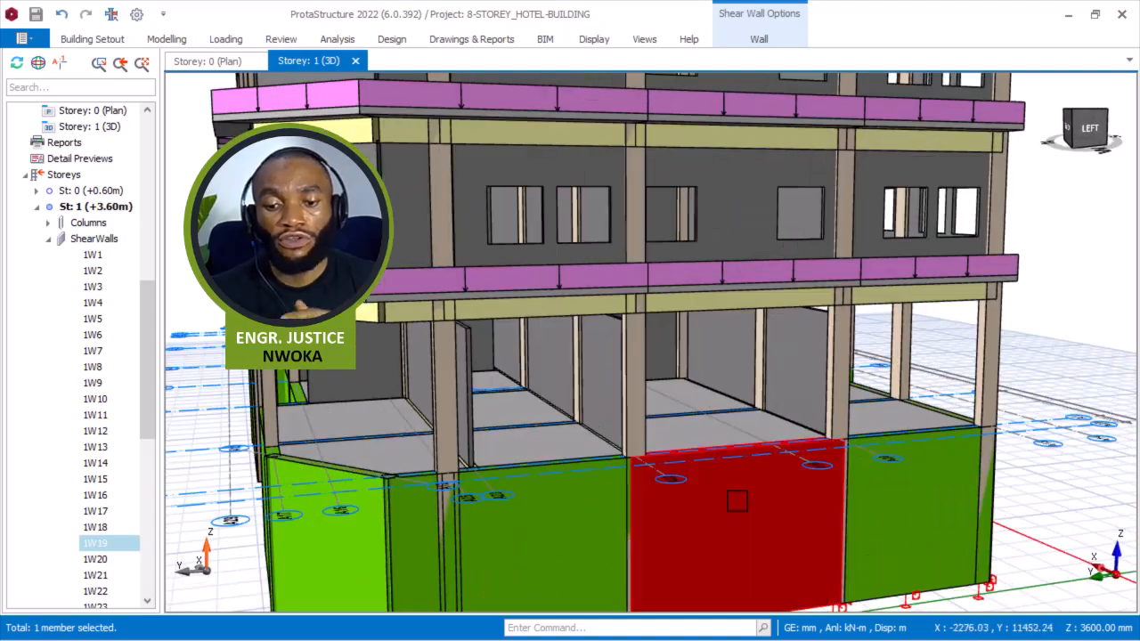
{"action": "right_click", "coordinate": [737, 504]}
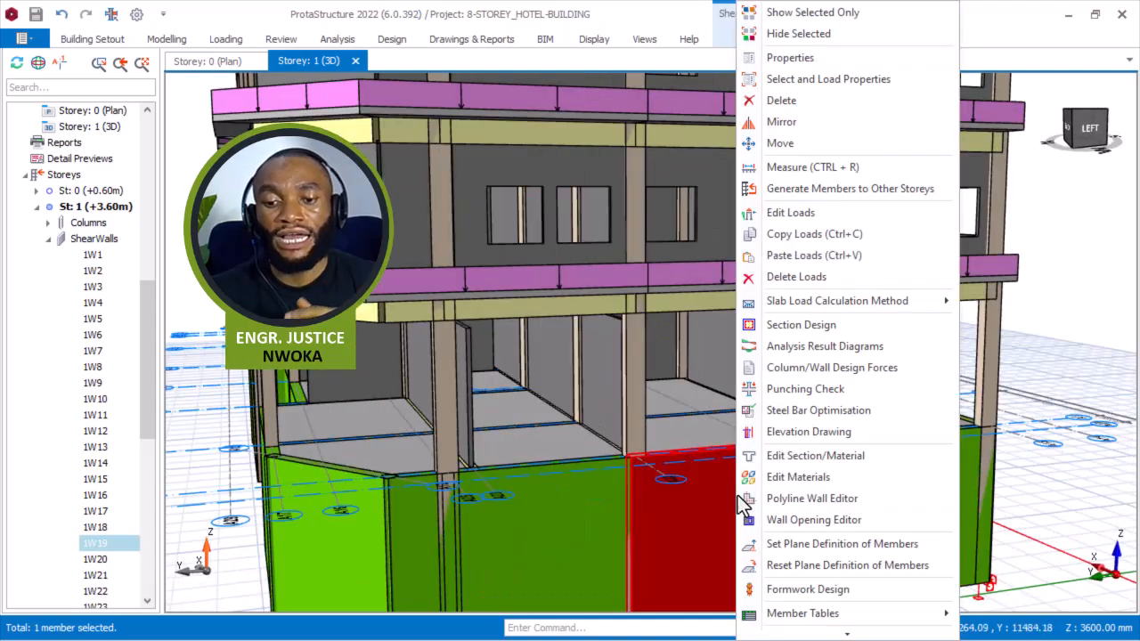
{"action": "left_click", "coordinate": [819, 218]}
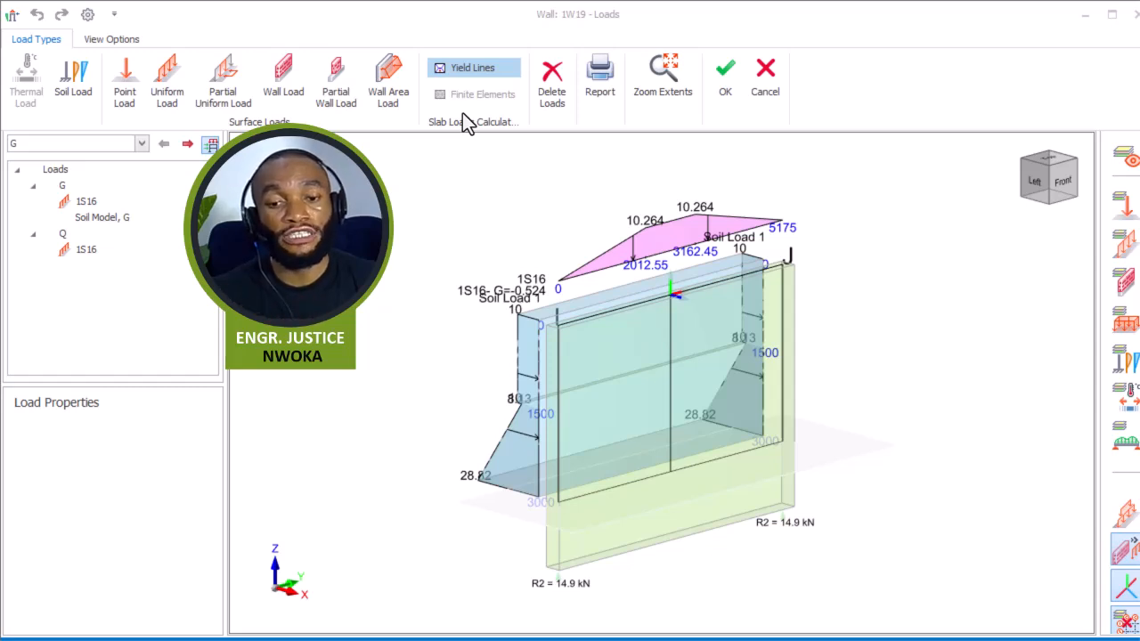
Start a Wall Load and set its wall unit weight to 3.47 kN/m2.
{"action": "left_click", "coordinate": [285, 79]}
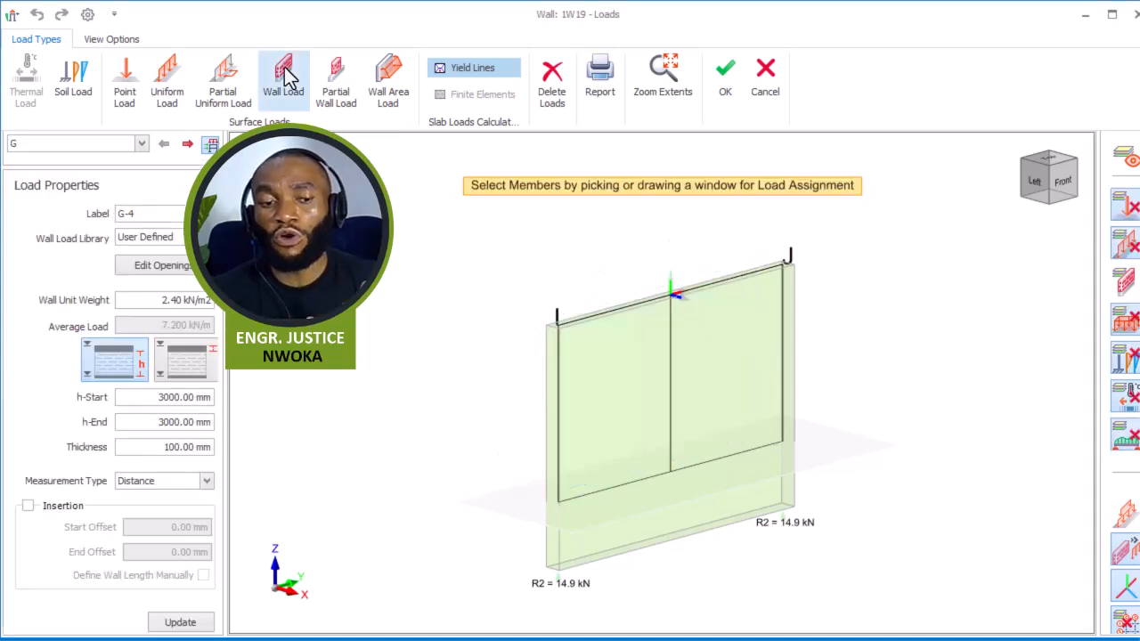
{"action": "left_click_drag", "start_coordinate": [162, 300], "coordinate": [210, 304]}
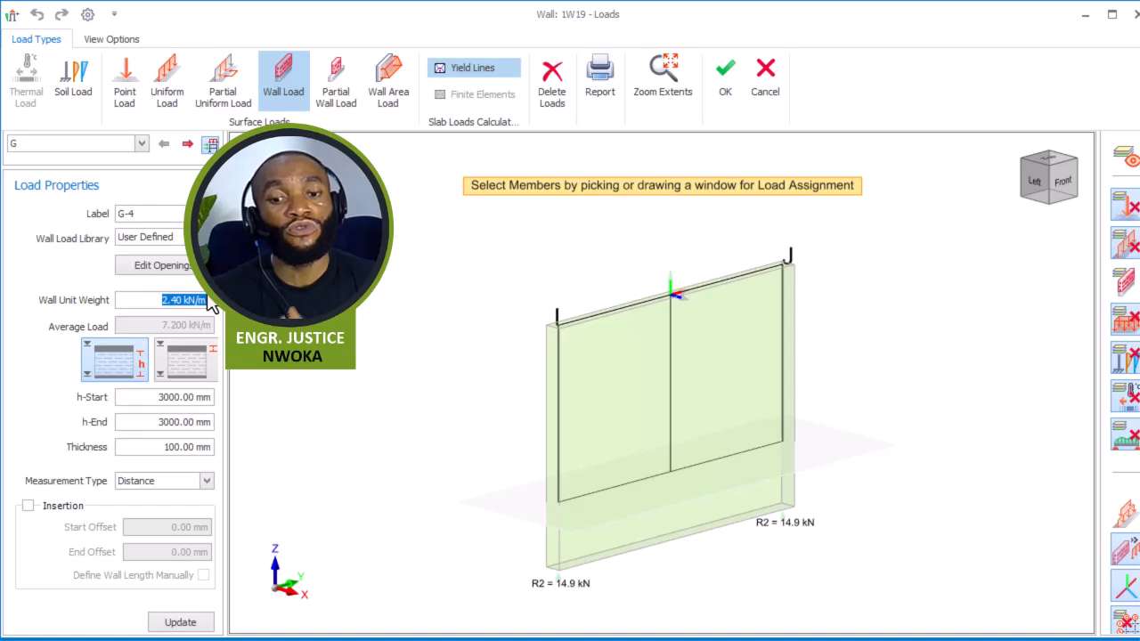
{"action": "type", "text": "3.47"}
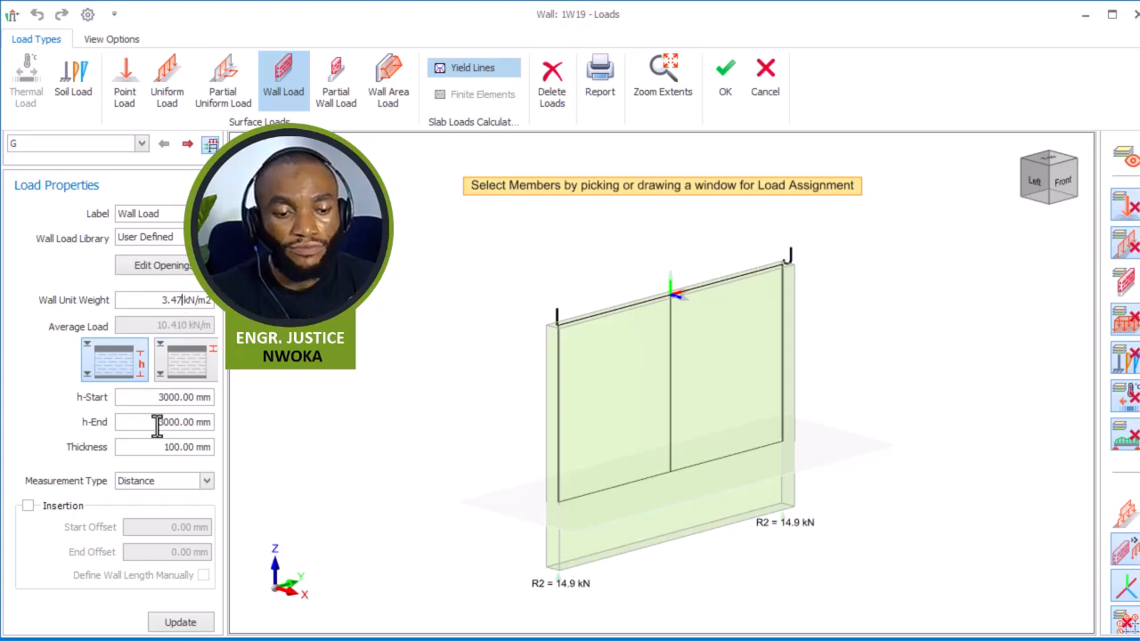
Set the wall load height to 3375 mm and its thickness to 225 mm.
{"action": "left_click_drag", "start_coordinate": [158, 397], "coordinate": [198, 397]}
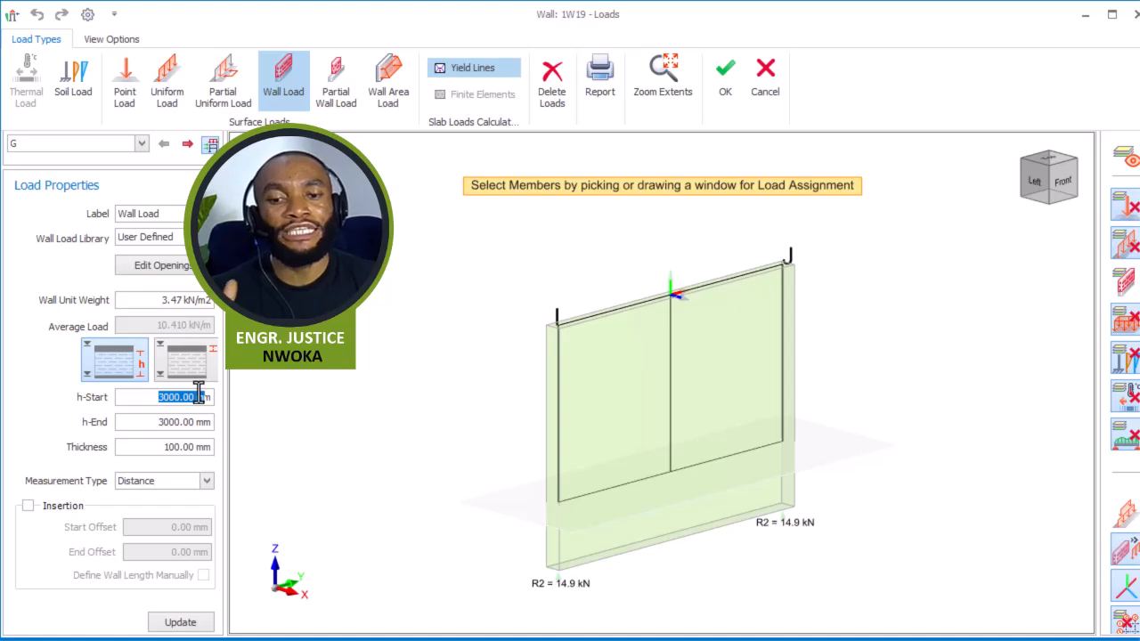
{"action": "type", "text": "3375"}
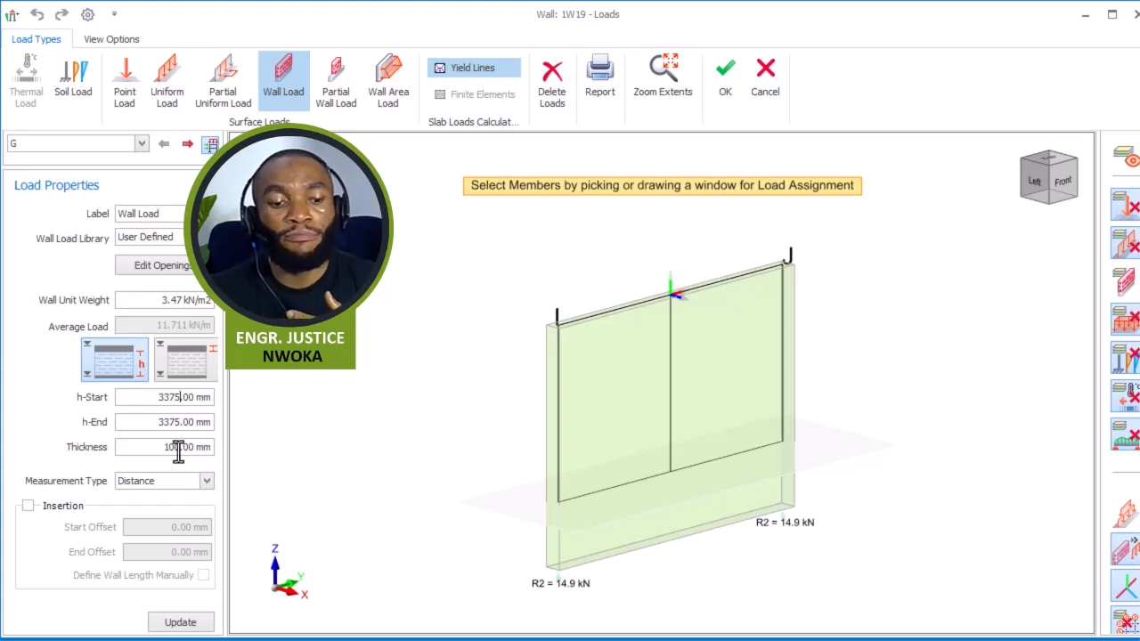
{"action": "left_click_drag", "start_coordinate": [168, 448], "coordinate": [221, 448]}
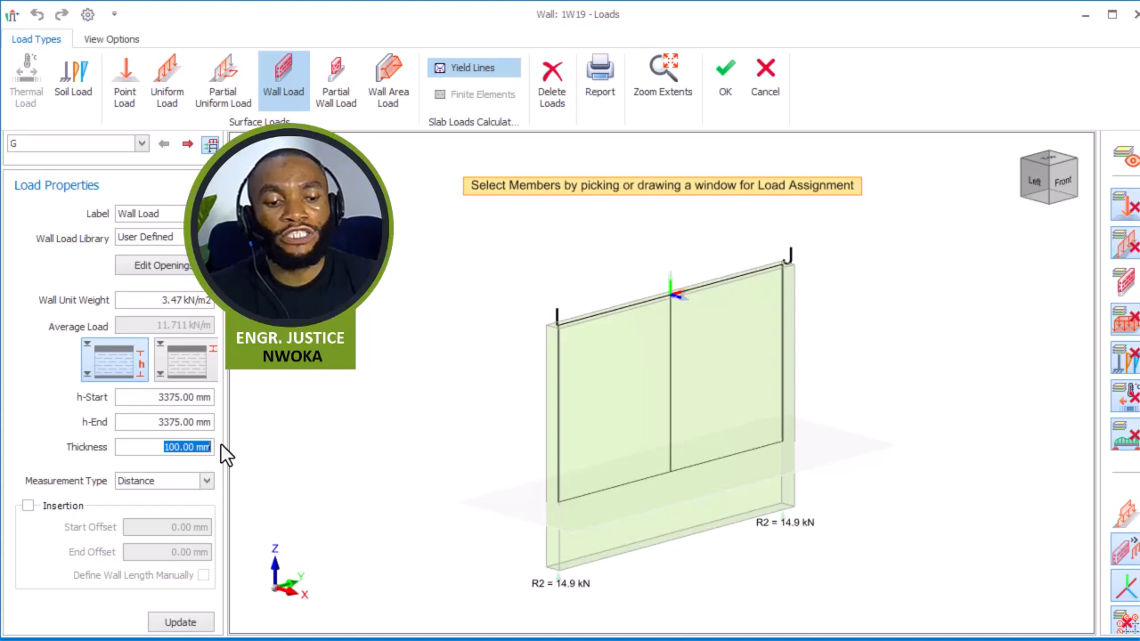
{"action": "type", "text": "225"}
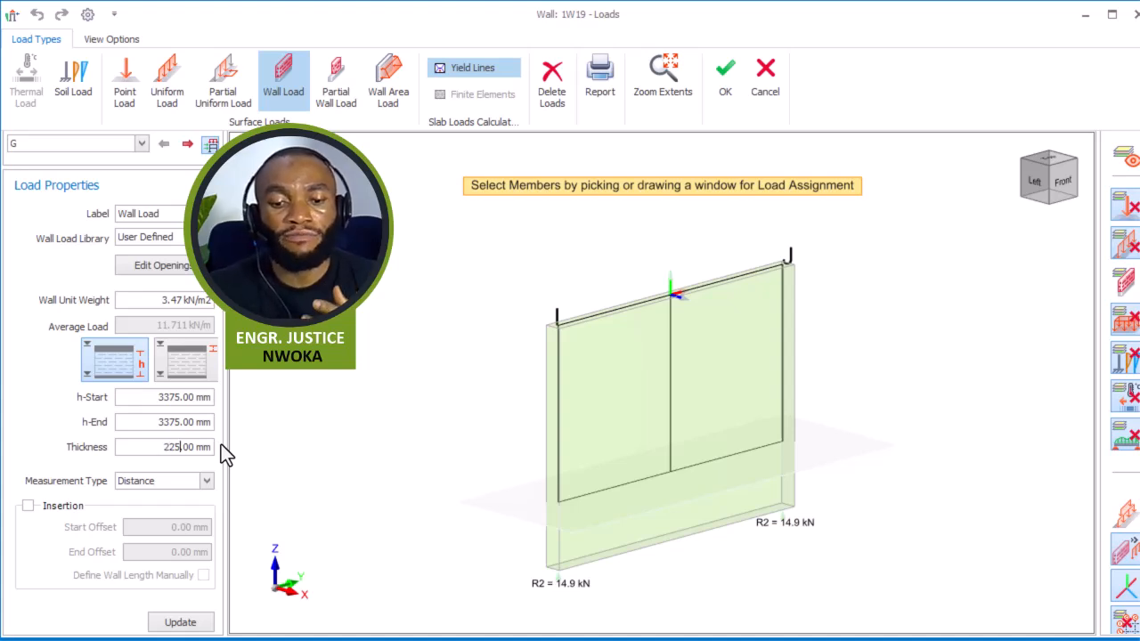
Assign the wall load along the top of wall 1W19 and close the load editor.
{"action": "left_click", "coordinate": [690, 370]}
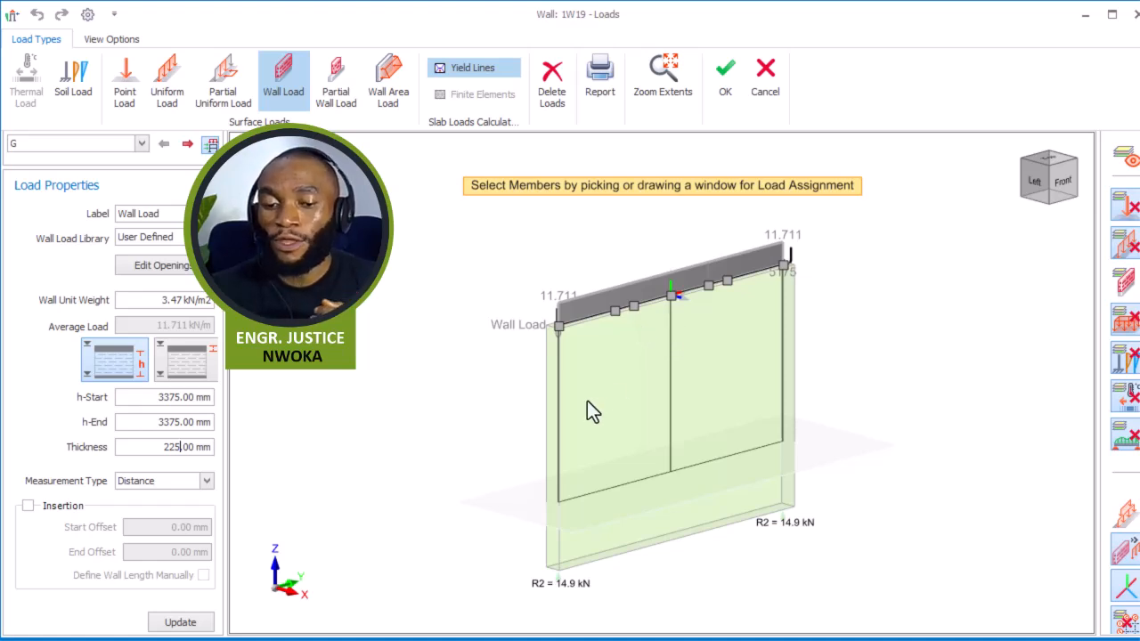
{"action": "left_click", "coordinate": [660, 348]}
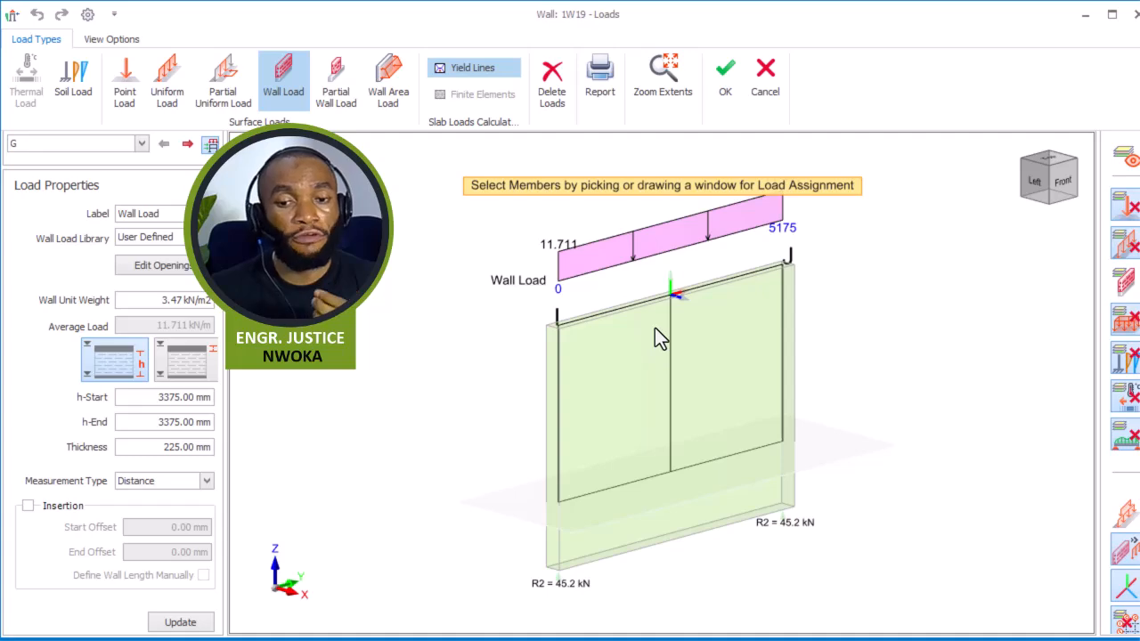
{"action": "key", "text": "Escape"}
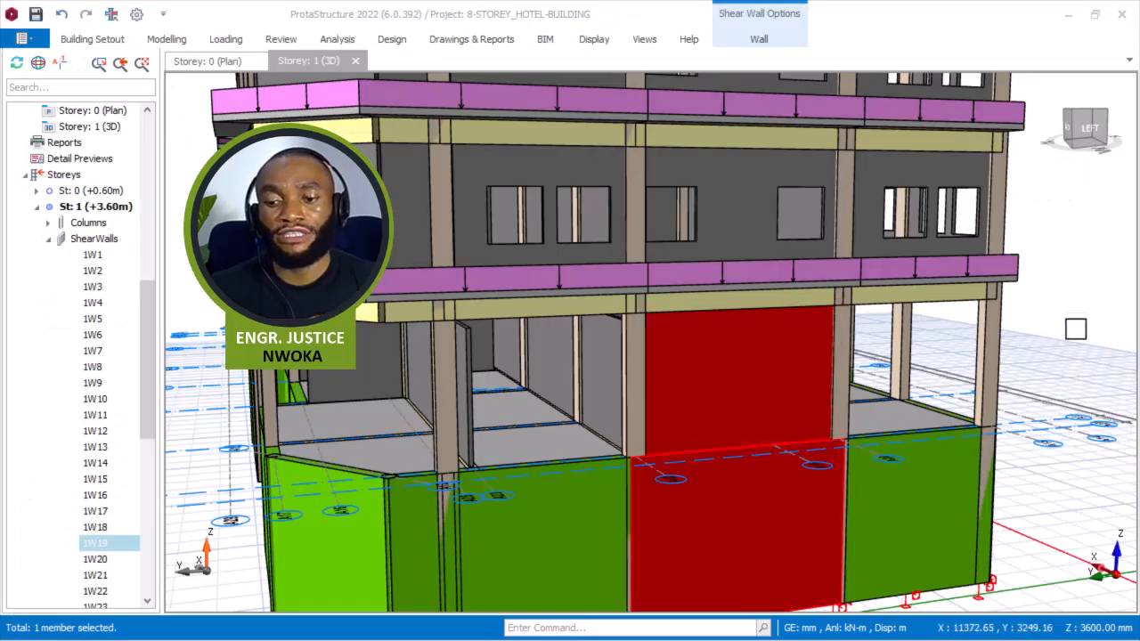
Examine wall 1W19's properties in the 3D view to check the assigned infill wall load.
{"action": "left_click", "coordinate": [1025, 342]}
{"action": "key", "text": "Escape"}
{"action": "scroll", "coordinate": [763, 354], "scroll_direction": "down", "scroll_amount": 3}
{"action": "middle_click_drag", "start_coordinate": [761, 399], "coordinate": [680, 412]}
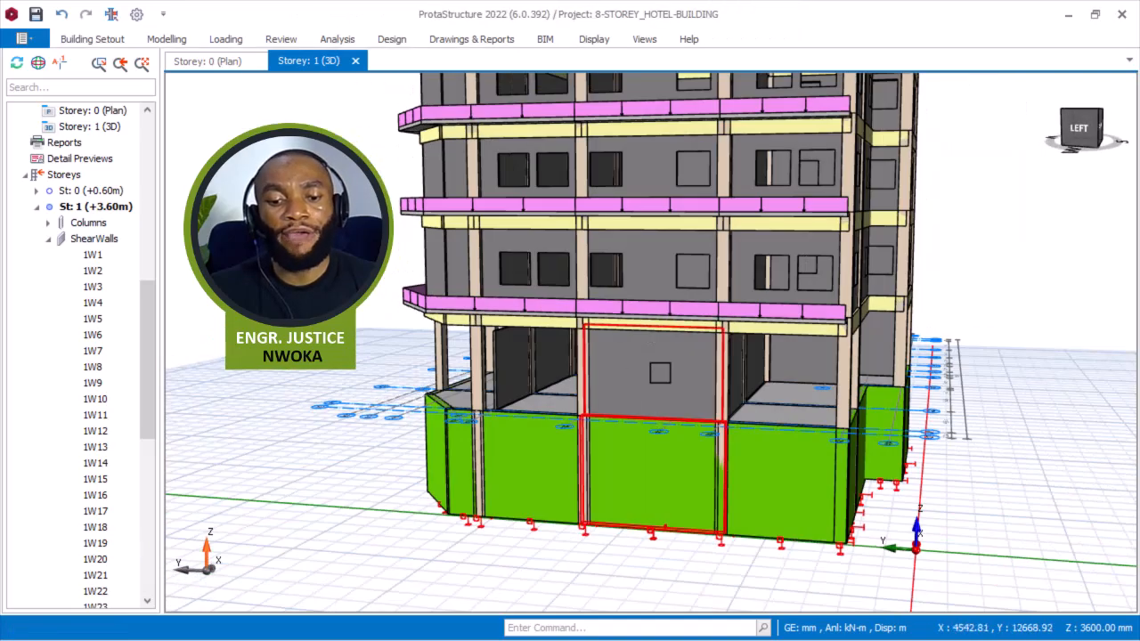
{"action": "scroll", "coordinate": [629, 396], "scroll_direction": "up", "scroll_amount": 2}
{"action": "mouse_move", "coordinate": [639, 438]}
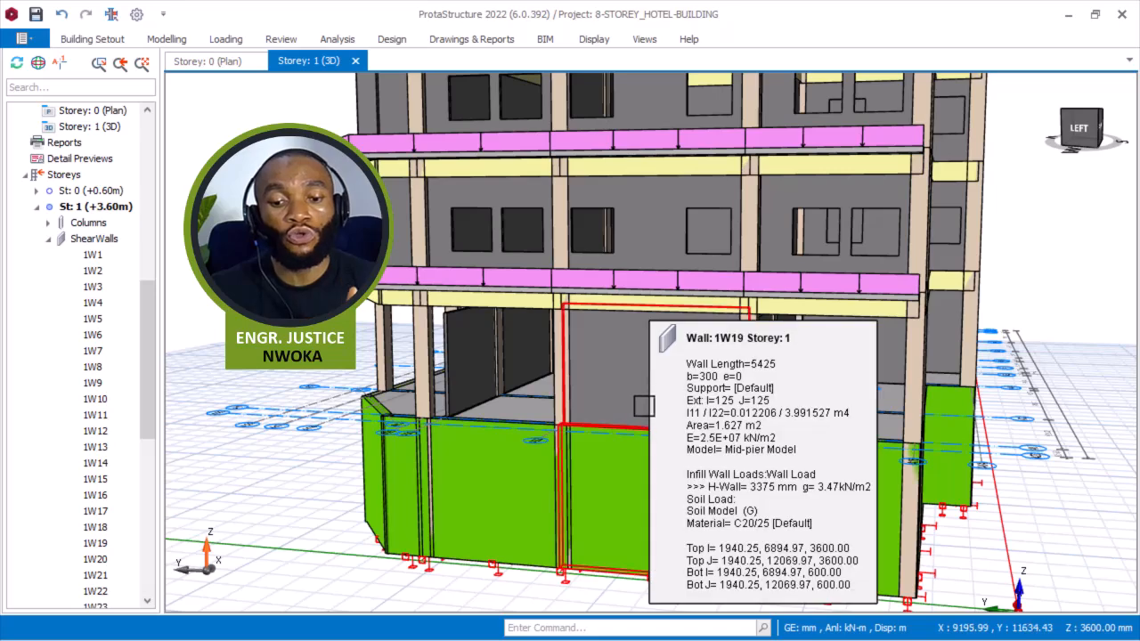
{"action": "scroll", "coordinate": [645, 428], "scroll_direction": "down", "scroll_amount": 2}
{"action": "middle_click_drag", "start_coordinate": [645, 428], "coordinate": [717, 395]}
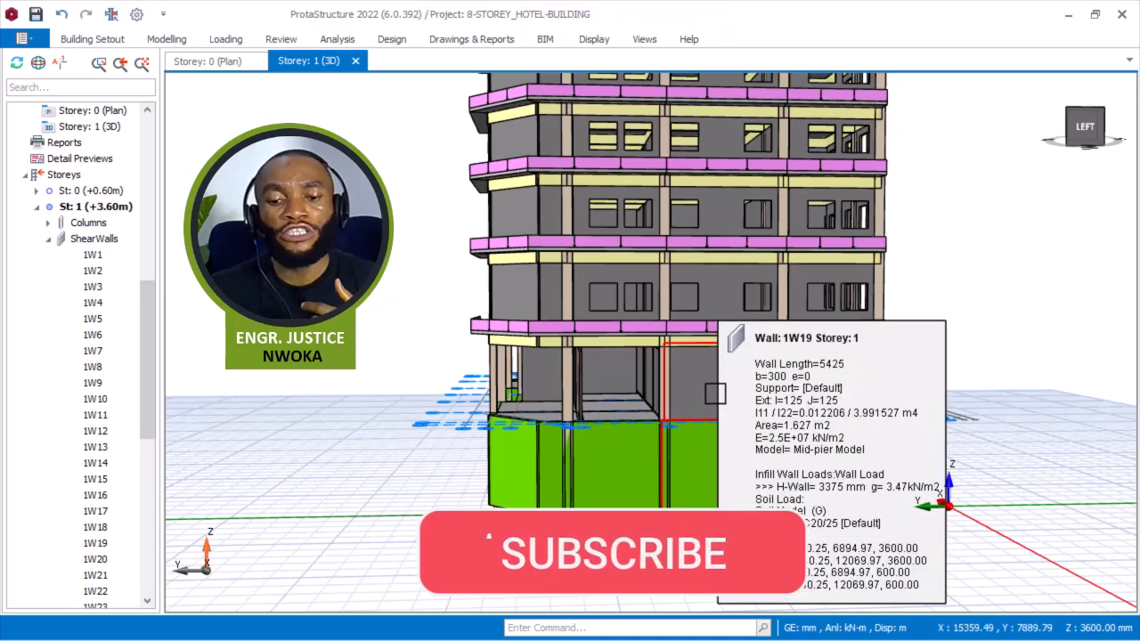
Copy the Wall Load from shear wall 1W19, choosing only the wall load to copy.
{"action": "left_click", "coordinate": [717, 394]}
{"action": "right_click", "coordinate": [715, 395]}
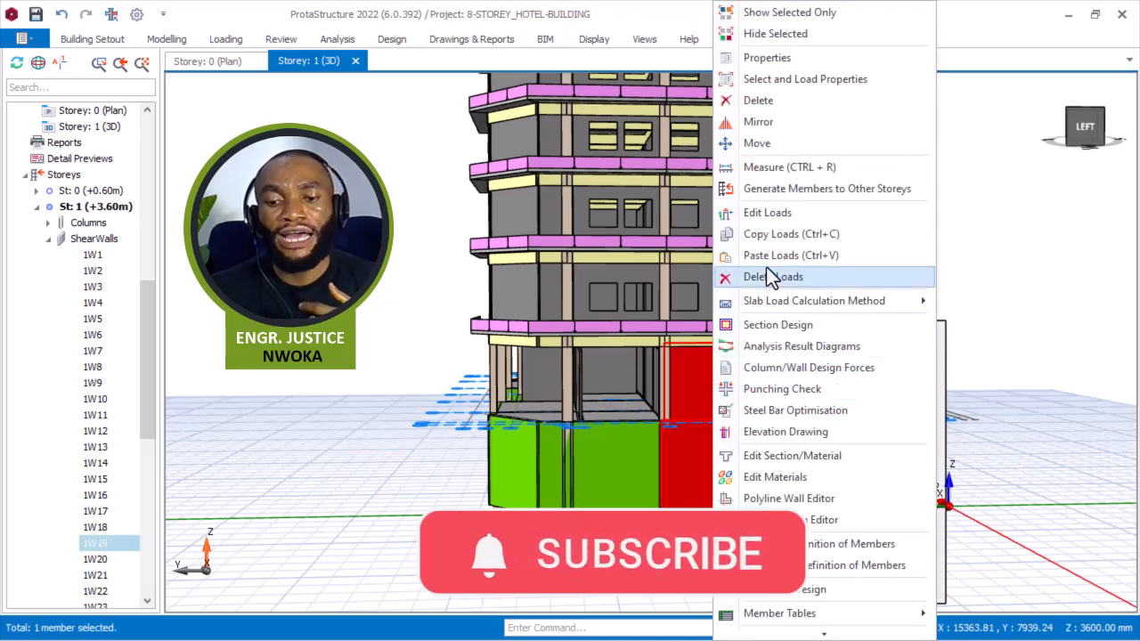
{"action": "left_click", "coordinate": [781, 233]}
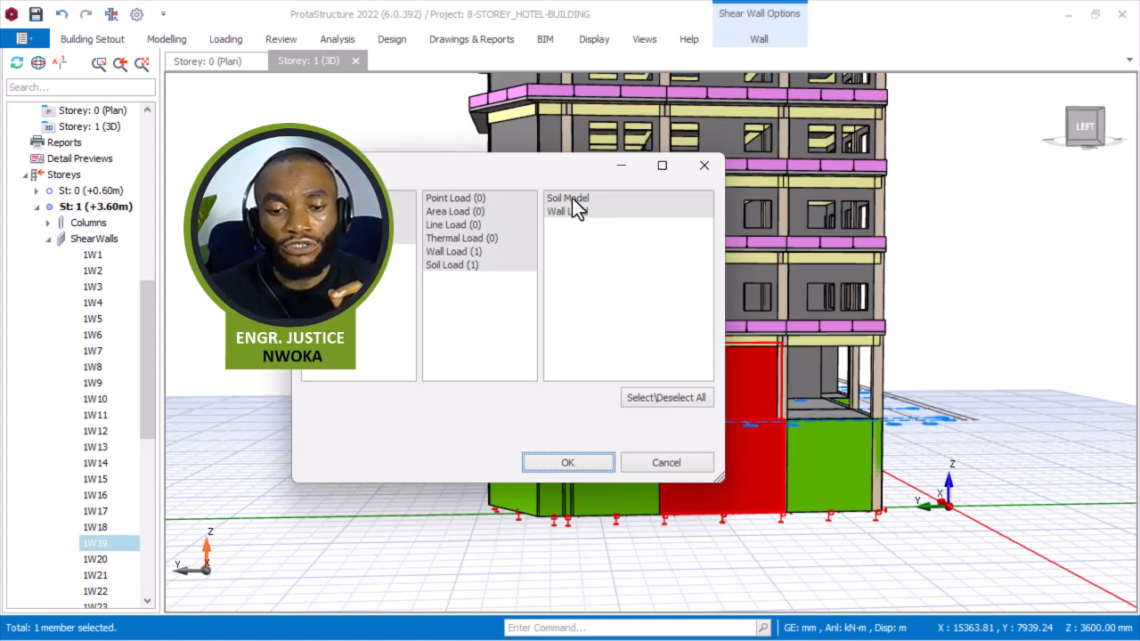
{"action": "left_click", "coordinate": [566, 212]}
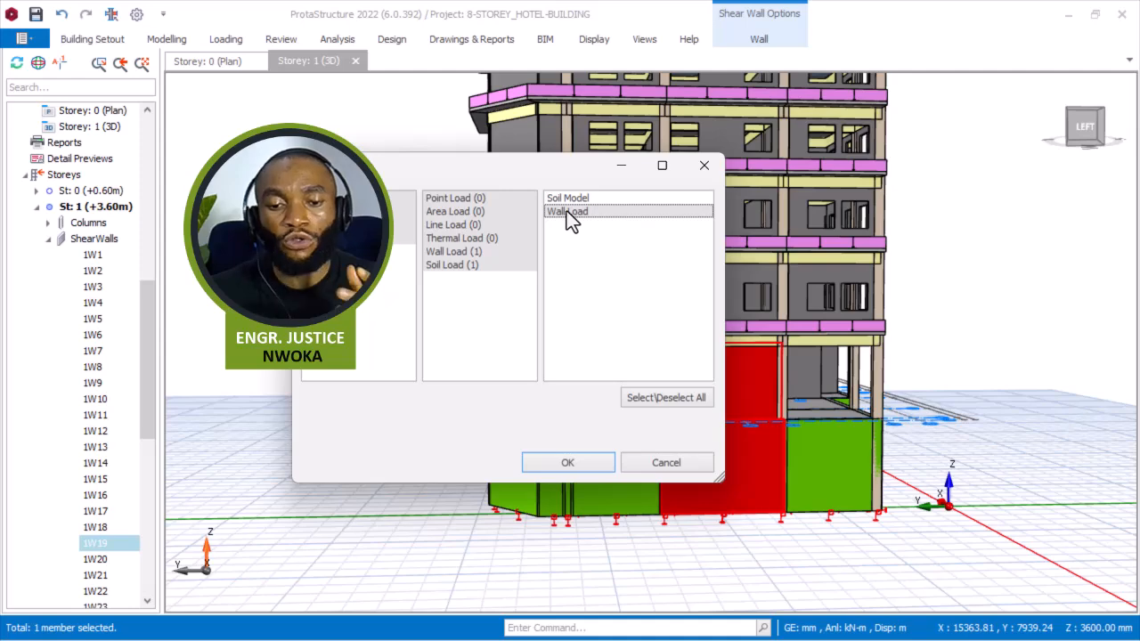
{"action": "left_click", "coordinate": [569, 463]}
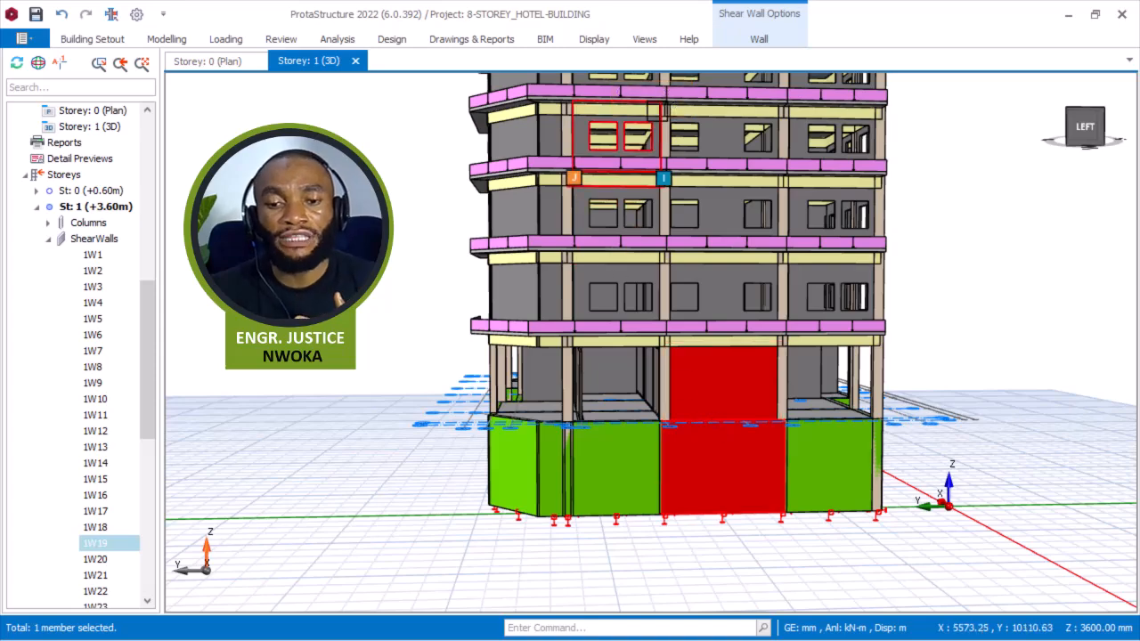
Select the 24 perimeter shear walls around storey 1 and paste the copied wall load onto them.
{"action": "scroll", "coordinate": [695, 465], "scroll_direction": "down", "scroll_amount": 2}
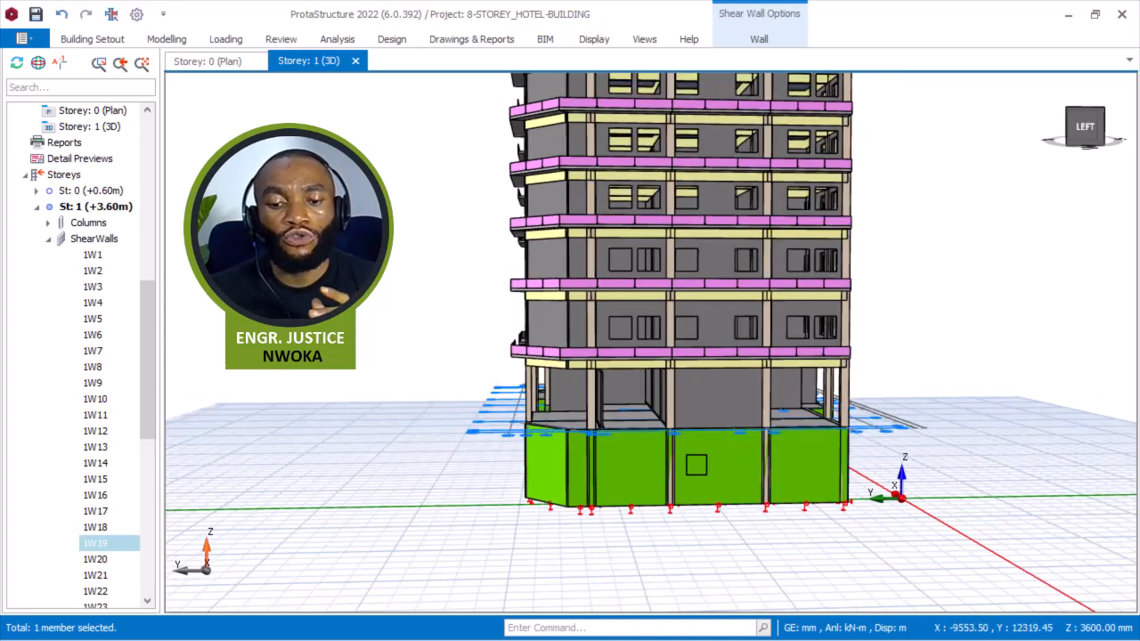
{"action": "middle_click_drag", "start_coordinate": [695, 465], "coordinate": [725, 483]}
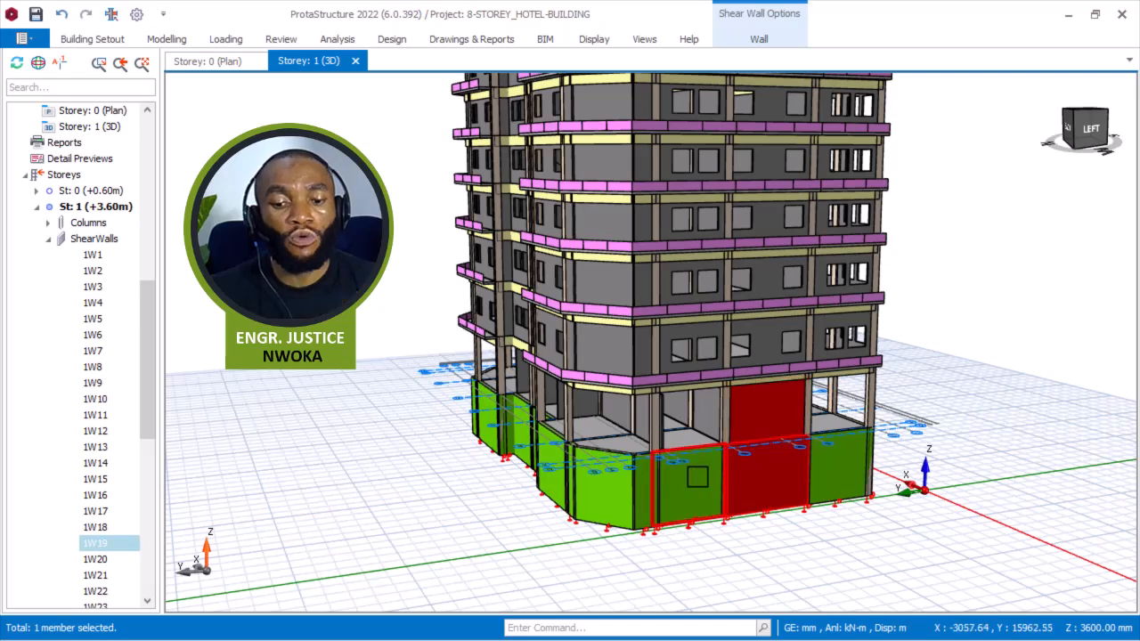
{"action": "left_click", "coordinate": [687, 487]}
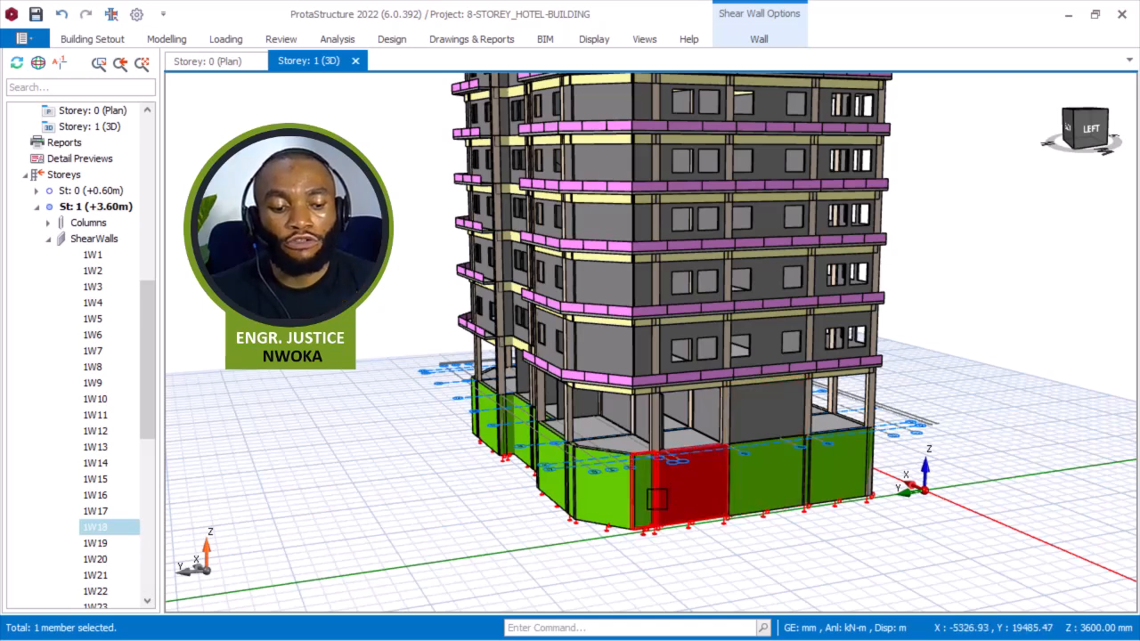
{"action": "scroll", "coordinate": [656, 499], "scroll_direction": "up", "scroll_amount": 2}
{"action": "left_click", "coordinate": [601, 481], "text": "ctrl"}
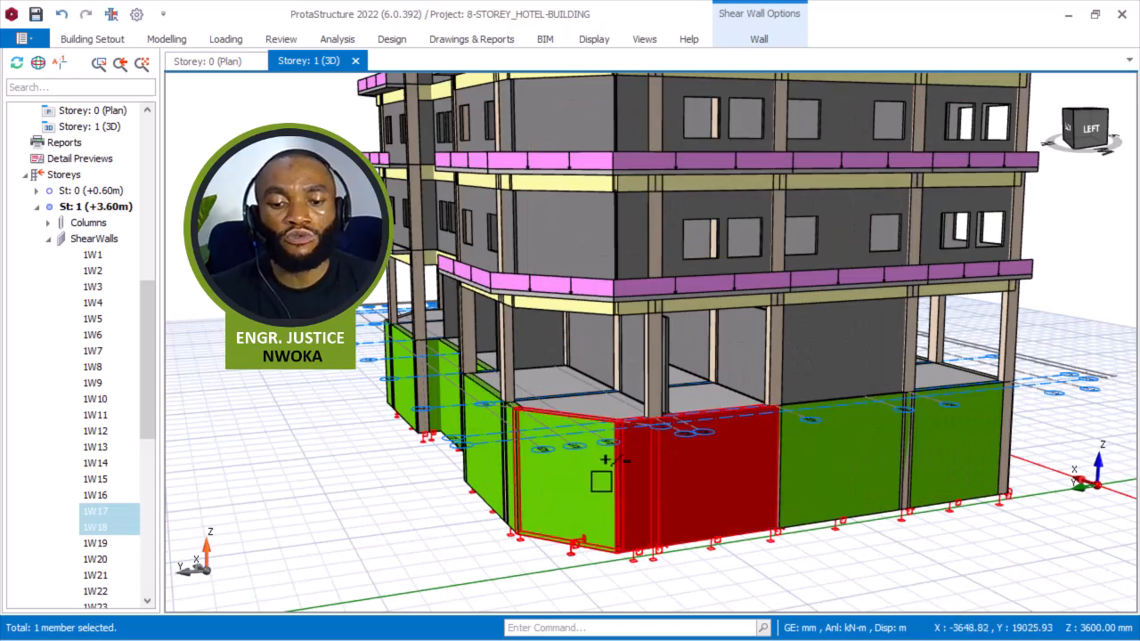
{"action": "left_click", "coordinate": [947, 456], "text": "ctrl"}
{"action": "scroll", "coordinate": [593, 526], "scroll_direction": "down", "scroll_amount": 3}
{"action": "middle_click_drag", "start_coordinate": [853, 476], "coordinate": [538, 475]}
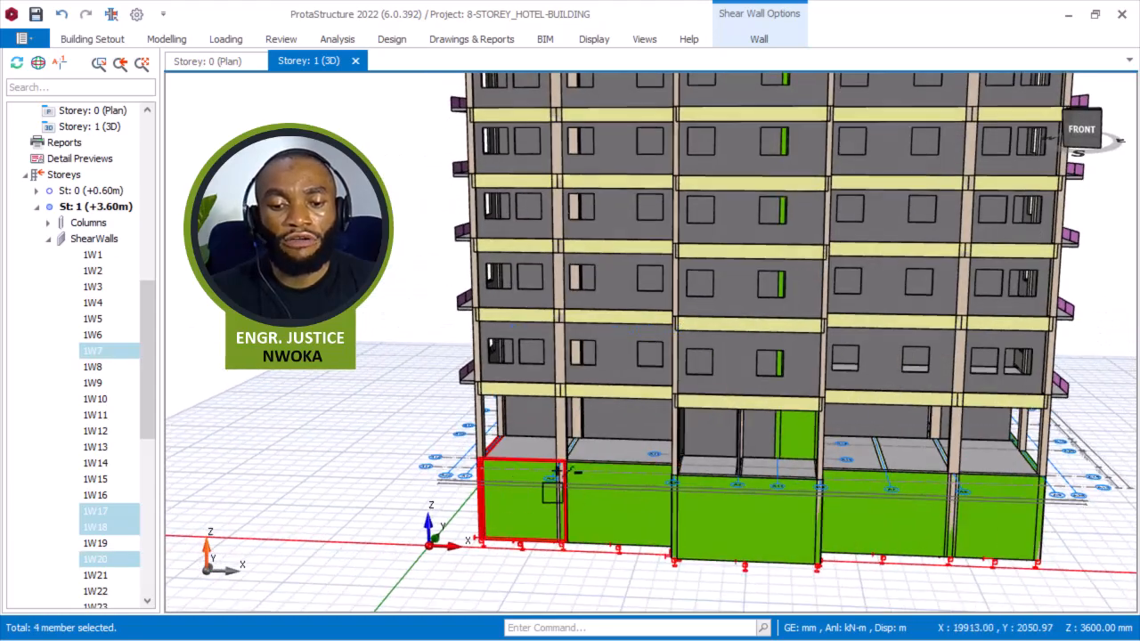
{"action": "middle_click_drag", "start_coordinate": [742, 516], "coordinate": [834, 510]}
{"action": "scroll", "coordinate": [753, 479], "scroll_direction": "up", "scroll_amount": 3}
{"action": "left_click", "coordinate": [756, 481], "text": "ctrl"}
{"action": "scroll", "coordinate": [674, 481], "scroll_direction": "down", "scroll_amount": 3}
{"action": "middle_click_drag", "start_coordinate": [836, 485], "coordinate": [718, 484]}
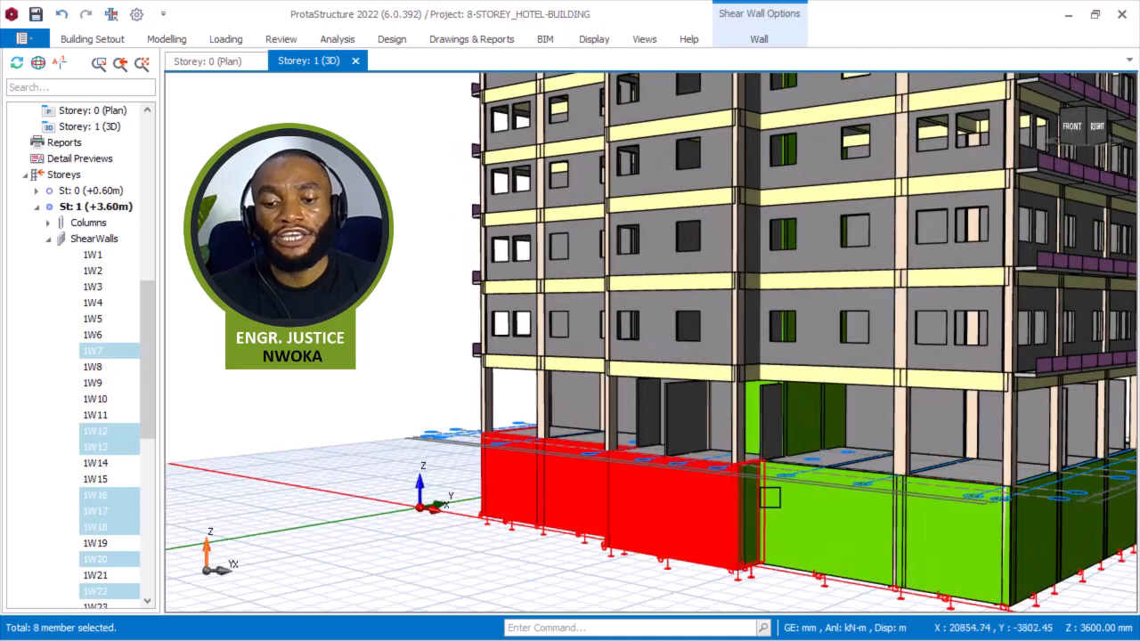
{"action": "scroll", "coordinate": [770, 497], "scroll_direction": "up", "scroll_amount": 2}
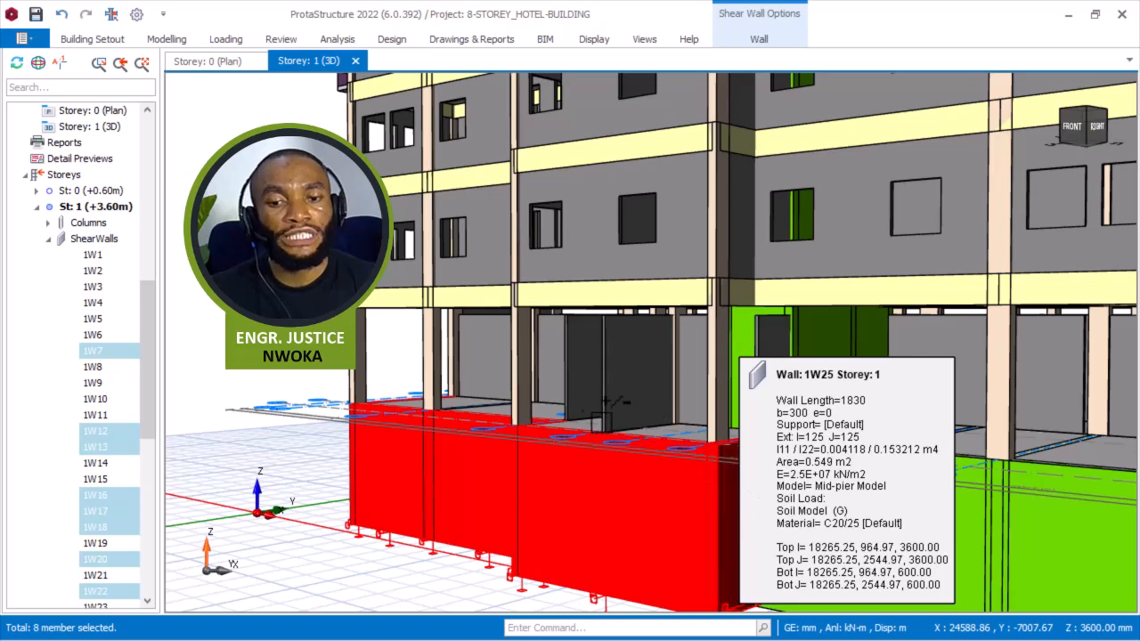
{"action": "scroll", "coordinate": [623, 428], "scroll_direction": "down", "scroll_amount": 3}
{"action": "left_click", "coordinate": [748, 487]}
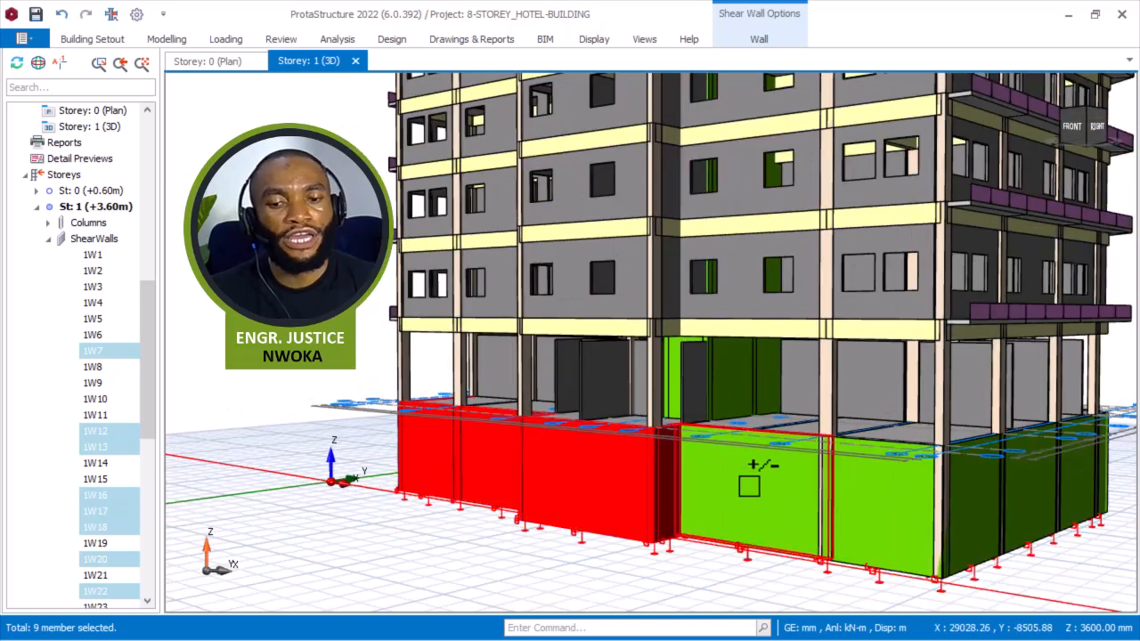
{"action": "scroll", "coordinate": [700, 472], "scroll_direction": "down", "scroll_amount": 2}
{"action": "left_click", "coordinate": [780, 461]}
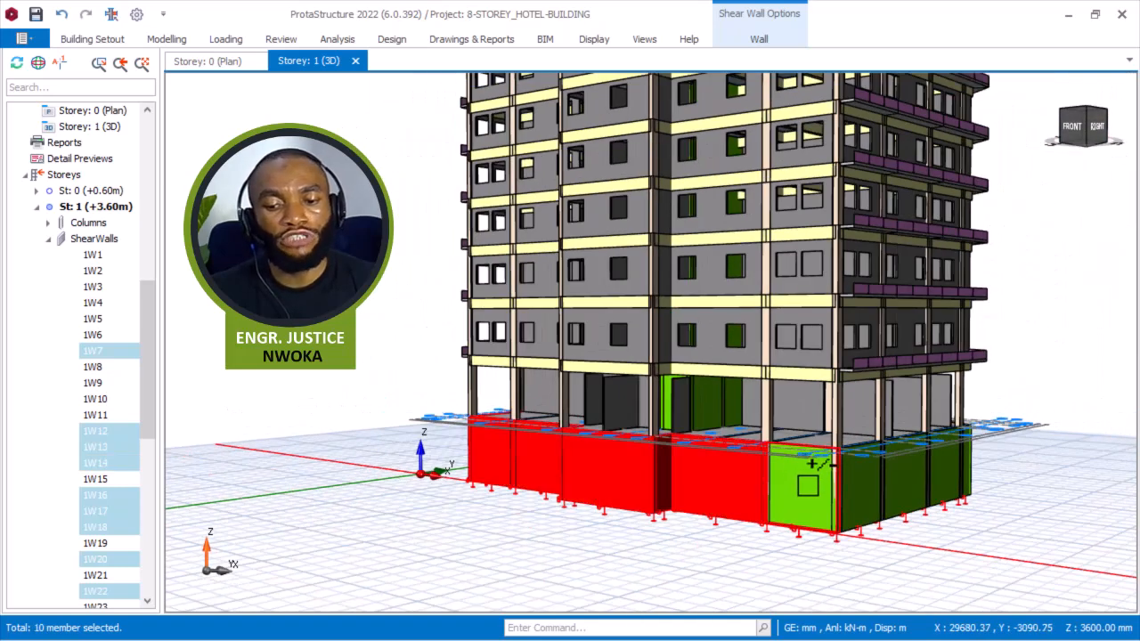
{"action": "left_click", "coordinate": [865, 465]}
{"action": "left_click", "coordinate": [873, 468]}
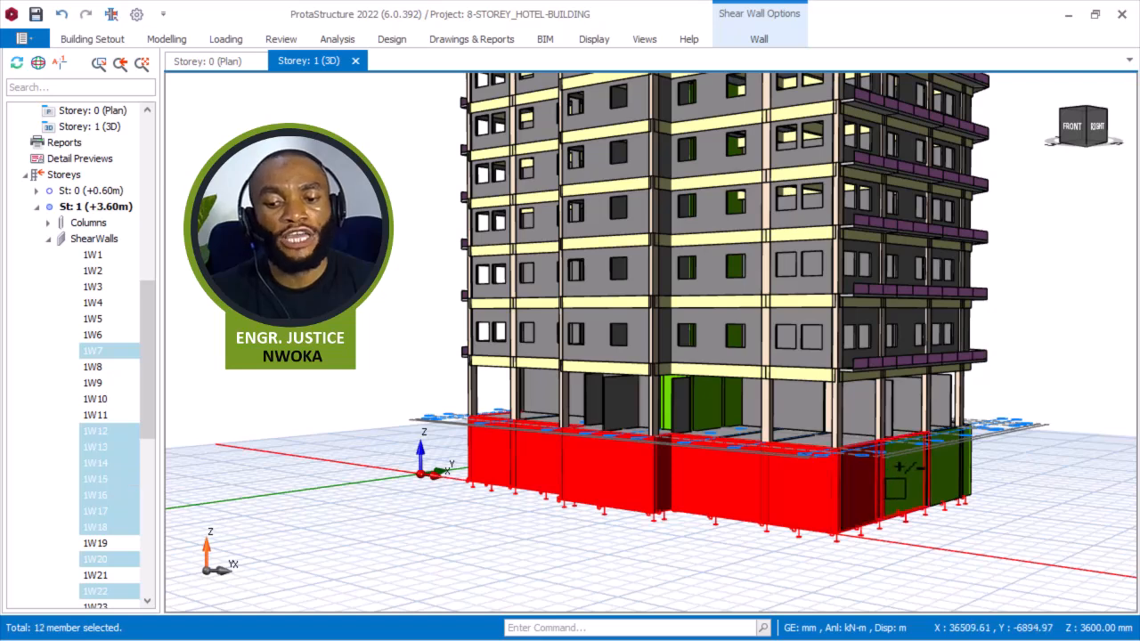
{"action": "left_click", "coordinate": [948, 465]}
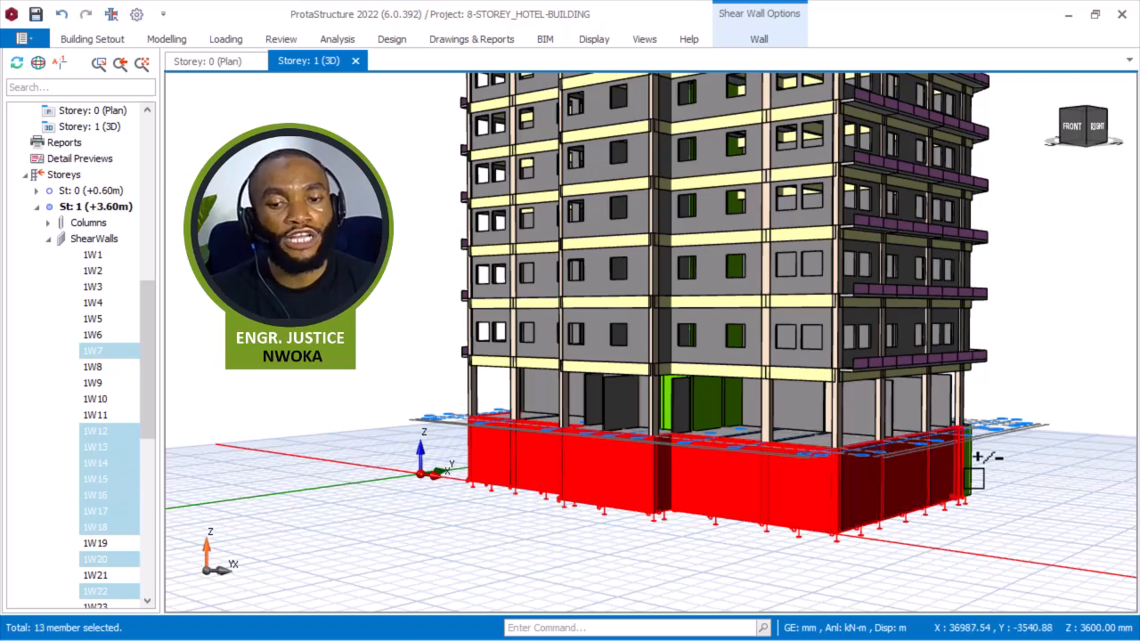
{"action": "middle_click_drag", "start_coordinate": [983, 466], "coordinate": [814, 480]}
{"action": "middle_click_drag", "start_coordinate": [968, 504], "coordinate": [841, 517]}
{"action": "scroll", "coordinate": [712, 513], "scroll_direction": "up", "scroll_amount": 3}
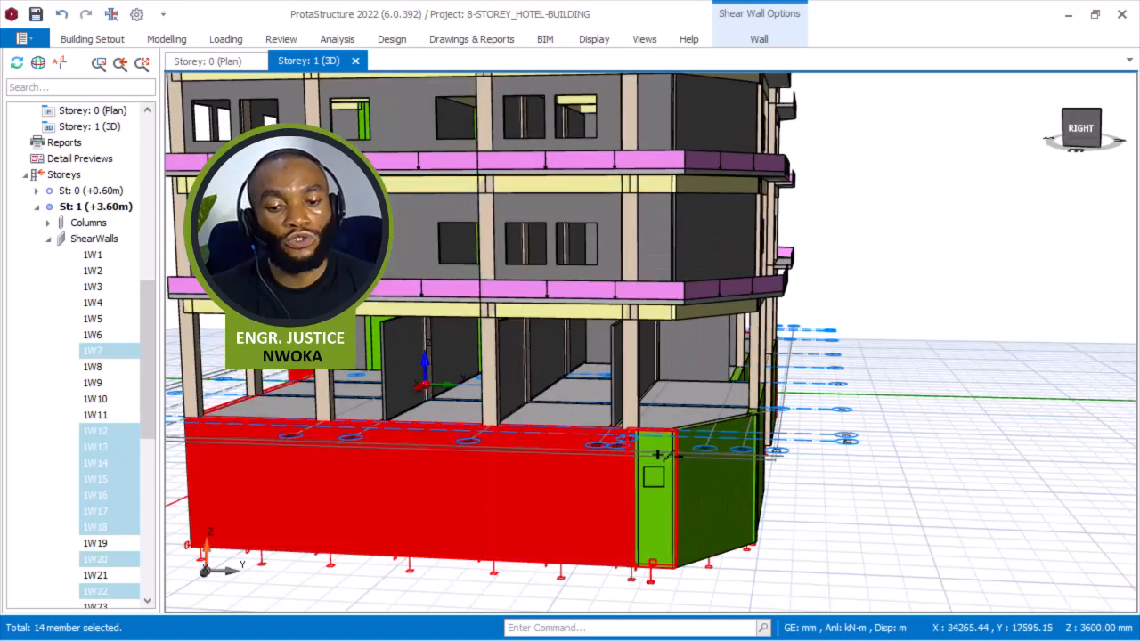
{"action": "left_click", "coordinate": [657, 454]}
{"action": "left_click", "coordinate": [724, 490]}
{"action": "middle_click_drag", "start_coordinate": [796, 499], "coordinate": [682, 491]}
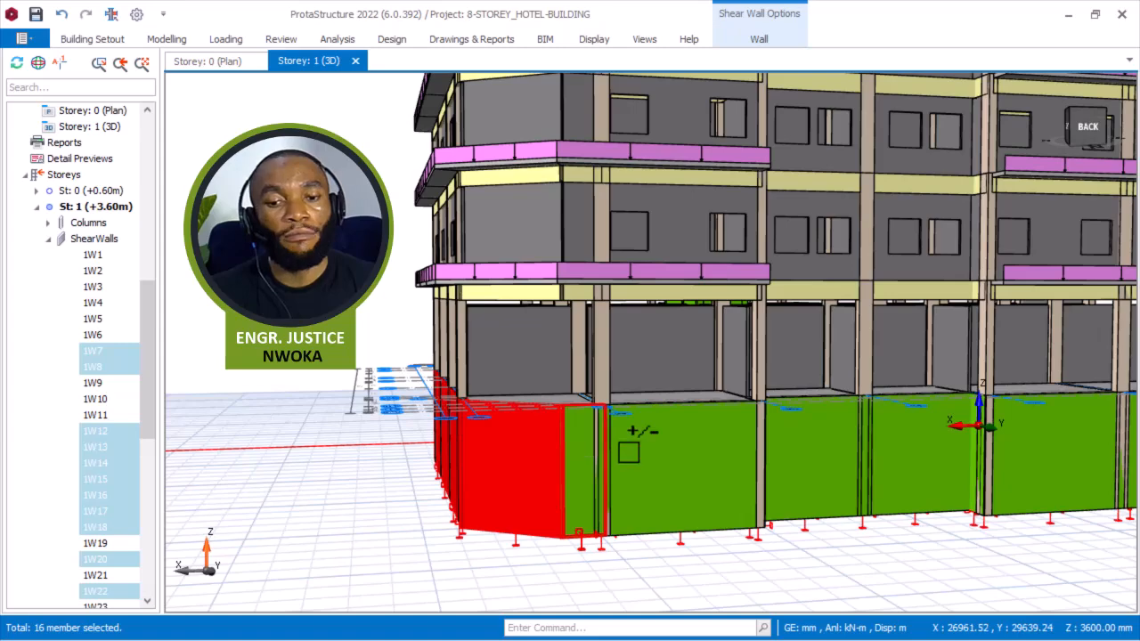
{"action": "left_click", "coordinate": [706, 454]}
{"action": "left_click", "coordinate": [808, 463]}
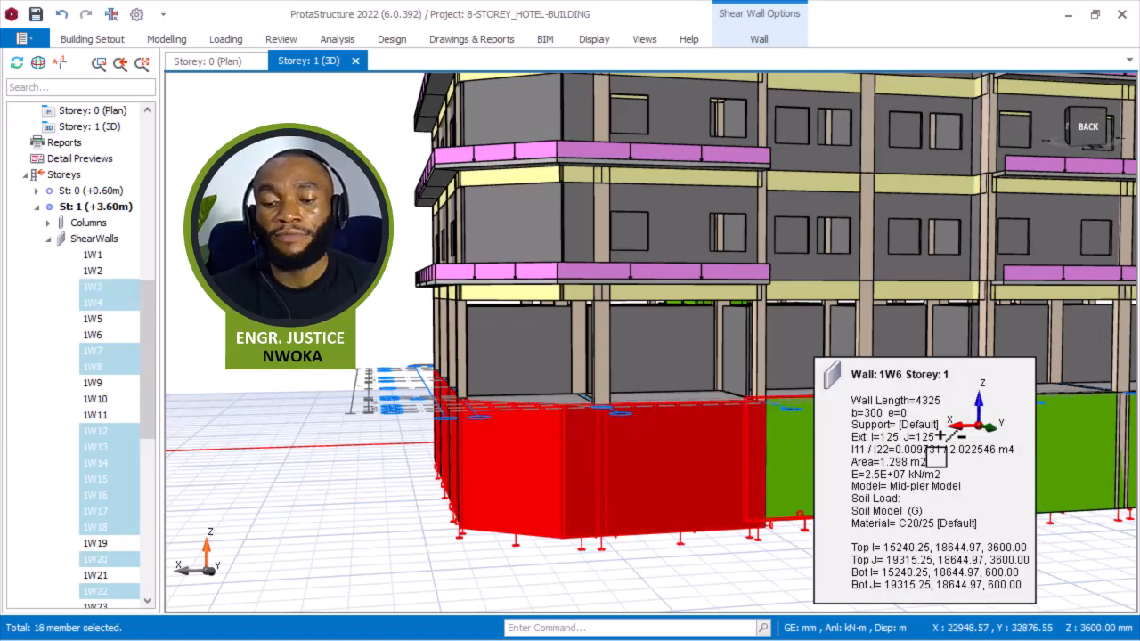
{"action": "left_click", "coordinate": [919, 452]}
{"action": "scroll", "coordinate": [708, 416], "scroll_direction": "down", "scroll_amount": 3}
{"action": "middle_click_drag", "start_coordinate": [801, 420], "coordinate": [694, 424]}
{"action": "scroll", "coordinate": [659, 445], "scroll_direction": "up", "scroll_amount": 3}
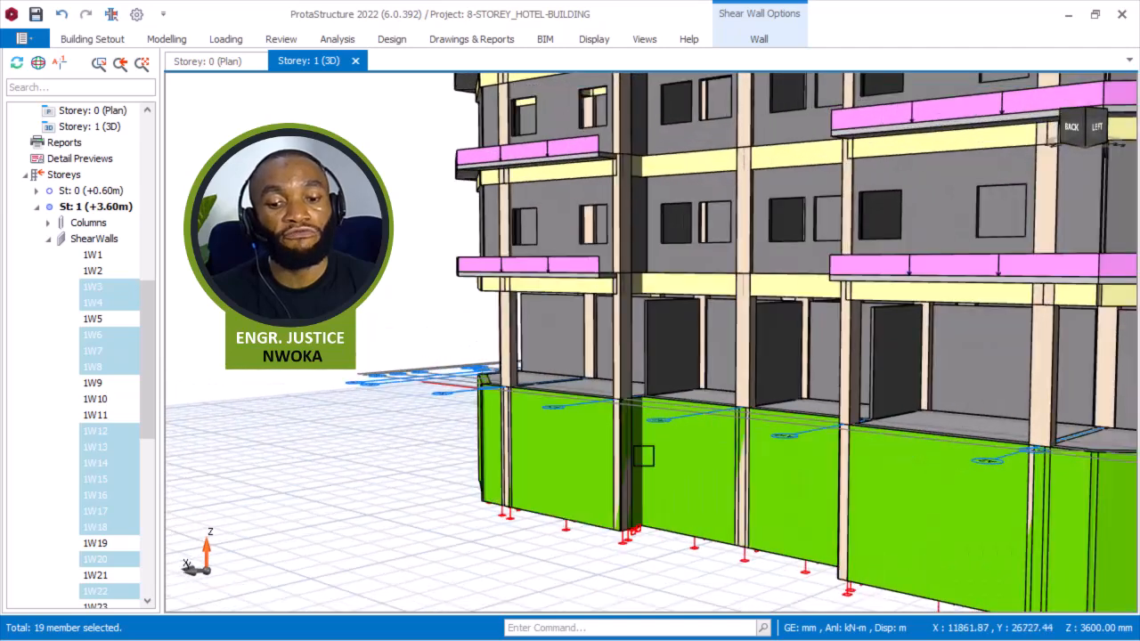
{"action": "scroll", "coordinate": [643, 450], "scroll_direction": "up", "scroll_amount": 3}
{"action": "left_click", "coordinate": [635, 416]}
{"action": "scroll", "coordinate": [554, 386], "scroll_direction": "down", "scroll_amount": 2}
{"action": "middle_click_drag", "start_coordinate": [619, 448], "coordinate": [723, 423]}
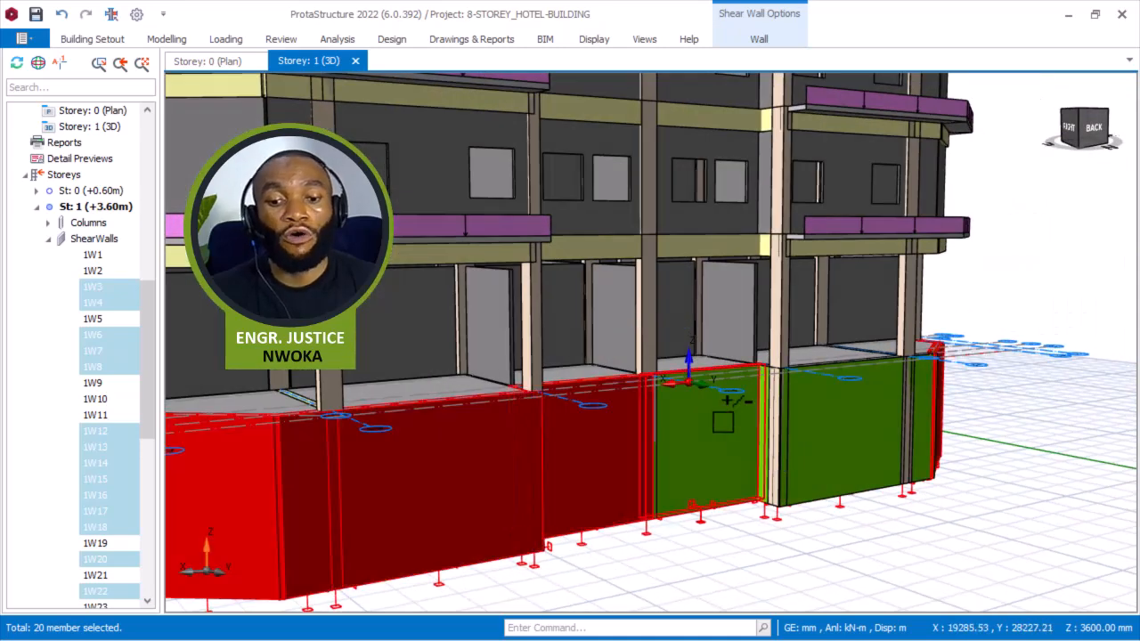
{"action": "left_click", "coordinate": [719, 418]}
{"action": "left_click", "coordinate": [821, 399]}
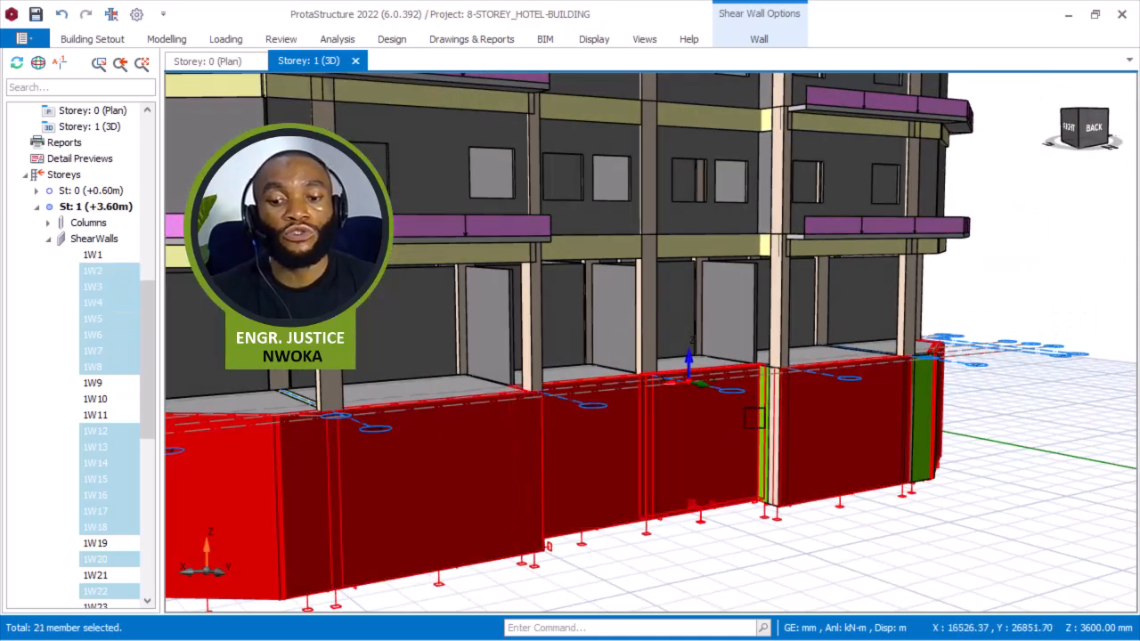
{"action": "scroll", "coordinate": [774, 412], "scroll_direction": "up", "scroll_amount": 3}
{"action": "left_click", "coordinate": [762, 404]}
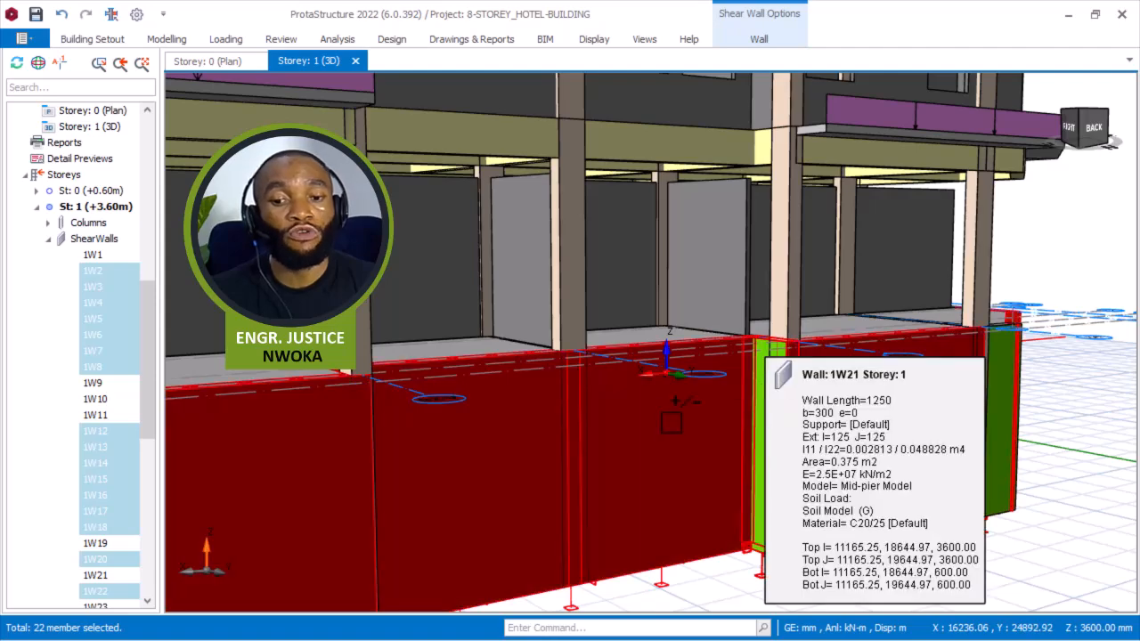
{"action": "scroll", "coordinate": [676, 405], "scroll_direction": "down", "scroll_amount": 3}
{"action": "middle_click_drag", "start_coordinate": [704, 417], "coordinate": [693, 351]}
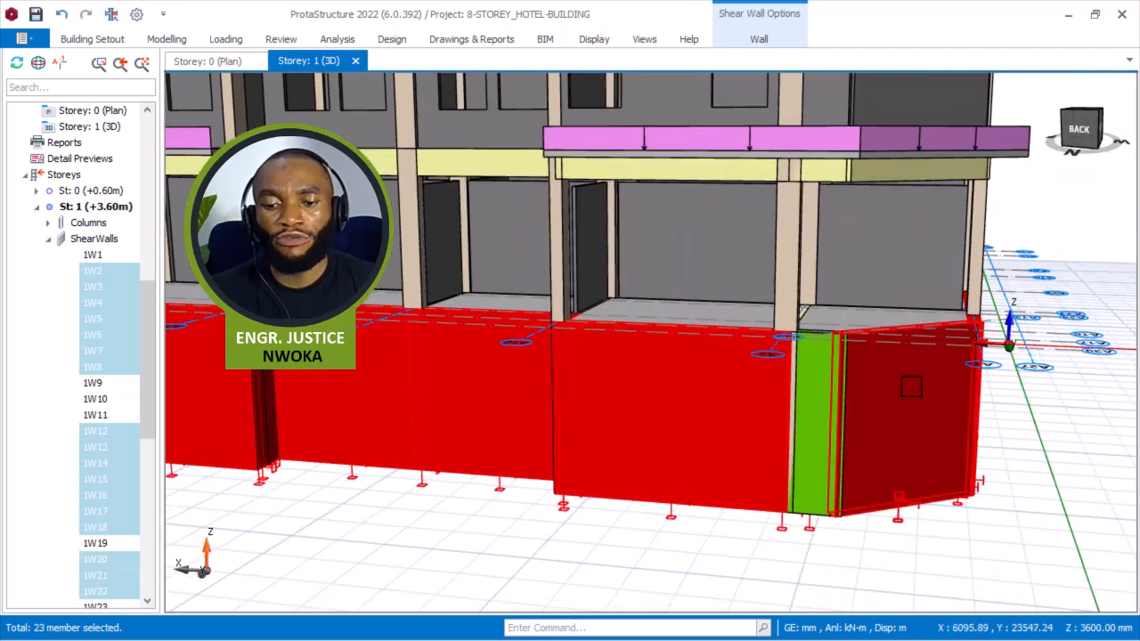
{"action": "left_click", "coordinate": [814, 381]}
{"action": "scroll", "coordinate": [682, 424], "scroll_direction": "down", "scroll_amount": 3}
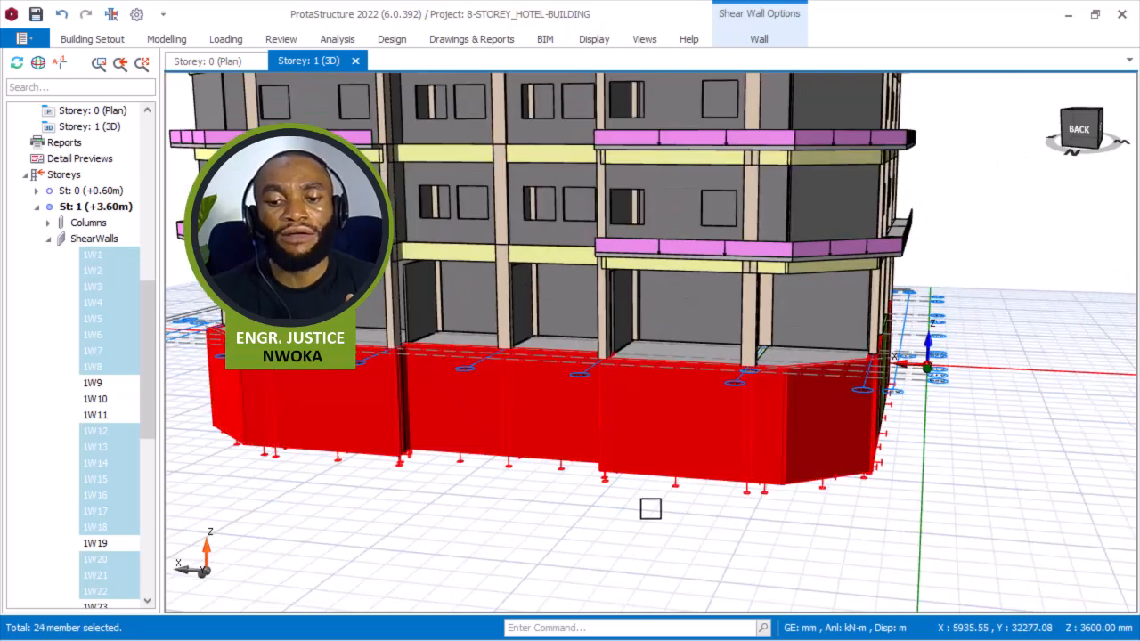
{"action": "right_click", "coordinate": [649, 507]}
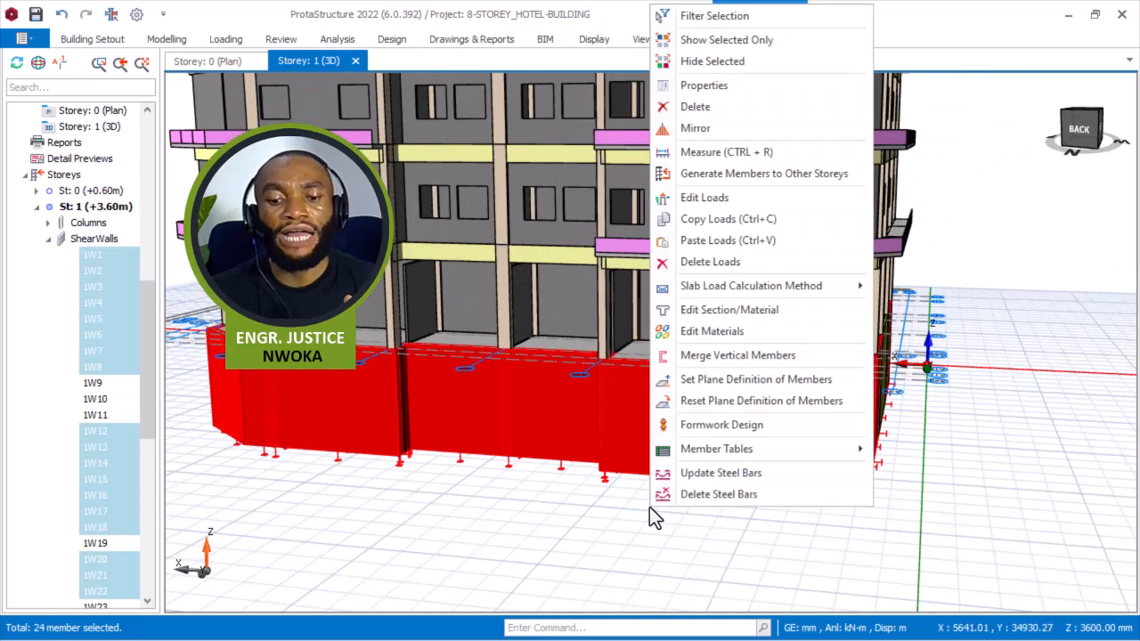
{"action": "left_click", "coordinate": [729, 238]}
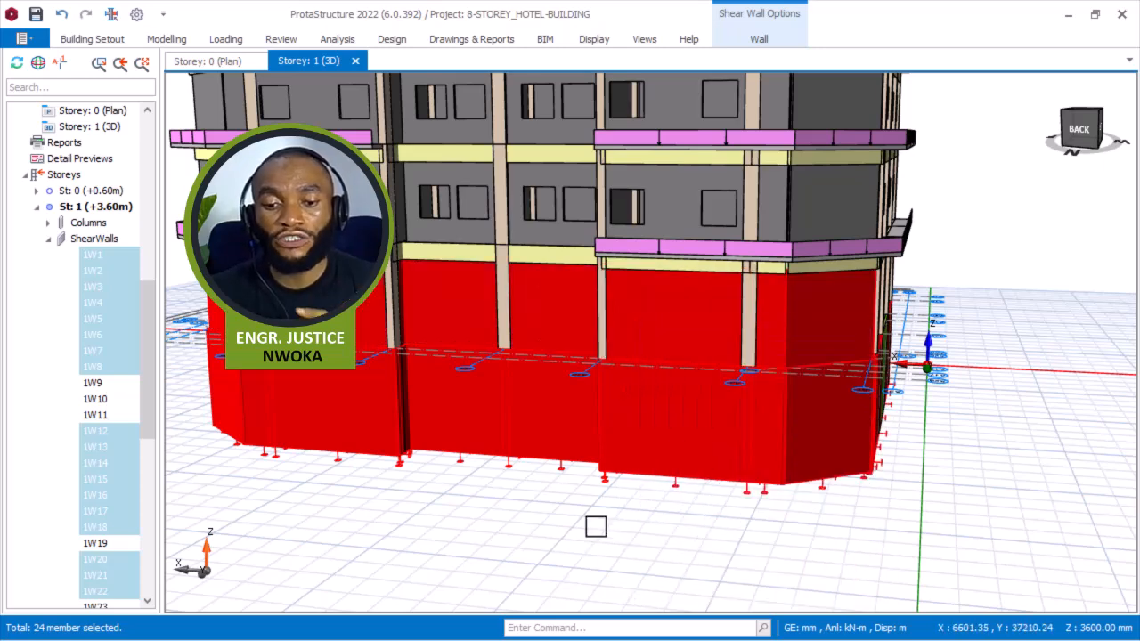
Inspect the properties of several storey 1 shear walls, such as 1W18, 1W19 and 1W7, to check their infill wall loads.
{"action": "key", "text": "Escape"}
{"action": "scroll", "coordinate": [629, 473], "scroll_direction": "down", "scroll_amount": 3}
{"action": "middle_click_drag", "start_coordinate": [707, 439], "coordinate": [590, 405]}
{"action": "scroll", "coordinate": [590, 405], "scroll_direction": "up", "scroll_amount": 3}
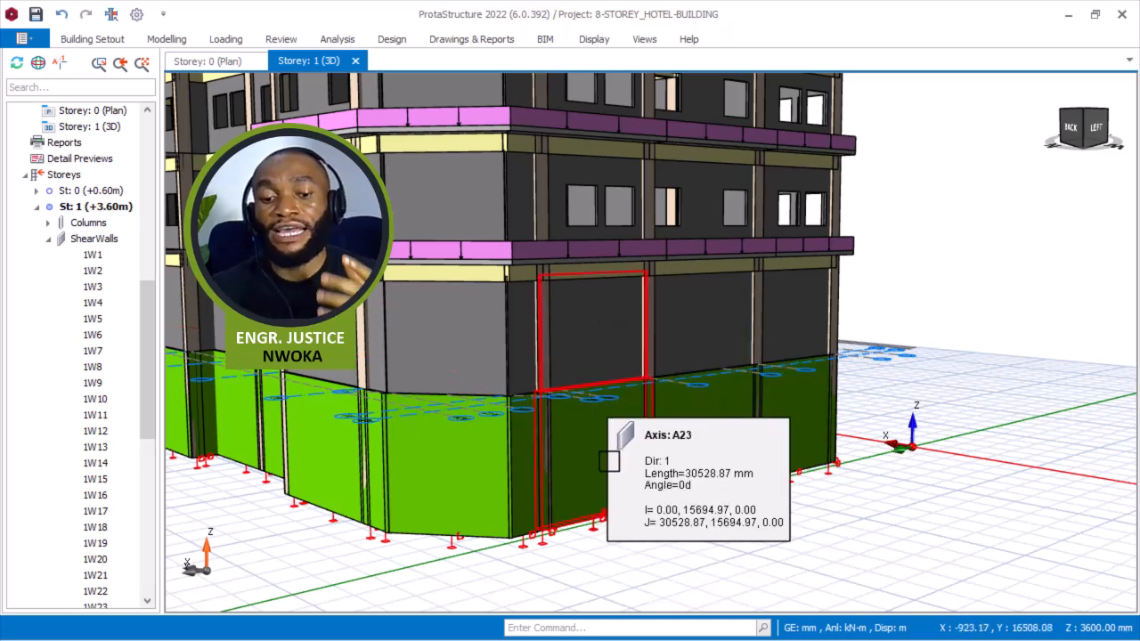
{"action": "scroll", "coordinate": [606, 459], "scroll_direction": "up", "scroll_amount": 3}
{"action": "scroll", "coordinate": [603, 455], "scroll_direction": "up", "scroll_amount": 1}
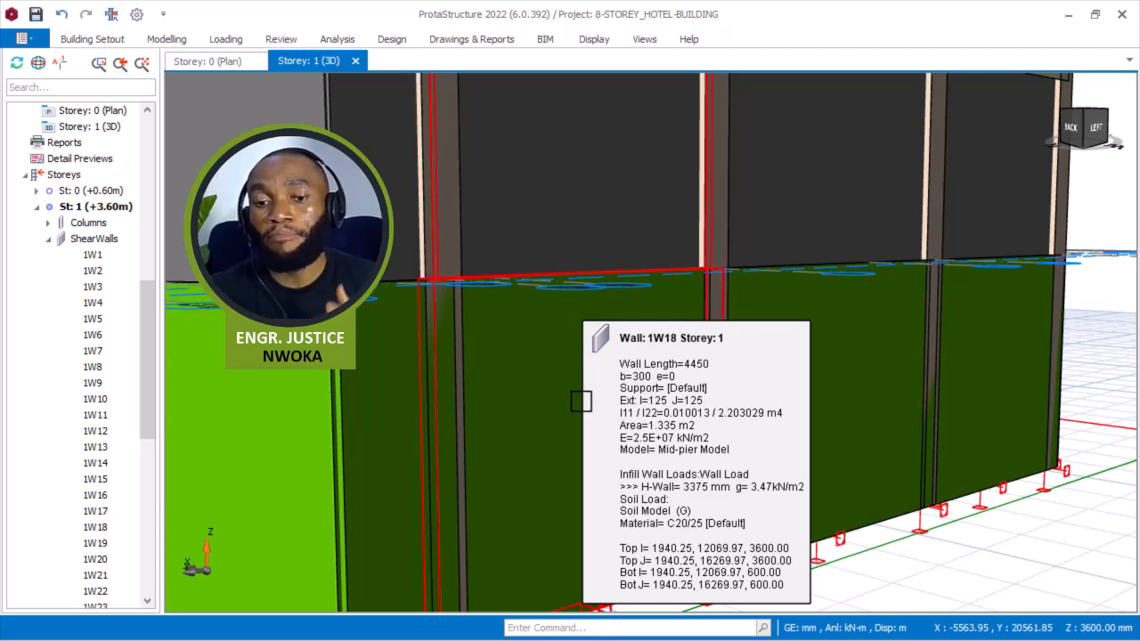
{"action": "scroll", "coordinate": [592, 402], "scroll_direction": "down", "scroll_amount": 3}
{"action": "scroll", "coordinate": [588, 410], "scroll_direction": "up", "scroll_amount": 2}
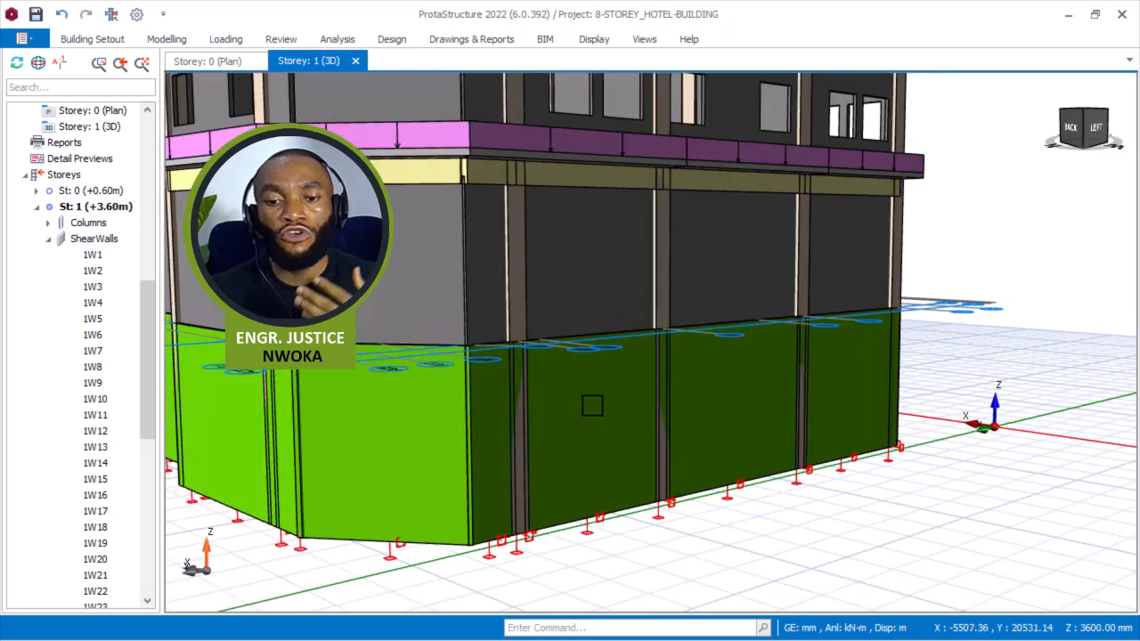
{"action": "left_click", "coordinate": [593, 406]}
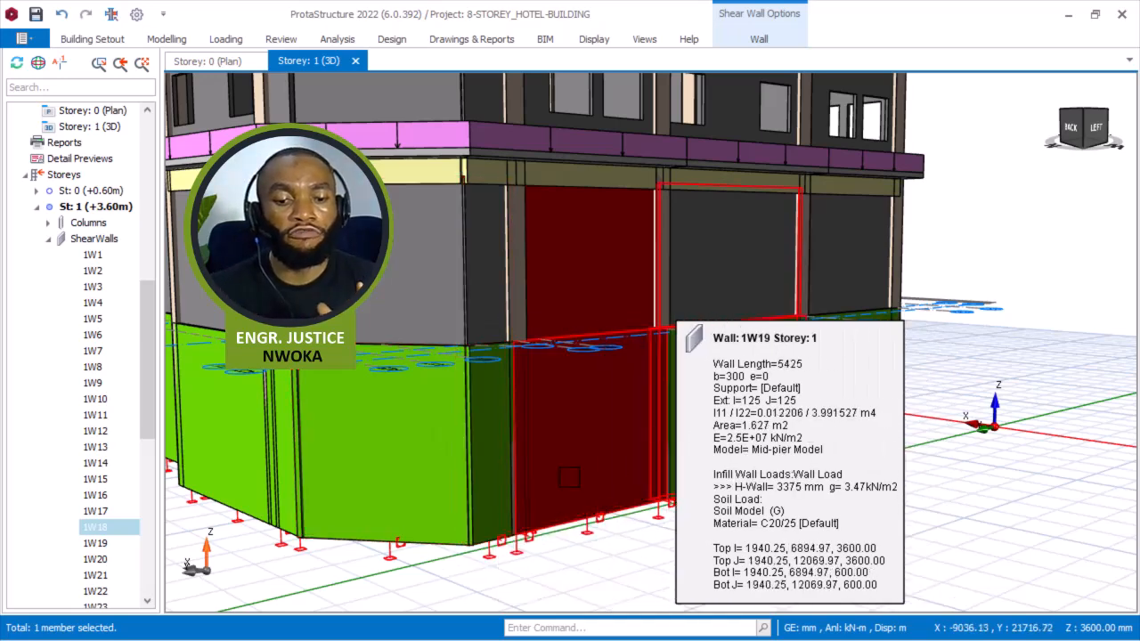
{"action": "middle_click_drag", "start_coordinate": [408, 518], "coordinate": [497, 482]}
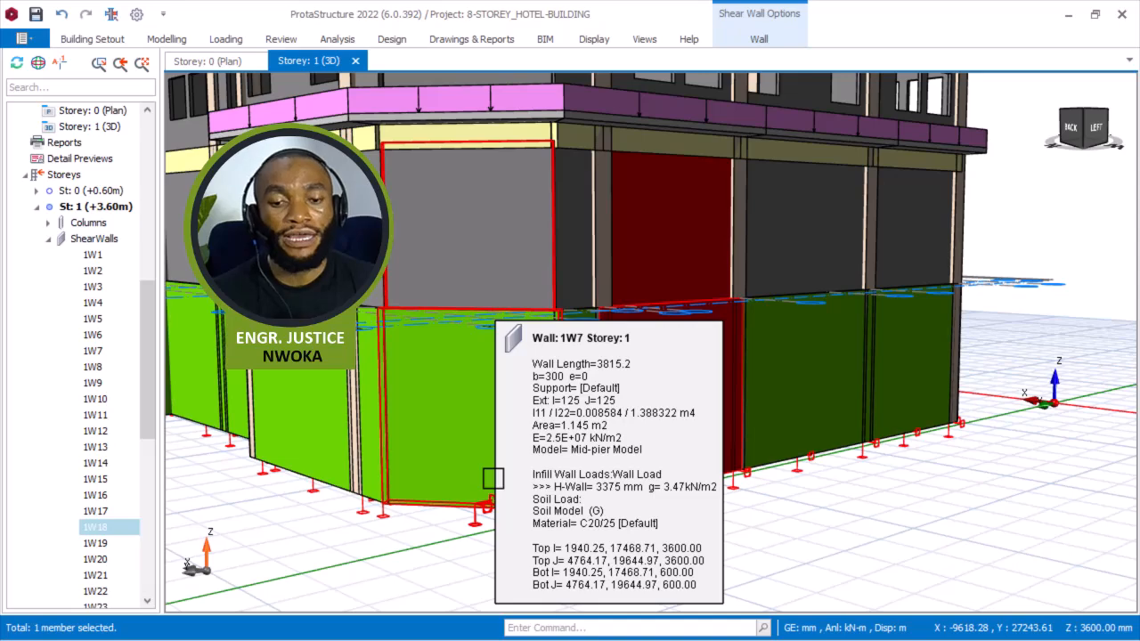
{"action": "middle_click_drag", "start_coordinate": [471, 539], "coordinate": [575, 543]}
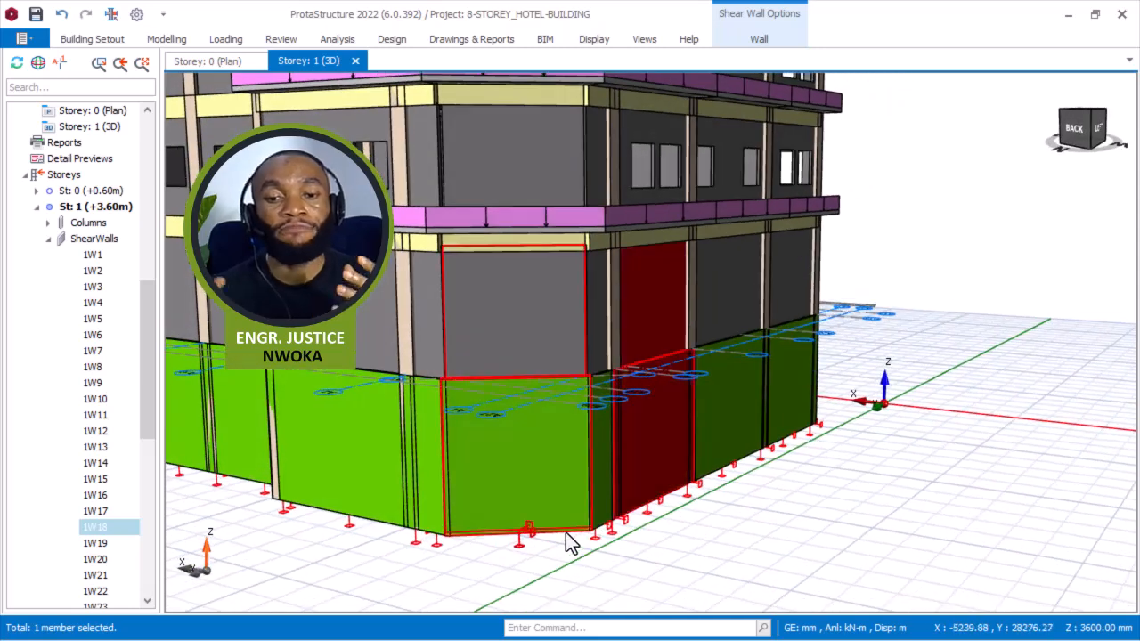
{"action": "mouse_move", "coordinate": [569, 543]}
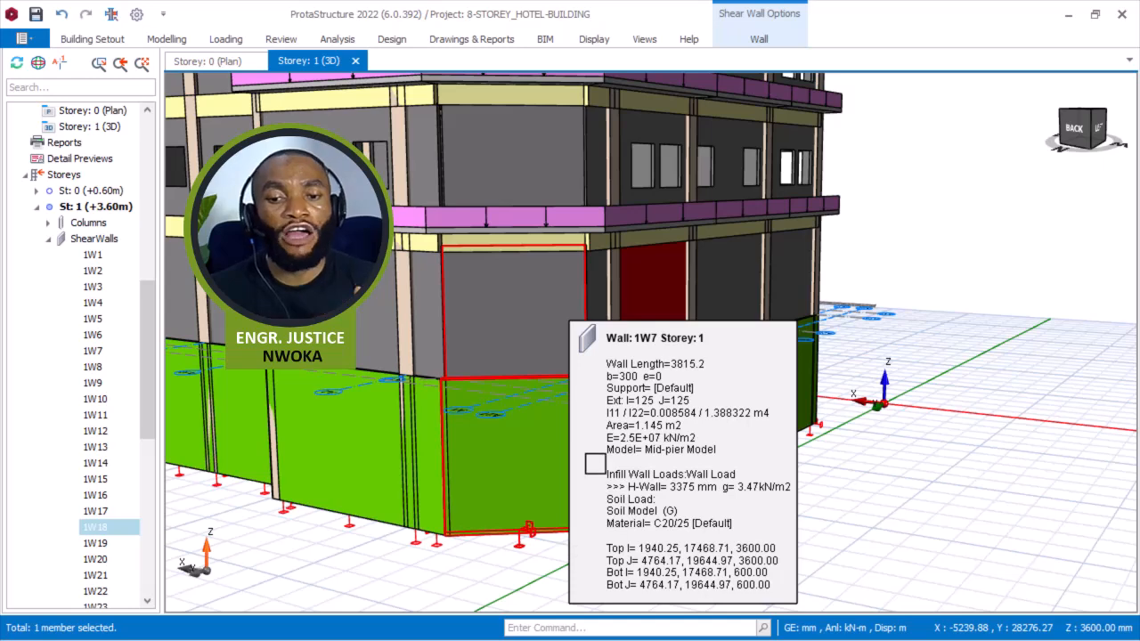
{"action": "scroll", "coordinate": [821, 483], "scroll_direction": "up", "scroll_amount": 2}
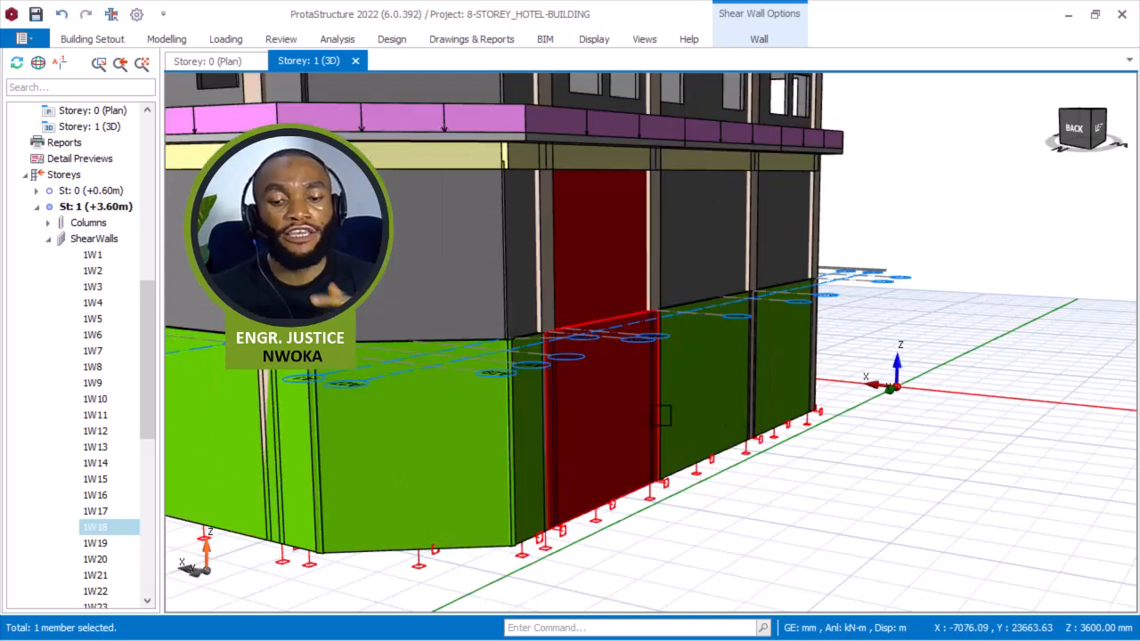
{"action": "mouse_move", "coordinate": [584, 402]}
{"action": "mouse_move", "coordinate": [476, 423]}
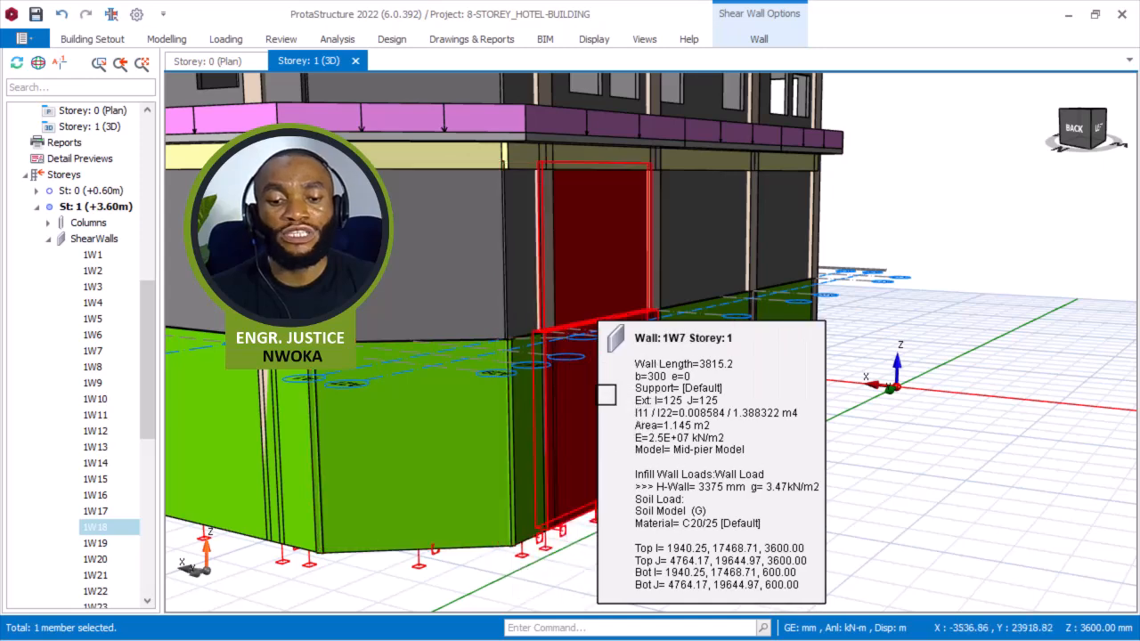
{"action": "scroll", "coordinate": [579, 411], "scroll_direction": "down", "scroll_amount": 2}
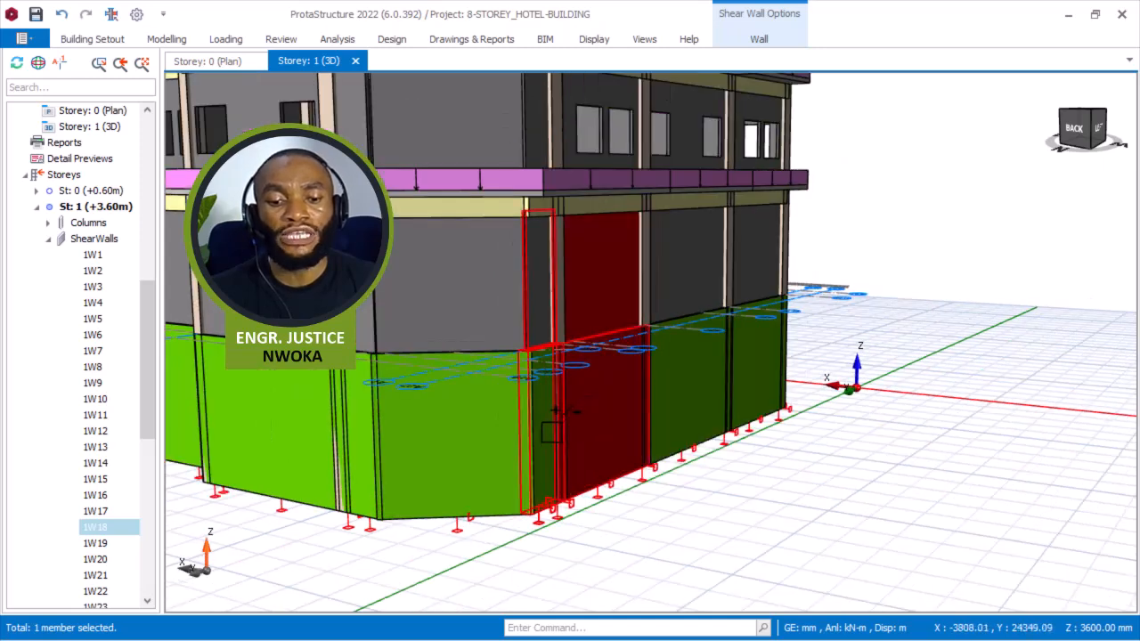
{"action": "left_click", "coordinate": [497, 445], "text": "ctrl"}
{"action": "left_click", "coordinate": [697, 407], "text": "ctrl"}
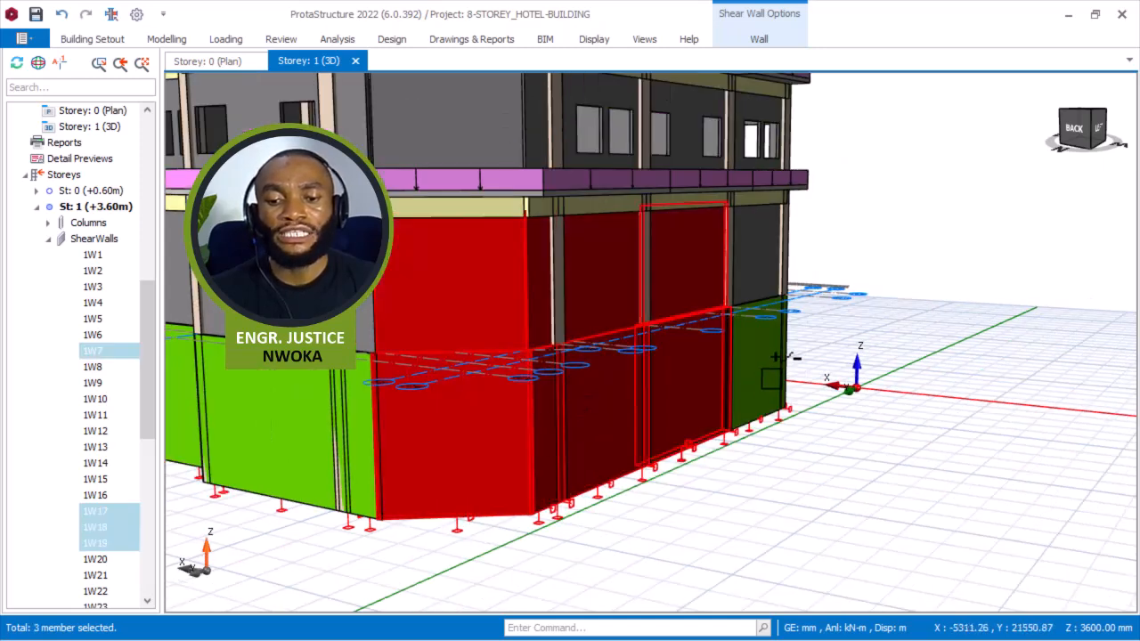
{"action": "left_click", "coordinate": [769, 375], "text": "ctrl"}
{"action": "middle_click_drag", "start_coordinate": [519, 430], "coordinate": [808, 415]}
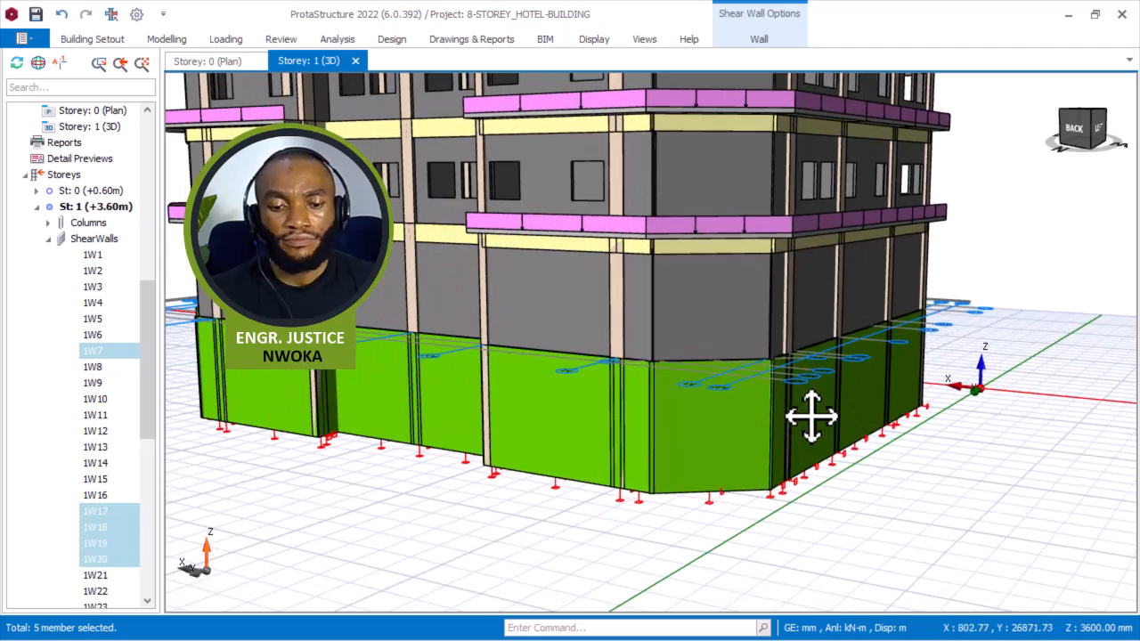
{"action": "scroll", "coordinate": [650, 427], "scroll_direction": "up", "scroll_amount": 2}
{"action": "left_click", "coordinate": [637, 416], "text": "ctrl"}
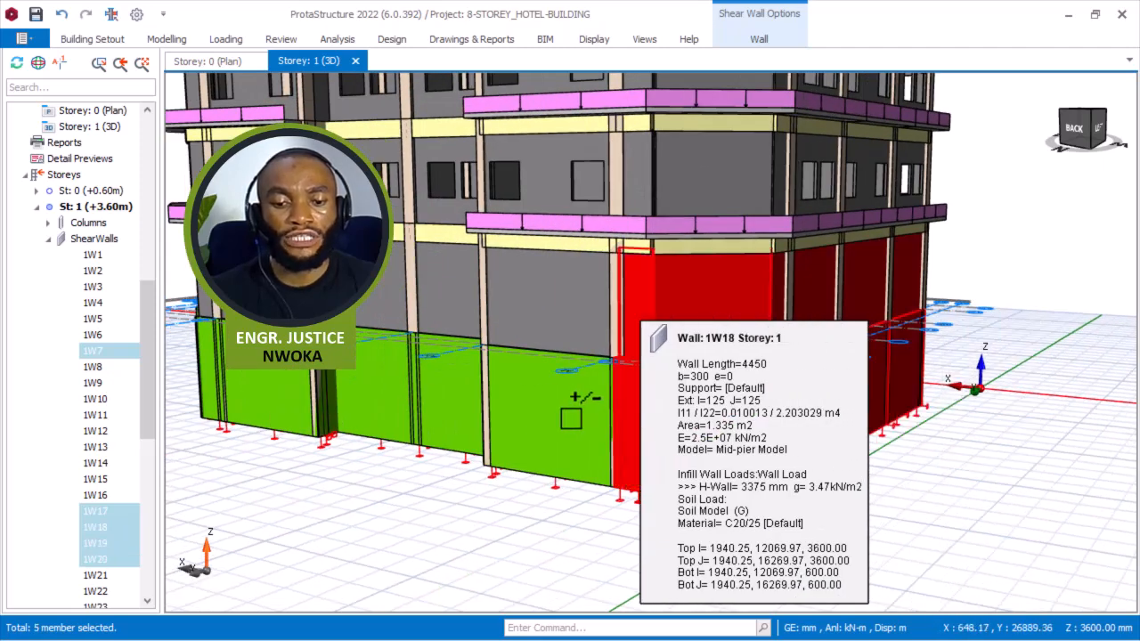
{"action": "left_click", "coordinate": [571, 418], "text": "ctrl"}
{"action": "left_click", "coordinate": [403, 390], "text": "ctrl"}
{"action": "left_click", "coordinate": [363, 379], "text": "ctrl"}
{"action": "middle_click_drag", "start_coordinate": [294, 375], "coordinate": [481, 379]}
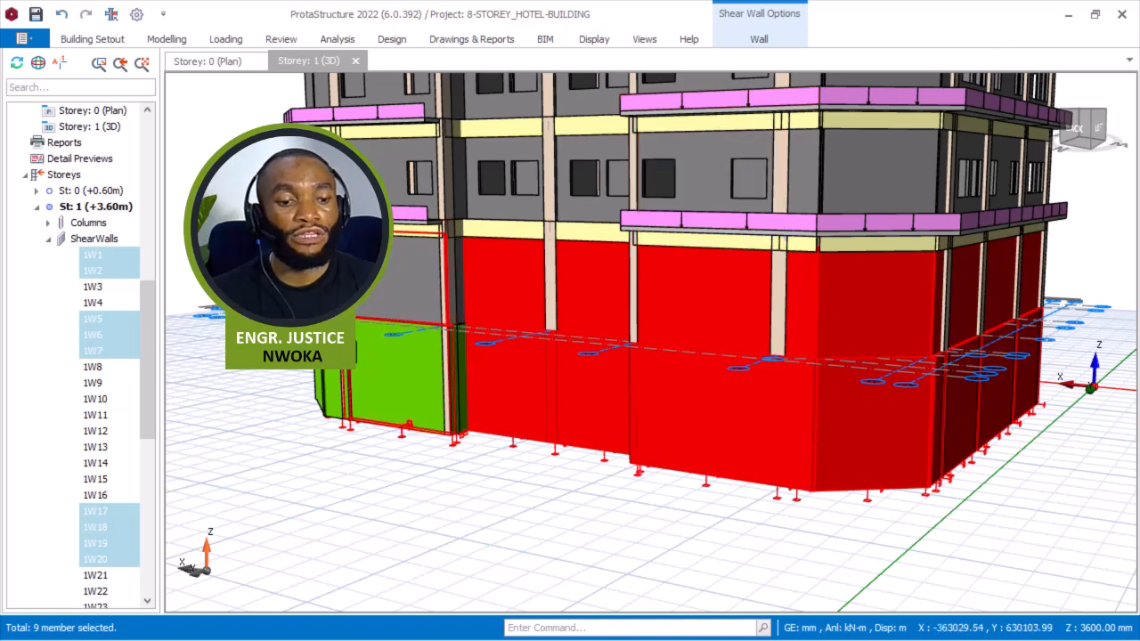
{"action": "key", "text": "Escape"}
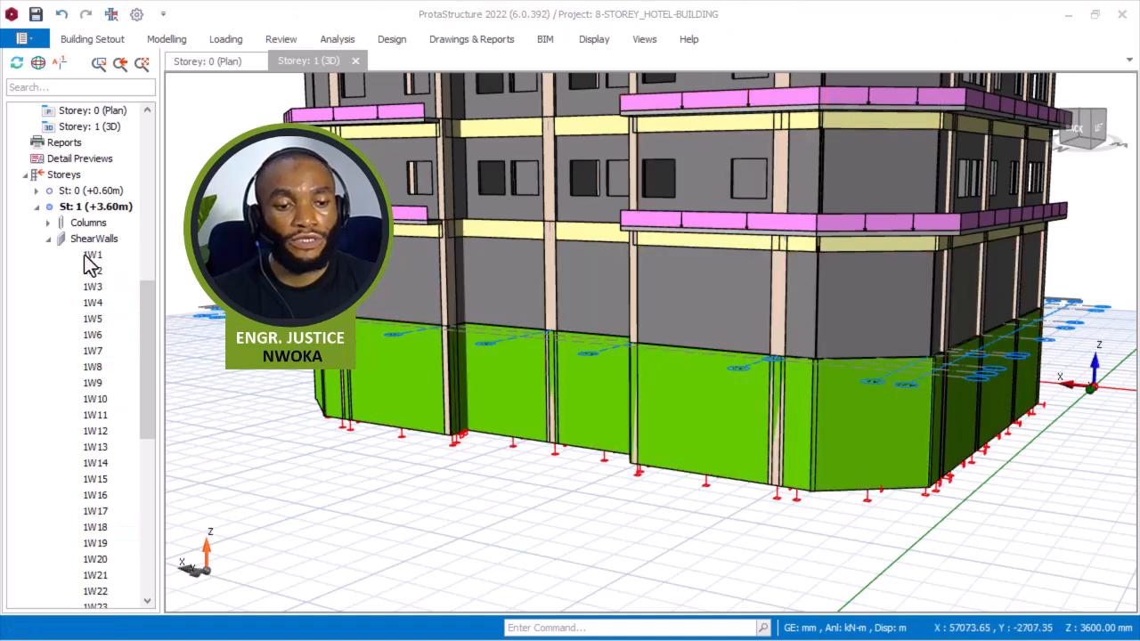
Select all storey 1 shear walls from 1W1 to 1W30 and open their properties table.
{"action": "left_click", "coordinate": [93, 256]}
{"action": "scroll", "coordinate": [105, 356], "scroll_direction": "down", "scroll_amount": 5}
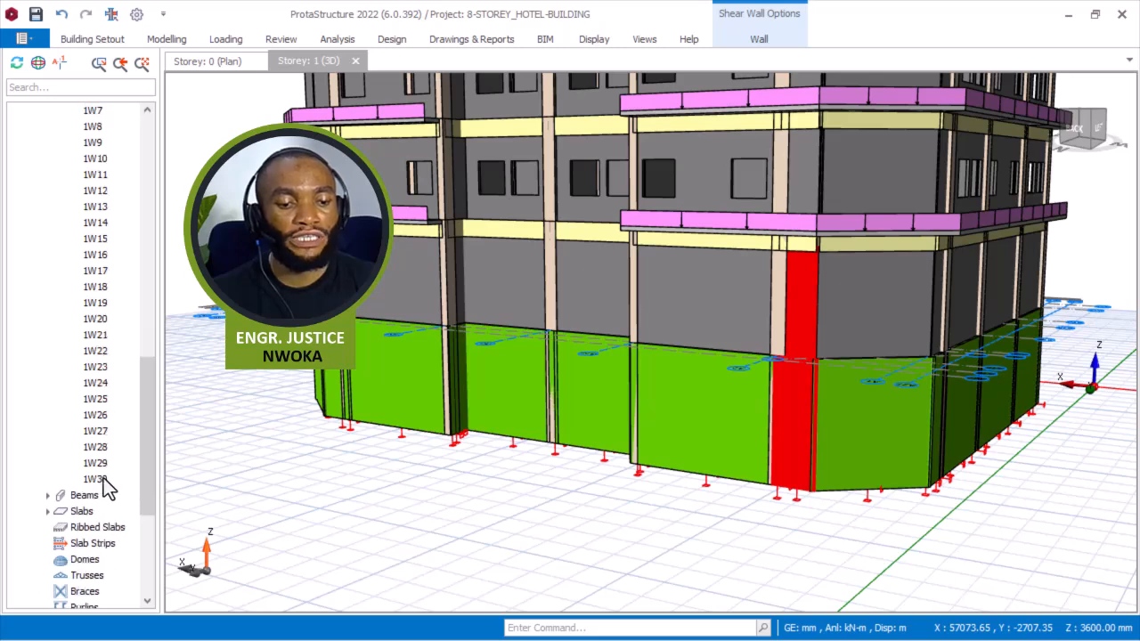
{"action": "left_click", "coordinate": [102, 480], "text": "shift"}
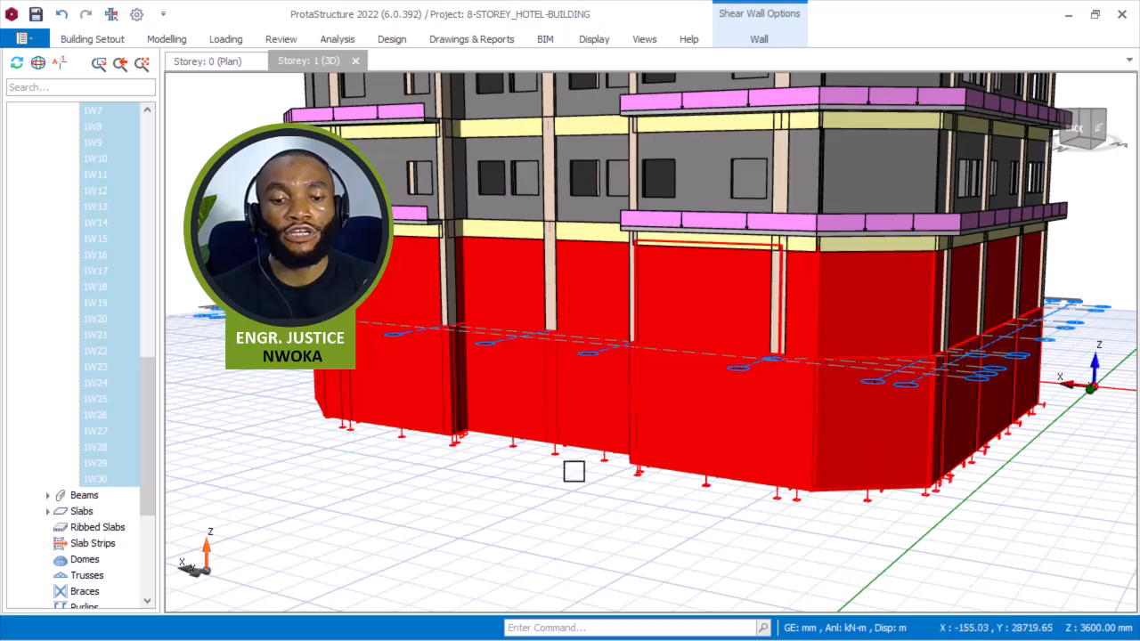
{"action": "scroll", "coordinate": [612, 468], "scroll_direction": "down", "scroll_amount": 3}
{"action": "middle_click_drag", "start_coordinate": [691, 469], "coordinate": [453, 445]}
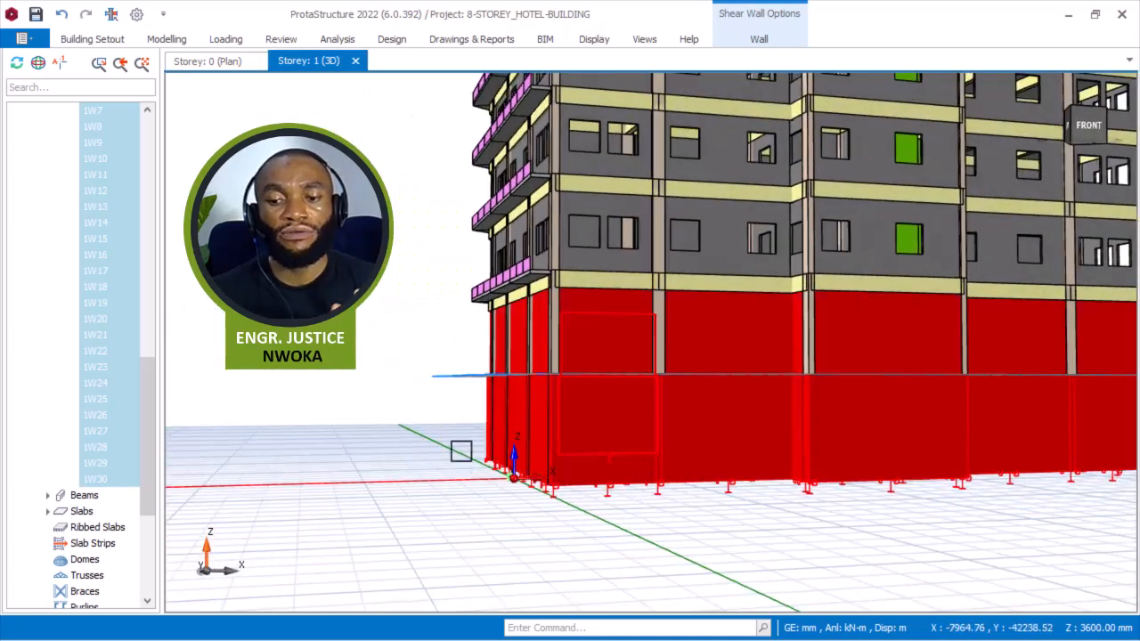
{"action": "scroll", "coordinate": [615, 490], "scroll_direction": "down", "scroll_amount": 2}
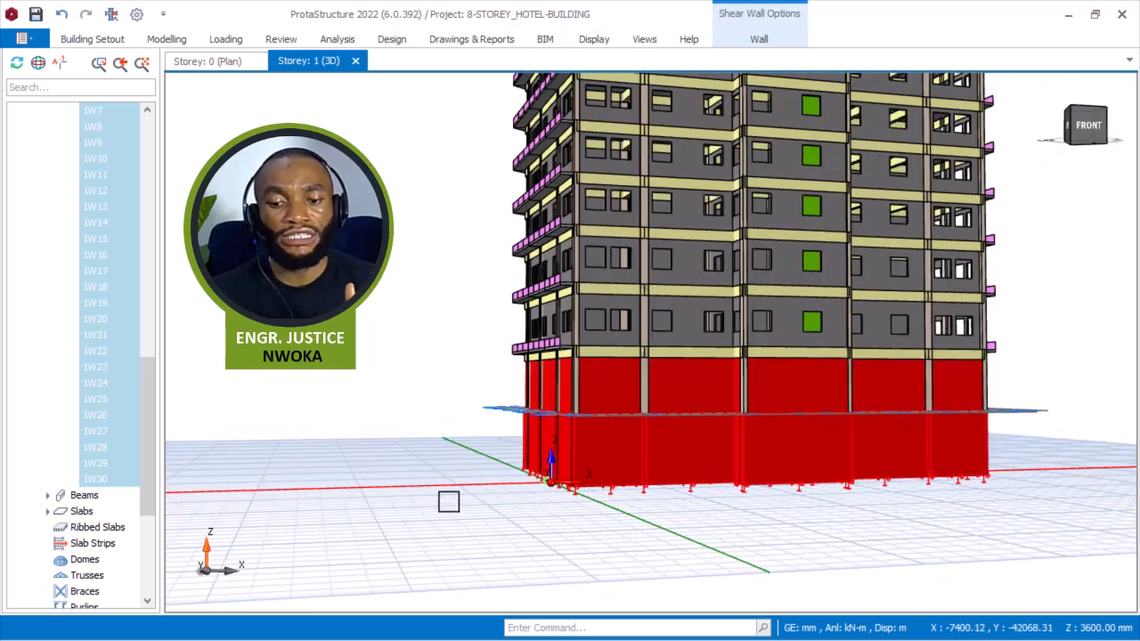
{"action": "scroll", "coordinate": [411, 429], "scroll_direction": "up", "scroll_amount": 2}
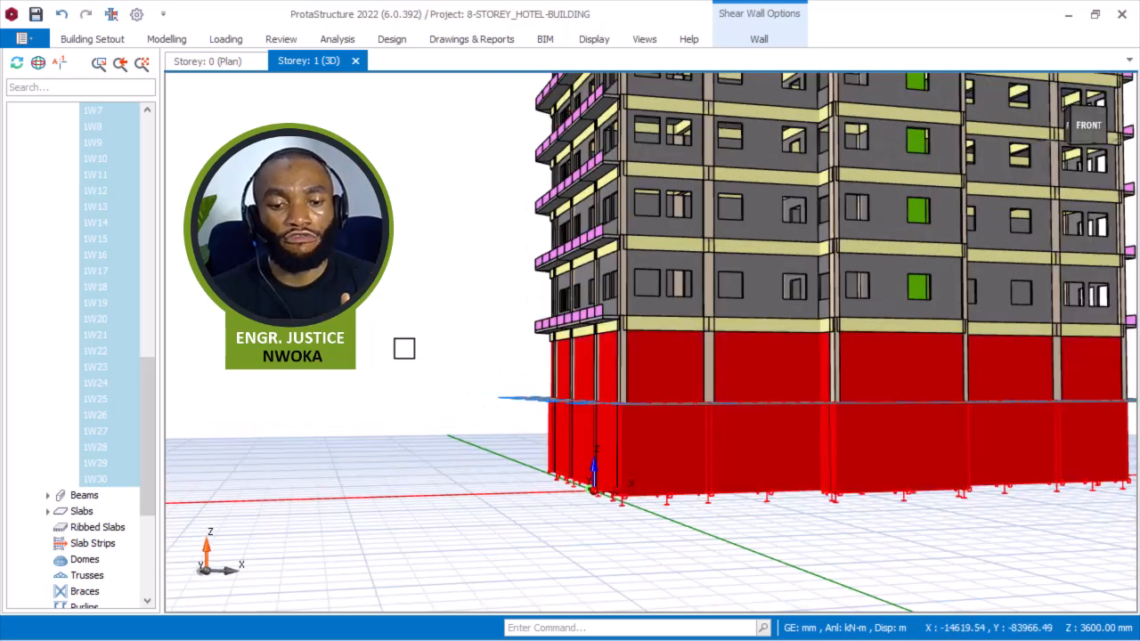
{"action": "right_click", "coordinate": [403, 353]}
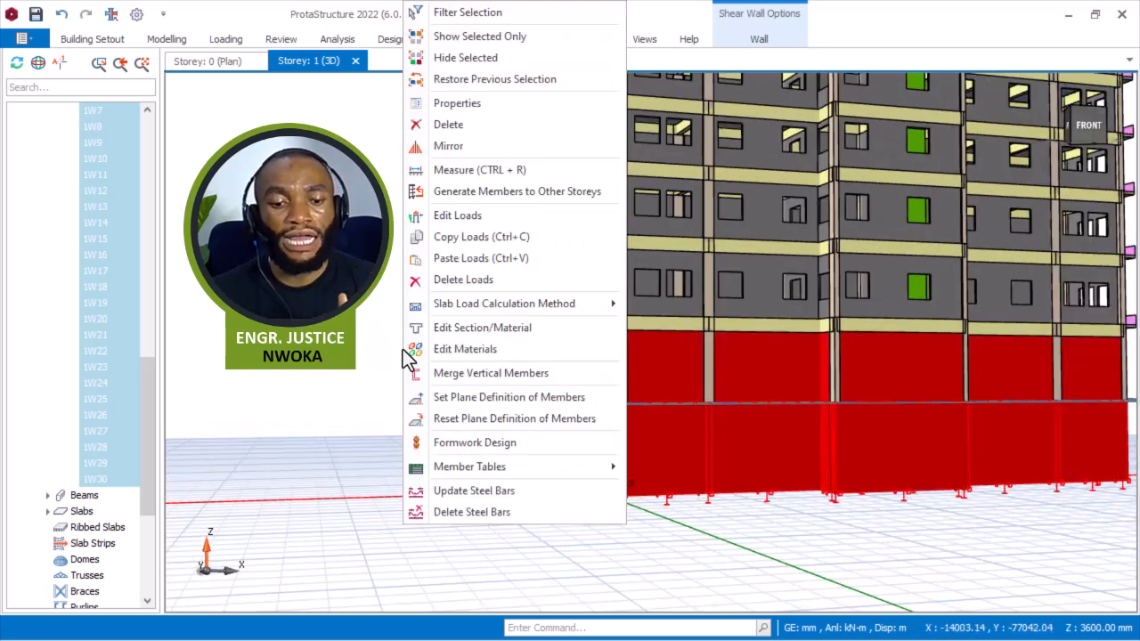
{"action": "left_click", "coordinate": [466, 102]}
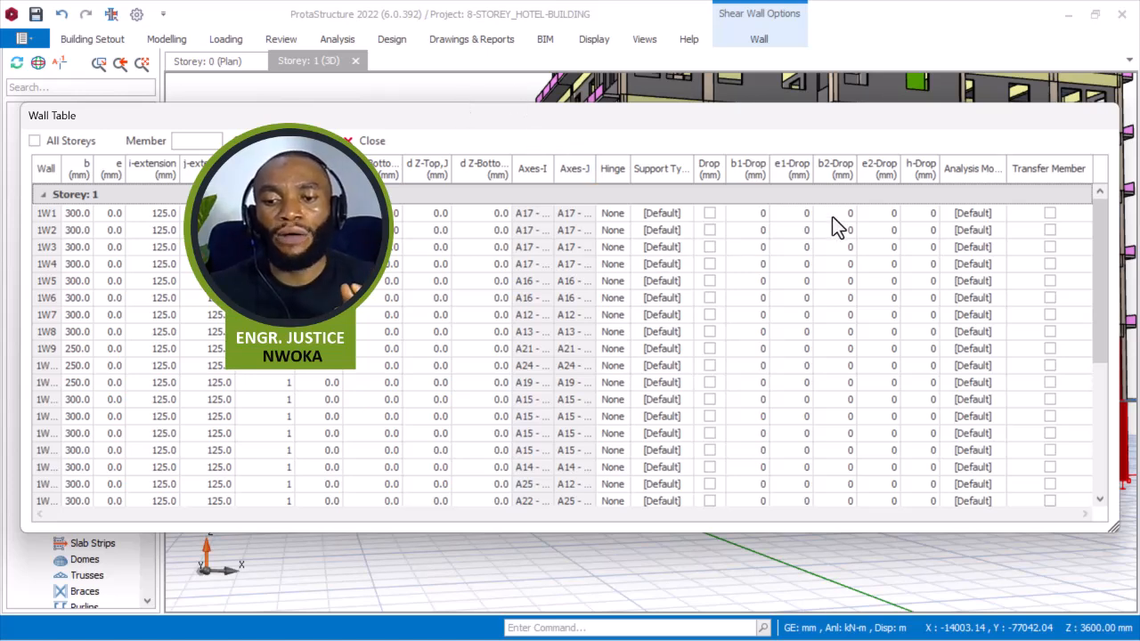
Set the Analysis Model of all storey 1 shear walls to Basement Wall (Meshed) and close the wall table.
{"action": "left_click", "coordinate": [975, 168]}
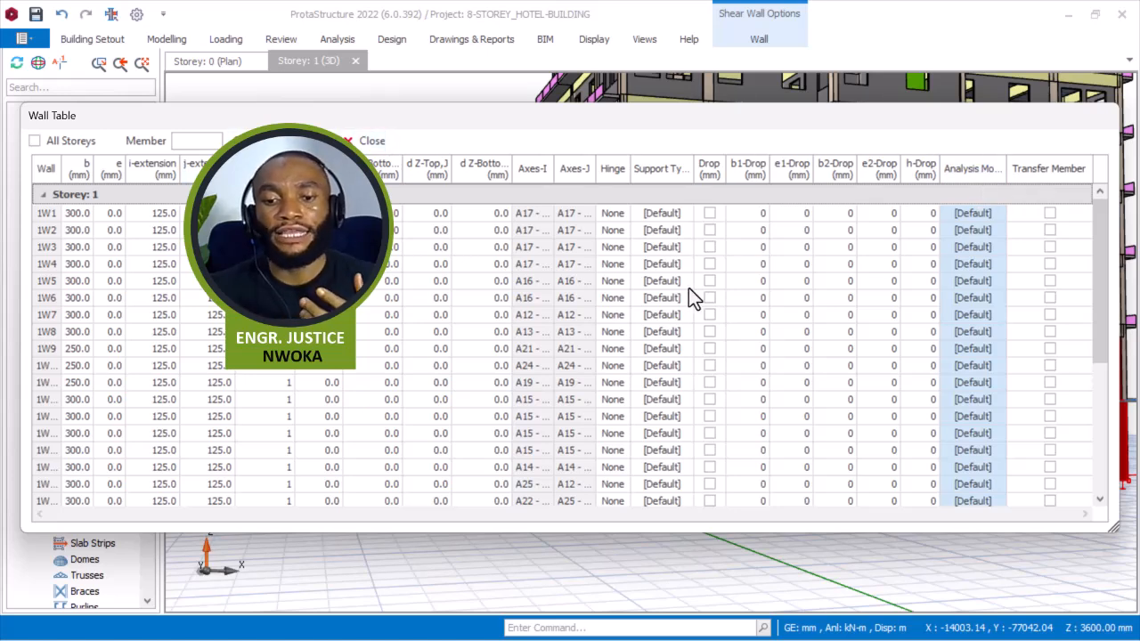
{"action": "right_click", "coordinate": [642, 240]}
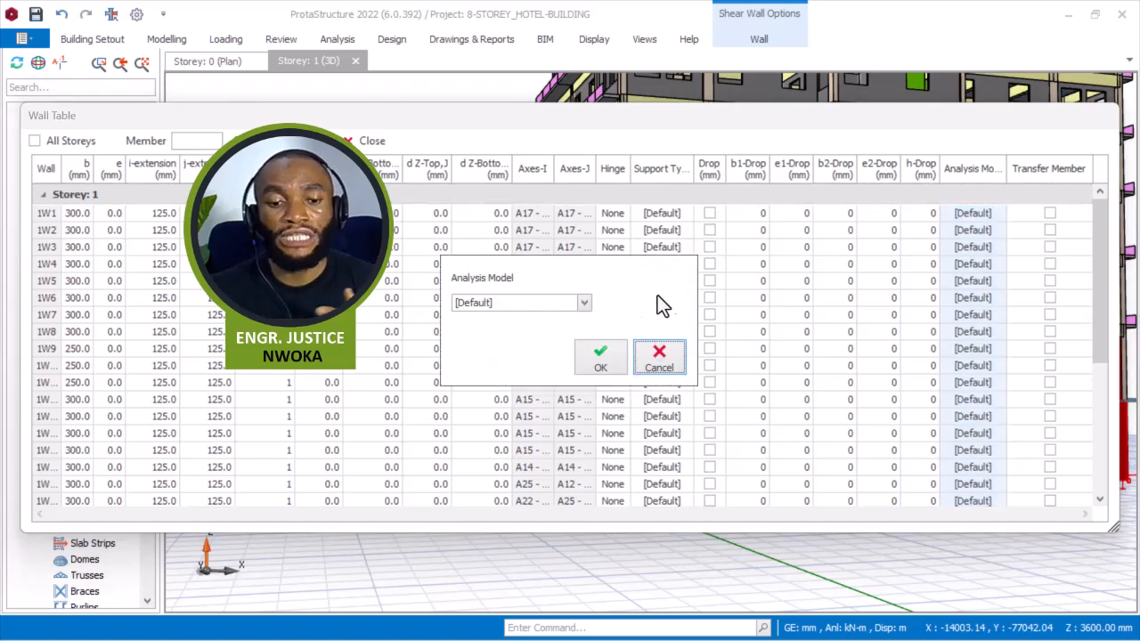
{"action": "left_click", "coordinate": [581, 302]}
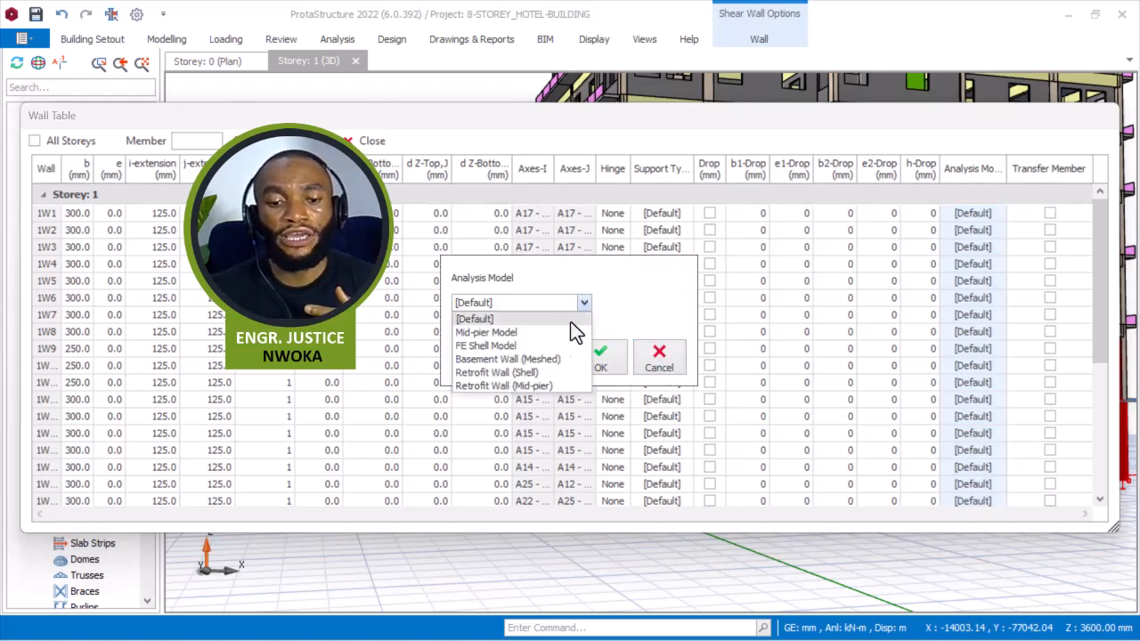
{"action": "left_click", "coordinate": [500, 360]}
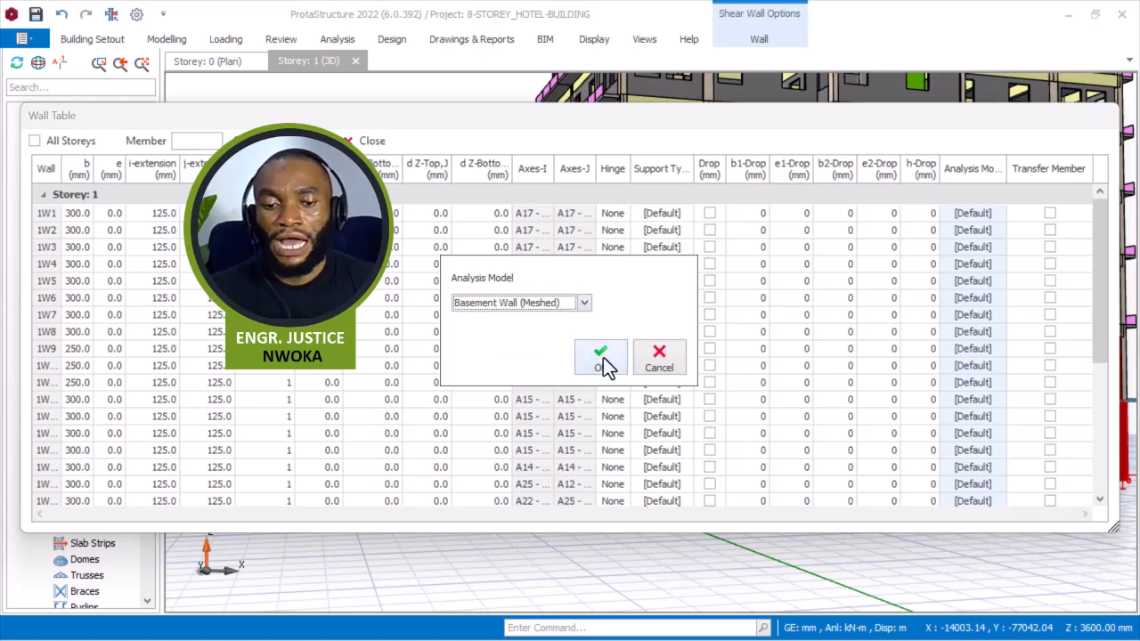
{"action": "left_click", "coordinate": [603, 358]}
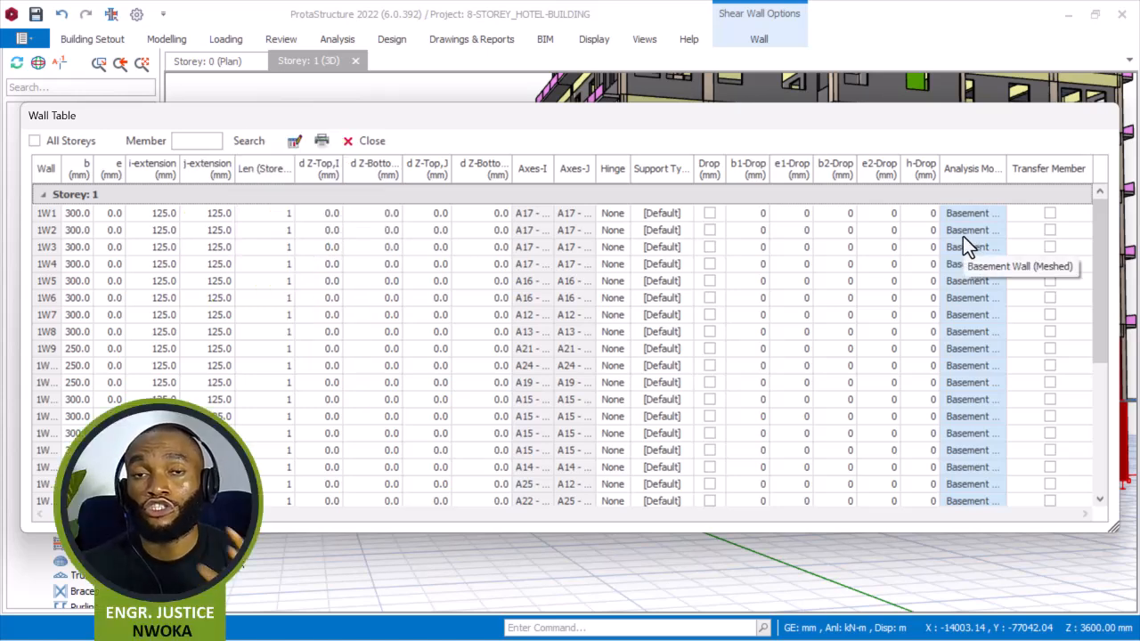
{"action": "left_click", "coordinate": [370, 143]}
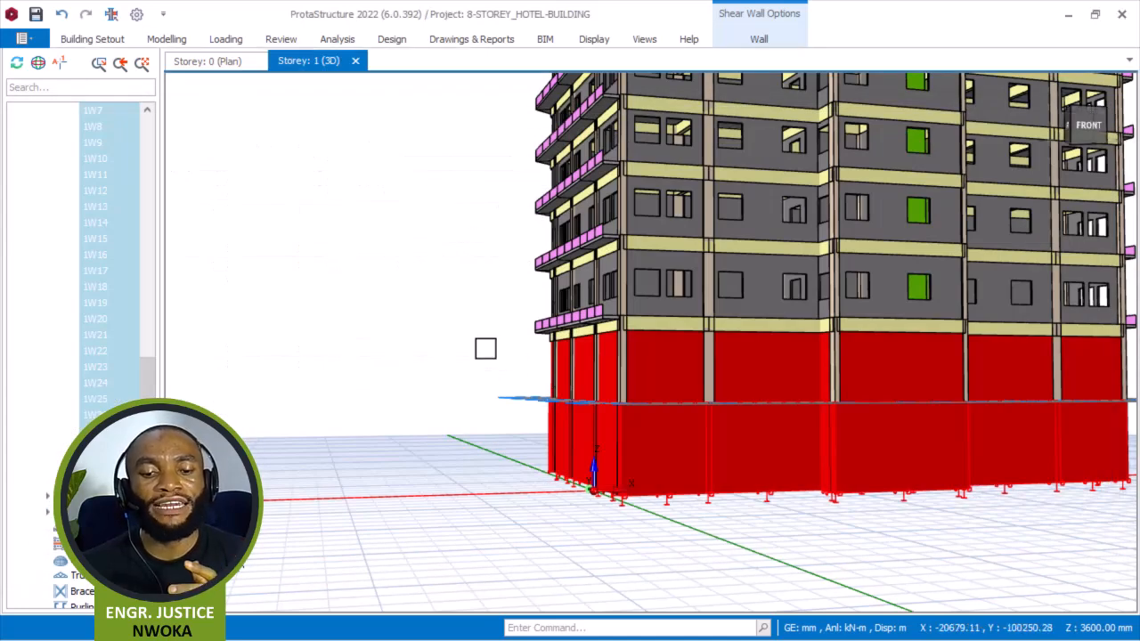
Orbit around the 3D model to examine the properties of the storey 1 walls and upper beams.
{"action": "key", "text": "Escape"}
{"action": "middle_click_drag", "start_coordinate": [659, 453], "coordinate": [757, 472]}
{"action": "middle_click_drag", "start_coordinate": [581, 466], "coordinate": [648, 472]}
{"action": "scroll", "coordinate": [626, 462], "scroll_direction": "up", "scroll_amount": 2}
{"action": "mouse_move", "coordinate": [570, 421]}
{"action": "middle_mouse_down"}
{"action": "mouse_move", "coordinate": [692, 420]}
{"action": "mouse_move", "coordinate": [537, 429]}
{"action": "mouse_move", "coordinate": [586, 433]}
{"action": "middle_mouse_up"}
{"action": "mouse_move", "coordinate": [585, 433]}
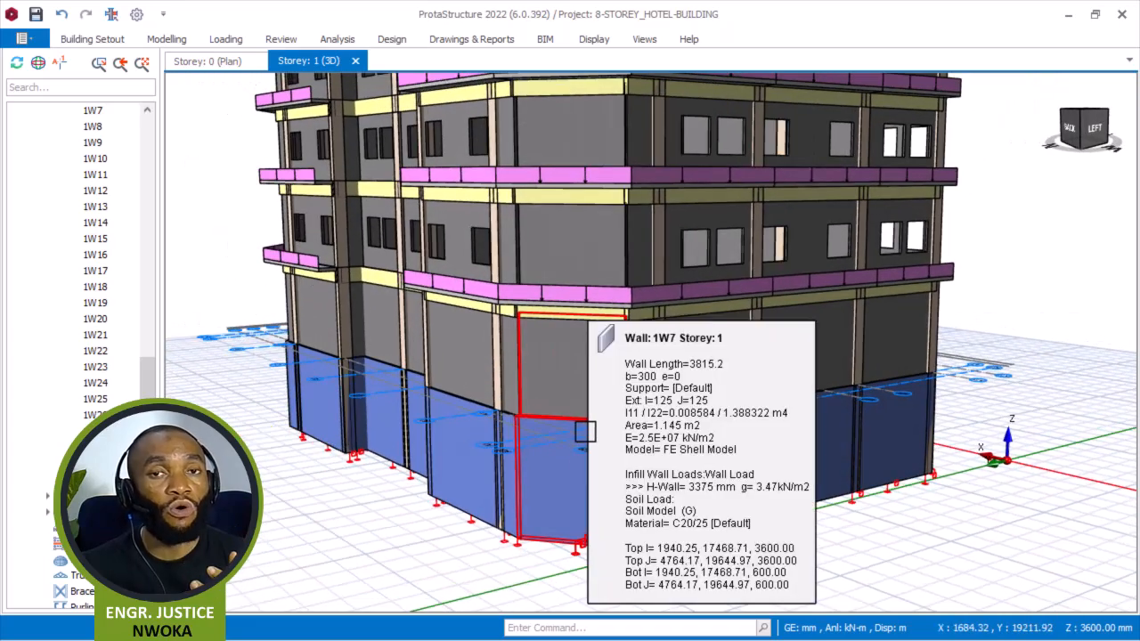
{"action": "scroll", "coordinate": [534, 442], "scroll_direction": "down", "scroll_amount": 3}
{"action": "mouse_move", "coordinate": [535, 443]}
{"action": "middle_mouse_down"}
{"action": "mouse_move", "coordinate": [466, 437]}
{"action": "mouse_move", "coordinate": [551, 440]}
{"action": "middle_mouse_up"}
{"action": "middle_click_drag", "start_coordinate": [433, 435], "coordinate": [531, 449]}
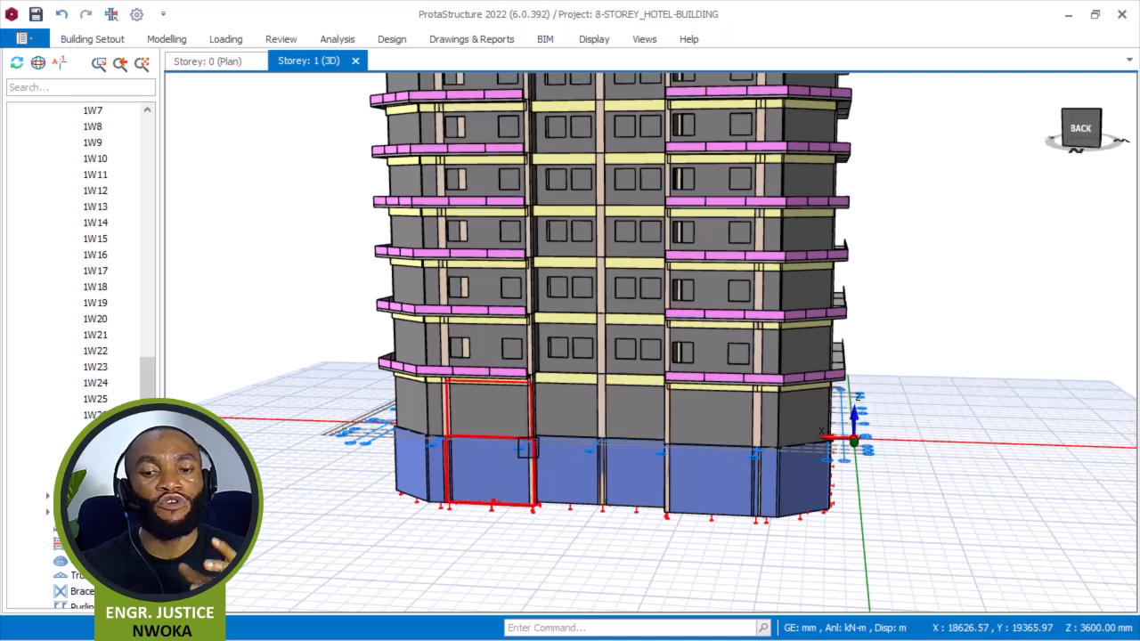
{"action": "mouse_move", "coordinate": [541, 469]}
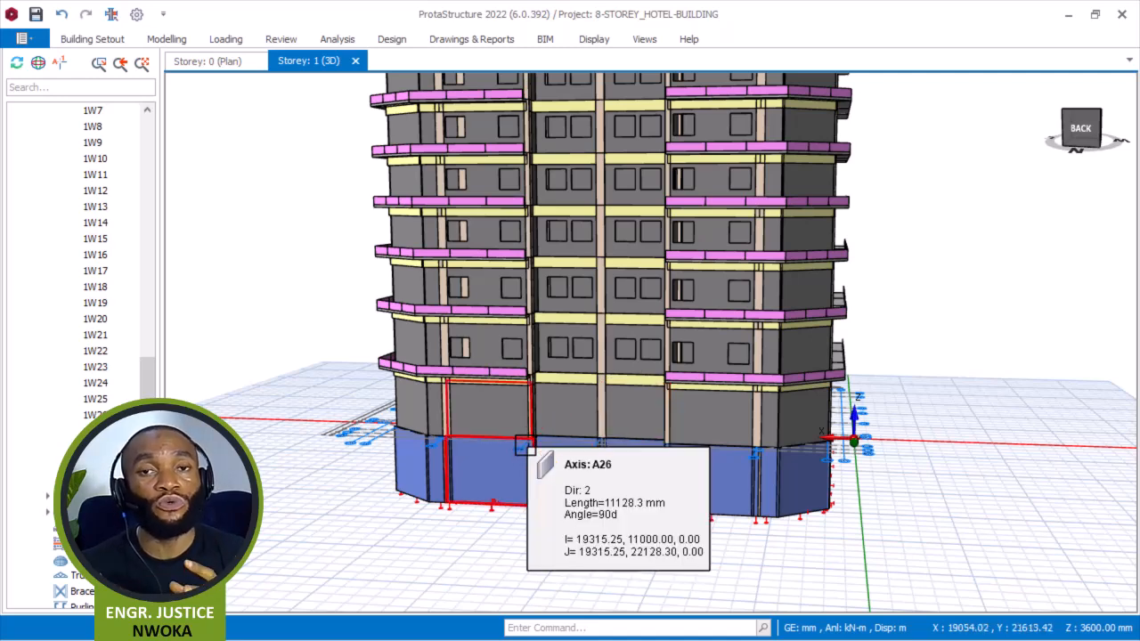
{"action": "mouse_move", "coordinate": [526, 445]}
{"action": "middle_click_drag", "start_coordinate": [525, 445], "coordinate": [542, 463]}
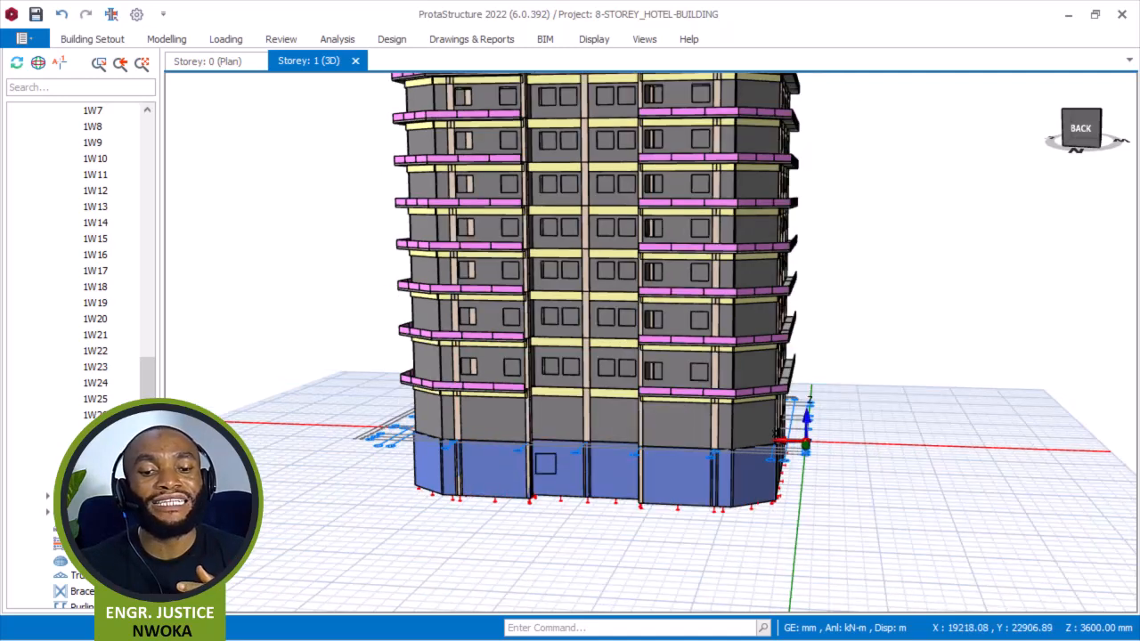
{"action": "middle_click_drag", "start_coordinate": [552, 514], "coordinate": [513, 529]}
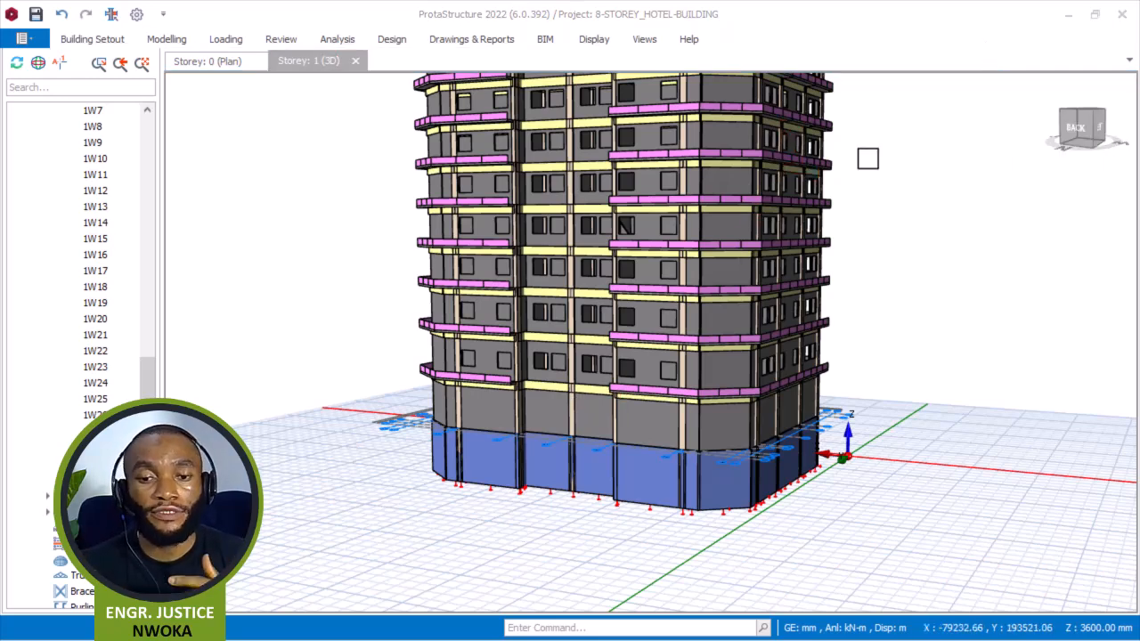
{"action": "mouse_move", "coordinate": [795, 190]}
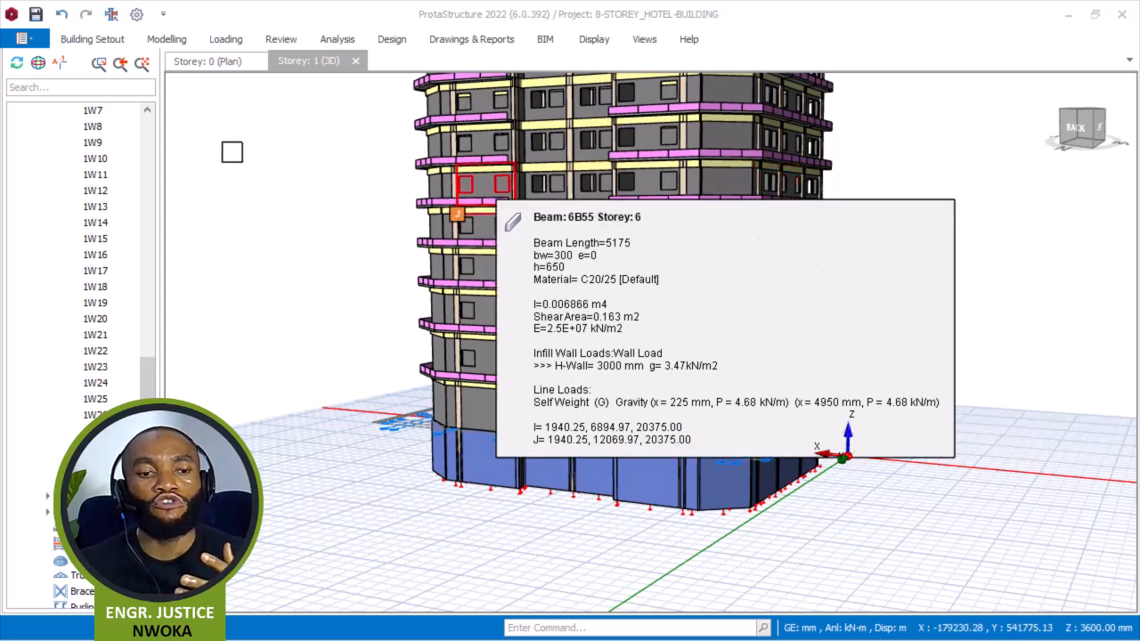
Switch to the storey 0 plan and start the Slab command.
{"action": "left_click", "coordinate": [204, 63]}
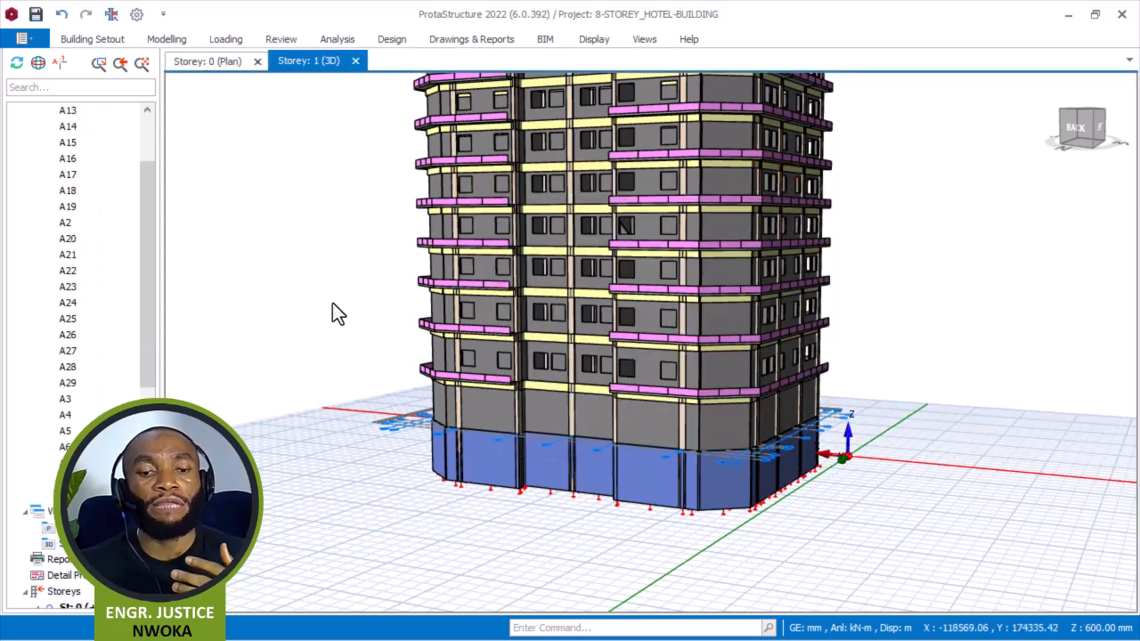
{"action": "scroll", "coordinate": [145, 298], "scroll_direction": "down", "scroll_amount": 1}
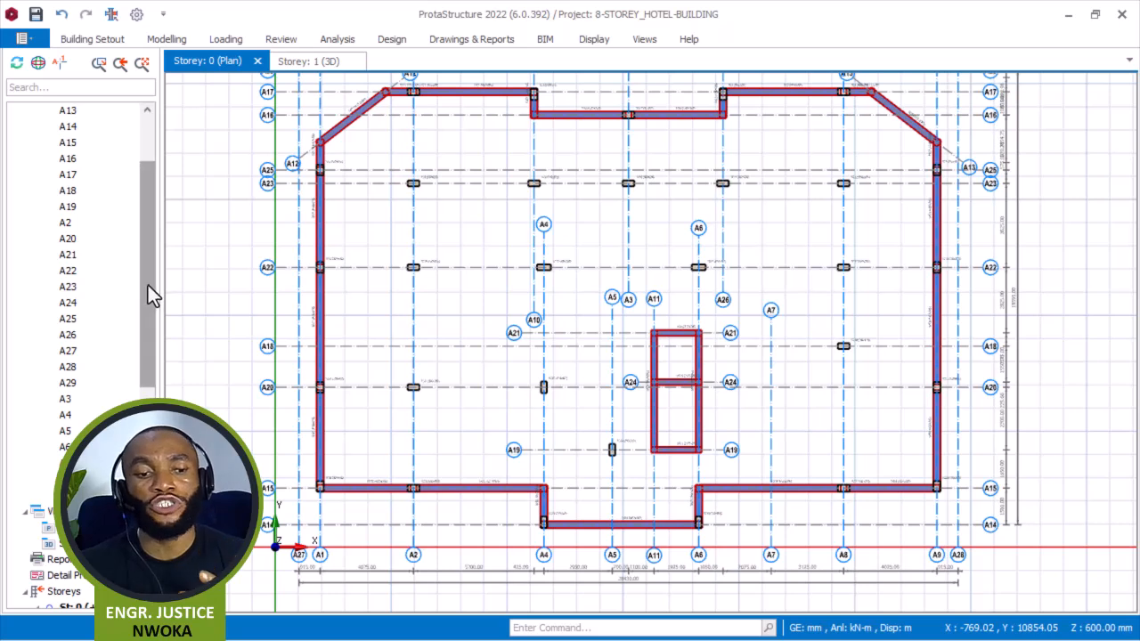
{"action": "scroll", "coordinate": [143, 356], "scroll_direction": "down", "scroll_amount": 3}
{"action": "scroll", "coordinate": [142, 382], "scroll_direction": "down", "scroll_amount": 2}
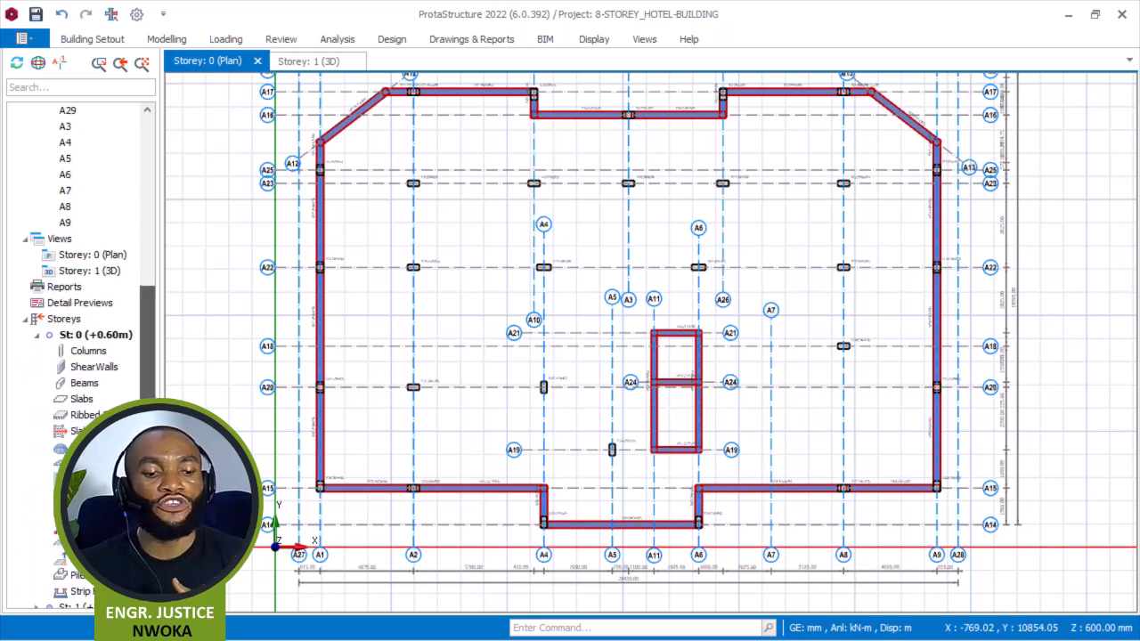
{"action": "scroll", "coordinate": [140, 394], "scroll_direction": "down", "scroll_amount": 3}
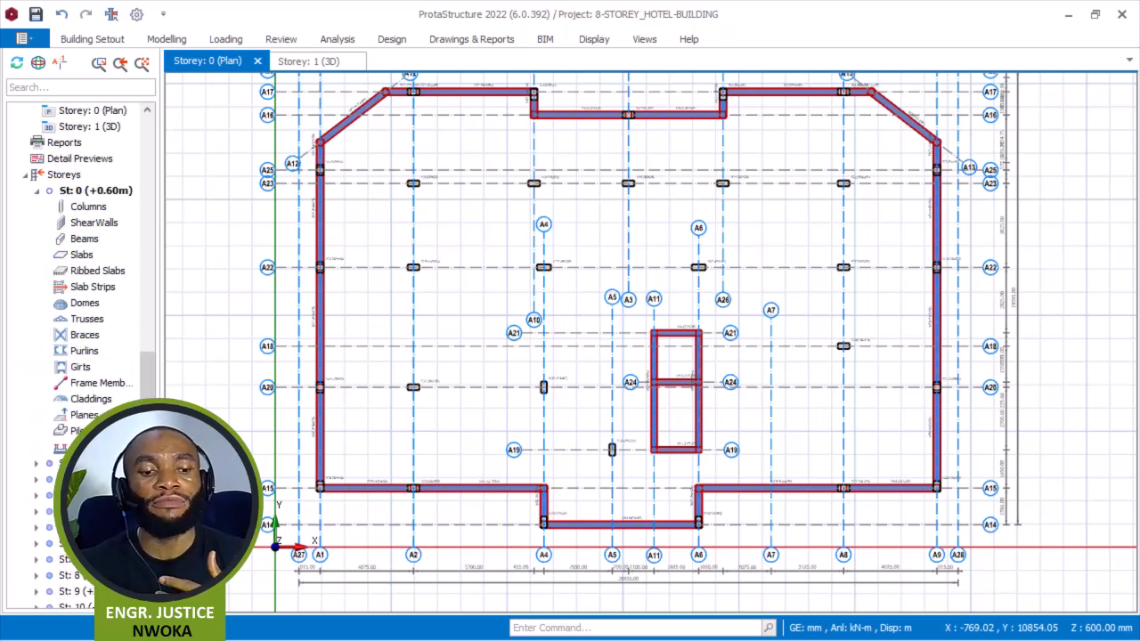
{"action": "double_click", "coordinate": [97, 463]}
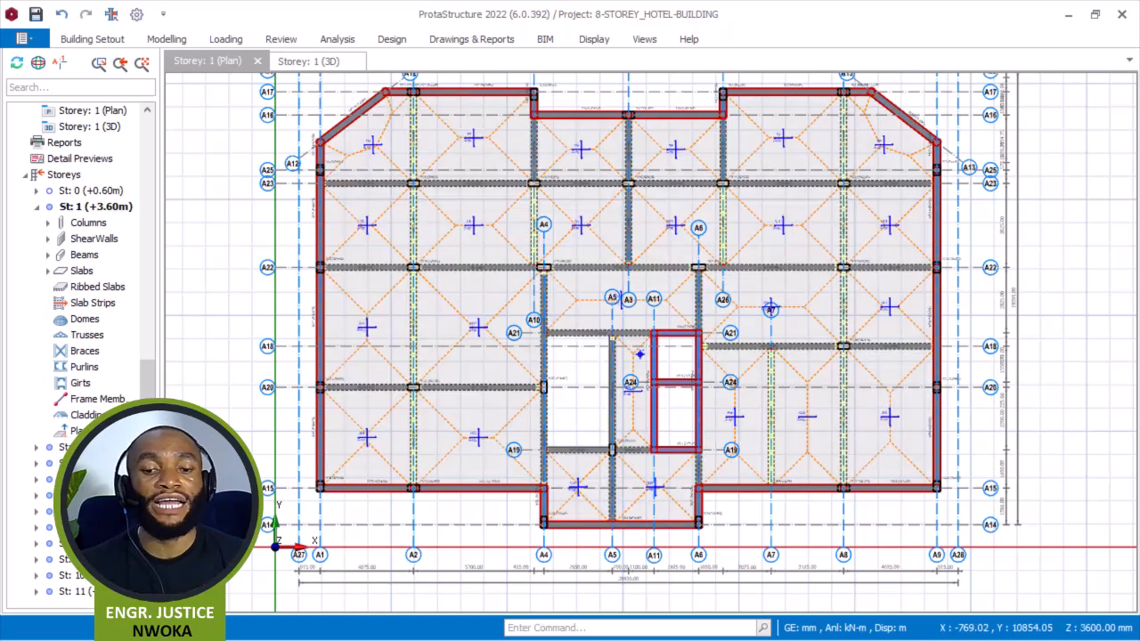
{"action": "double_click", "coordinate": [113, 191]}
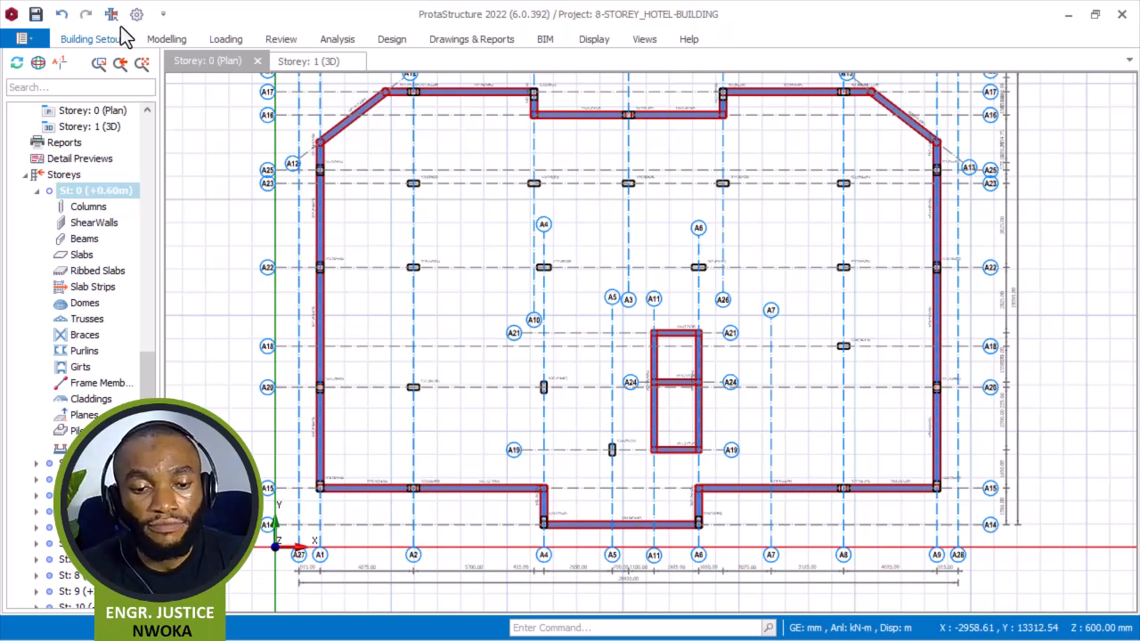
{"action": "middle_click_drag", "start_coordinate": [491, 204], "coordinate": [496, 247]}
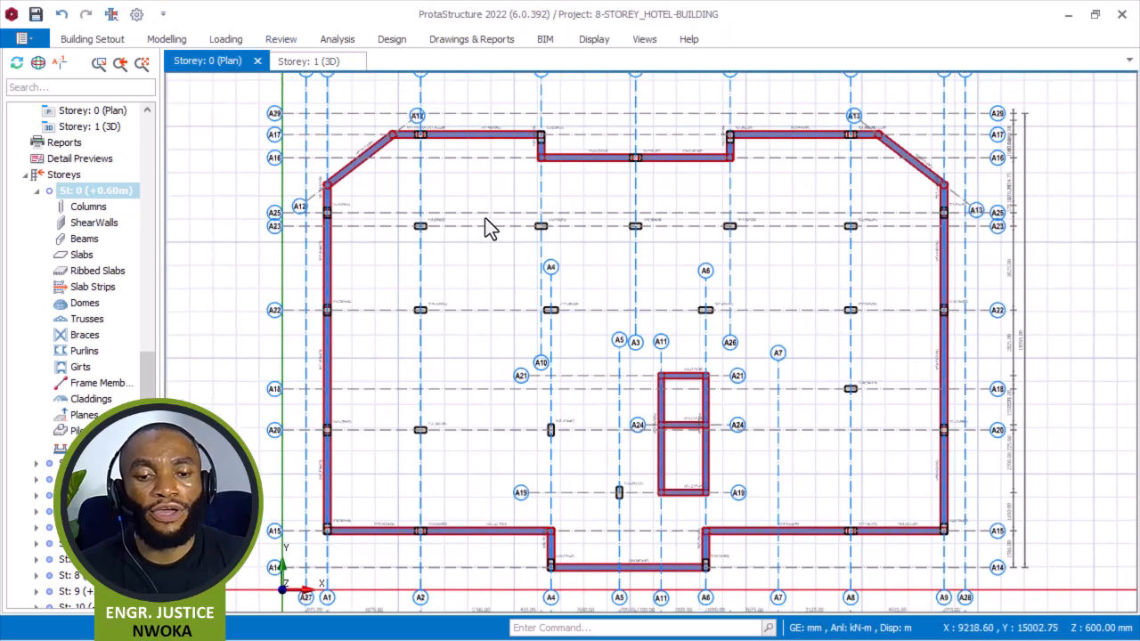
{"action": "left_click", "coordinate": [169, 40]}
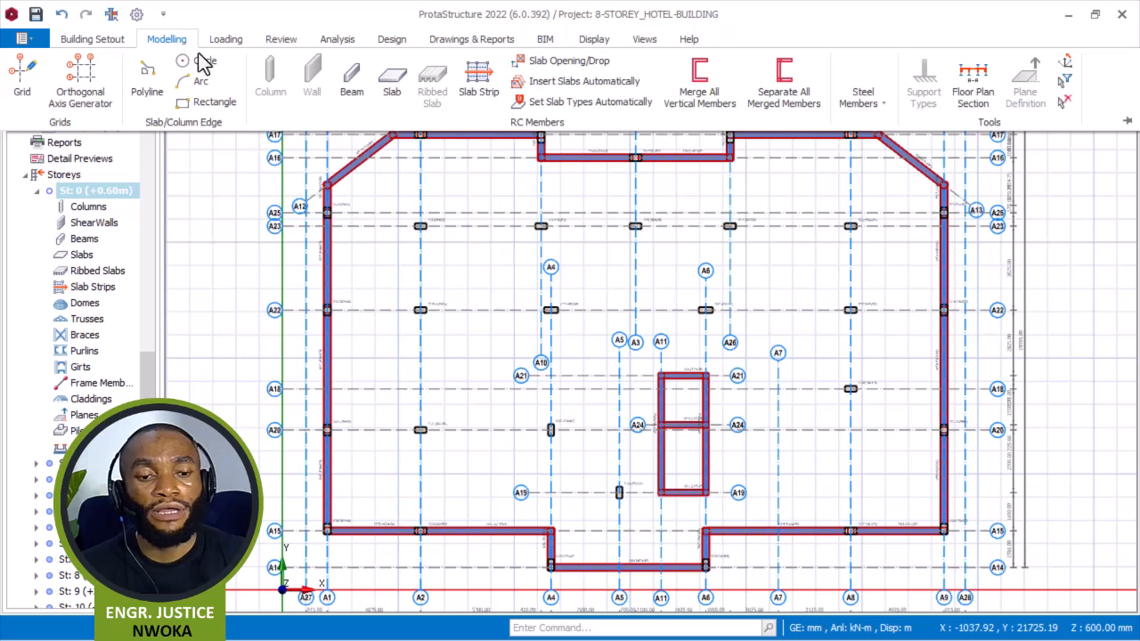
{"action": "left_click", "coordinate": [396, 95]}
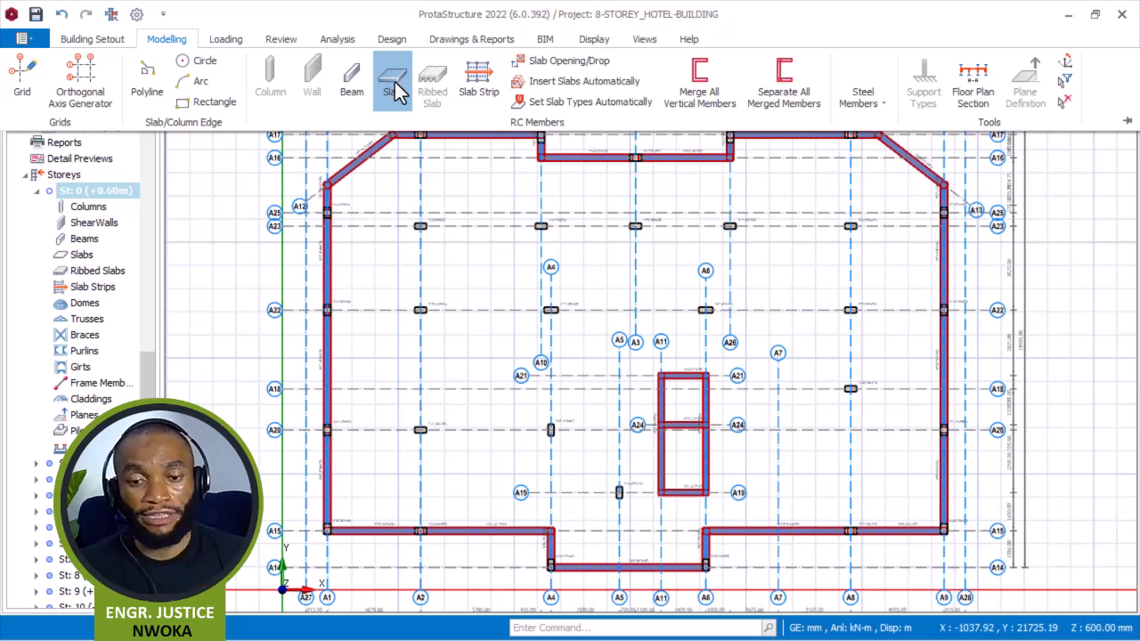
{"action": "left_click", "coordinate": [397, 93]}
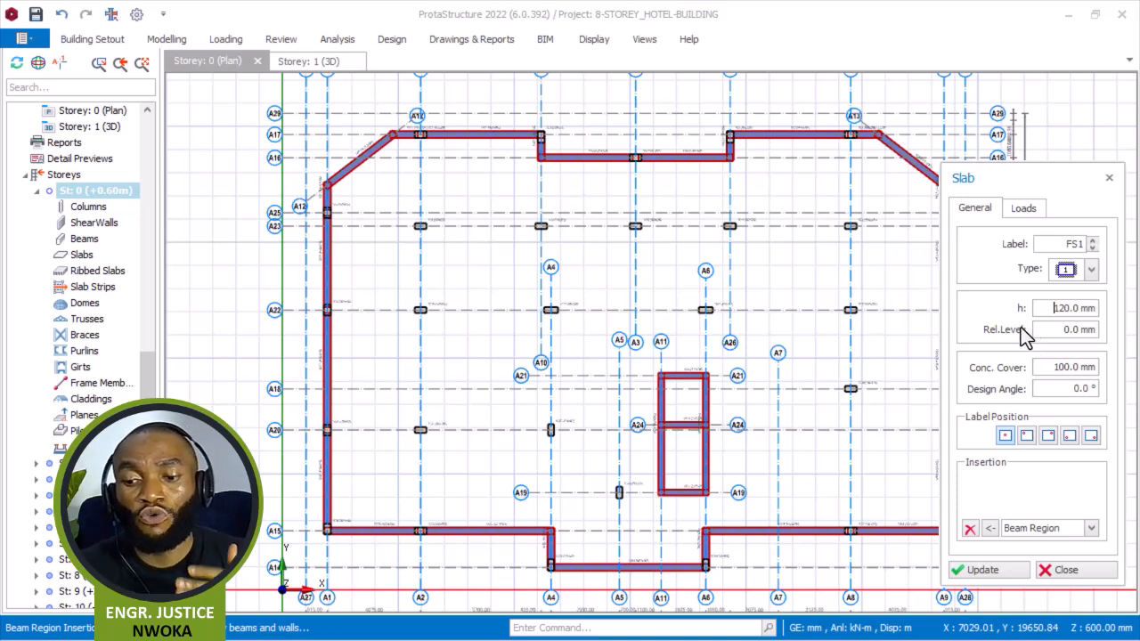
Set the new slab's thickness h to 750 mm and its concrete cover to 50 mm.
{"action": "left_click_drag", "start_coordinate": [1052, 307], "coordinate": [1093, 312]}
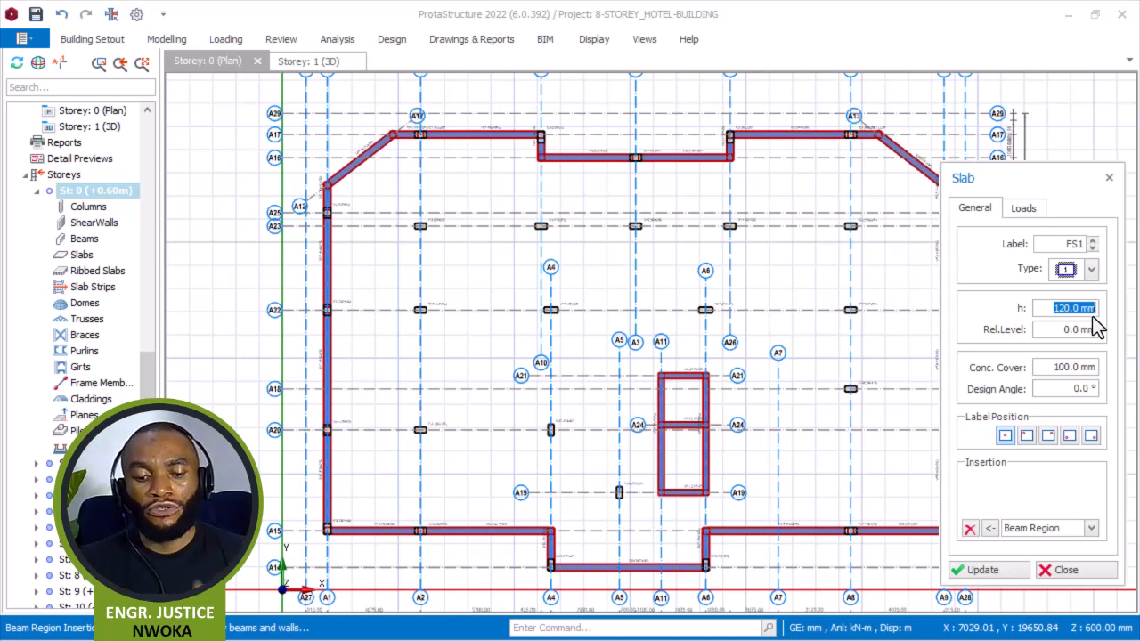
{"action": "type", "text": "750"}
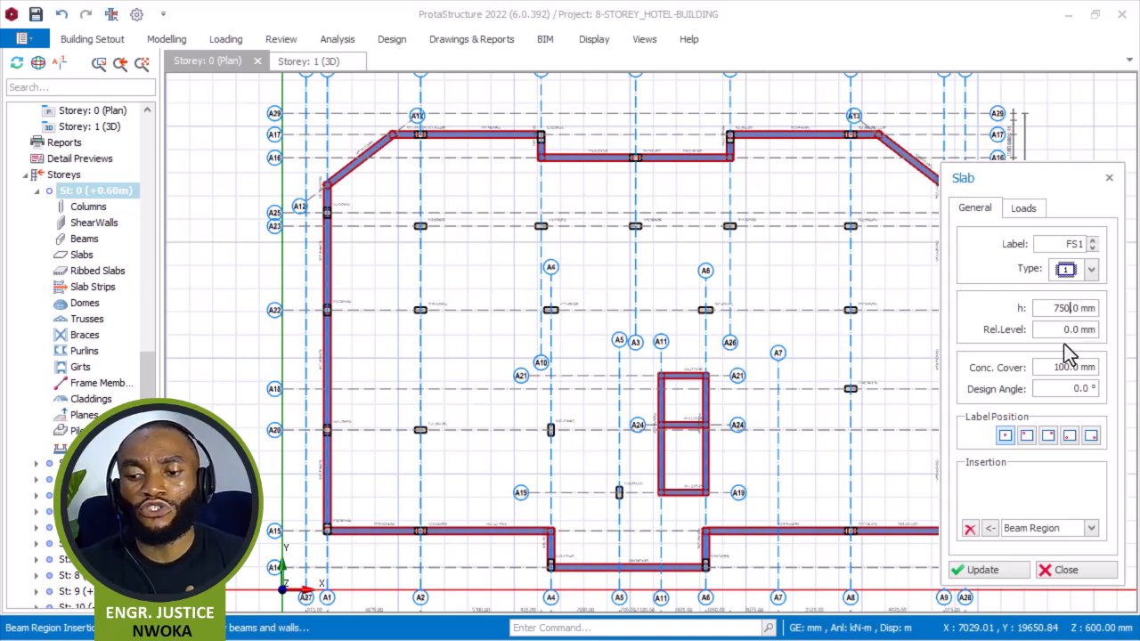
{"action": "left_click_drag", "start_coordinate": [1068, 330], "coordinate": [1081, 330]}
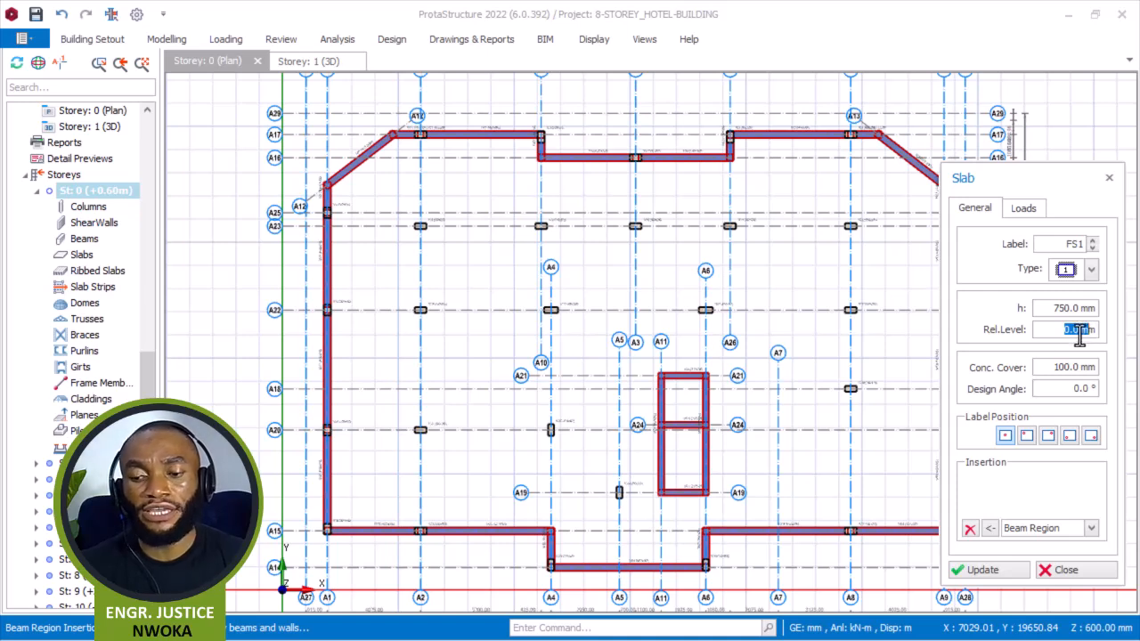
{"action": "left_click", "coordinate": [1054, 367]}
{"action": "left_click_drag", "start_coordinate": [1053, 368], "coordinate": [1088, 369]}
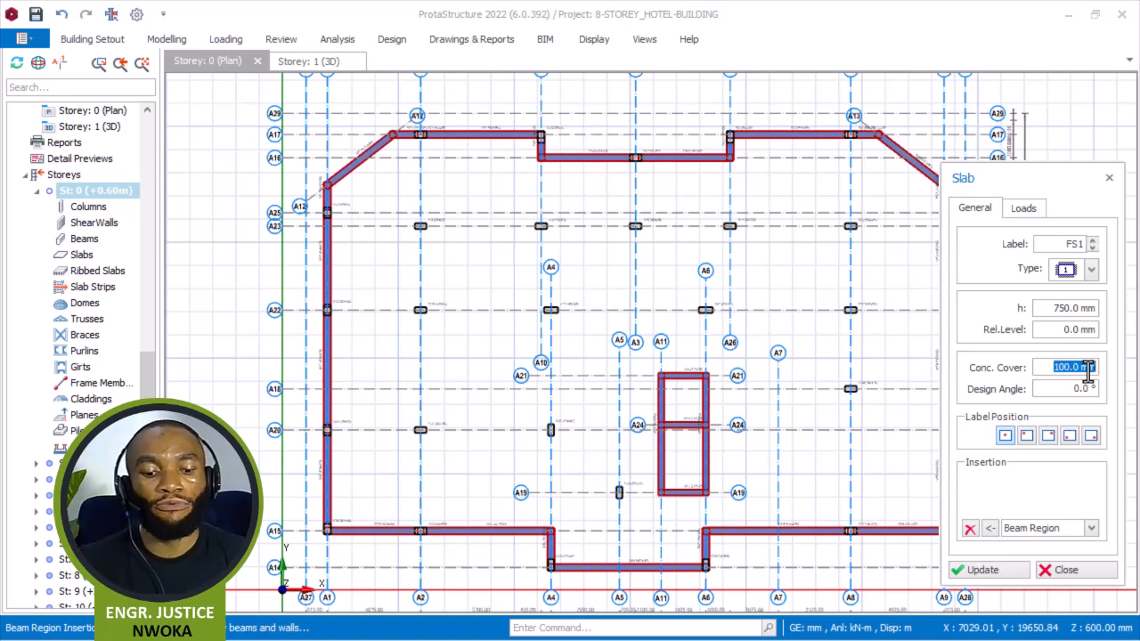
{"action": "type", "text": "50"}
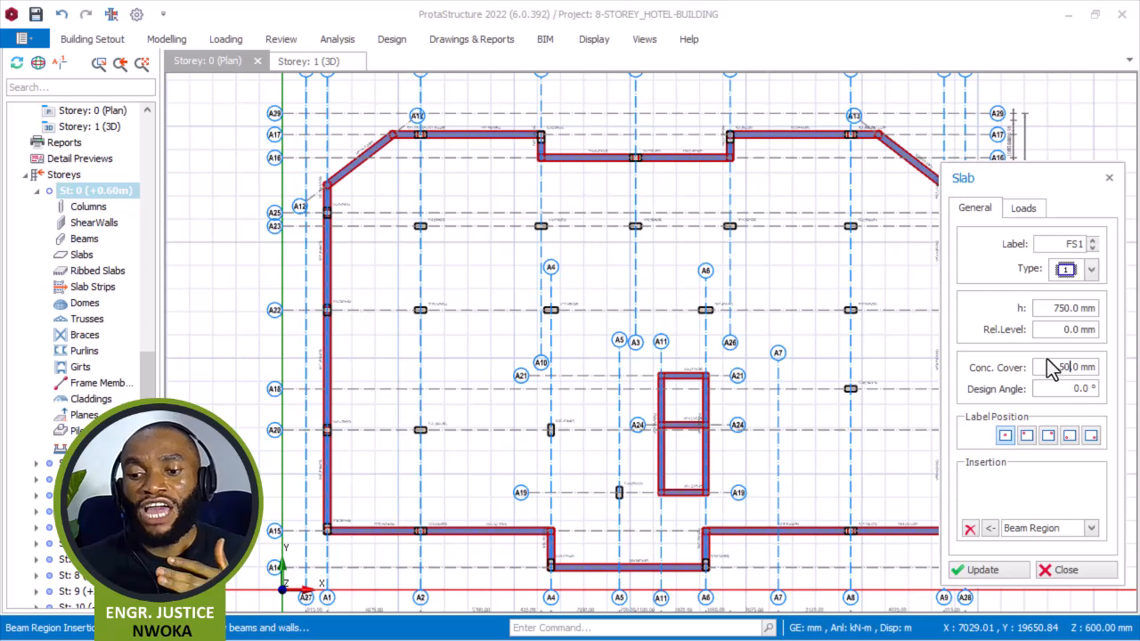
{"action": "left_click_drag", "start_coordinate": [1054, 365], "coordinate": [1073, 372]}
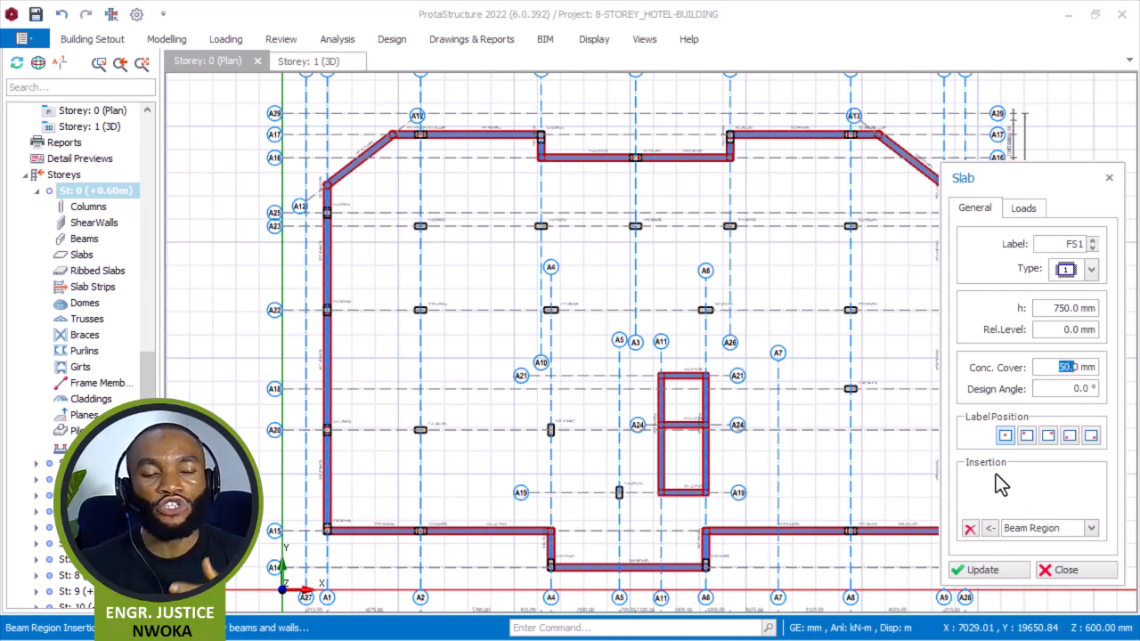
Change the slab insertion method from Beam Region to Pick Points.
{"action": "left_click", "coordinate": [1089, 529]}
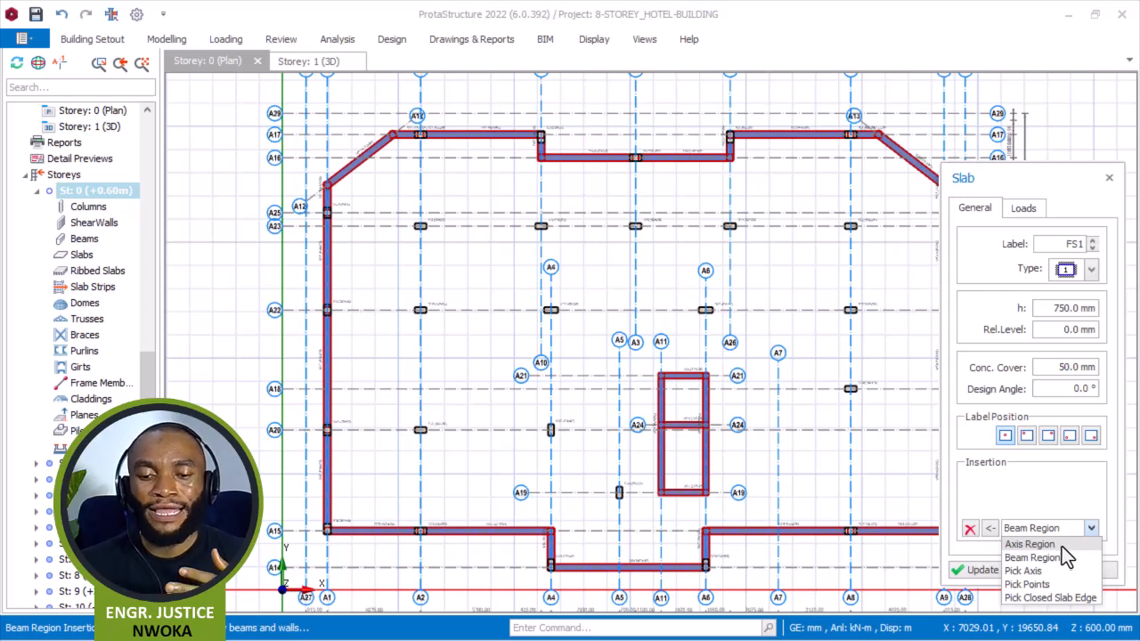
{"action": "left_click", "coordinate": [1058, 558]}
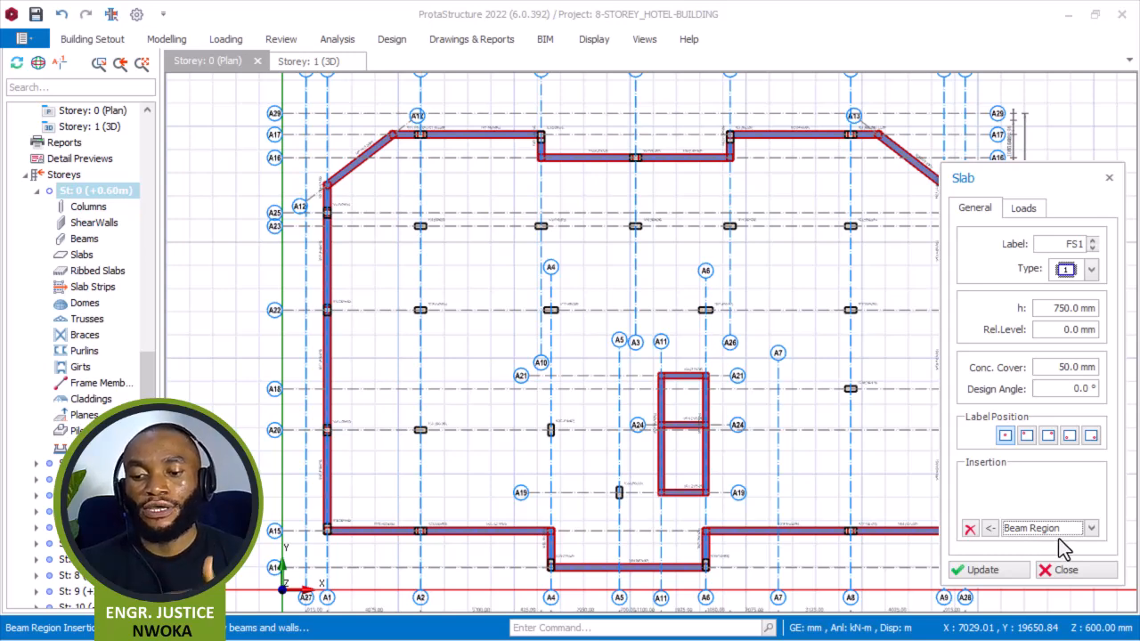
{"action": "scroll", "coordinate": [533, 141], "scroll_direction": "up", "scroll_amount": 1}
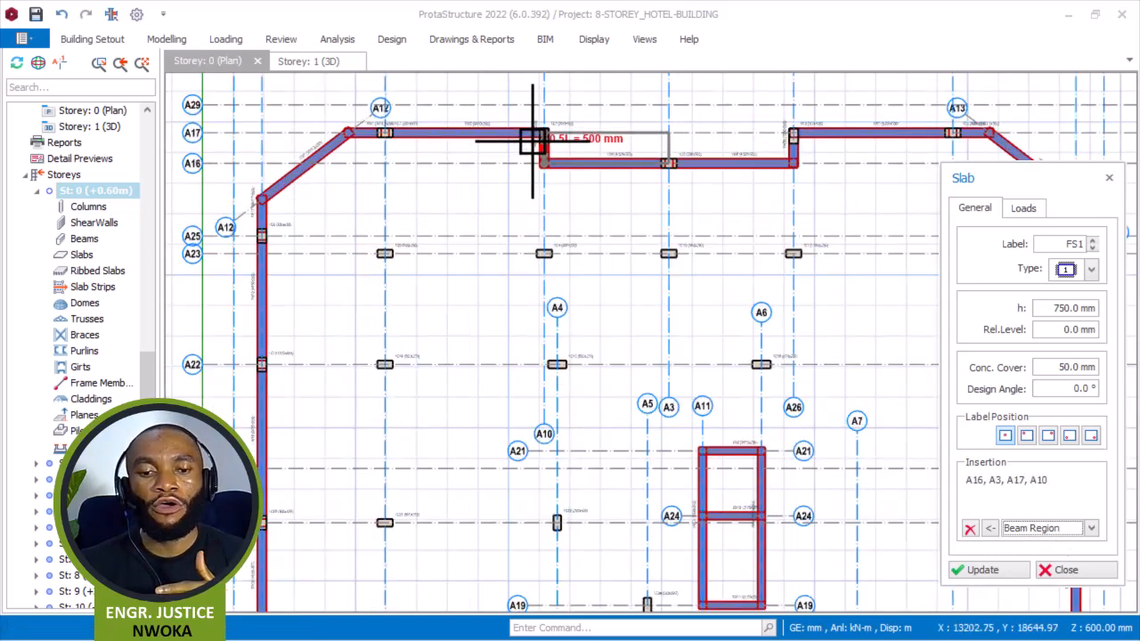
{"action": "scroll", "coordinate": [532, 141], "scroll_direction": "up", "scroll_amount": 2}
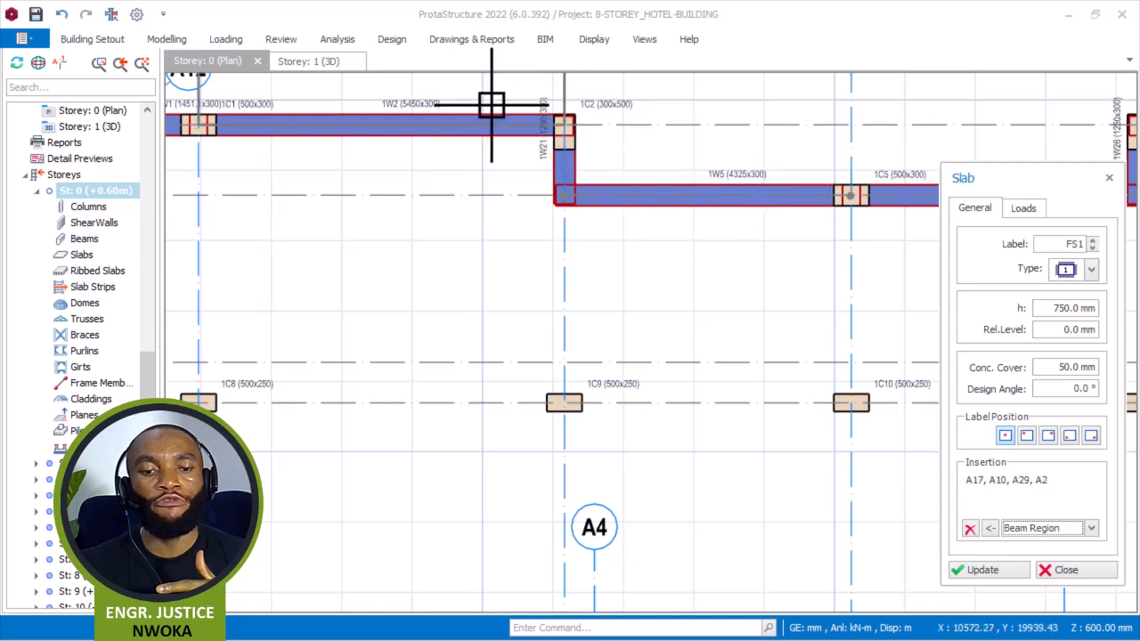
{"action": "scroll", "coordinate": [459, 162], "scroll_direction": "down", "scroll_amount": 1}
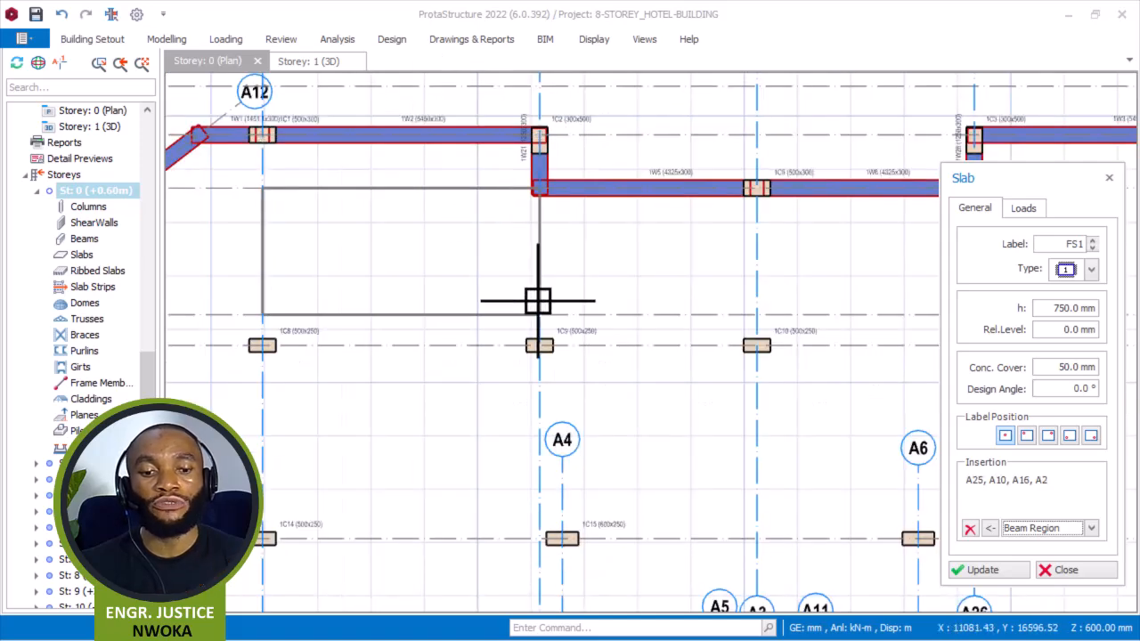
{"action": "scroll", "coordinate": [538, 301], "scroll_direction": "down", "scroll_amount": 2}
{"action": "left_click", "coordinate": [1092, 528]}
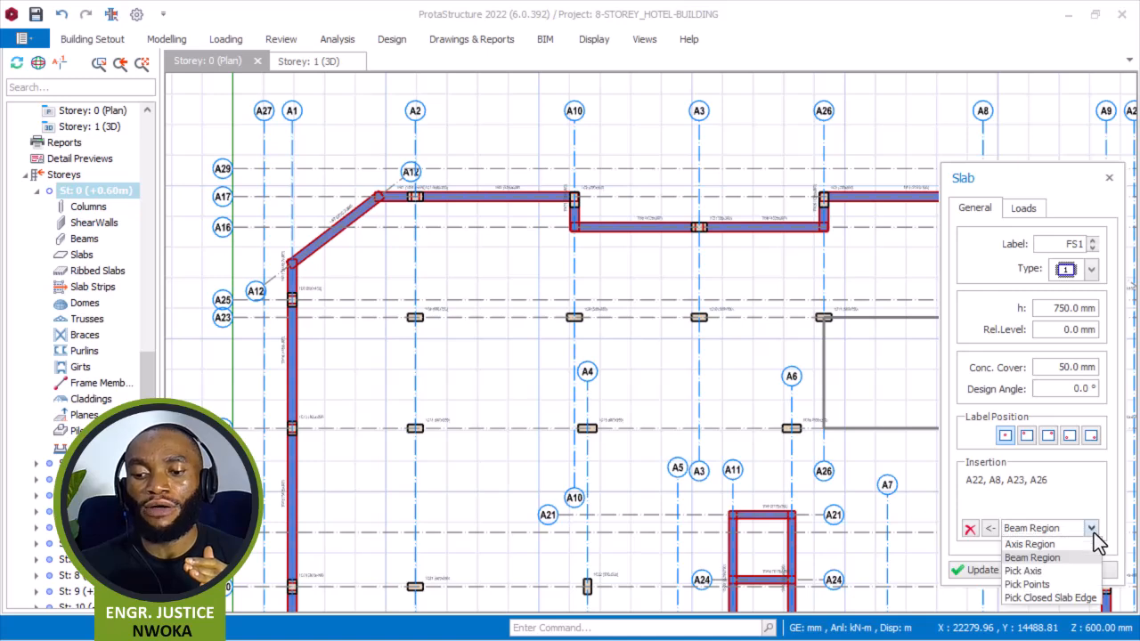
{"action": "left_click", "coordinate": [1048, 584]}
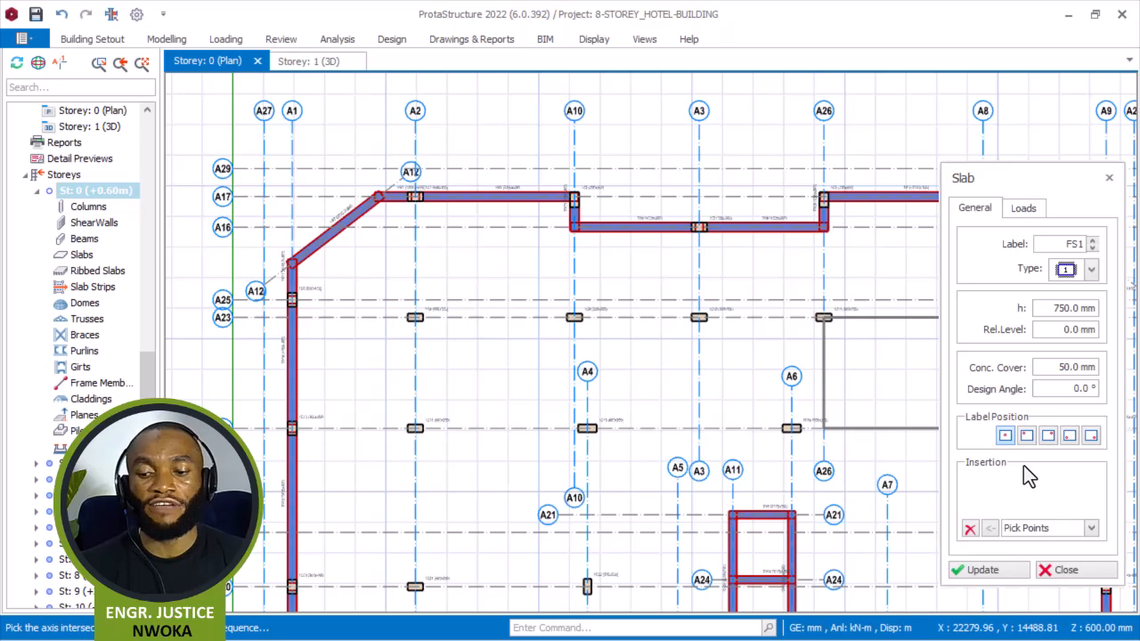
{"action": "left_click", "coordinate": [1091, 528]}
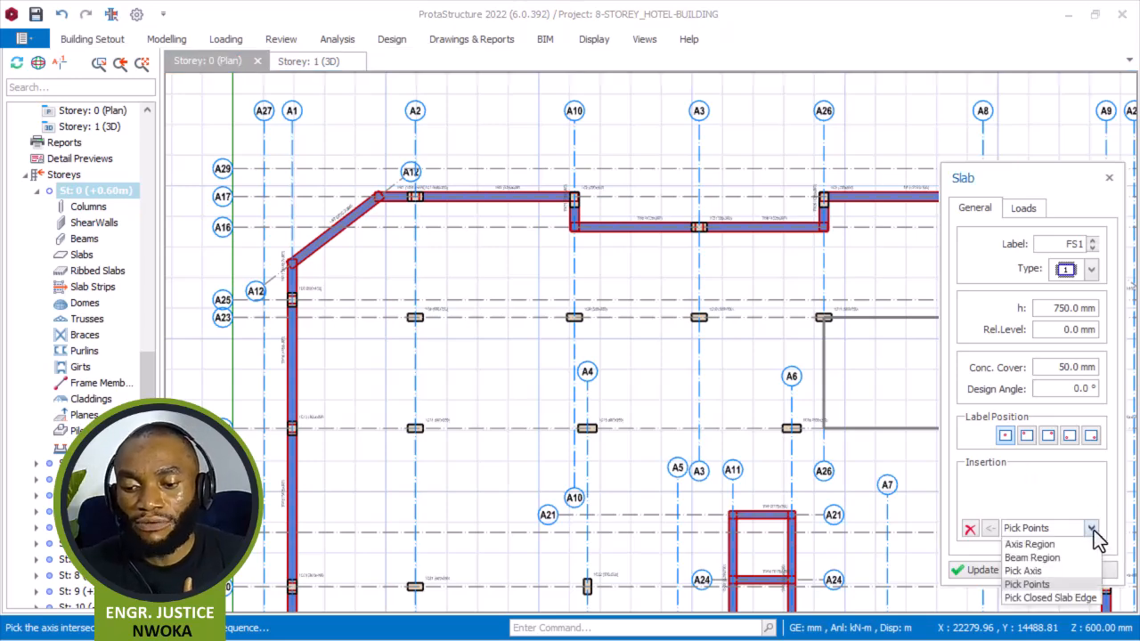
{"action": "left_click", "coordinate": [1095, 530]}
Pick the slab's first corner at the axis intersection at column 1C20 on axis A20.
{"action": "scroll", "coordinate": [421, 197], "scroll_direction": "up", "scroll_amount": 2}
{"action": "scroll", "coordinate": [552, 263], "scroll_direction": "down", "scroll_amount": 1}
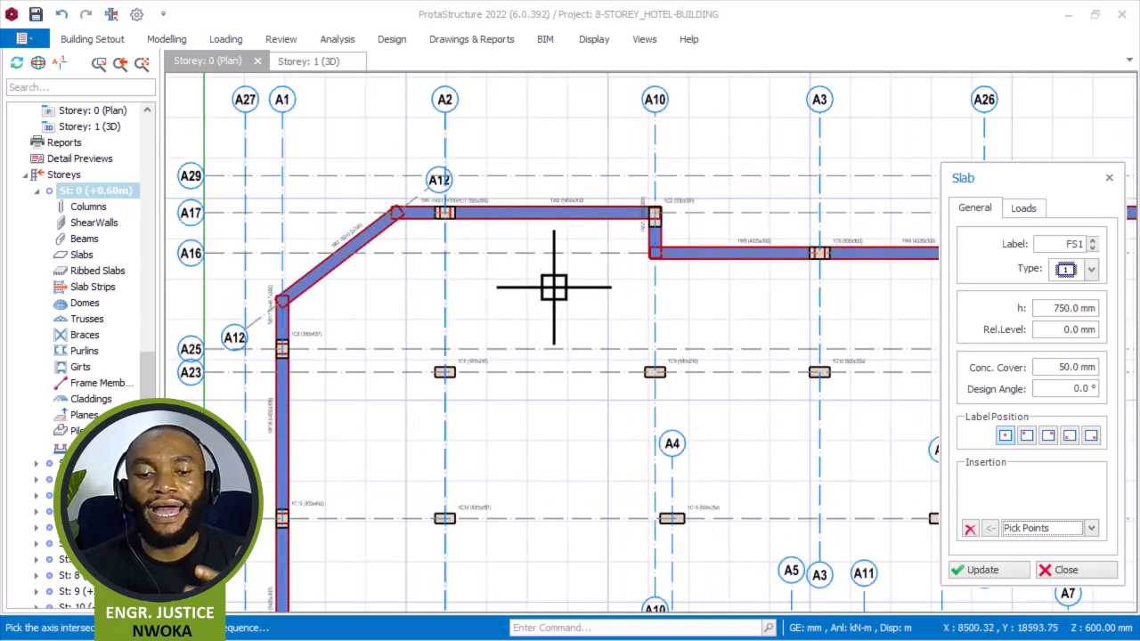
{"action": "scroll", "coordinate": [554, 281], "scroll_direction": "down", "scroll_amount": 2}
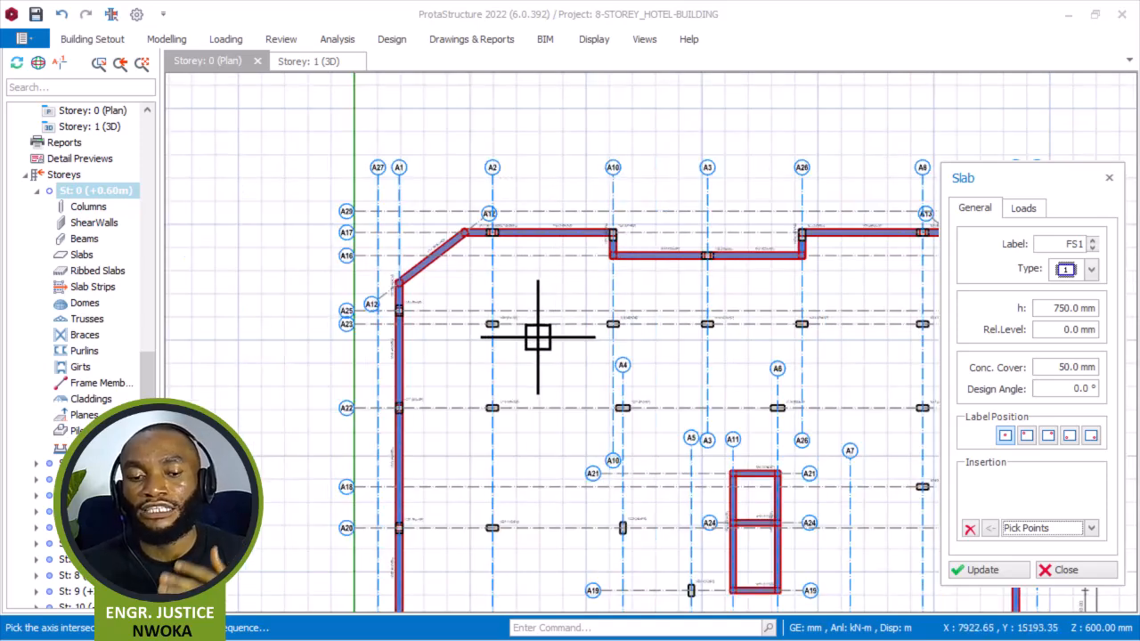
{"action": "scroll", "coordinate": [428, 325], "scroll_direction": "down", "scroll_amount": 3}
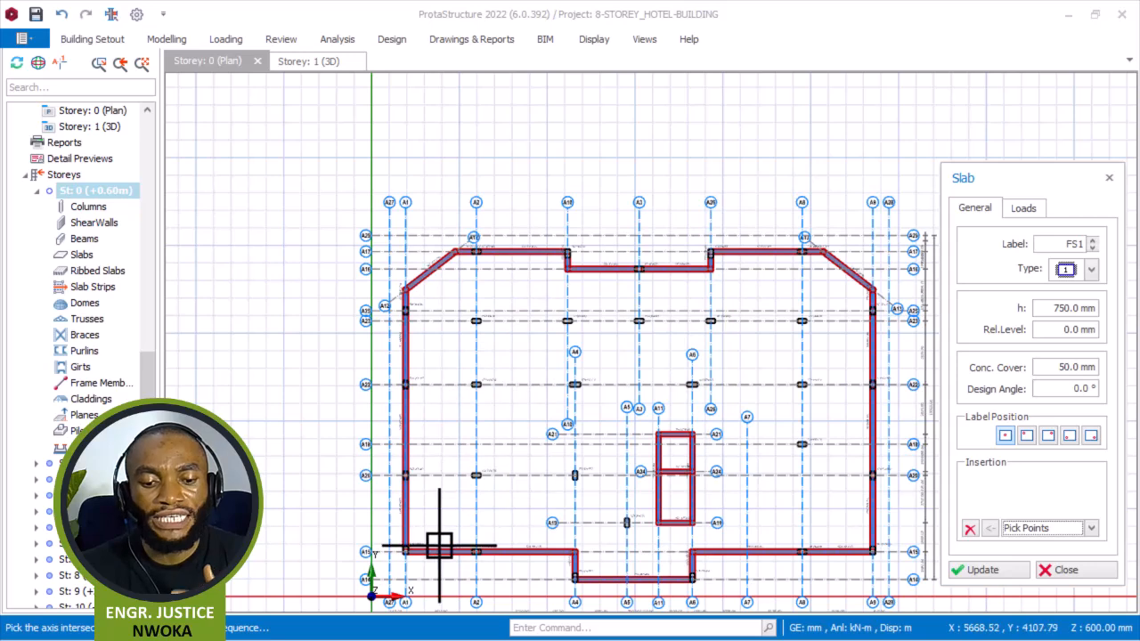
{"action": "scroll", "coordinate": [442, 545], "scroll_direction": "up", "scroll_amount": 3}
{"action": "middle_click_drag", "start_coordinate": [414, 443], "coordinate": [423, 408]}
{"action": "scroll", "coordinate": [339, 384], "scroll_direction": "down", "scroll_amount": 2}
{"action": "scroll", "coordinate": [364, 373], "scroll_direction": "down", "scroll_amount": 1}
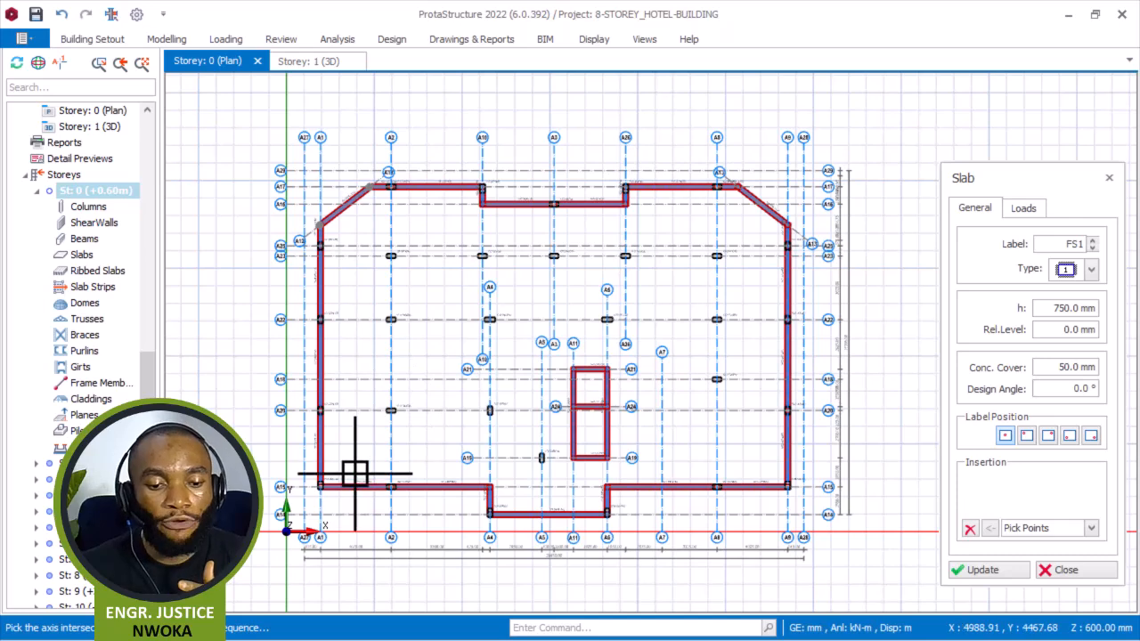
{"action": "scroll", "coordinate": [354, 472], "scroll_direction": "up", "scroll_amount": 2}
{"action": "scroll", "coordinate": [340, 450], "scroll_direction": "up", "scroll_amount": 1}
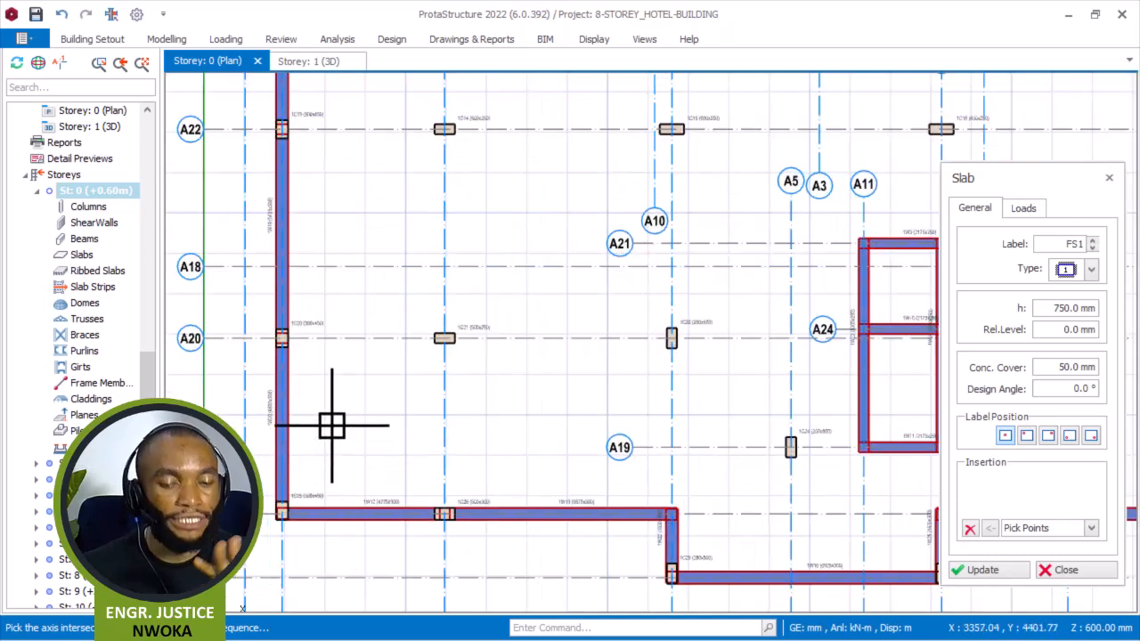
{"action": "scroll", "coordinate": [297, 368], "scroll_direction": "up", "scroll_amount": 2}
{"action": "scroll", "coordinate": [285, 287], "scroll_direction": "up", "scroll_amount": 2}
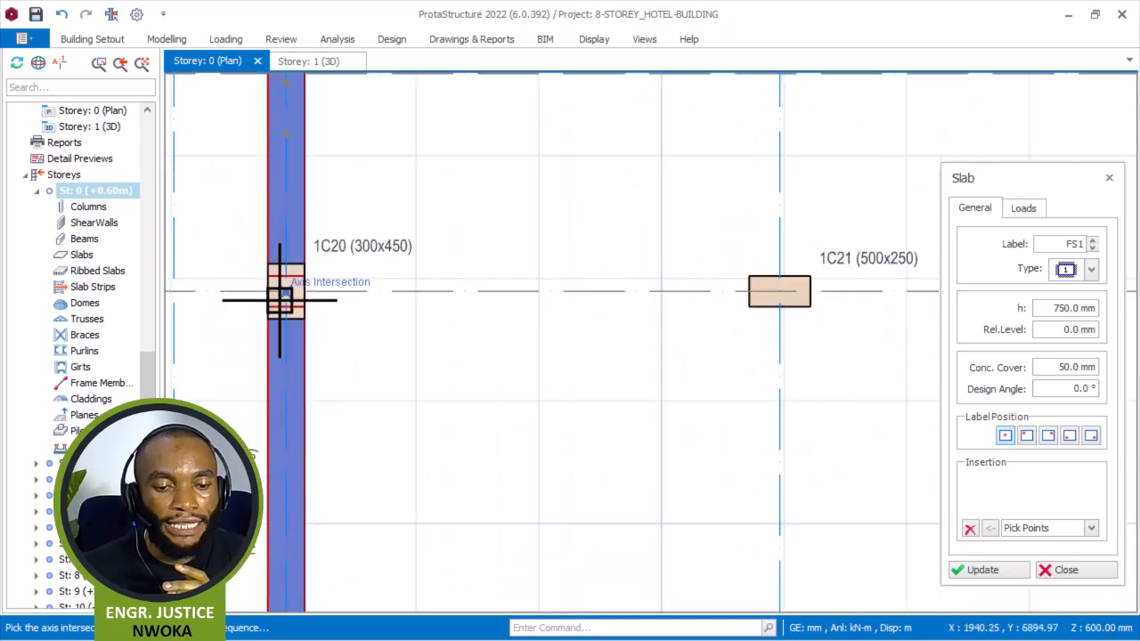
{"action": "left_click", "coordinate": [286, 291]}
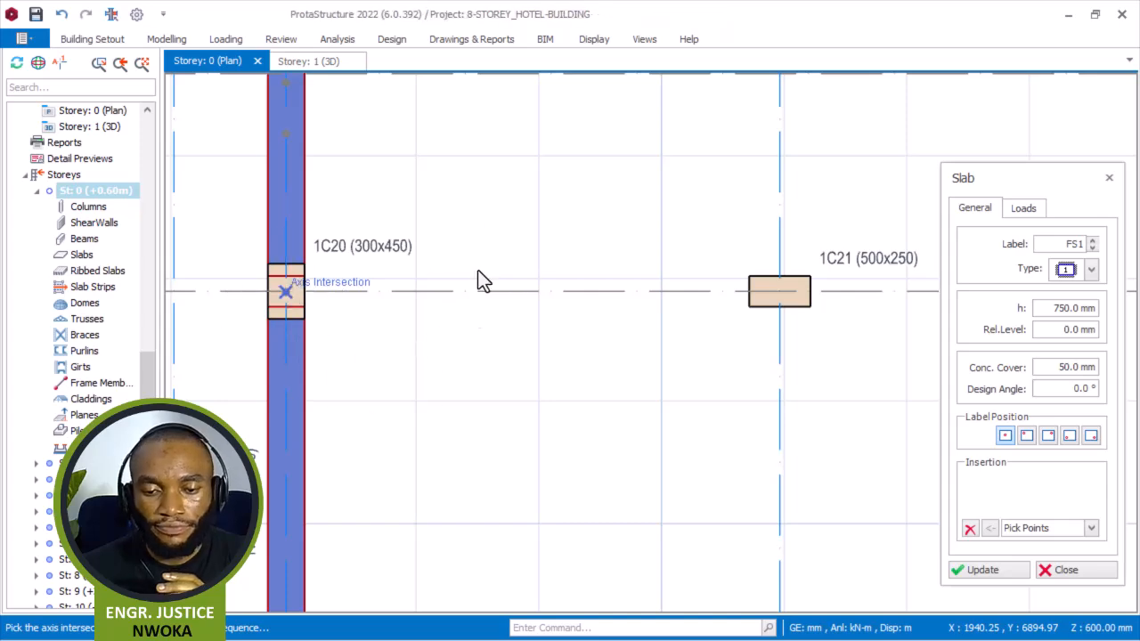
Finish the first slab panel by picking its remaining corners at columns 1C21, 1C26 and 1C25.
{"action": "scroll", "coordinate": [623, 278], "scroll_direction": "down", "scroll_amount": 2}
{"action": "scroll", "coordinate": [638, 279], "scroll_direction": "up", "scroll_amount": 2}
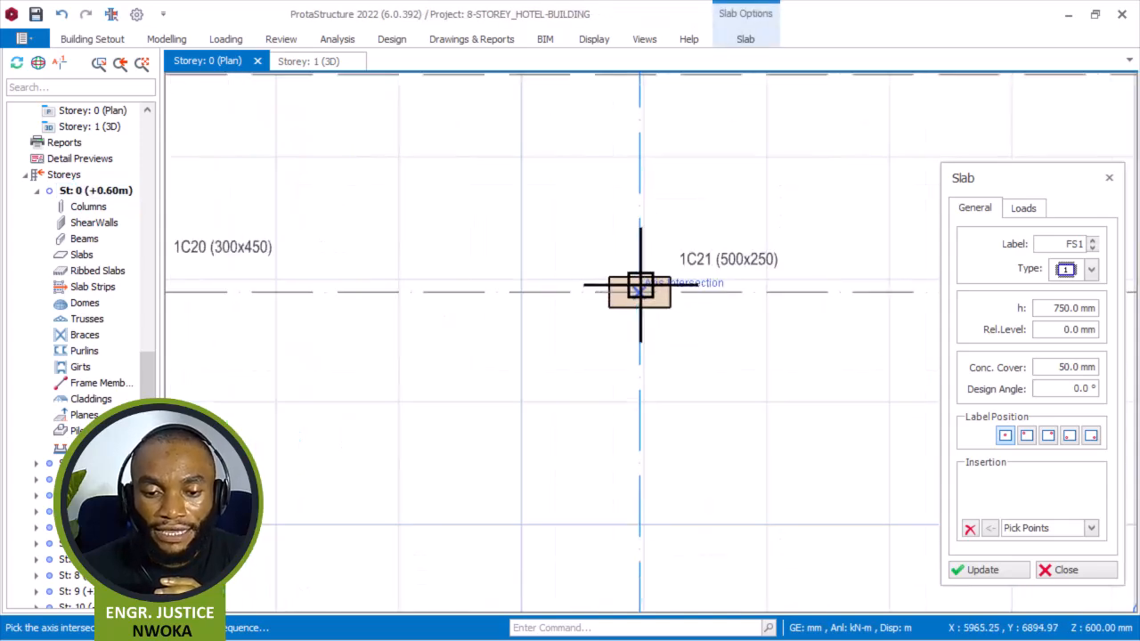
{"action": "left_click", "coordinate": [639, 214]}
{"action": "scroll", "coordinate": [641, 211], "scroll_direction": "down", "scroll_amount": 5}
{"action": "scroll", "coordinate": [638, 370], "scroll_direction": "up", "scroll_amount": 5}
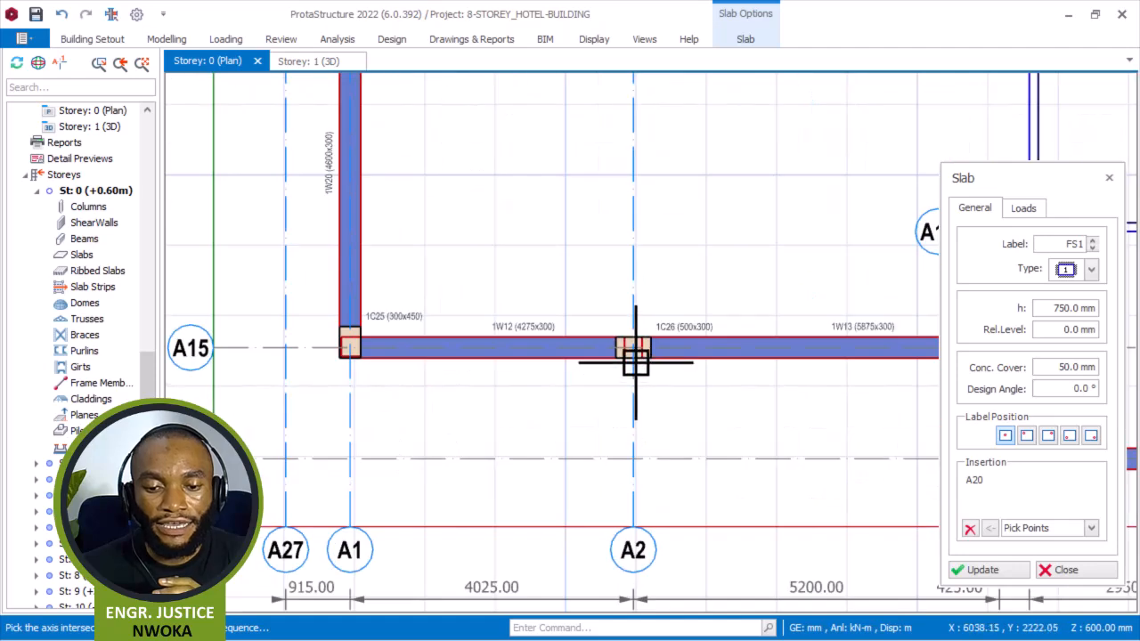
{"action": "left_click", "coordinate": [632, 338]}
{"action": "scroll", "coordinate": [679, 358], "scroll_direction": "down", "scroll_amount": 5}
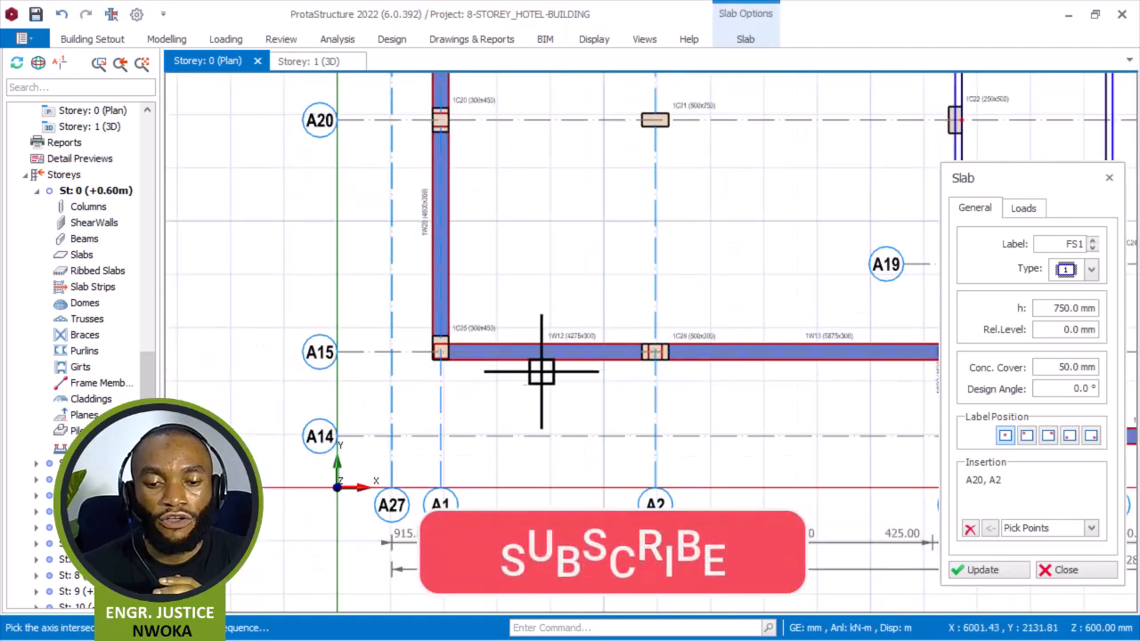
{"action": "scroll", "coordinate": [472, 366], "scroll_direction": "up", "scroll_amount": 4}
{"action": "scroll", "coordinate": [418, 334], "scroll_direction": "up", "scroll_amount": 2}
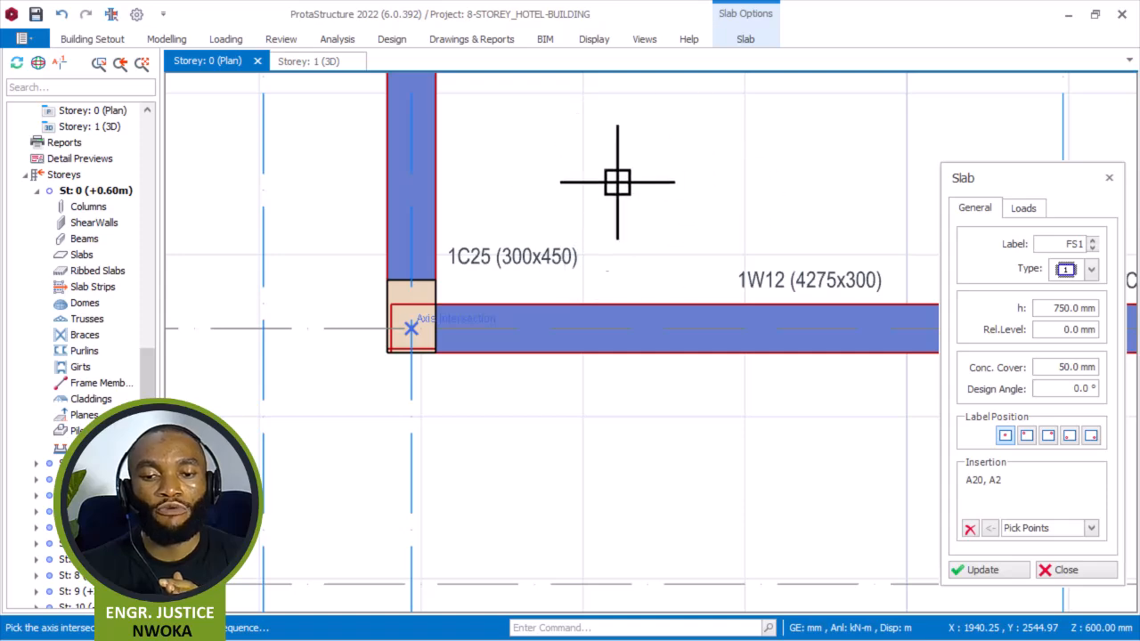
{"action": "key", "text": "Escape"}
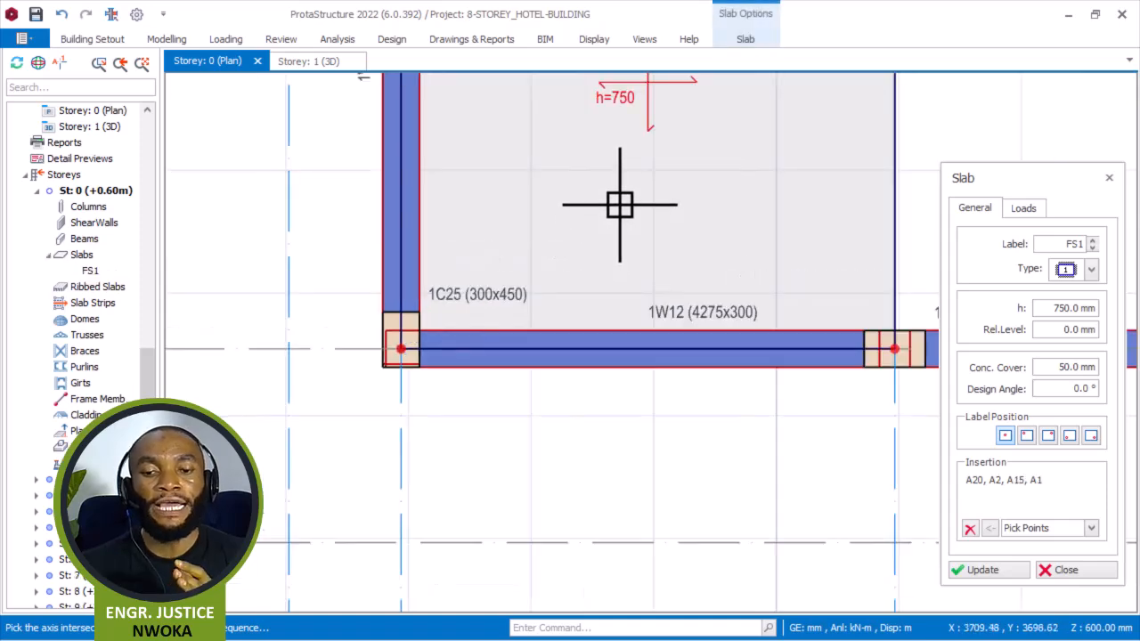
Draw a slab panel between axes A20 and A15 and axes A2 and A4, picking its four corner intersections.
{"action": "scroll", "coordinate": [651, 287], "scroll_direction": "down", "scroll_amount": 4}
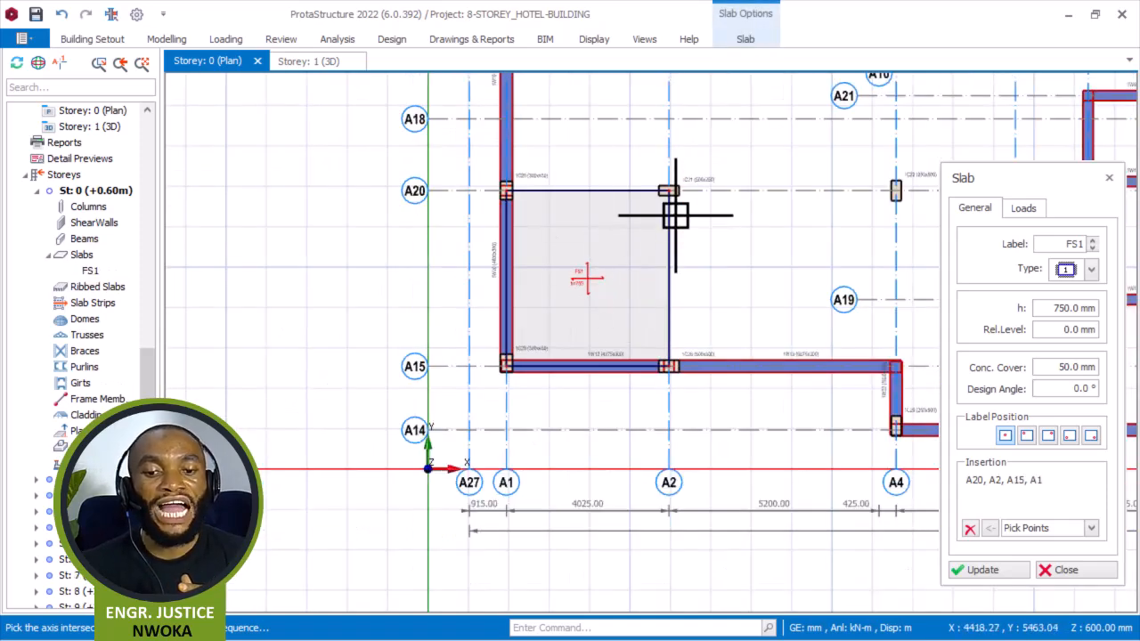
{"action": "scroll", "coordinate": [674, 223], "scroll_direction": "up", "scroll_amount": 1}
{"action": "scroll", "coordinate": [611, 262], "scroll_direction": "down", "scroll_amount": 3}
{"action": "scroll", "coordinate": [336, 401], "scroll_direction": "up", "scroll_amount": 4}
{"action": "scroll", "coordinate": [336, 401], "scroll_direction": "down", "scroll_amount": 1}
{"action": "middle_click_drag", "start_coordinate": [361, 255], "coordinate": [445, 209]}
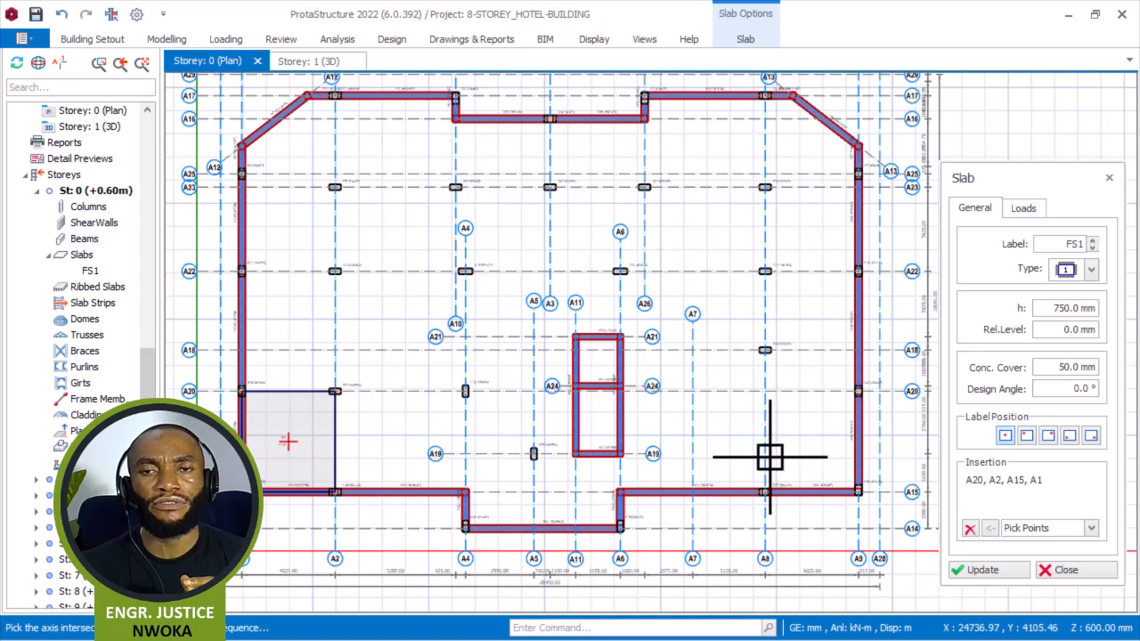
{"action": "scroll", "coordinate": [622, 438], "scroll_direction": "down", "scroll_amount": 1}
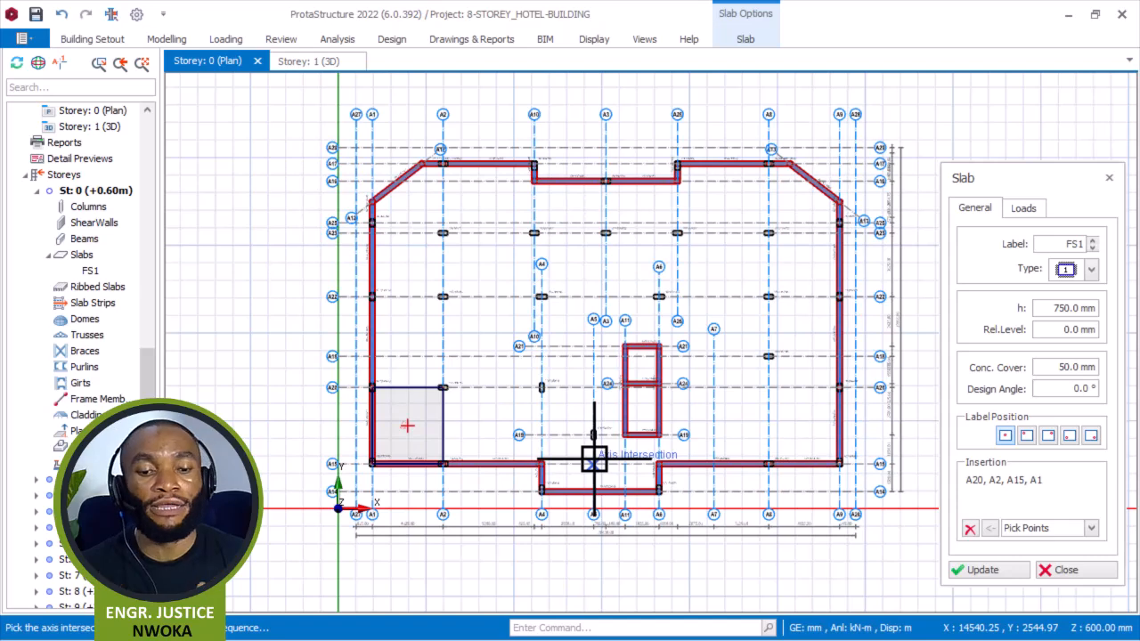
{"action": "scroll", "coordinate": [494, 418], "scroll_direction": "up", "scroll_amount": 4}
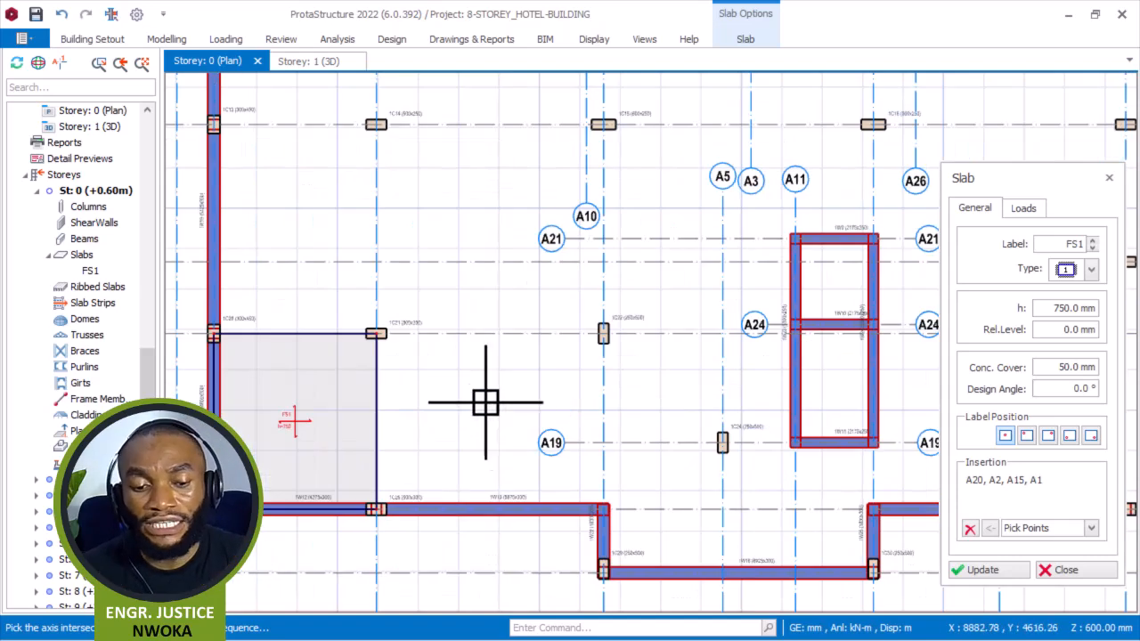
{"action": "scroll", "coordinate": [364, 293], "scroll_direction": "up", "scroll_amount": 3}
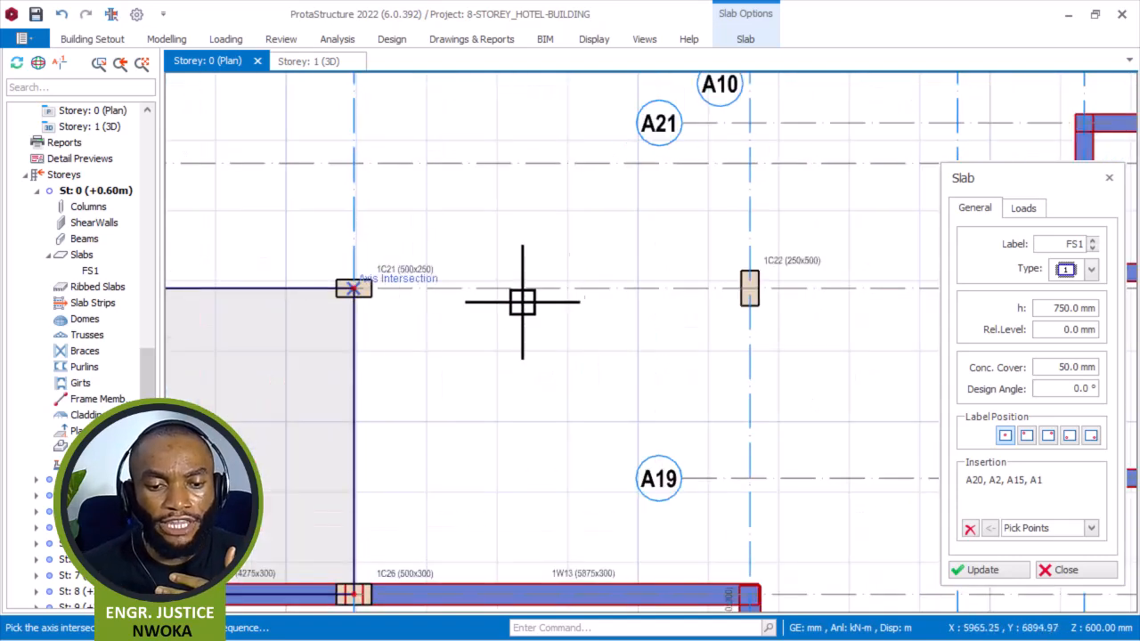
{"action": "left_click", "coordinate": [970, 528]}
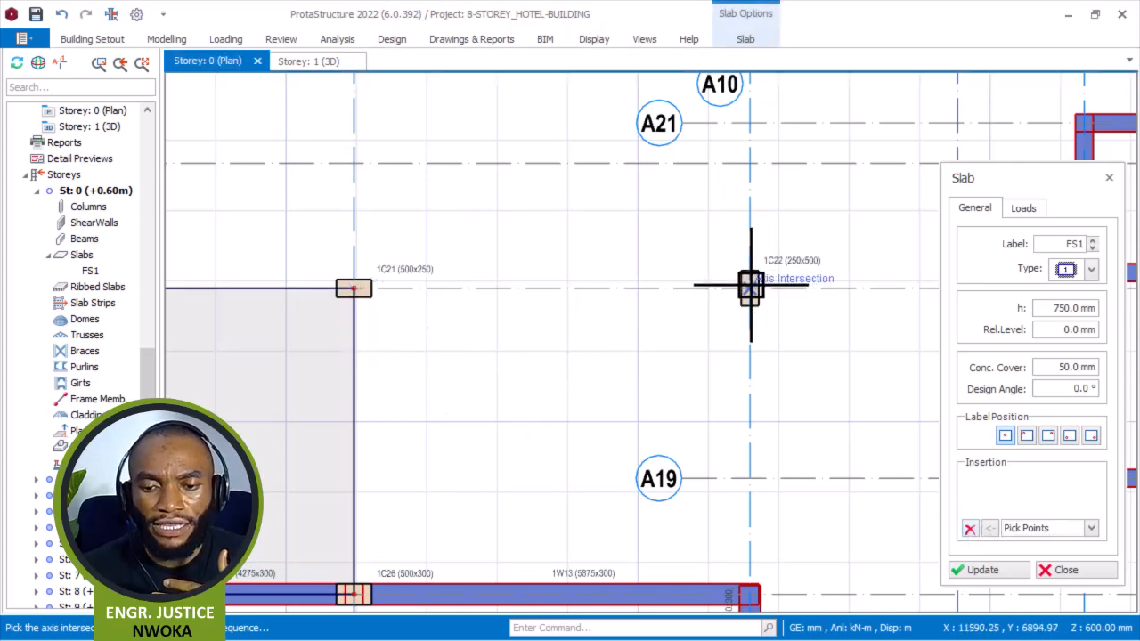
{"action": "left_click", "coordinate": [751, 594]}
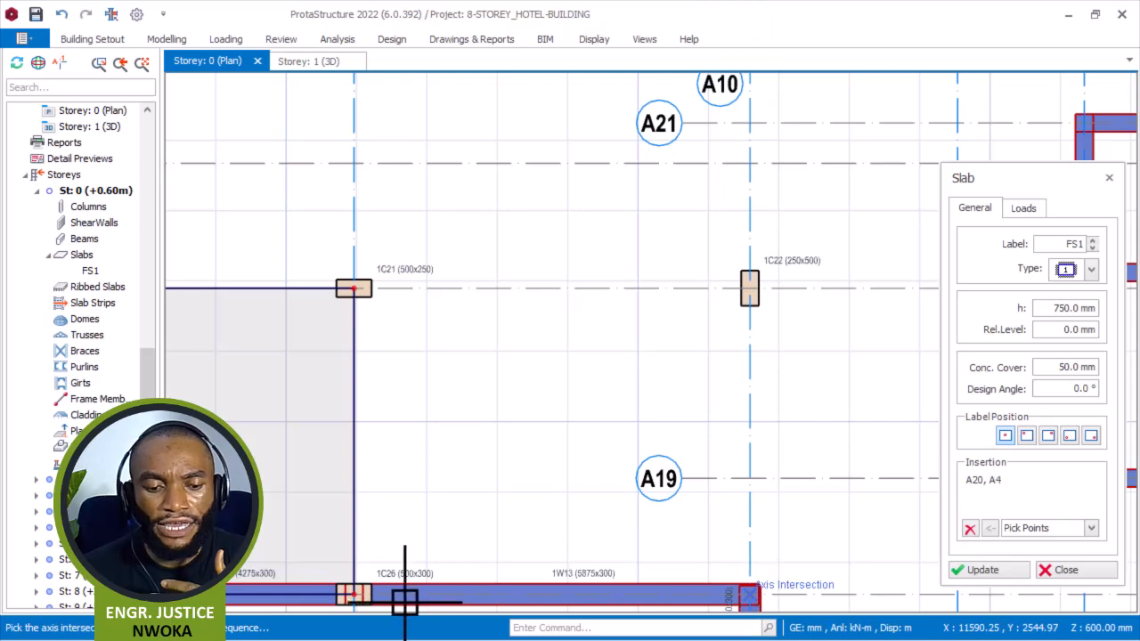
{"action": "right_click", "coordinate": [482, 424]}
{"action": "scroll", "coordinate": [487, 357], "scroll_direction": "down", "scroll_amount": 3}
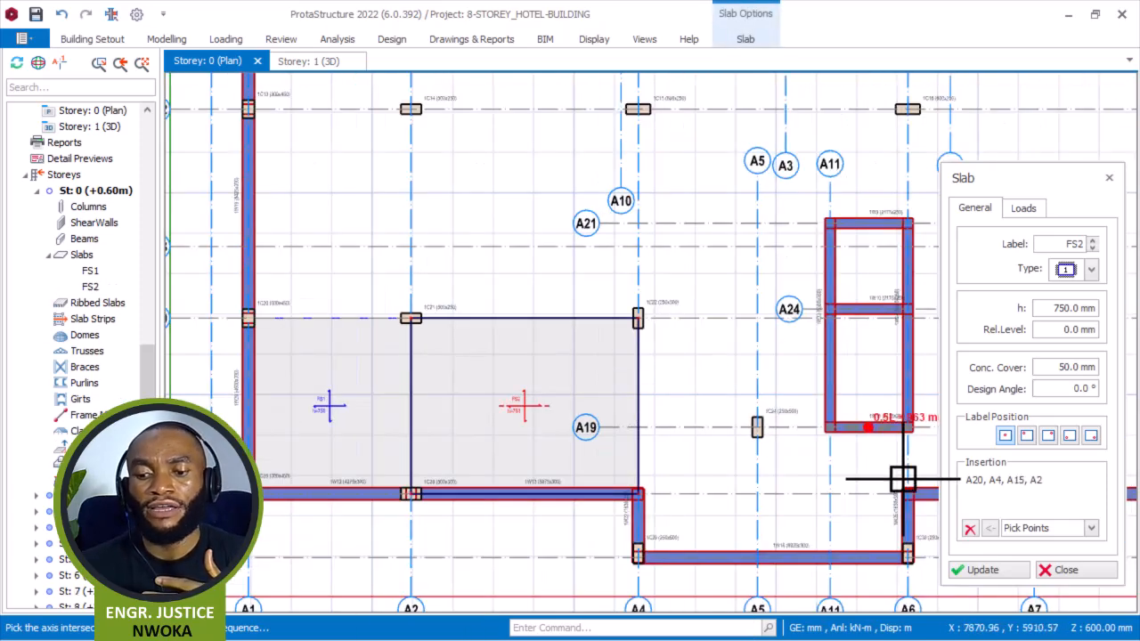
Draw a slab panel between axes A19 and A14 and axes A4 and A6, over columns 1C29 and 1C30.
{"action": "left_click", "coordinate": [970, 532]}
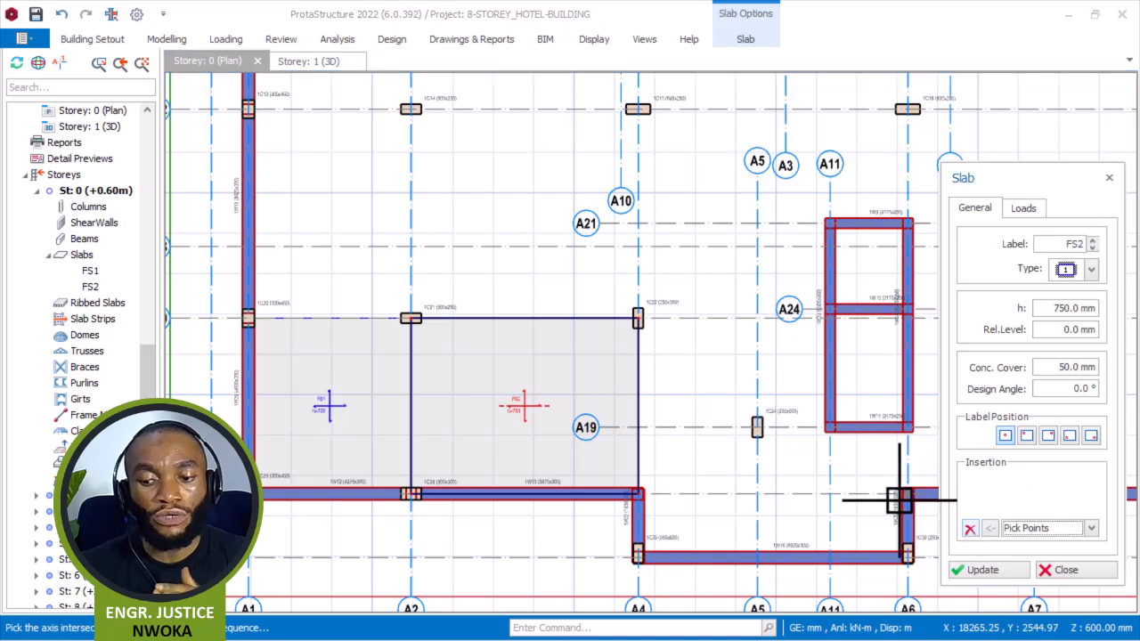
{"action": "middle_click_drag", "start_coordinate": [730, 407], "coordinate": [667, 356]}
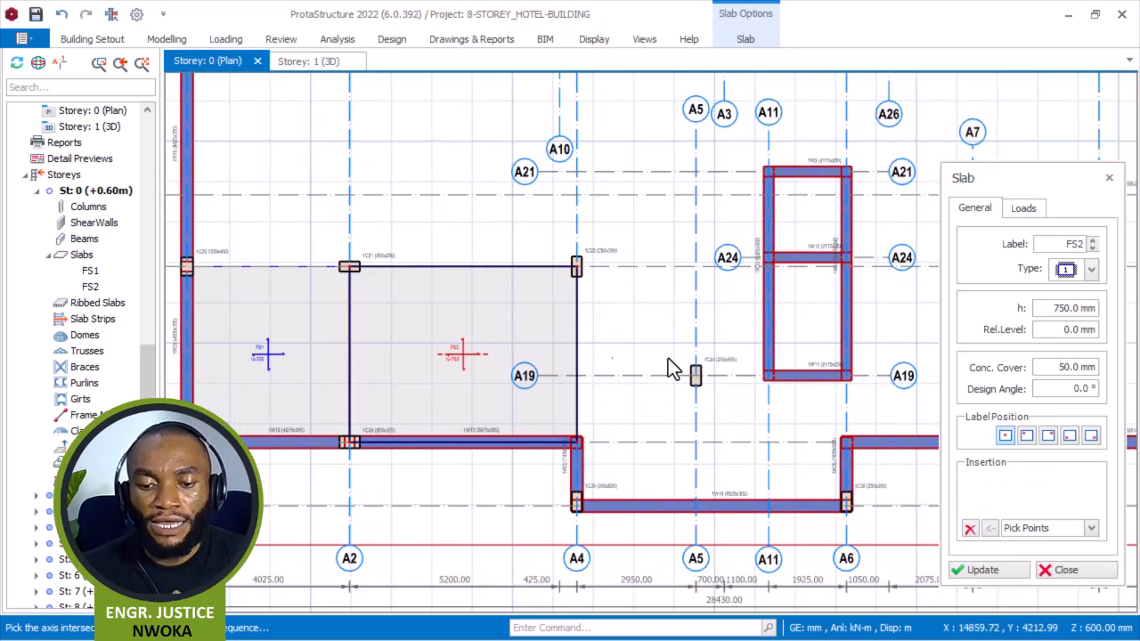
{"action": "scroll", "coordinate": [730, 410], "scroll_direction": "up", "scroll_amount": 3}
{"action": "scroll", "coordinate": [771, 528], "scroll_direction": "up", "scroll_amount": 1}
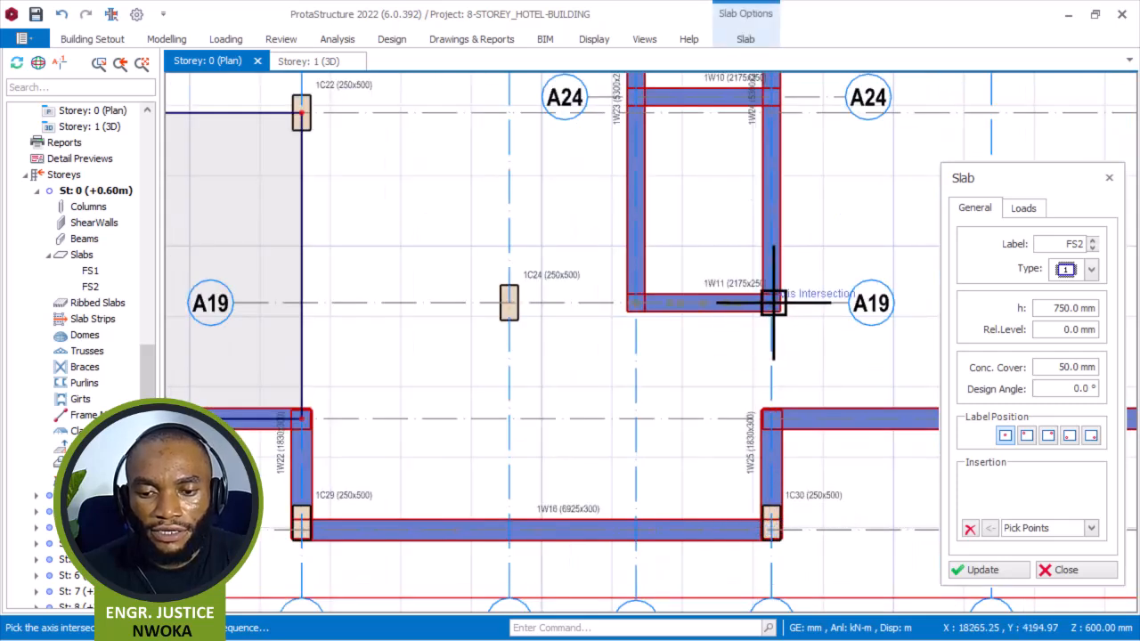
{"action": "left_click", "coordinate": [301, 304]}
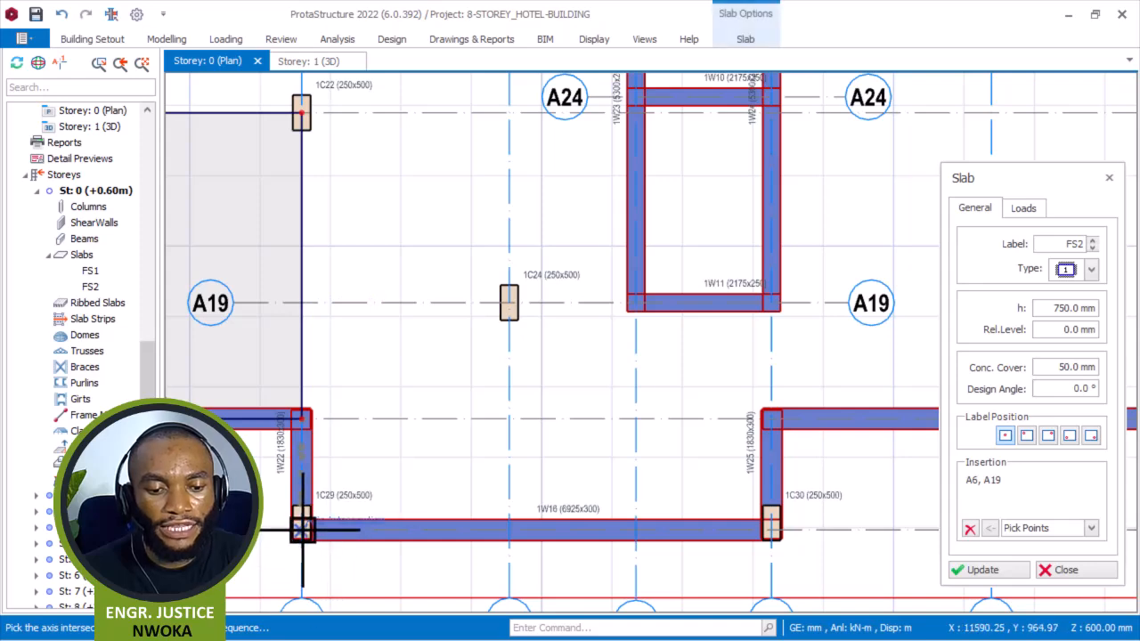
{"action": "left_click", "coordinate": [771, 530]}
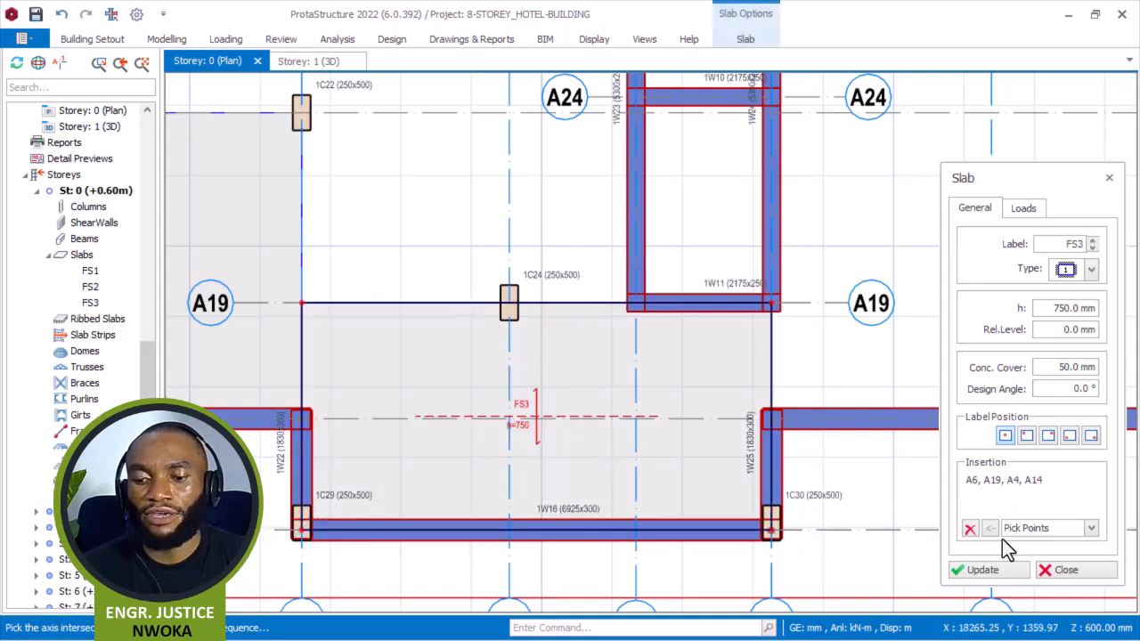
Draw a slab panel between axes A21 and A19 and axes A4 and A11, up to the core walls.
{"action": "left_click", "coordinate": [972, 530]}
{"action": "scroll", "coordinate": [589, 331], "scroll_direction": "up", "scroll_amount": 2}
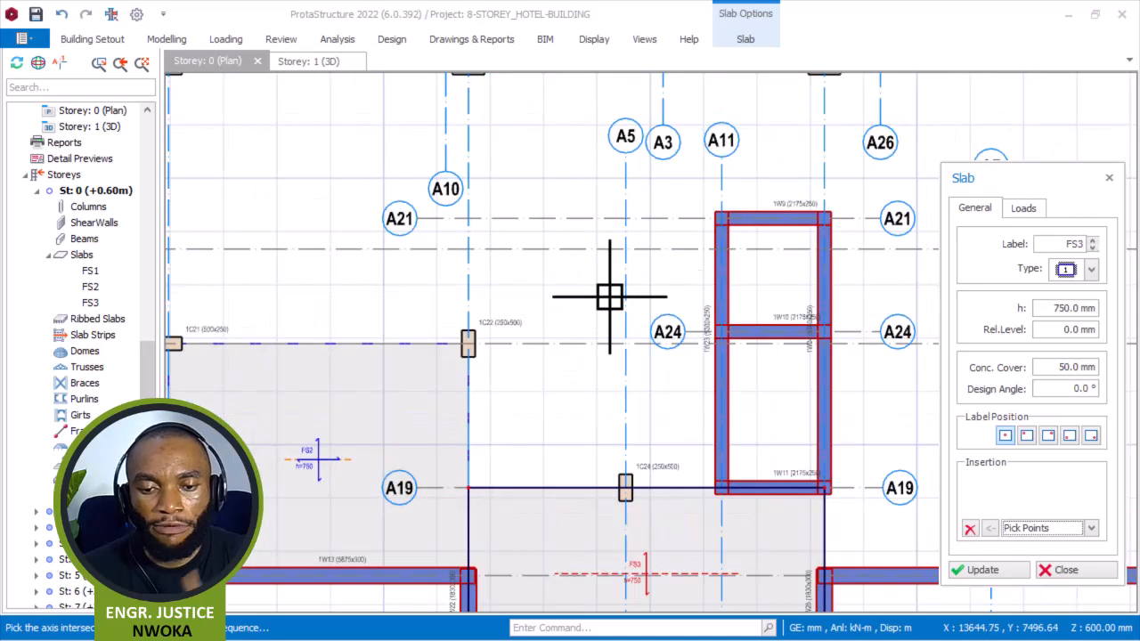
{"action": "scroll", "coordinate": [722, 219], "scroll_direction": "up", "scroll_amount": 1}
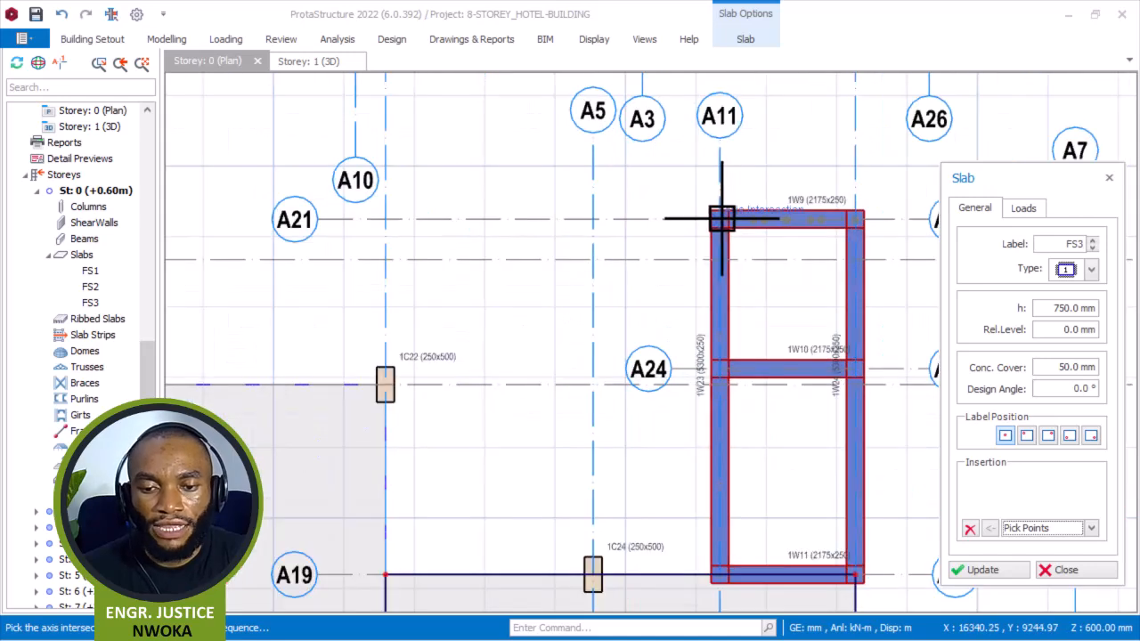
{"action": "left_click", "coordinate": [385, 219]}
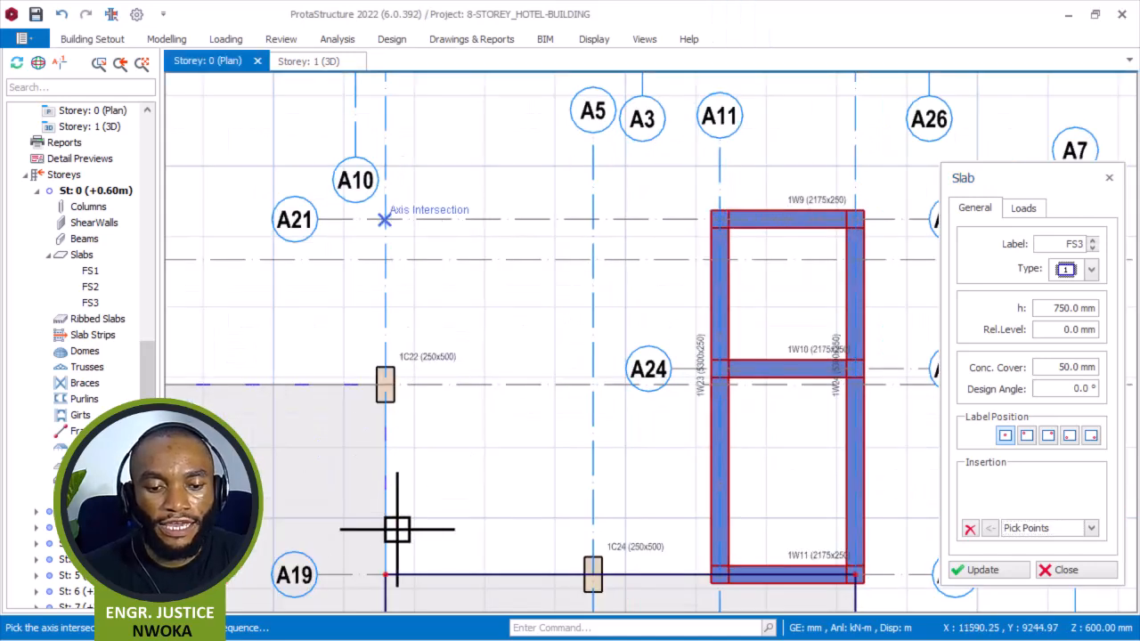
{"action": "left_click", "coordinate": [384, 575]}
{"action": "left_click", "coordinate": [724, 577]}
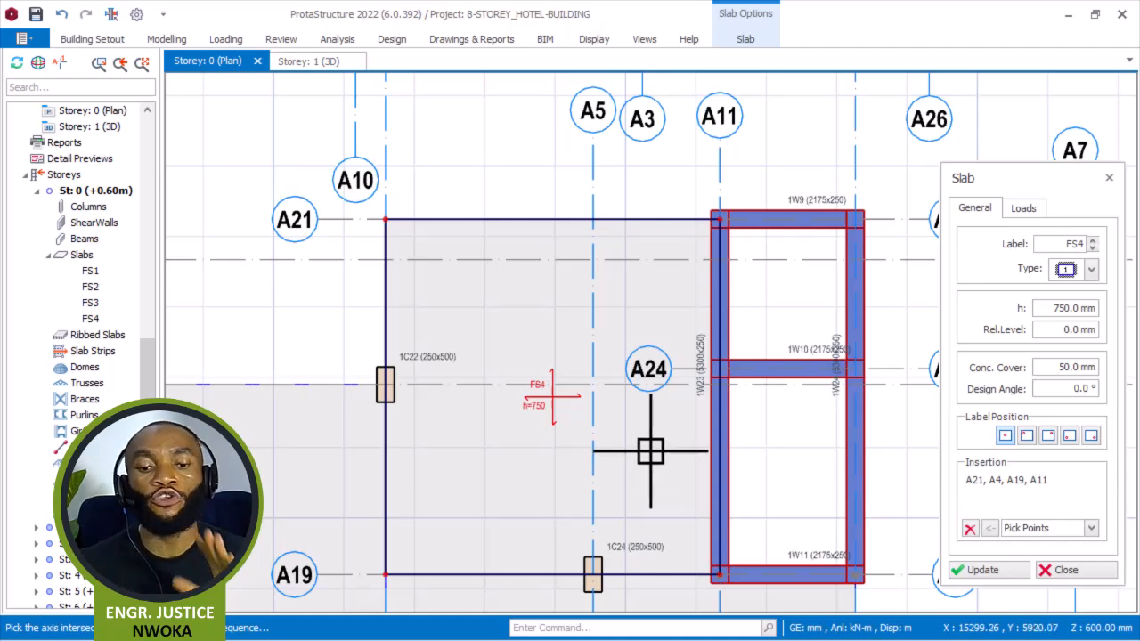
Draw a slab panel between axes A22 and A20 and axes A1 and A2, at columns 1C13, 1C14, 1C21 and 1C20.
{"action": "scroll", "coordinate": [646, 454], "scroll_direction": "down", "scroll_amount": 3}
{"action": "scroll", "coordinate": [594, 374], "scroll_direction": "up", "scroll_amount": 2}
{"action": "scroll", "coordinate": [598, 375], "scroll_direction": "down", "scroll_amount": 2}
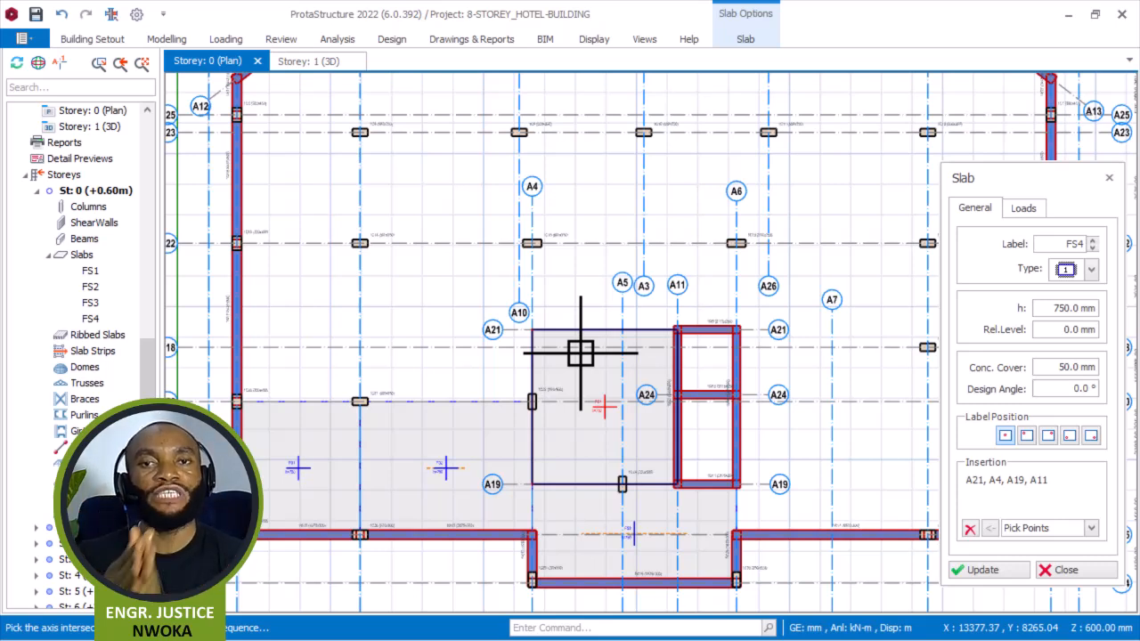
{"action": "middle_click_drag", "start_coordinate": [552, 438], "coordinate": [557, 433]}
{"action": "scroll", "coordinate": [512, 403], "scroll_direction": "up", "scroll_amount": 1}
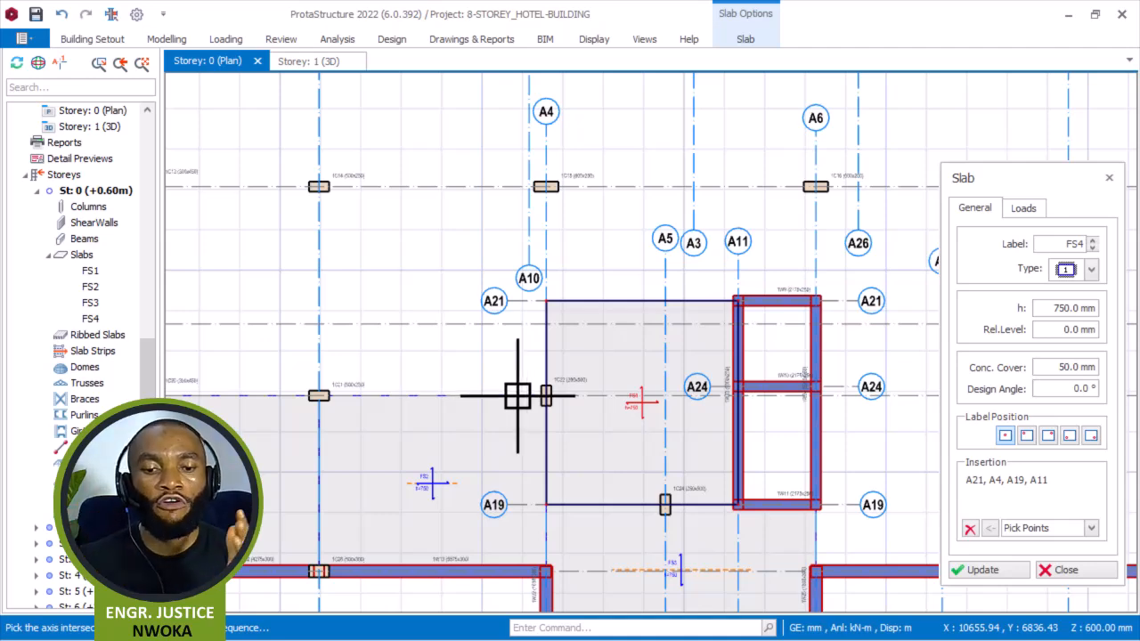
{"action": "scroll", "coordinate": [644, 412], "scroll_direction": "down", "scroll_amount": 1}
{"action": "middle_click_drag", "start_coordinate": [644, 376], "coordinate": [694, 466]}
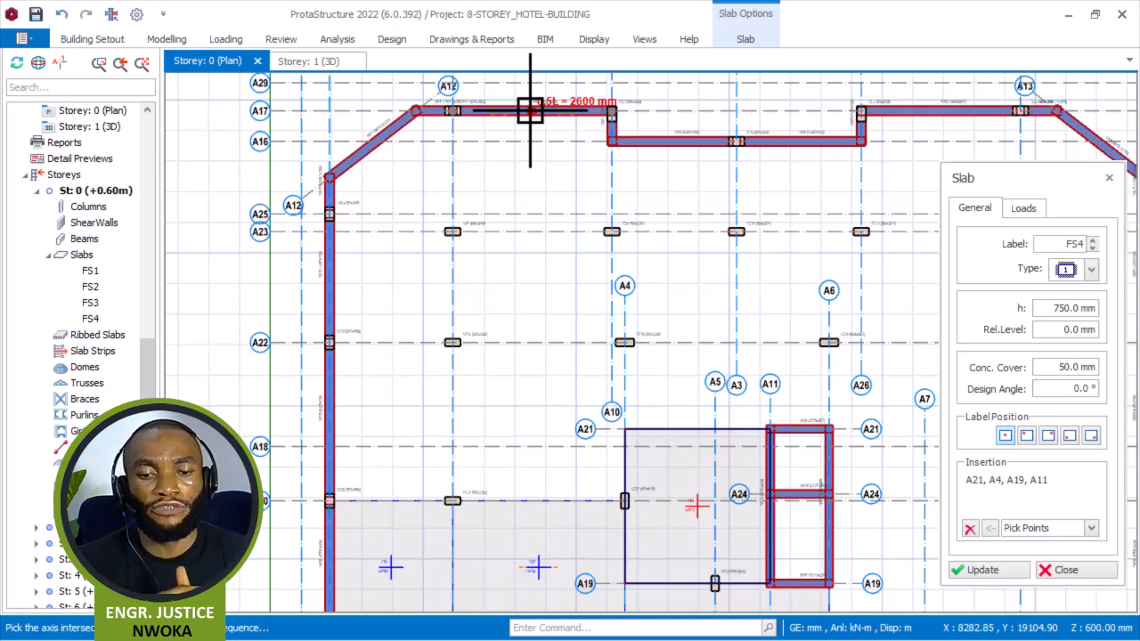
{"action": "left_click", "coordinate": [970, 529]}
{"action": "scroll", "coordinate": [322, 346], "scroll_direction": "up", "scroll_amount": 5}
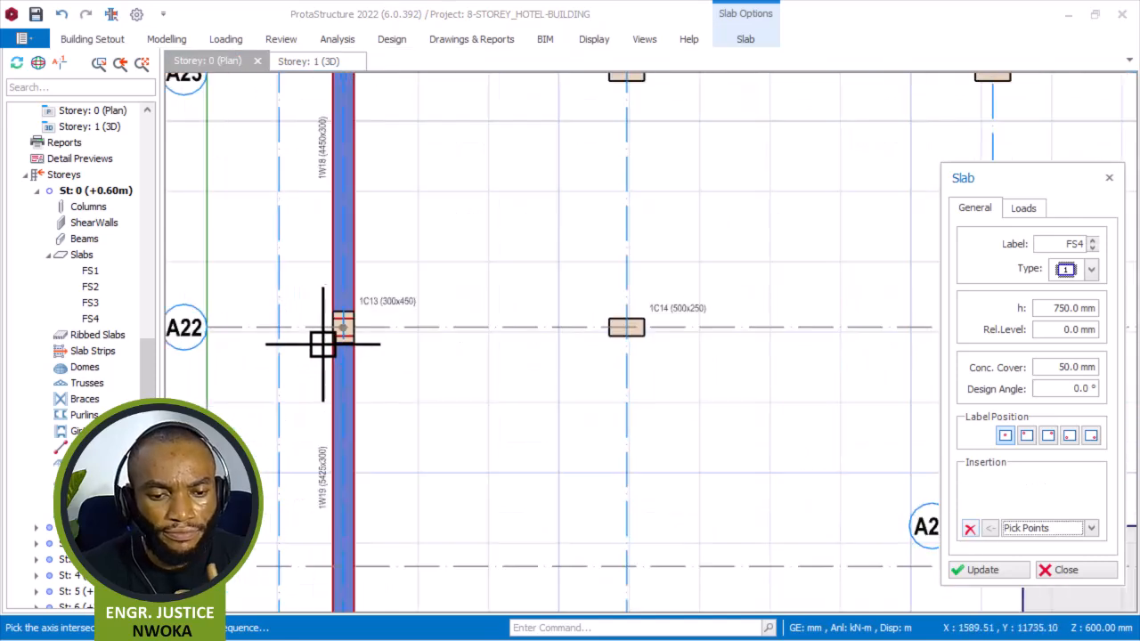
{"action": "scroll", "coordinate": [342, 329], "scroll_direction": "up", "scroll_amount": 2}
{"action": "left_click", "coordinate": [846, 330]}
{"action": "scroll", "coordinate": [627, 222], "scroll_direction": "down", "scroll_amount": 4}
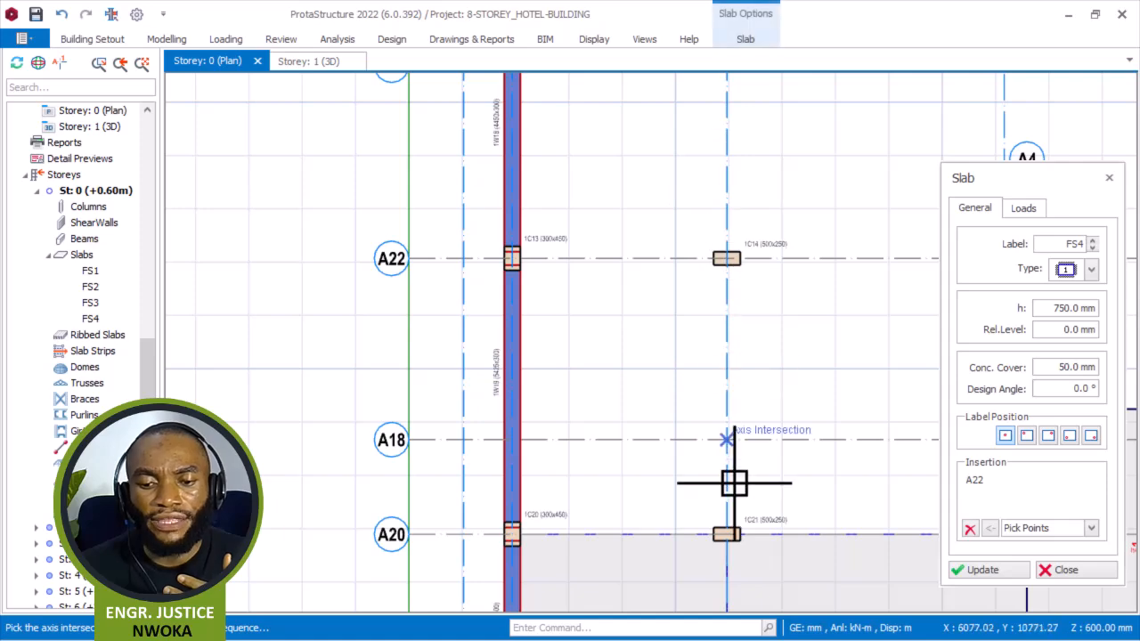
{"action": "scroll", "coordinate": [726, 534], "scroll_direction": "up", "scroll_amount": 2}
{"action": "left_click", "coordinate": [442, 534]}
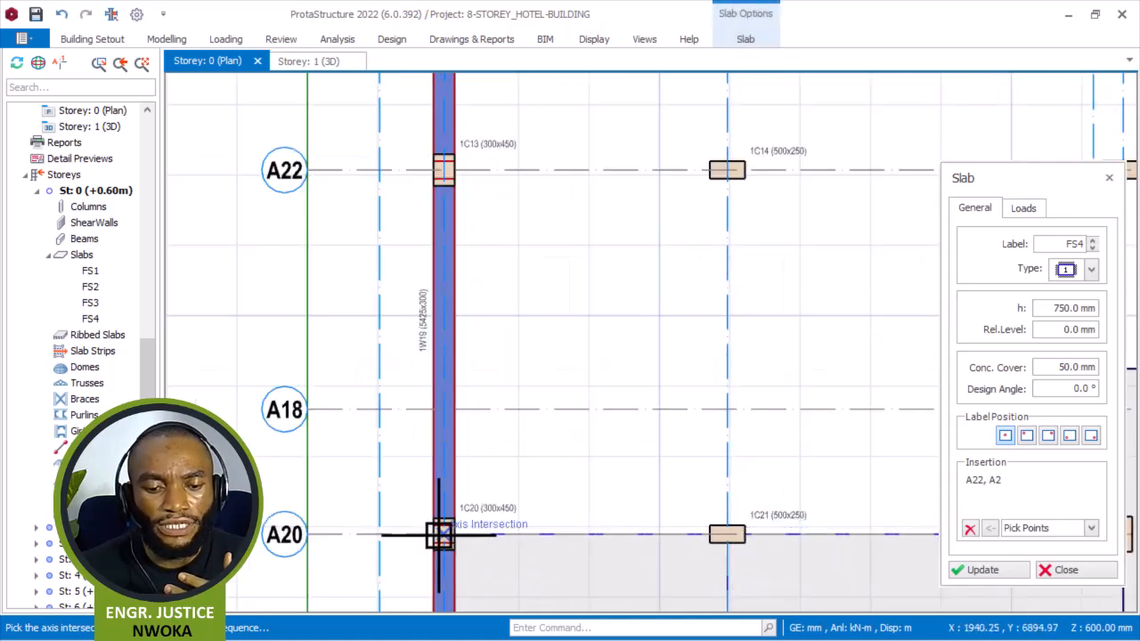
{"action": "left_click", "coordinate": [443, 534]}
{"action": "scroll", "coordinate": [624, 315], "scroll_direction": "down", "scroll_amount": 3}
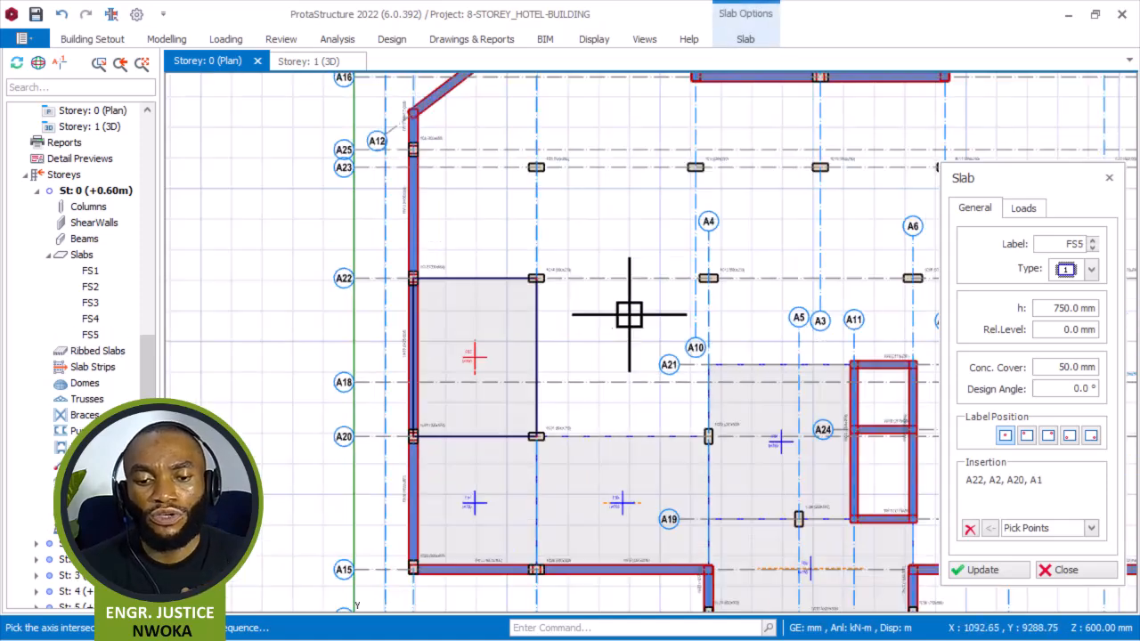
Draw a slab panel between axes A22 and A20 and axes A2 and A4, at columns 1C14, 1C15, 1C22 and 1C21.
{"action": "scroll", "coordinate": [624, 314], "scroll_direction": "up", "scroll_amount": 2}
{"action": "left_click", "coordinate": [971, 528]}
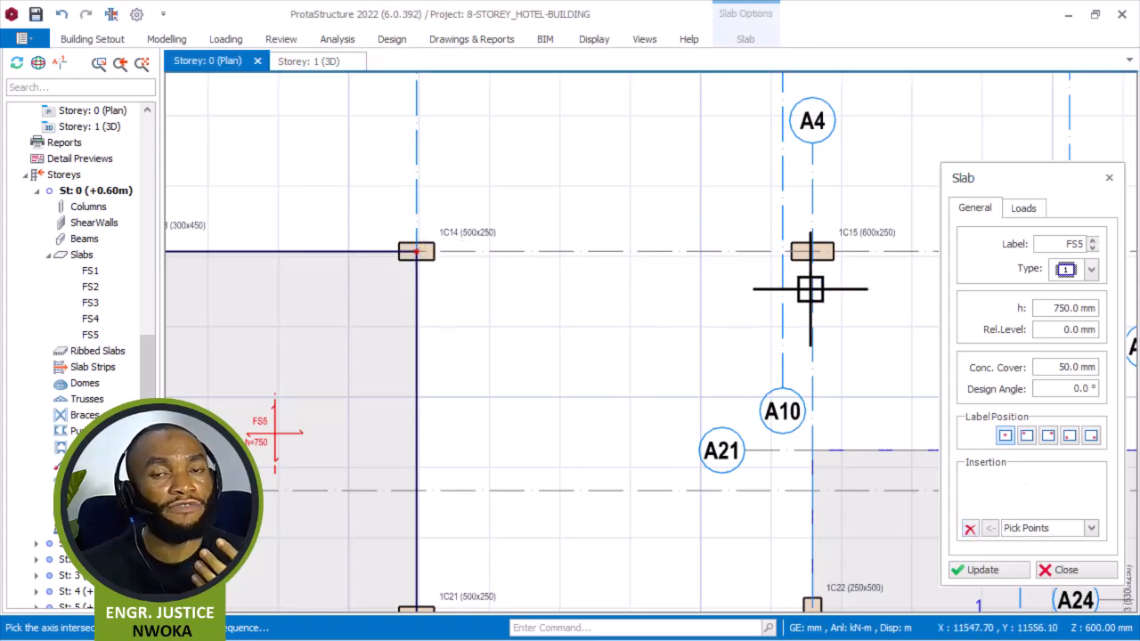
{"action": "left_click", "coordinate": [811, 250]}
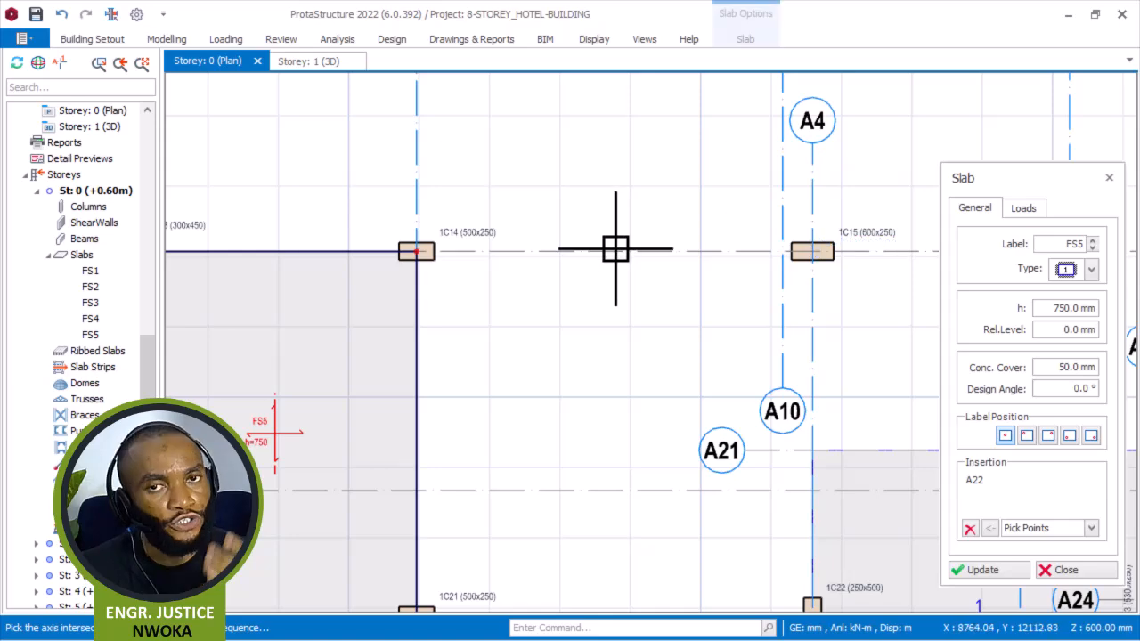
{"action": "scroll", "coordinate": [615, 250], "scroll_direction": "down", "scroll_amount": 2}
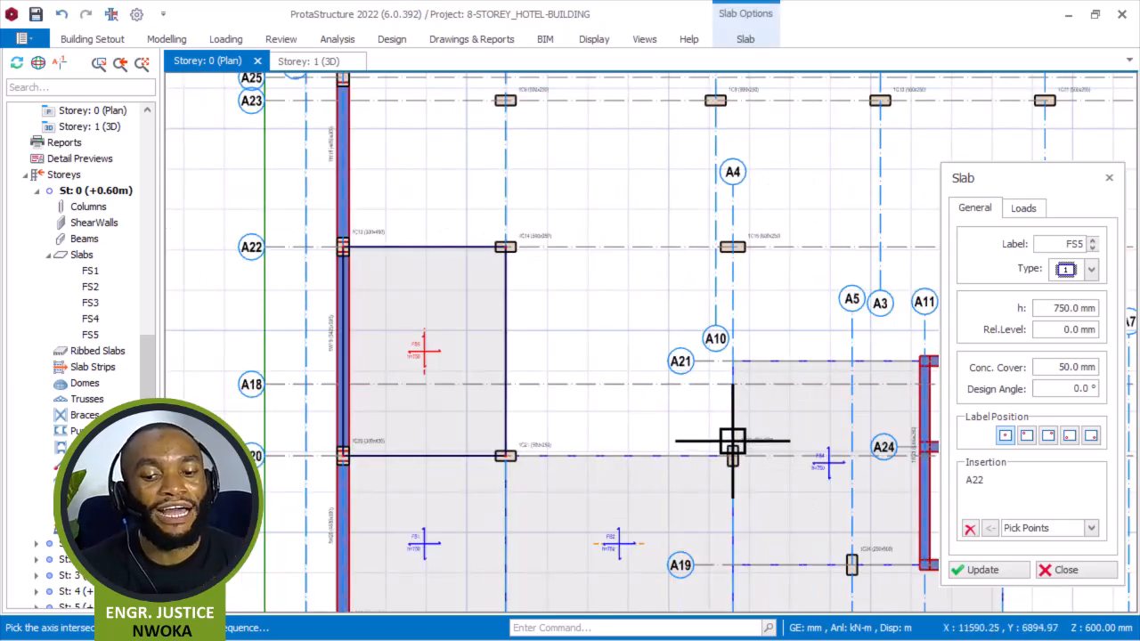
{"action": "scroll", "coordinate": [732, 437], "scroll_direction": "up", "scroll_amount": 2}
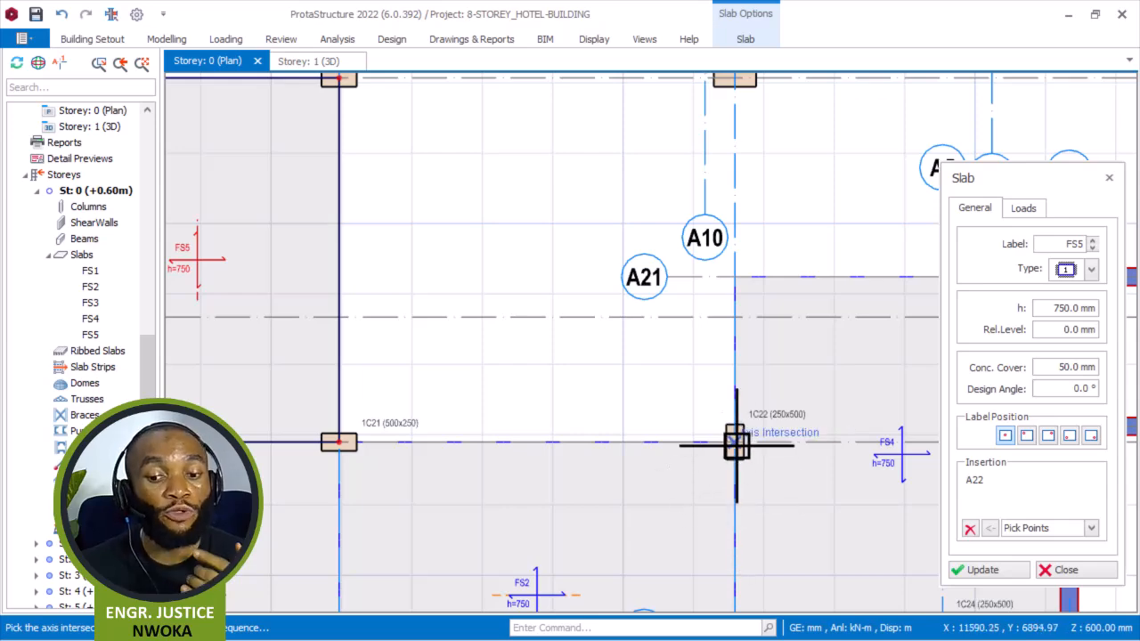
{"action": "left_click", "coordinate": [338, 441]}
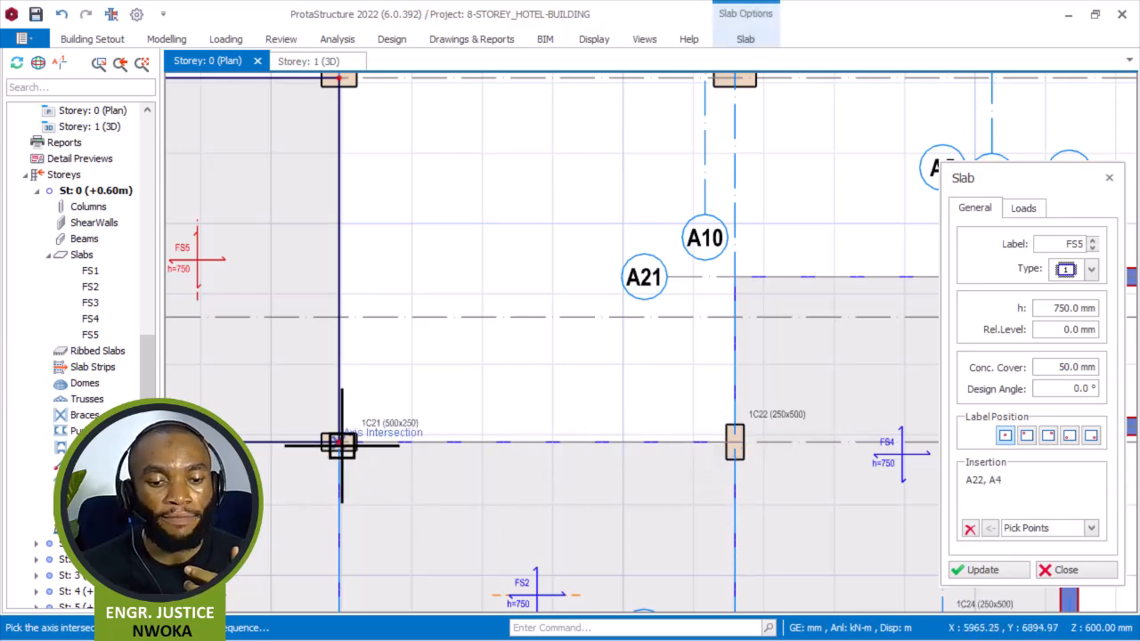
{"action": "left_click", "coordinate": [338, 442]}
{"action": "scroll", "coordinate": [409, 448], "scroll_direction": "down", "scroll_amount": 2}
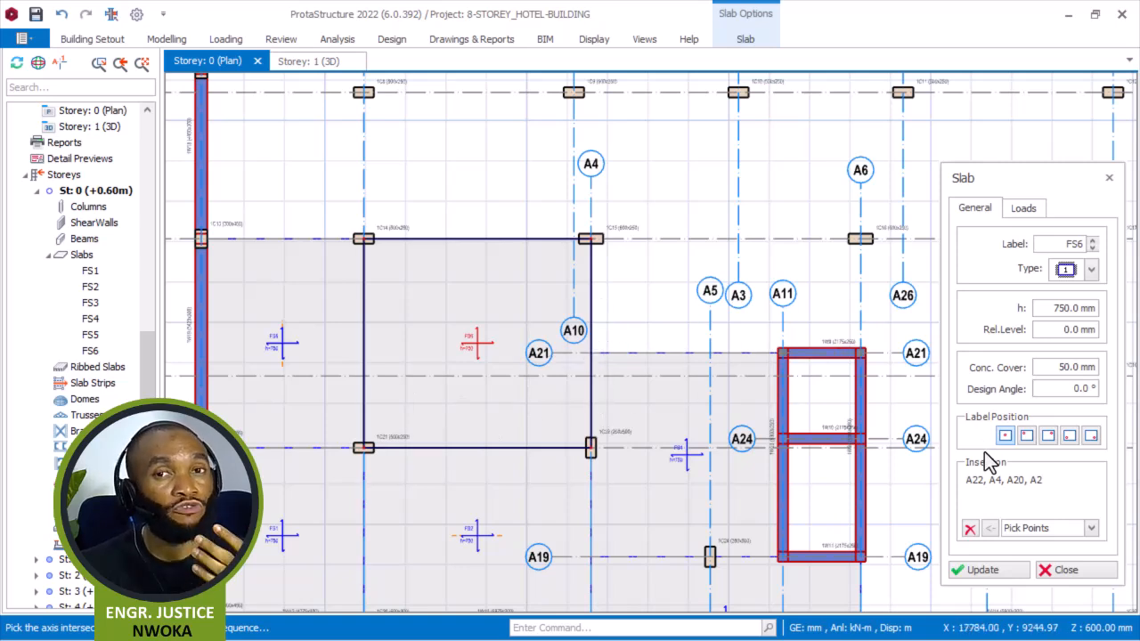
Draw a slab panel between axes A4 and A6 and axes A22 and A21, starting at columns 1C15 and 1C16.
{"action": "left_click", "coordinate": [970, 529]}
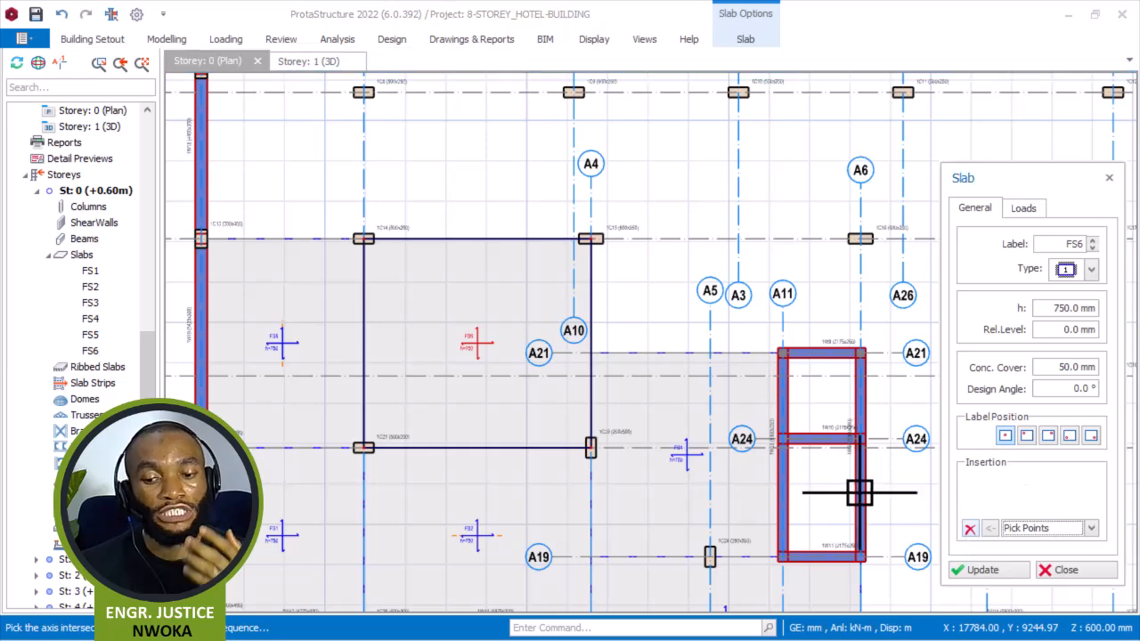
{"action": "scroll", "coordinate": [852, 288], "scroll_direction": "up", "scroll_amount": 2}
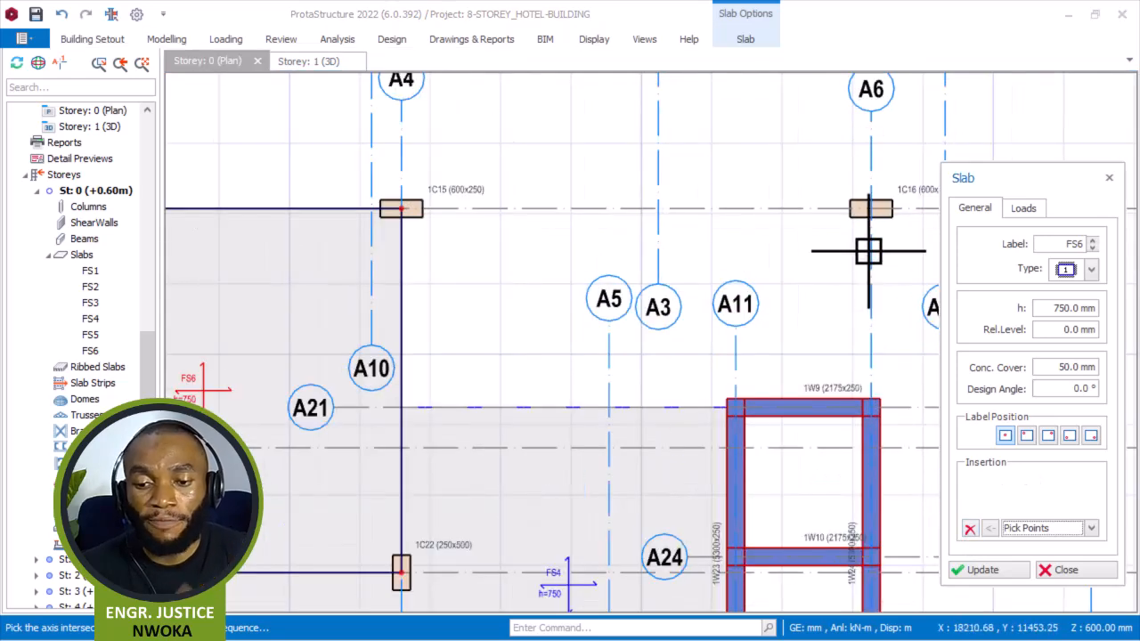
{"action": "left_click", "coordinate": [871, 207]}
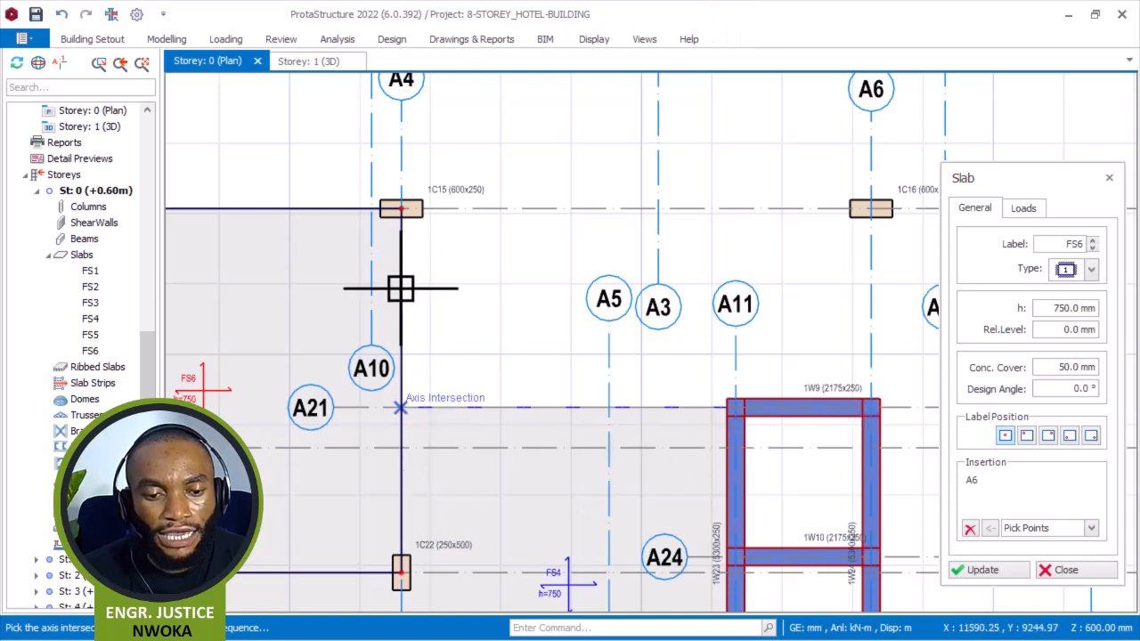
{"action": "left_click", "coordinate": [410, 222]}
{"action": "left_click", "coordinate": [402, 211]}
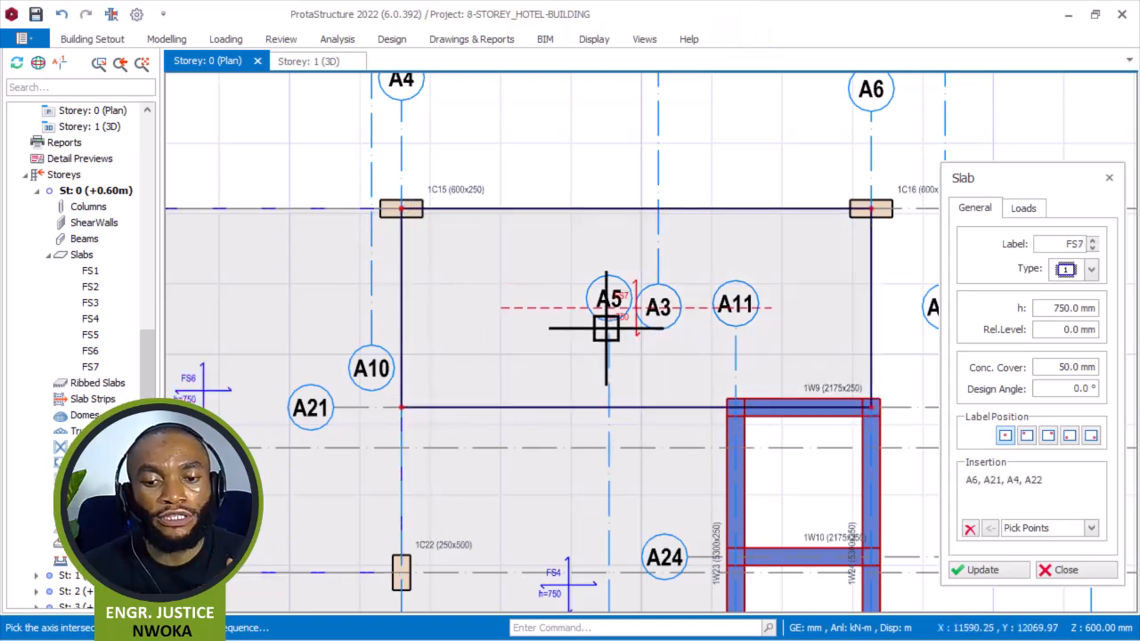
Draw a slab panel between axes A1 and A2 and axes A23 and A22, at columns 1C8, 1C13 and 1C14.
{"action": "left_click", "coordinate": [969, 528]}
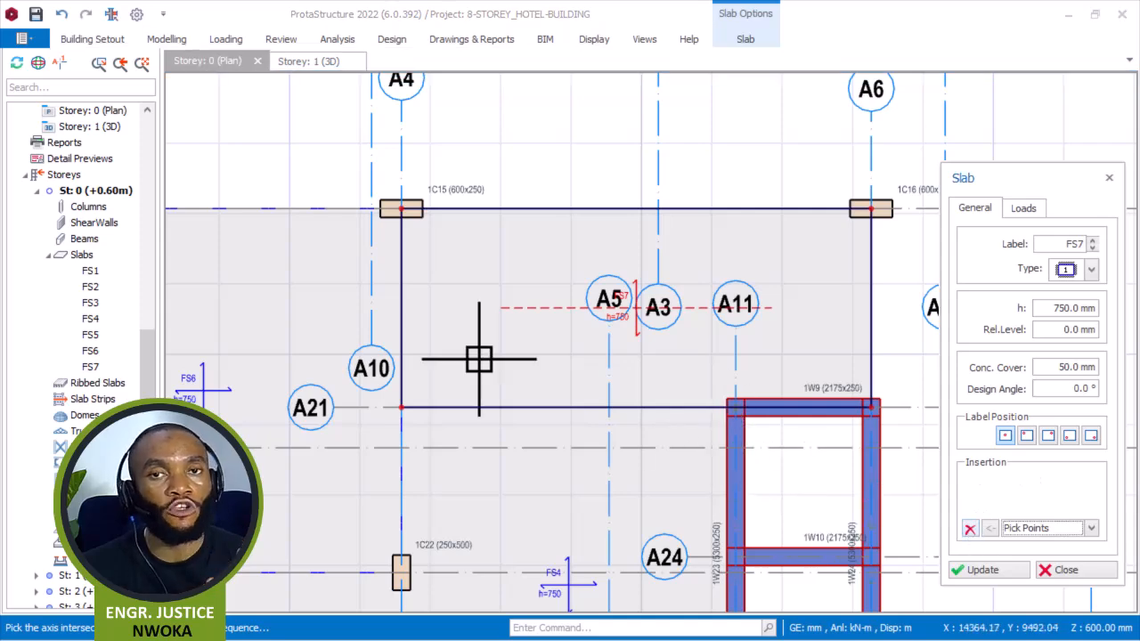
{"action": "scroll", "coordinate": [517, 321], "scroll_direction": "down", "scroll_amount": 1}
{"action": "scroll", "coordinate": [555, 304], "scroll_direction": "down", "scroll_amount": 1}
{"action": "middle_click_drag", "start_coordinate": [484, 214], "coordinate": [733, 349]}
{"action": "scroll", "coordinate": [332, 235], "scroll_direction": "up", "scroll_amount": 1}
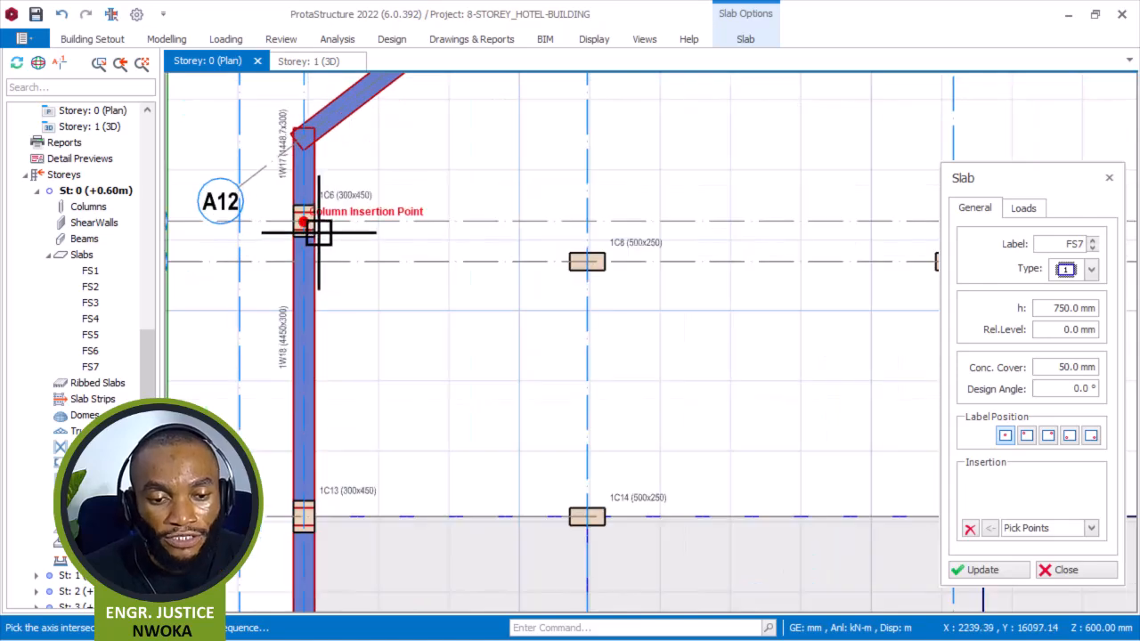
{"action": "left_click", "coordinate": [310, 230]}
{"action": "scroll", "coordinate": [504, 298], "scroll_direction": "down", "scroll_amount": 1}
{"action": "scroll", "coordinate": [504, 298], "scroll_direction": "up", "scroll_amount": 1}
{"action": "scroll", "coordinate": [552, 288], "scroll_direction": "down", "scroll_amount": 1}
{"action": "middle_click_drag", "start_coordinate": [499, 343], "coordinate": [535, 306]}
{"action": "scroll", "coordinate": [620, 255], "scroll_direction": "up", "scroll_amount": 2}
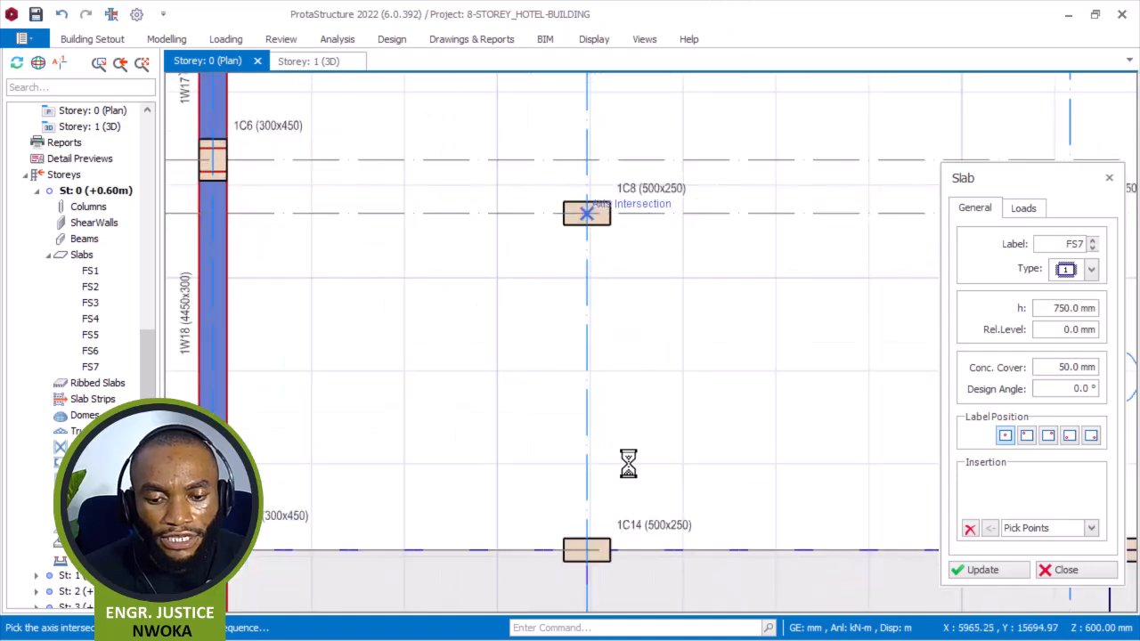
{"action": "left_click", "coordinate": [586, 550]}
{"action": "left_click", "coordinate": [212, 550]}
{"action": "left_click", "coordinate": [213, 212]}
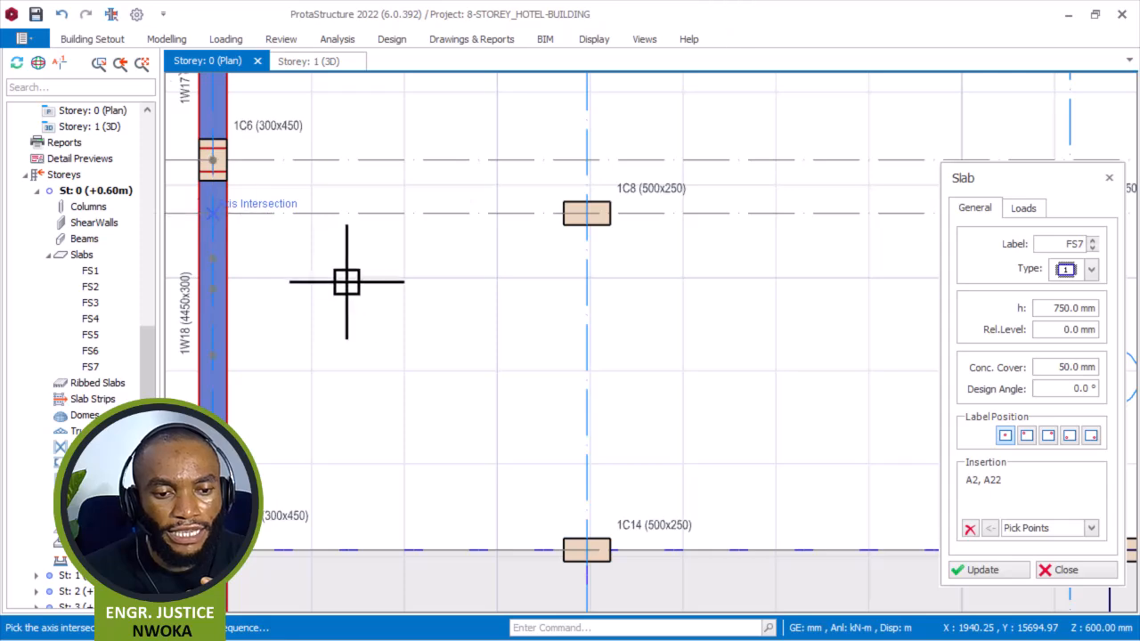
{"action": "right_click", "coordinate": [392, 277]}
Draw a slab panel between axes A2 and A4 and axes A23 and A22, at columns 1C8, 1C9, 1C14 and 1C15.
{"action": "scroll", "coordinate": [403, 307], "scroll_direction": "down", "scroll_amount": 2}
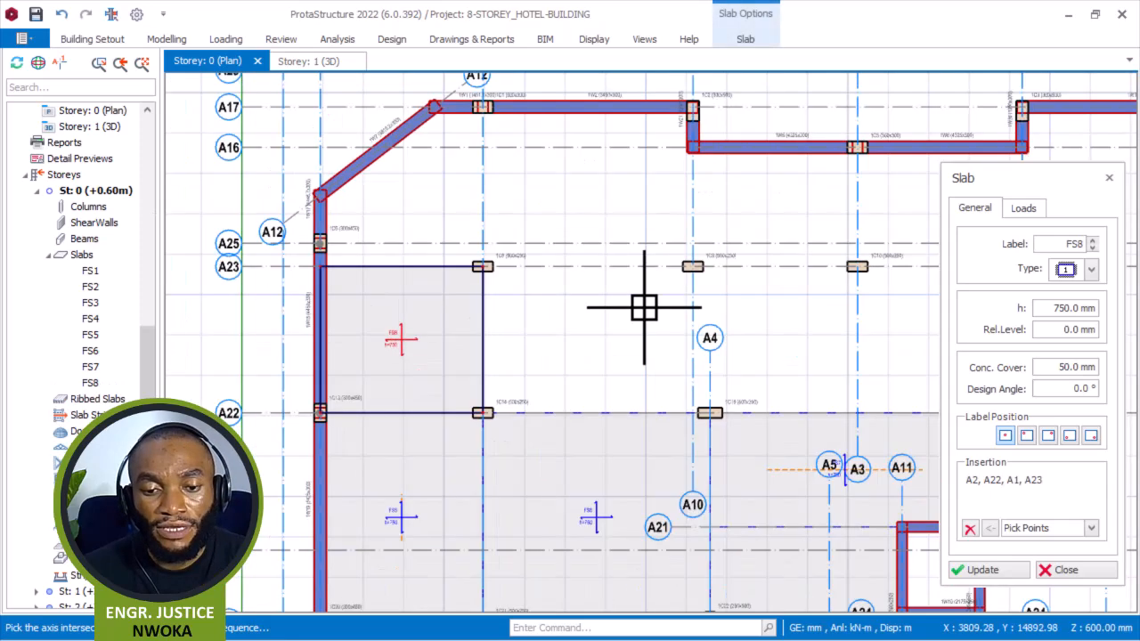
{"action": "left_click", "coordinate": [970, 529]}
{"action": "scroll", "coordinate": [515, 288], "scroll_direction": "up", "scroll_amount": 3}
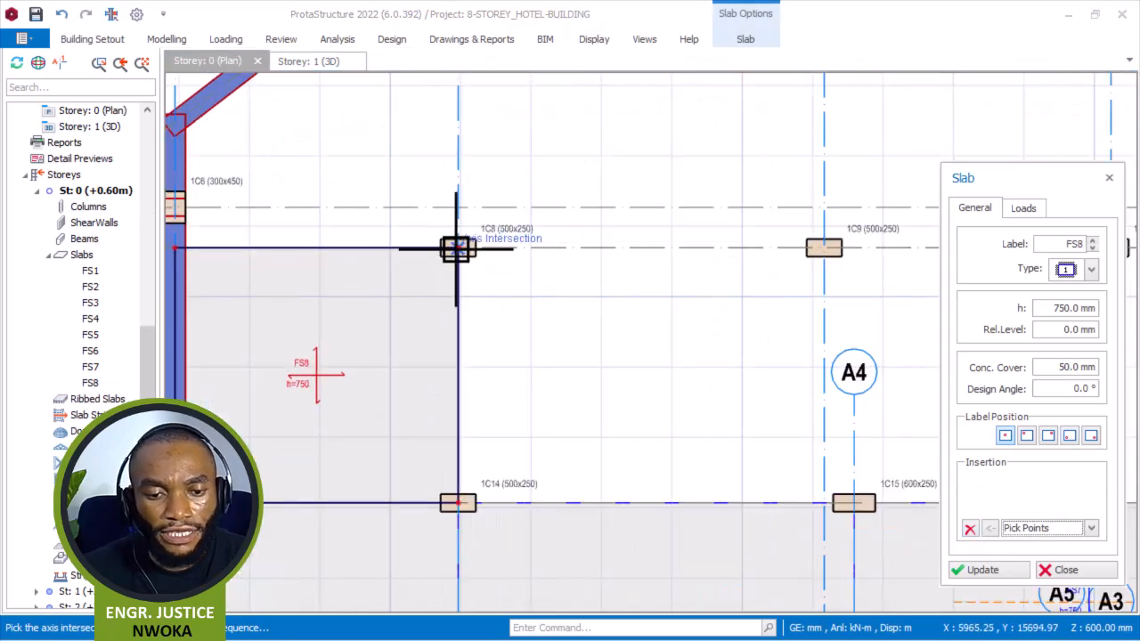
{"action": "left_click", "coordinate": [823, 504]}
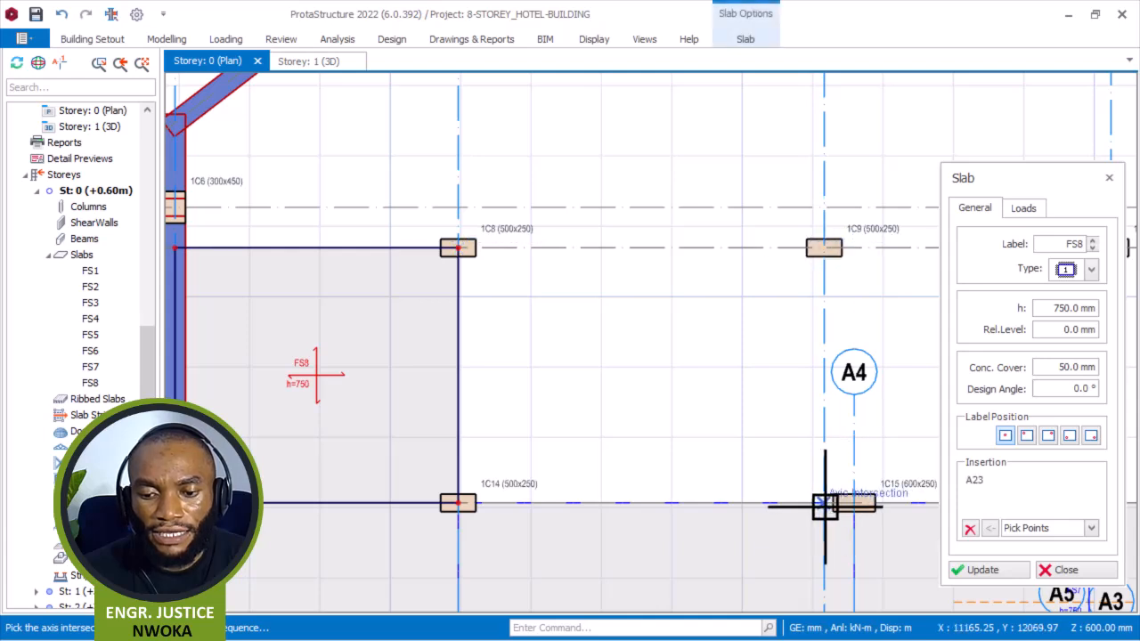
{"action": "left_click", "coordinate": [458, 504]}
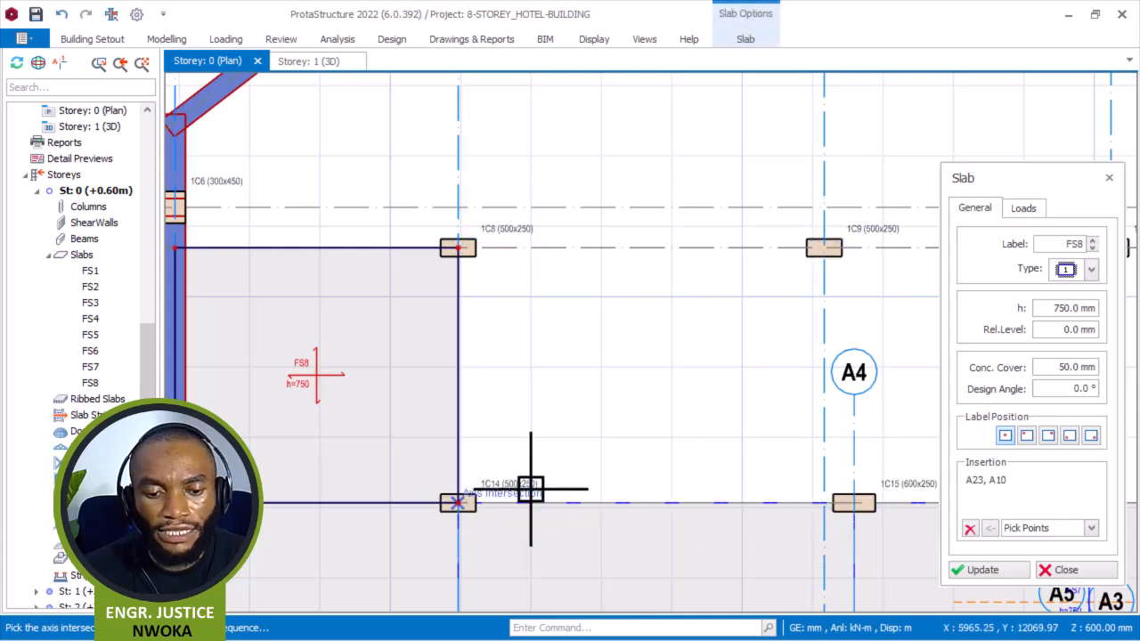
{"action": "left_click", "coordinate": [970, 529]}
{"action": "scroll", "coordinate": [546, 388], "scroll_direction": "down", "scroll_amount": 3}
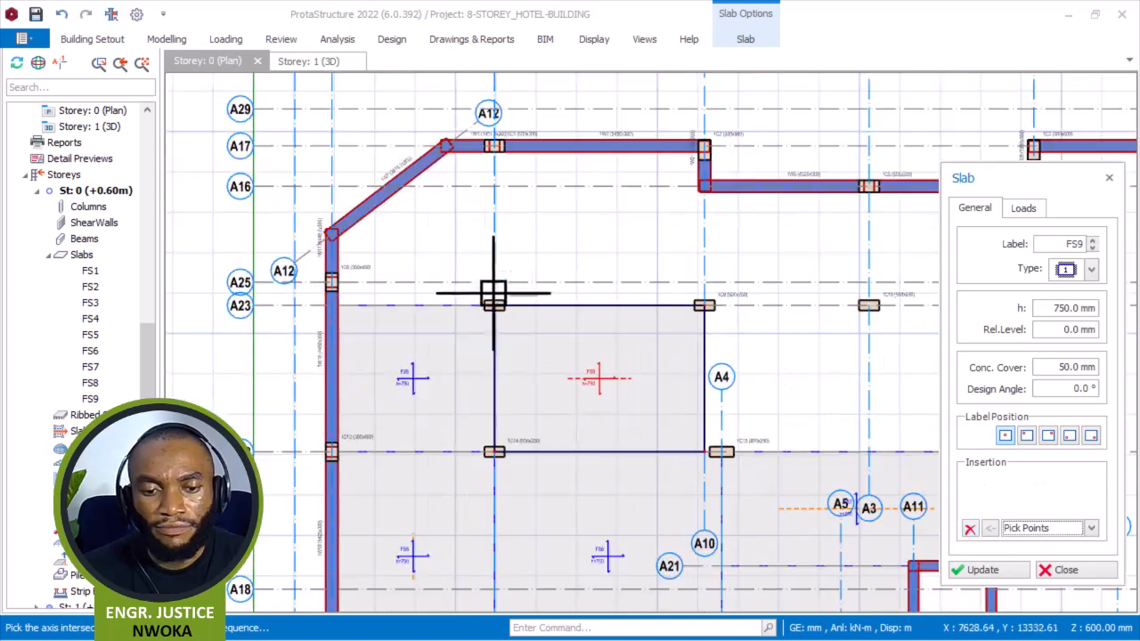
{"action": "scroll", "coordinate": [478, 166], "scroll_direction": "up", "scroll_amount": 3}
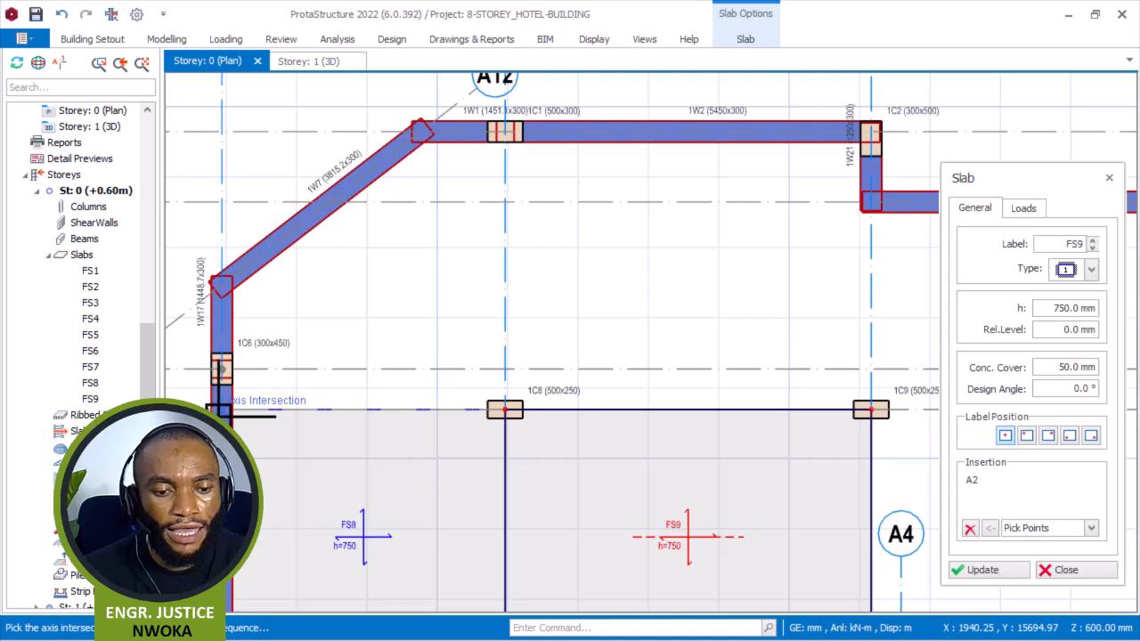
{"action": "left_click", "coordinate": [220, 284]}
{"action": "scroll", "coordinate": [220, 283], "scroll_direction": "up", "scroll_amount": 2}
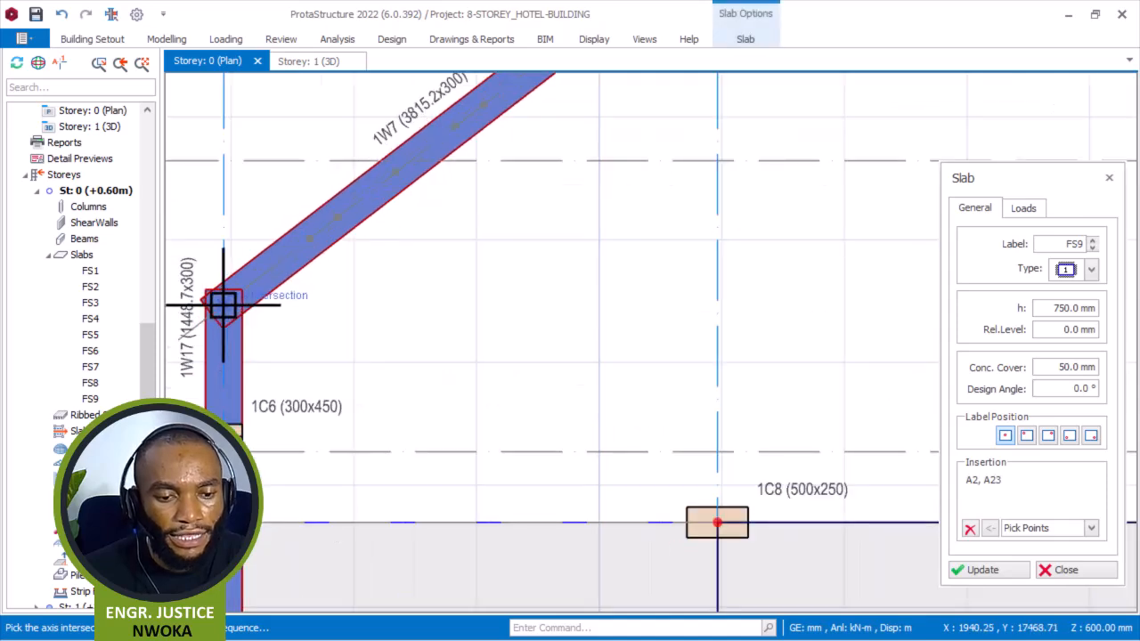
{"action": "left_click", "coordinate": [224, 305]}
{"action": "scroll", "coordinate": [267, 375], "scroll_direction": "down", "scroll_amount": 3}
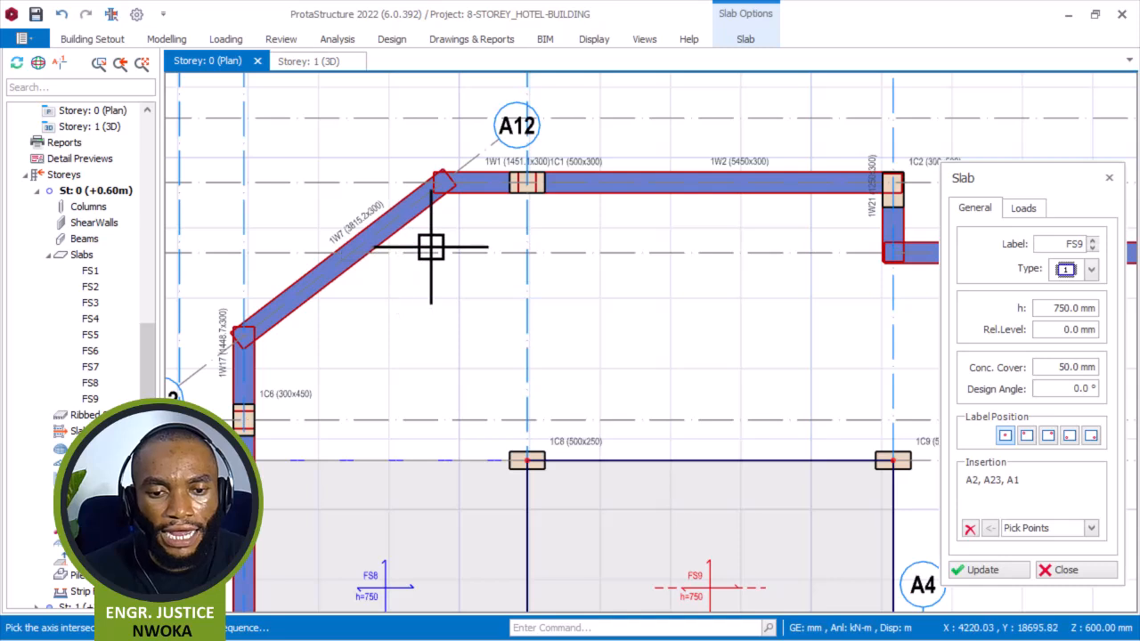
{"action": "left_click", "coordinate": [970, 529]}
Draw a polygonal slab panel following the angled wall from axis A1 through A12 to A17, closing along axes A2 and A23.
{"action": "scroll", "coordinate": [250, 455], "scroll_direction": "up", "scroll_amount": 2}
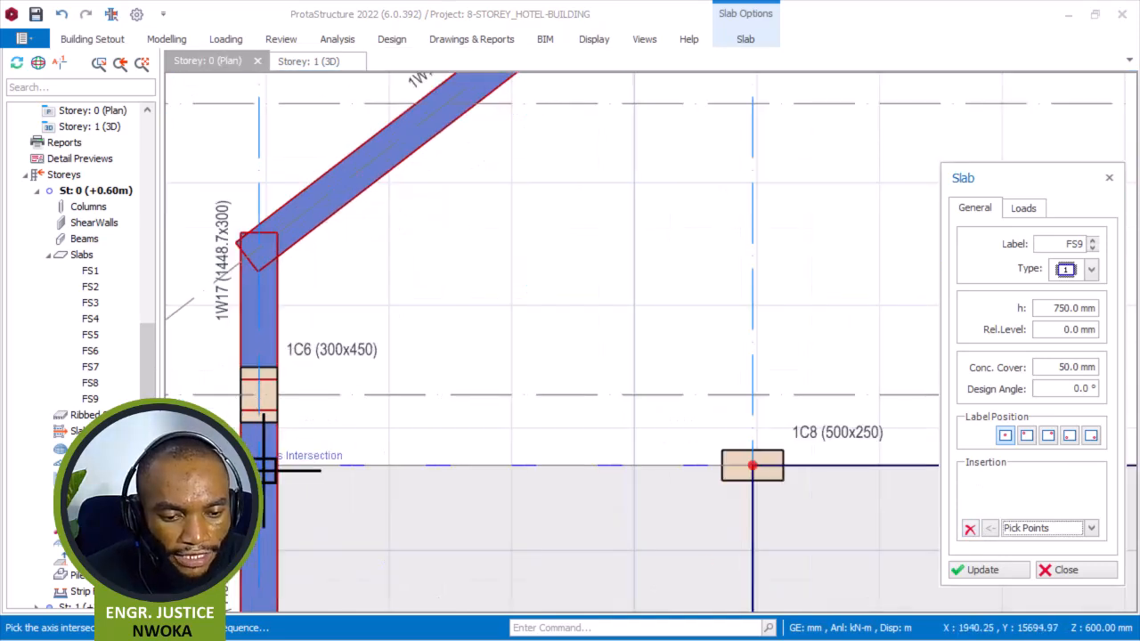
{"action": "left_click", "coordinate": [257, 251]}
{"action": "scroll", "coordinate": [509, 315], "scroll_direction": "down", "scroll_amount": 3}
{"action": "scroll", "coordinate": [525, 233], "scroll_direction": "up", "scroll_amount": 2}
{"action": "scroll", "coordinate": [525, 233], "scroll_direction": "up", "scroll_amount": 2}
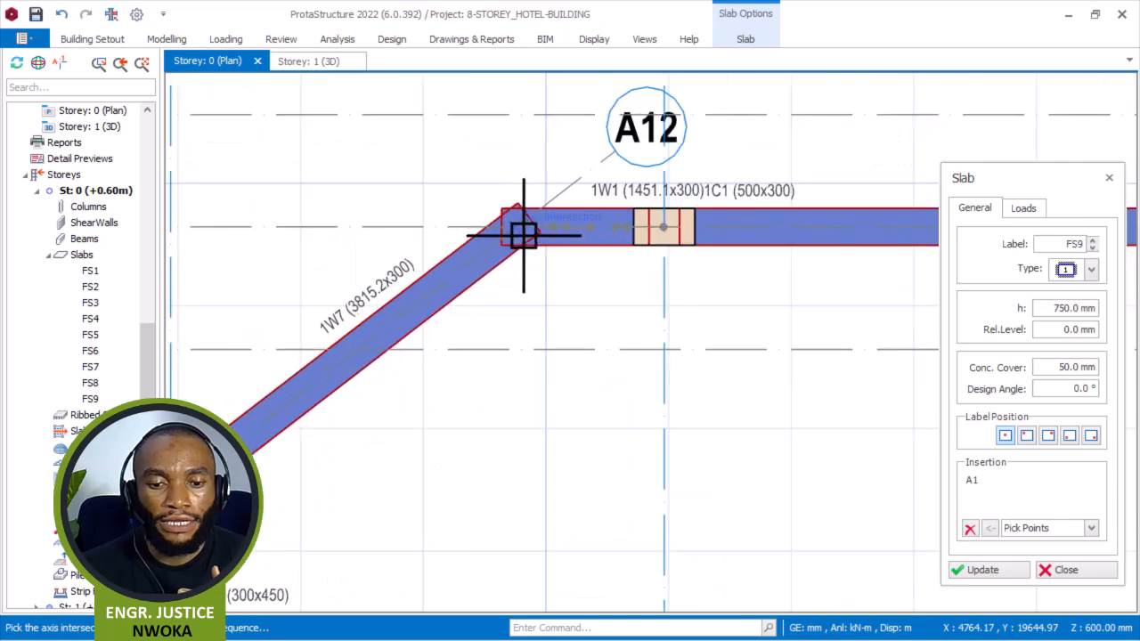
{"action": "left_click", "coordinate": [670, 225]}
{"action": "left_click", "coordinate": [667, 223]}
{"action": "scroll", "coordinate": [667, 224], "scroll_direction": "down", "scroll_amount": 3}
{"action": "scroll", "coordinate": [672, 427], "scroll_direction": "up", "scroll_amount": 3}
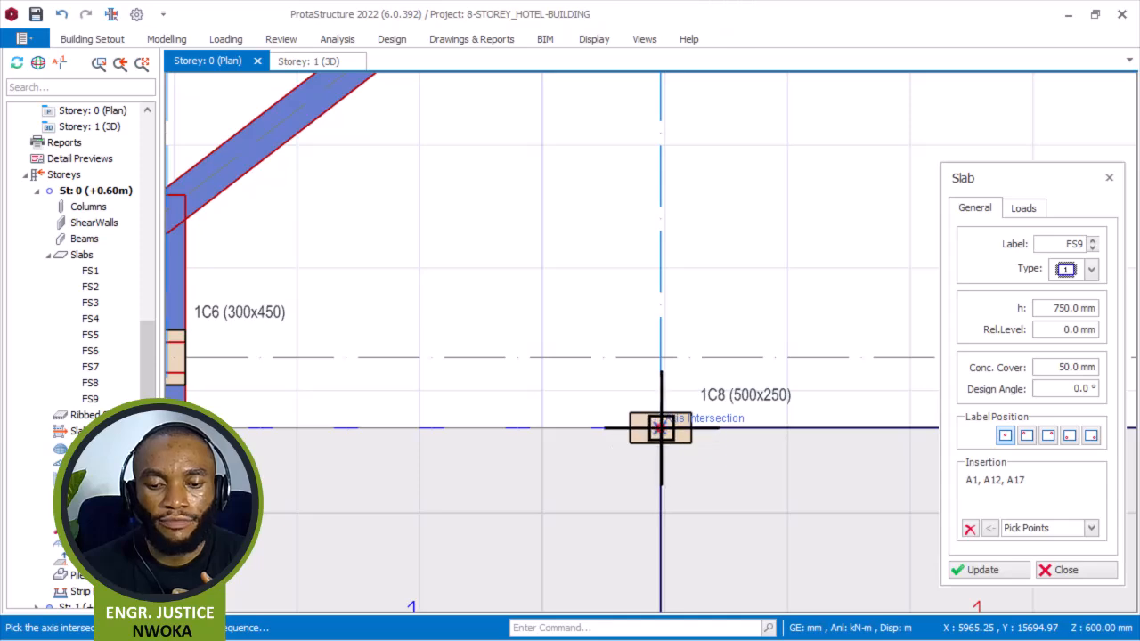
{"action": "left_click", "coordinate": [657, 427]}
{"action": "scroll", "coordinate": [621, 410], "scroll_direction": "down", "scroll_amount": 3}
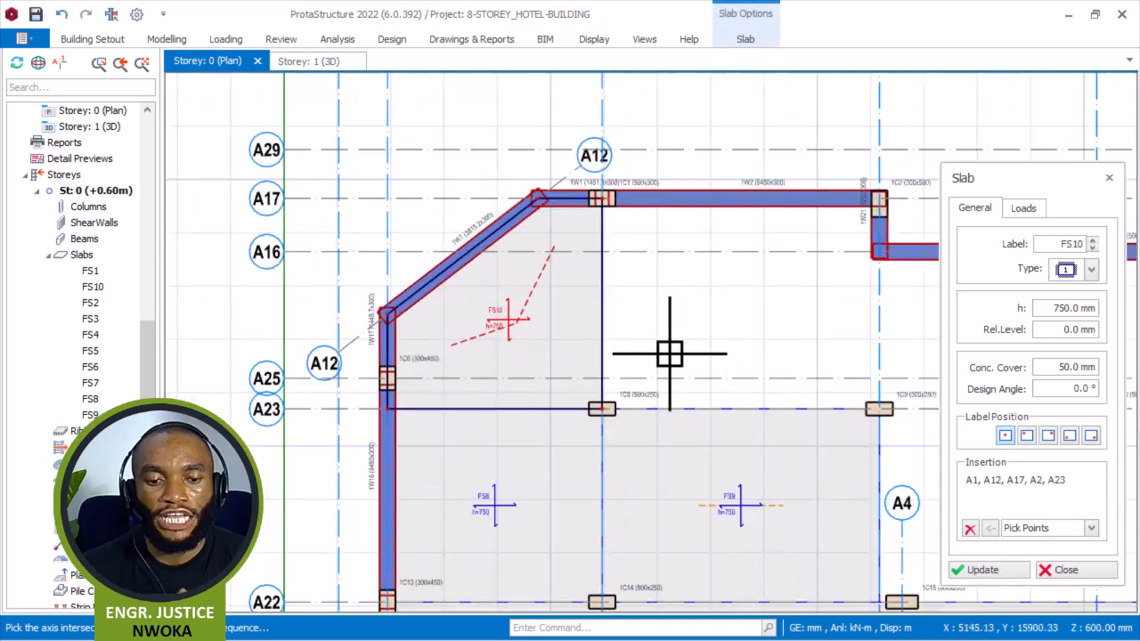
Draw a slab panel between axes A2 and A10 and axes A17 and A23, at columns 1C1, 1C2, 1C8 and 1C9.
{"action": "left_click", "coordinate": [969, 529]}
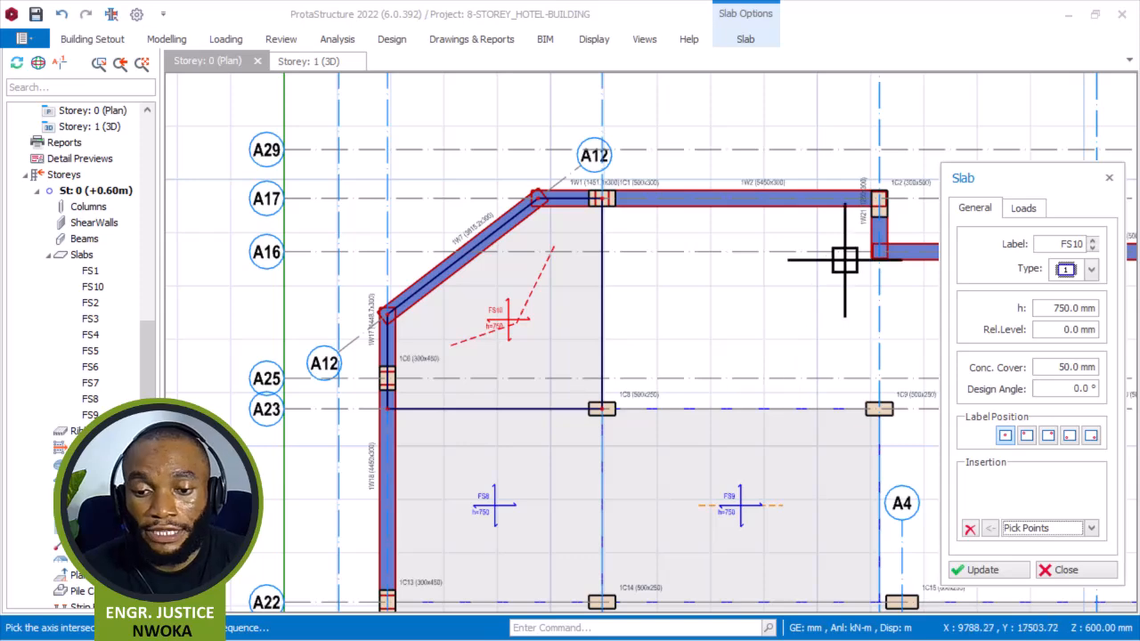
{"action": "scroll", "coordinate": [649, 200], "scroll_direction": "up", "scroll_amount": 3}
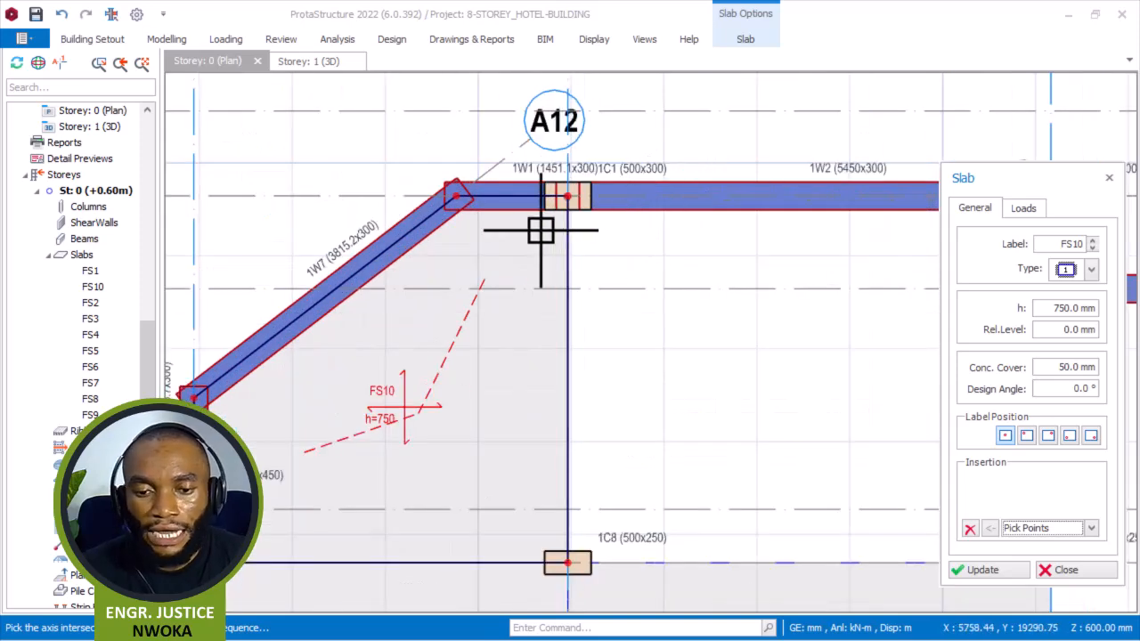
{"action": "scroll", "coordinate": [510, 237], "scroll_direction": "down", "scroll_amount": 3}
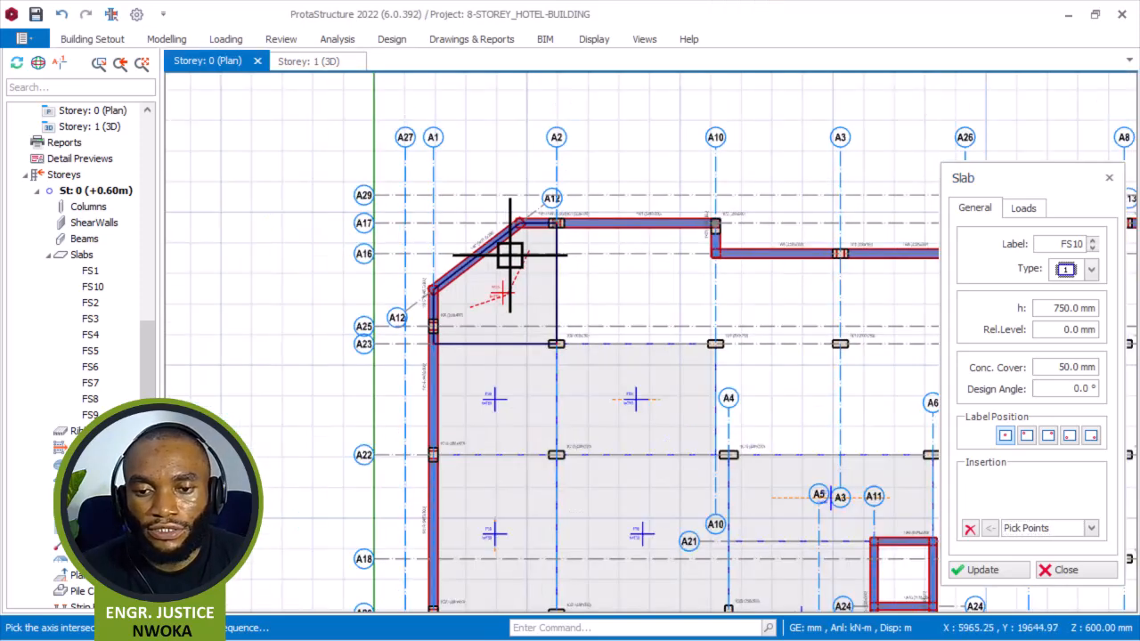
{"action": "scroll", "coordinate": [706, 217], "scroll_direction": "up", "scroll_amount": 2}
{"action": "left_click", "coordinate": [709, 217]}
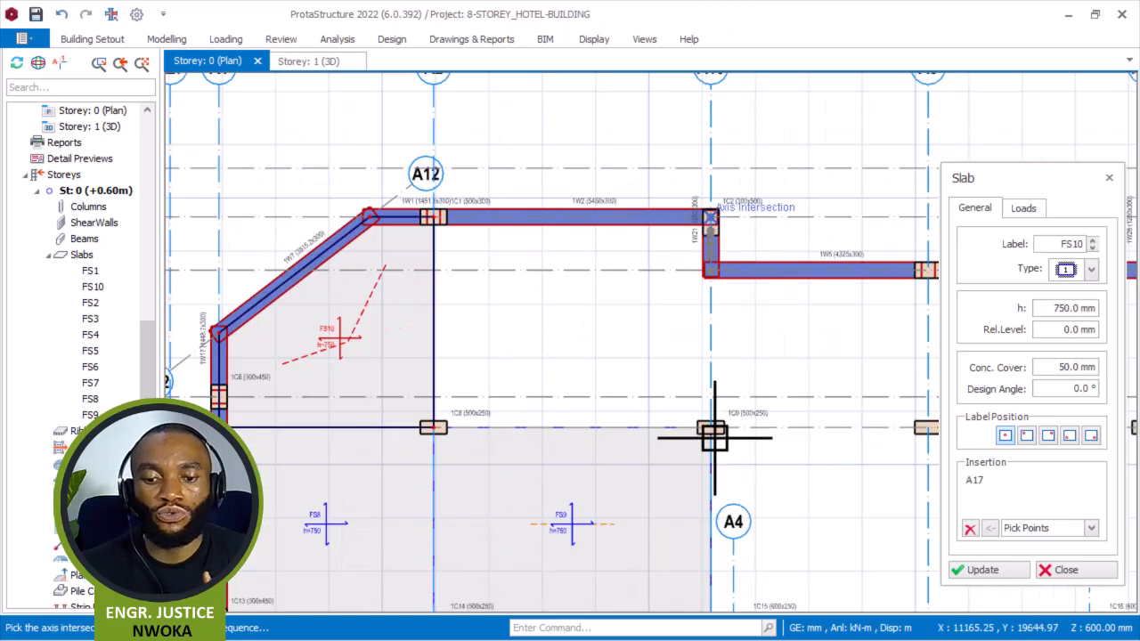
{"action": "left_click", "coordinate": [448, 433]}
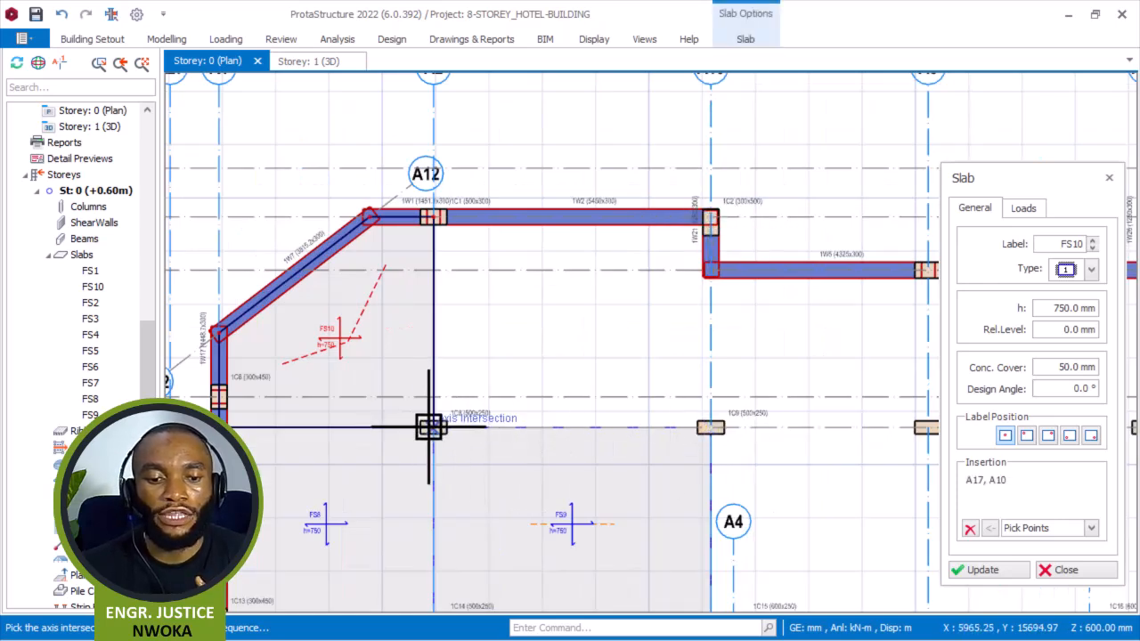
{"action": "left_click", "coordinate": [429, 426]}
{"action": "scroll", "coordinate": [491, 364], "scroll_direction": "down", "scroll_amount": 4}
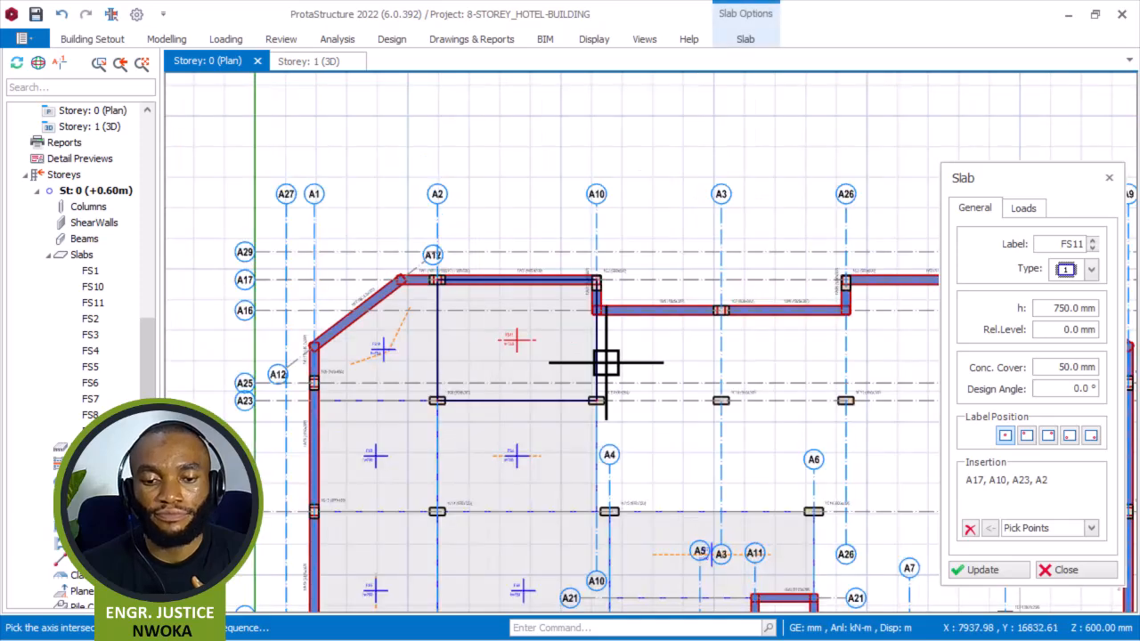
Draw a slab panel between axes A10 and A3 and axes A16 and A23, at columns 1C5, 1C9 and 1C10.
{"action": "left_click", "coordinate": [969, 528]}
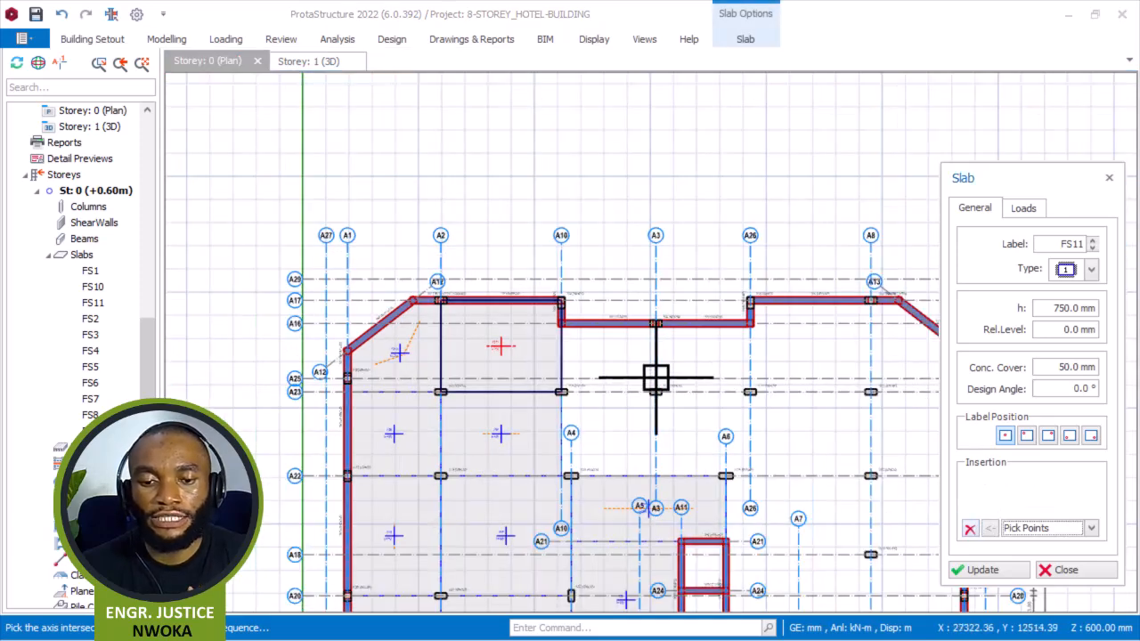
{"action": "scroll", "coordinate": [661, 386], "scroll_direction": "up", "scroll_amount": 5}
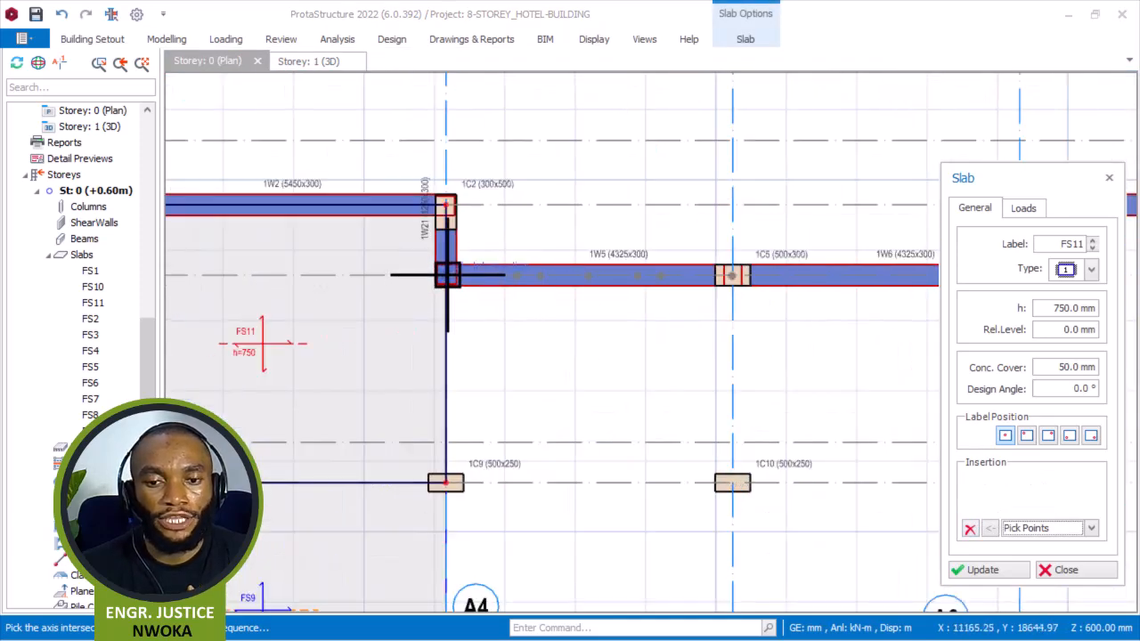
{"action": "left_click", "coordinate": [732, 274]}
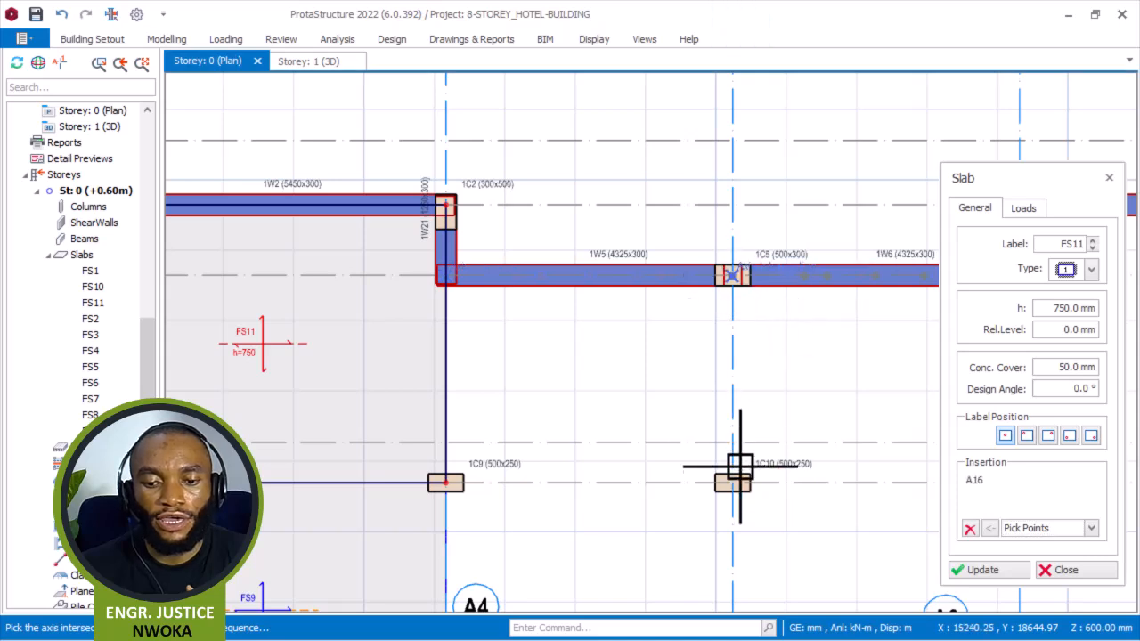
{"action": "left_click", "coordinate": [445, 482]}
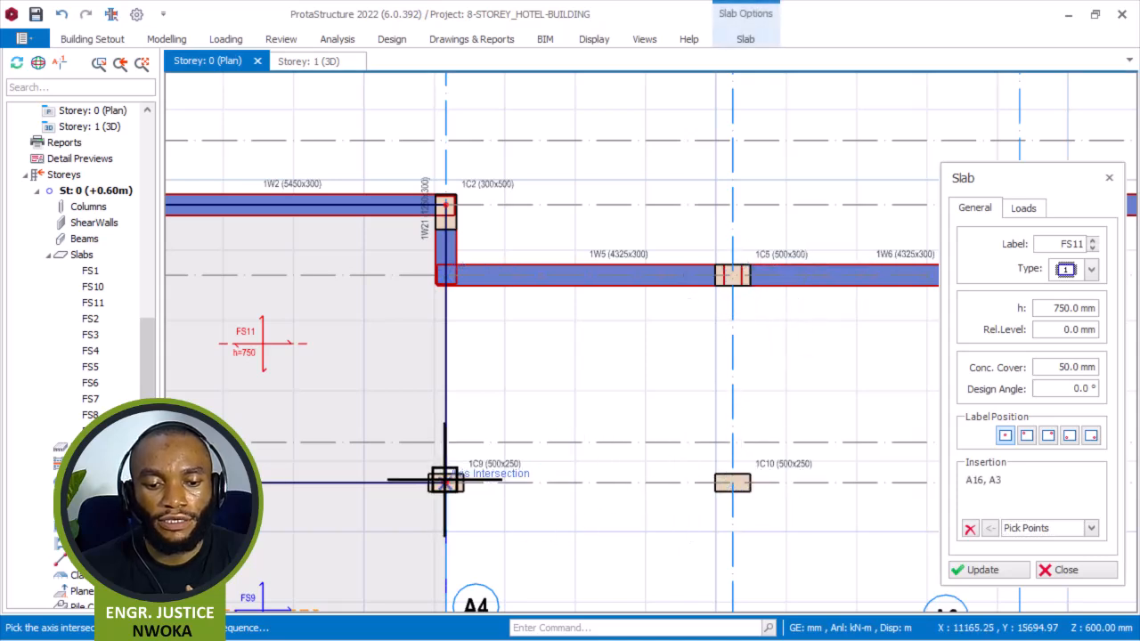
{"action": "left_click", "coordinate": [504, 272]}
{"action": "scroll", "coordinate": [551, 270], "scroll_direction": "down", "scroll_amount": 4}
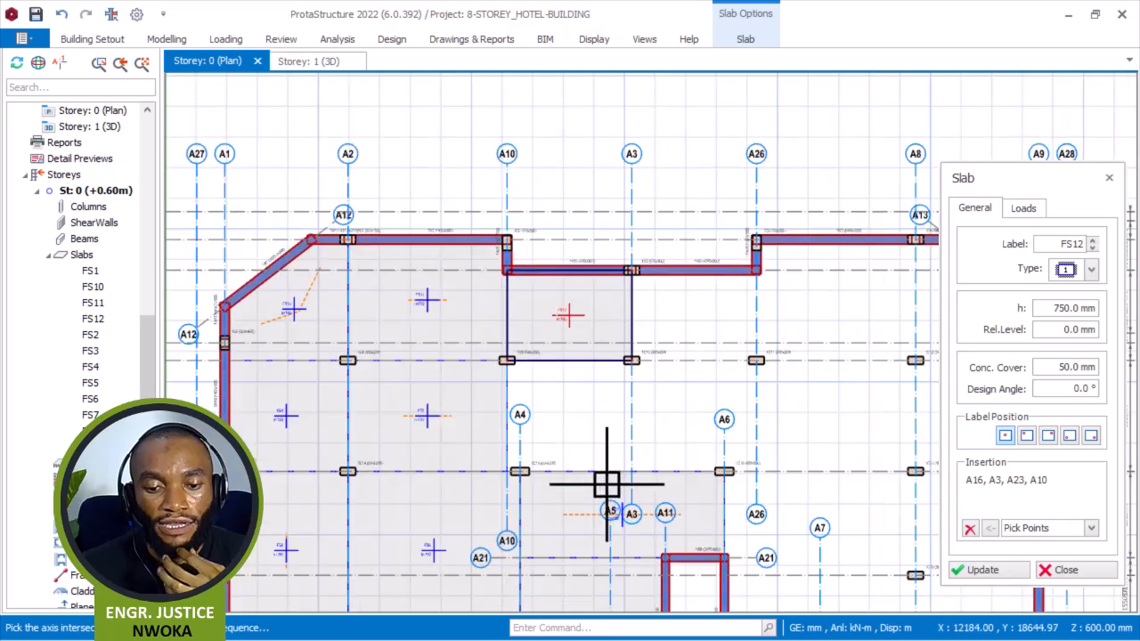
Draw a slab panel between axes A10 and A3 and axes A23 and A22, at columns 1C9, 1C10 and 1C15.
{"action": "left_click", "coordinate": [967, 533]}
{"action": "scroll", "coordinate": [537, 389], "scroll_direction": "up", "scroll_amount": 3}
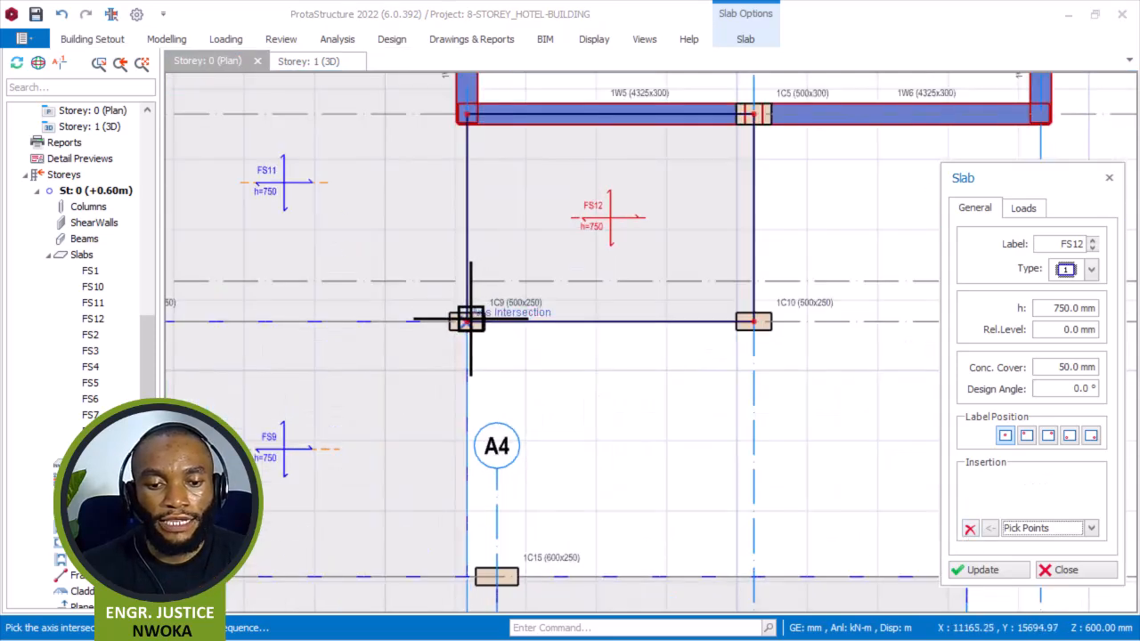
{"action": "left_click", "coordinate": [753, 321]}
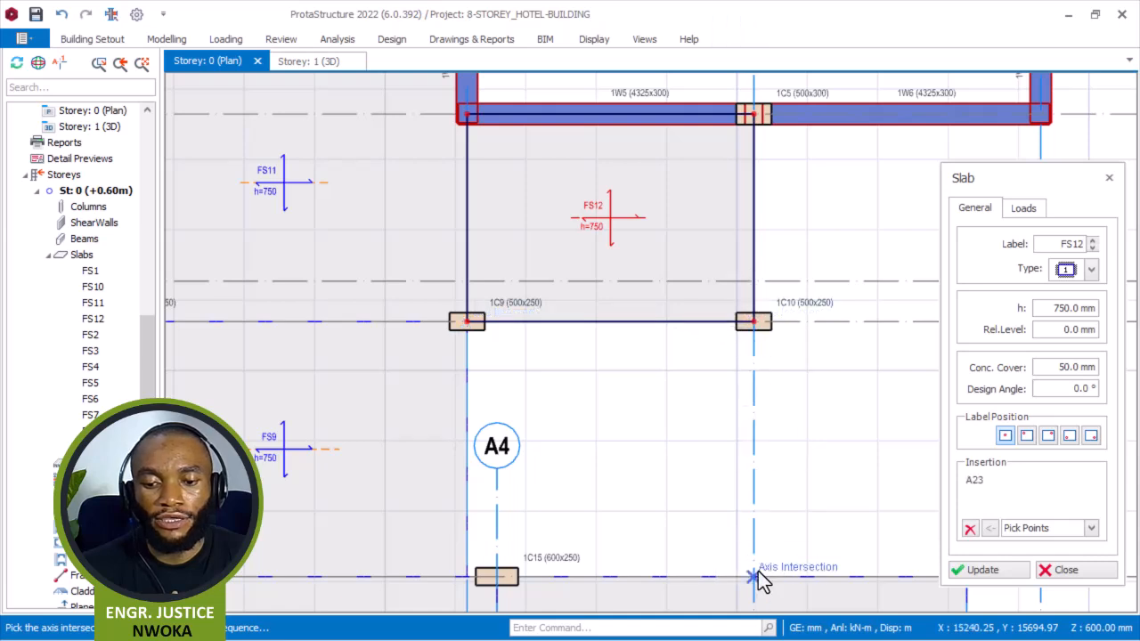
{"action": "left_click", "coordinate": [475, 577]}
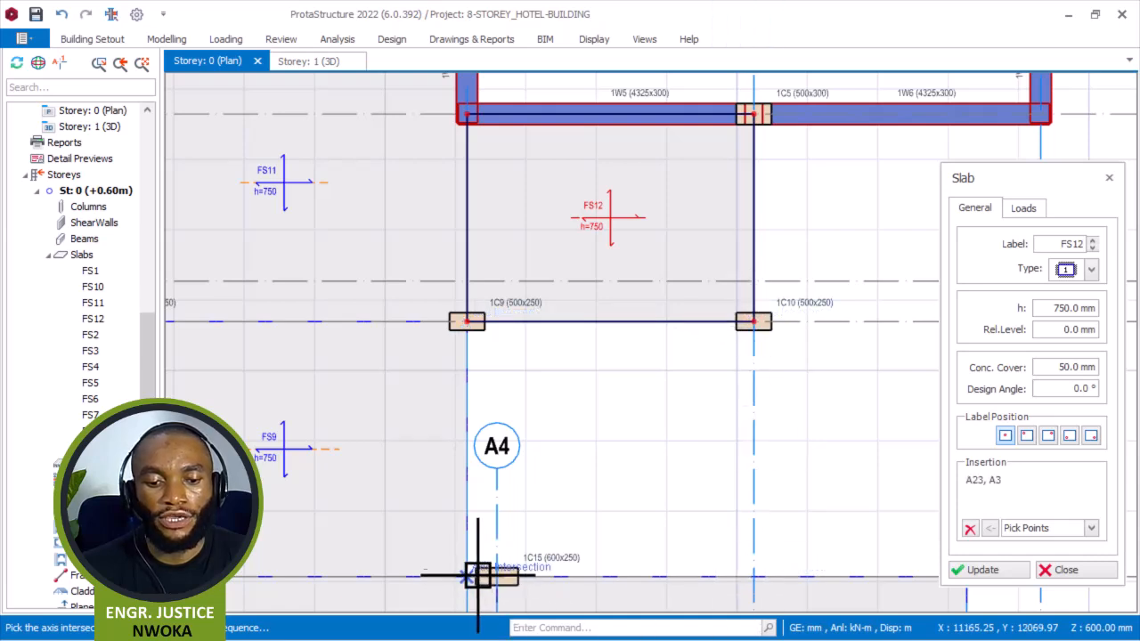
{"action": "left_click", "coordinate": [496, 576]}
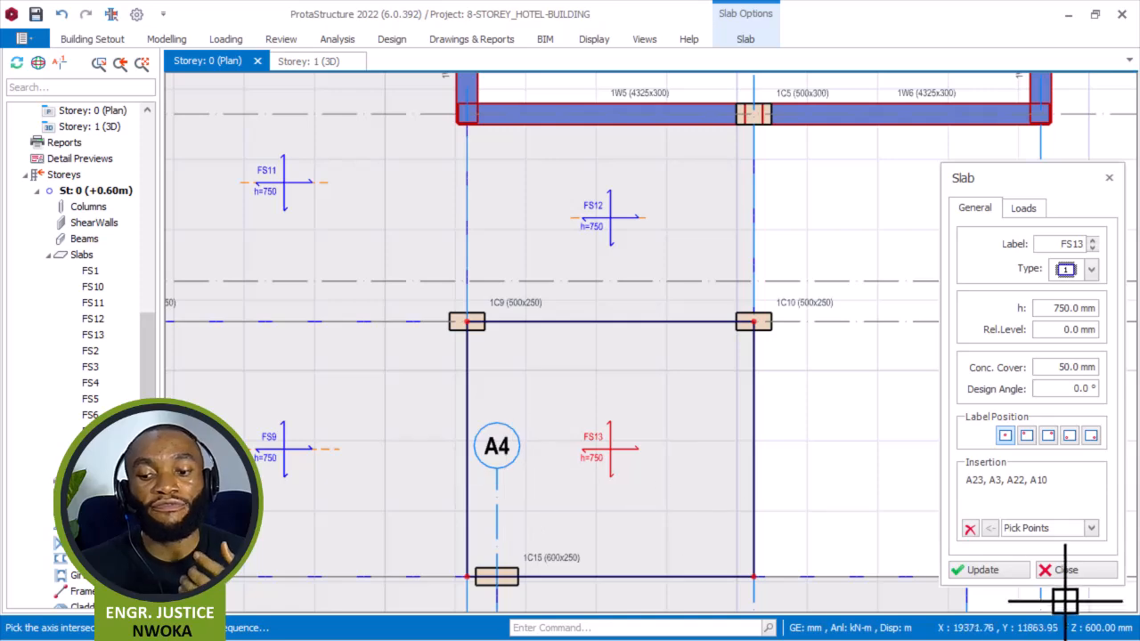
Draw a slab panel between axes A3 and A26 and axes A16 and A23, at columns 1C5, 1C10 and 1C11.
{"action": "left_click", "coordinate": [971, 530]}
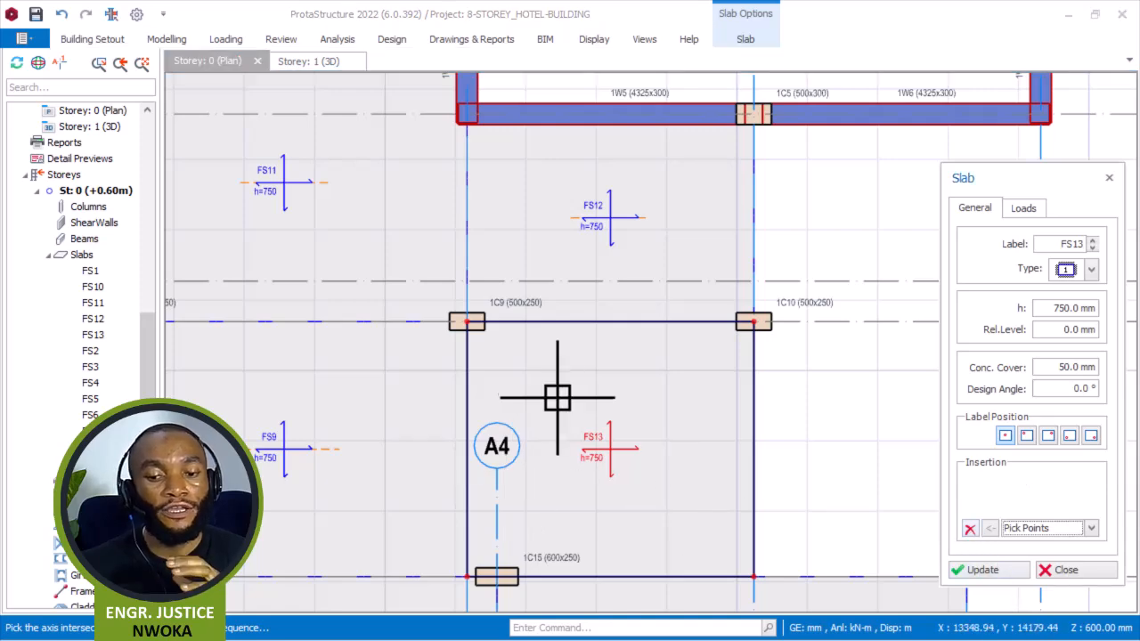
{"action": "scroll", "coordinate": [283, 355], "scroll_direction": "down", "scroll_amount": 2}
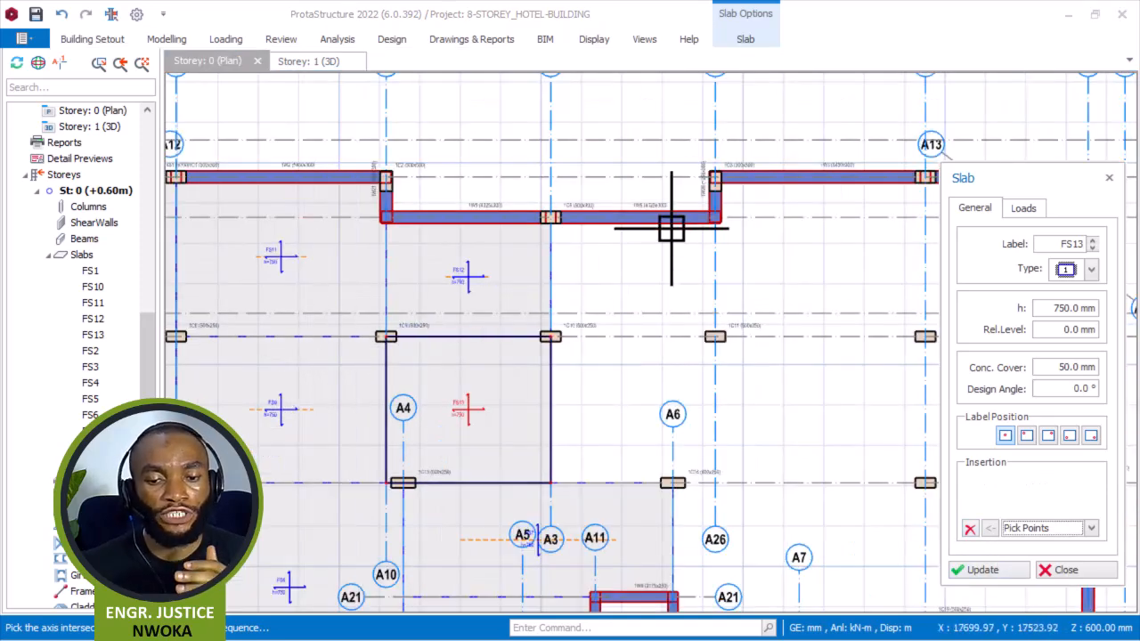
{"action": "scroll", "coordinate": [671, 232], "scroll_direction": "up", "scroll_amount": 2}
{"action": "scroll", "coordinate": [461, 216], "scroll_direction": "up", "scroll_amount": 2}
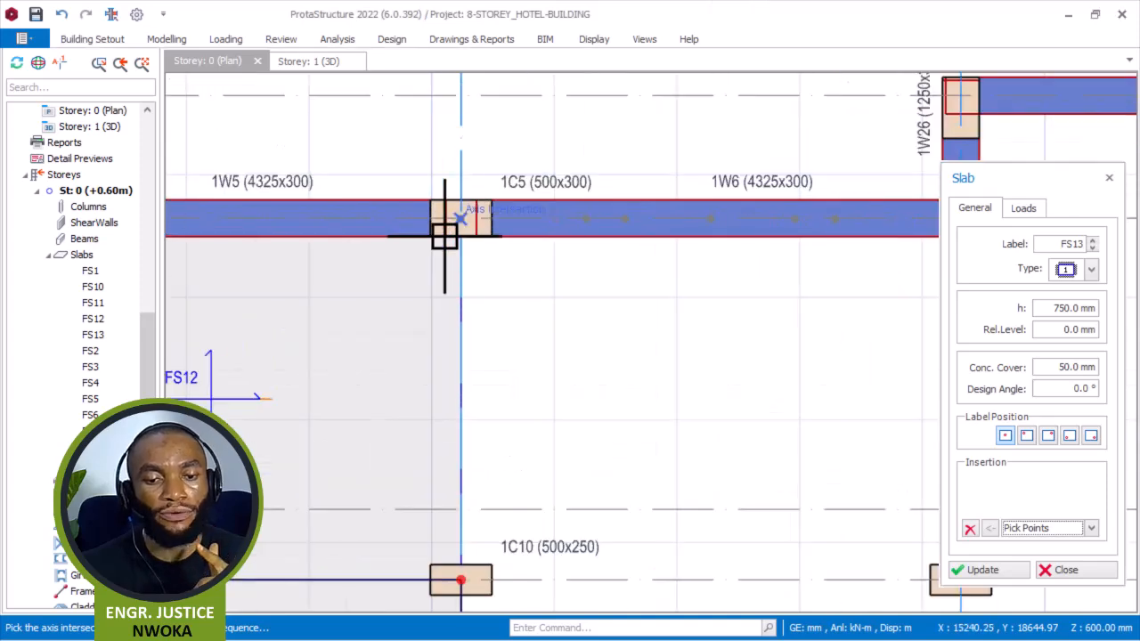
{"action": "scroll", "coordinate": [529, 287], "scroll_direction": "down", "scroll_amount": 2}
{"action": "scroll", "coordinate": [593, 257], "scroll_direction": "up", "scroll_amount": 2}
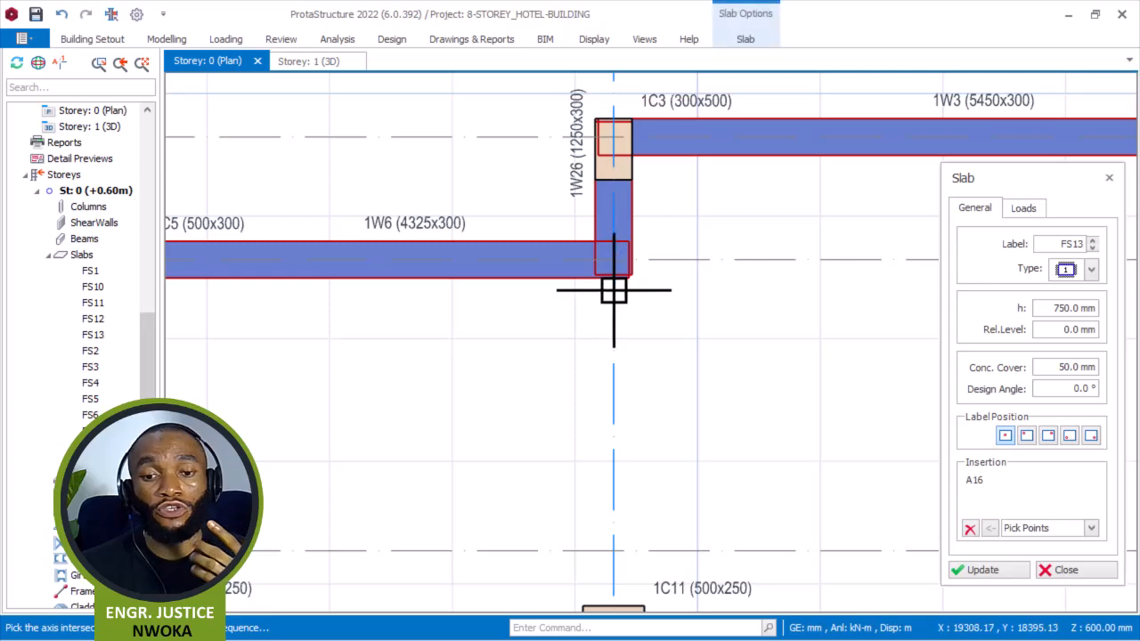
{"action": "scroll", "coordinate": [616, 289], "scroll_direction": "down", "scroll_amount": 2}
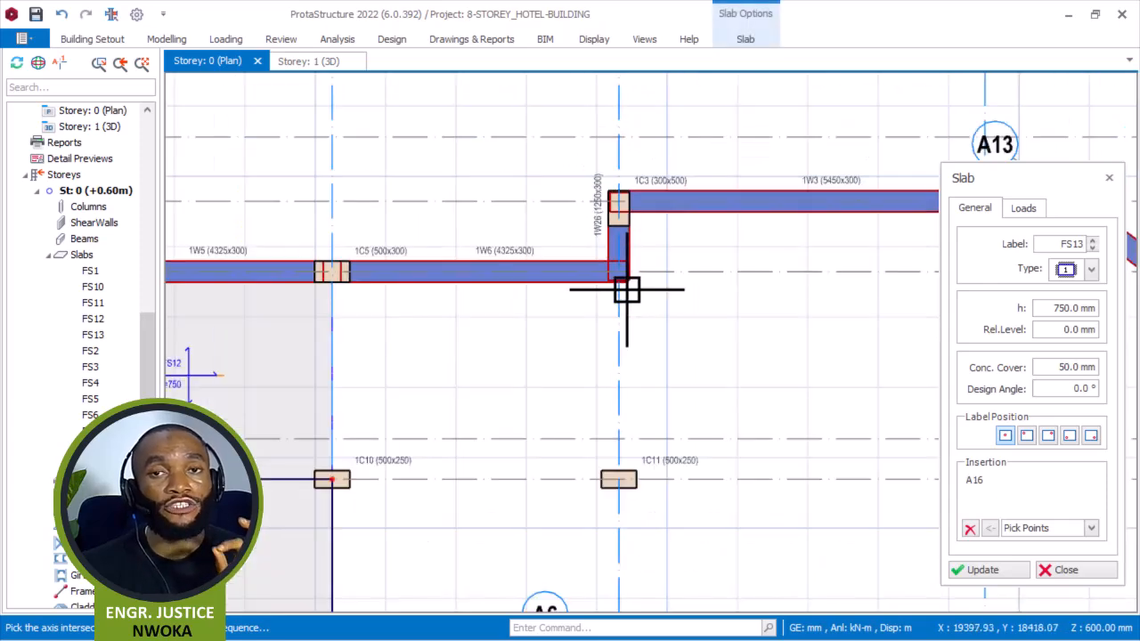
{"action": "scroll", "coordinate": [619, 479], "scroll_direction": "up", "scroll_amount": 2}
{"action": "left_click", "coordinate": [622, 479]}
{"action": "scroll", "coordinate": [624, 470], "scroll_direction": "down", "scroll_amount": 2}
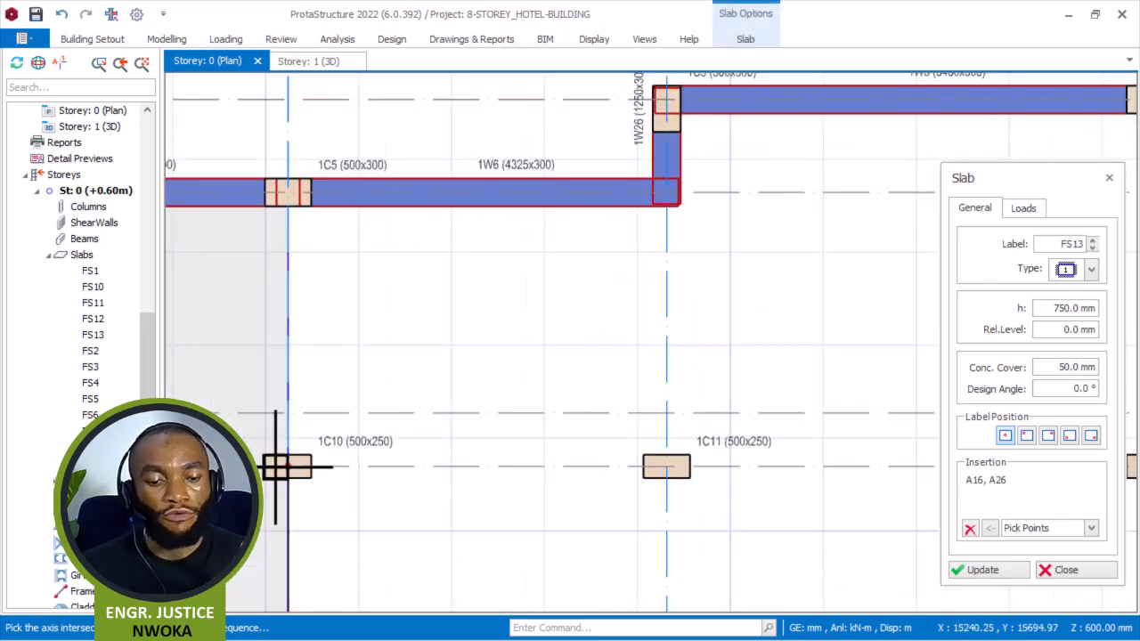
{"action": "scroll", "coordinate": [285, 466], "scroll_direction": "up", "scroll_amount": 2}
{"action": "left_click", "coordinate": [296, 465]}
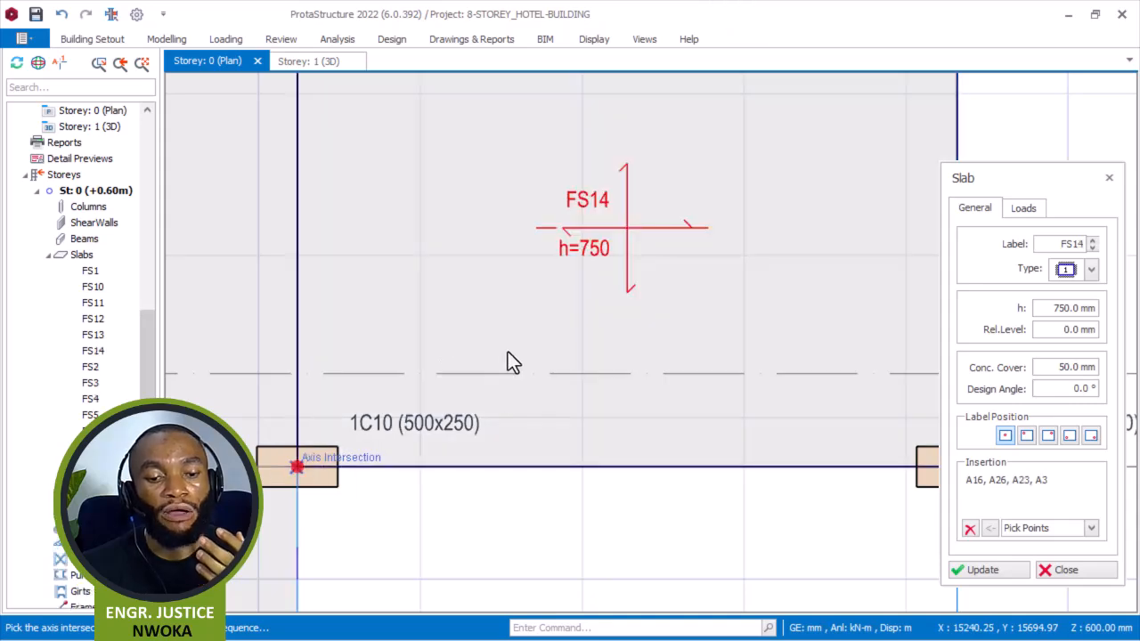
Draw a slab panel between axes A3 and A26 and axes A23 and A22, at columns 1C10, 1C11 and 1C16.
{"action": "scroll", "coordinate": [508, 348], "scroll_direction": "down", "scroll_amount": 3}
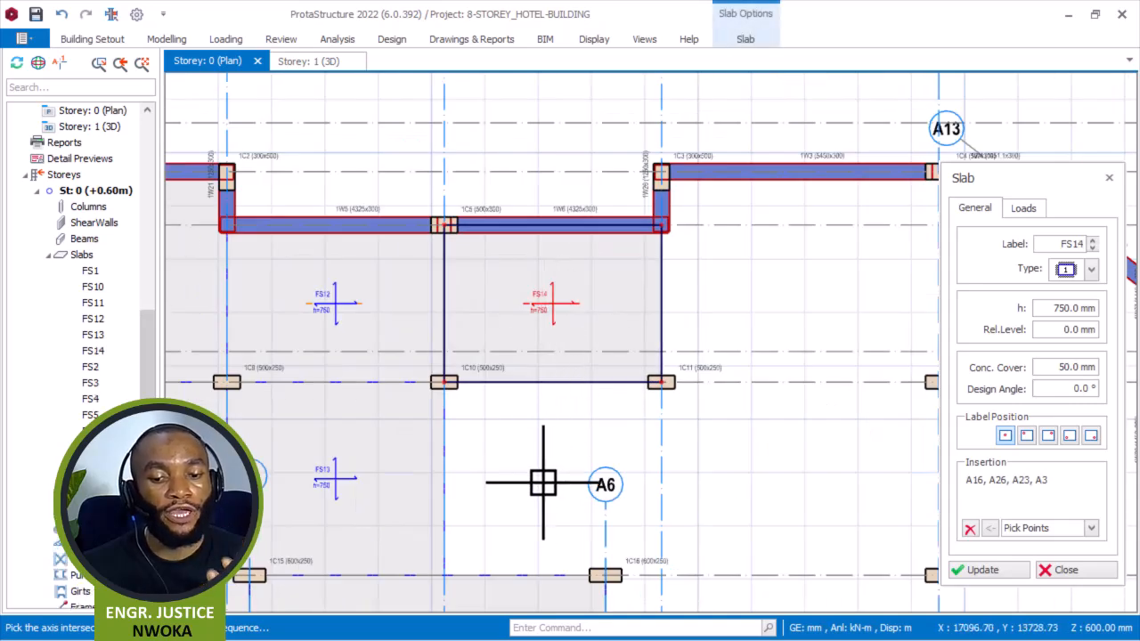
{"action": "middle_click_drag", "start_coordinate": [543, 486], "coordinate": [542, 450]}
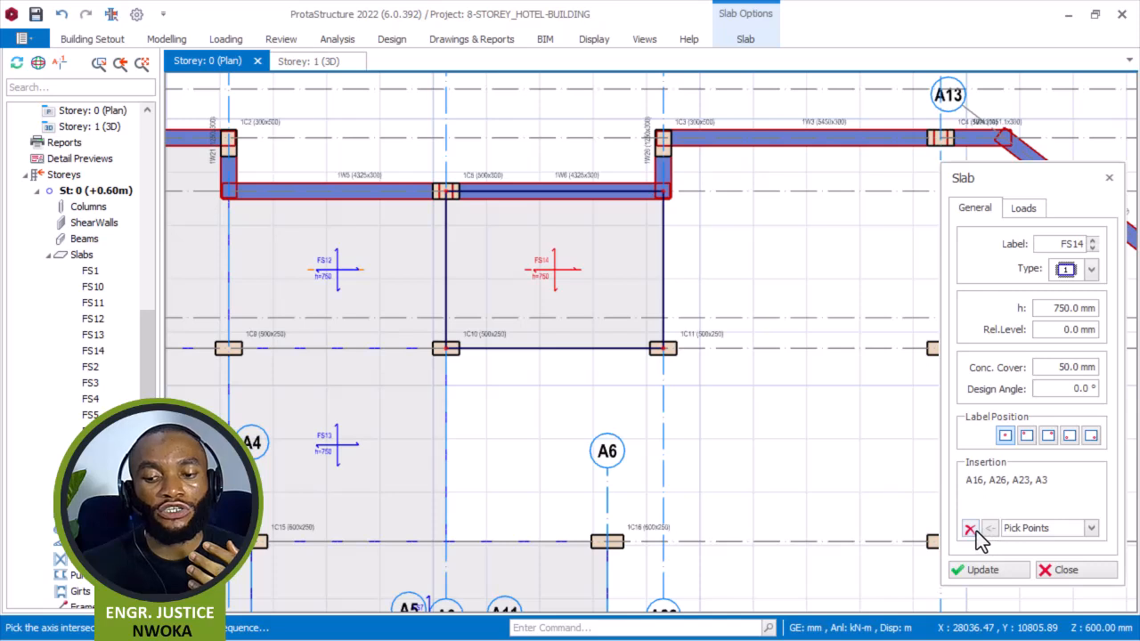
{"action": "left_click", "coordinate": [969, 529]}
{"action": "scroll", "coordinate": [445, 349], "scroll_direction": "up", "scroll_amount": 3}
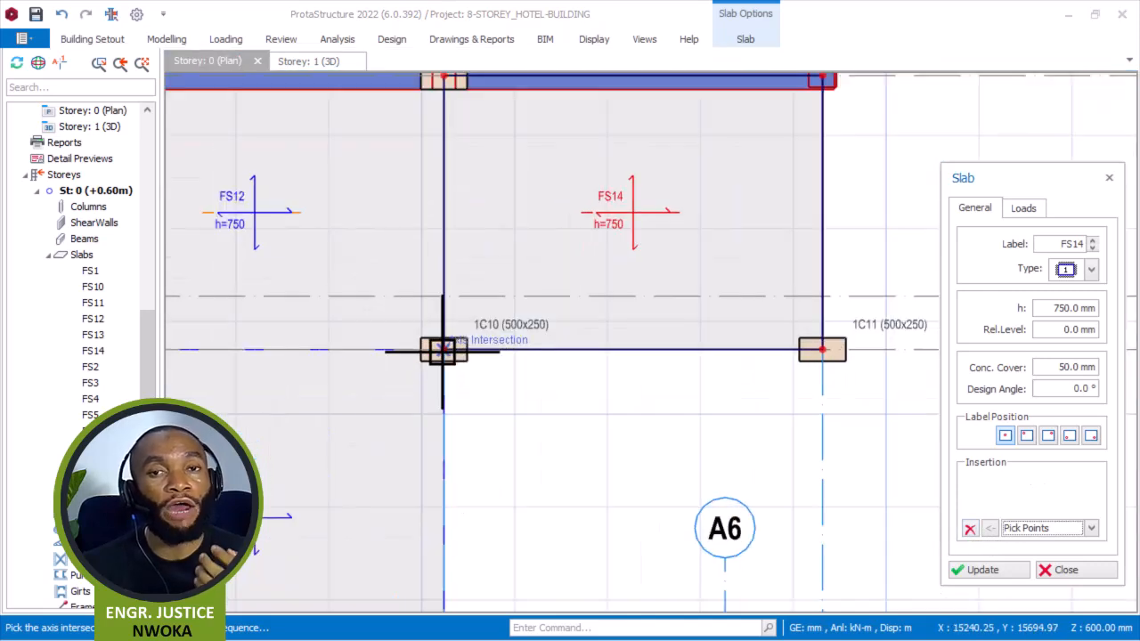
{"action": "left_click", "coordinate": [443, 352]}
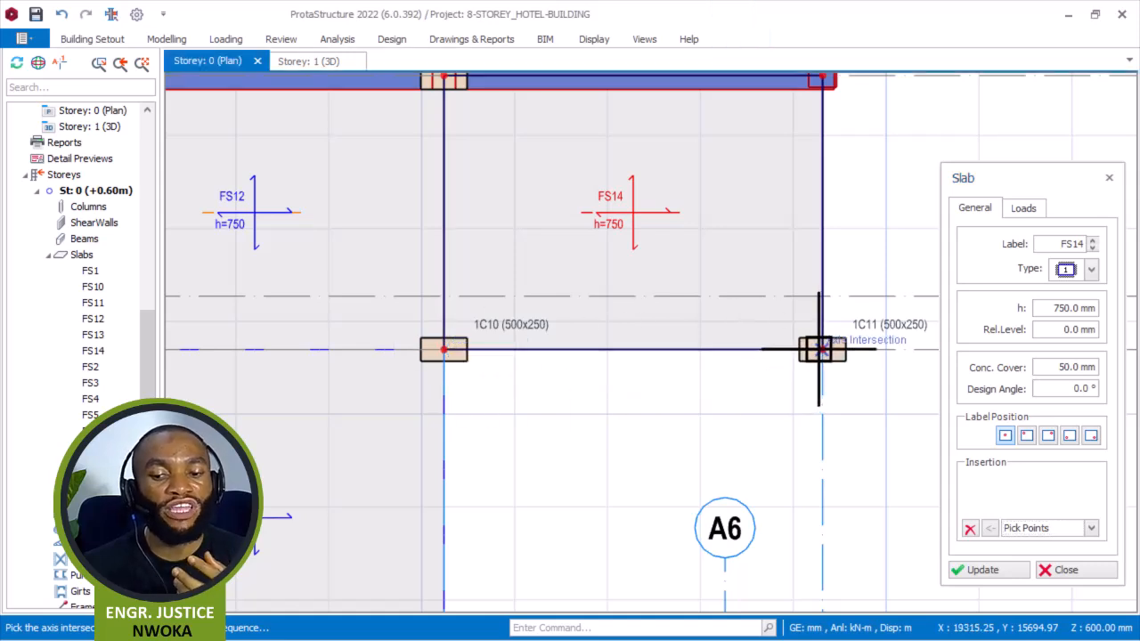
{"action": "scroll", "coordinate": [670, 350], "scroll_direction": "down", "scroll_amount": 2}
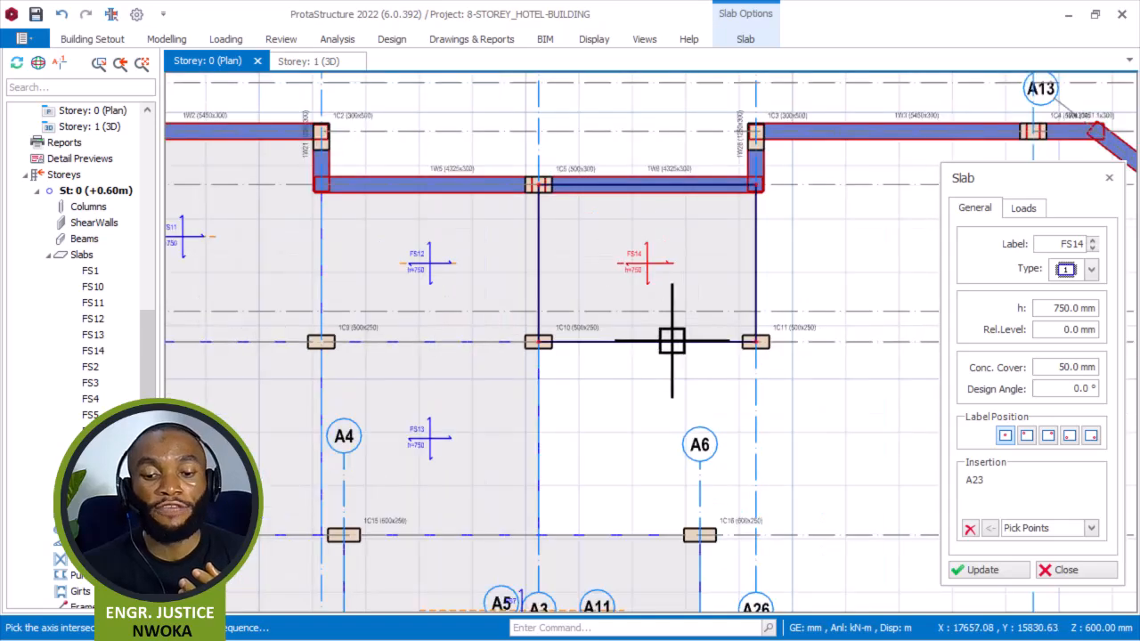
{"action": "scroll", "coordinate": [746, 530], "scroll_direction": "up", "scroll_amount": 2}
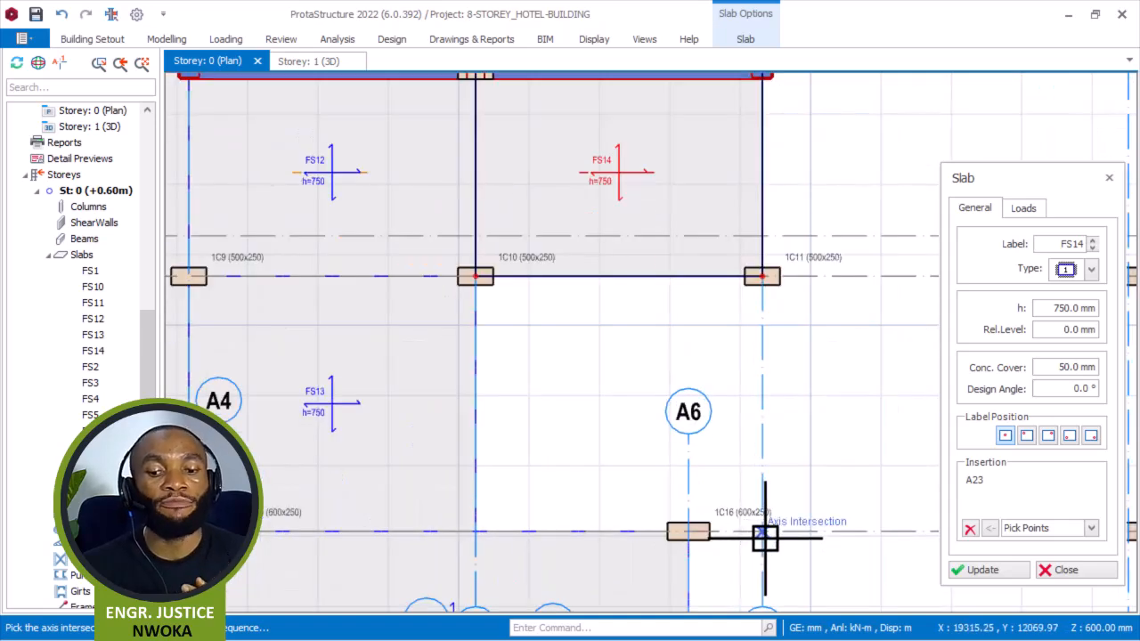
{"action": "left_click", "coordinate": [478, 532]}
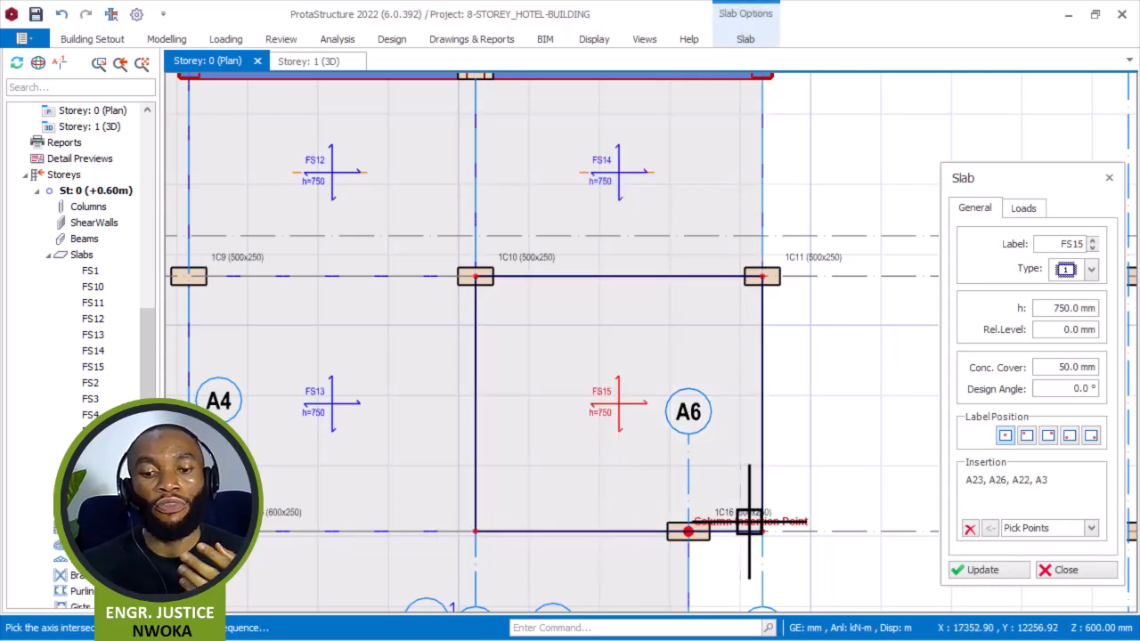
Draw a slab panel between axes A26 and A8 and axes A17 and A23, at columns 1C3, 1C4, 1C11 and 1C12.
{"action": "left_click", "coordinate": [972, 529]}
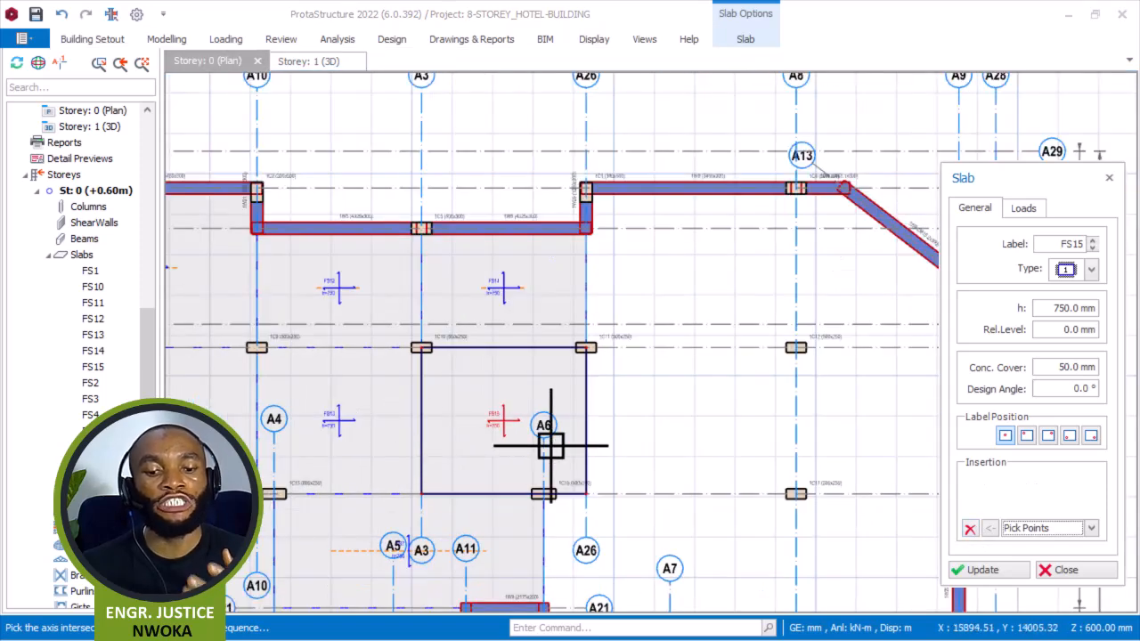
{"action": "scroll", "coordinate": [346, 445], "scroll_direction": "down", "scroll_amount": 2}
{"action": "middle_click_drag", "start_coordinate": [702, 334], "coordinate": [621, 370]}
{"action": "scroll", "coordinate": [728, 218], "scroll_direction": "up", "scroll_amount": 2}
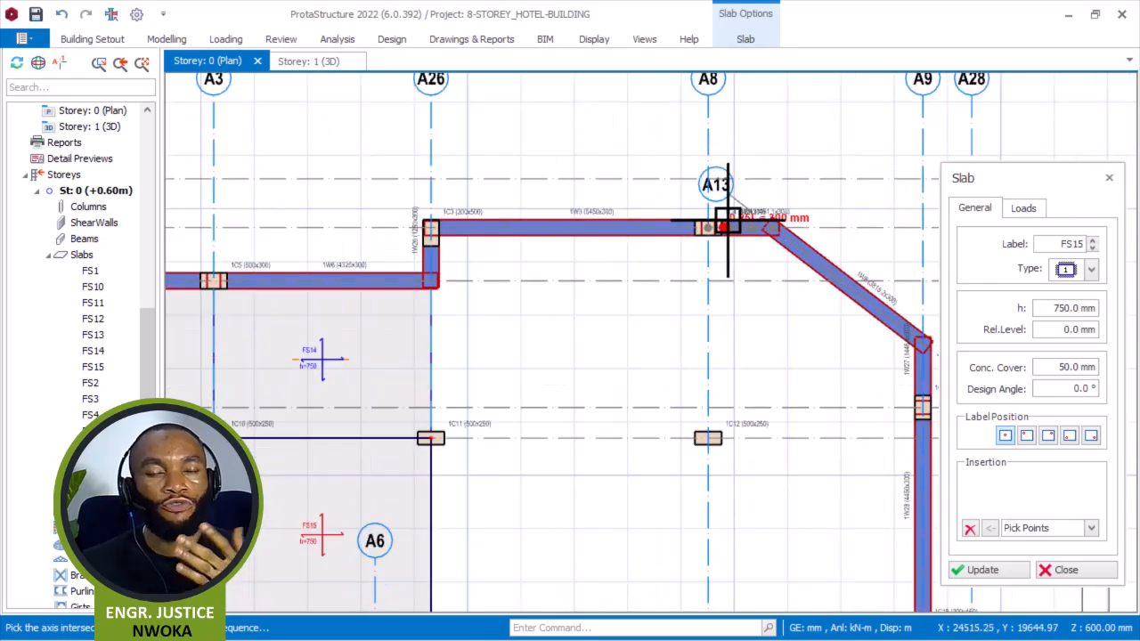
{"action": "scroll", "coordinate": [710, 233], "scroll_direction": "up", "scroll_amount": 1}
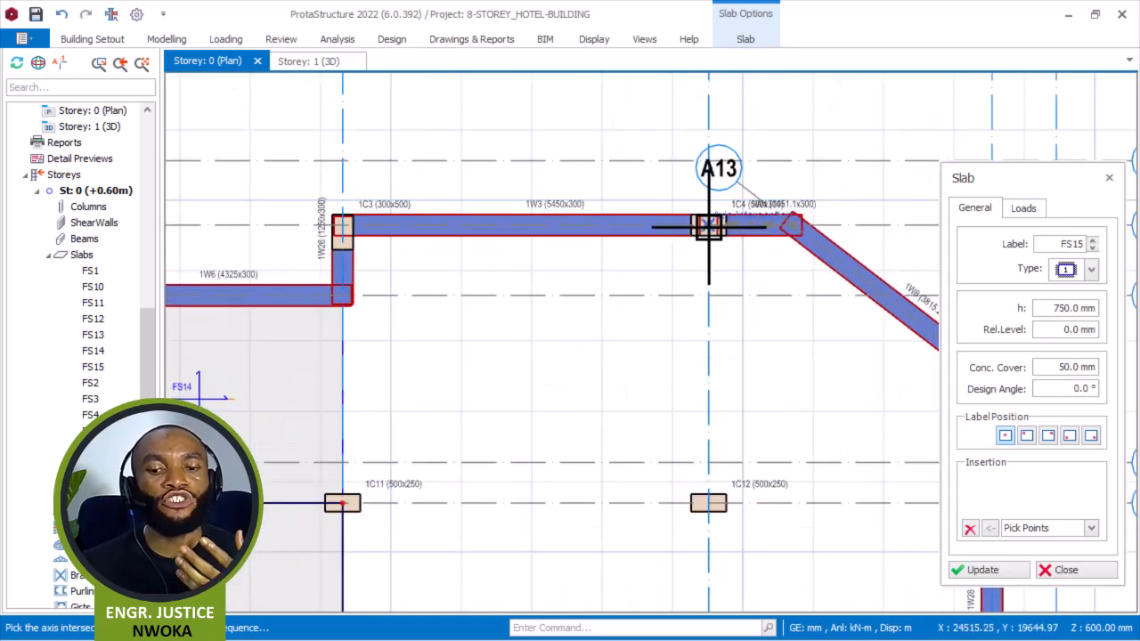
{"action": "left_click", "coordinate": [710, 504]}
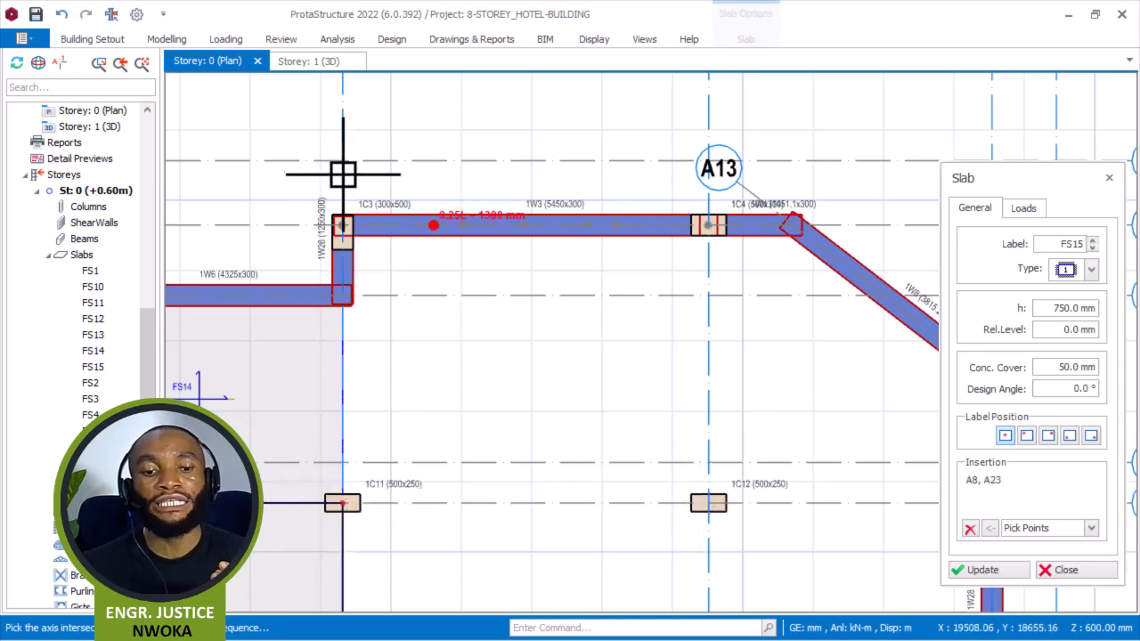
{"action": "scroll", "coordinate": [341, 220], "scroll_direction": "up", "scroll_amount": 2}
{"action": "left_click", "coordinate": [343, 230]}
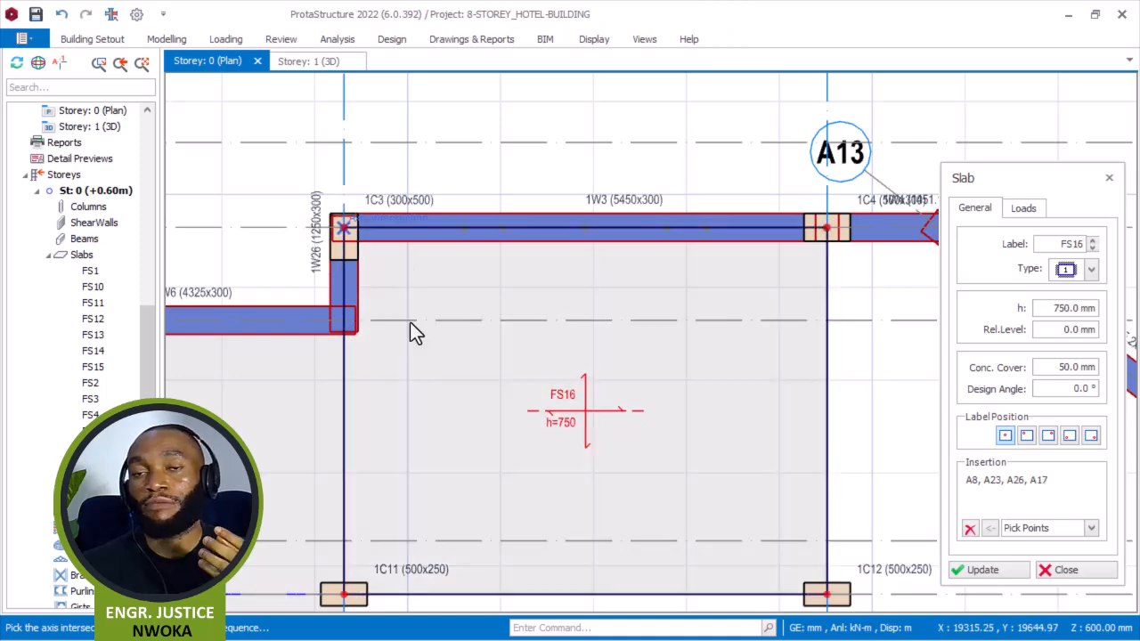
Begin a slab panel along angled wall 1W8, starting from the intersection of axes A8 and A17.
{"action": "scroll", "coordinate": [472, 316], "scroll_direction": "down", "scroll_amount": 3}
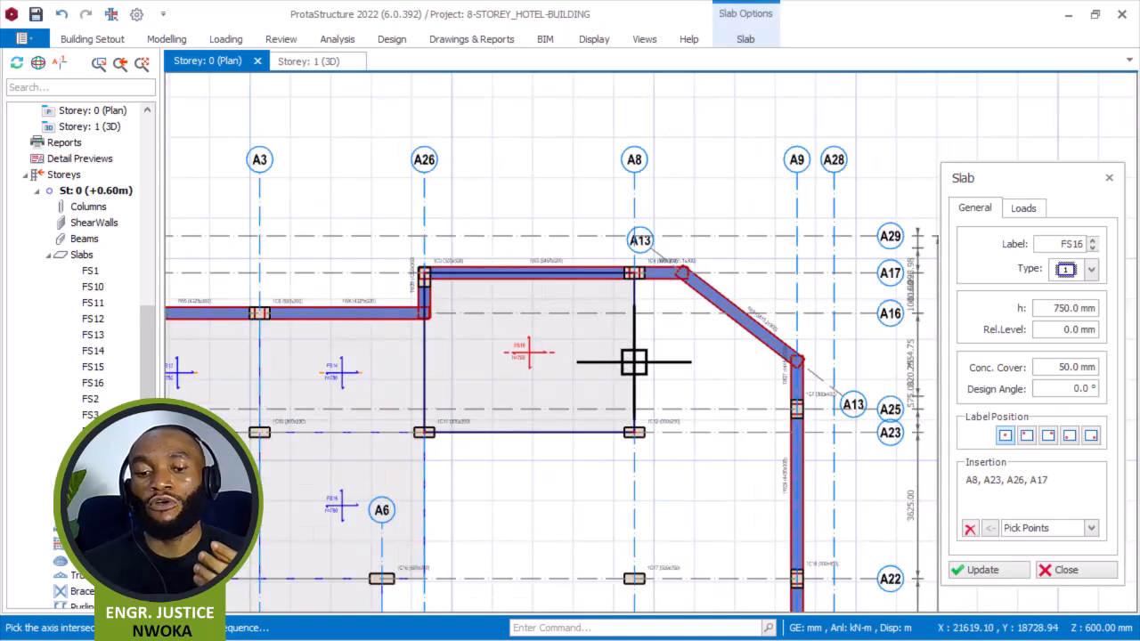
{"action": "left_click", "coordinate": [969, 532]}
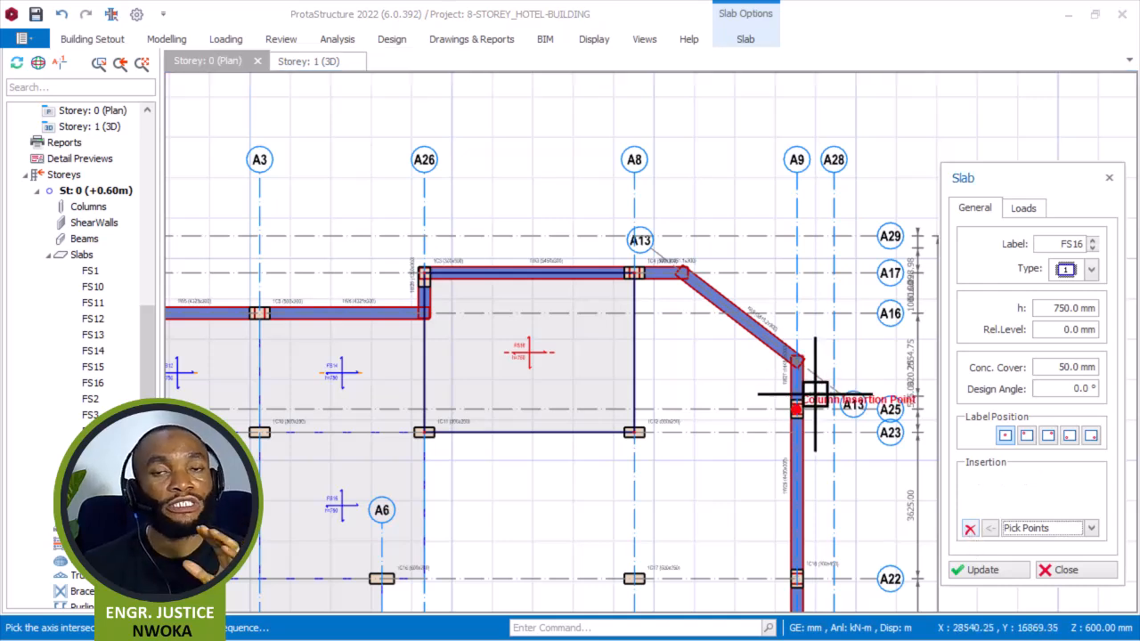
{"action": "scroll", "coordinate": [849, 377], "scroll_direction": "up", "scroll_amount": 1}
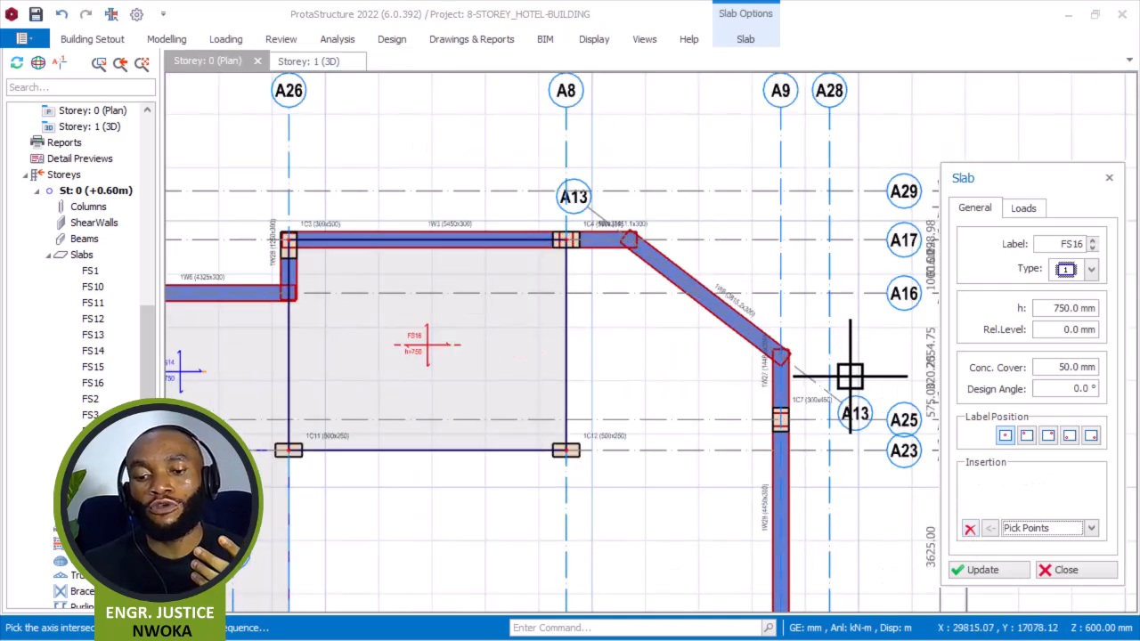
{"action": "middle_click_drag", "start_coordinate": [808, 356], "coordinate": [700, 356]}
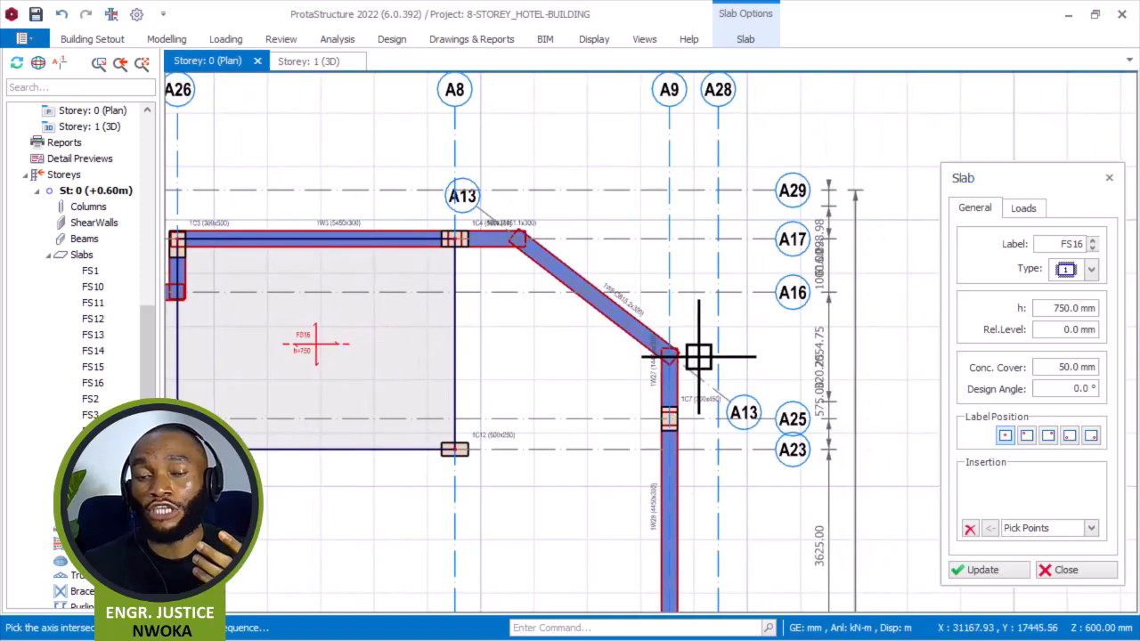
{"action": "scroll", "coordinate": [457, 265], "scroll_direction": "up", "scroll_amount": 2}
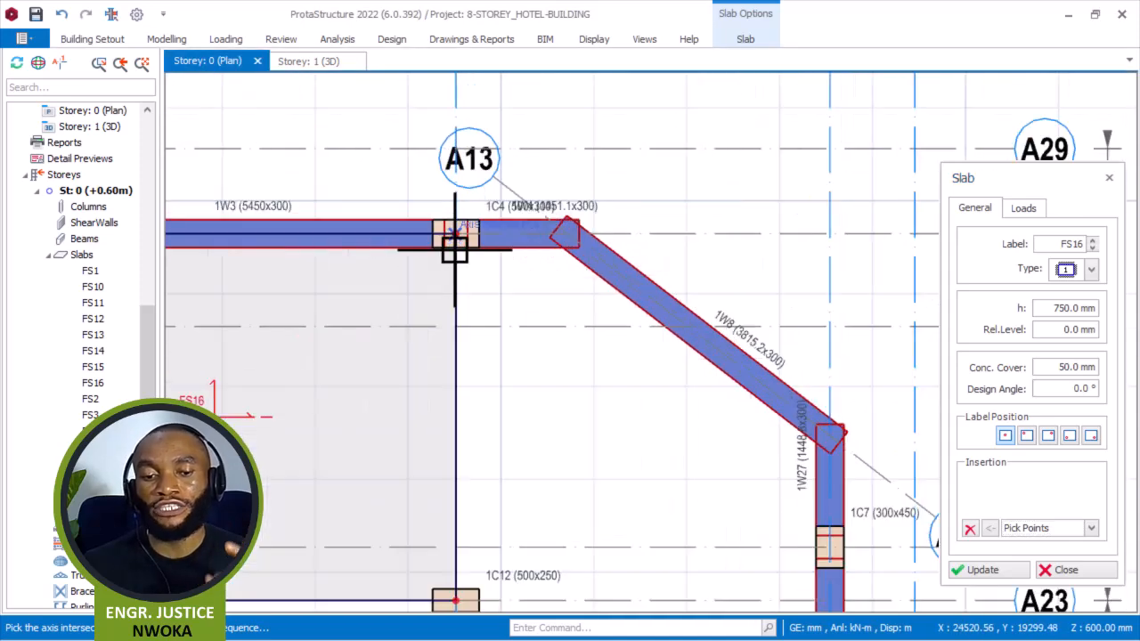
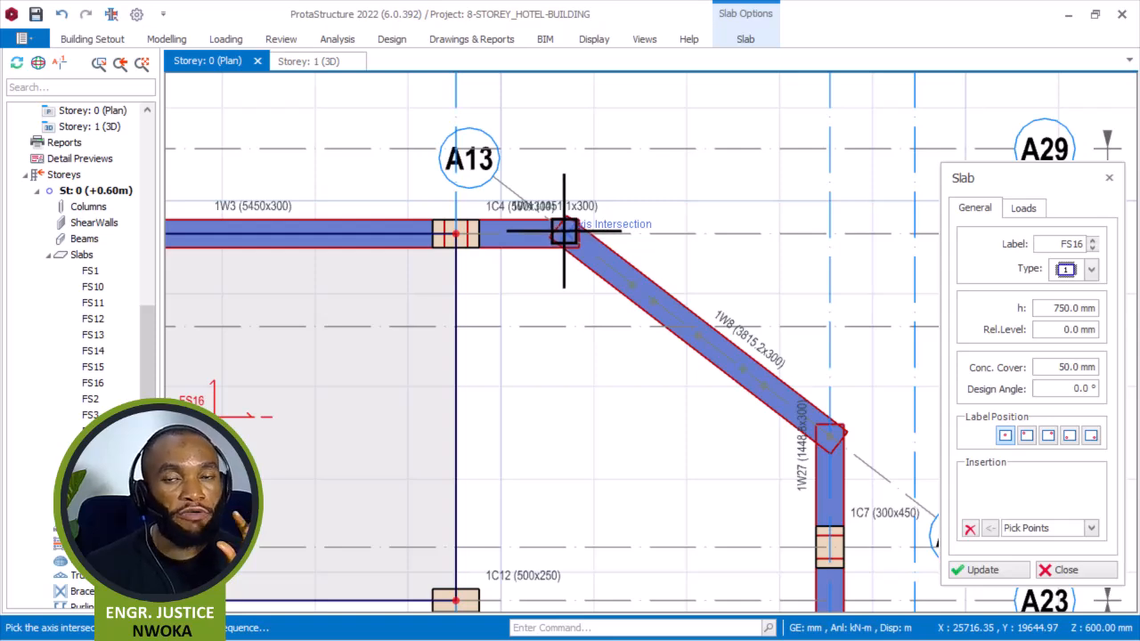
Complete the slab panel along angled wall 1W8 through the axis points A17, A13, A9, A23 and A8, then clear the point list.
{"action": "scroll", "coordinate": [563, 230], "scroll_direction": "up", "scroll_amount": 2}
{"action": "left_click", "coordinate": [568, 236]}
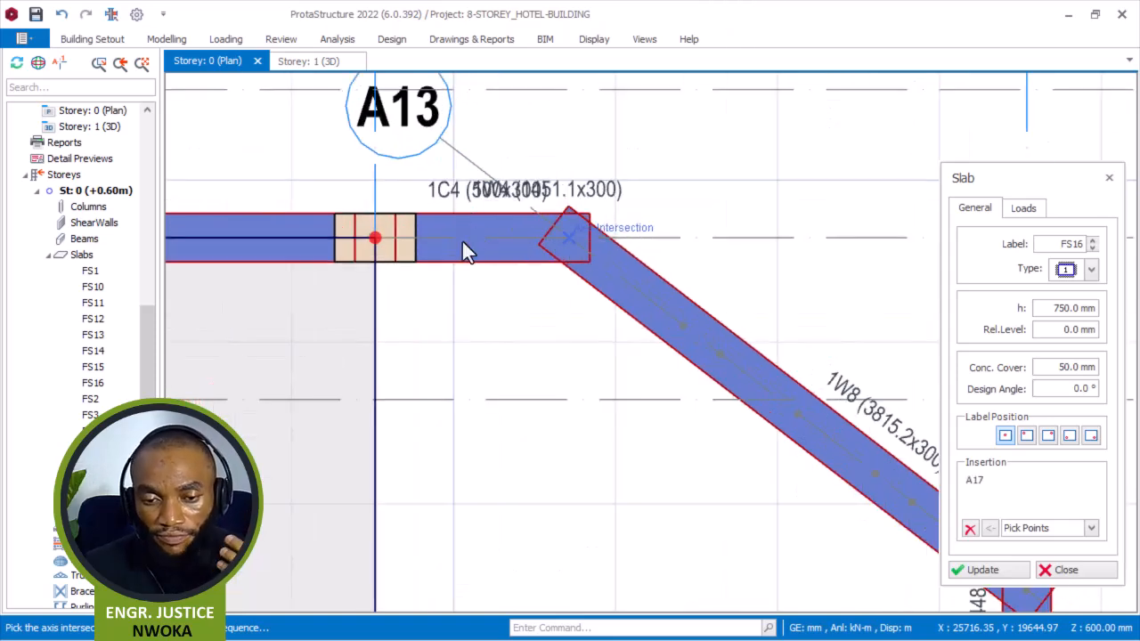
{"action": "scroll", "coordinate": [469, 237], "scroll_direction": "down", "scroll_amount": 2}
{"action": "scroll", "coordinate": [779, 434], "scroll_direction": "up", "scroll_amount": 1}
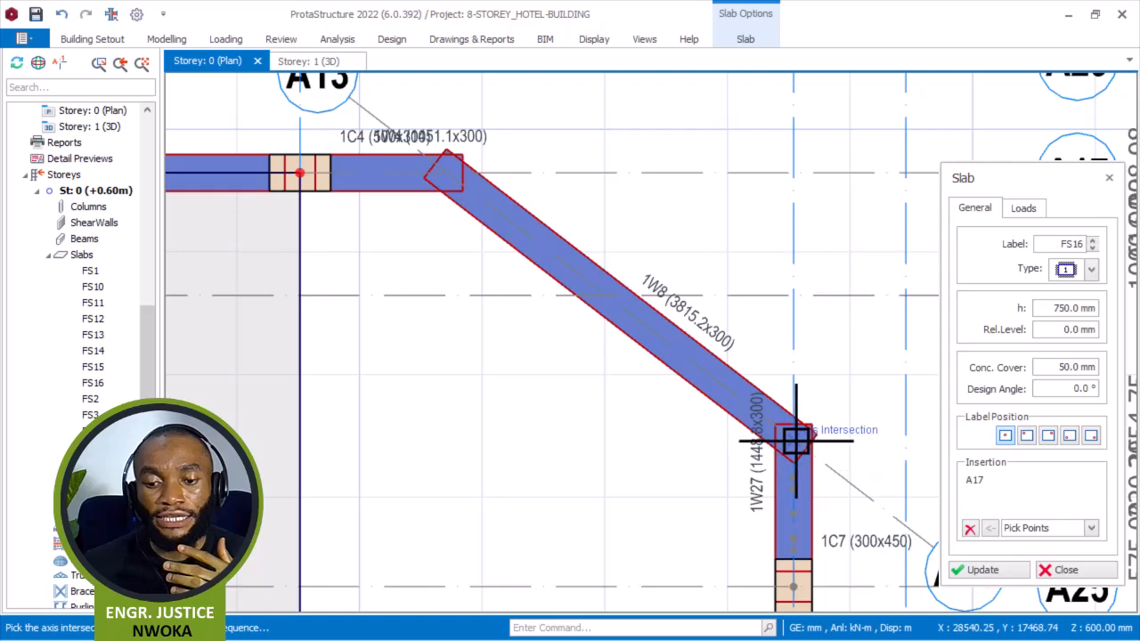
{"action": "left_click", "coordinate": [793, 587]}
{"action": "scroll", "coordinate": [789, 470], "scroll_direction": "down", "scroll_amount": 2}
{"action": "scroll", "coordinate": [781, 467], "scroll_direction": "up", "scroll_amount": 2}
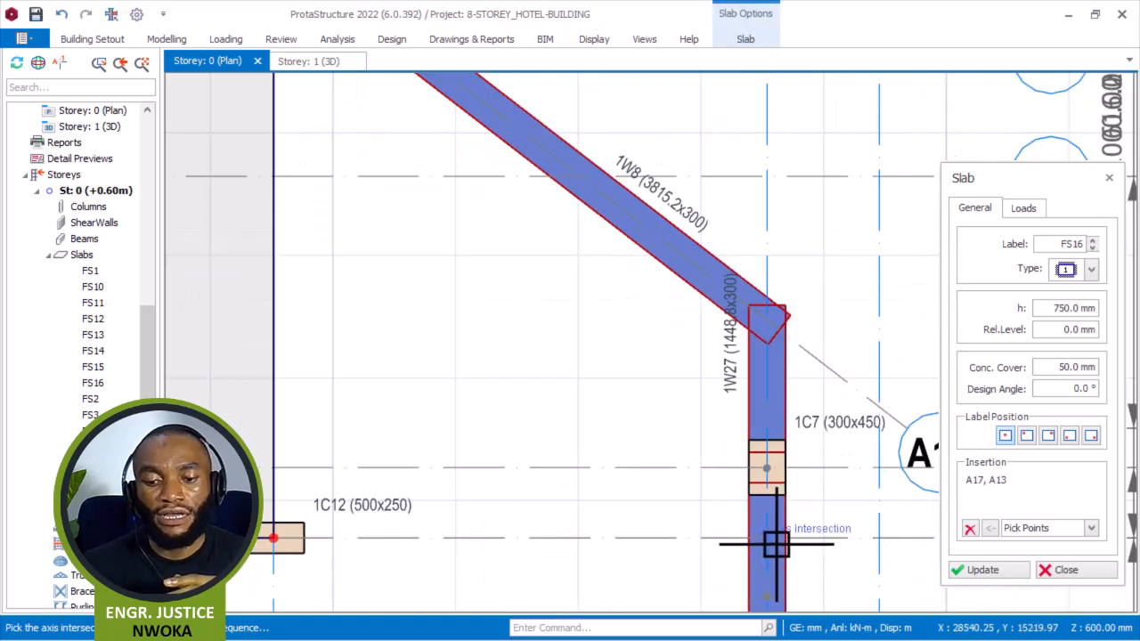
{"action": "left_click", "coordinate": [274, 538]}
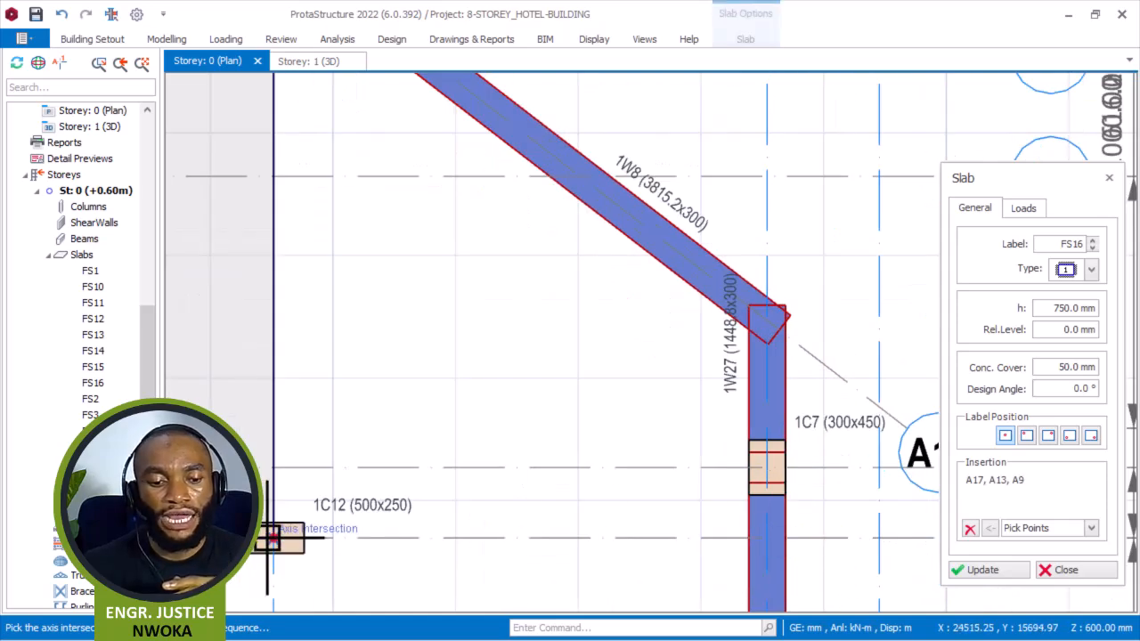
{"action": "left_click", "coordinate": [733, 335]}
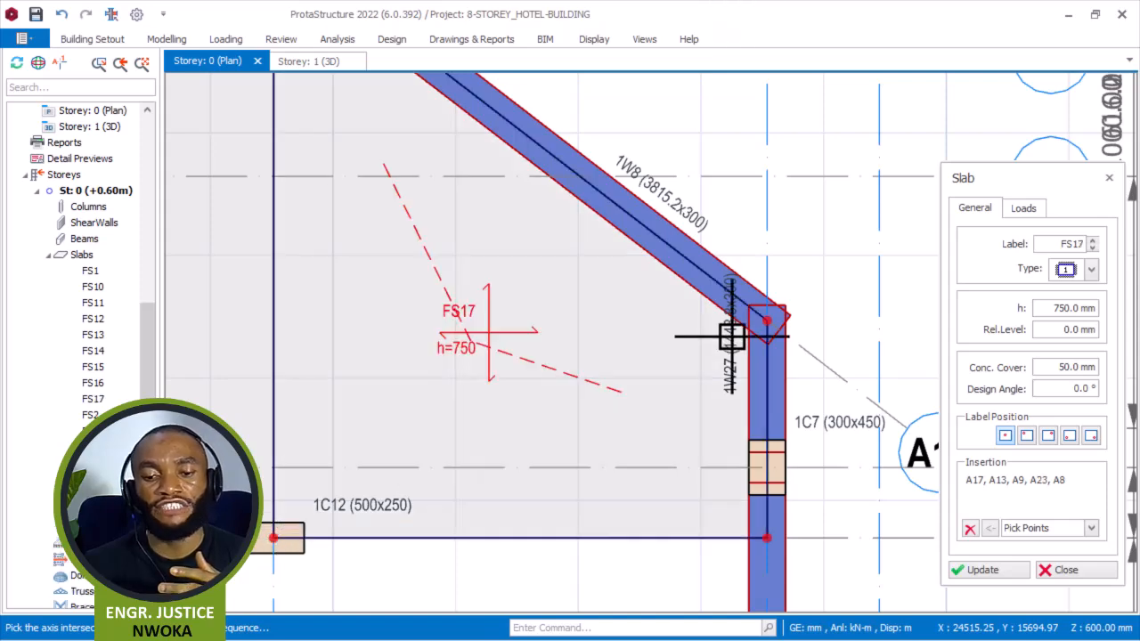
{"action": "left_click", "coordinate": [974, 532]}
Draw a slab panel between axes A26 and A8 and axes A23 and A22, at columns 1C11, 1C12, 1C16 and 1C17.
{"action": "scroll", "coordinate": [730, 317], "scroll_direction": "down", "scroll_amount": 5}
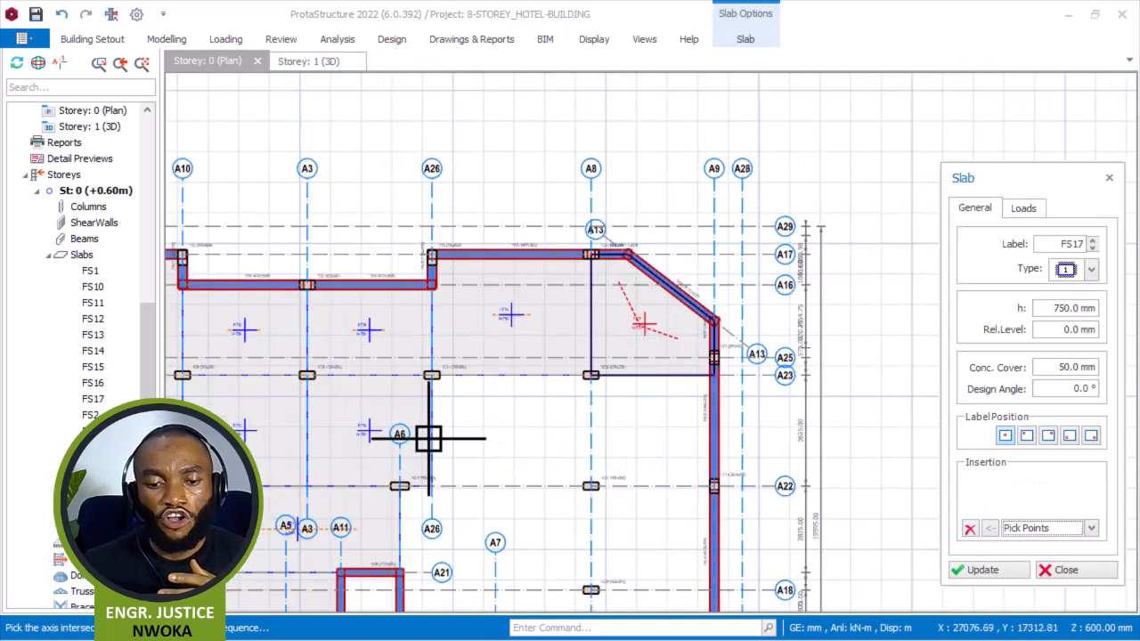
{"action": "scroll", "coordinate": [438, 348], "scroll_direction": "up", "scroll_amount": 4}
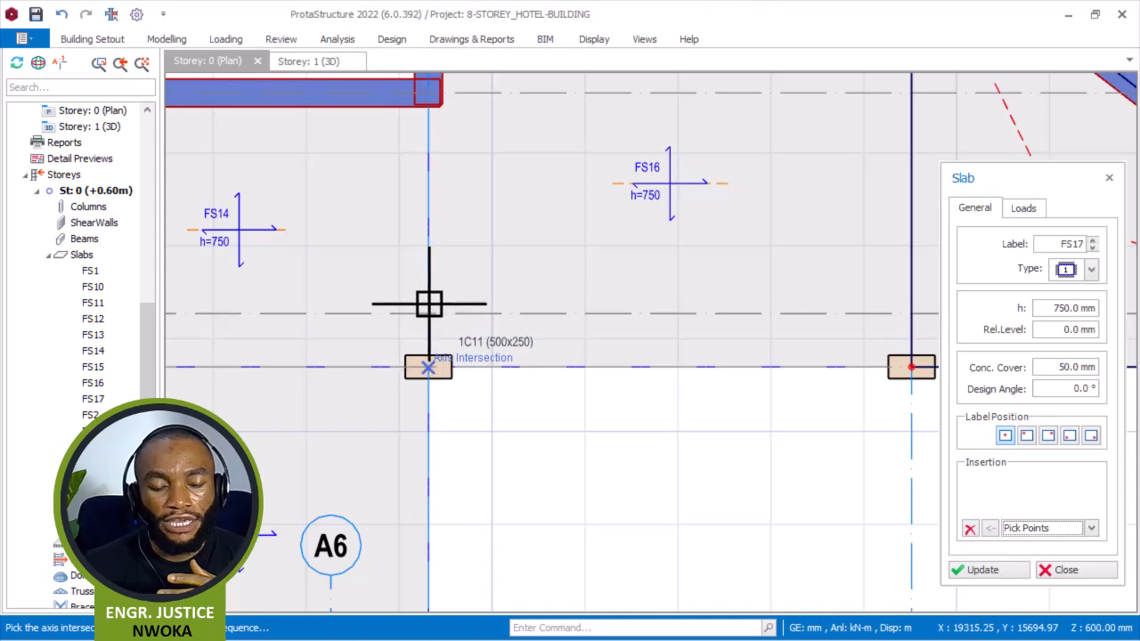
{"action": "scroll", "coordinate": [438, 407], "scroll_direction": "down", "scroll_amount": 3}
{"action": "left_click", "coordinate": [433, 449]}
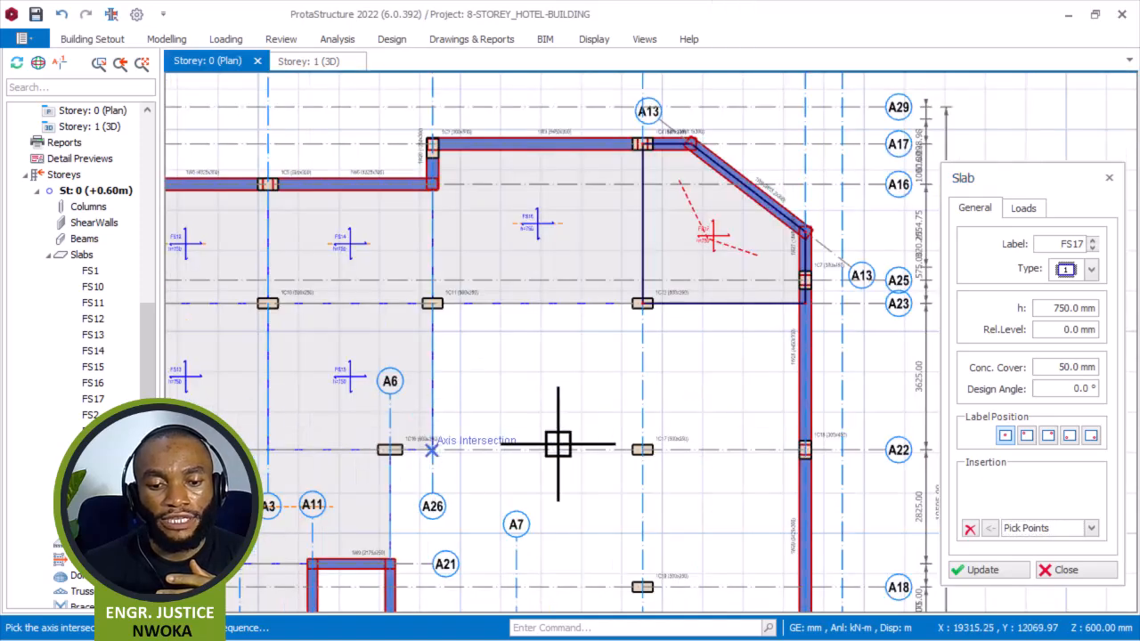
{"action": "scroll", "coordinate": [642, 448], "scroll_direction": "up", "scroll_amount": 3}
{"action": "left_click", "coordinate": [642, 449]}
{"action": "scroll", "coordinate": [642, 446], "scroll_direction": "down", "scroll_amount": 3}
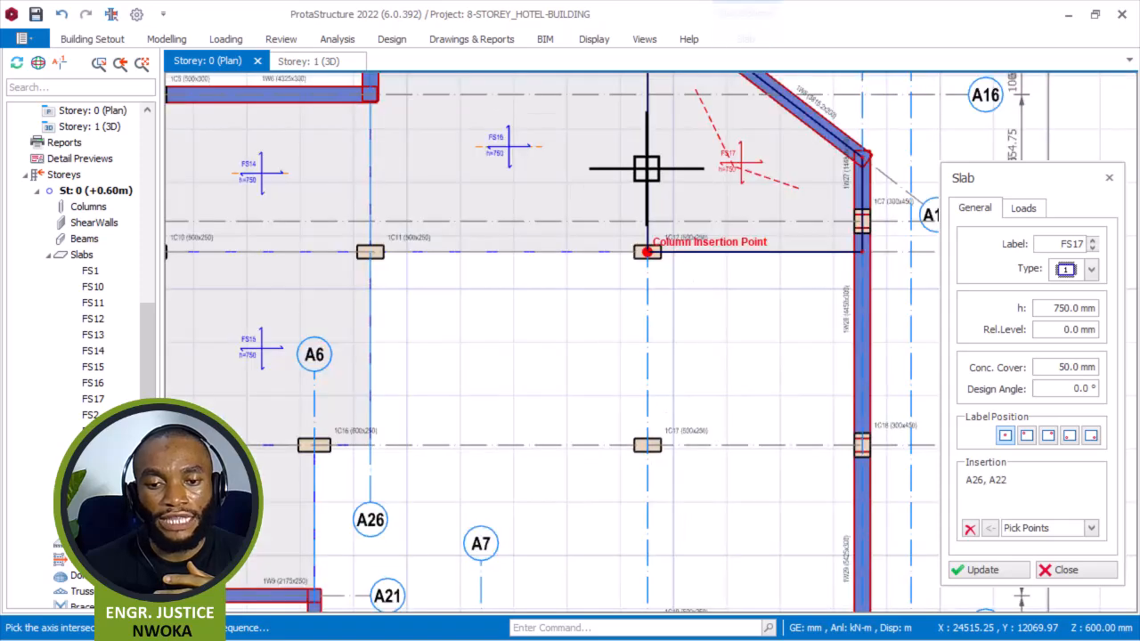
{"action": "scroll", "coordinate": [646, 248], "scroll_direction": "up", "scroll_amount": 3}
{"action": "scroll", "coordinate": [647, 250], "scroll_direction": "up", "scroll_amount": 1}
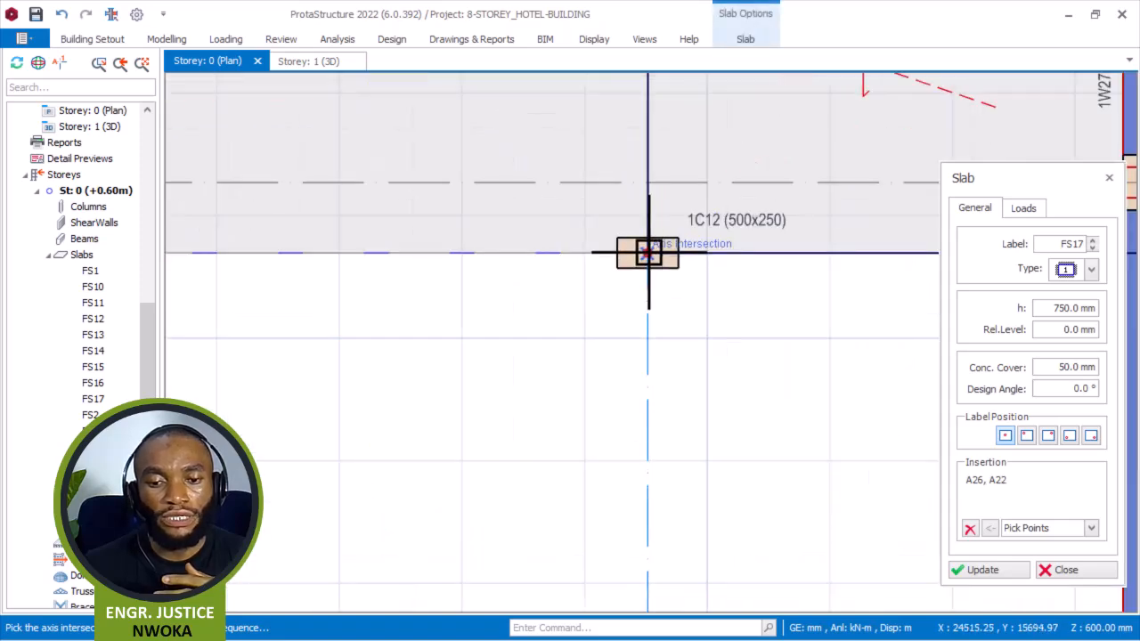
{"action": "left_click", "coordinate": [647, 254]}
{"action": "scroll", "coordinate": [508, 270], "scroll_direction": "down", "scroll_amount": 3}
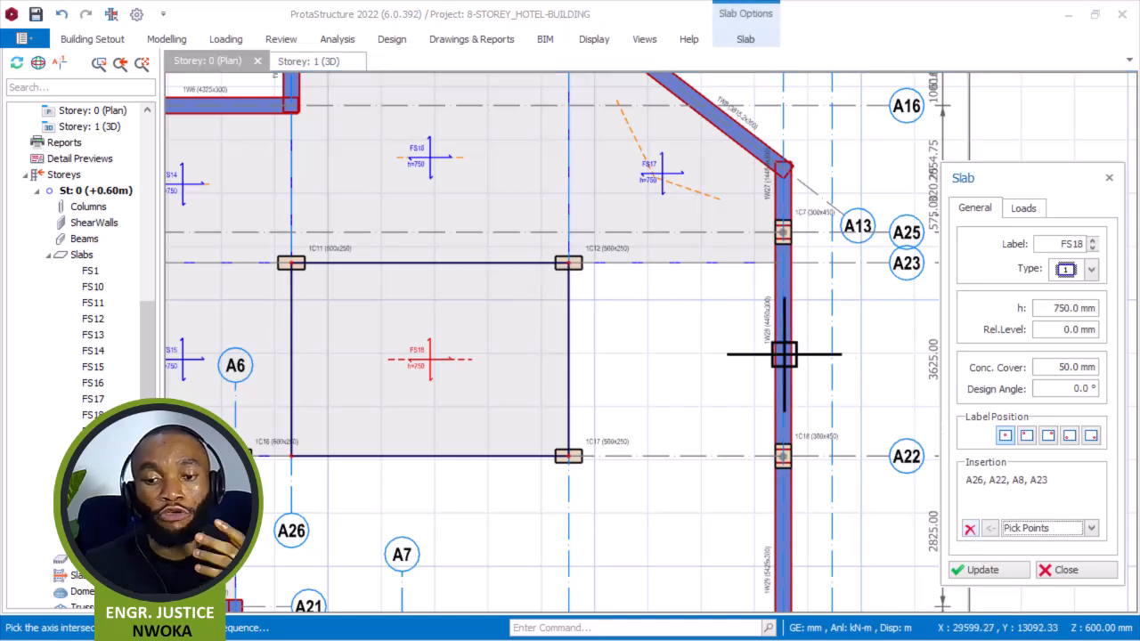
Draw a slab panel between axes A8 and A9 and axes A23 and A22 along wall 1W28, then clear the point list.
{"action": "scroll", "coordinate": [499, 241], "scroll_direction": "up", "scroll_amount": 2}
{"action": "scroll", "coordinate": [645, 296], "scroll_direction": "up", "scroll_amount": 1}
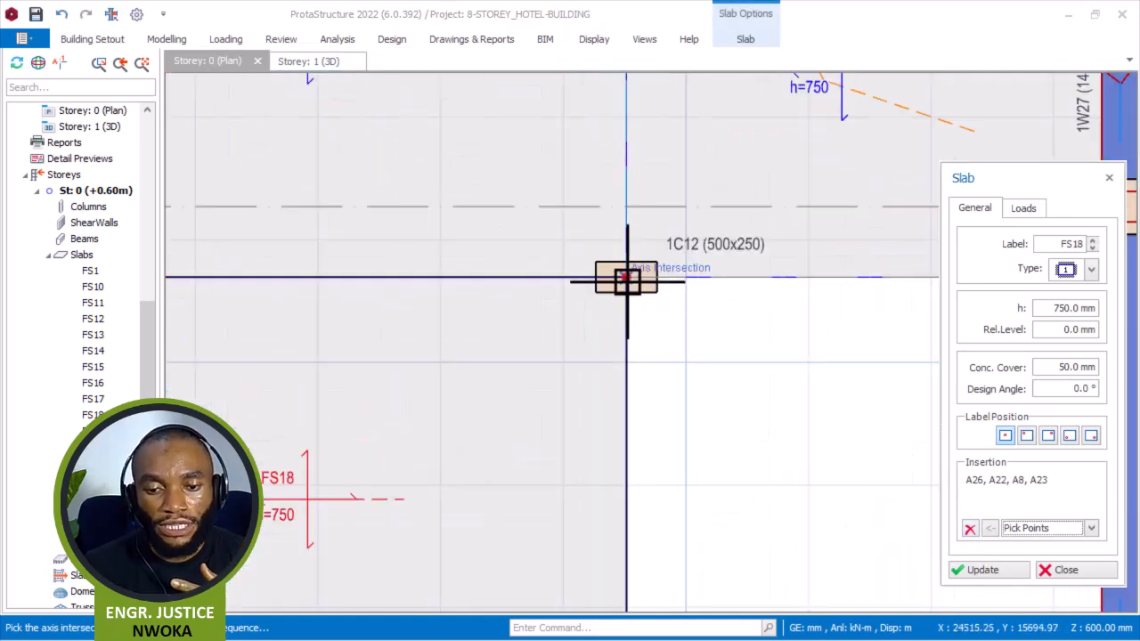
{"action": "left_click", "coordinate": [627, 282]}
{"action": "scroll", "coordinate": [501, 287], "scroll_direction": "down", "scroll_amount": 3}
{"action": "scroll", "coordinate": [545, 471], "scroll_direction": "up", "scroll_amount": 3}
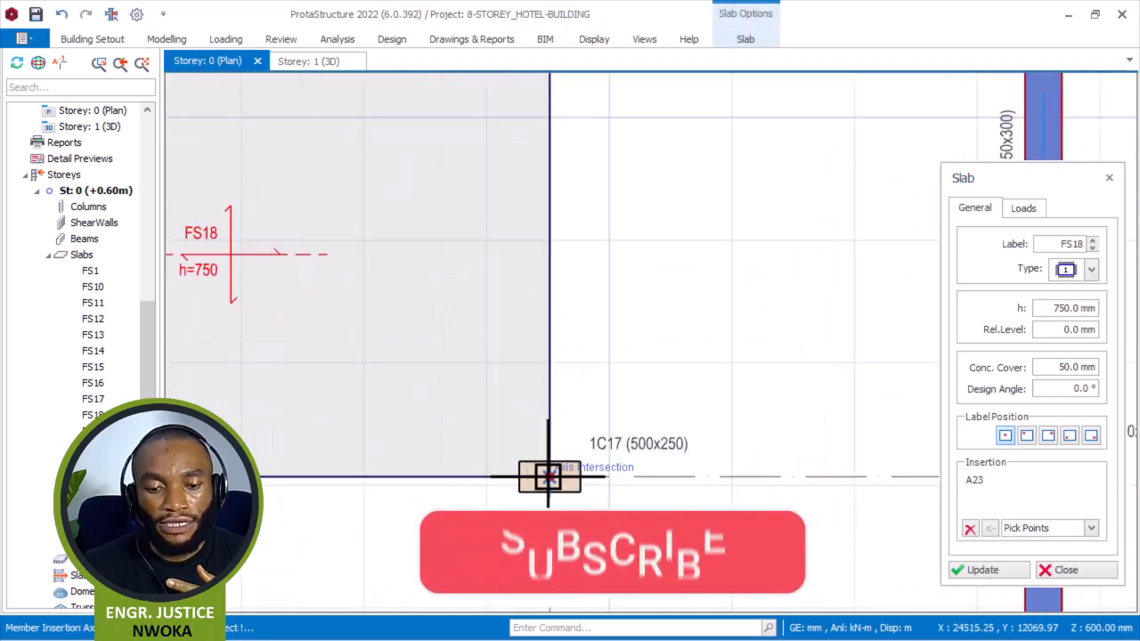
{"action": "left_click", "coordinate": [547, 477]}
{"action": "scroll", "coordinate": [407, 371], "scroll_direction": "down", "scroll_amount": 4}
{"action": "scroll", "coordinate": [628, 412], "scroll_direction": "up", "scroll_amount": 3}
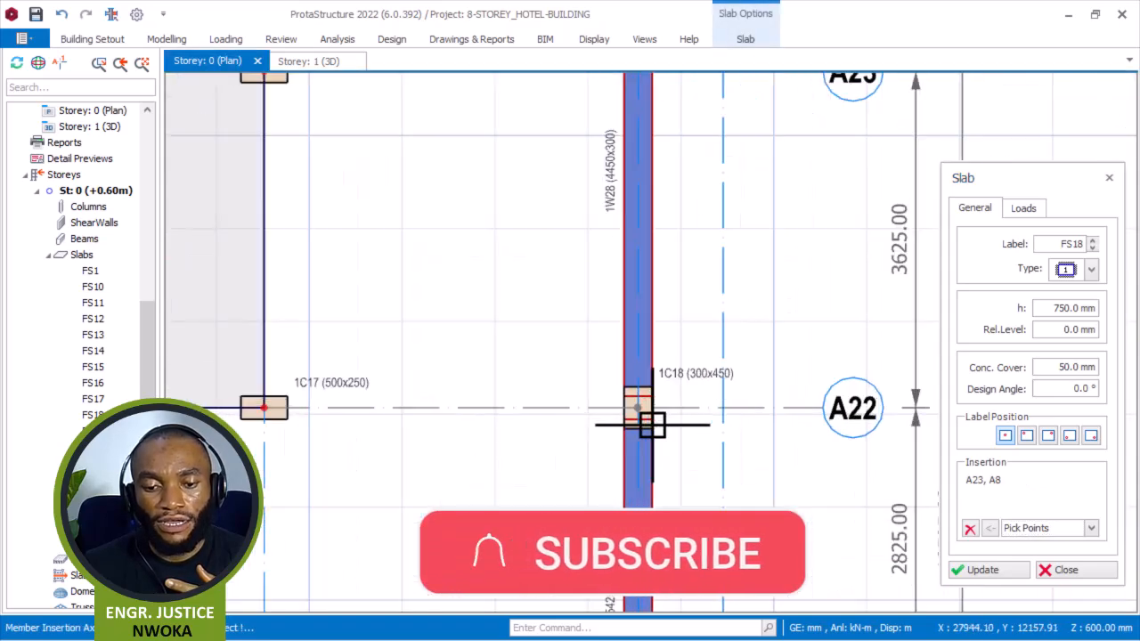
{"action": "left_click", "coordinate": [636, 409]}
{"action": "scroll", "coordinate": [590, 445], "scroll_direction": "down", "scroll_amount": 3}
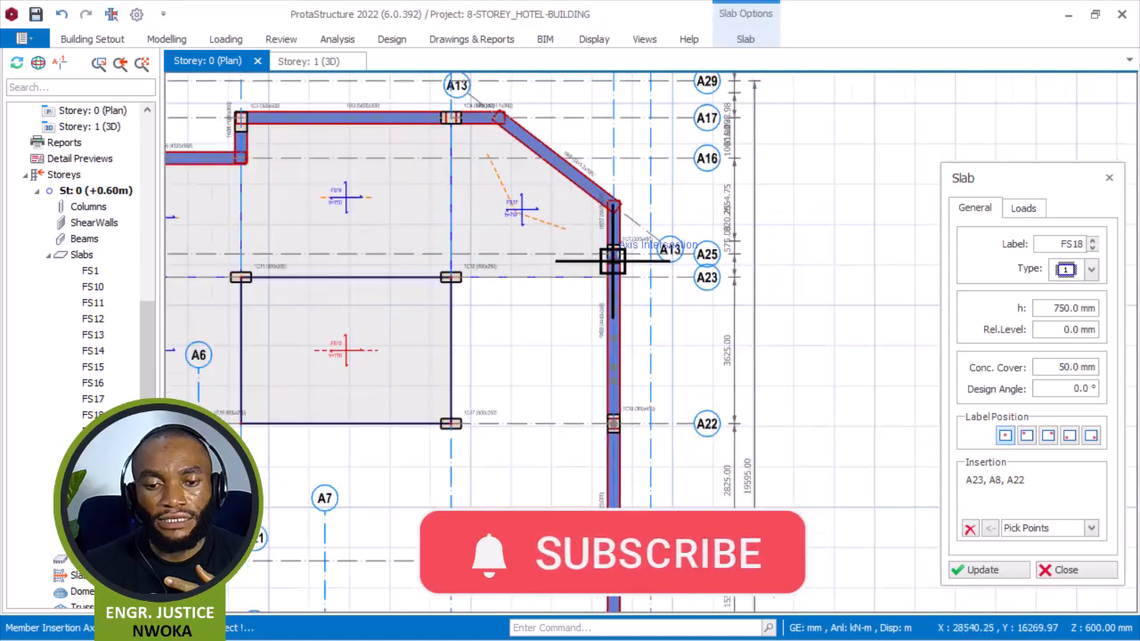
{"action": "scroll", "coordinate": [612, 261], "scroll_direction": "up", "scroll_amount": 3}
{"action": "left_click", "coordinate": [614, 283]}
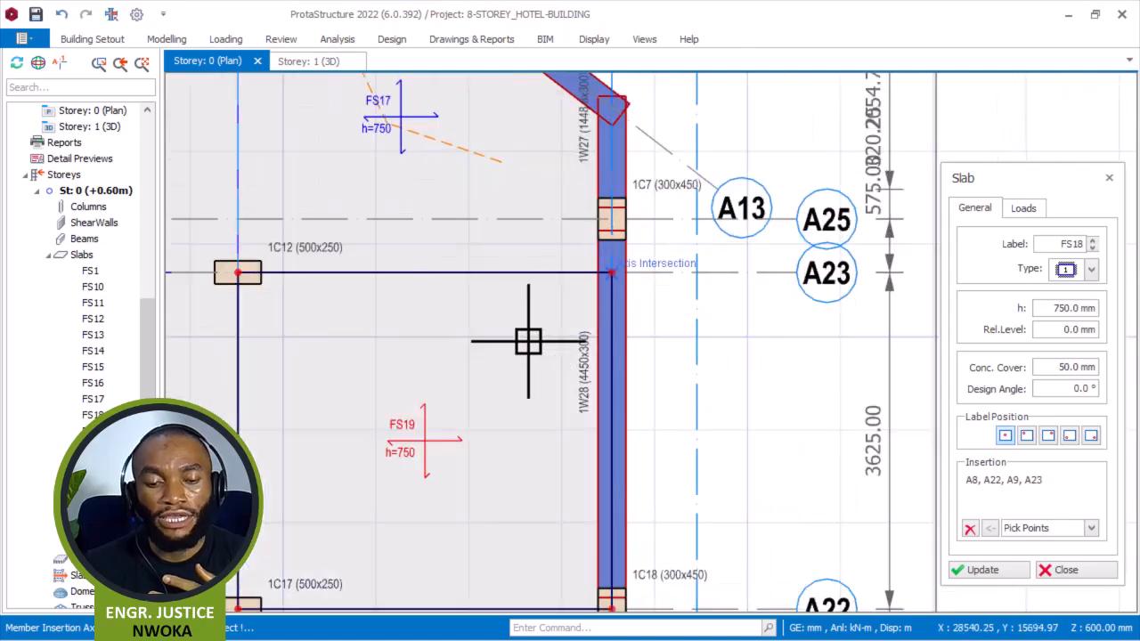
{"action": "scroll", "coordinate": [605, 272], "scroll_direction": "down", "scroll_amount": 4}
{"action": "scroll", "coordinate": [507, 437], "scroll_direction": "up", "scroll_amount": 2}
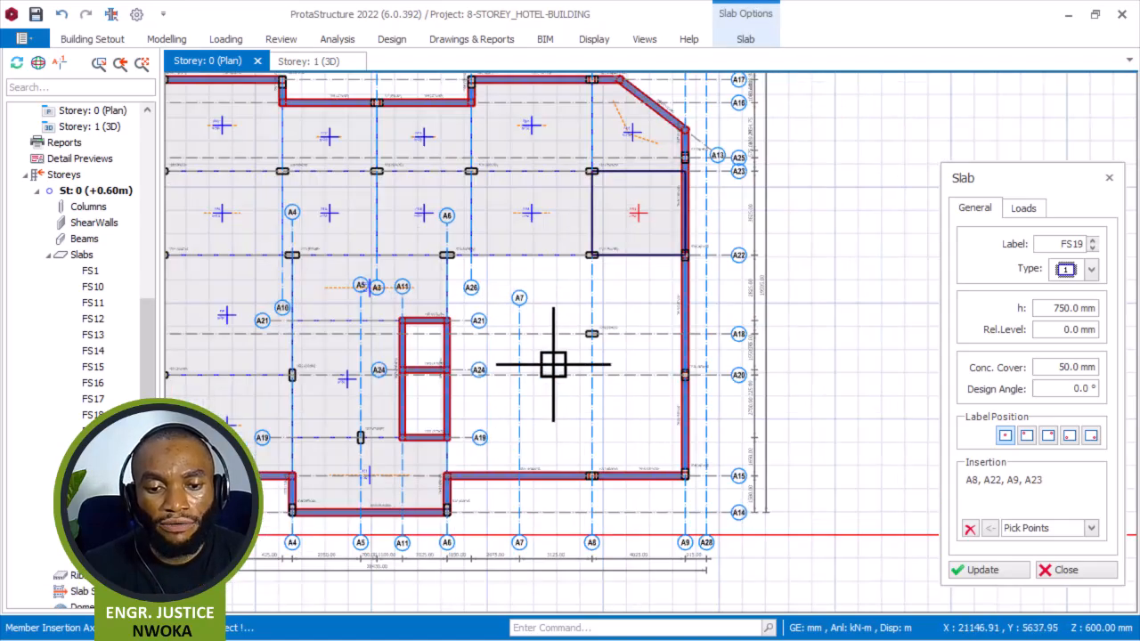
{"action": "left_click", "coordinate": [969, 529]}
Draw a slab panel between axes A6 and A8 and axes A22 and A18, at columns 1C16, 1C17 and 1C19.
{"action": "scroll", "coordinate": [539, 298], "scroll_direction": "up", "scroll_amount": 3}
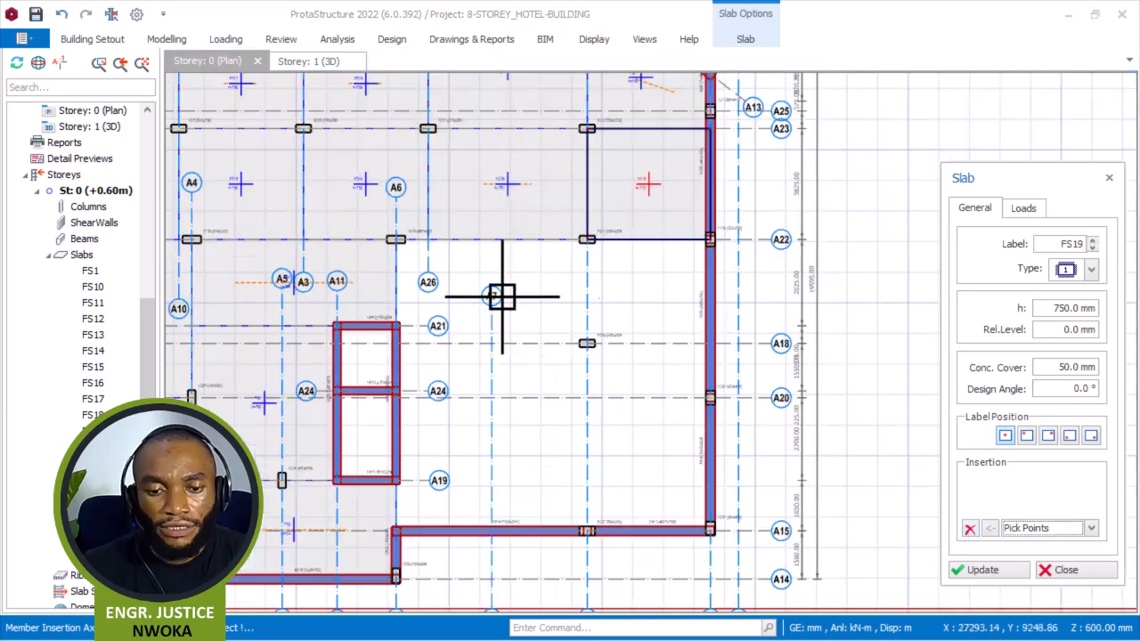
{"action": "left_click", "coordinate": [382, 195]}
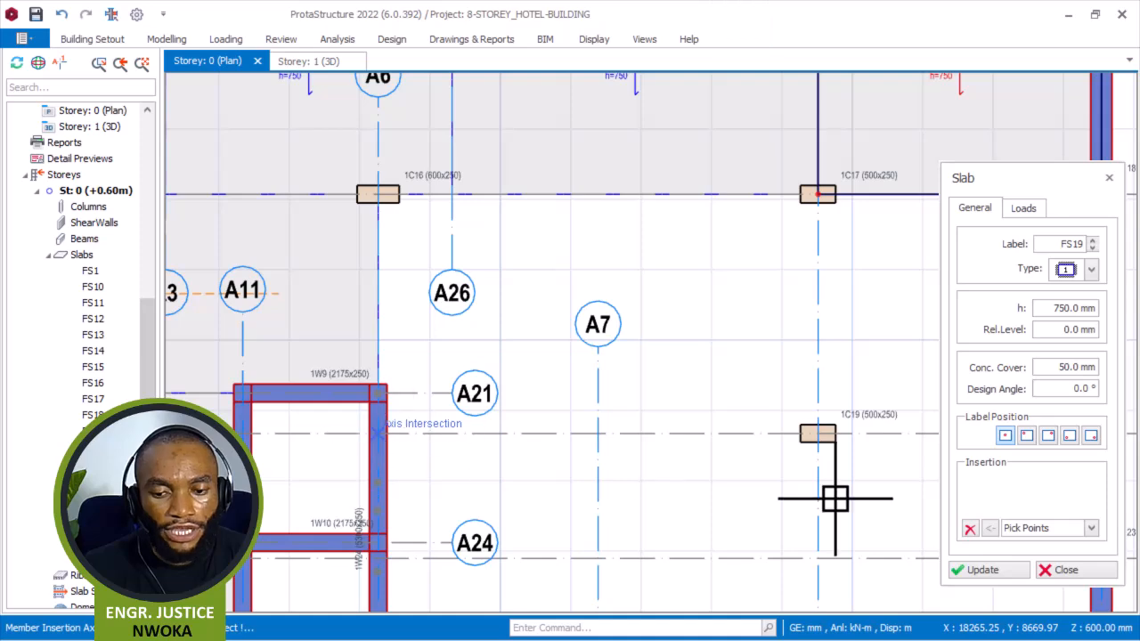
{"action": "left_click", "coordinate": [818, 434]}
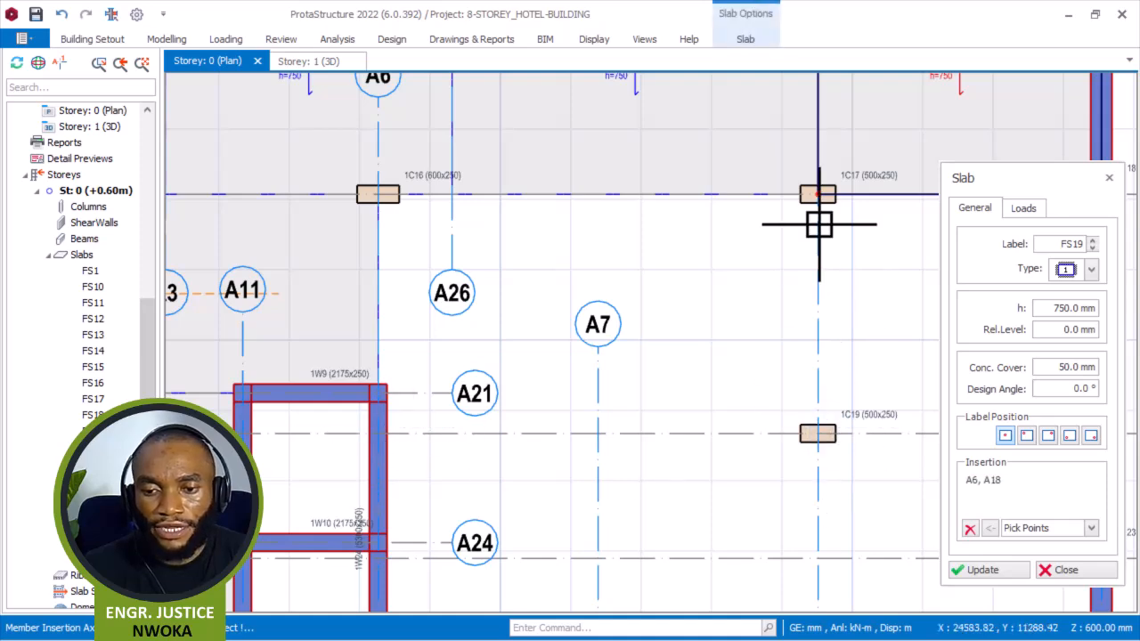
{"action": "left_click", "coordinate": [730, 218]}
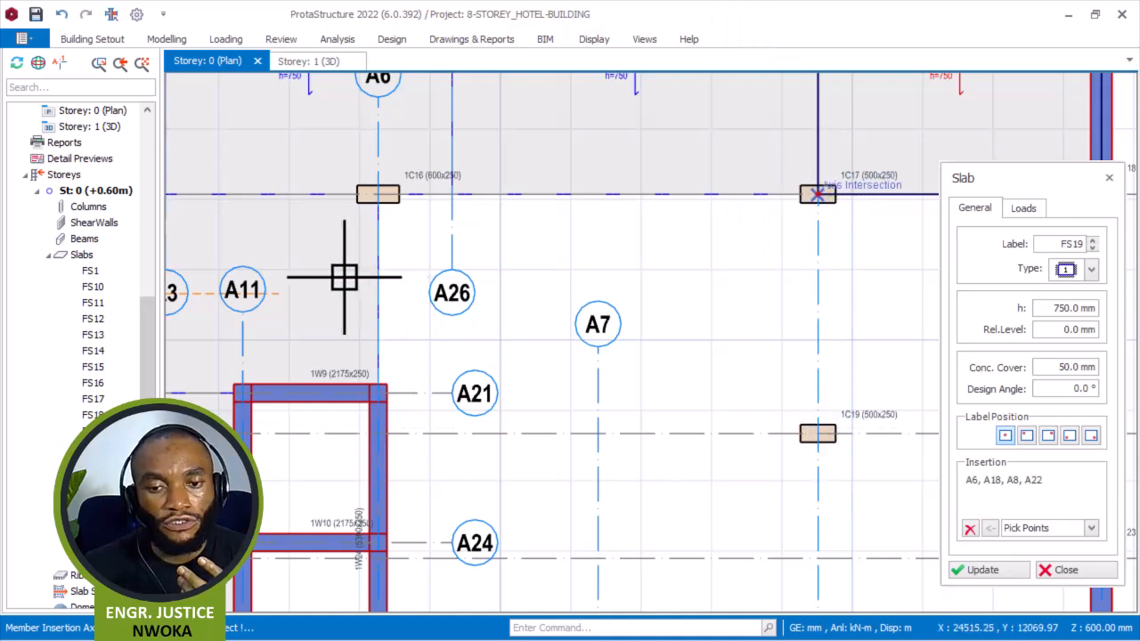
{"action": "scroll", "coordinate": [353, 267], "scroll_direction": "down", "scroll_amount": 3}
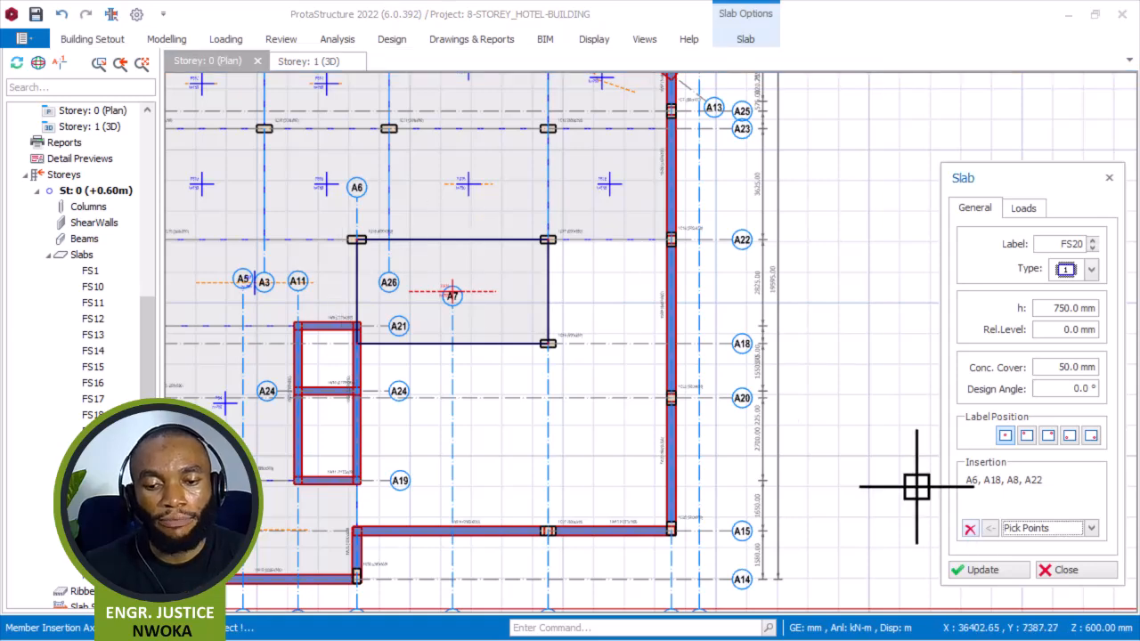
{"action": "scroll", "coordinate": [588, 258], "scroll_direction": "up", "scroll_amount": 2}
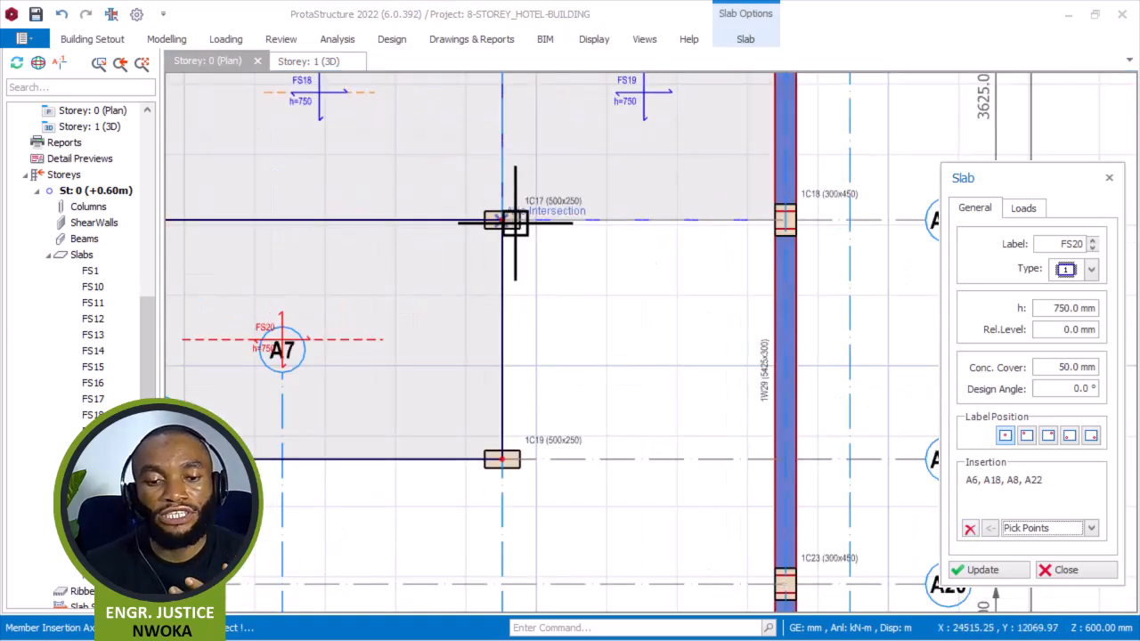
{"action": "left_click", "coordinate": [509, 222]}
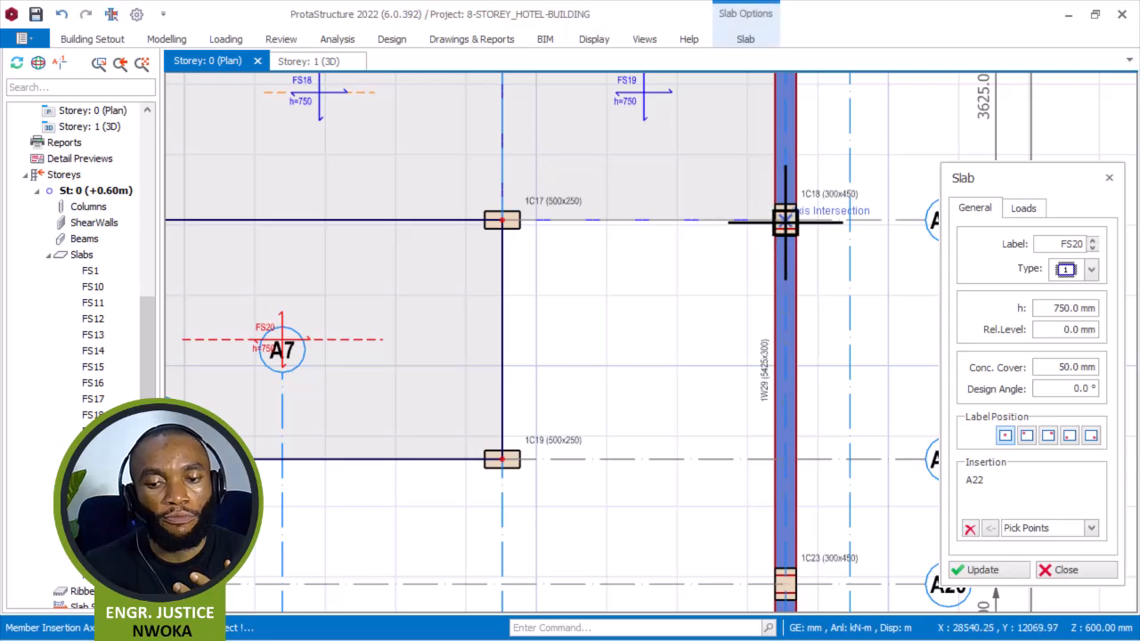
{"action": "left_click", "coordinate": [787, 460]}
{"action": "left_click", "coordinate": [509, 457]}
{"action": "scroll", "coordinate": [635, 258], "scroll_direction": "down", "scroll_amount": 3}
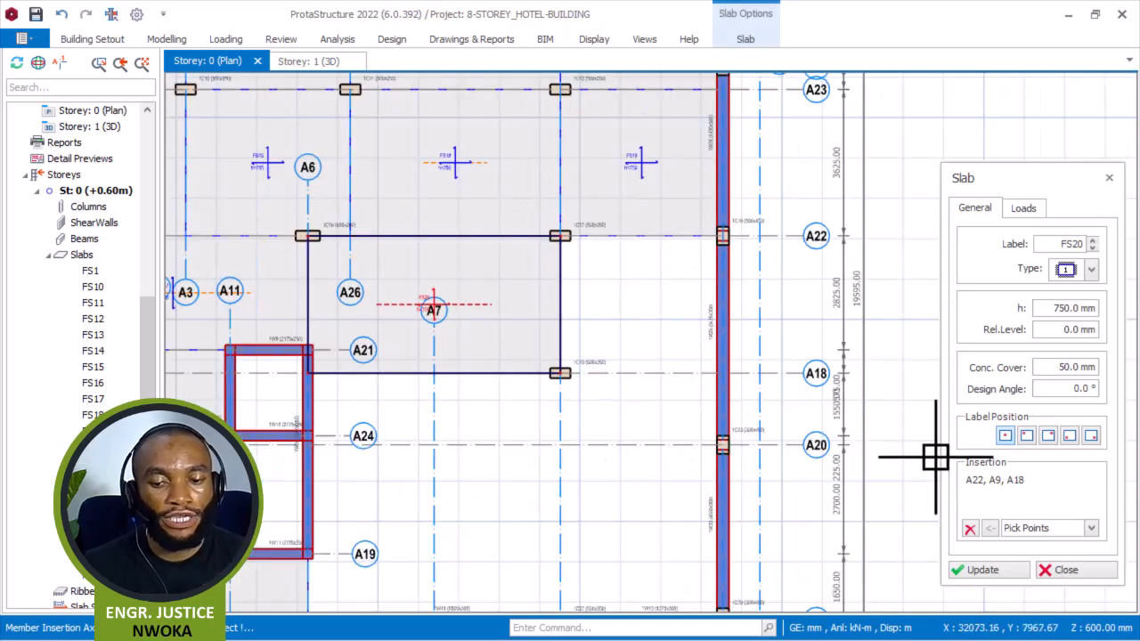
{"action": "left_click", "coordinate": [970, 528]}
Draw a slab panel between axes A8 and A9 and axes A22 and A18, at columns 1C17, 1C18 and 1C19, then clear the point list.
{"action": "scroll", "coordinate": [575, 211], "scroll_direction": "up", "scroll_amount": 5}
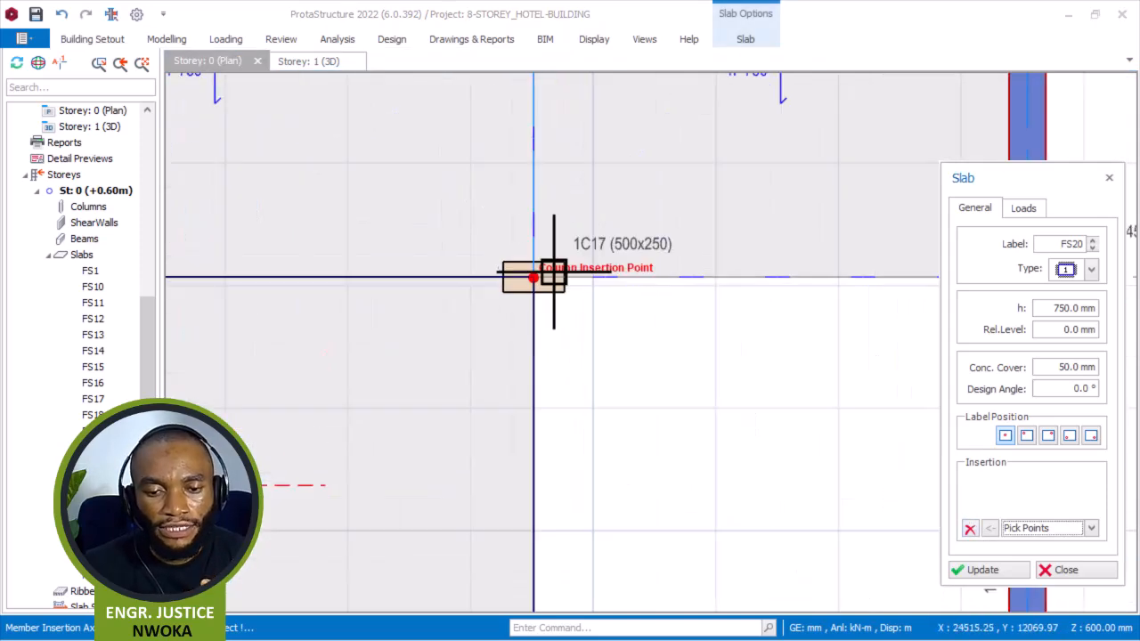
{"action": "scroll", "coordinate": [469, 265], "scroll_direction": "down", "scroll_amount": 3}
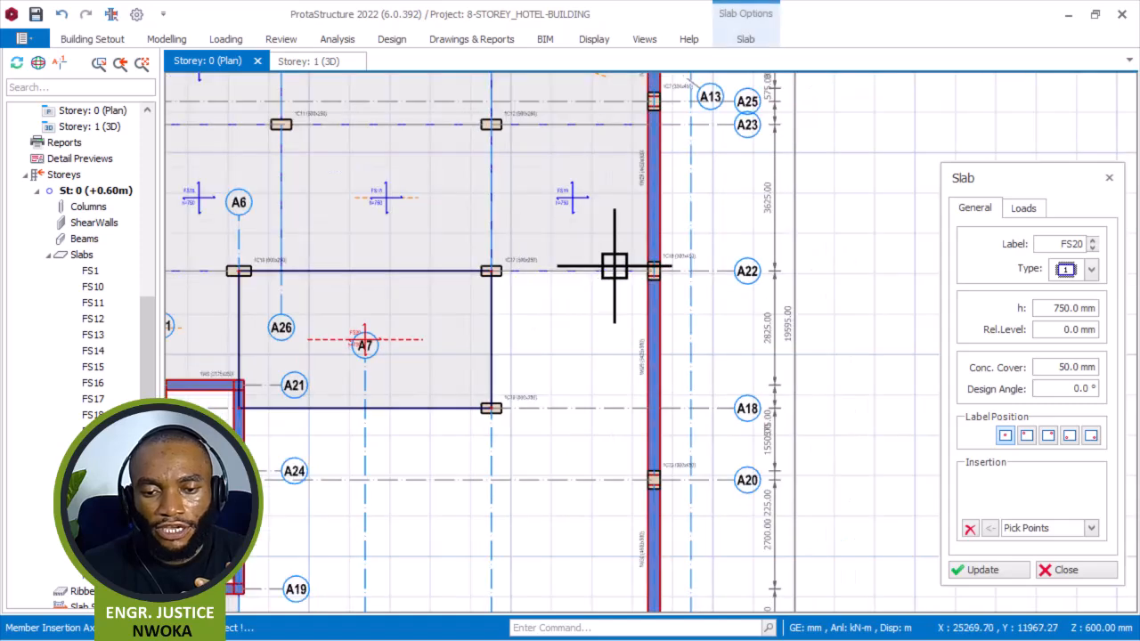
{"action": "scroll", "coordinate": [641, 276], "scroll_direction": "up", "scroll_amount": 3}
{"action": "left_click", "coordinate": [692, 284]}
{"action": "scroll", "coordinate": [552, 207], "scroll_direction": "down", "scroll_amount": 4}
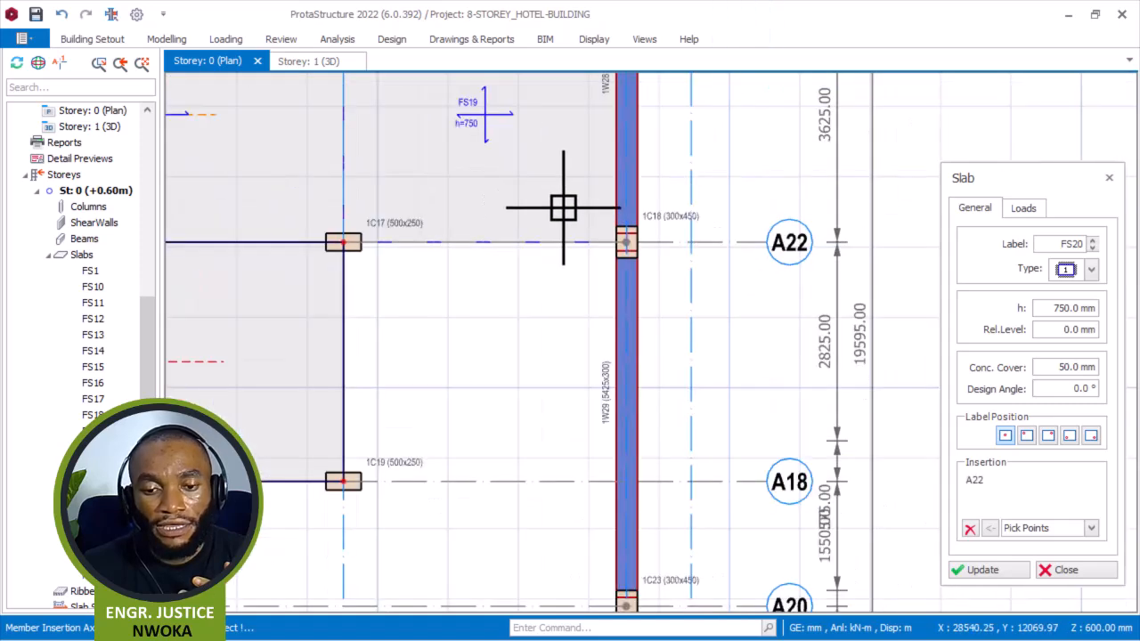
{"action": "scroll", "coordinate": [661, 329], "scroll_direction": "up", "scroll_amount": 5}
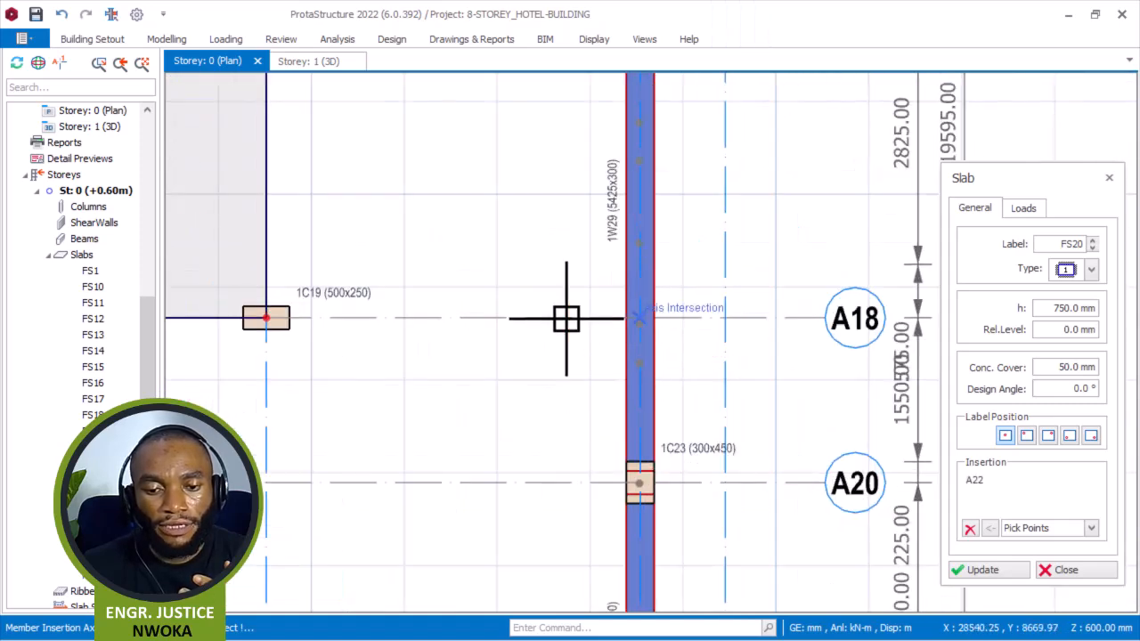
{"action": "left_click", "coordinate": [259, 318]}
{"action": "left_click", "coordinate": [267, 318]}
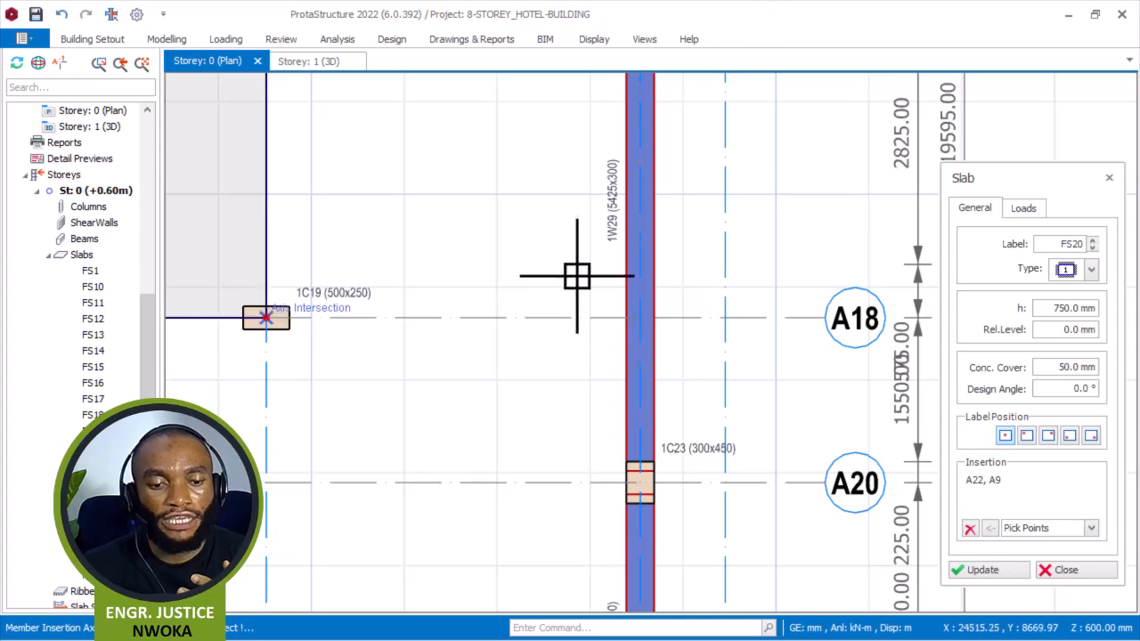
{"action": "right_click", "coordinate": [545, 249]}
{"action": "scroll", "coordinate": [661, 253], "scroll_direction": "down", "scroll_amount": 3}
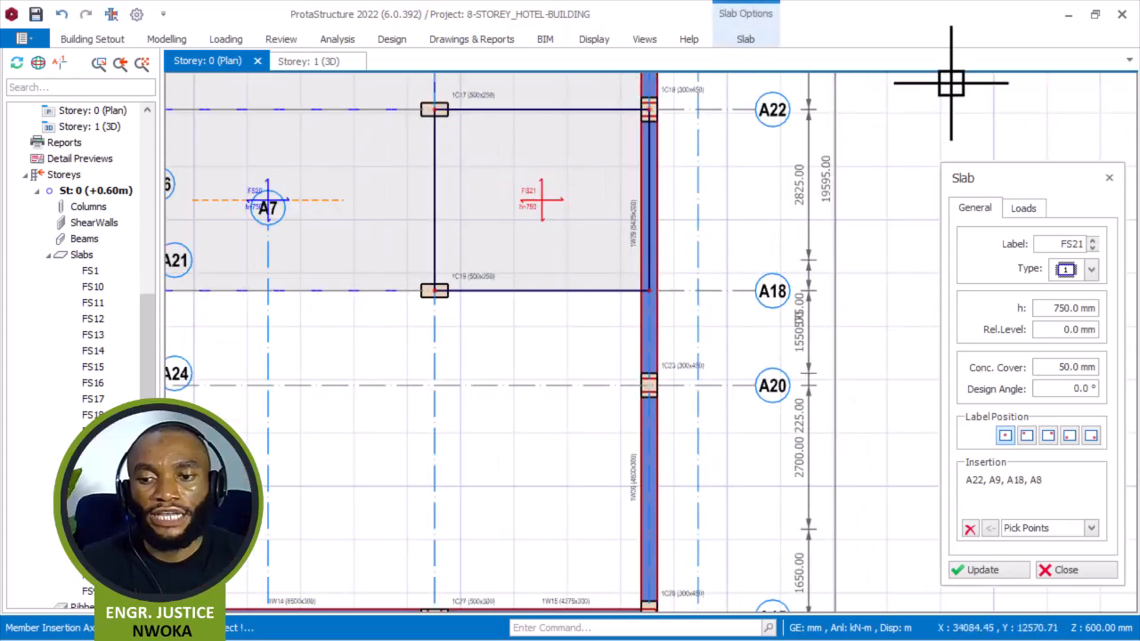
{"action": "scroll", "coordinate": [512, 300], "scroll_direction": "down", "scroll_amount": 2}
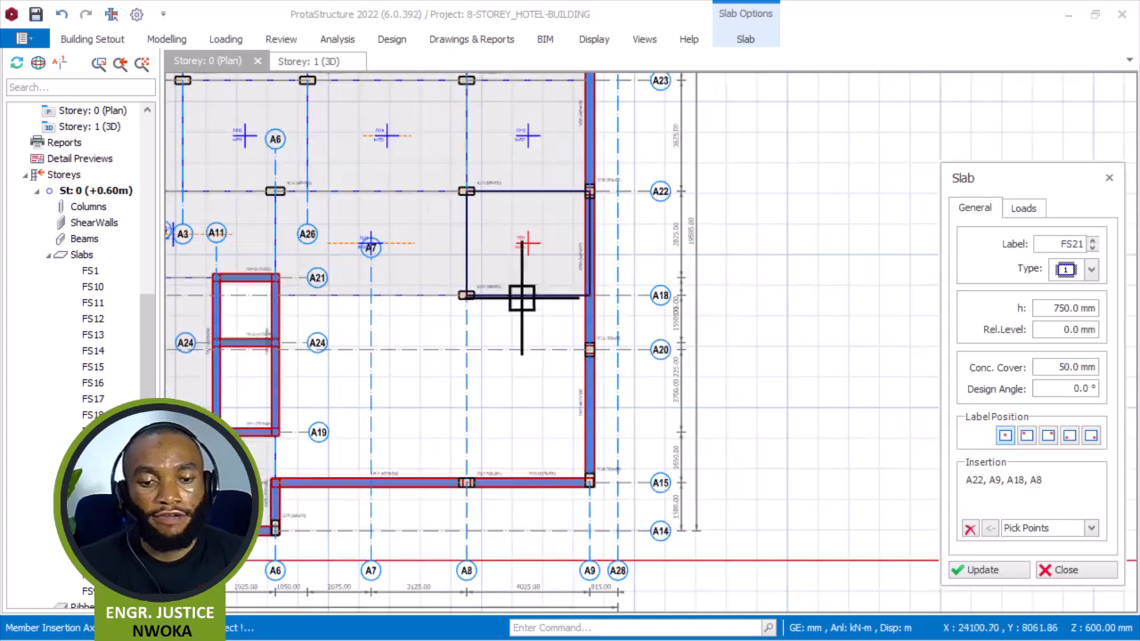
{"action": "scroll", "coordinate": [285, 330], "scroll_direction": "up", "scroll_amount": 3}
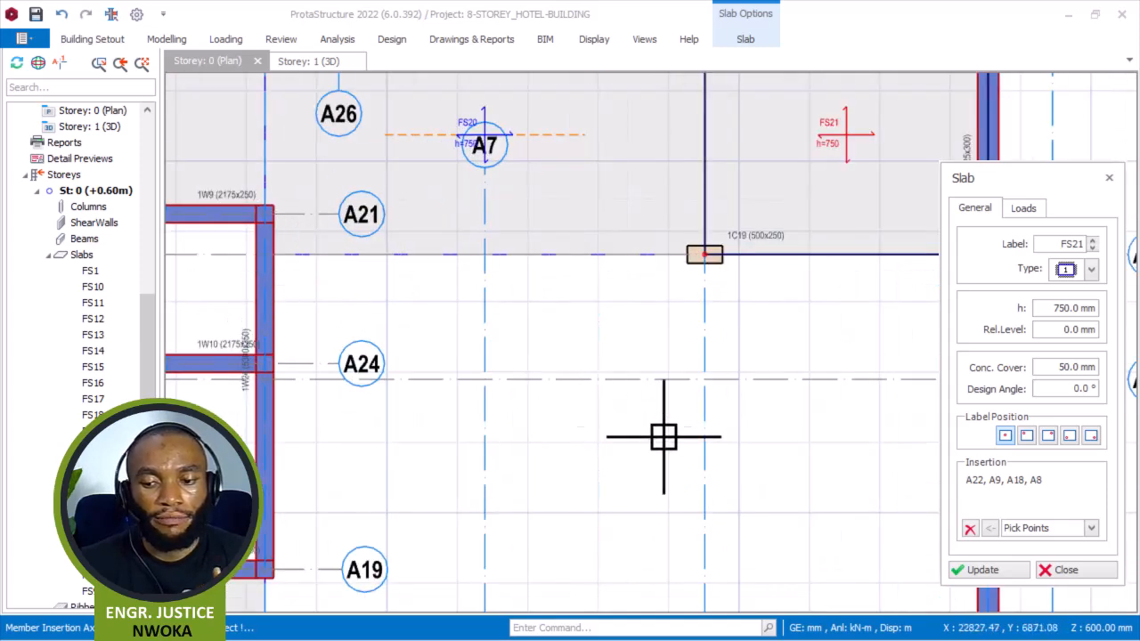
{"action": "left_click", "coordinate": [969, 530]}
{"action": "scroll", "coordinate": [681, 347], "scroll_direction": "down", "scroll_amount": 1}
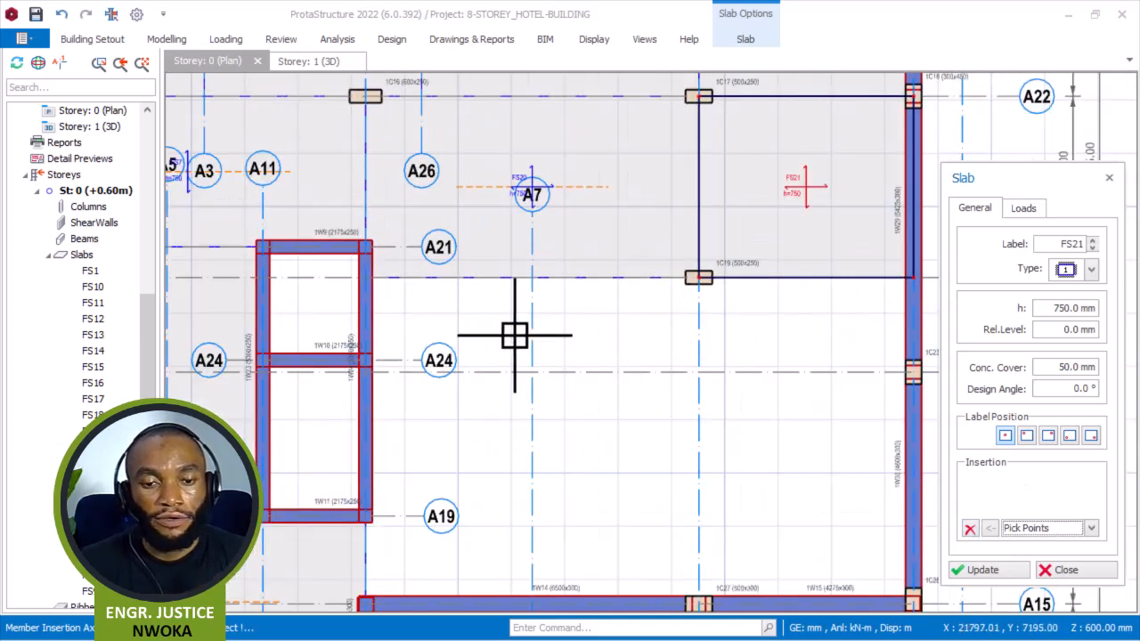
{"action": "scroll", "coordinate": [370, 287], "scroll_direction": "up", "scroll_amount": 2}
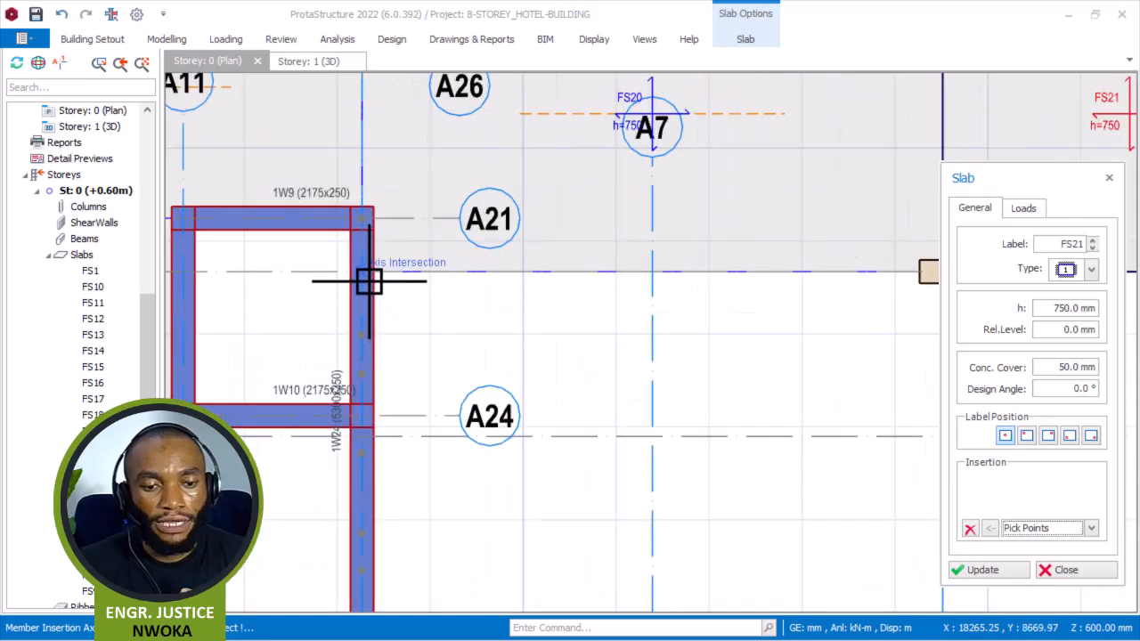
Draw a slab panel between axes A6 and A8 and axes A18 and A15, at columns 1C19 and 1C27 and wall 1W25, then clear the point list.
{"action": "scroll", "coordinate": [356, 296], "scroll_direction": "down", "scroll_amount": 1}
{"action": "scroll", "coordinate": [402, 310], "scroll_direction": "down", "scroll_amount": 1}
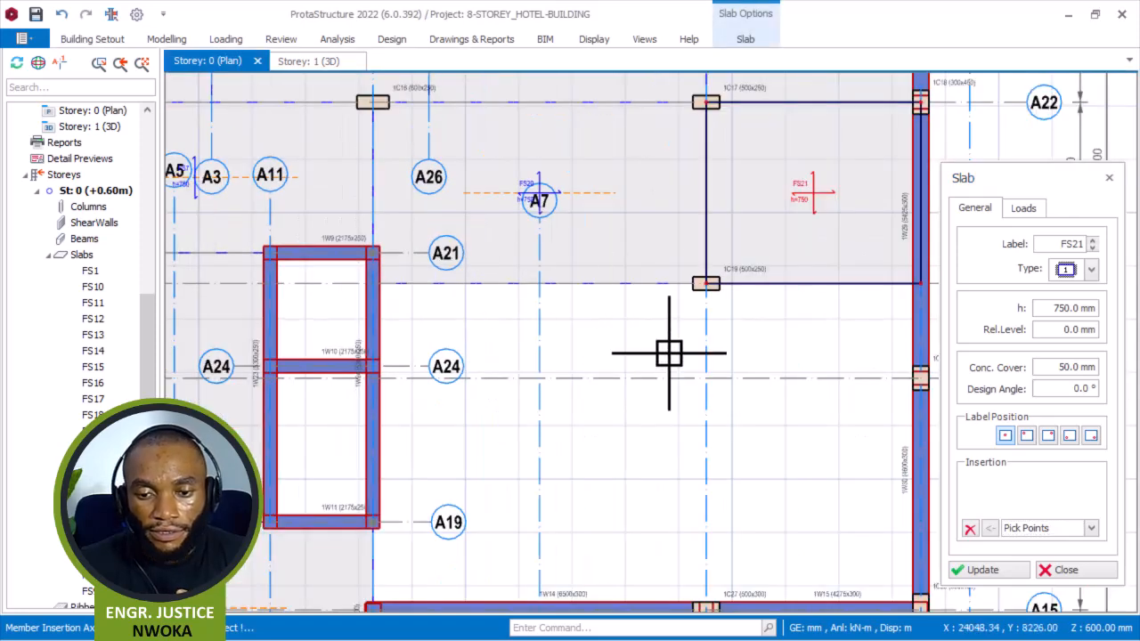
{"action": "scroll", "coordinate": [617, 318], "scroll_direction": "down", "scroll_amount": 2}
{"action": "scroll", "coordinate": [624, 294], "scroll_direction": "up", "scroll_amount": 4}
{"action": "left_click", "coordinate": [616, 281]}
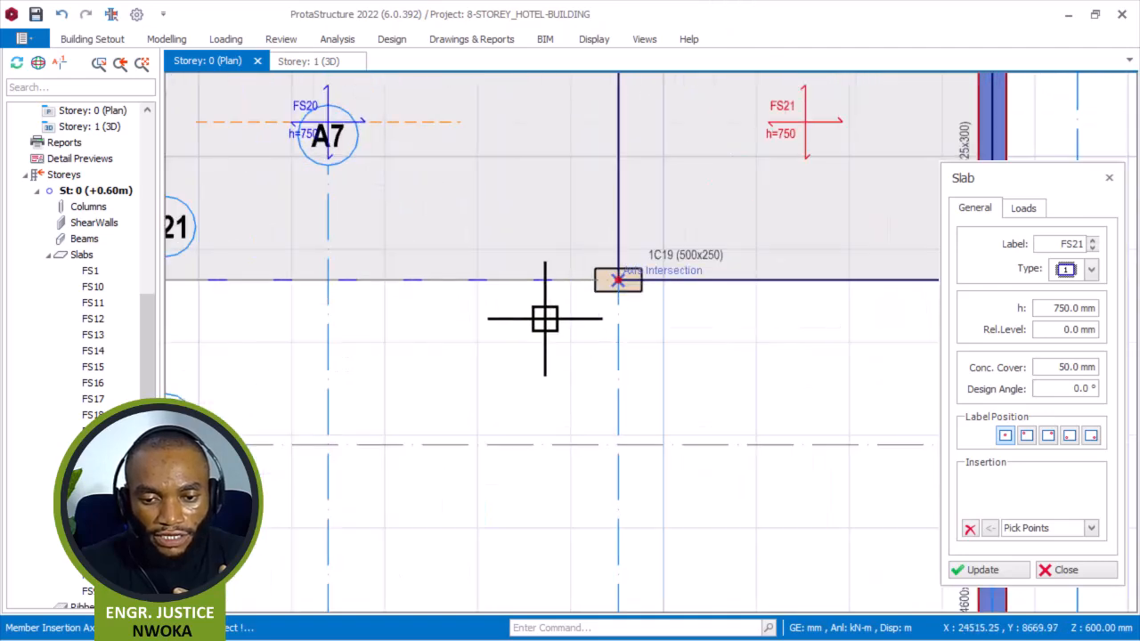
{"action": "scroll", "coordinate": [621, 300], "scroll_direction": "down", "scroll_amount": 3}
{"action": "scroll", "coordinate": [618, 534], "scroll_direction": "up", "scroll_amount": 4}
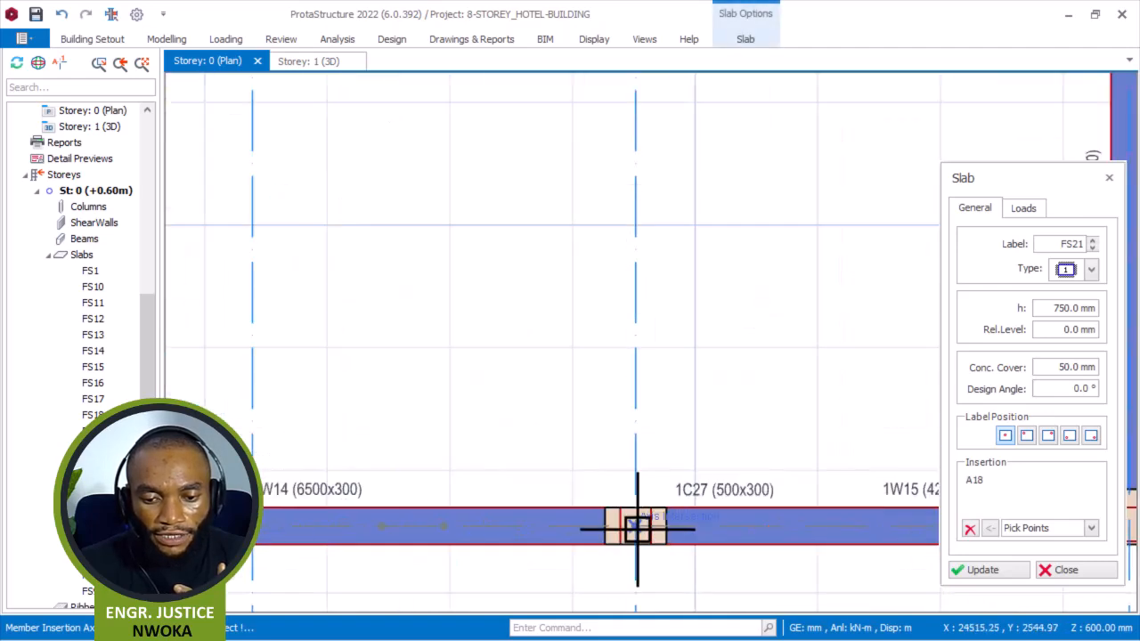
{"action": "left_click", "coordinate": [631, 527]}
{"action": "scroll", "coordinate": [672, 374], "scroll_direction": "down", "scroll_amount": 1}
{"action": "scroll", "coordinate": [677, 359], "scroll_direction": "down", "scroll_amount": 1}
{"action": "scroll", "coordinate": [321, 420], "scroll_direction": "up", "scroll_amount": 4}
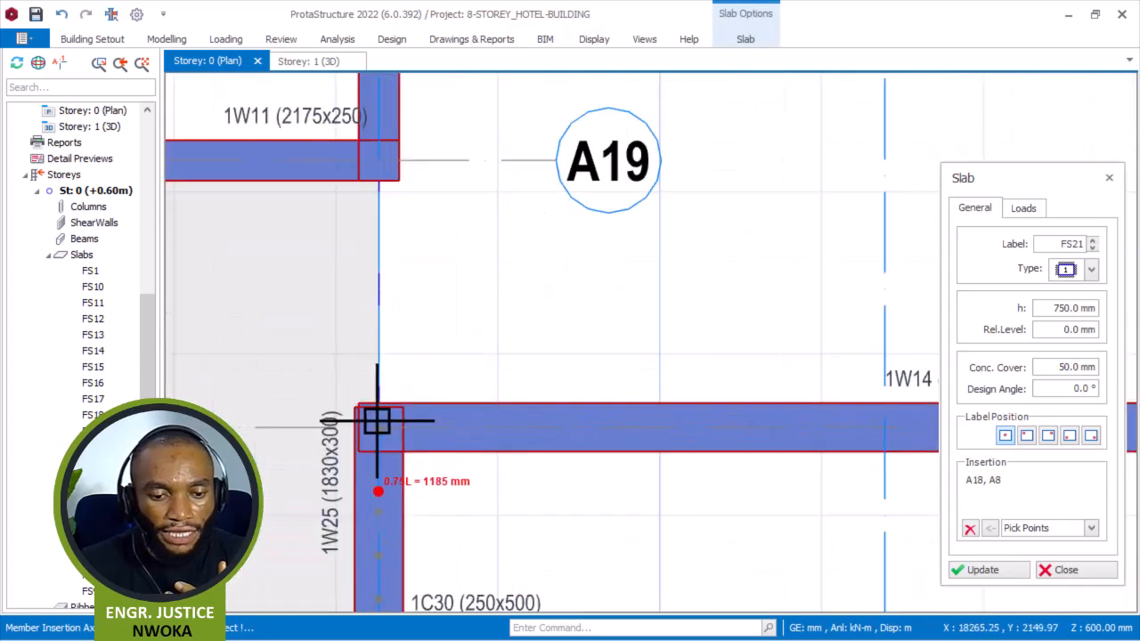
{"action": "left_click", "coordinate": [308, 400]}
{"action": "scroll", "coordinate": [501, 386], "scroll_direction": "down", "scroll_amount": 5}
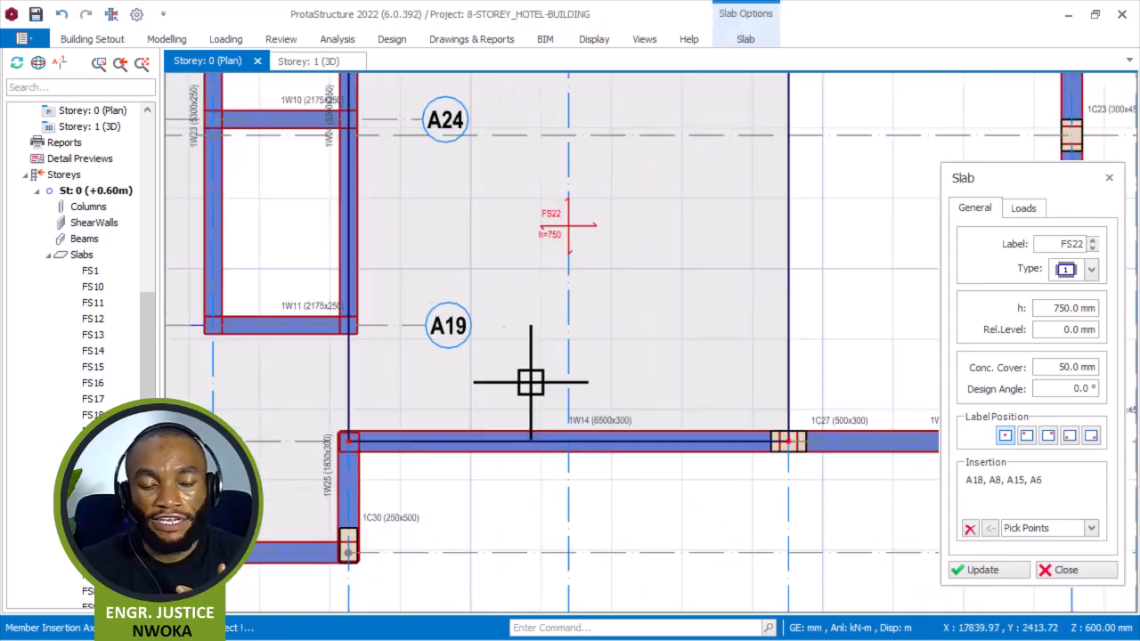
{"action": "middle_click_drag", "start_coordinate": [765, 244], "coordinate": [750, 251]}
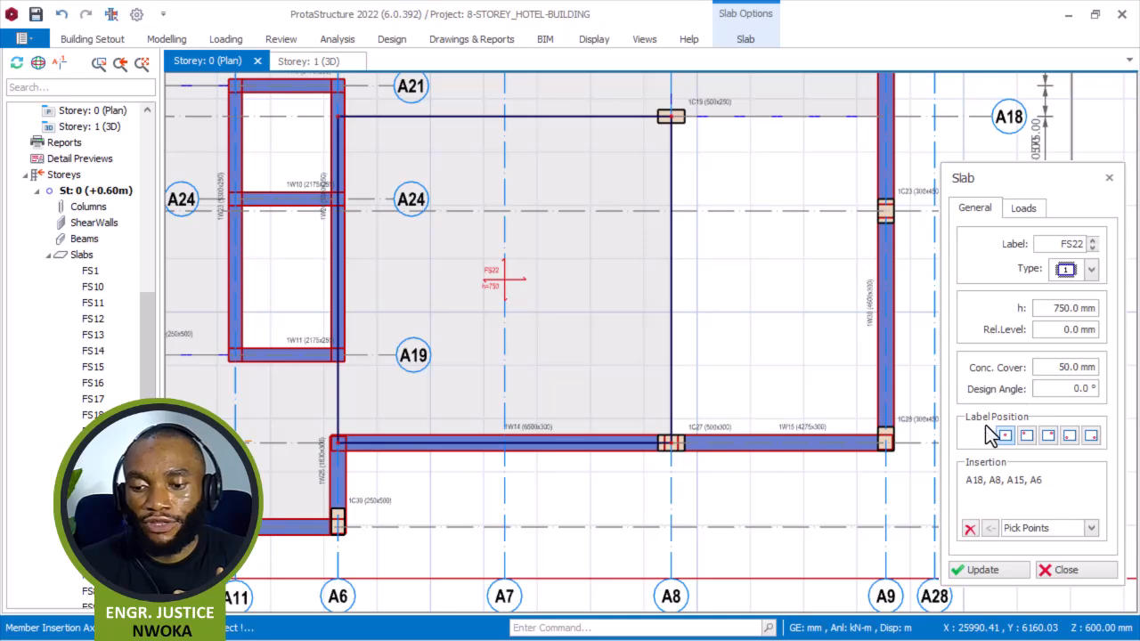
{"action": "left_click", "coordinate": [969, 529]}
Draw a slab panel between axes A8 and A9 and axes A18 and A15, at columns 1C19, 1C28 and 1C27, then clear the point list.
{"action": "scroll", "coordinate": [703, 160], "scroll_direction": "up", "scroll_amount": 3}
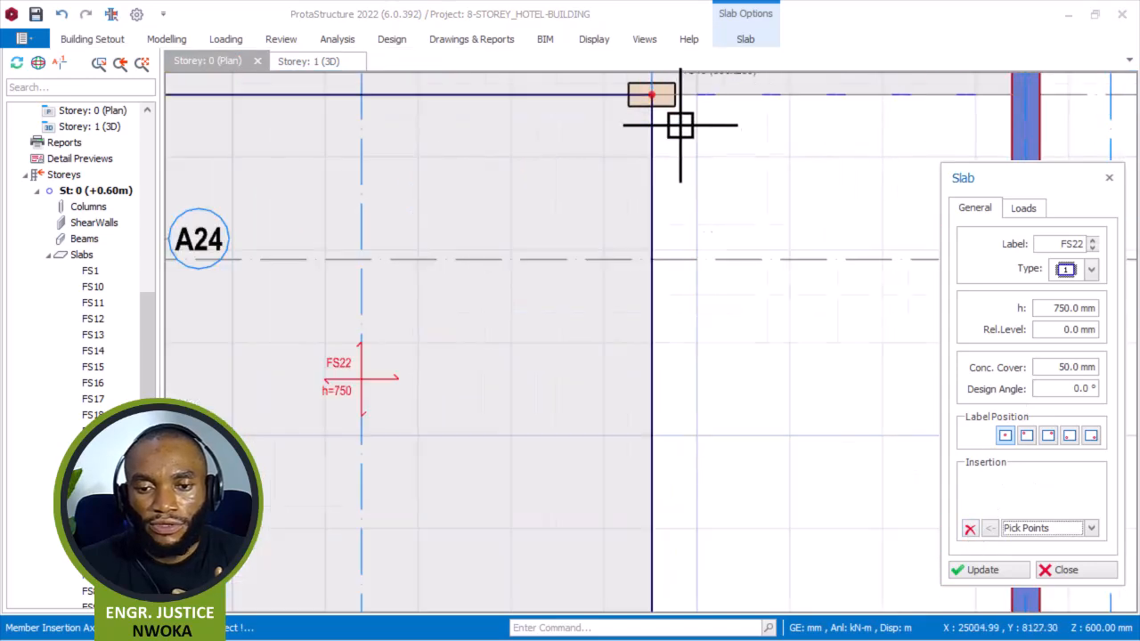
{"action": "scroll", "coordinate": [610, 193], "scroll_direction": "down", "scroll_amount": 3}
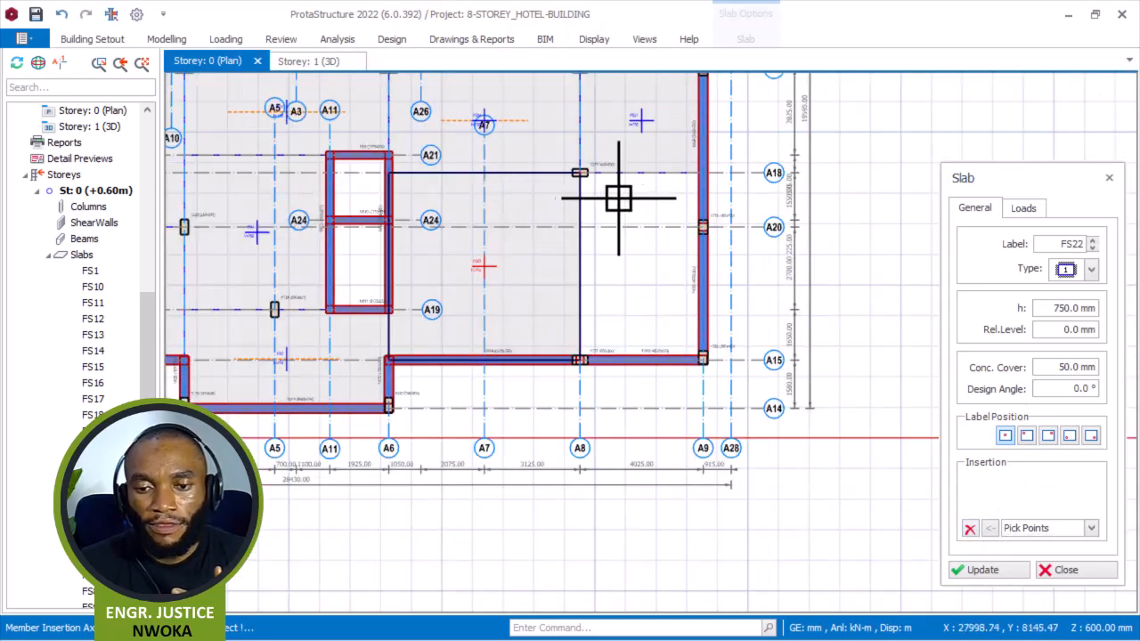
{"action": "scroll", "coordinate": [669, 172], "scroll_direction": "up", "scroll_amount": 5}
{"action": "left_click", "coordinate": [658, 157]}
{"action": "scroll", "coordinate": [703, 267], "scroll_direction": "down", "scroll_amount": 4}
{"action": "scroll", "coordinate": [675, 498], "scroll_direction": "up", "scroll_amount": 5}
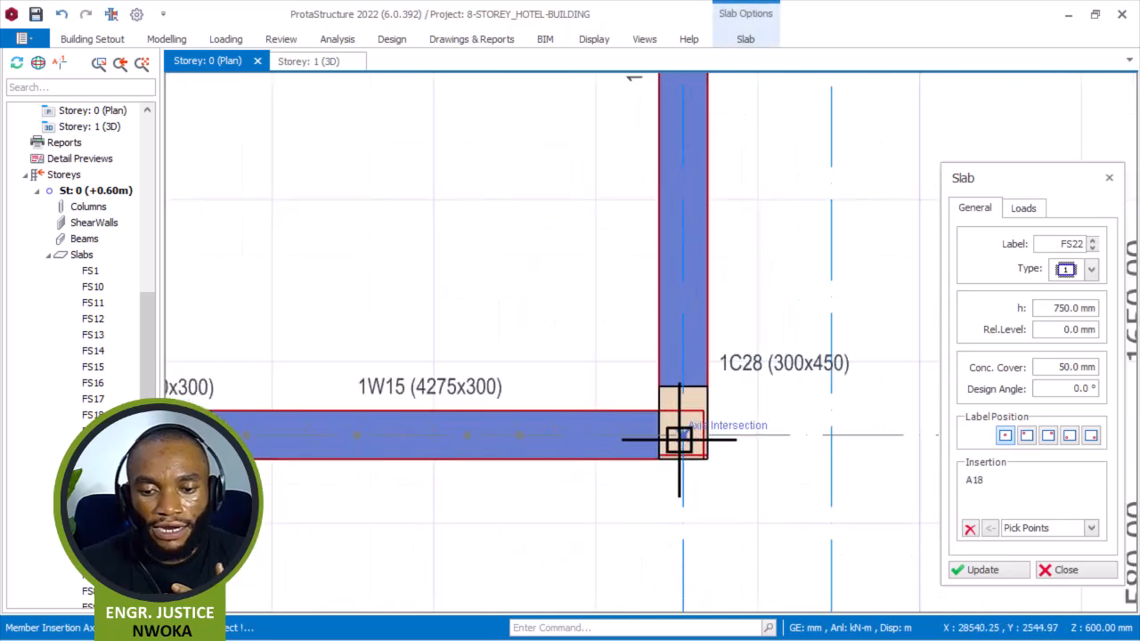
{"action": "left_click", "coordinate": [678, 435]}
{"action": "scroll", "coordinate": [763, 392], "scroll_direction": "down", "scroll_amount": 3}
{"action": "scroll", "coordinate": [570, 407], "scroll_direction": "up", "scroll_amount": 5}
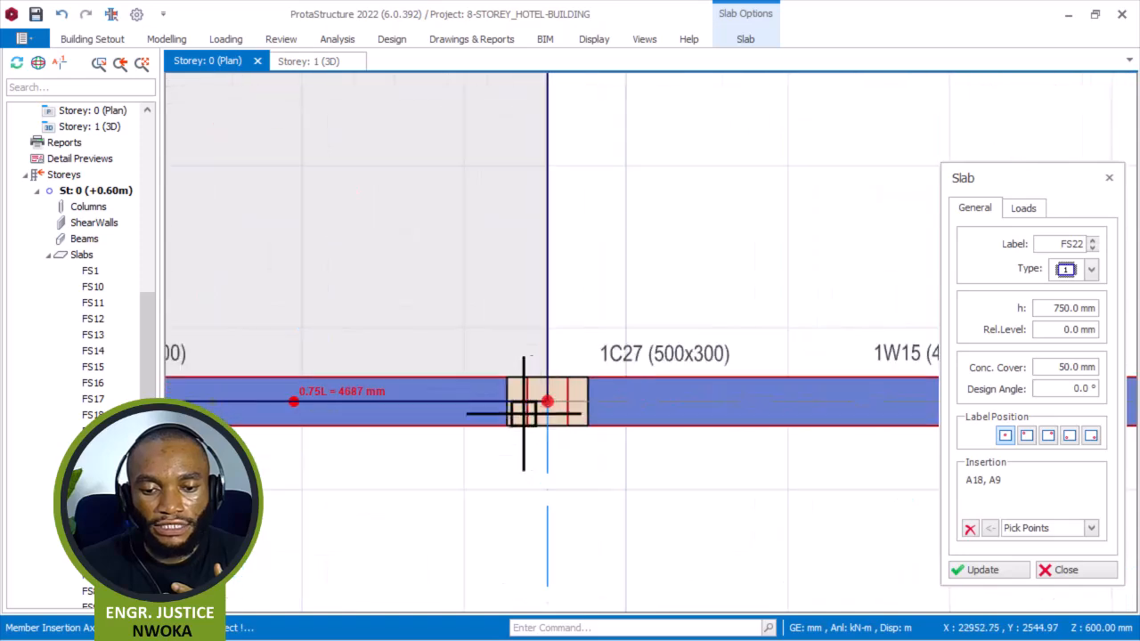
{"action": "left_click", "coordinate": [541, 403]}
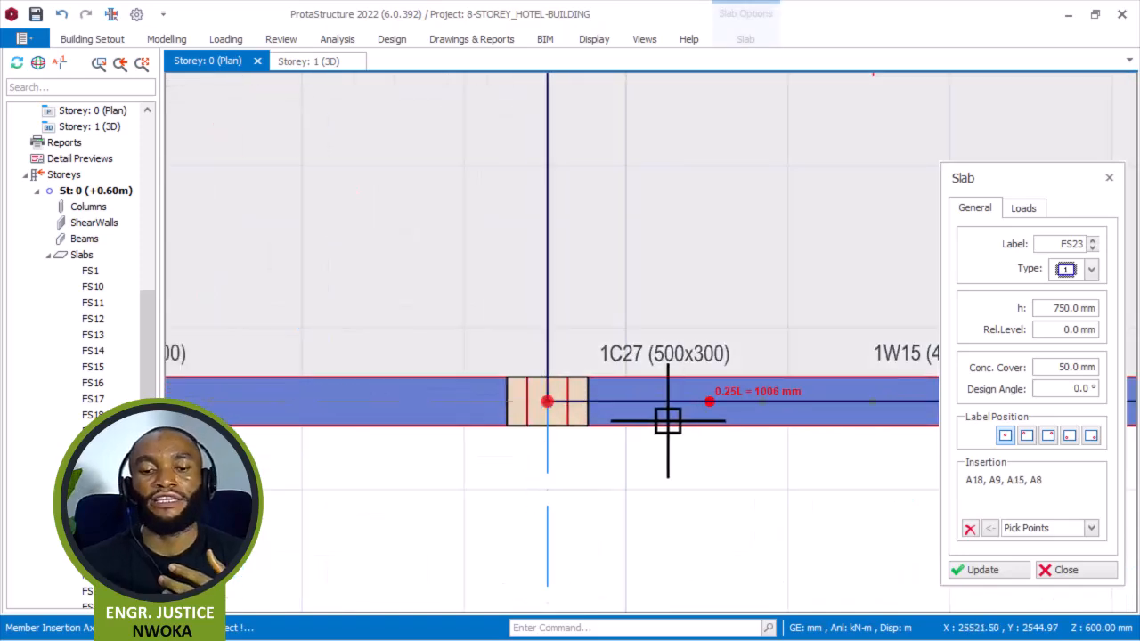
{"action": "scroll", "coordinate": [623, 381], "scroll_direction": "down", "scroll_amount": 5}
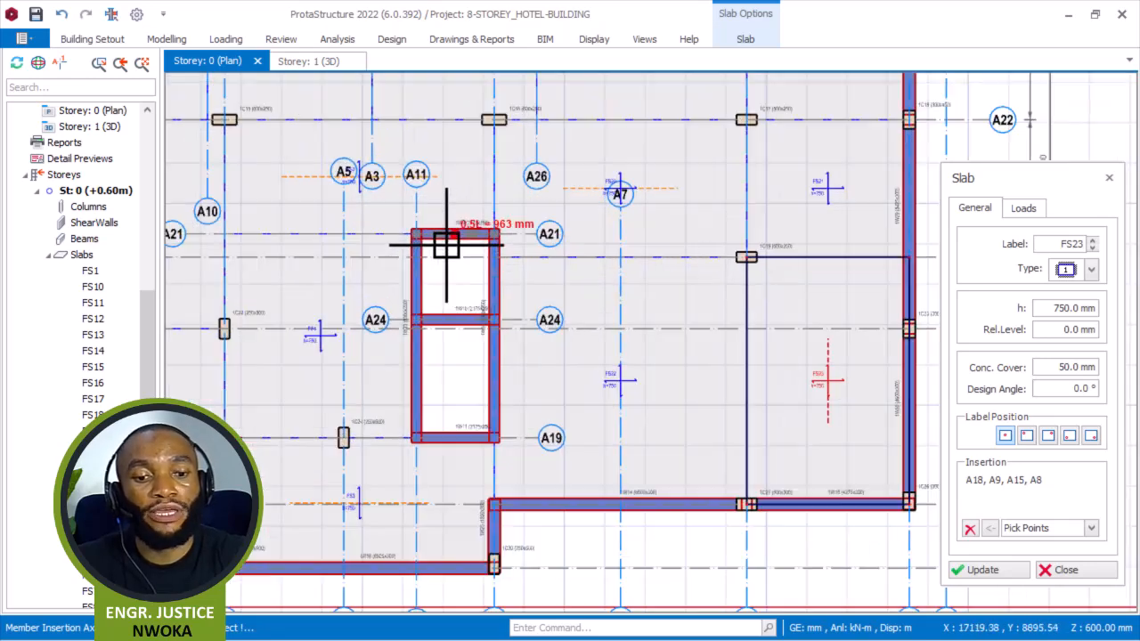
{"action": "scroll", "coordinate": [450, 244], "scroll_direction": "up", "scroll_amount": 5}
{"action": "left_click", "coordinate": [969, 530]}
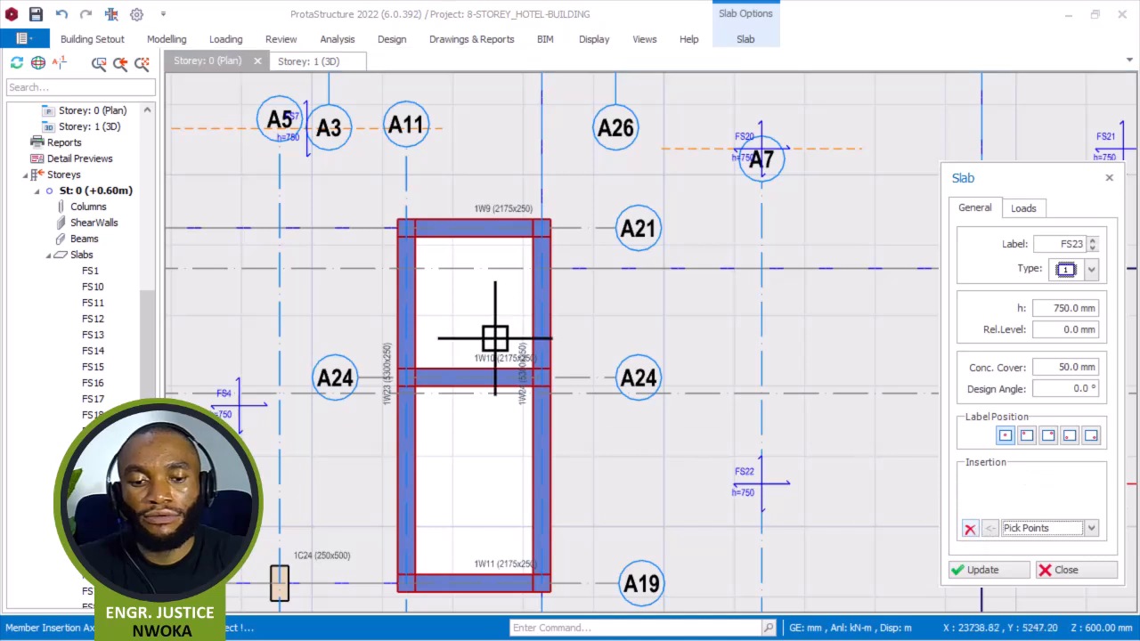
Switch slab insertion to Beam Region and place a slab by picking inside the wall-bounded core area.
{"action": "left_click", "coordinate": [1064, 529]}
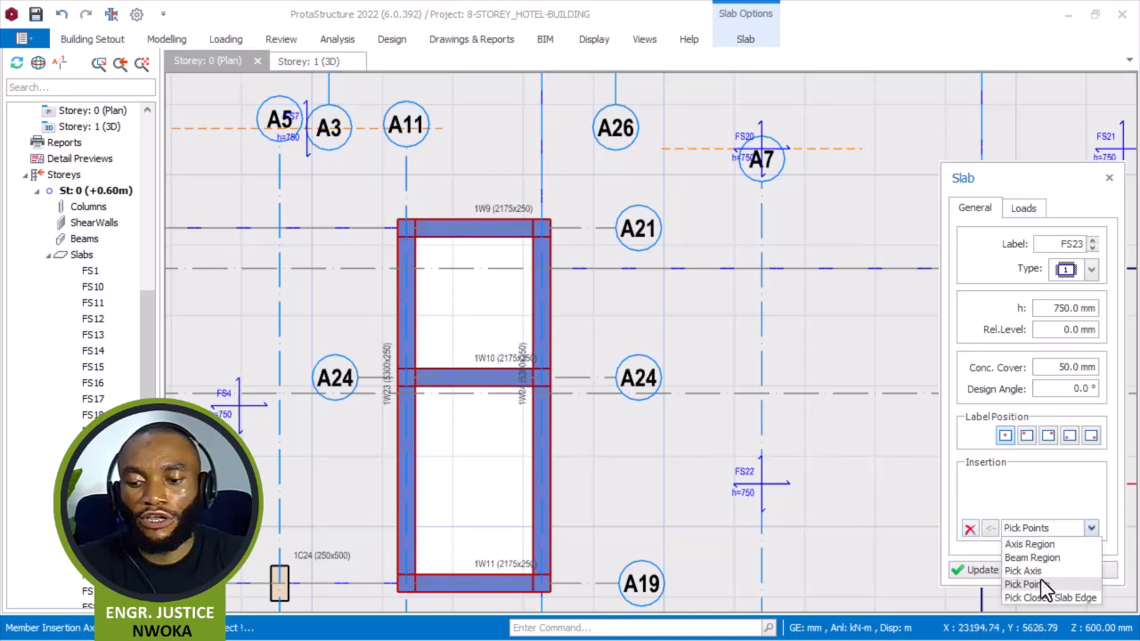
{"action": "left_click", "coordinate": [1033, 557]}
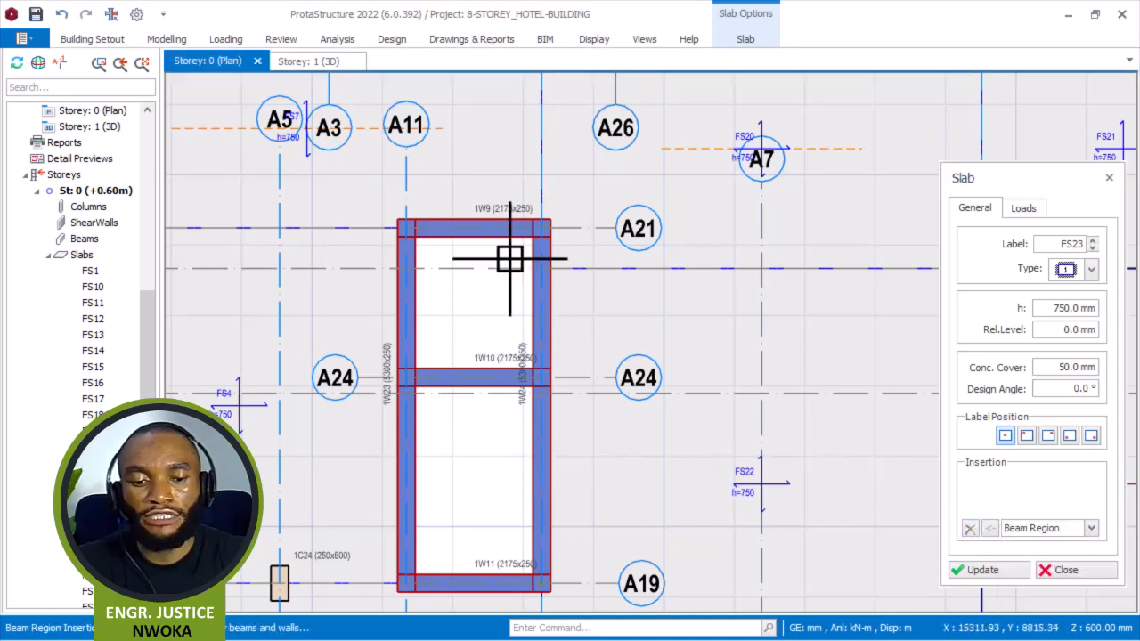
{"action": "scroll", "coordinate": [471, 283], "scroll_direction": "up", "scroll_amount": 2}
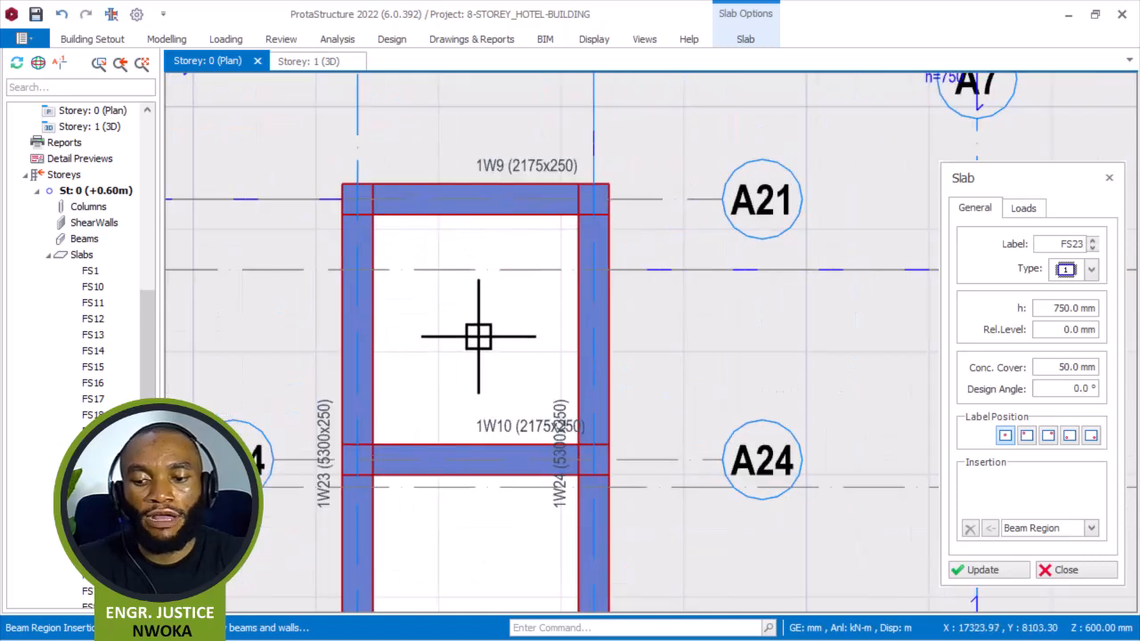
{"action": "left_click", "coordinate": [475, 337]}
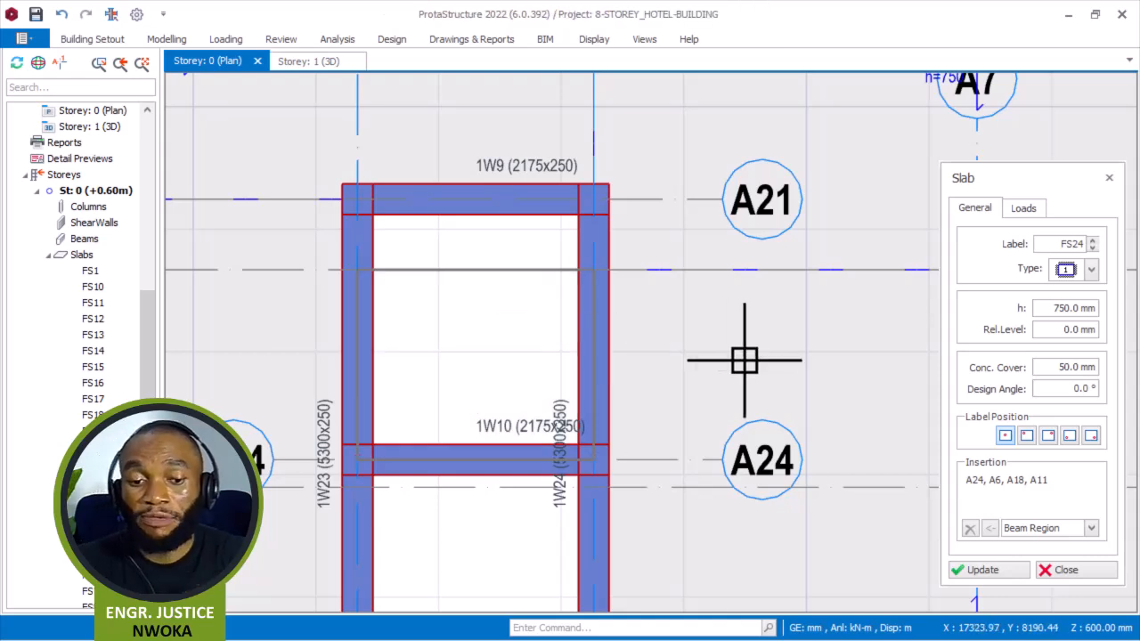
Switch insertion back to Pick Points and draw a slab panel between axes A21 and A24 and axes A11 and A6 inside the core walls.
{"action": "left_click", "coordinate": [1088, 528]}
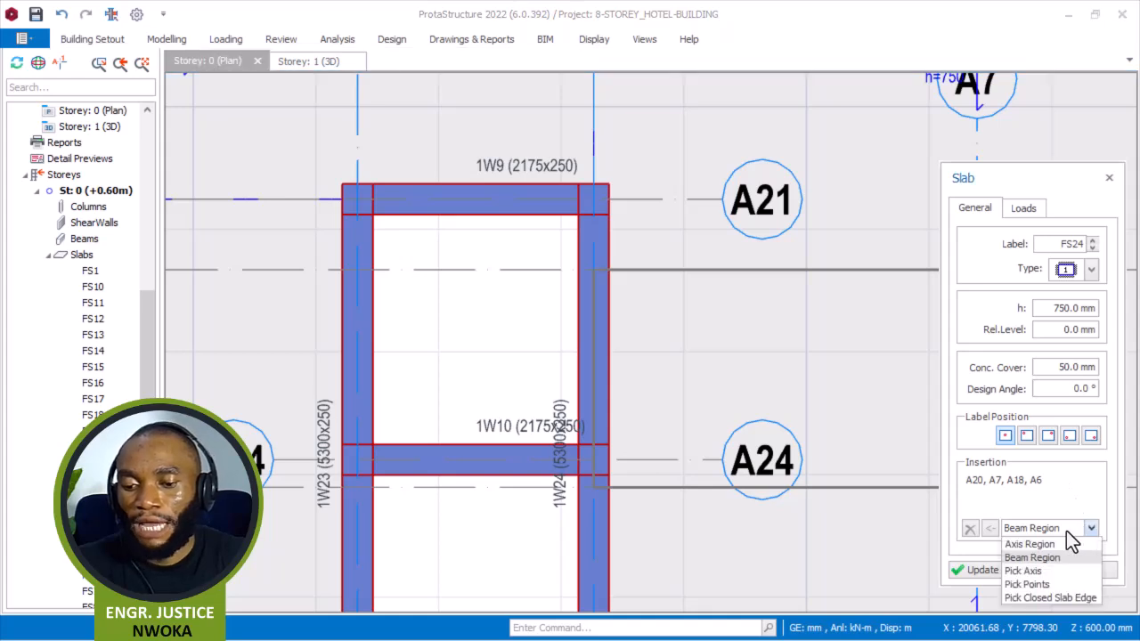
{"action": "left_click", "coordinate": [1031, 585]}
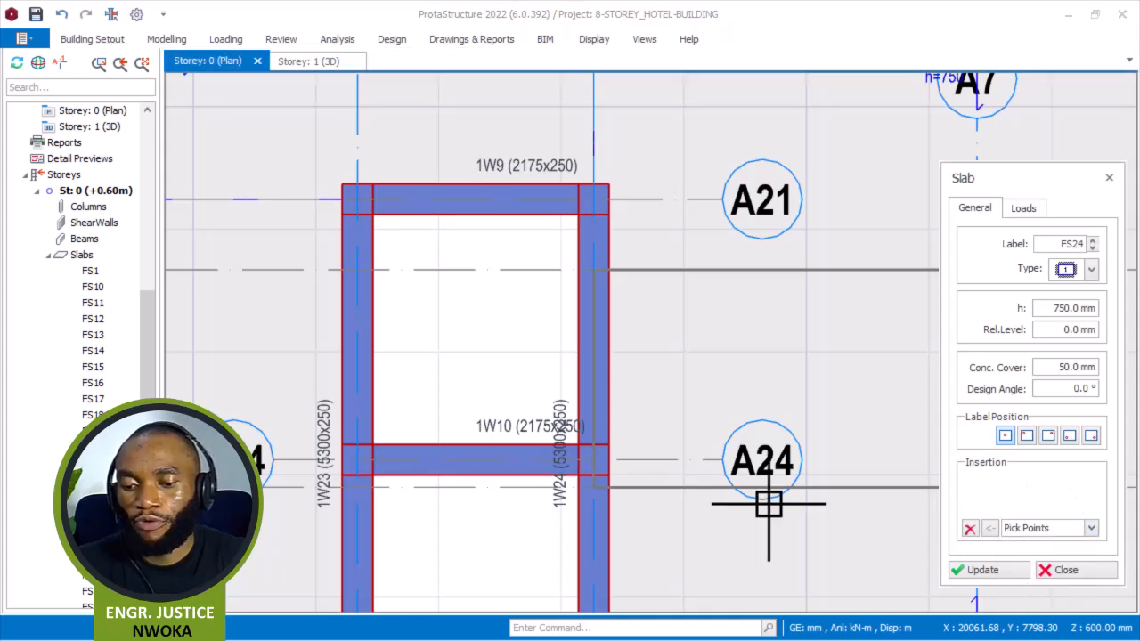
{"action": "left_click", "coordinate": [357, 198]}
{"action": "left_click", "coordinate": [584, 201]}
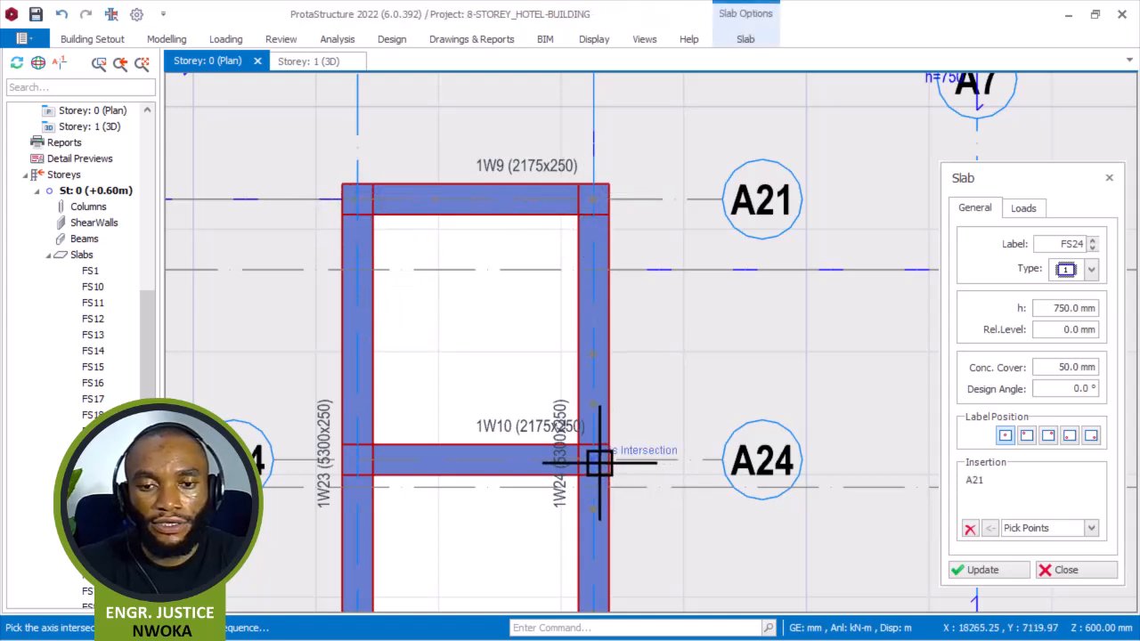
{"action": "left_click", "coordinate": [592, 460]}
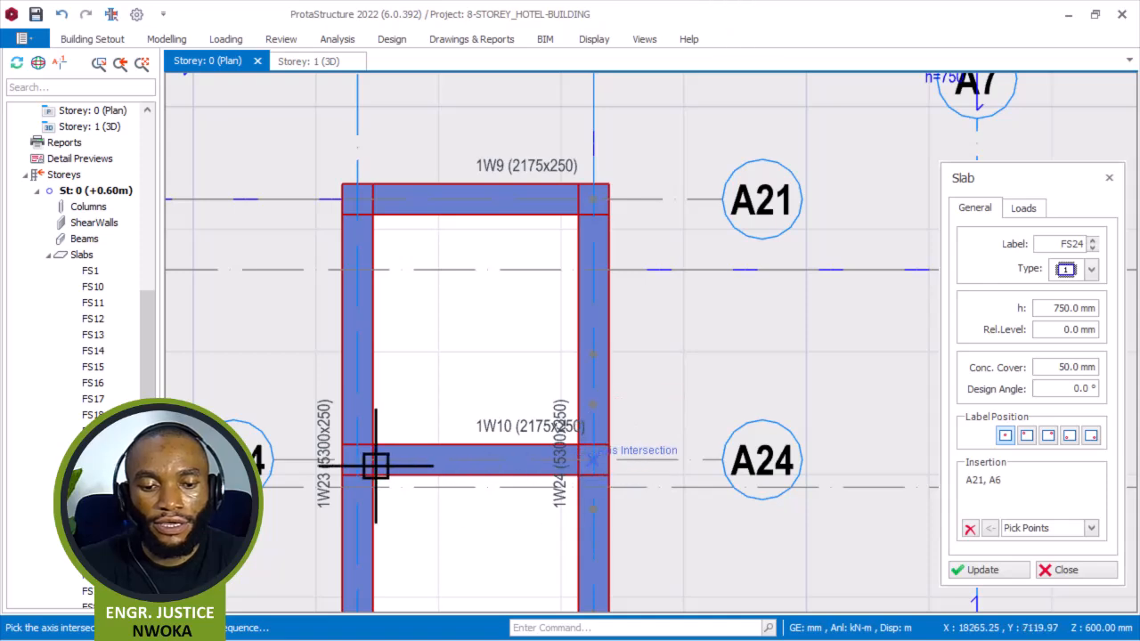
{"action": "left_click", "coordinate": [364, 461]}
{"action": "right_click", "coordinate": [458, 338]}
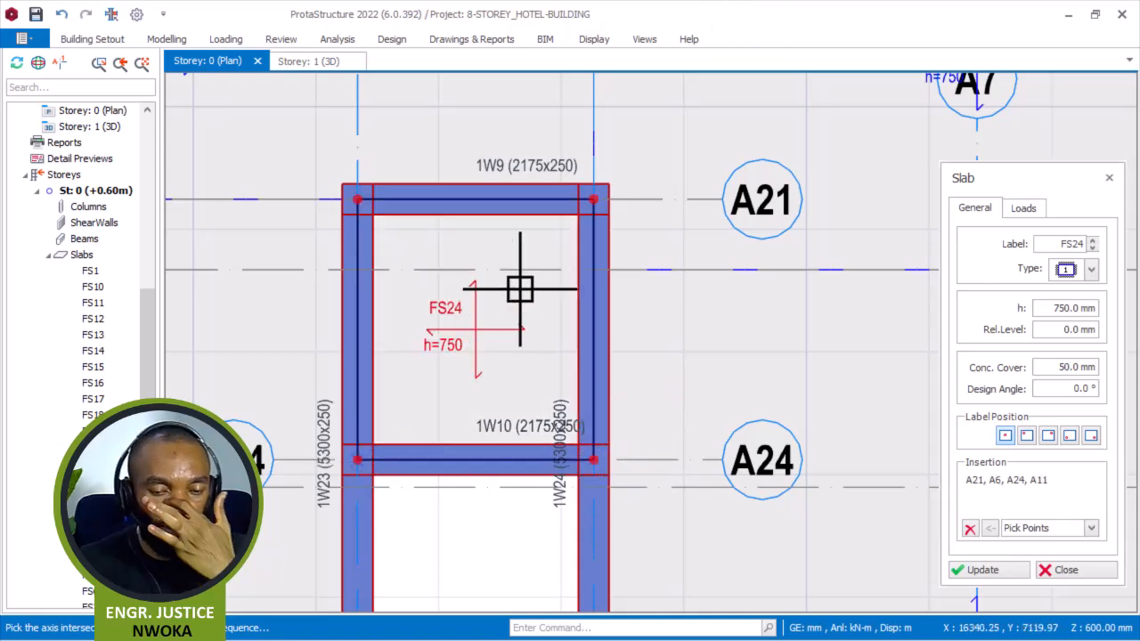
Clear the point list, draw a slab panel between axes A24 and A19 and axes A11 and A6, and exit the slab command.
{"action": "scroll", "coordinate": [514, 297], "scroll_direction": "down", "scroll_amount": 4}
{"action": "scroll", "coordinate": [508, 308], "scroll_direction": "up", "scroll_amount": 3}
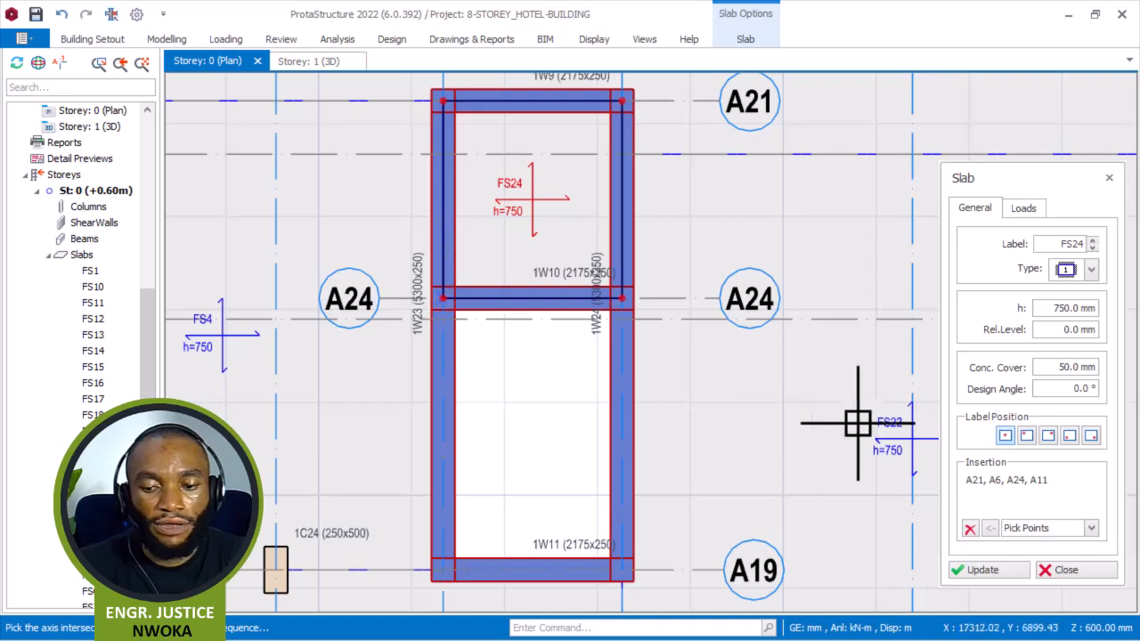
{"action": "left_click", "coordinate": [970, 529]}
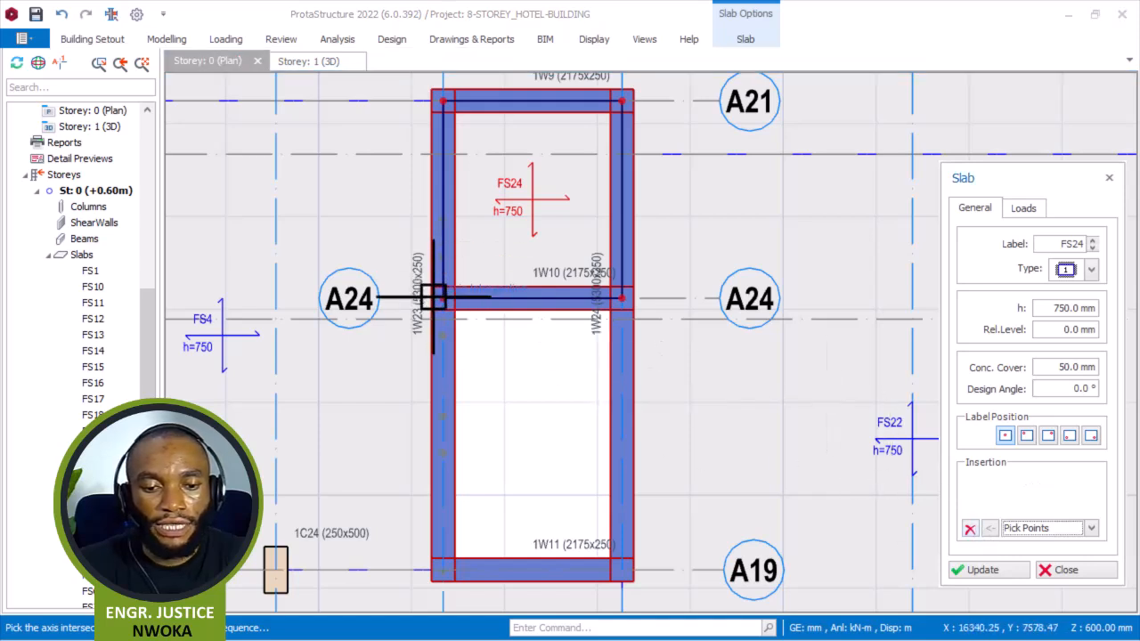
{"action": "left_click", "coordinate": [621, 298]}
{"action": "left_click", "coordinate": [626, 575]}
{"action": "left_click", "coordinate": [444, 571]}
{"action": "right_click", "coordinate": [539, 437]}
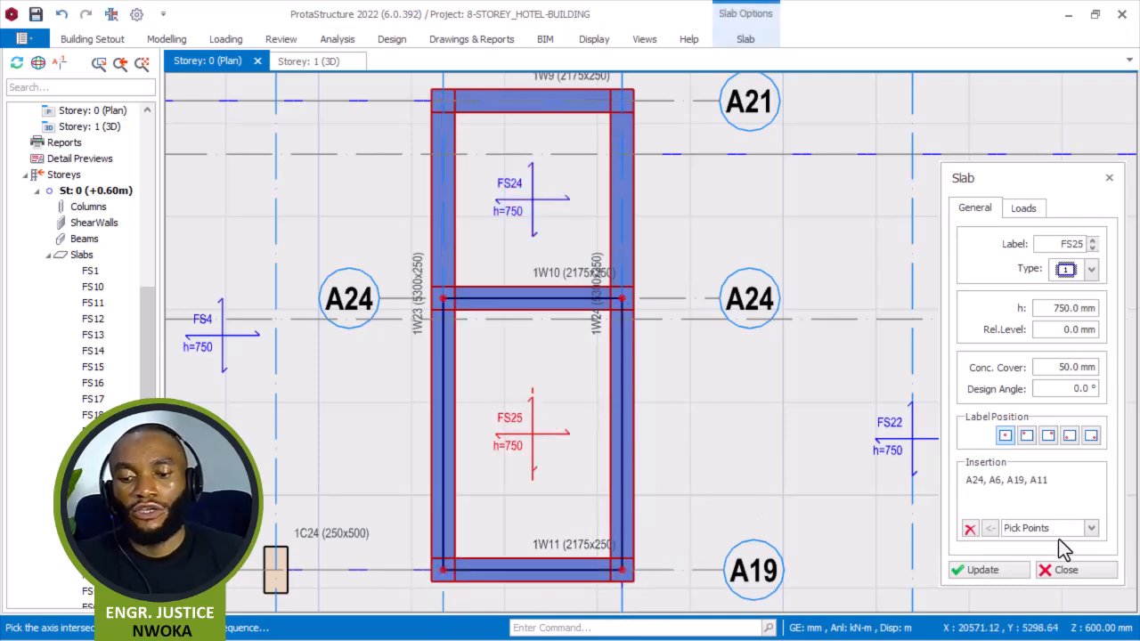
{"action": "scroll", "coordinate": [682, 383], "scroll_direction": "down", "scroll_amount": 5}
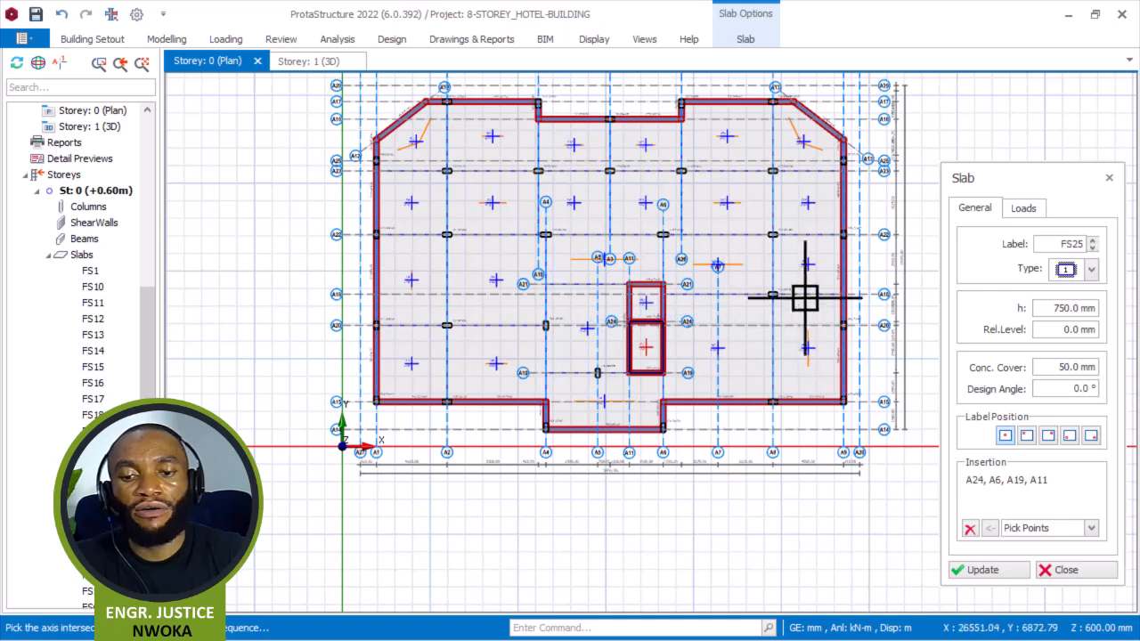
{"action": "key", "text": "Escape"}
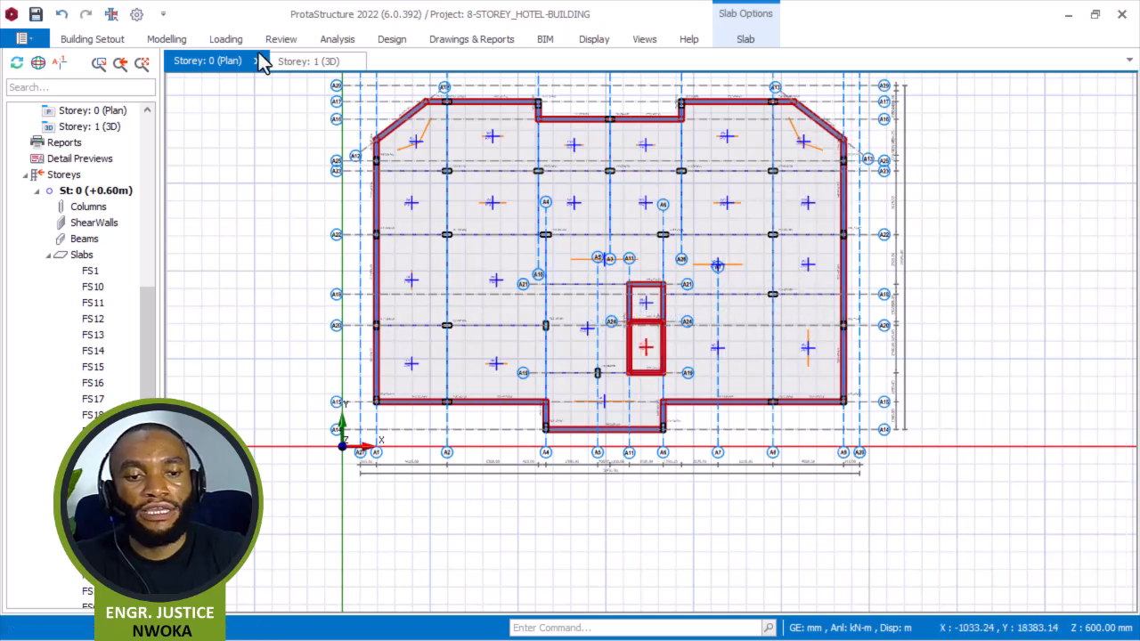
Inspect the storey 0 ground slabs from several angles in the 3D view, then return to the storey 0 plan.
{"action": "left_click", "coordinate": [301, 61]}
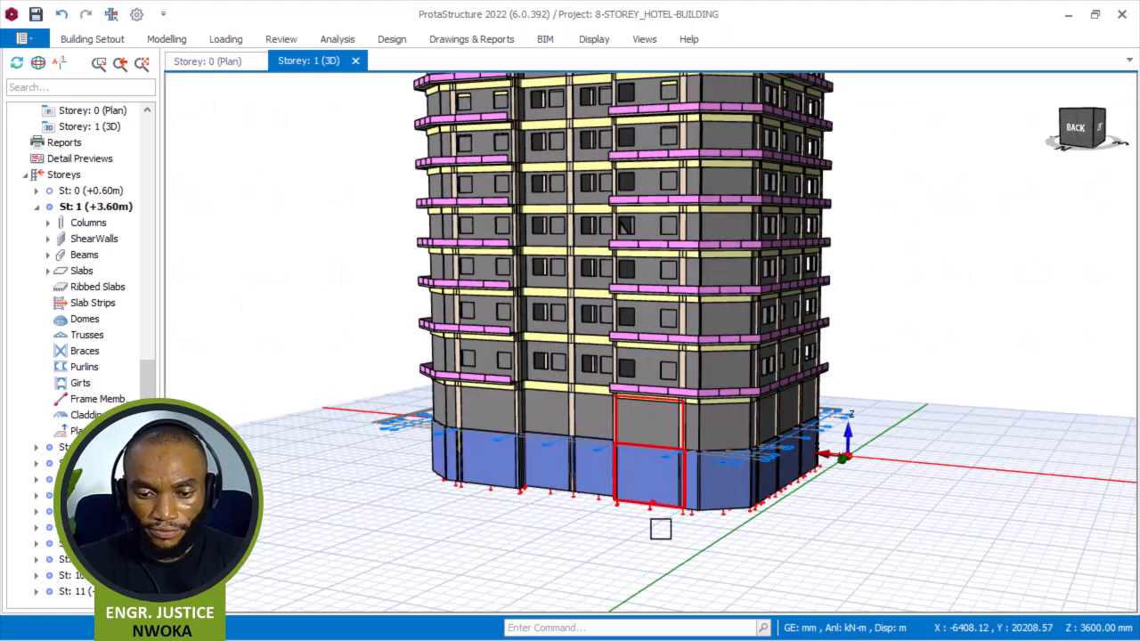
{"action": "middle_click_drag", "start_coordinate": [662, 529], "coordinate": [697, 431]}
{"action": "scroll", "coordinate": [574, 543], "scroll_direction": "up", "scroll_amount": 2}
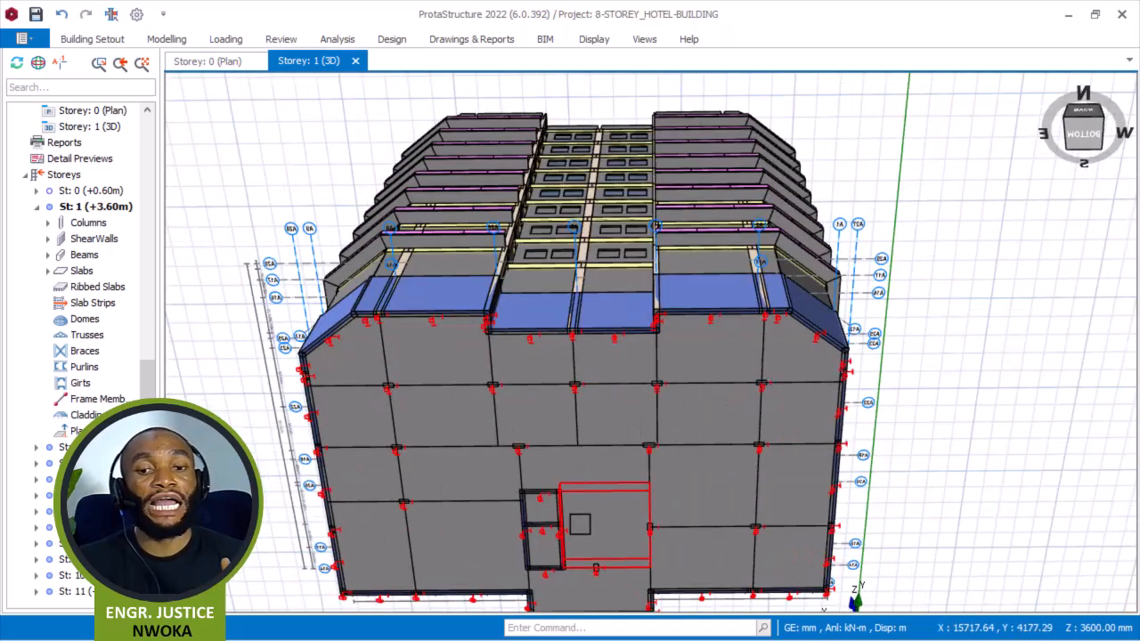
{"action": "mouse_move", "coordinate": [580, 524]}
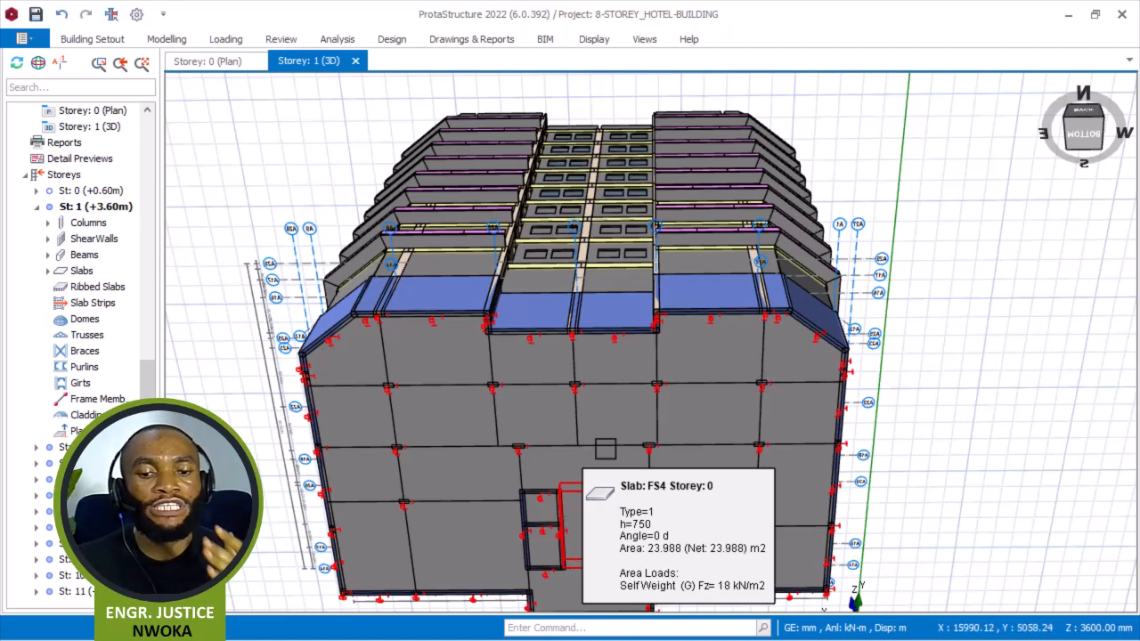
{"action": "middle_click_drag", "start_coordinate": [611, 372], "coordinate": [594, 496]}
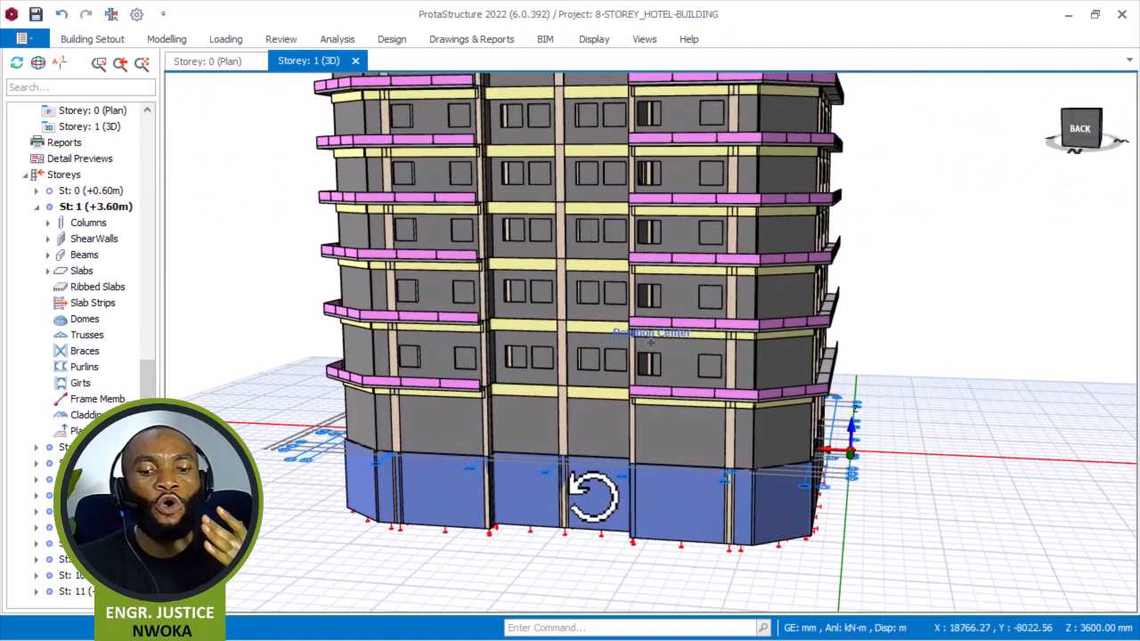
{"action": "scroll", "coordinate": [449, 521], "scroll_direction": "up", "scroll_amount": 3}
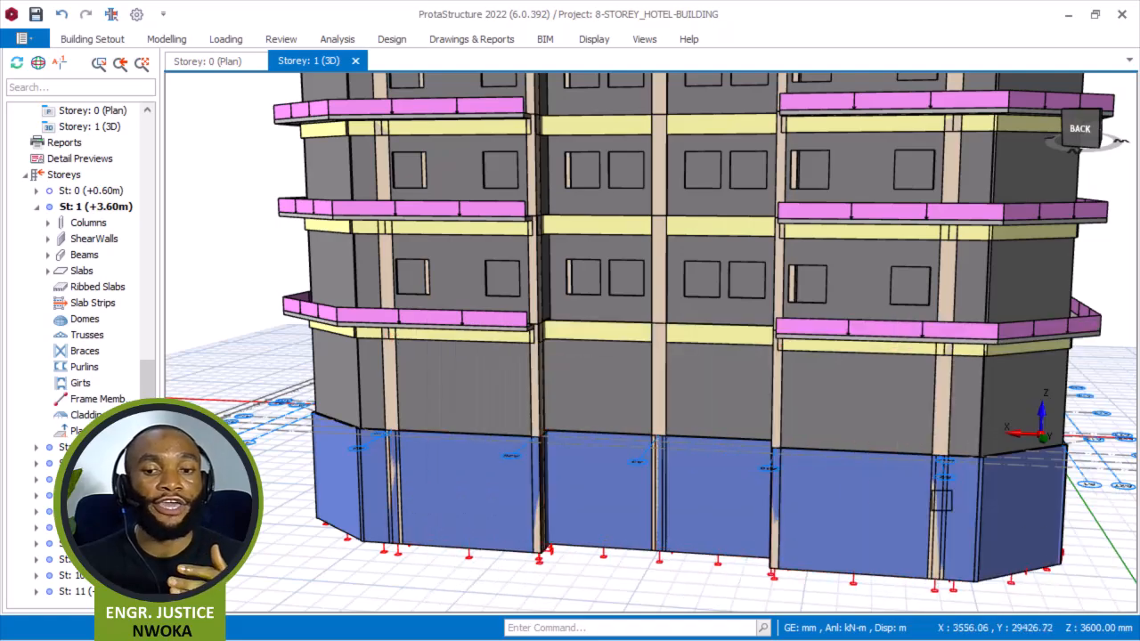
{"action": "scroll", "coordinate": [650, 338], "scroll_direction": "down", "scroll_amount": 2}
{"action": "middle_click_drag", "start_coordinate": [801, 565], "coordinate": [685, 561]}
{"action": "scroll", "coordinate": [657, 573], "scroll_direction": "up", "scroll_amount": 4}
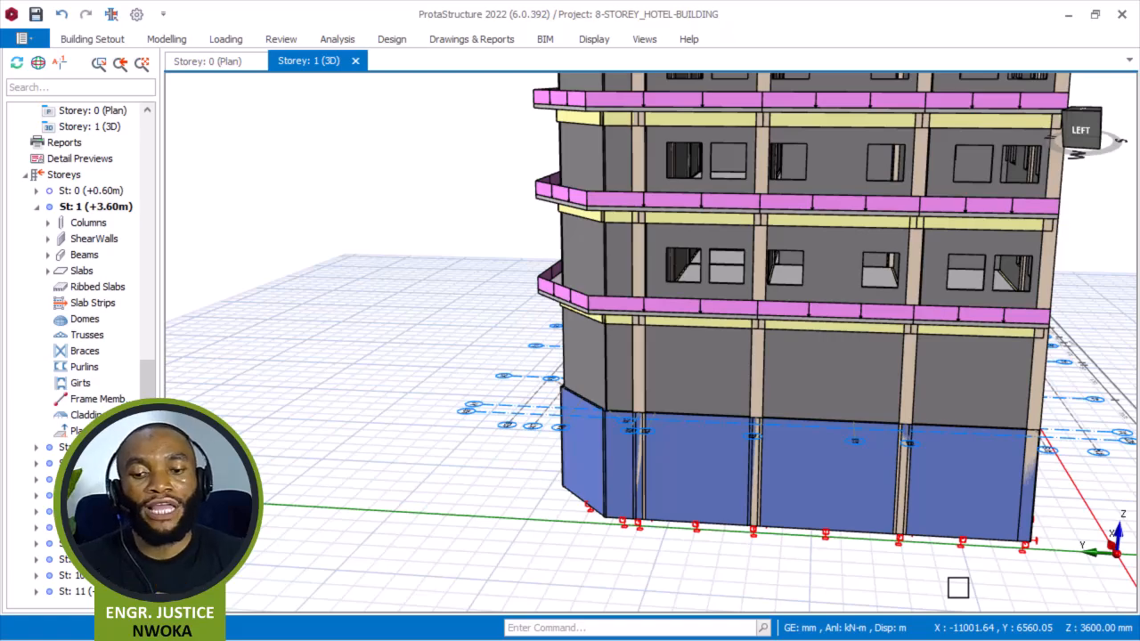
{"action": "middle_click_drag", "start_coordinate": [960, 565], "coordinate": [983, 598]}
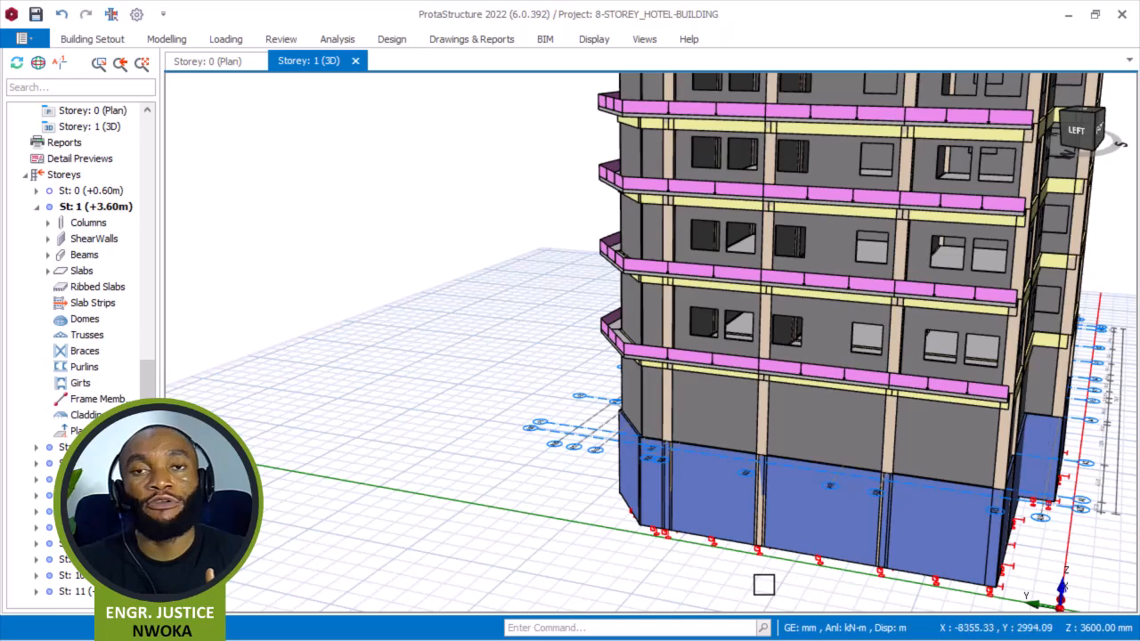
{"action": "left_click", "coordinate": [216, 62]}
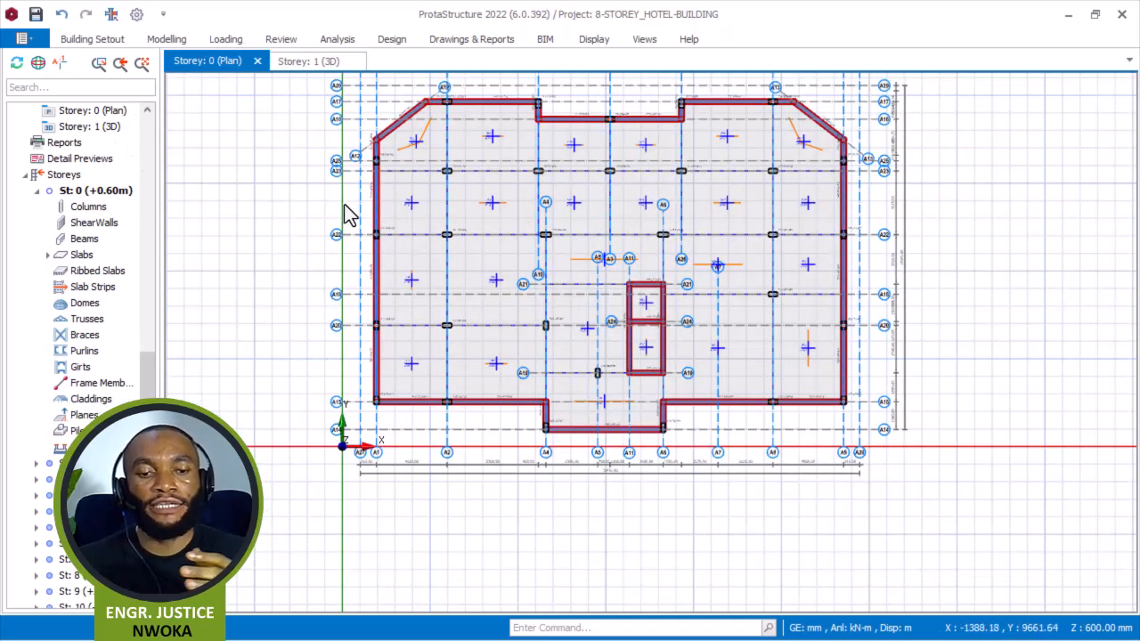
Open the properties of slab FS11 between axes A2 and A10 at the top-left of the plan.
{"action": "scroll", "coordinate": [356, 152], "scroll_direction": "up", "scroll_amount": 5}
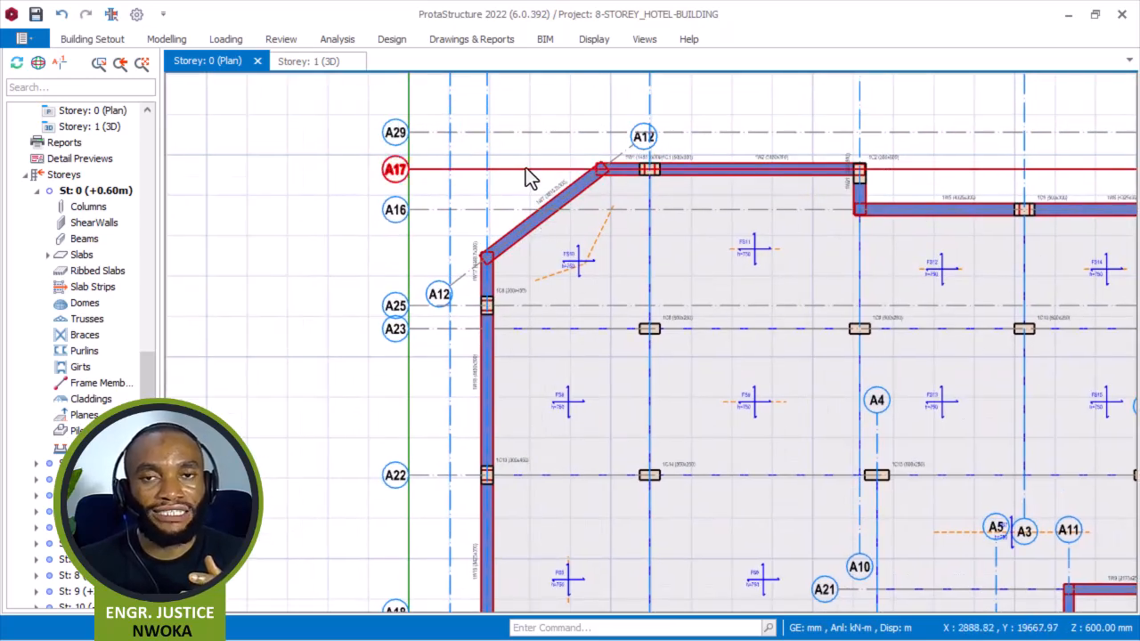
{"action": "mouse_move", "coordinate": [525, 167]}
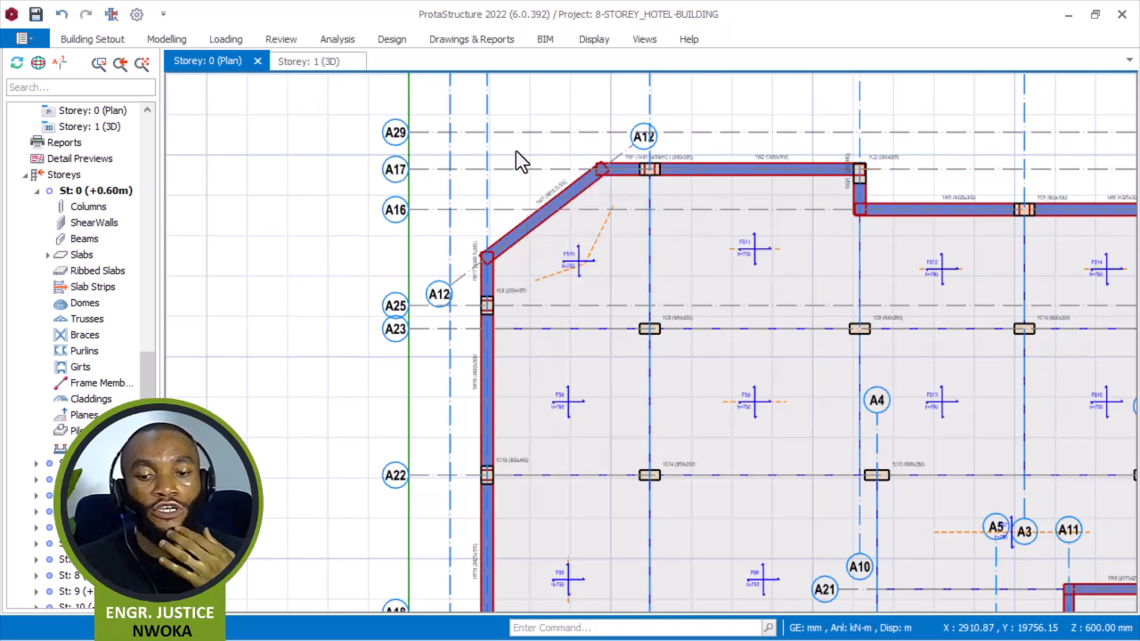
{"action": "middle_click_drag", "start_coordinate": [720, 183], "coordinate": [577, 341]}
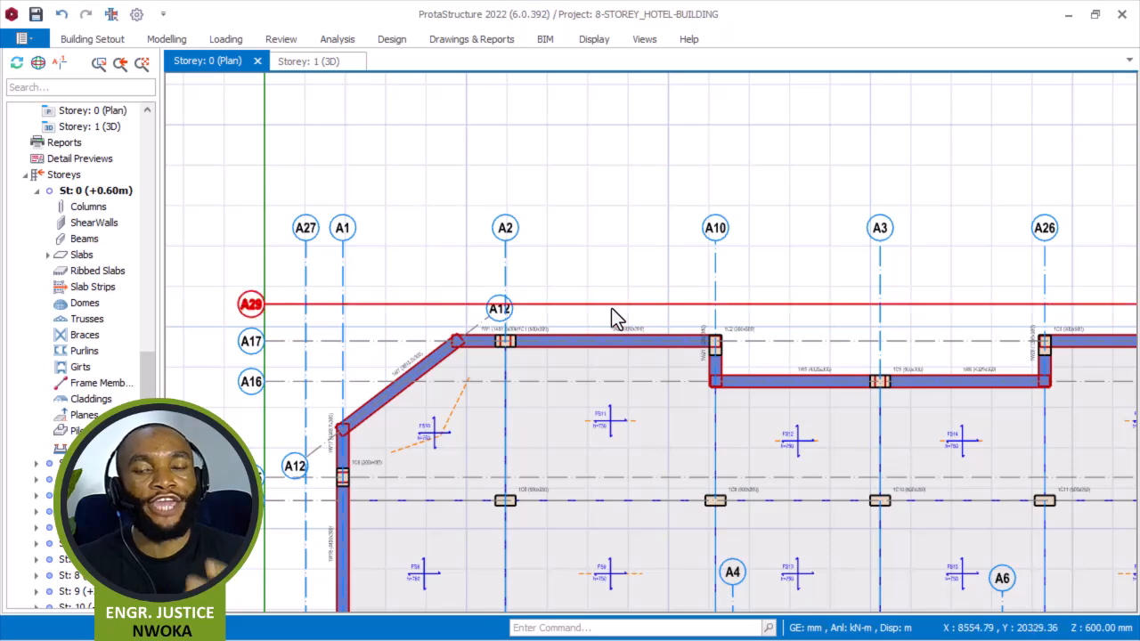
{"action": "scroll", "coordinate": [610, 312], "scroll_direction": "up", "scroll_amount": 3}
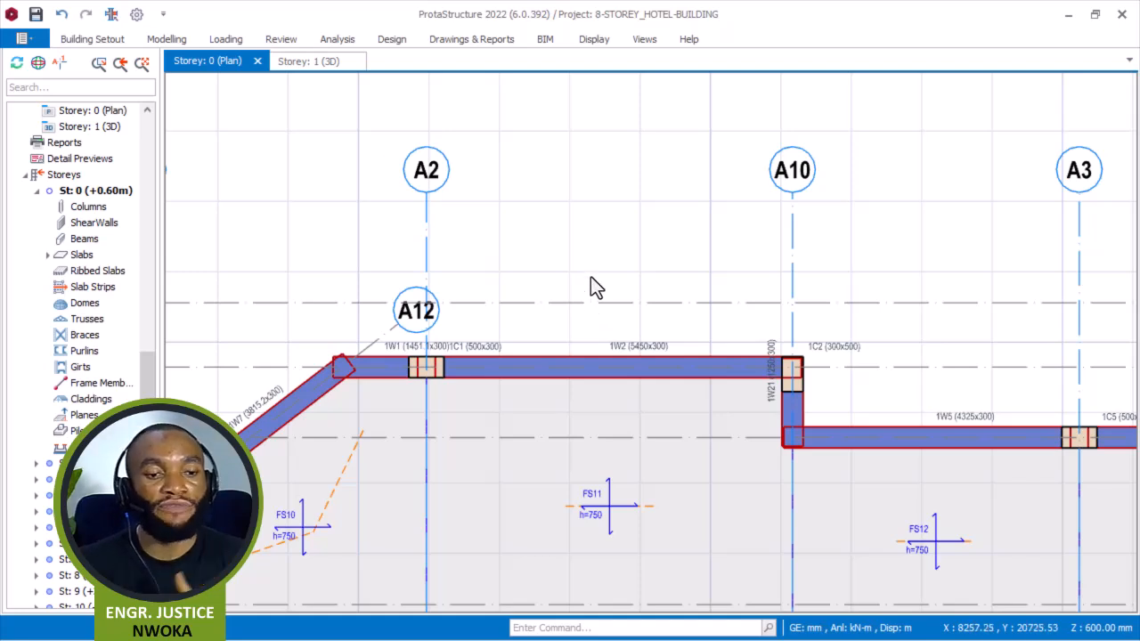
{"action": "scroll", "coordinate": [589, 258], "scroll_direction": "down", "scroll_amount": 2}
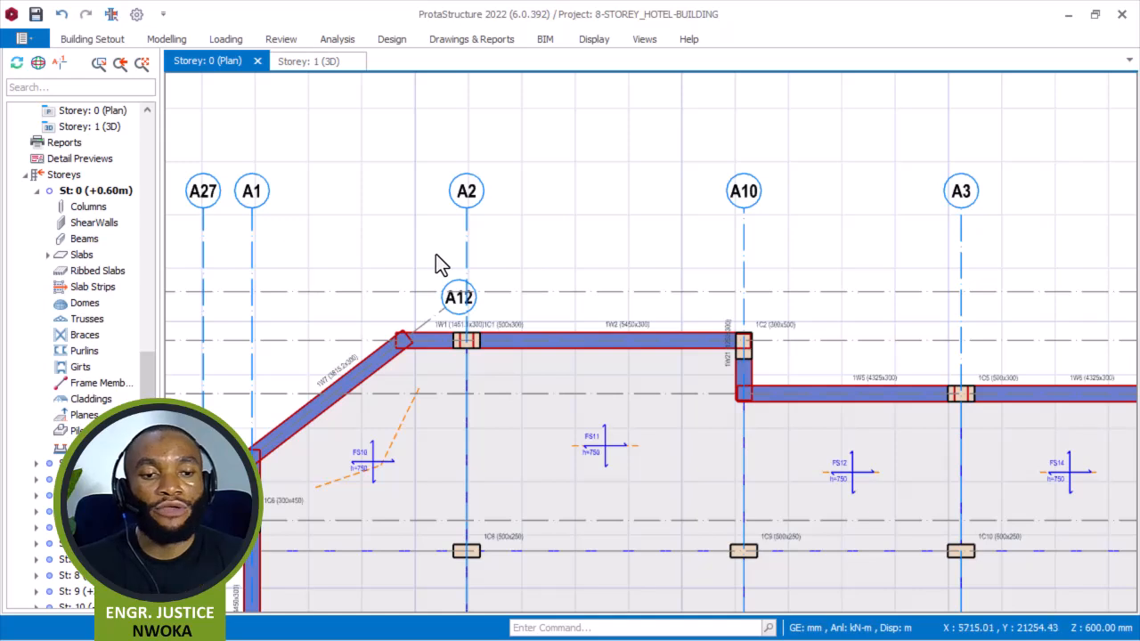
{"action": "left_click", "coordinate": [592, 445]}
{"action": "right_click", "coordinate": [554, 251]}
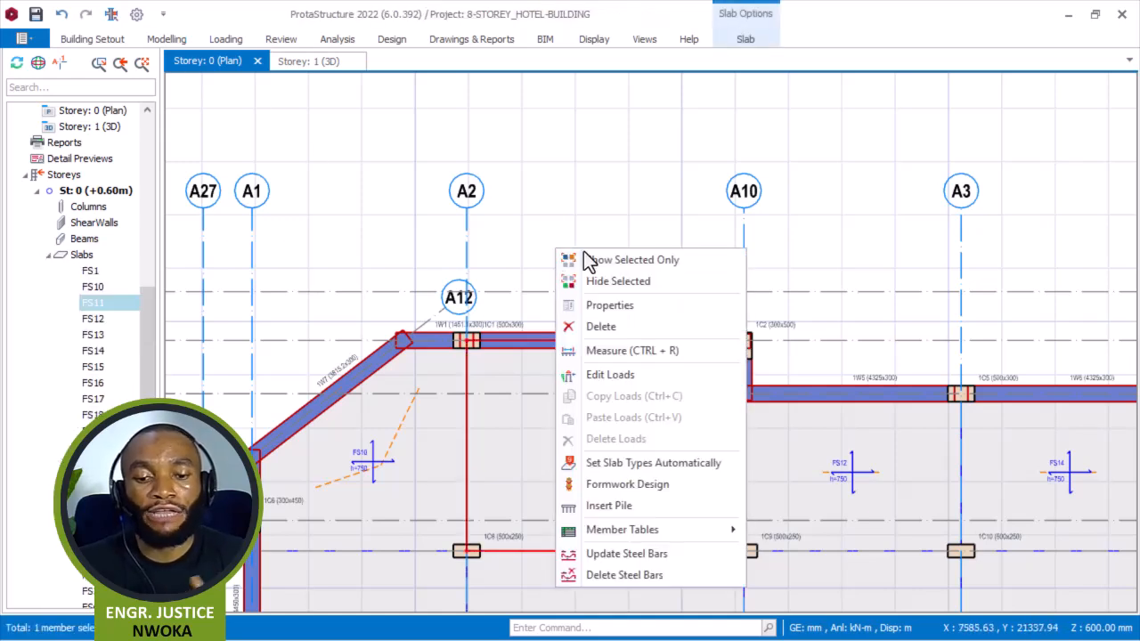
{"action": "left_click", "coordinate": [647, 304]}
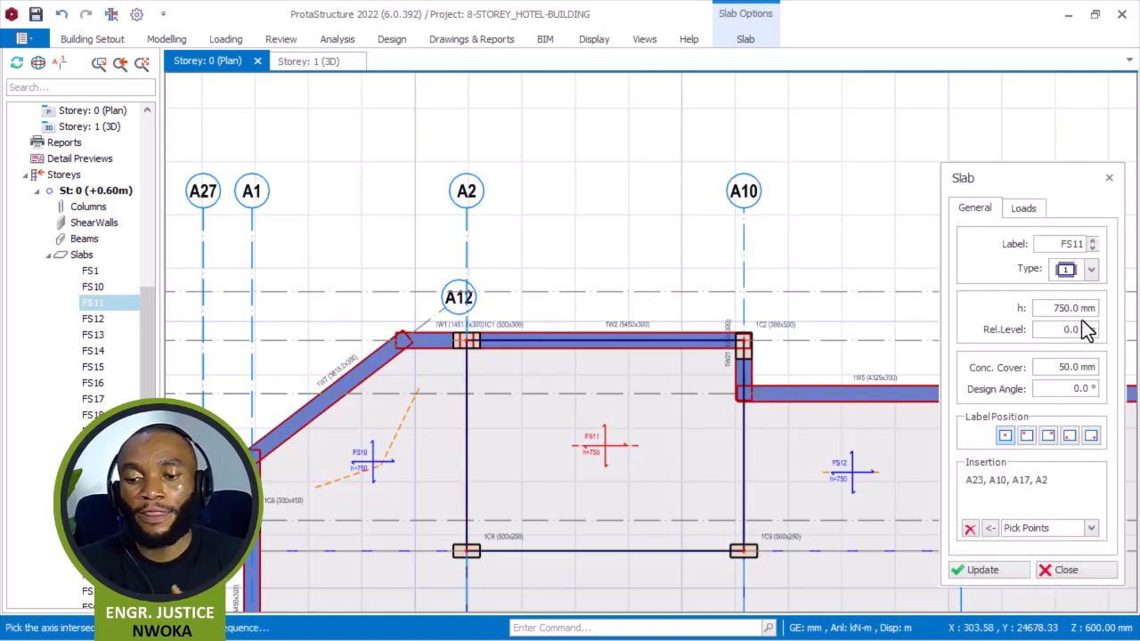
{"action": "scroll", "coordinate": [508, 273], "scroll_direction": "down", "scroll_amount": 3}
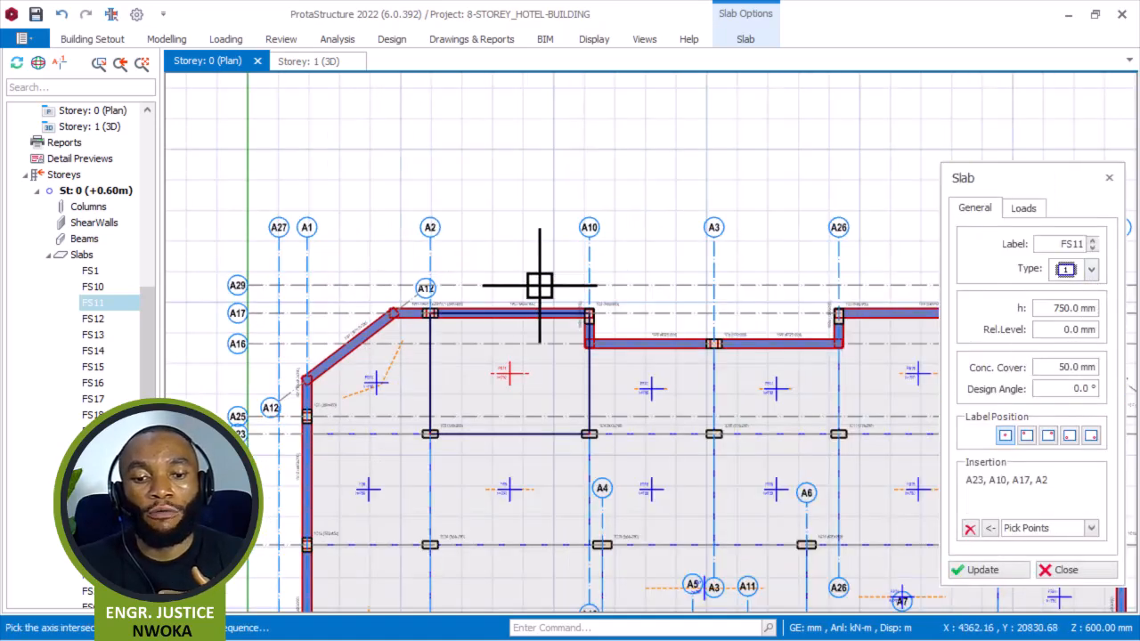
{"action": "middle_click_drag", "start_coordinate": [701, 317], "coordinate": [358, 267]}
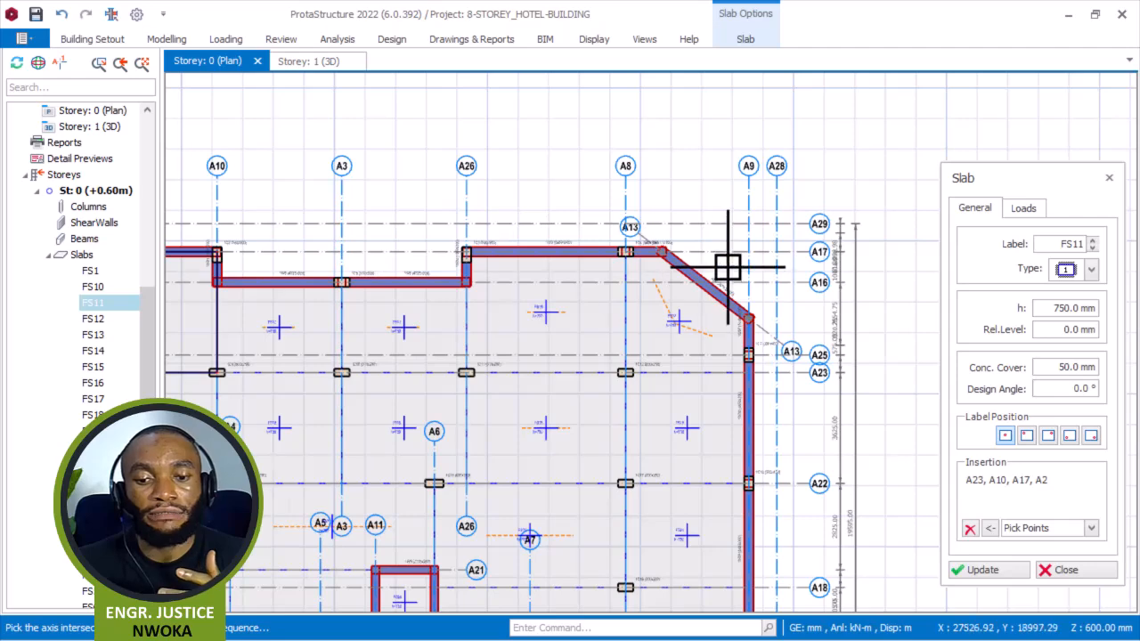
{"action": "scroll", "coordinate": [727, 266], "scroll_direction": "up", "scroll_amount": 3}
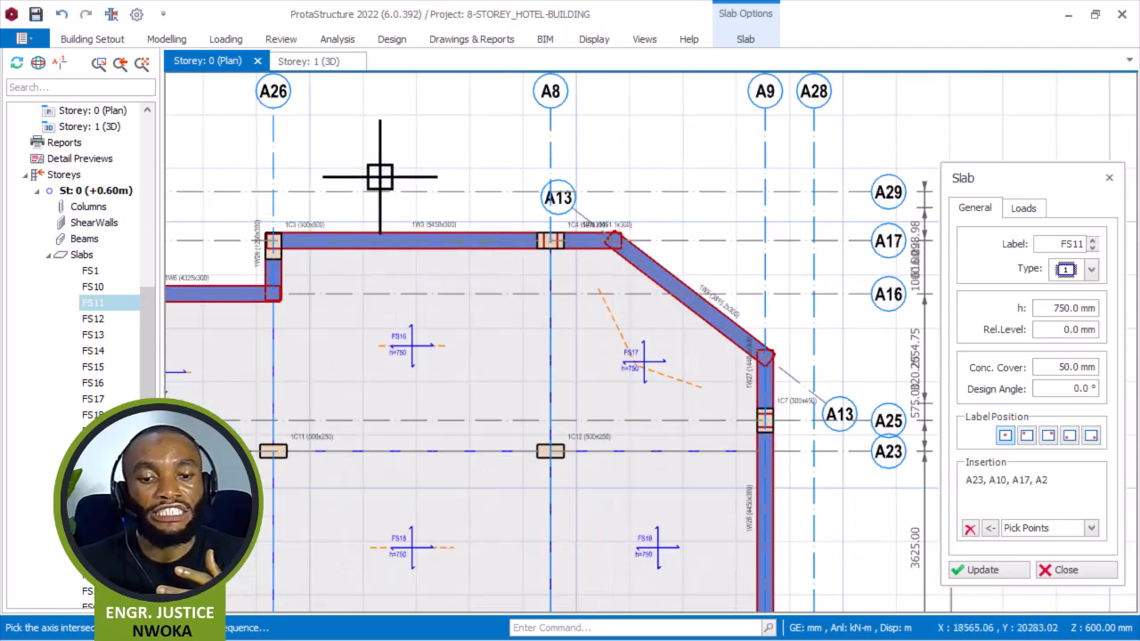
{"action": "left_click", "coordinate": [1092, 269]}
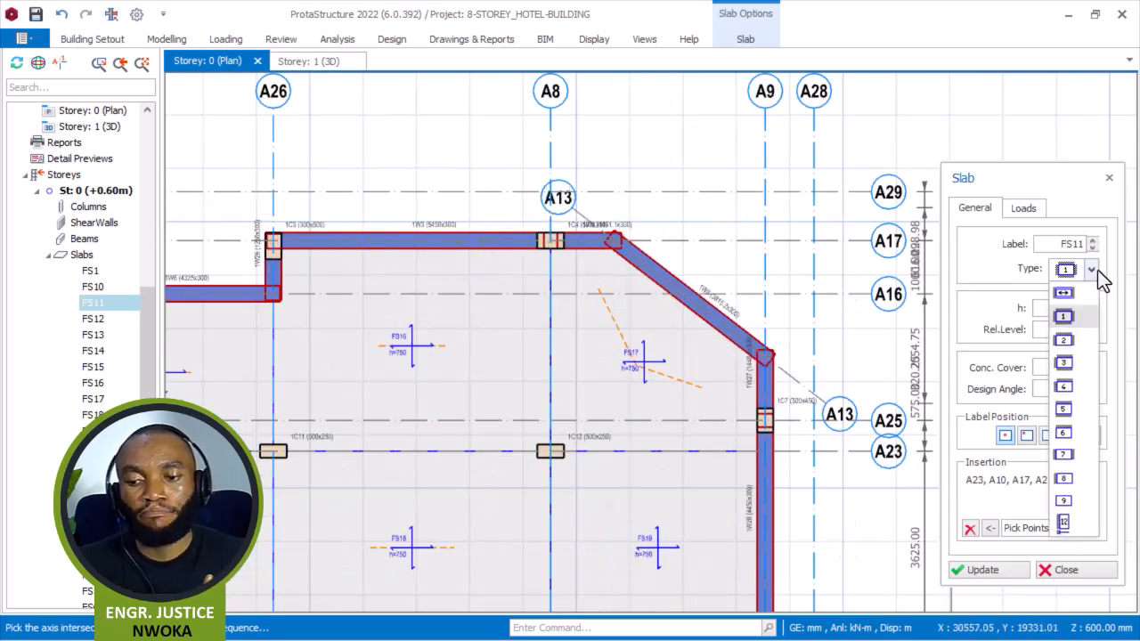
{"action": "left_click", "coordinate": [1063, 524]}
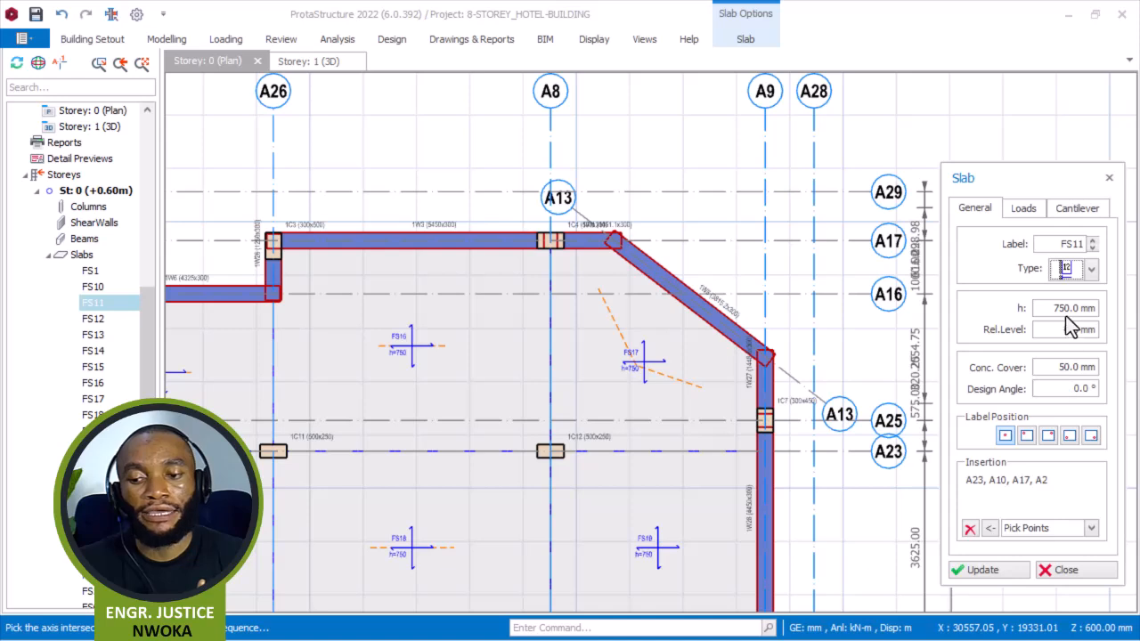
{"action": "left_click", "coordinate": [1091, 270]}
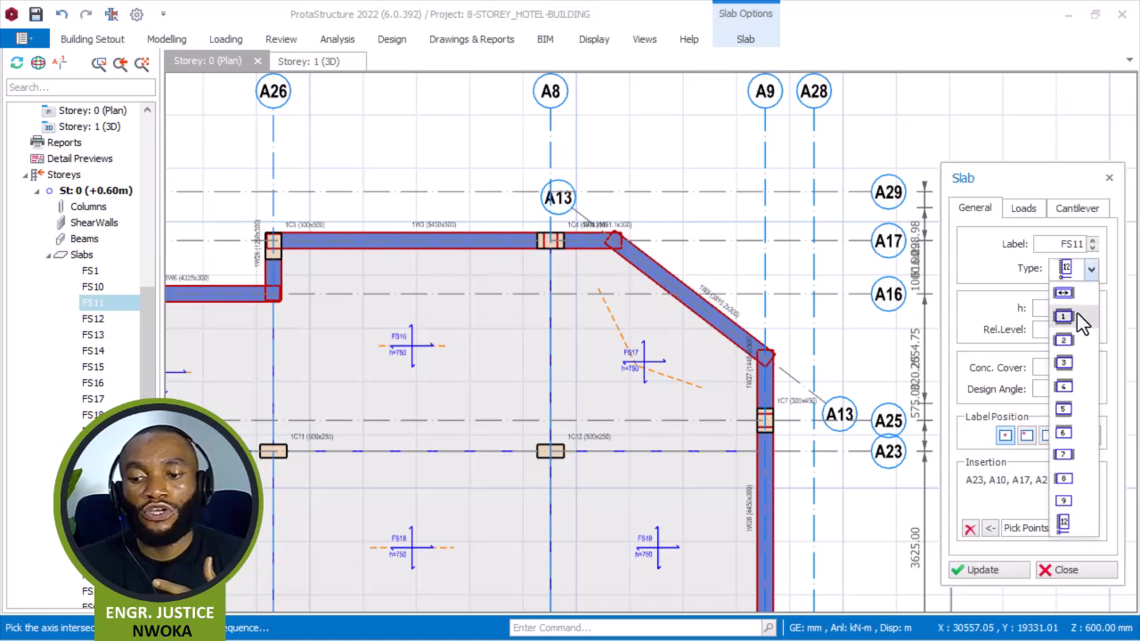
{"action": "left_click", "coordinate": [1074, 314]}
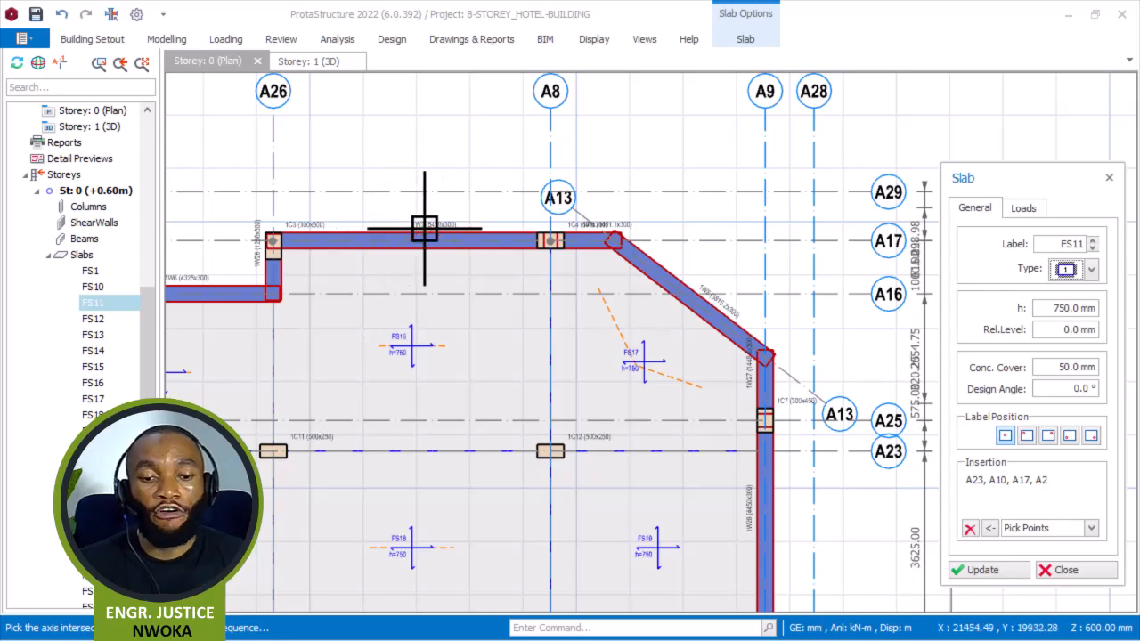
Draw a slab panel between axes A20 and A15 and axes A27 and A1 outside the left edge wall.
{"action": "middle_click_drag", "start_coordinate": [467, 220], "coordinate": [519, 219]}
{"action": "scroll", "coordinate": [519, 219], "scroll_direction": "down", "scroll_amount": 5}
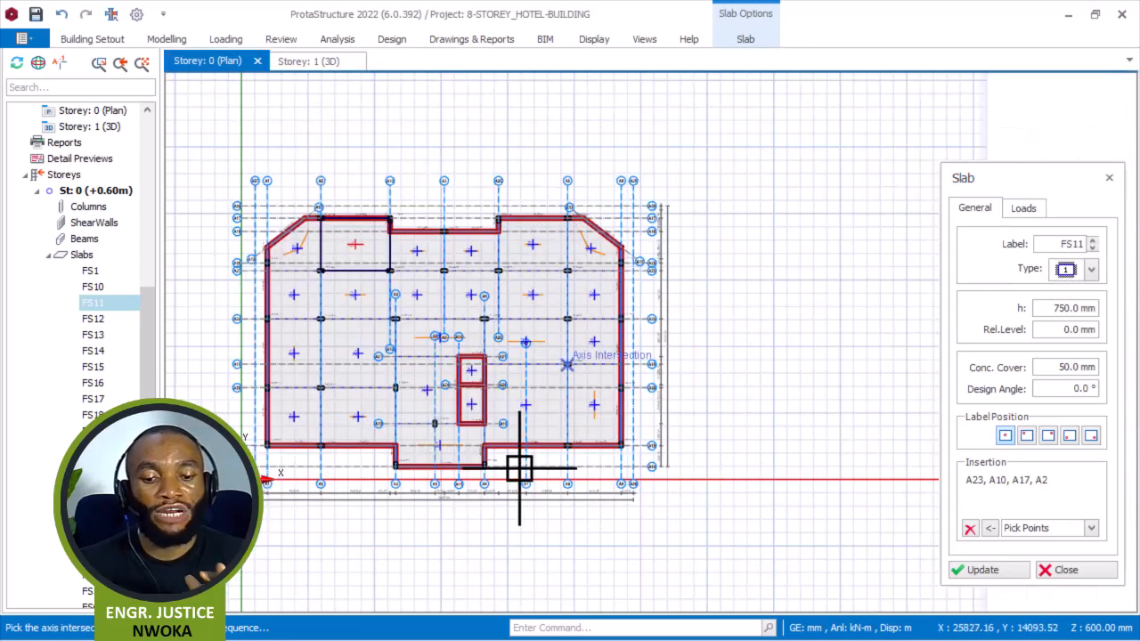
{"action": "scroll", "coordinate": [697, 415], "scroll_direction": "up", "scroll_amount": 5}
{"action": "scroll", "coordinate": [499, 402], "scroll_direction": "up", "scroll_amount": 3}
{"action": "middle_click_drag", "start_coordinate": [415, 387], "coordinate": [539, 485]}
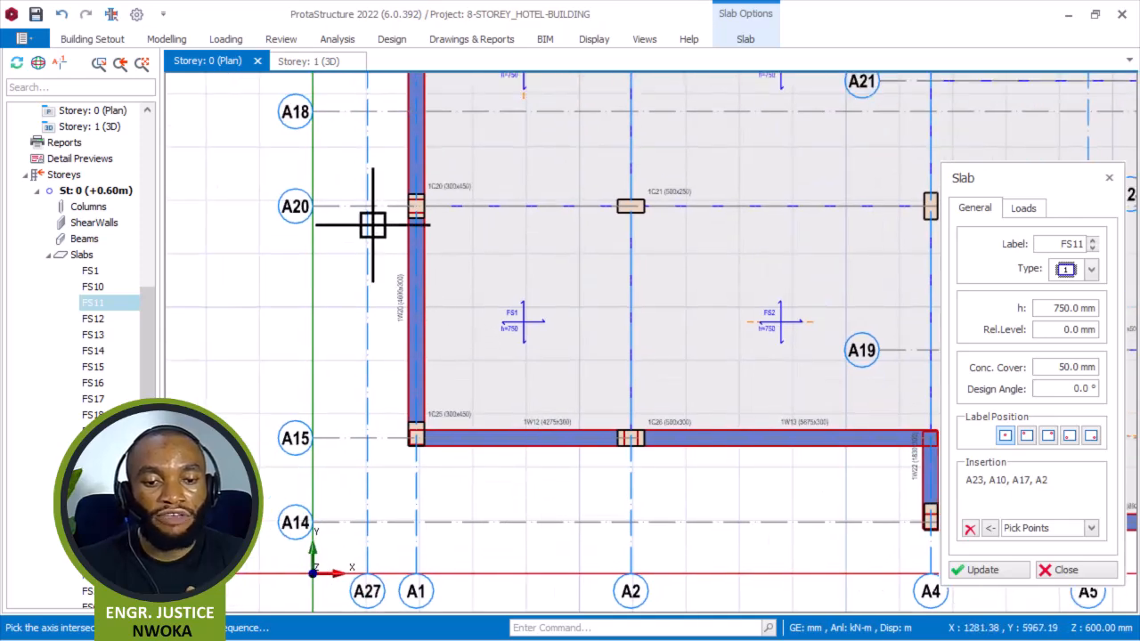
{"action": "scroll", "coordinate": [409, 259], "scroll_direction": "up", "scroll_amount": 2}
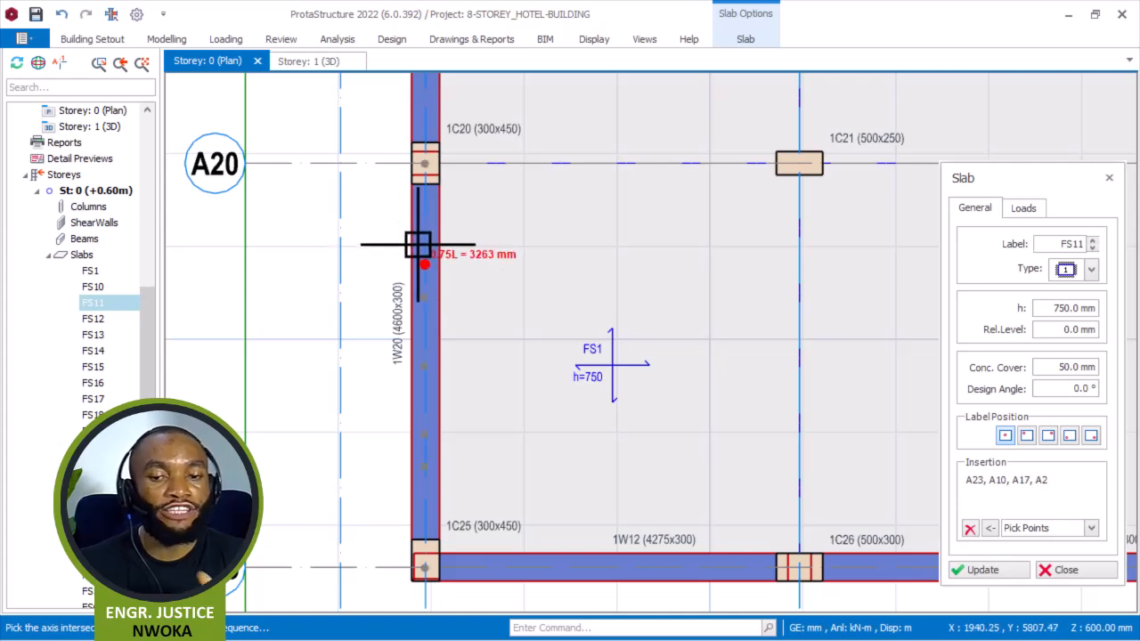
{"action": "scroll", "coordinate": [592, 280], "scroll_direction": "down", "scroll_amount": 2}
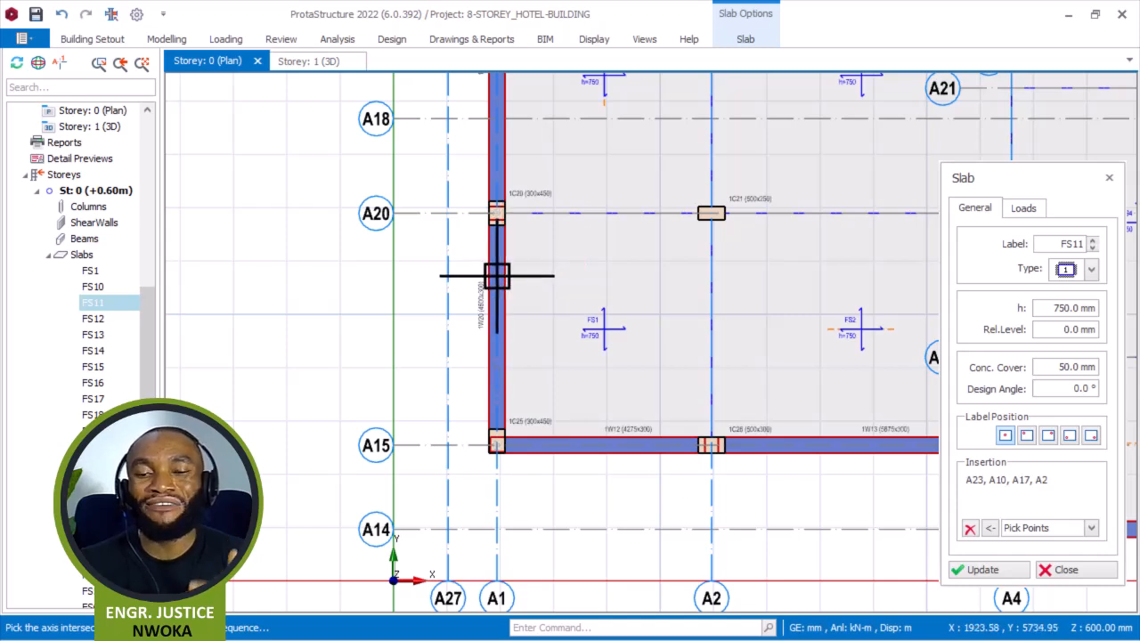
{"action": "scroll", "coordinate": [495, 270], "scroll_direction": "up", "scroll_amount": 1}
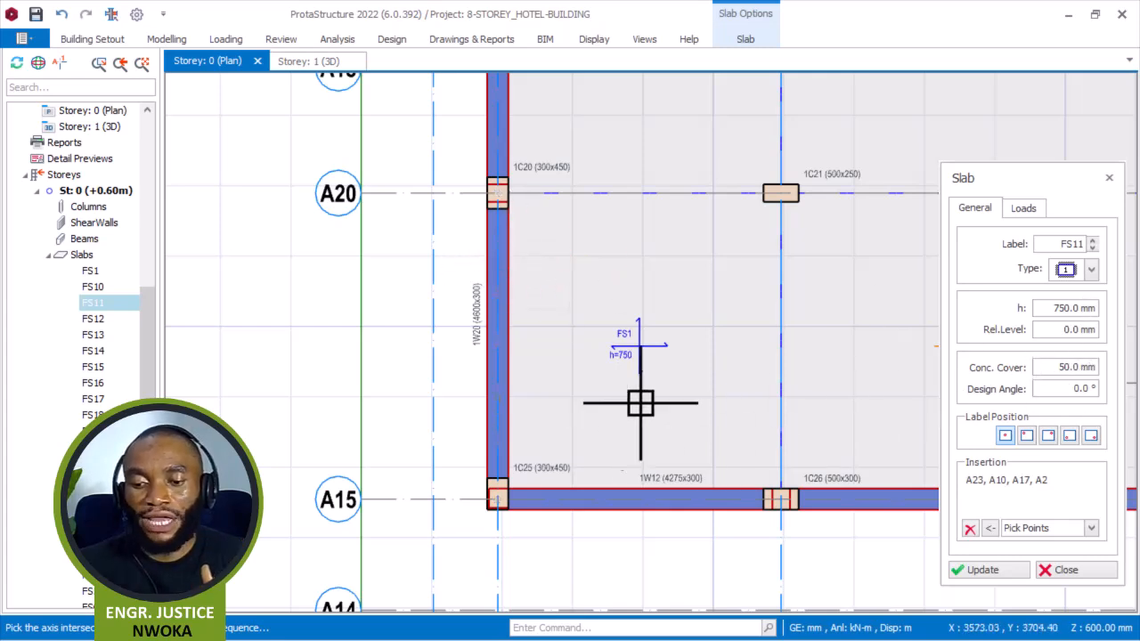
{"action": "scroll", "coordinate": [490, 192], "scroll_direction": "up", "scroll_amount": 3}
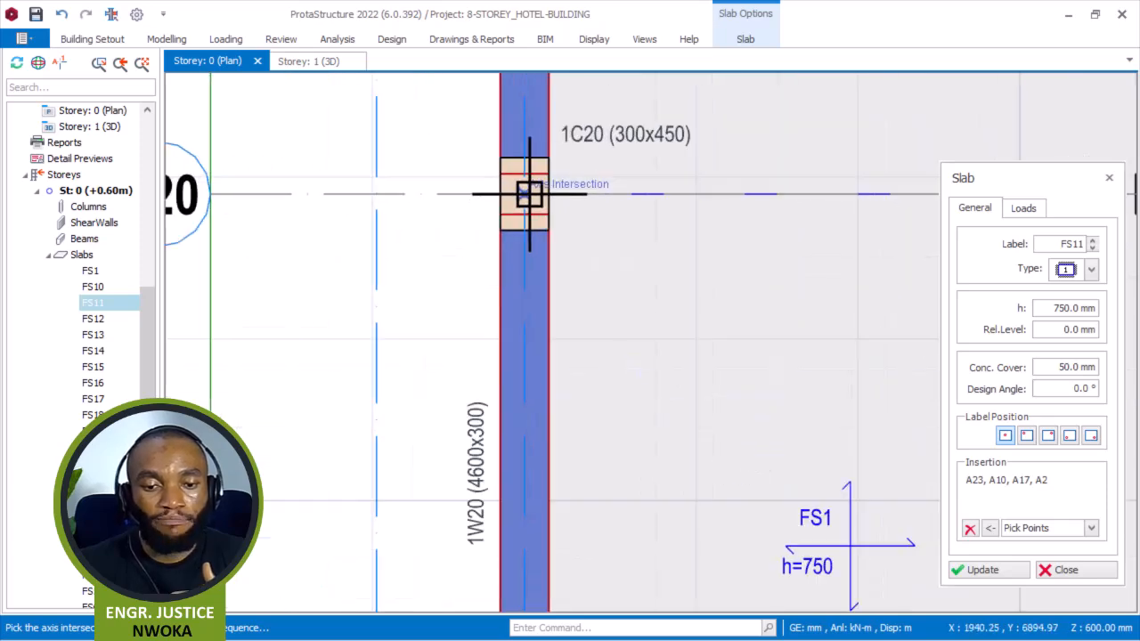
{"action": "left_click", "coordinate": [376, 192]}
{"action": "scroll", "coordinate": [408, 164], "scroll_direction": "down", "scroll_amount": 3}
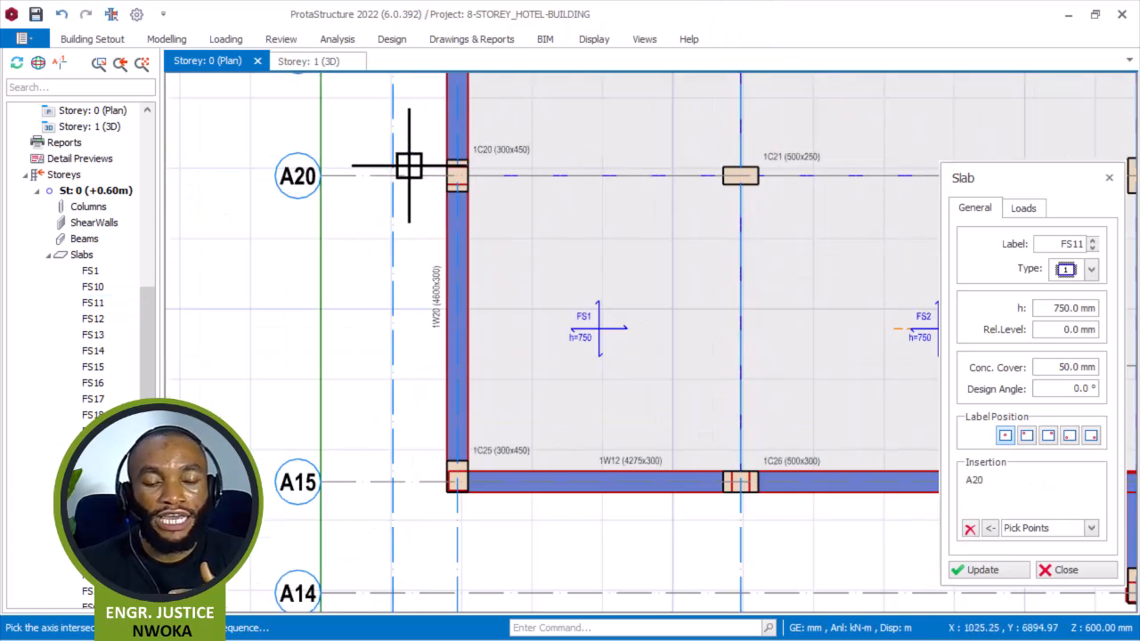
{"action": "scroll", "coordinate": [408, 169], "scroll_direction": "down", "scroll_amount": 2}
{"action": "scroll", "coordinate": [399, 405], "scroll_direction": "up", "scroll_amount": 3}
{"action": "left_click", "coordinate": [479, 397]}
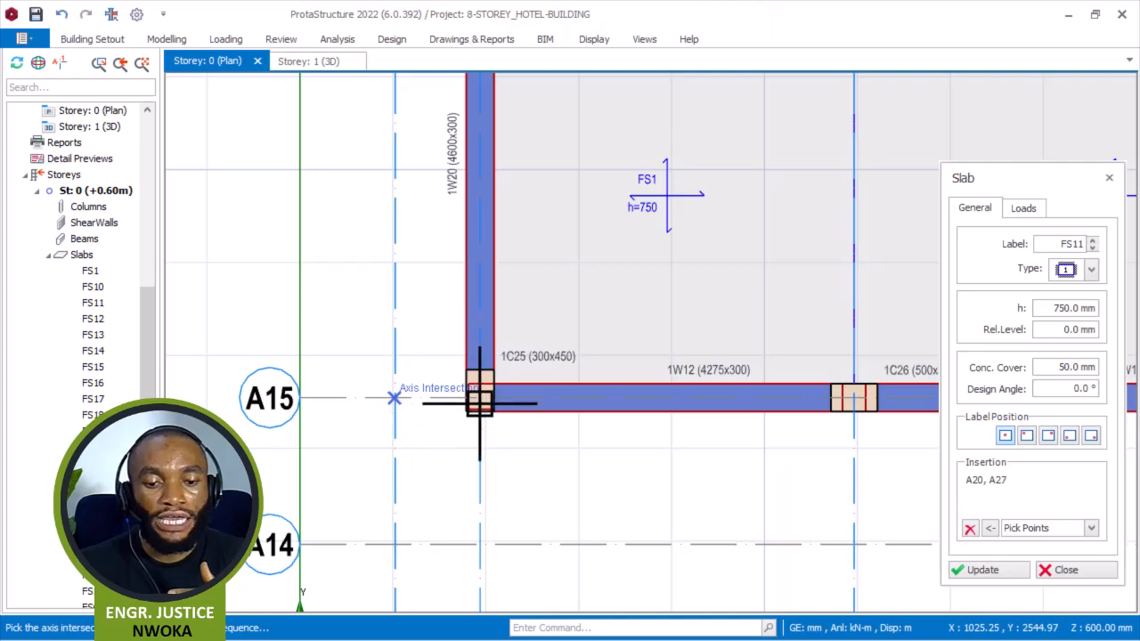
{"action": "left_click", "coordinate": [450, 424]}
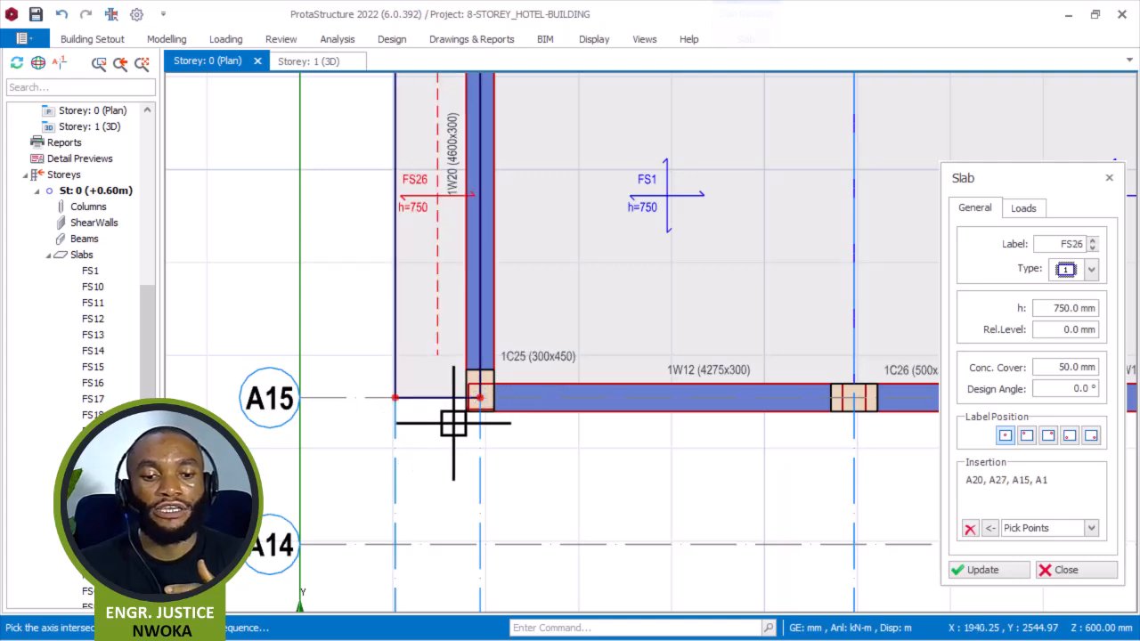
Inspect the new edge slab beside the ground-floor wall in the 3D view.
{"action": "left_click", "coordinate": [322, 63]}
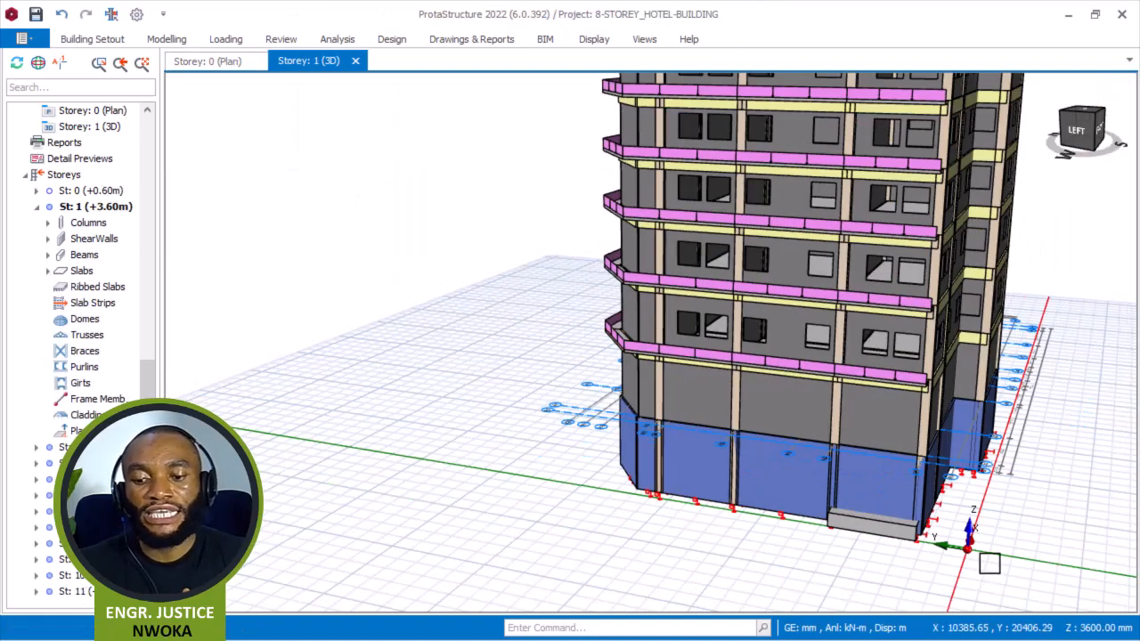
{"action": "middle_click_drag", "start_coordinate": [989, 563], "coordinate": [879, 527]}
{"action": "scroll", "coordinate": [655, 507], "scroll_direction": "up", "scroll_amount": 4}
{"action": "middle_click_drag", "start_coordinate": [615, 519], "coordinate": [638, 511]}
{"action": "scroll", "coordinate": [636, 509], "scroll_direction": "up", "scroll_amount": 2}
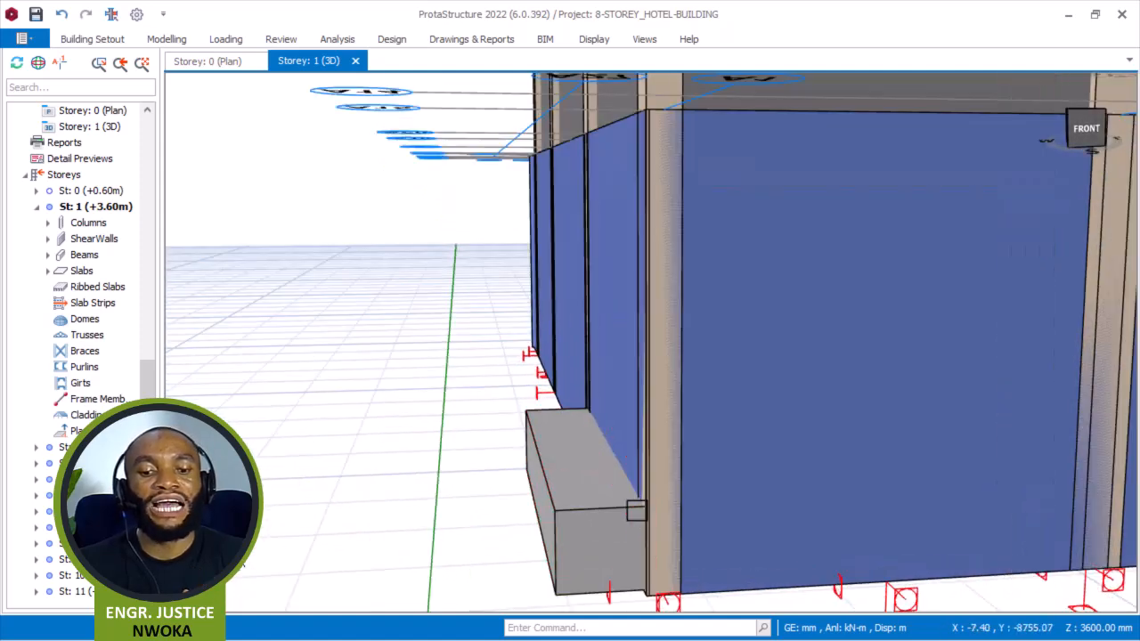
{"action": "mouse_move", "coordinate": [621, 474]}
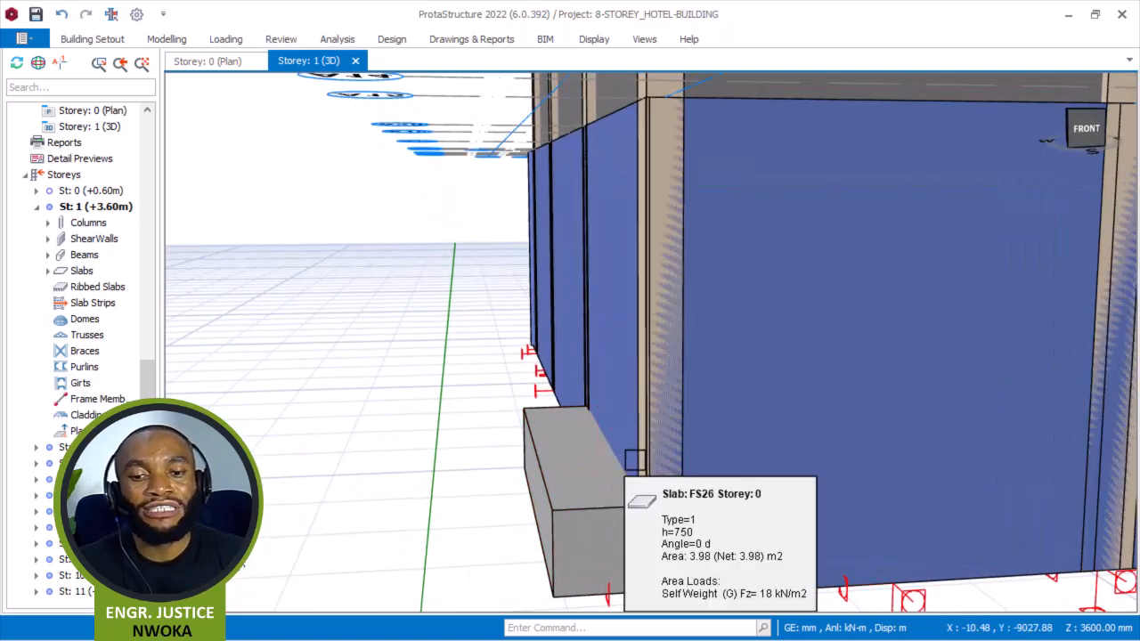
{"action": "middle_click_drag", "start_coordinate": [626, 496], "coordinate": [599, 481]}
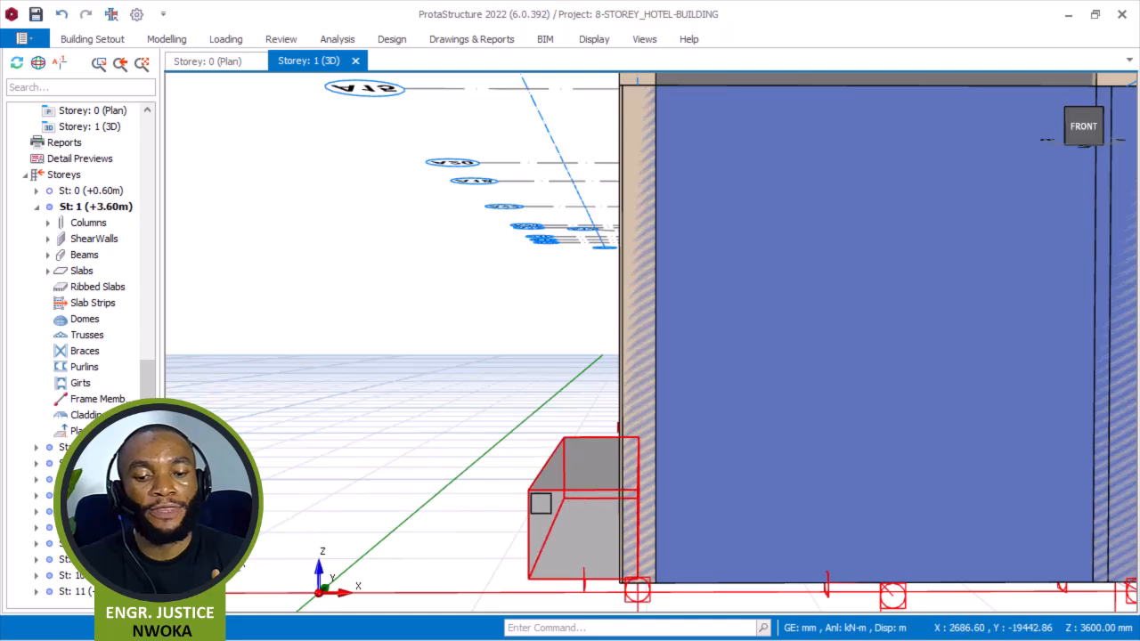
{"action": "middle_click_drag", "start_coordinate": [608, 505], "coordinate": [611, 501]}
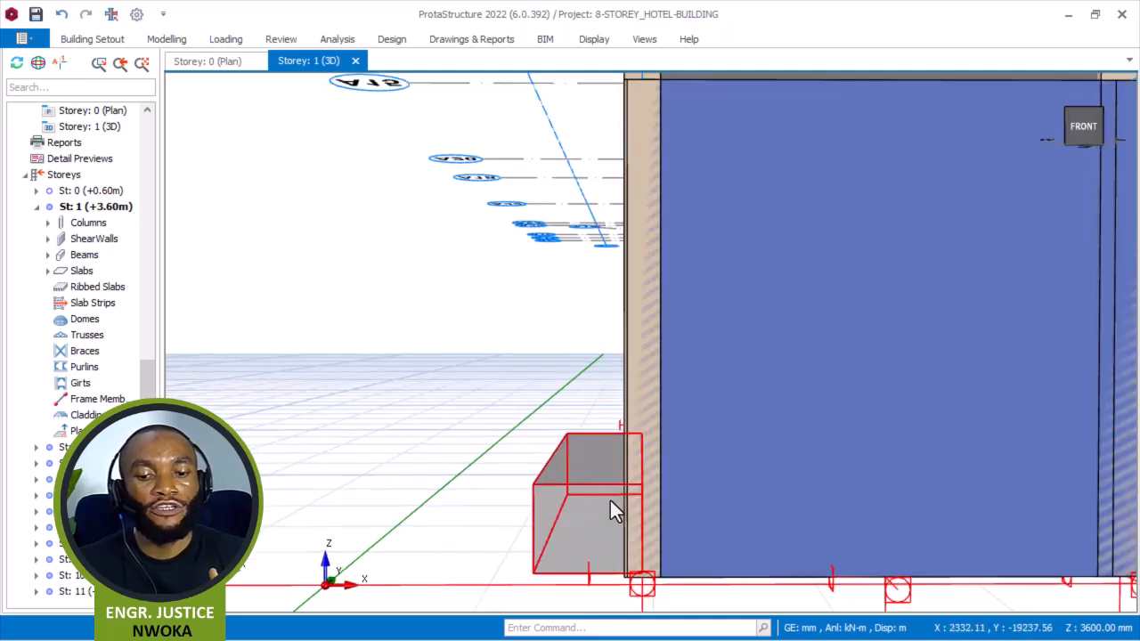
{"action": "mouse_move", "coordinate": [605, 500]}
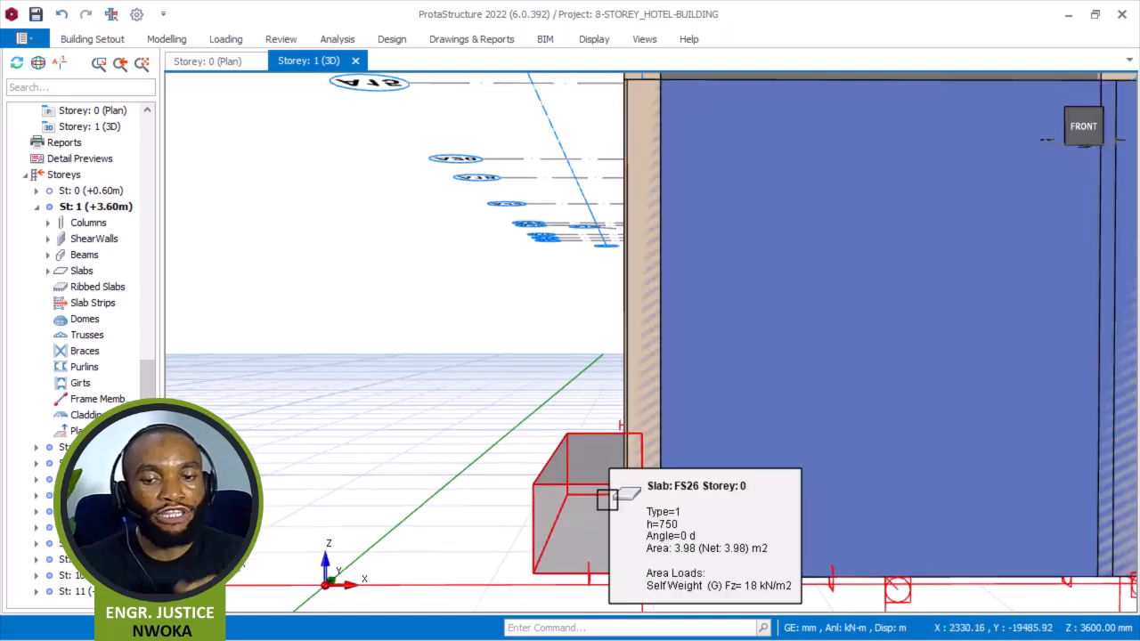
{"action": "middle_click_drag", "start_coordinate": [621, 462], "coordinate": [646, 464], "text": "shift"}
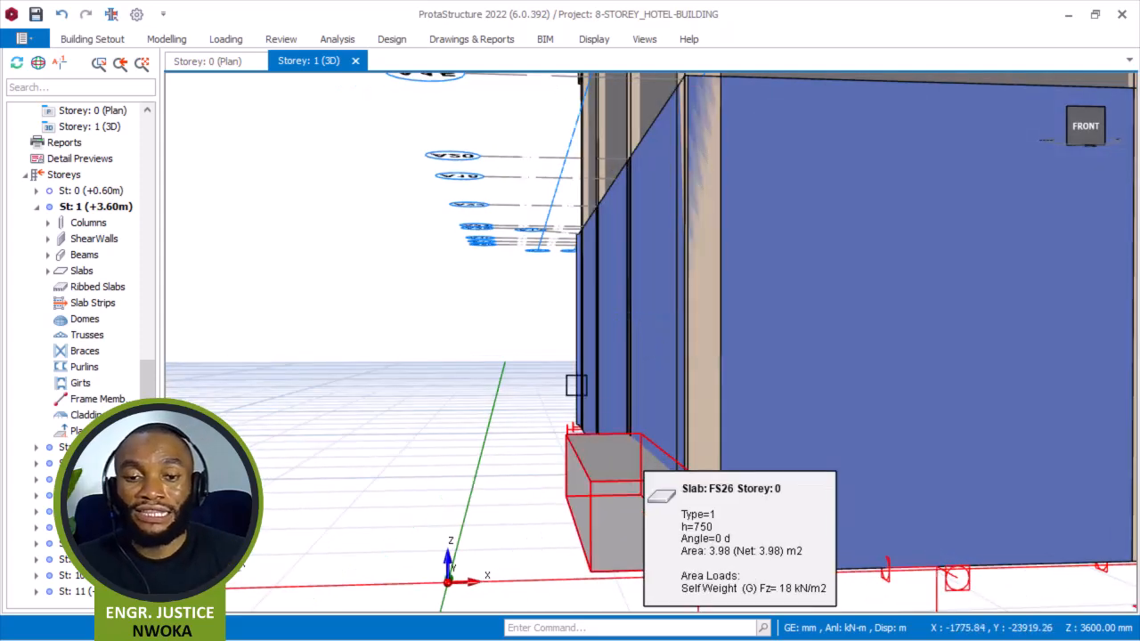
On the storey 0 plan, measure the distance from axis A1 to axis A27 along axis A15 at the corner column.
{"action": "left_click", "coordinate": [210, 63]}
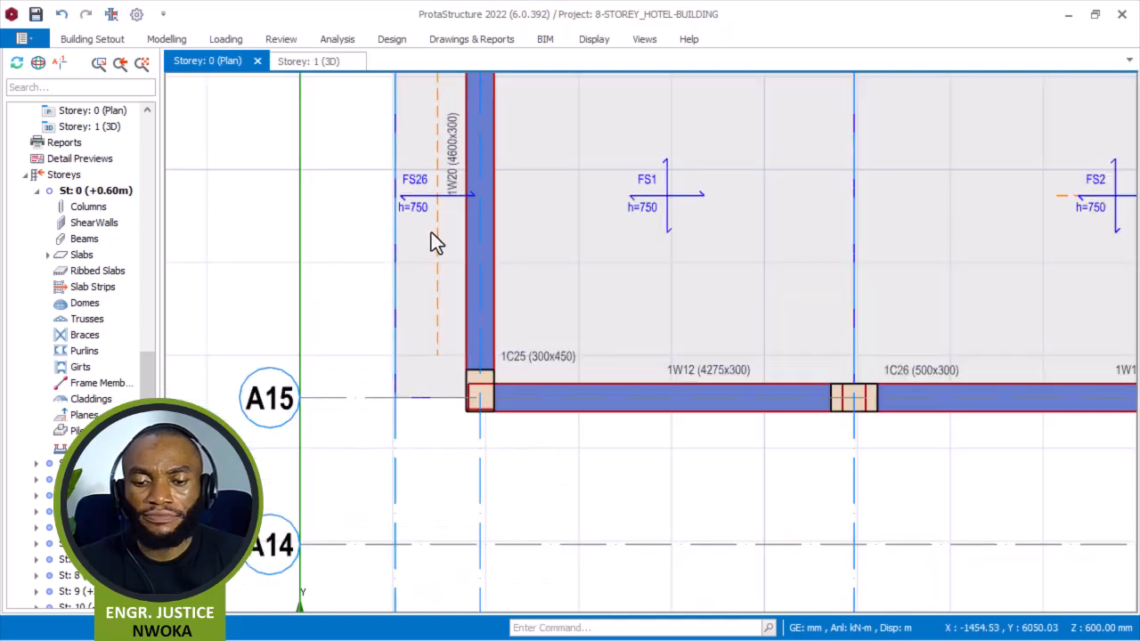
{"action": "middle_click_drag", "start_coordinate": [503, 307], "coordinate": [534, 365]}
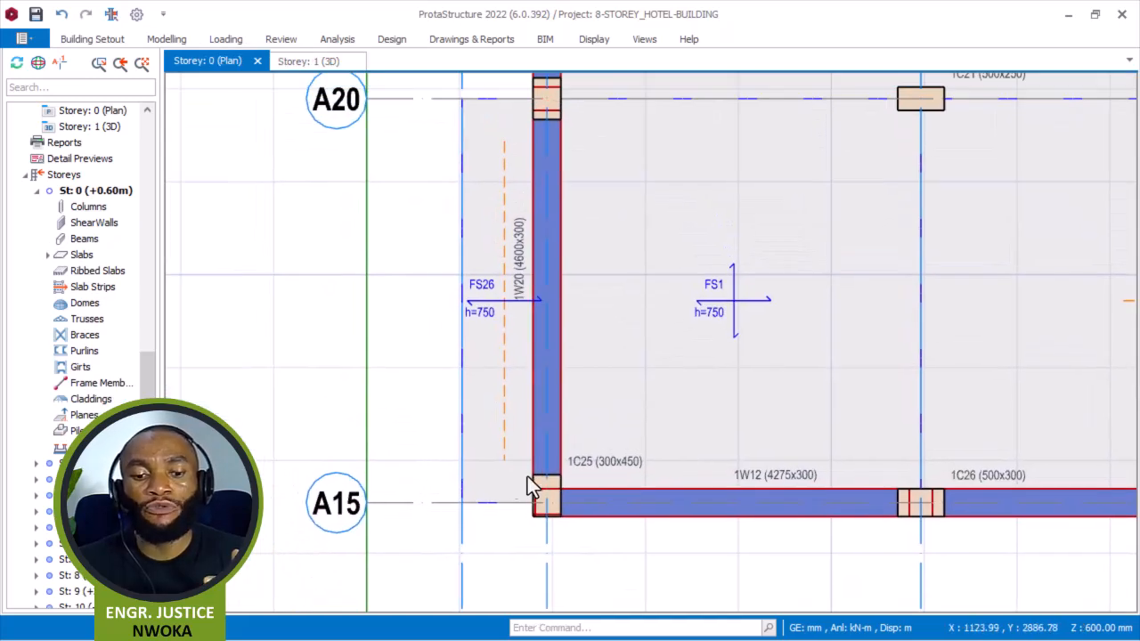
{"action": "middle_click_drag", "start_coordinate": [486, 491], "coordinate": [440, 374]}
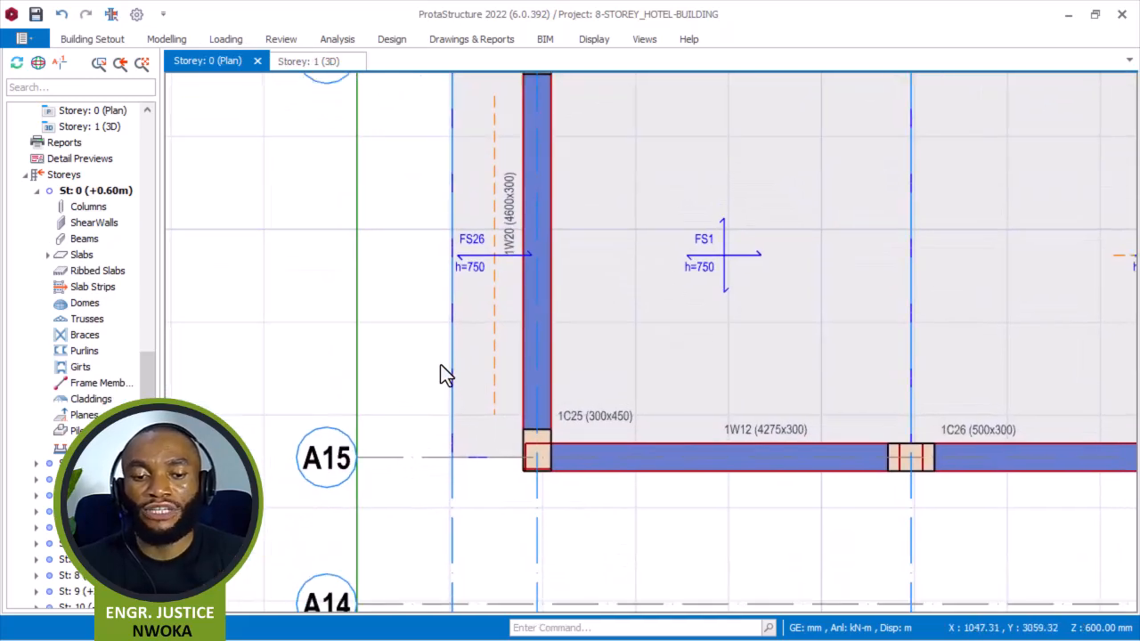
{"action": "right_click", "coordinate": [413, 290]}
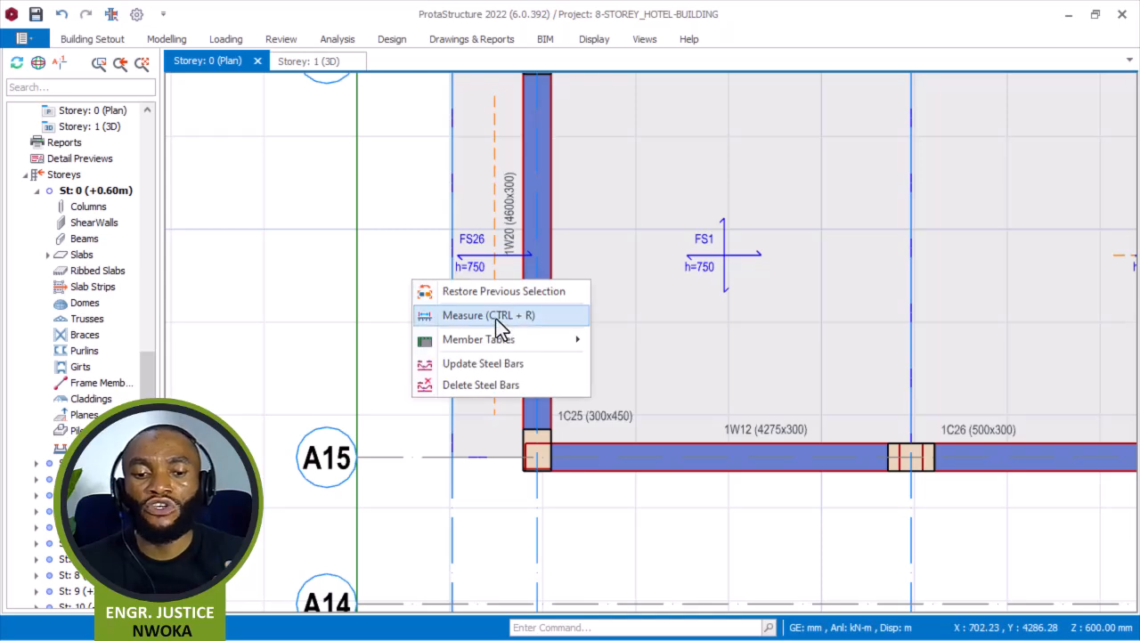
{"action": "left_click", "coordinate": [495, 319]}
{"action": "scroll", "coordinate": [542, 450], "scroll_direction": "up", "scroll_amount": 3}
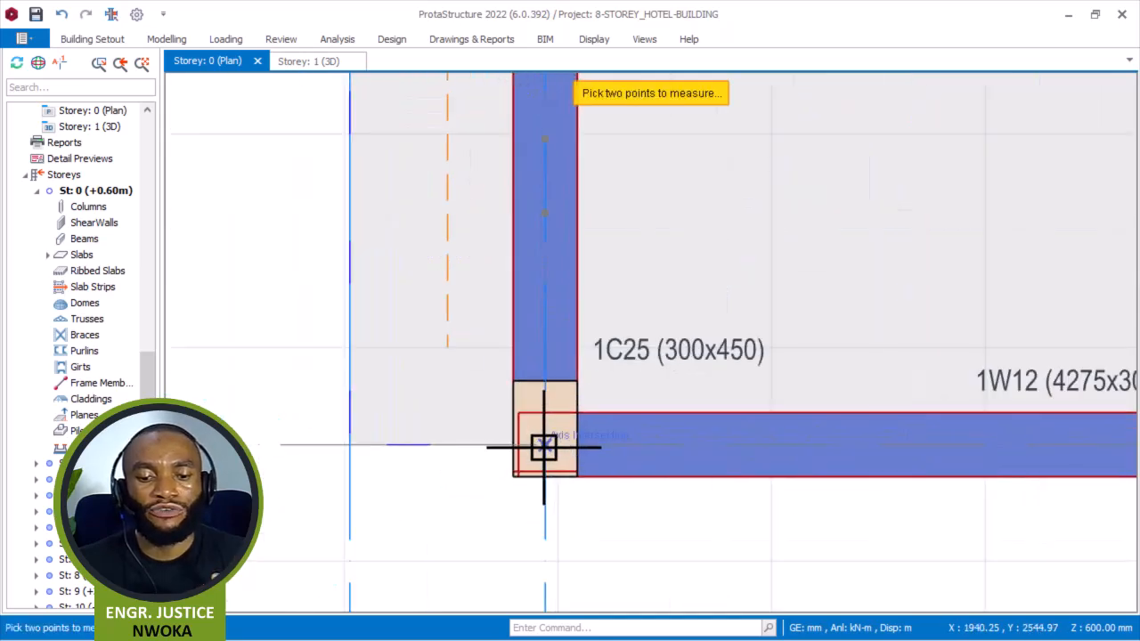
{"action": "left_click", "coordinate": [543, 444]}
{"action": "left_click", "coordinate": [349, 444]}
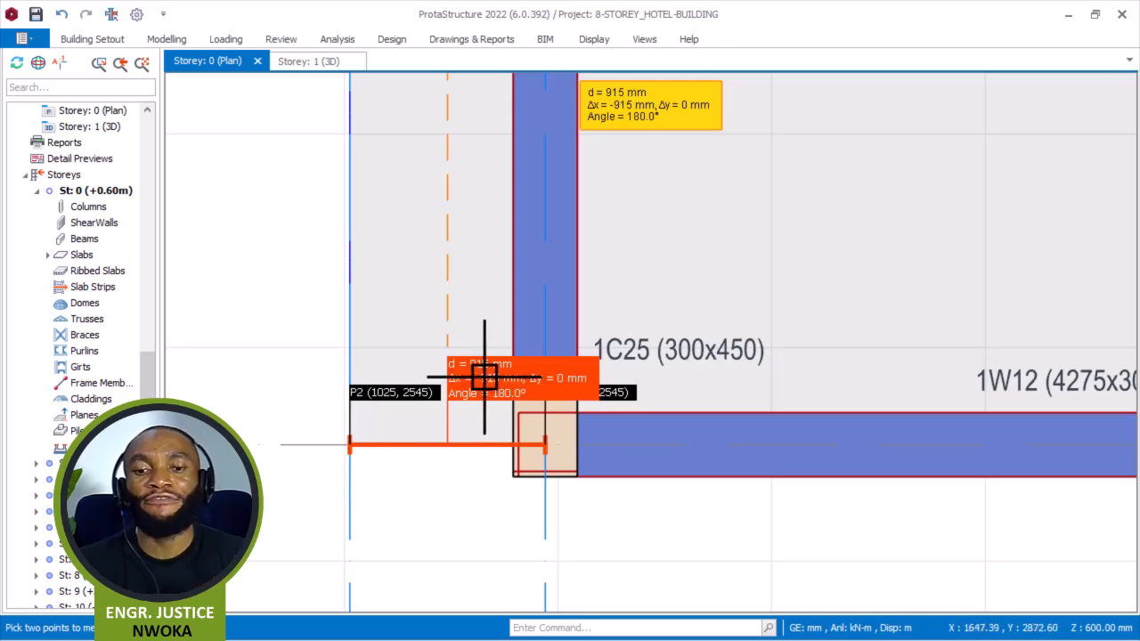
{"action": "scroll", "coordinate": [470, 398], "scroll_direction": "down", "scroll_amount": 3}
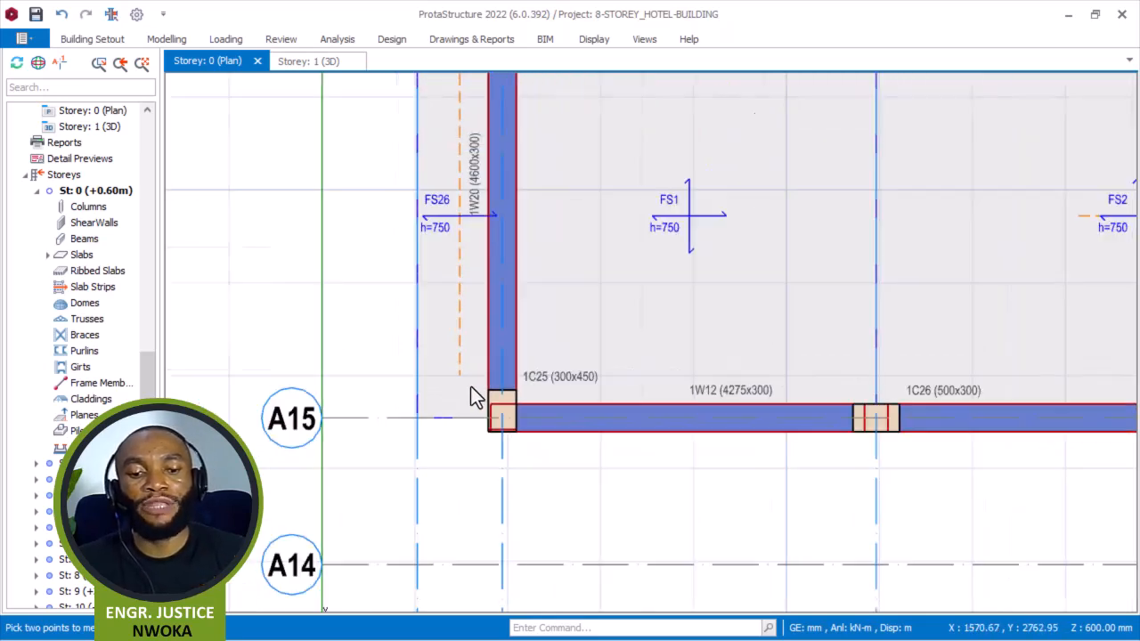
Delete the edge slab FS26 outside the left wall.
{"action": "left_click", "coordinate": [464, 331]}
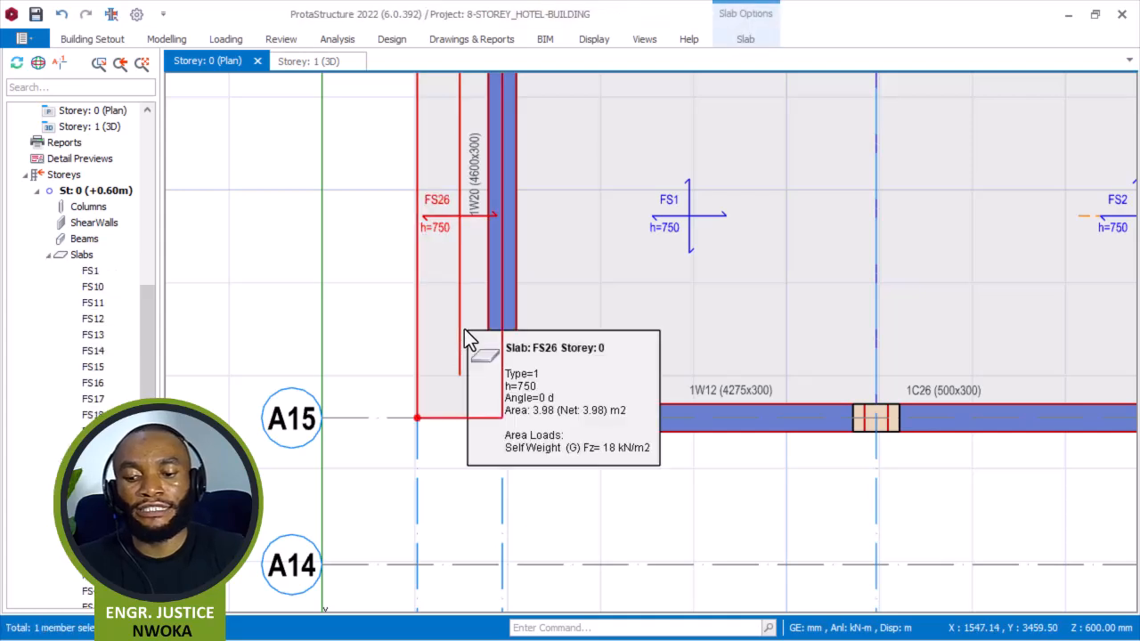
{"action": "right_click", "coordinate": [464, 328]}
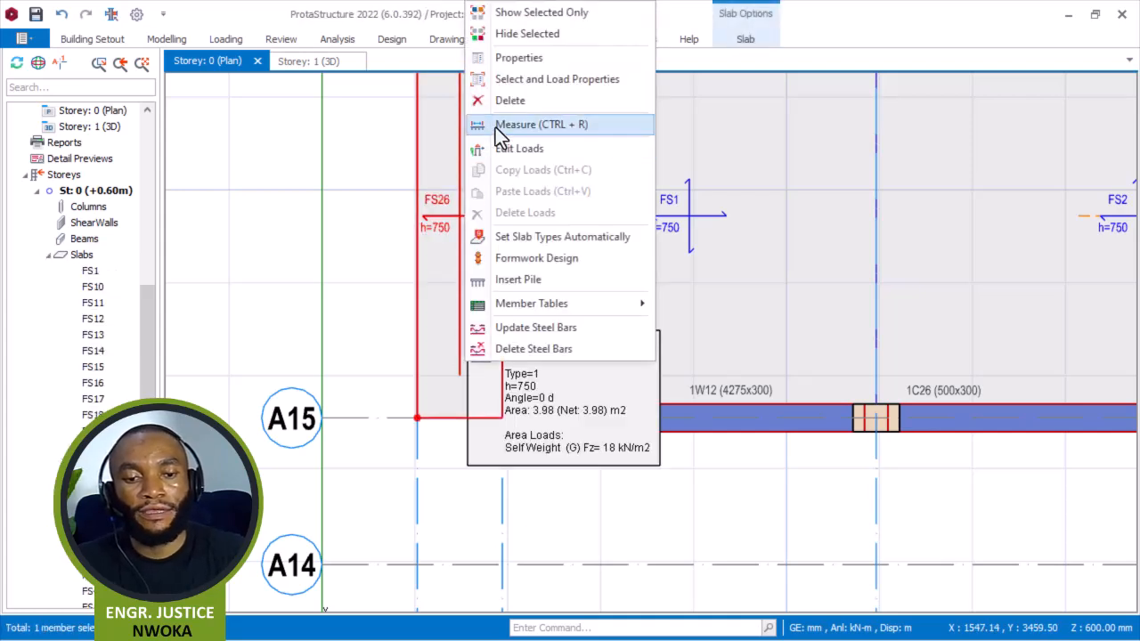
{"action": "left_click", "coordinate": [515, 101]}
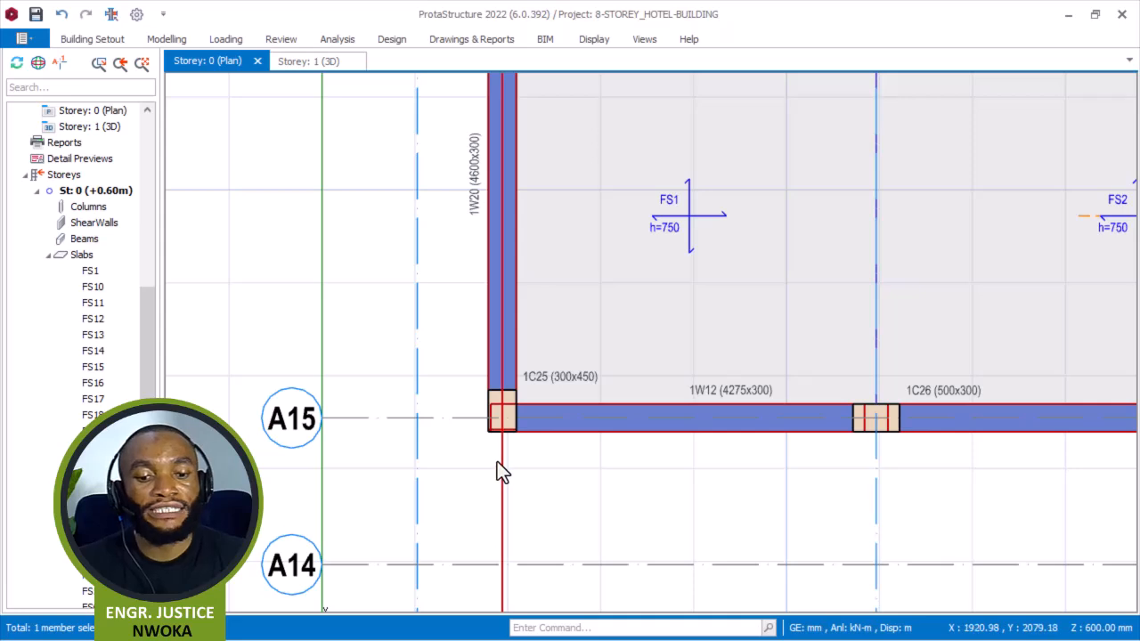
Offset axis A1 by 1000 mm outward to create a new axis beyond axis A27.
{"action": "right_click", "coordinate": [444, 316]}
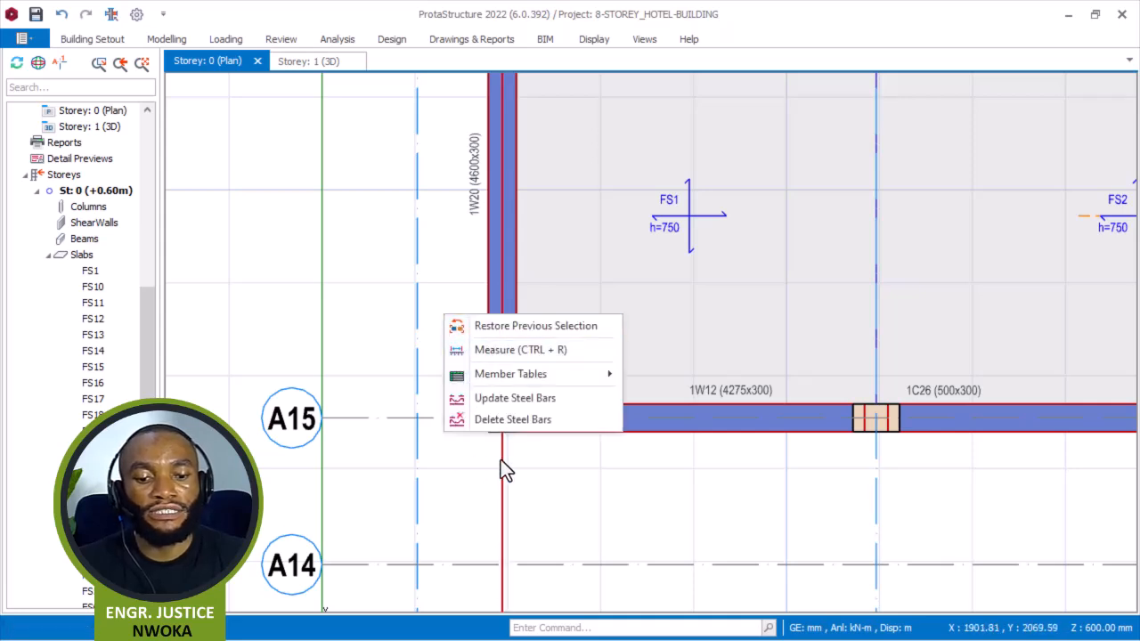
{"action": "left_click", "coordinate": [501, 470]}
{"action": "right_click", "coordinate": [453, 353]}
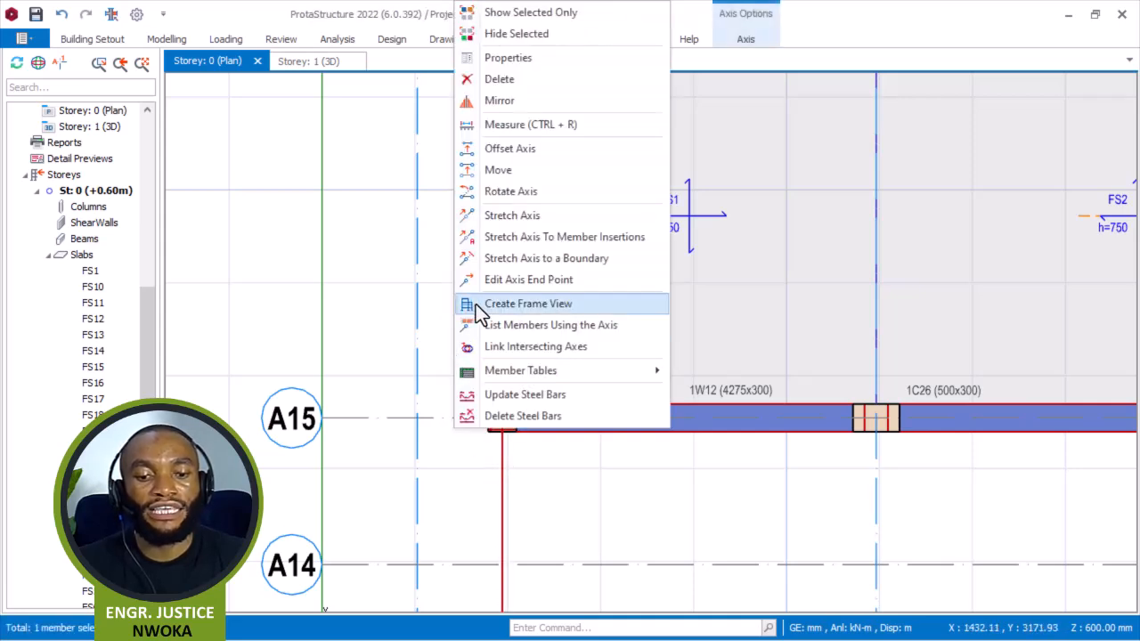
{"action": "left_click", "coordinate": [548, 154]}
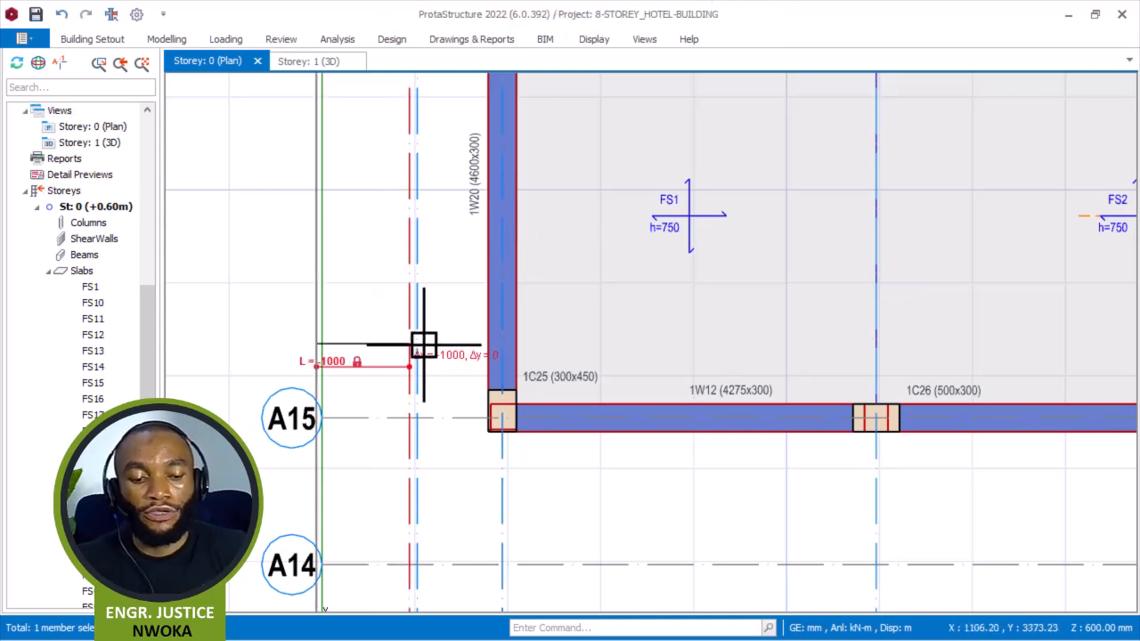
{"action": "scroll", "coordinate": [402, 394], "scroll_direction": "up", "scroll_amount": 3}
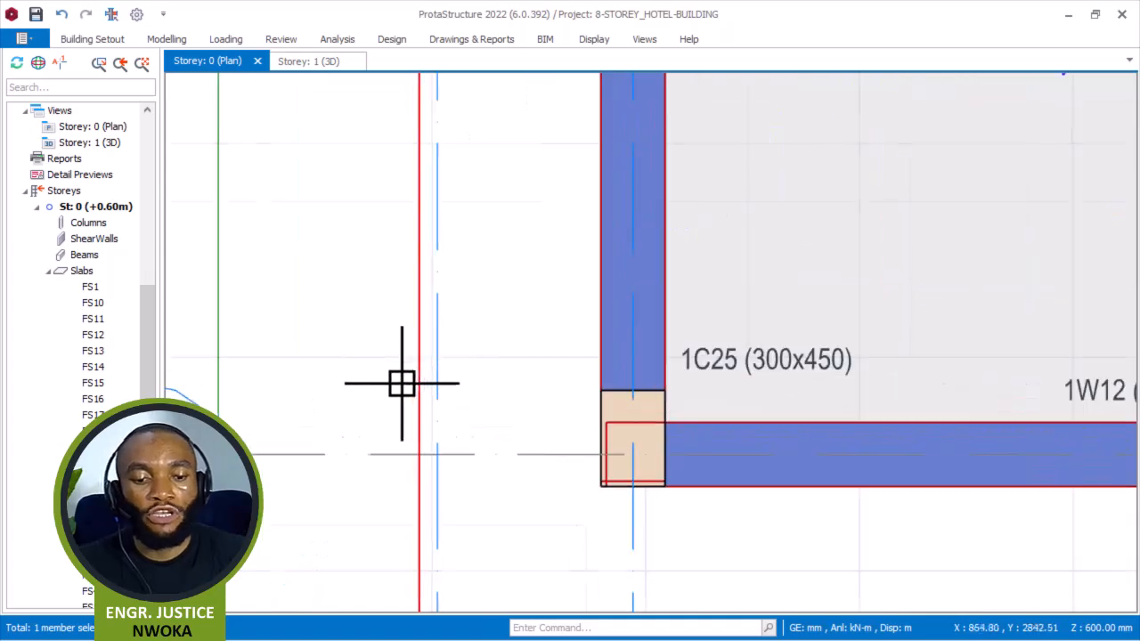
{"action": "scroll", "coordinate": [422, 349], "scroll_direction": "down", "scroll_amount": 5}
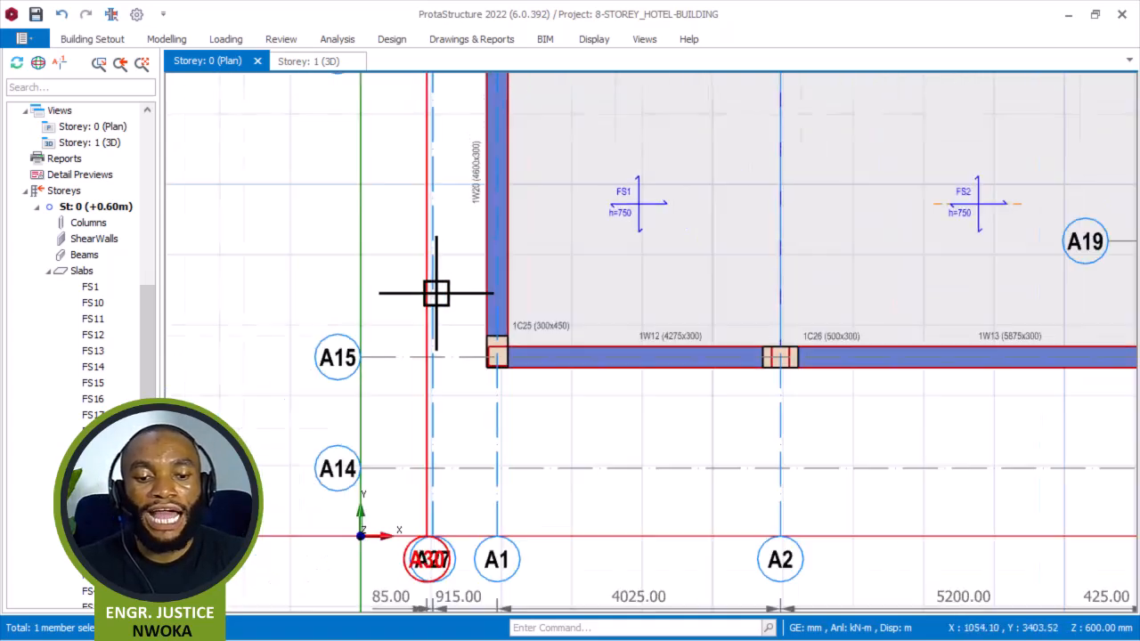
{"action": "scroll", "coordinate": [421, 381], "scroll_direction": "up", "scroll_amount": 5}
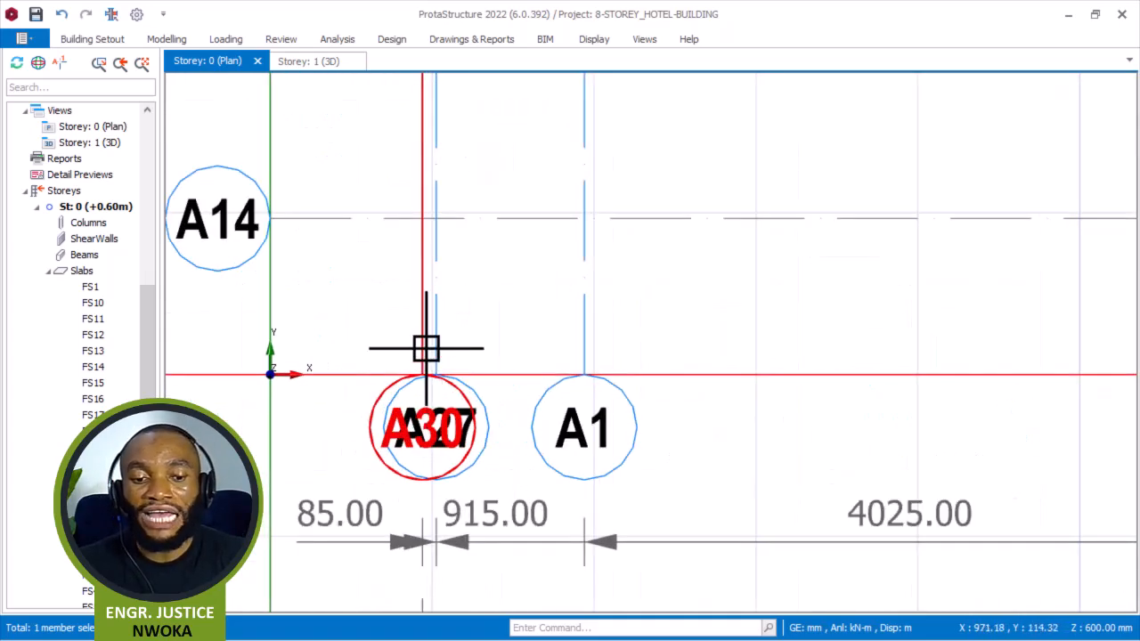
Set the new offset axis A30 as a hidden axis and apply the change.
{"action": "left_click", "coordinate": [426, 349]}
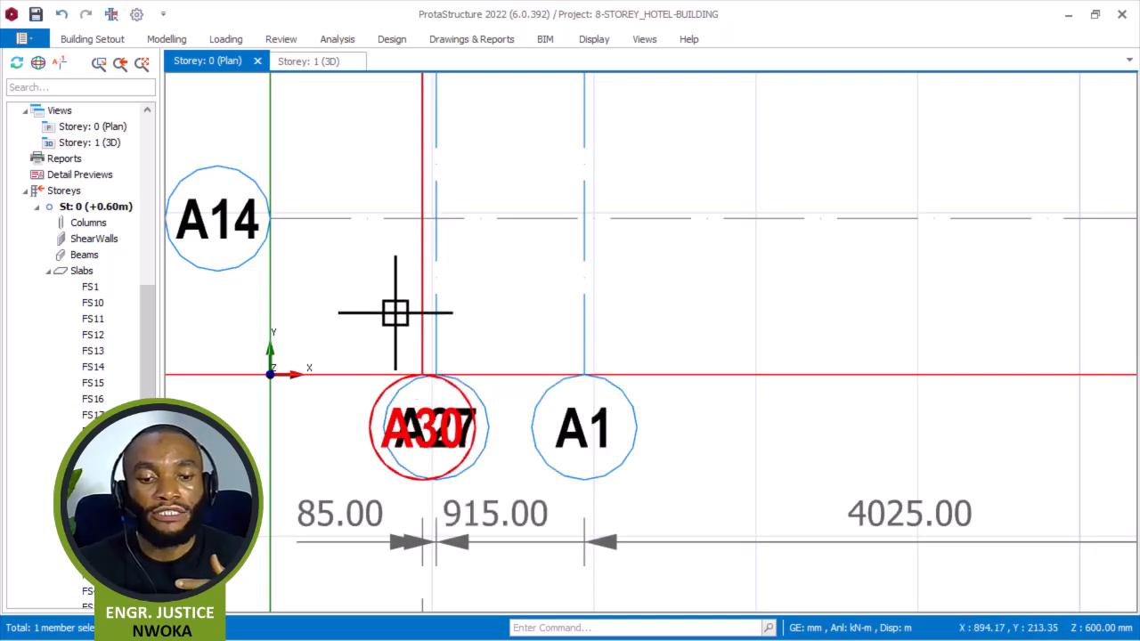
{"action": "right_click", "coordinate": [375, 282]}
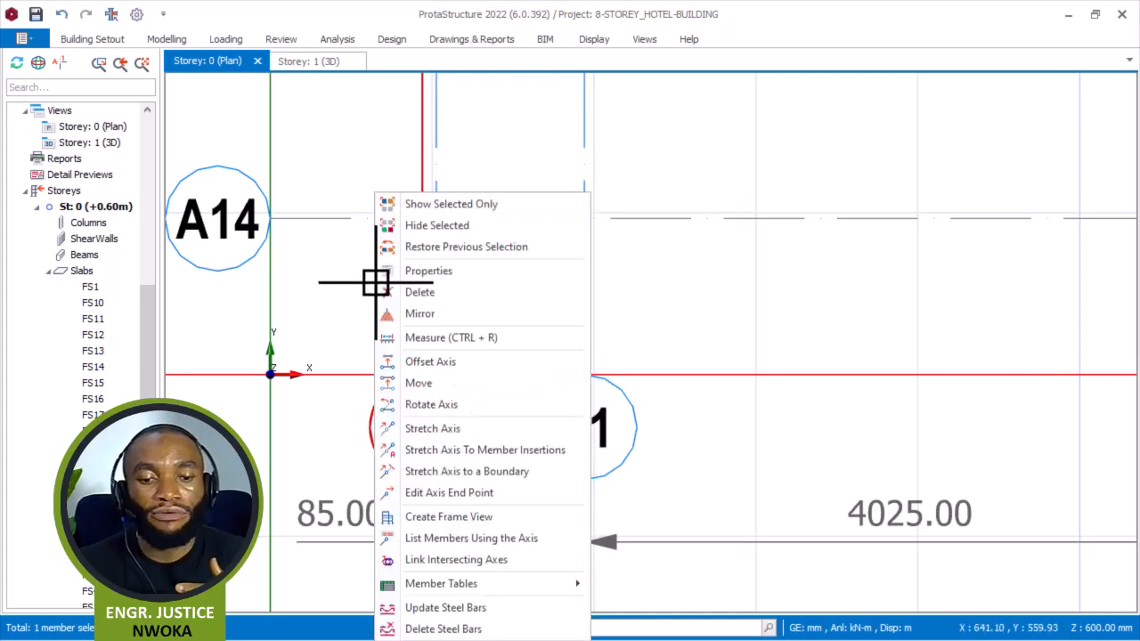
{"action": "left_click", "coordinate": [456, 270]}
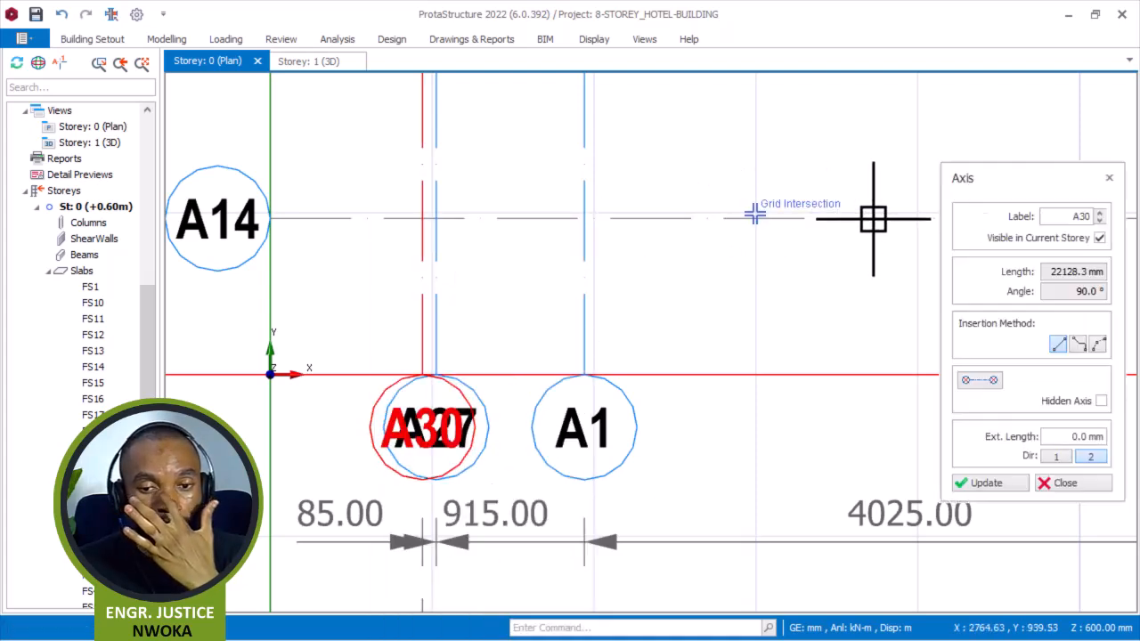
{"action": "left_click", "coordinate": [1051, 390]}
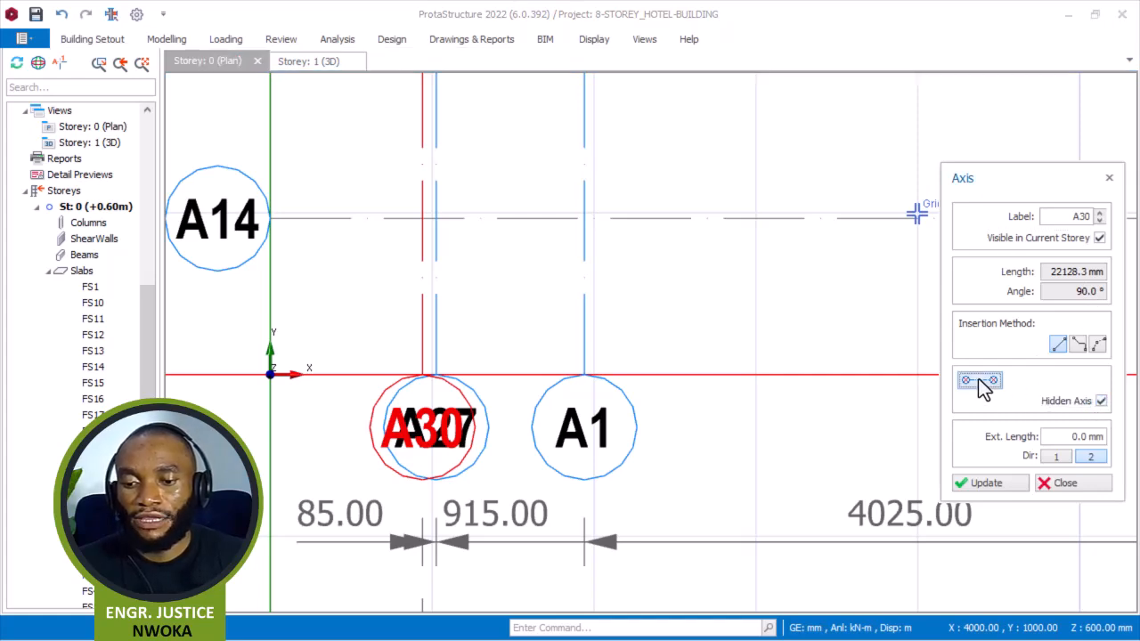
{"action": "left_click", "coordinate": [980, 483]}
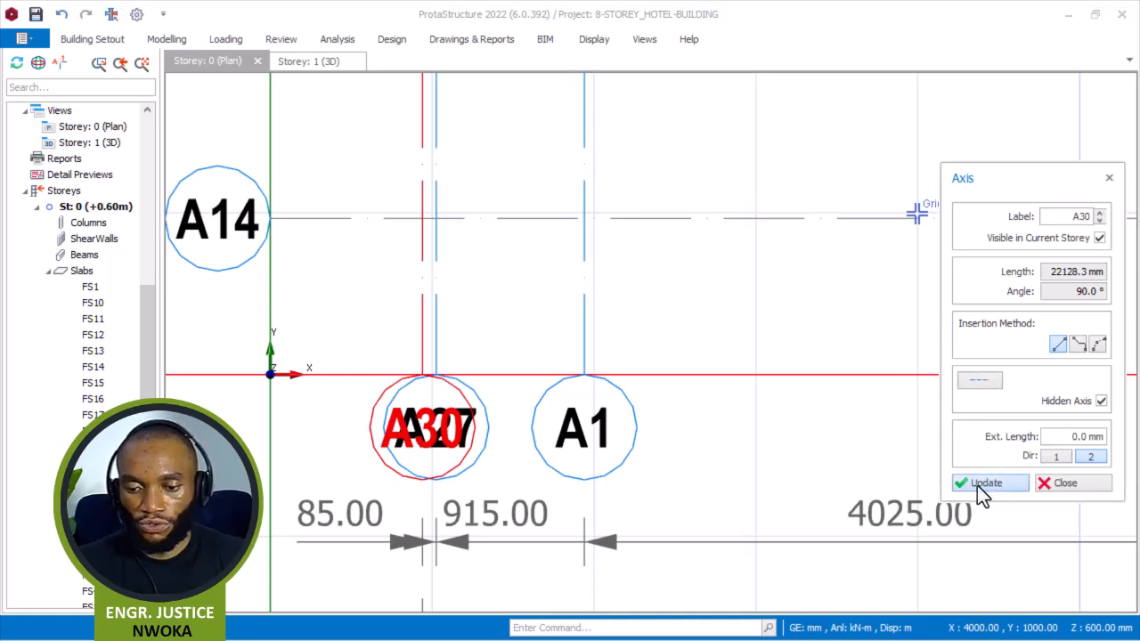
{"action": "left_click", "coordinate": [1051, 484]}
Open the properties of slab FS1 and clear its insertion points to pick a new outline.
{"action": "scroll", "coordinate": [422, 289], "scroll_direction": "up", "scroll_amount": 2}
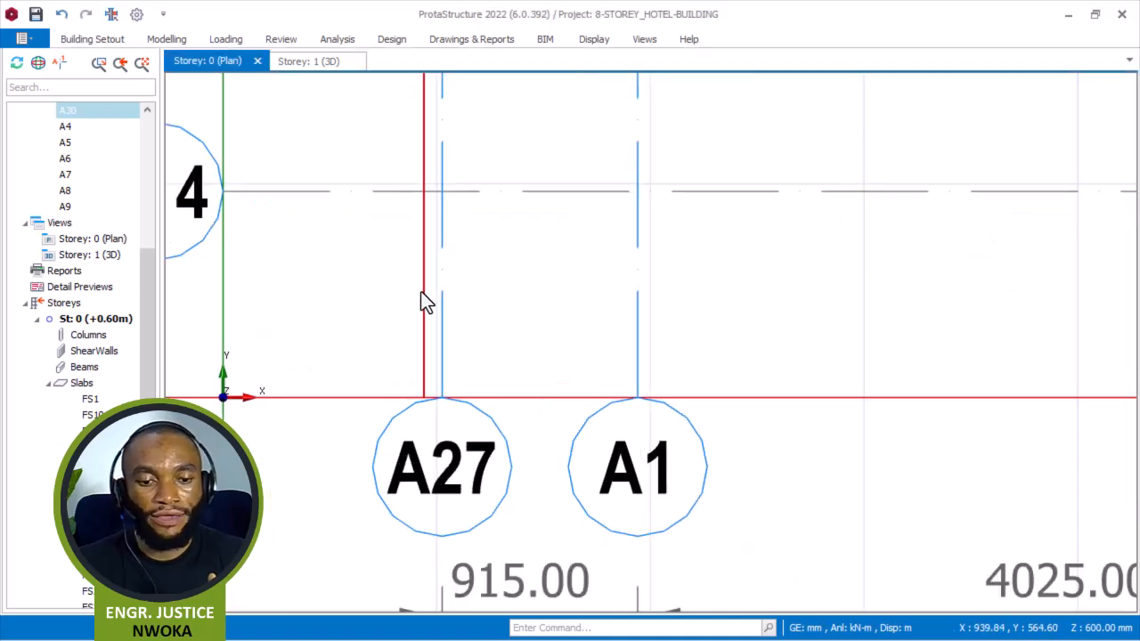
{"action": "scroll", "coordinate": [420, 282], "scroll_direction": "down", "scroll_amount": 3}
{"action": "middle_click_drag", "start_coordinate": [430, 76], "coordinate": [434, 274]}
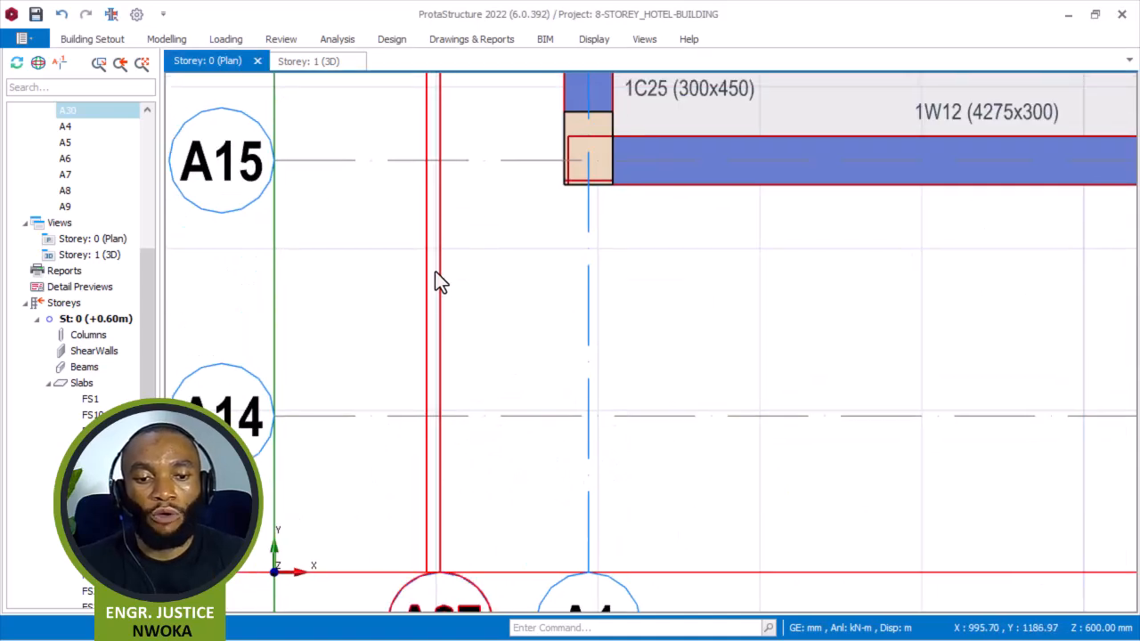
{"action": "scroll", "coordinate": [434, 274], "scroll_direction": "down", "scroll_amount": 3}
{"action": "middle_click_drag", "start_coordinate": [482, 123], "coordinate": [490, 304]}
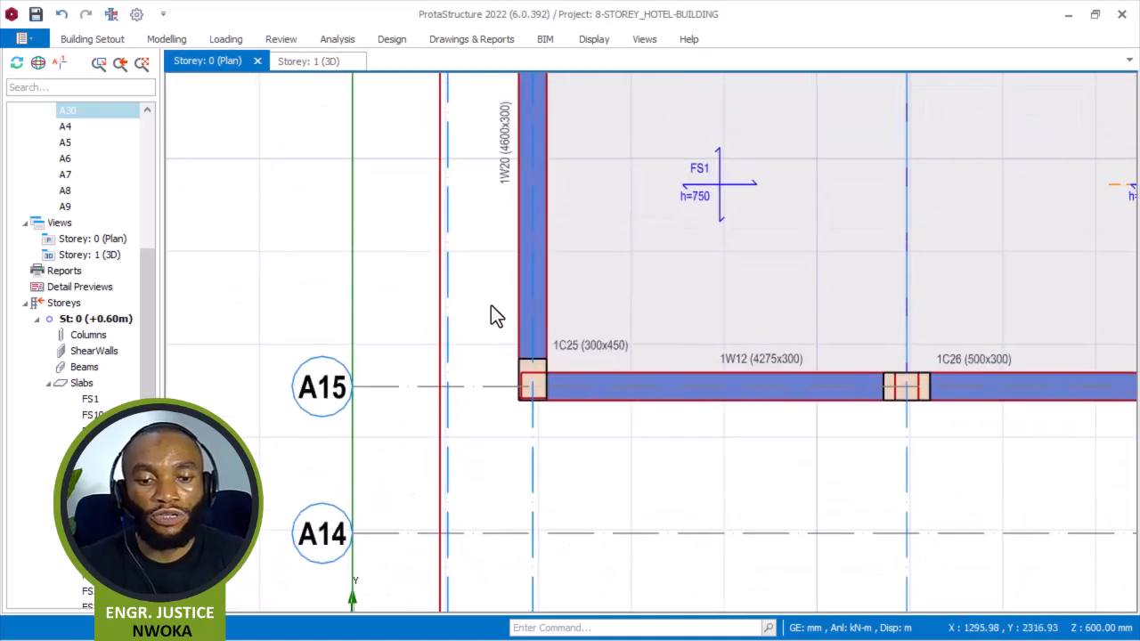
{"action": "left_click", "coordinate": [699, 178]}
{"action": "right_click", "coordinate": [682, 138]}
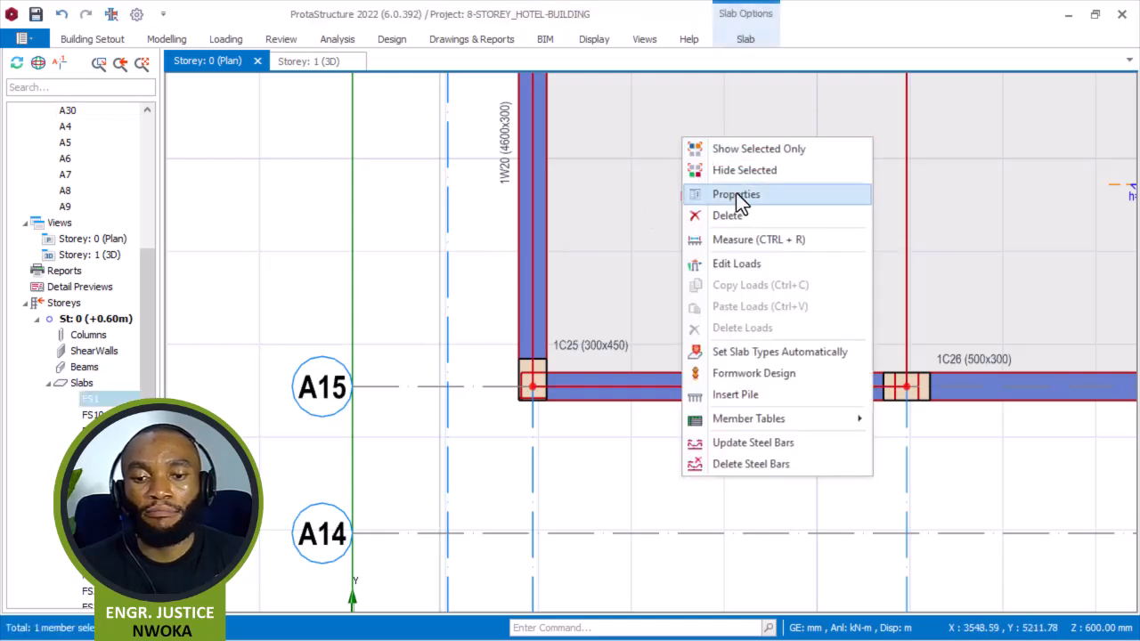
{"action": "left_click", "coordinate": [735, 194]}
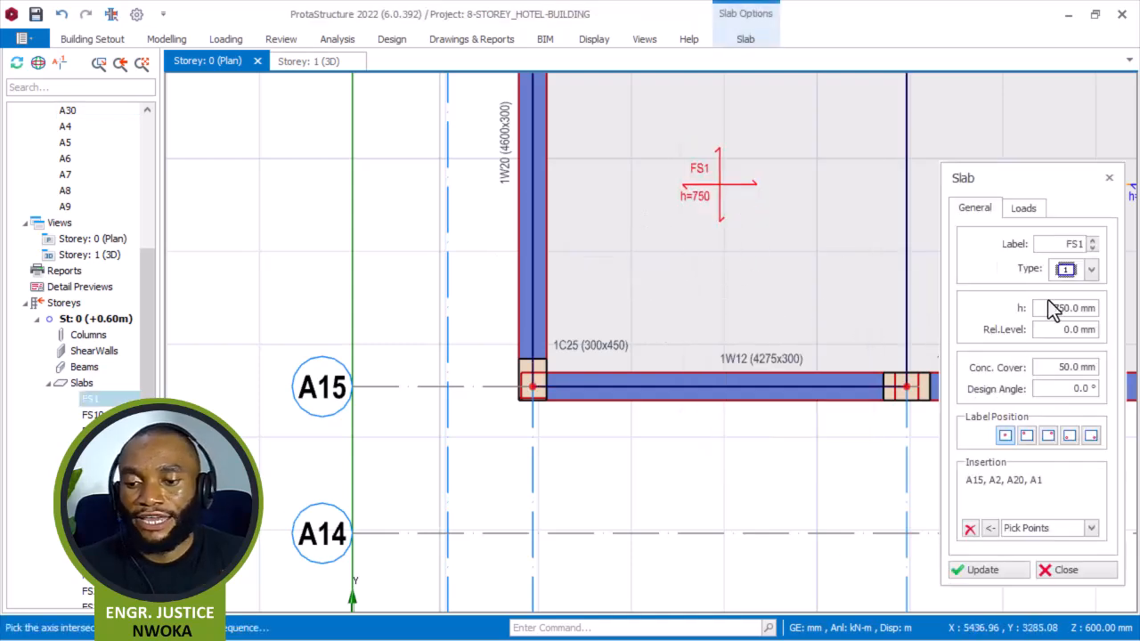
{"action": "left_click", "coordinate": [969, 529]}
Pick axis intersections to draw a slab panel between axes A15 and A18, from axis A1 to the hidden axis.
{"action": "scroll", "coordinate": [498, 391], "scroll_direction": "up", "scroll_amount": 2}
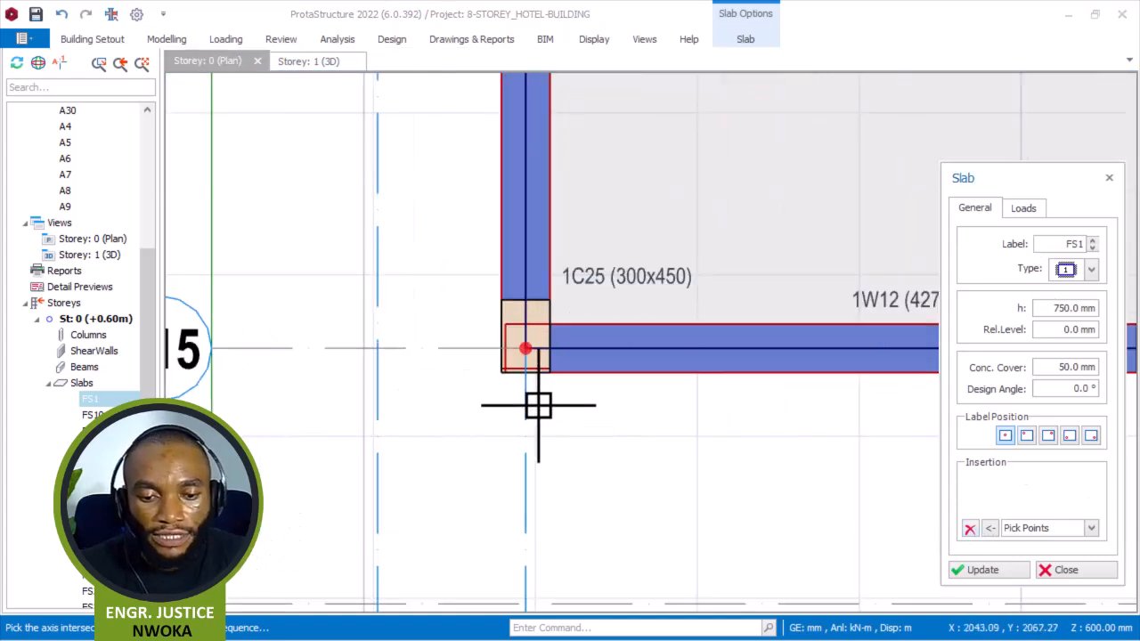
{"action": "left_click", "coordinate": [529, 354]}
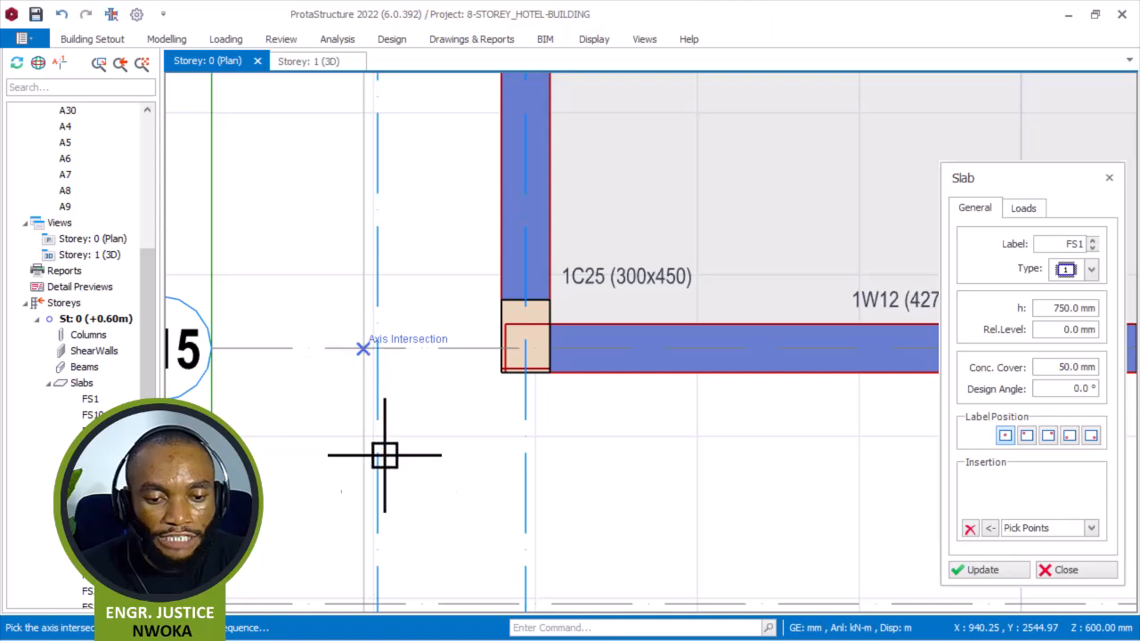
{"action": "left_click", "coordinate": [371, 409]}
{"action": "scroll", "coordinate": [371, 409], "scroll_direction": "down", "scroll_amount": 3}
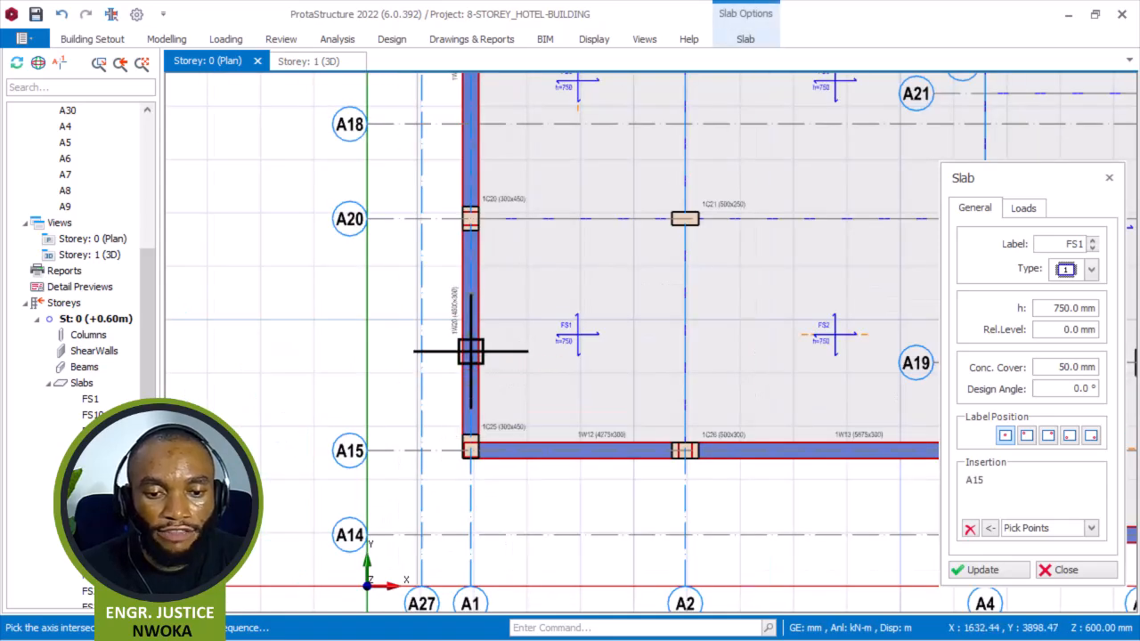
{"action": "scroll", "coordinate": [432, 416], "scroll_direction": "down", "scroll_amount": 2}
{"action": "scroll", "coordinate": [434, 251], "scroll_direction": "up", "scroll_amount": 2}
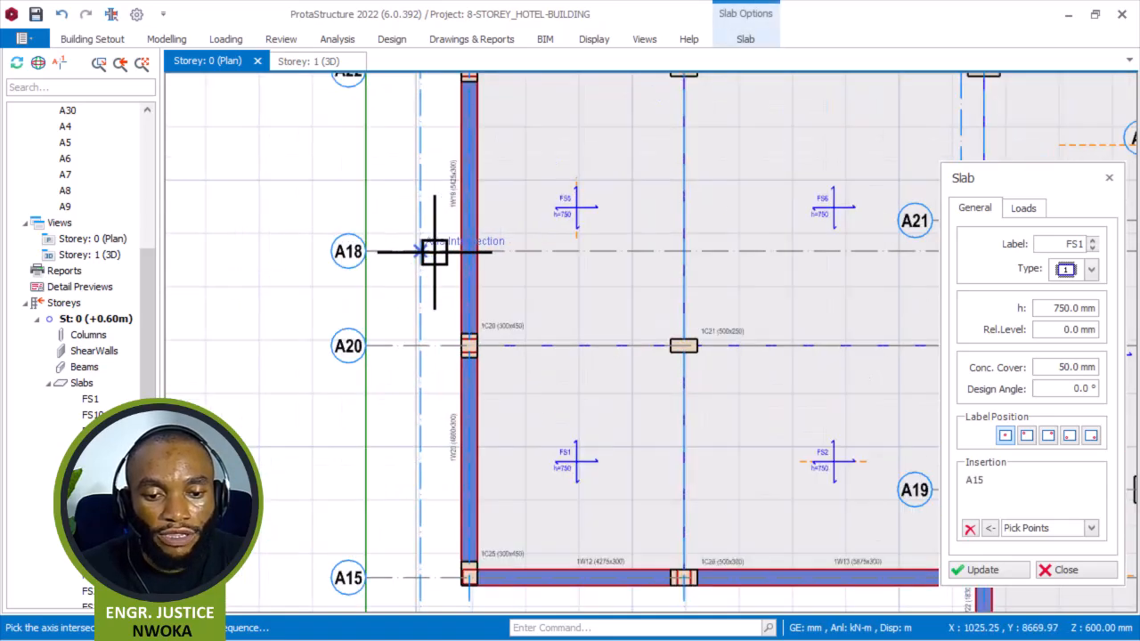
{"action": "scroll", "coordinate": [435, 251], "scroll_direction": "up", "scroll_amount": 3}
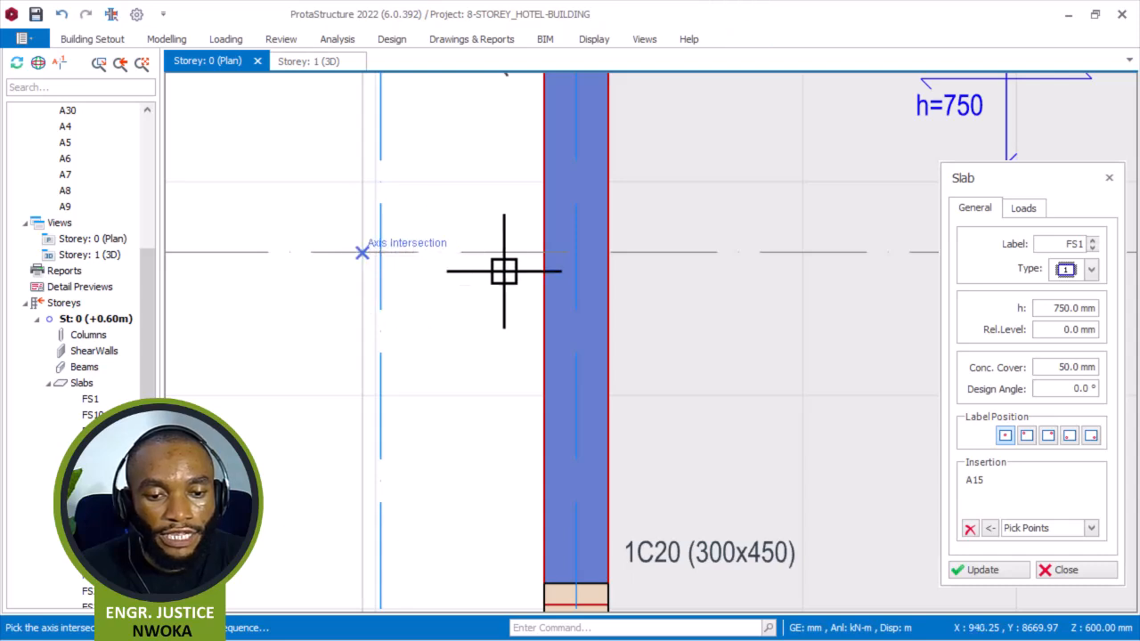
{"action": "left_click", "coordinate": [577, 253]}
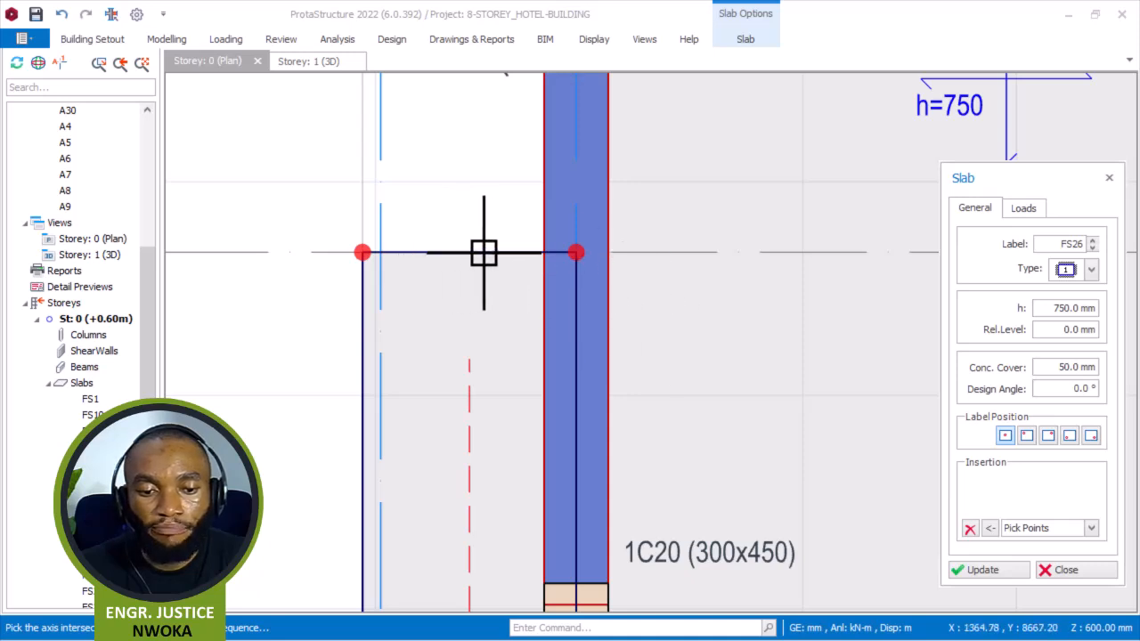
{"action": "scroll", "coordinate": [581, 241], "scroll_direction": "up", "scroll_amount": 3}
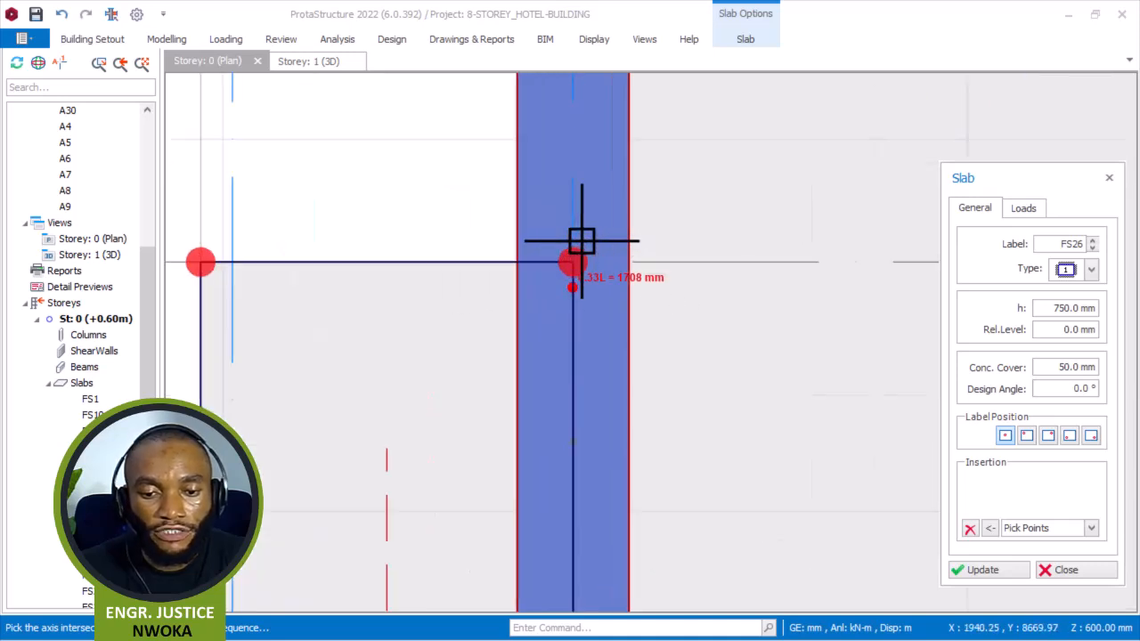
{"action": "left_click", "coordinate": [572, 261]}
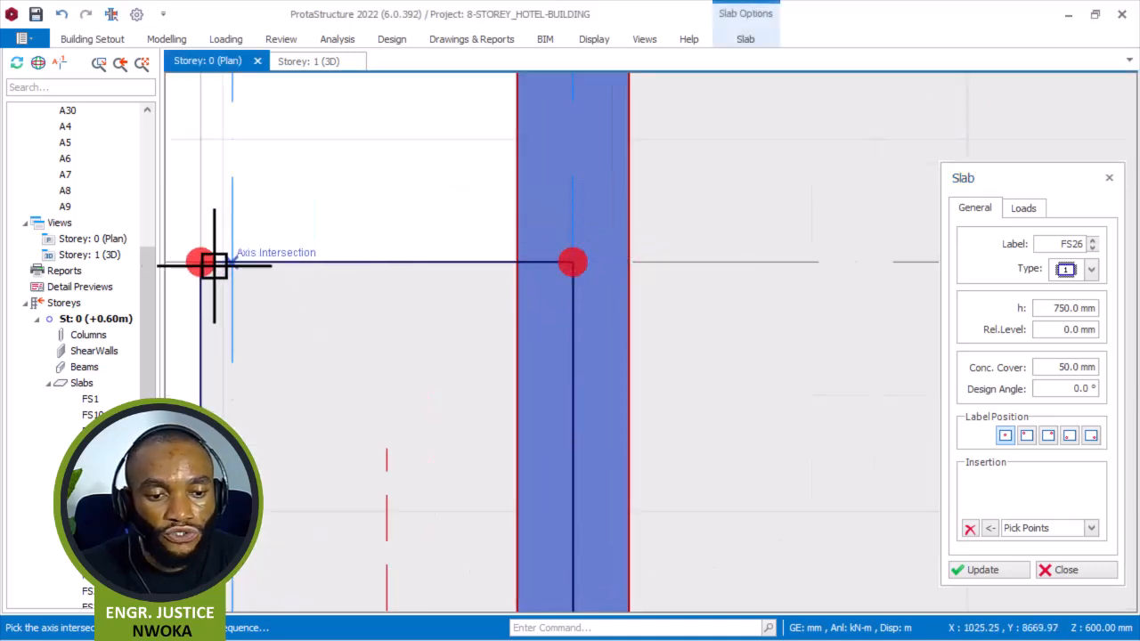
{"action": "left_click", "coordinate": [198, 264]}
{"action": "scroll", "coordinate": [427, 321], "scroll_direction": "down", "scroll_amount": 5}
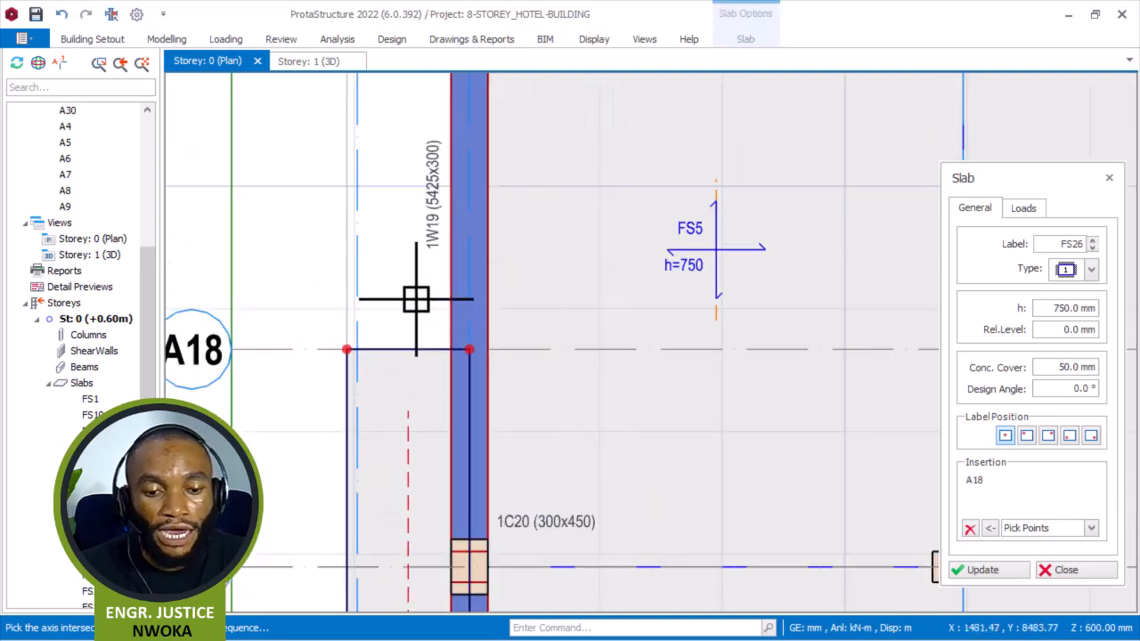
{"action": "scroll", "coordinate": [420, 358], "scroll_direction": "down", "scroll_amount": 3}
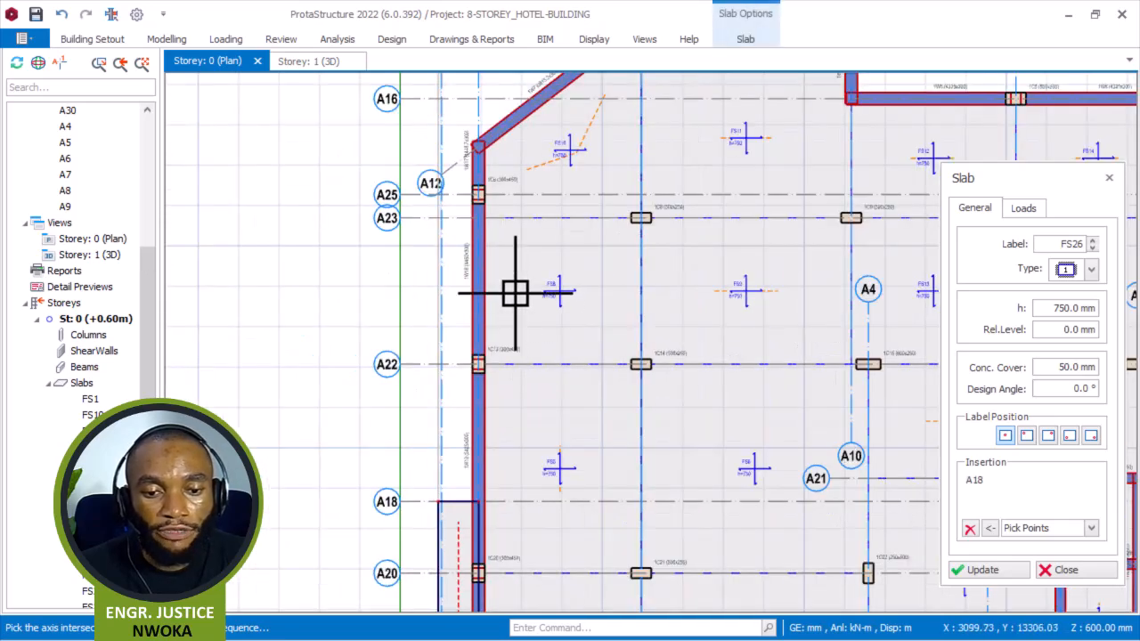
{"action": "scroll", "coordinate": [435, 341], "scroll_direction": "up", "scroll_amount": 5}
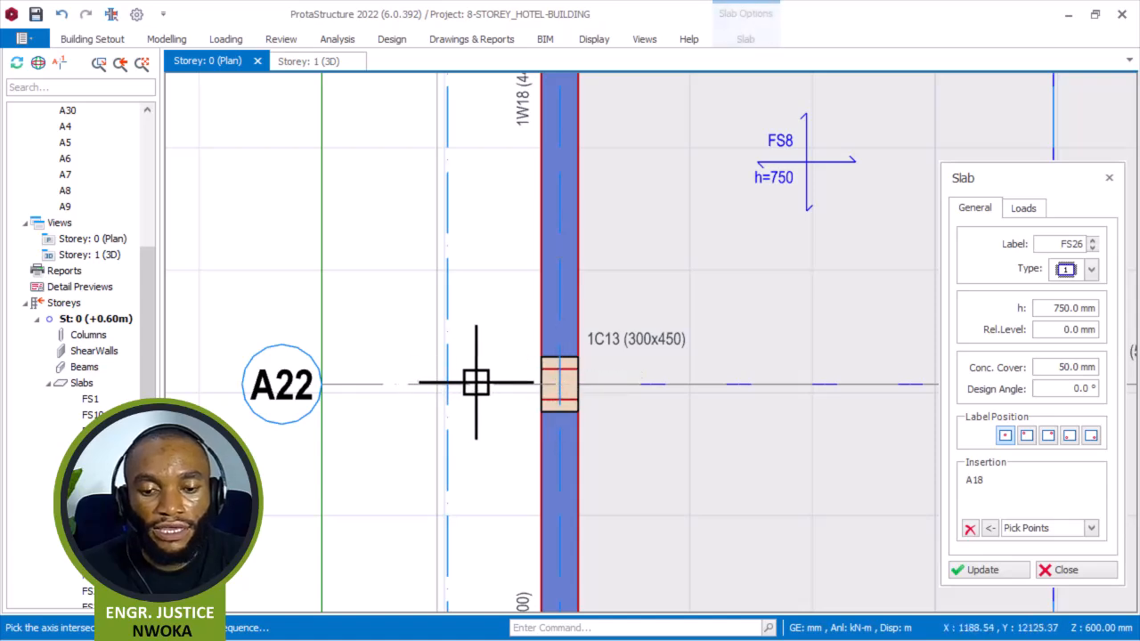
{"action": "scroll", "coordinate": [525, 321], "scroll_direction": "down", "scroll_amount": 4}
{"action": "scroll", "coordinate": [554, 272], "scroll_direction": "down", "scroll_amount": 2}
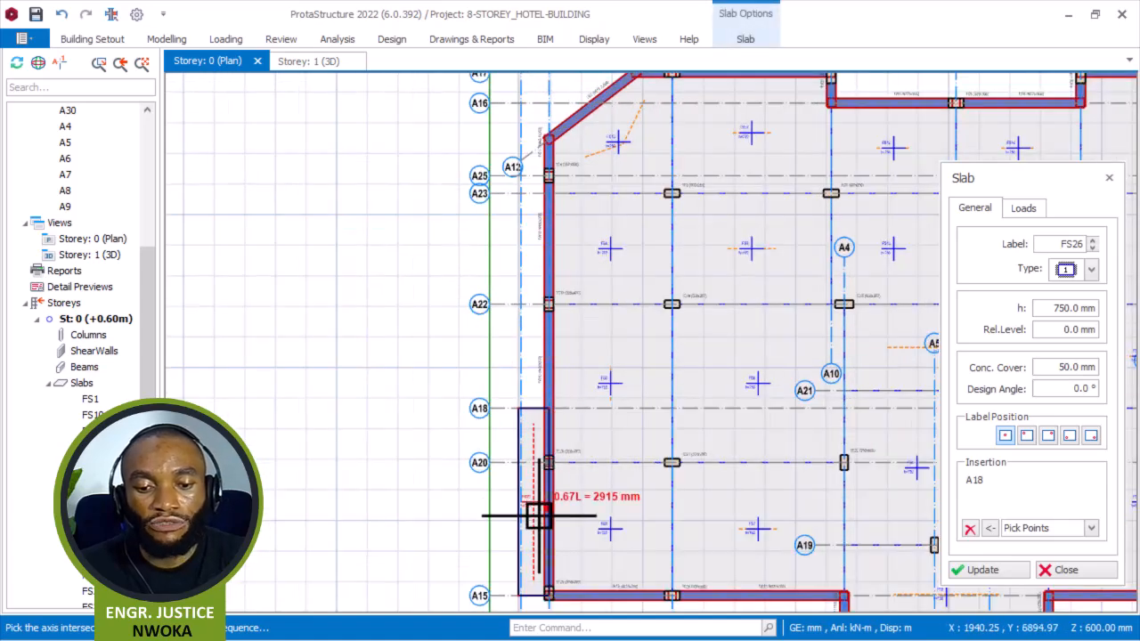
{"action": "key", "text": "Escape"}
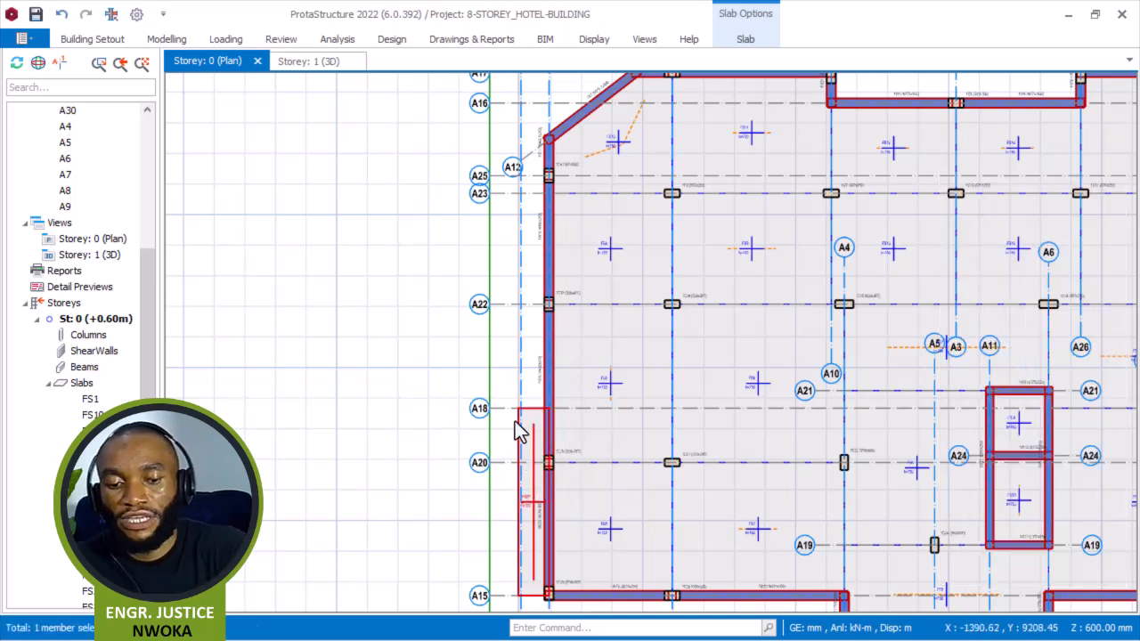
Open the properties of slab FS1 and clear its insertion points to pick a new outline.
{"action": "middle_click_drag", "start_coordinate": [554, 490], "coordinate": [580, 301]}
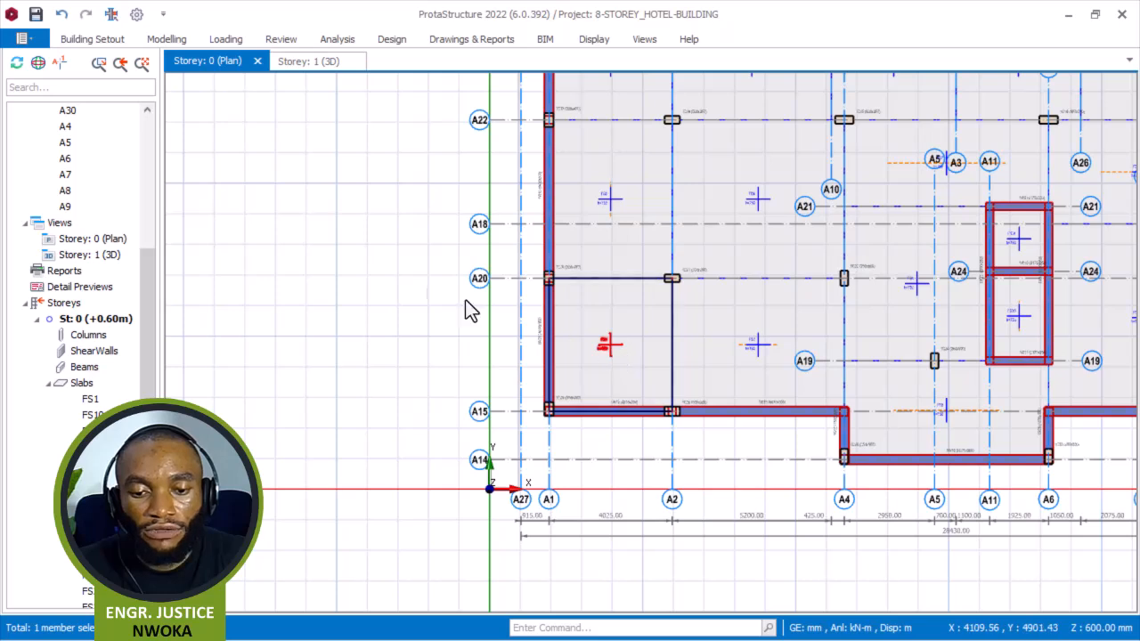
{"action": "right_click", "coordinate": [386, 192]}
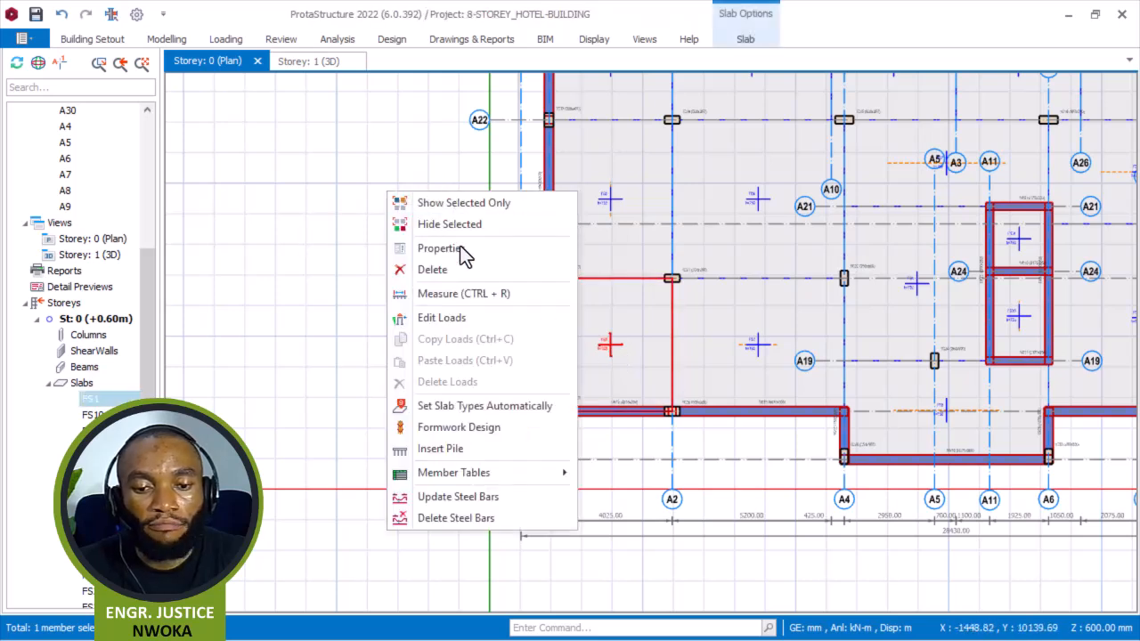
{"action": "left_click", "coordinate": [466, 247]}
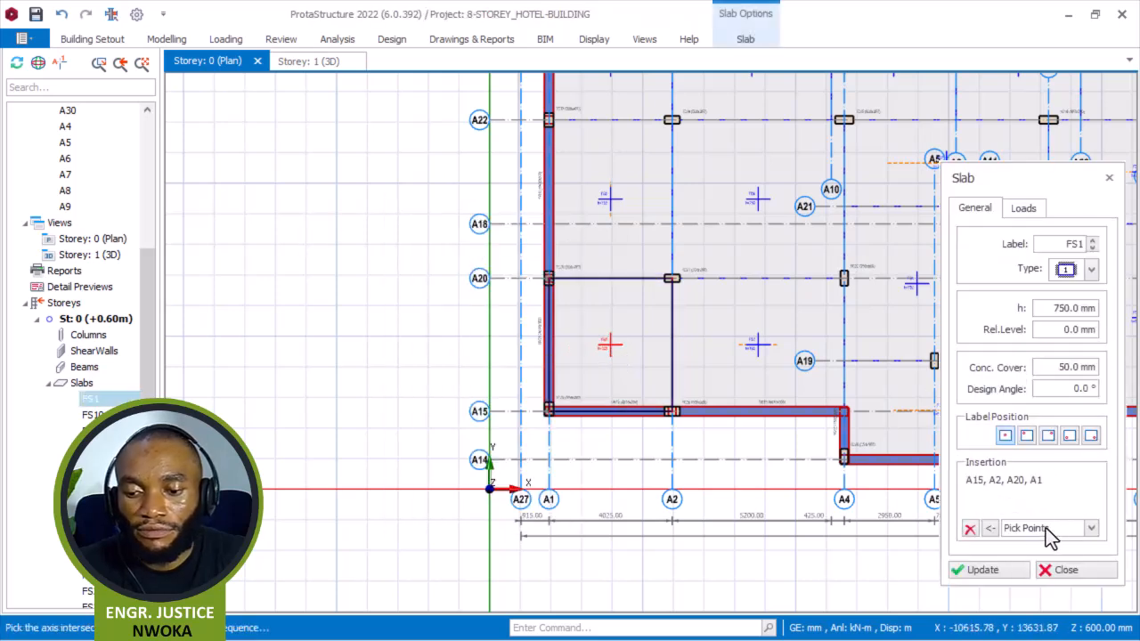
{"action": "left_click", "coordinate": [967, 532]}
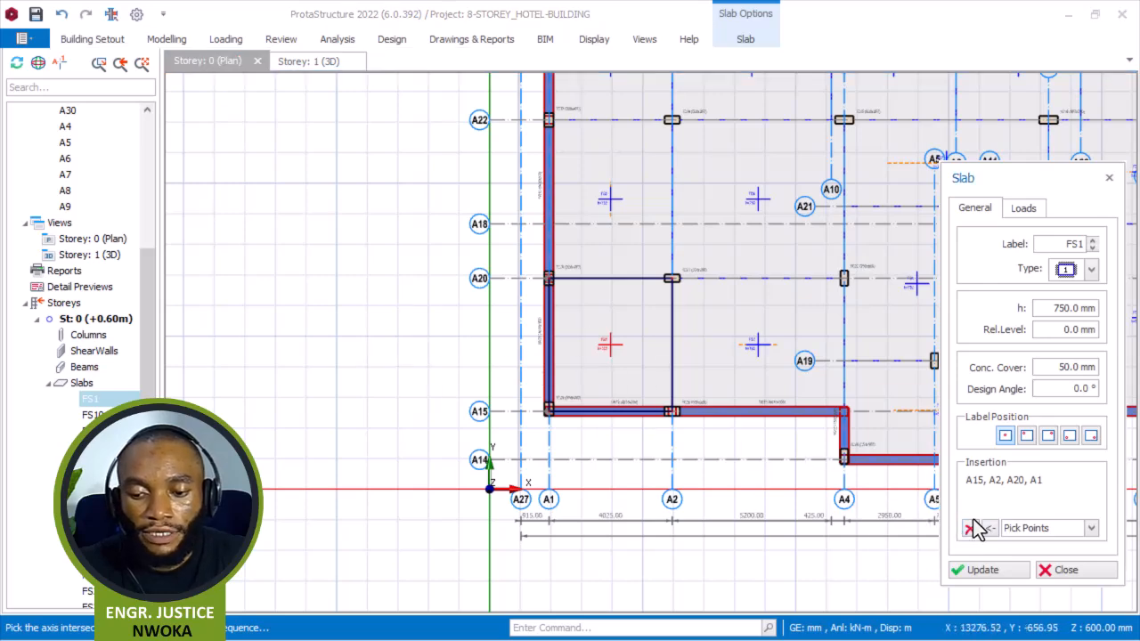
Pick axis intersections to draw an edge slab strip between axes A20 and A15, from hidden axis A30 to axis A1.
{"action": "scroll", "coordinate": [535, 313], "scroll_direction": "up", "scroll_amount": 1}
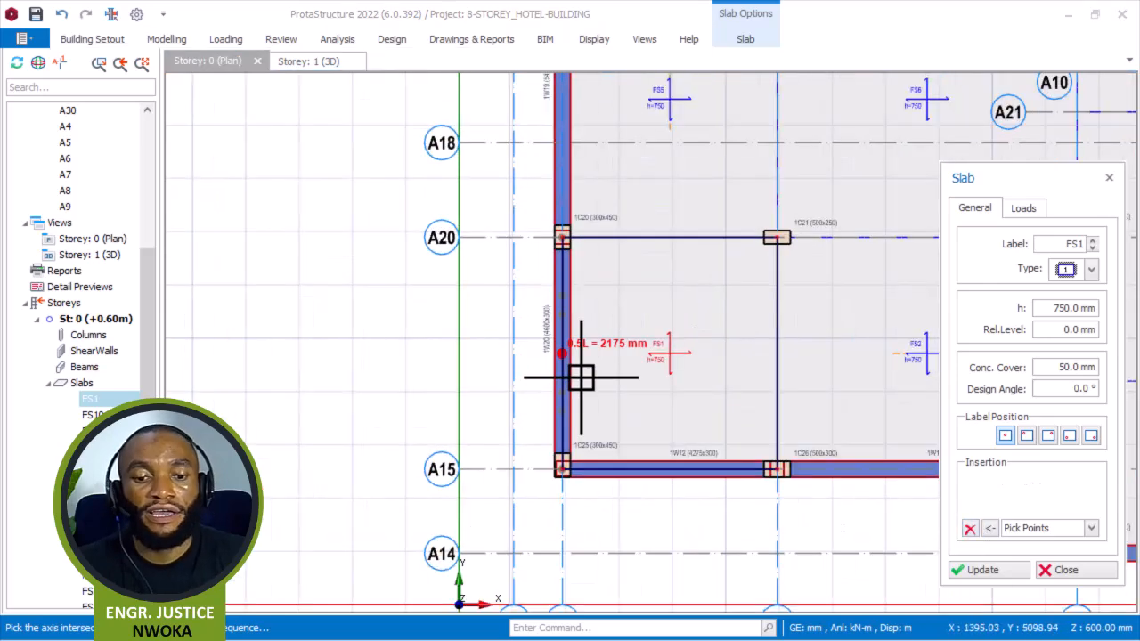
{"action": "scroll", "coordinate": [567, 223], "scroll_direction": "up", "scroll_amount": 2}
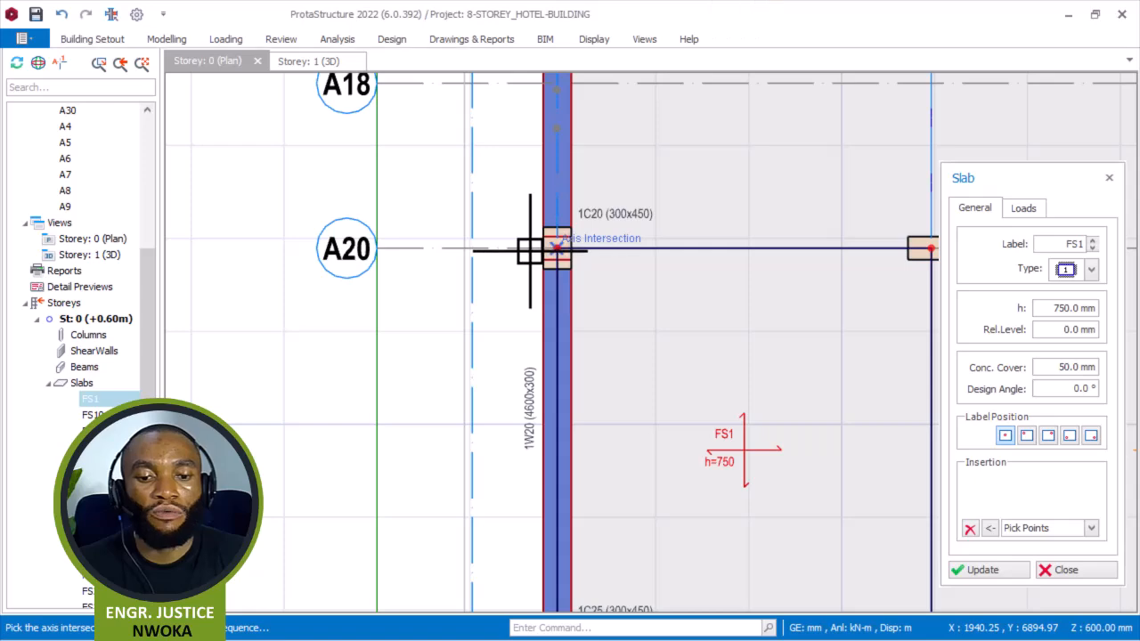
{"action": "scroll", "coordinate": [470, 250], "scroll_direction": "up", "scroll_amount": 1}
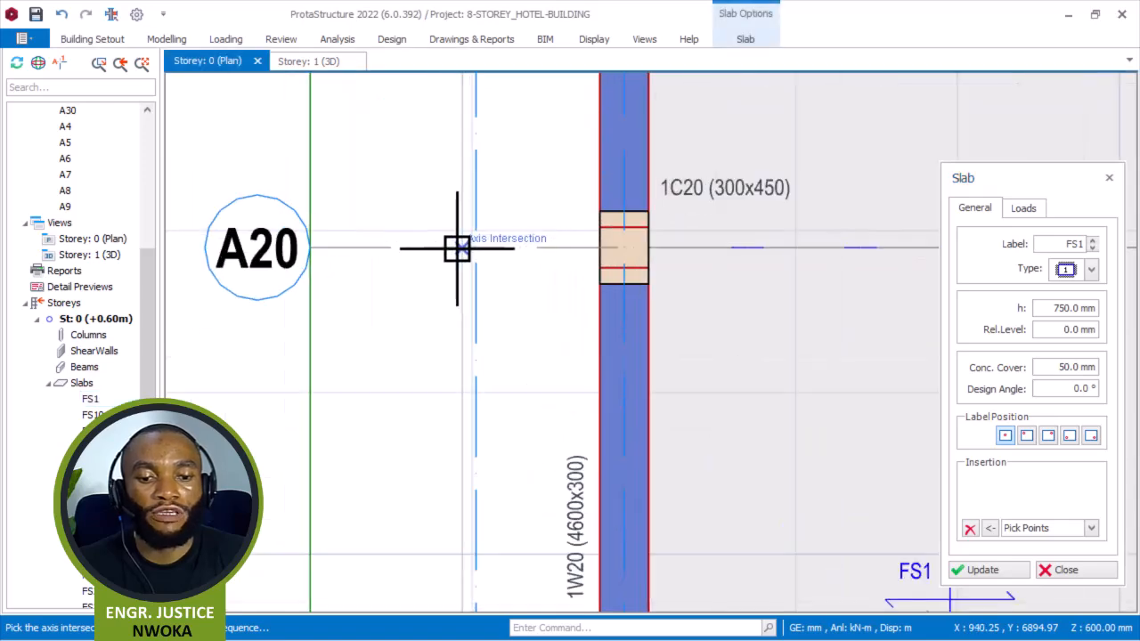
{"action": "left_click", "coordinate": [457, 248]}
{"action": "scroll", "coordinate": [434, 282], "scroll_direction": "down", "scroll_amount": 2}
{"action": "scroll", "coordinate": [440, 424], "scroll_direction": "up", "scroll_amount": 2}
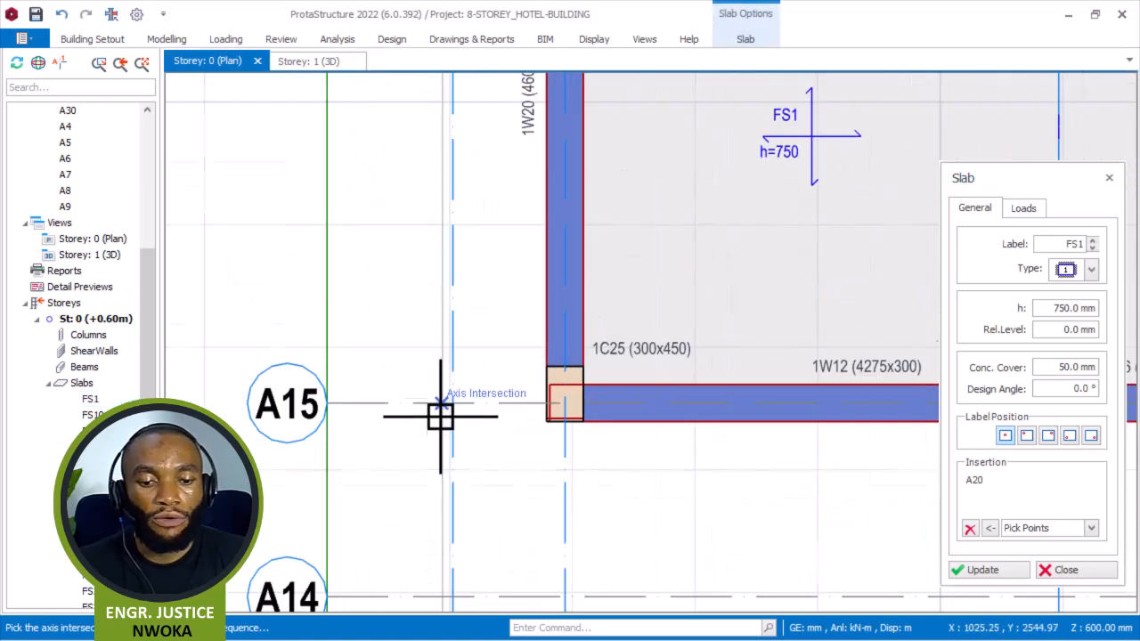
{"action": "scroll", "coordinate": [440, 424], "scroll_direction": "up", "scroll_amount": 1}
{"action": "left_click", "coordinate": [605, 398]}
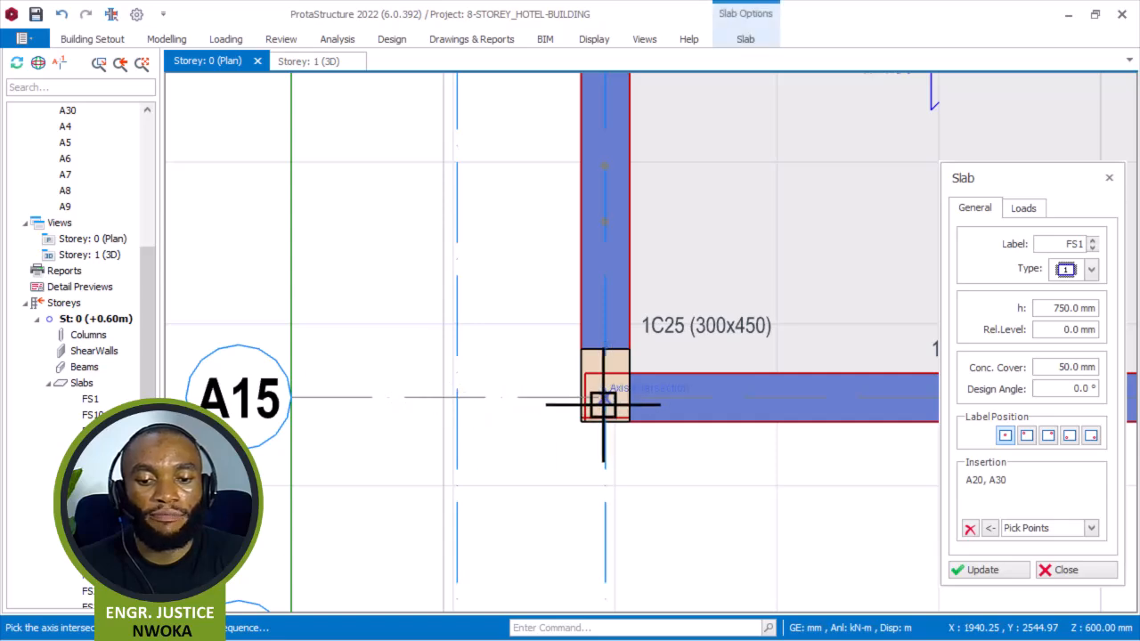
{"action": "left_click", "coordinate": [610, 404]}
{"action": "left_click", "coordinate": [967, 534]}
Pick axis intersections to draw an edge slab strip between axes A22 and A20, from axis A1 to hidden axis A30.
{"action": "scroll", "coordinate": [648, 453], "scroll_direction": "down", "scroll_amount": 2}
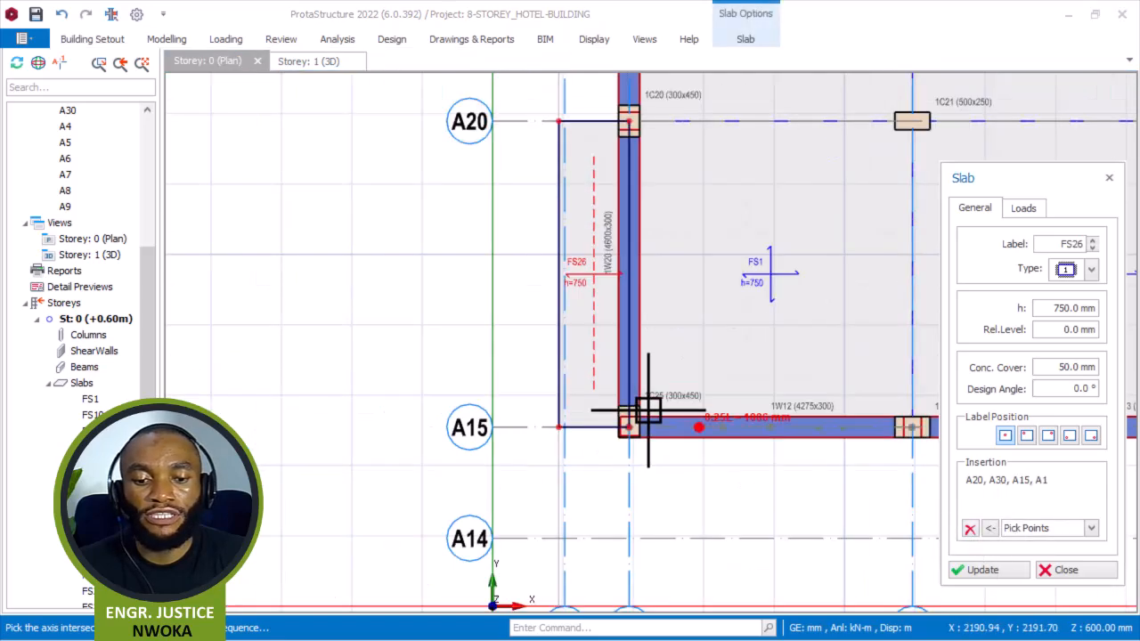
{"action": "scroll", "coordinate": [645, 391], "scroll_direction": "down", "scroll_amount": 2}
{"action": "middle_click_drag", "start_coordinate": [643, 279], "coordinate": [640, 292]}
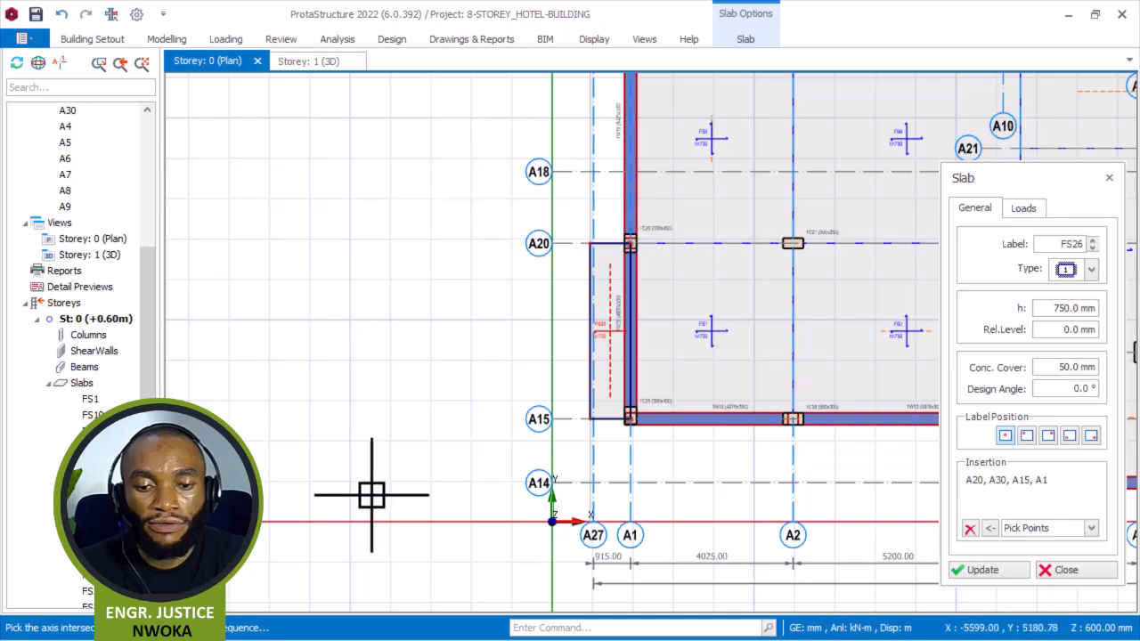
{"action": "scroll", "coordinate": [526, 311], "scroll_direction": "down", "scroll_amount": 3}
{"action": "scroll", "coordinate": [521, 305], "scroll_direction": "up", "scroll_amount": 4}
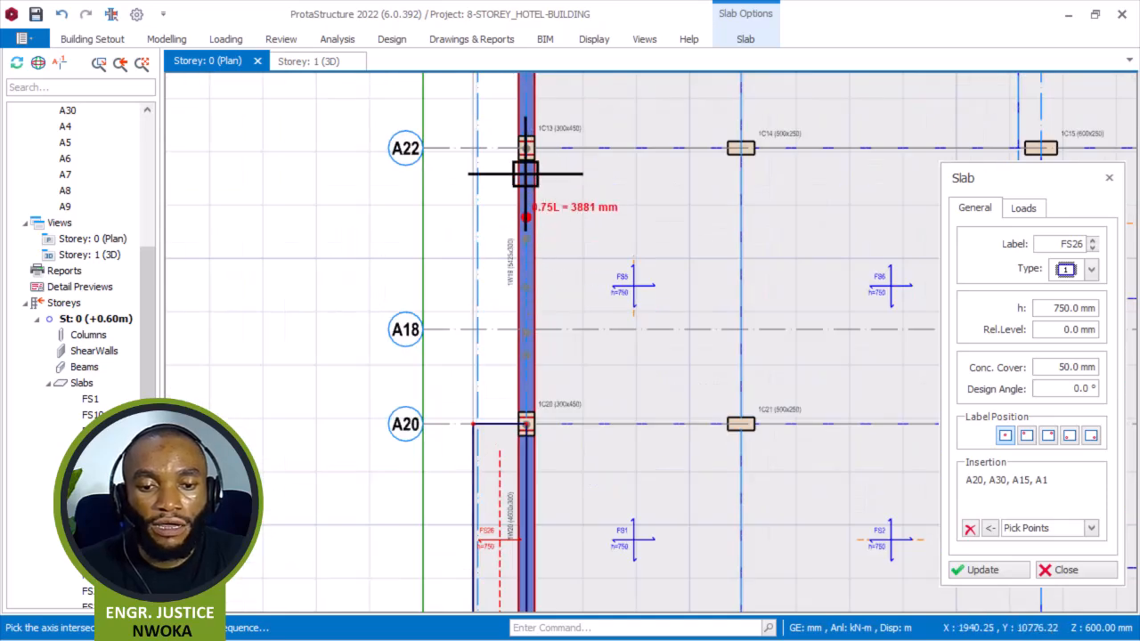
{"action": "scroll", "coordinate": [539, 160], "scroll_direction": "up", "scroll_amount": 1}
{"action": "scroll", "coordinate": [517, 140], "scroll_direction": "up", "scroll_amount": 2}
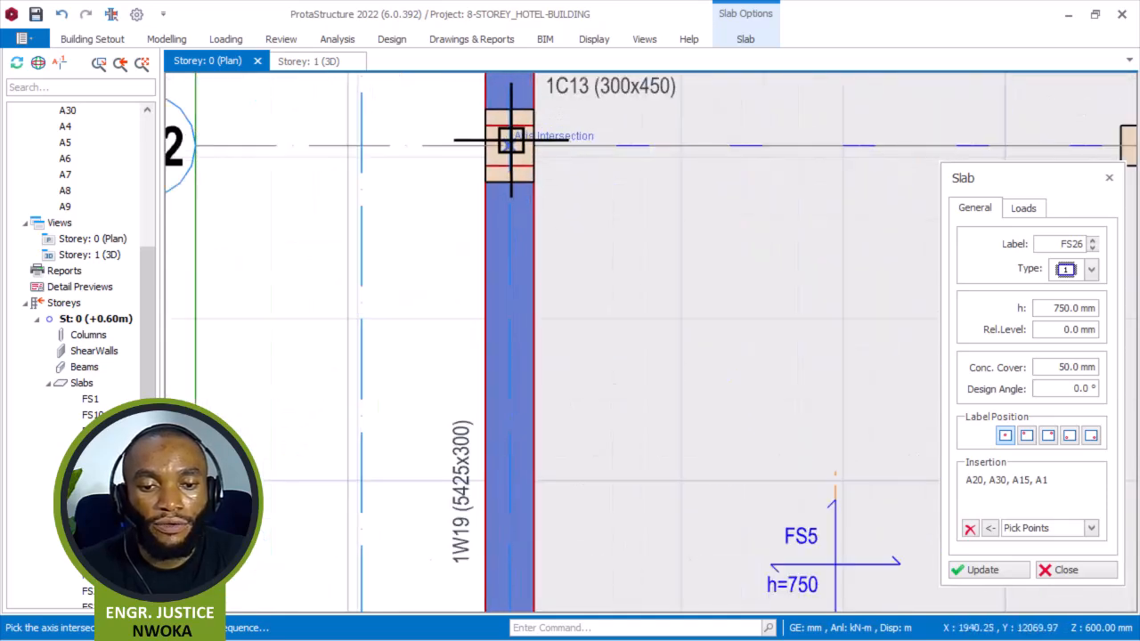
{"action": "left_click", "coordinate": [346, 148]}
{"action": "scroll", "coordinate": [425, 275], "scroll_direction": "down", "scroll_amount": 4}
{"action": "scroll", "coordinate": [376, 456], "scroll_direction": "up", "scroll_amount": 4}
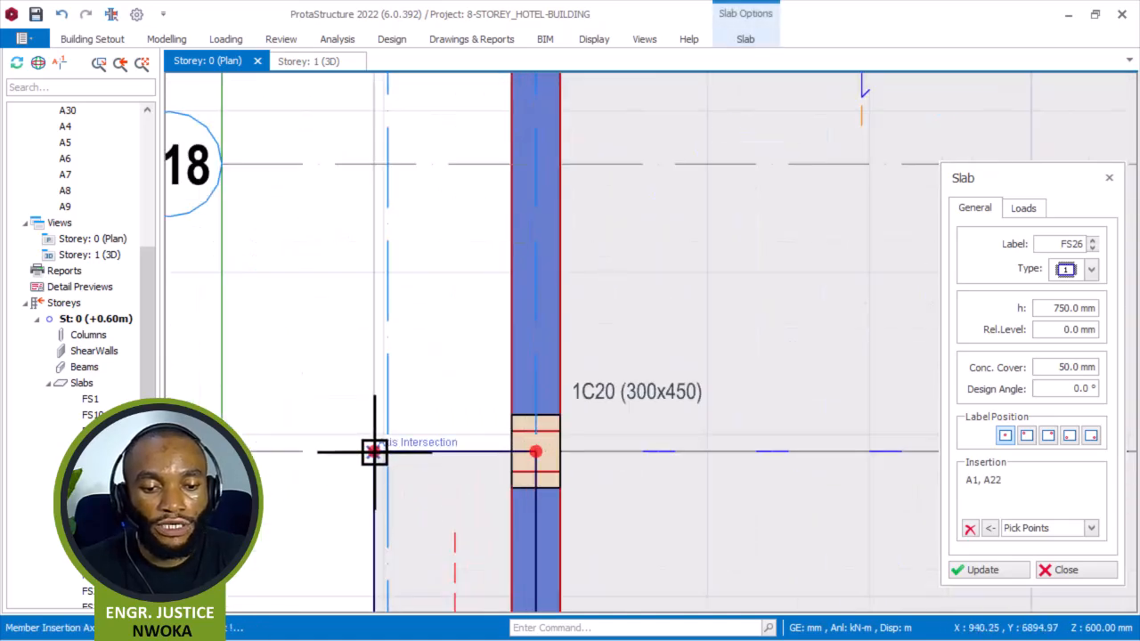
{"action": "left_click", "coordinate": [528, 458]}
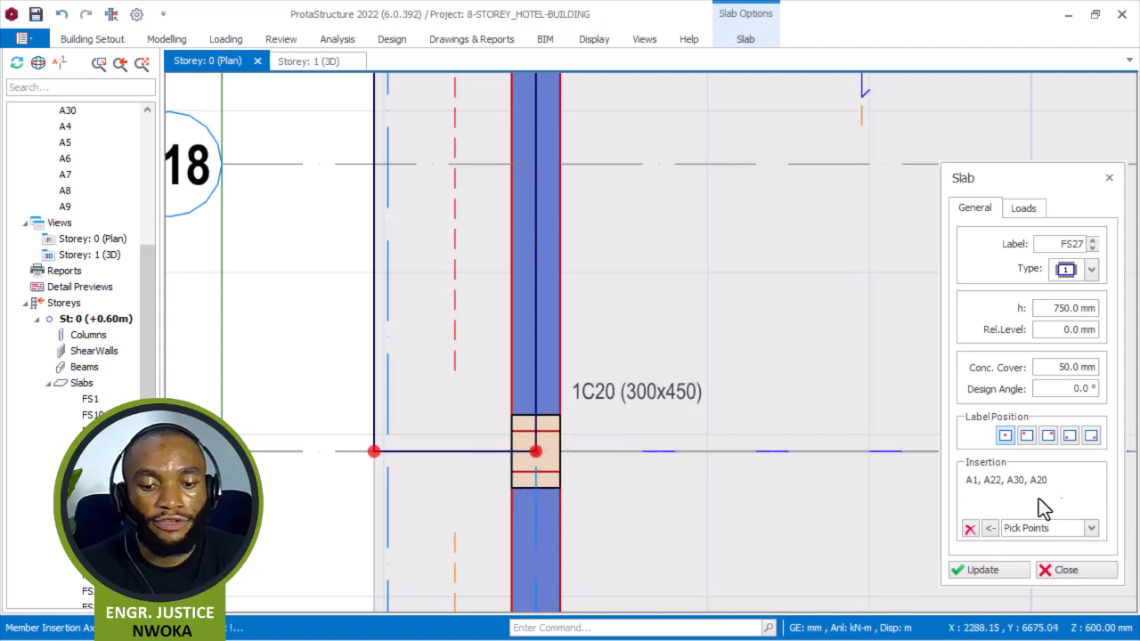
Clear the insertion points and draw an edge slab strip between axes A25 and A22, from hidden axis A30 to axis A1.
{"action": "left_click", "coordinate": [971, 529]}
{"action": "scroll", "coordinate": [509, 324], "scroll_direction": "down", "scroll_amount": 5}
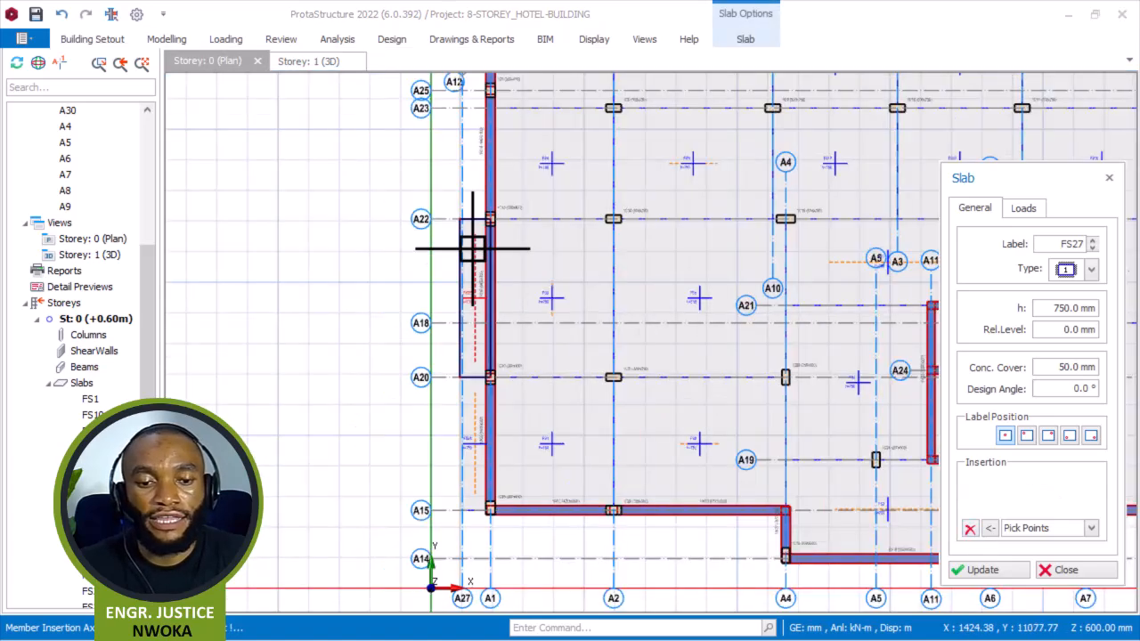
{"action": "scroll", "coordinate": [505, 394], "scroll_direction": "up", "scroll_amount": 1}
{"action": "scroll", "coordinate": [508, 369], "scroll_direction": "up", "scroll_amount": 4}
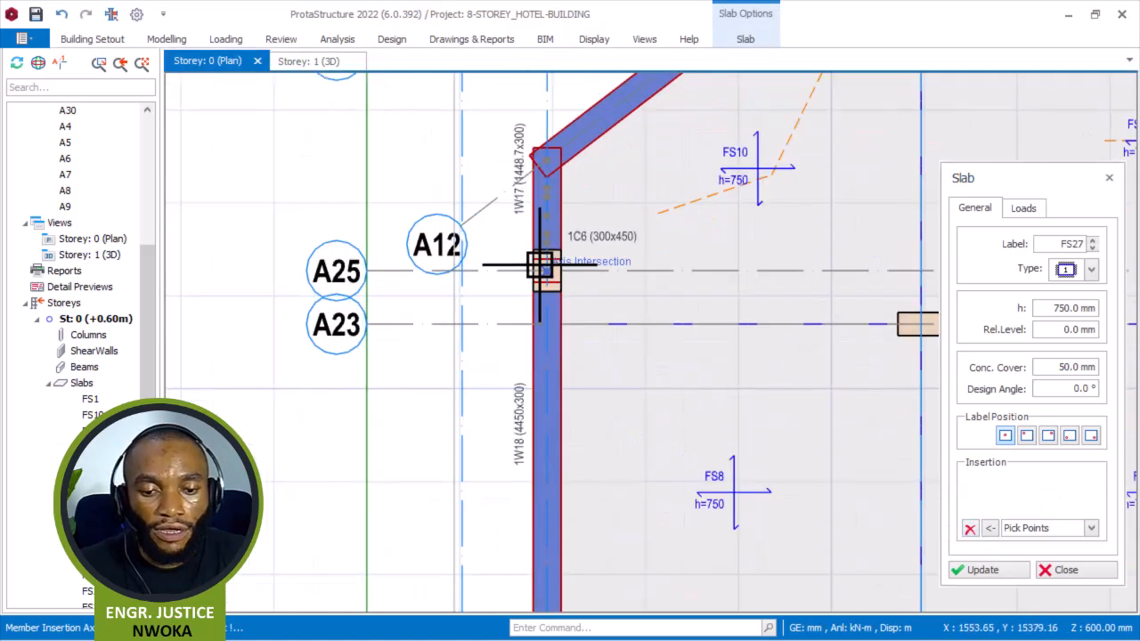
{"action": "scroll", "coordinate": [542, 246], "scroll_direction": "up", "scroll_amount": 1}
{"action": "scroll", "coordinate": [544, 247], "scroll_direction": "down", "scroll_amount": 2}
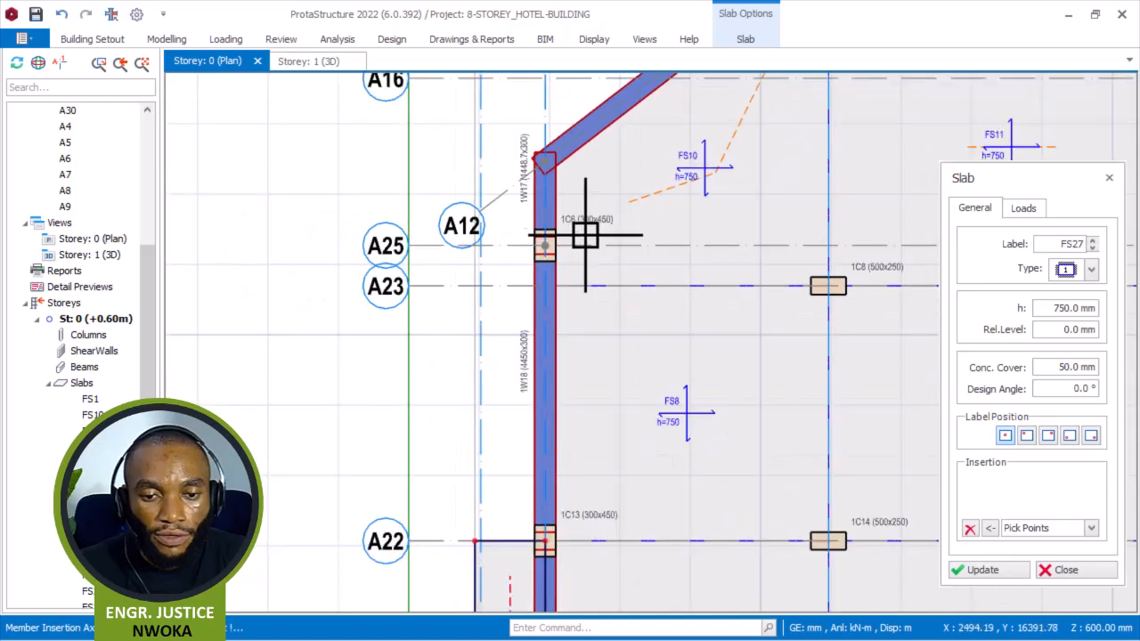
{"action": "scroll", "coordinate": [561, 163], "scroll_direction": "up", "scroll_amount": 2}
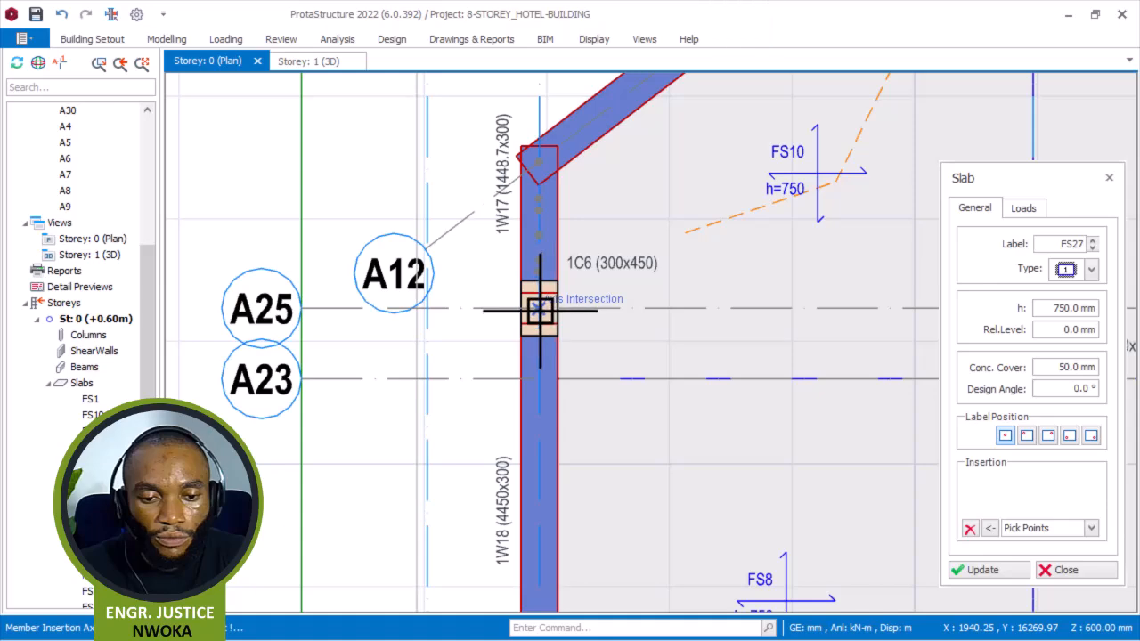
{"action": "scroll", "coordinate": [403, 332], "scroll_direction": "up", "scroll_amount": 2}
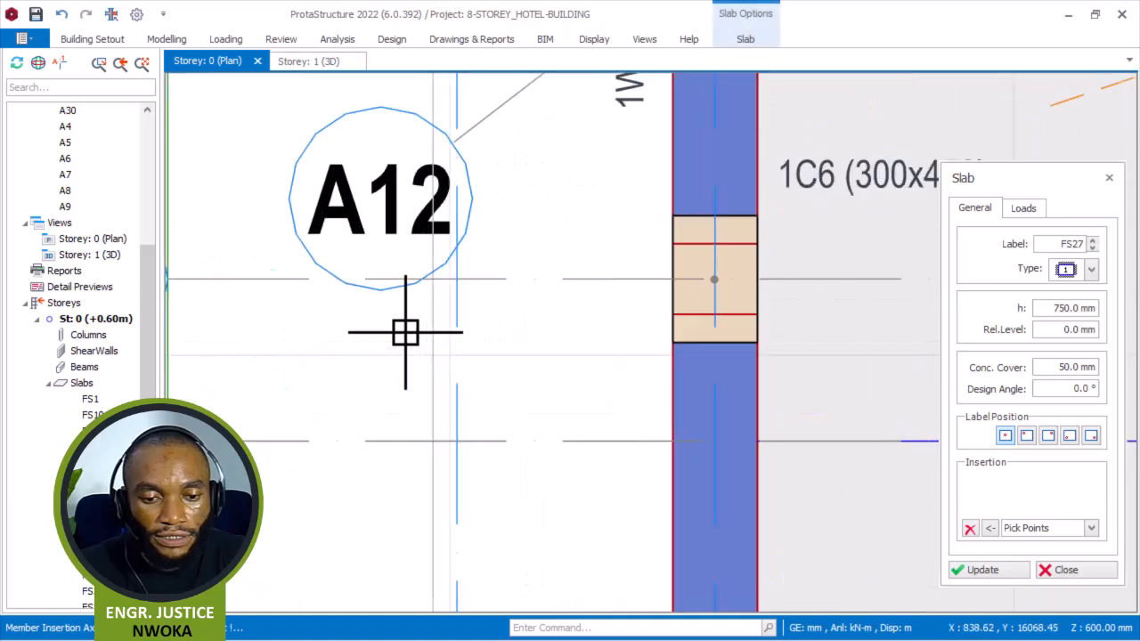
{"action": "left_click", "coordinate": [433, 279]}
{"action": "scroll", "coordinate": [466, 183], "scroll_direction": "down", "scroll_amount": 4}
{"action": "scroll", "coordinate": [456, 366], "scroll_direction": "up", "scroll_amount": 3}
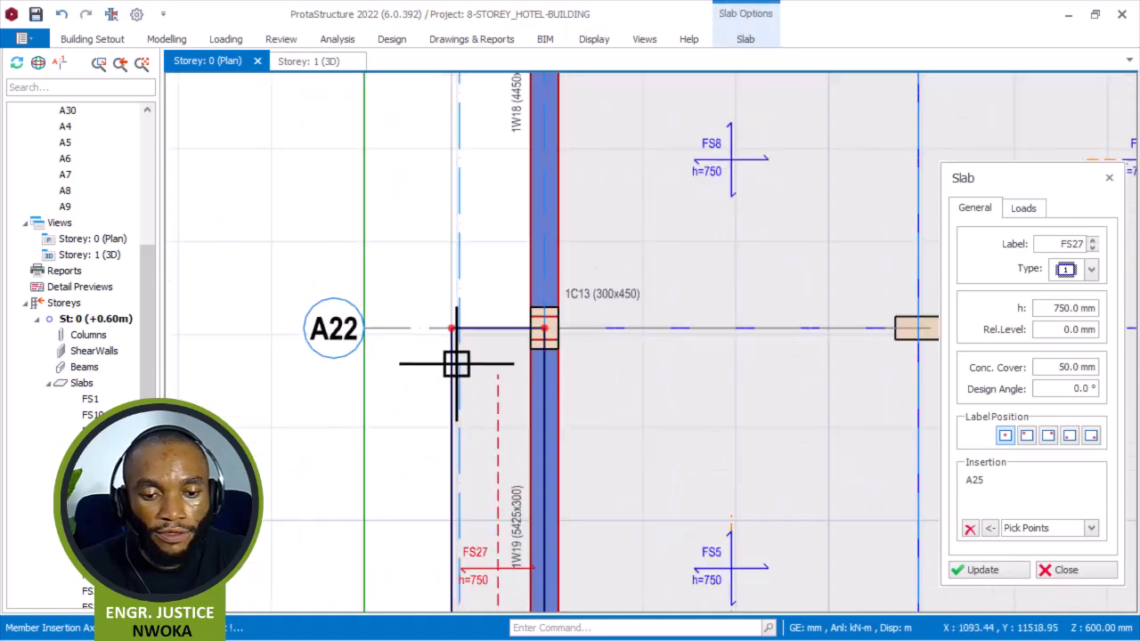
{"action": "left_click", "coordinate": [451, 328]}
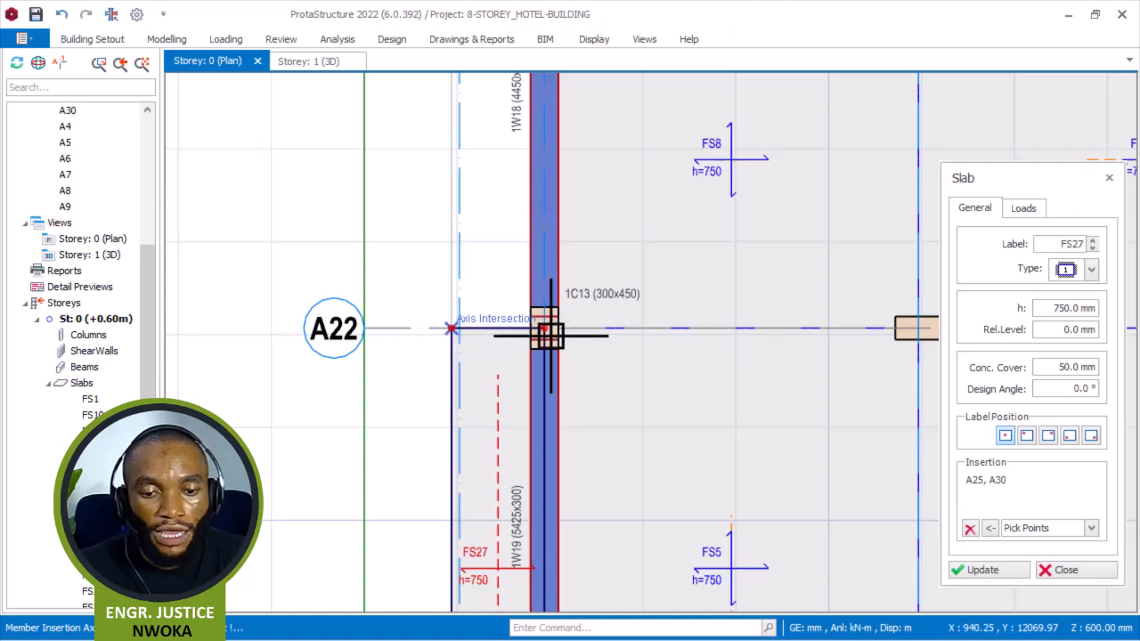
{"action": "right_click", "coordinate": [587, 431]}
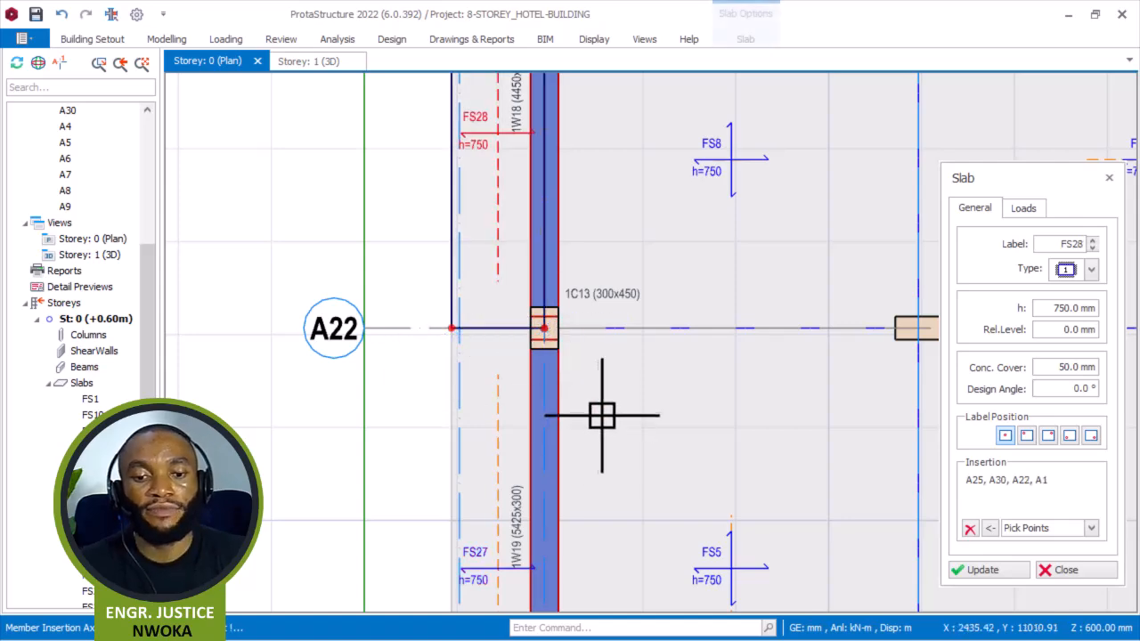
Clear the pending insertion points and close the slab dialog.
{"action": "scroll", "coordinate": [613, 410], "scroll_direction": "down", "scroll_amount": 4}
{"action": "left_click", "coordinate": [971, 530]}
{"action": "middle_click_drag", "start_coordinate": [508, 212], "coordinate": [522, 313]}
{"action": "scroll", "coordinate": [633, 245], "scroll_direction": "up", "scroll_amount": 3}
{"action": "scroll", "coordinate": [555, 258], "scroll_direction": "up", "scroll_amount": 1}
{"action": "scroll", "coordinate": [597, 275], "scroll_direction": "up", "scroll_amount": 2}
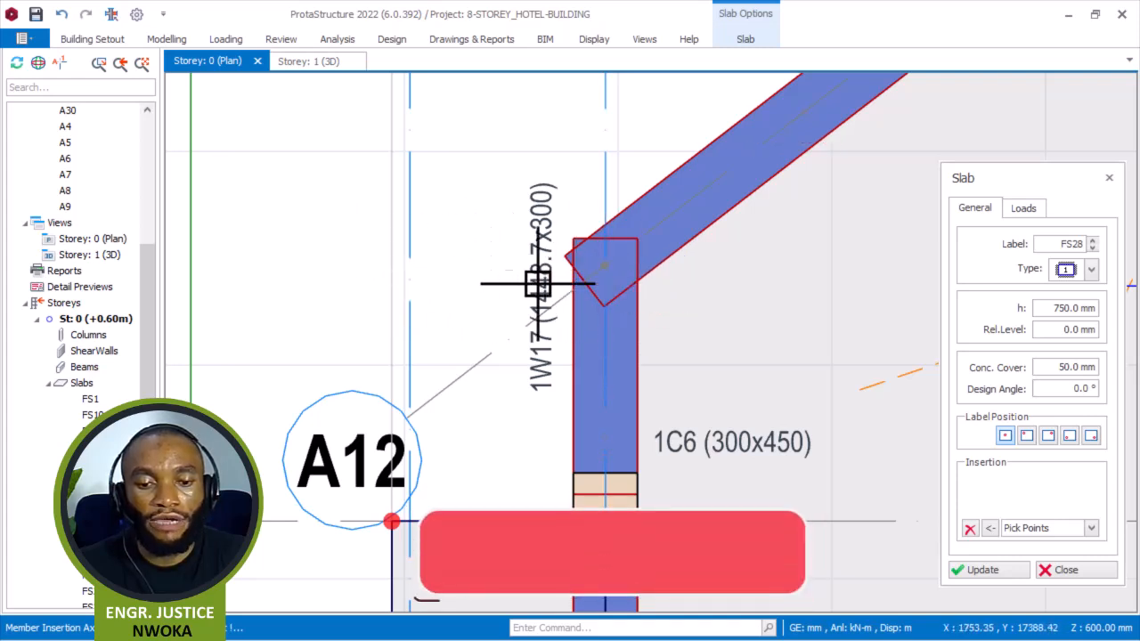
{"action": "scroll", "coordinate": [543, 323], "scroll_direction": "down", "scroll_amount": 2}
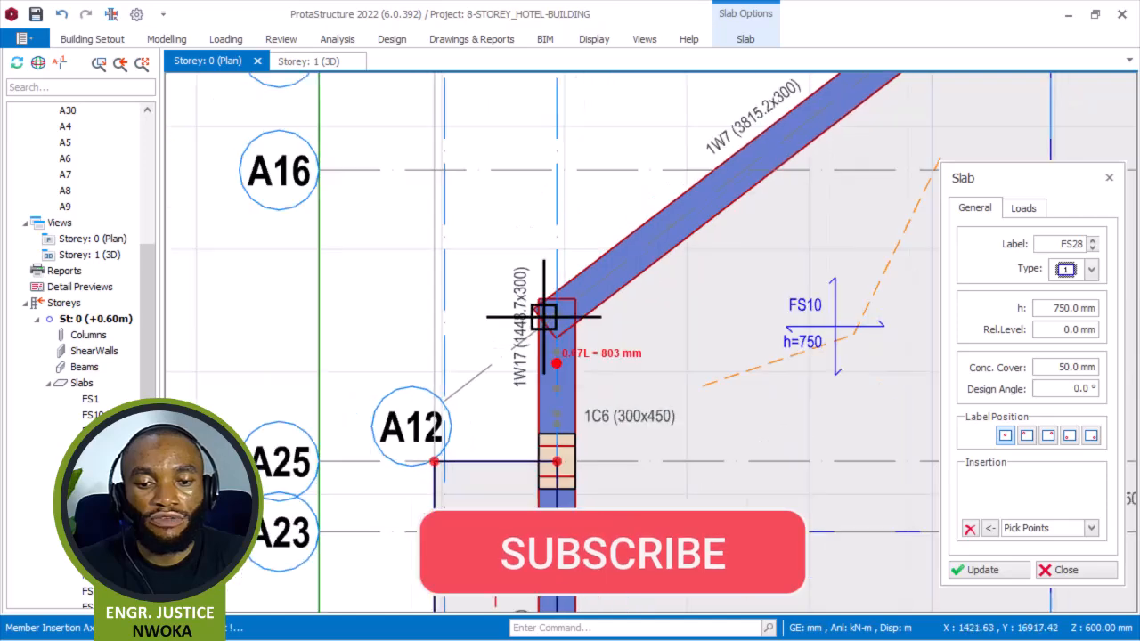
{"action": "scroll", "coordinate": [552, 285], "scroll_direction": "down", "scroll_amount": 3}
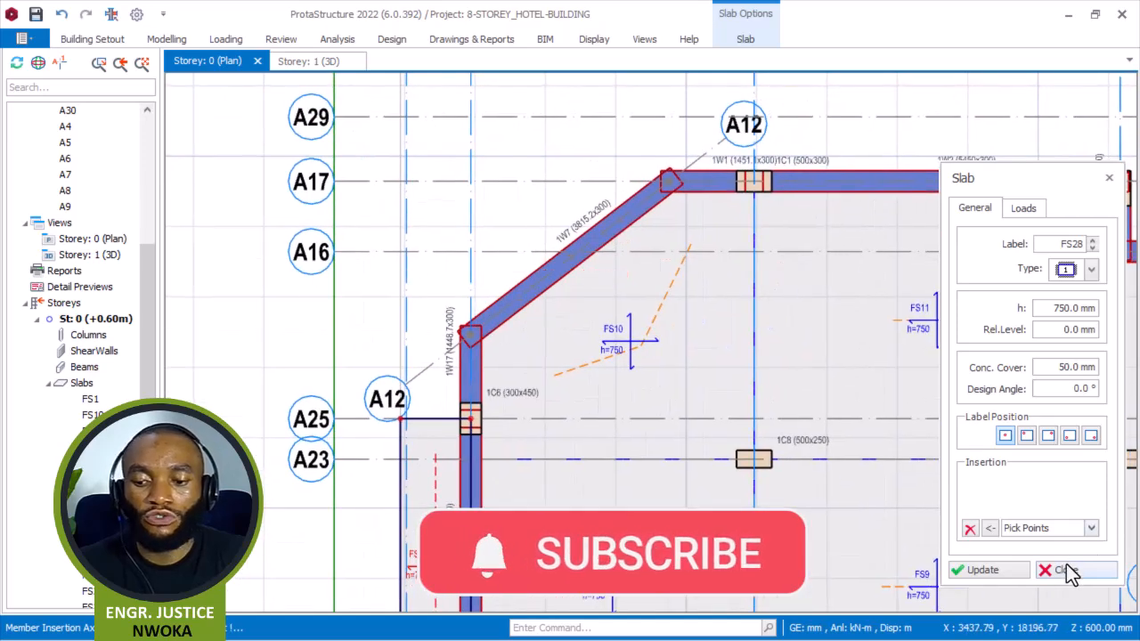
{"action": "left_click", "coordinate": [1066, 571]}
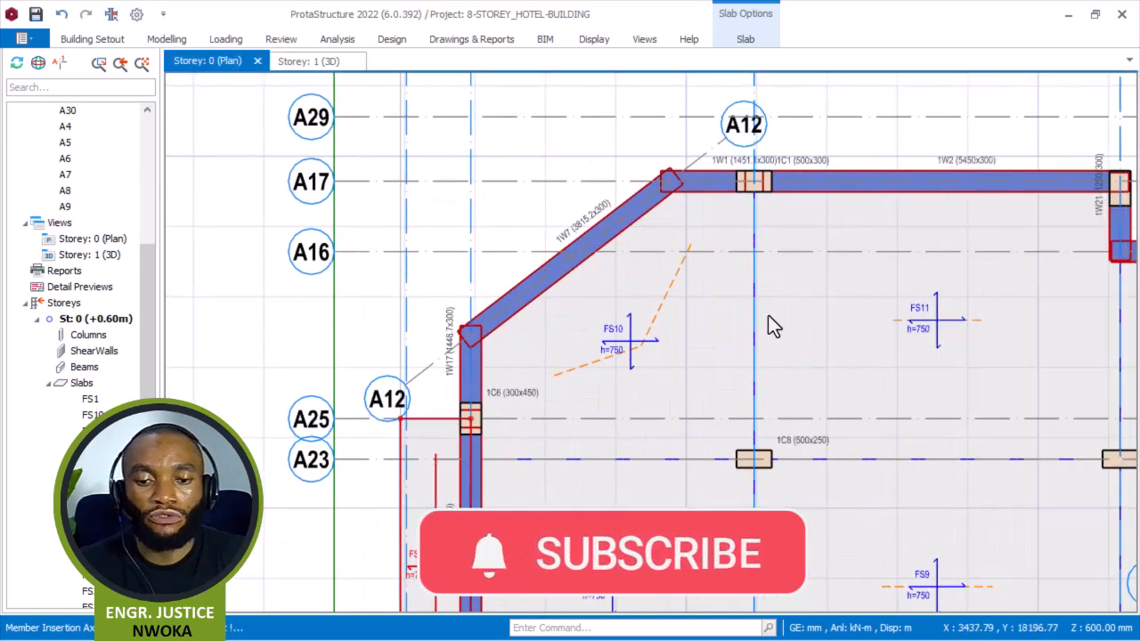
Offset the diagonal axis A12 outward by 1000 mm to create a new axis beyond the diagonal wall.
{"action": "left_click", "coordinate": [710, 159]}
{"action": "right_click", "coordinate": [590, 141]}
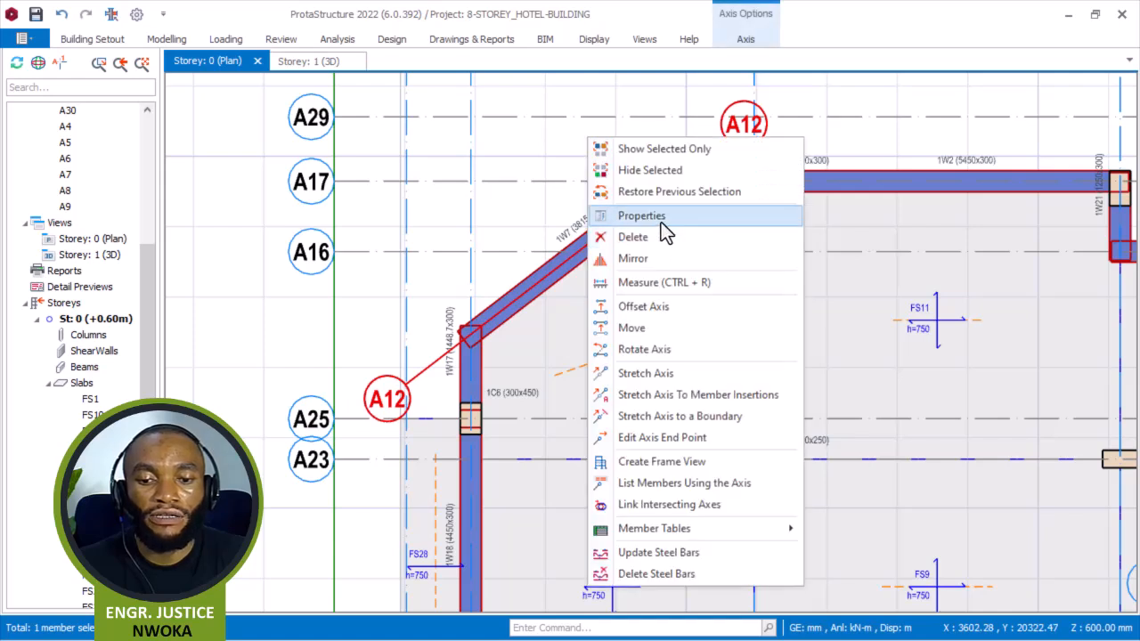
{"action": "left_click", "coordinate": [679, 311]}
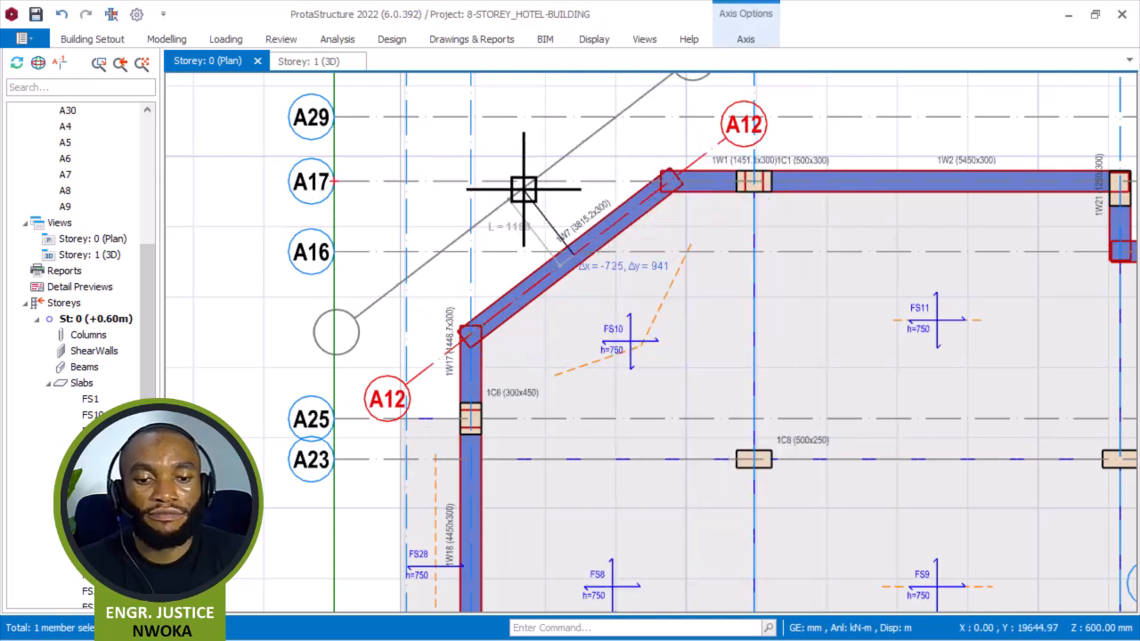
{"action": "key", "text": "Tab"}
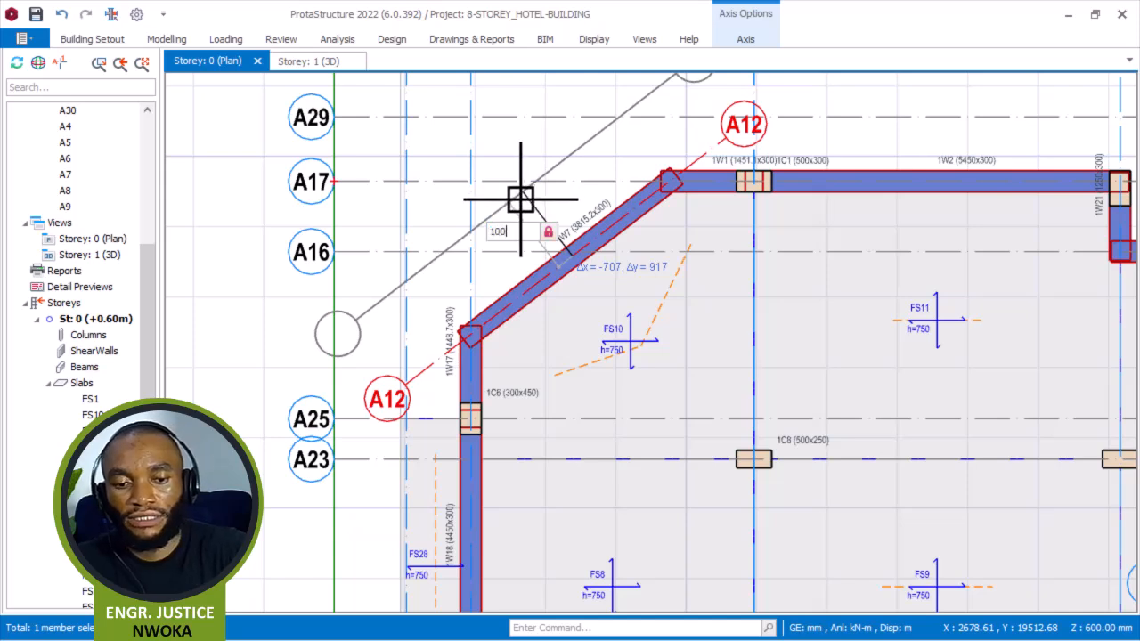
{"action": "left_click", "coordinate": [521, 201]}
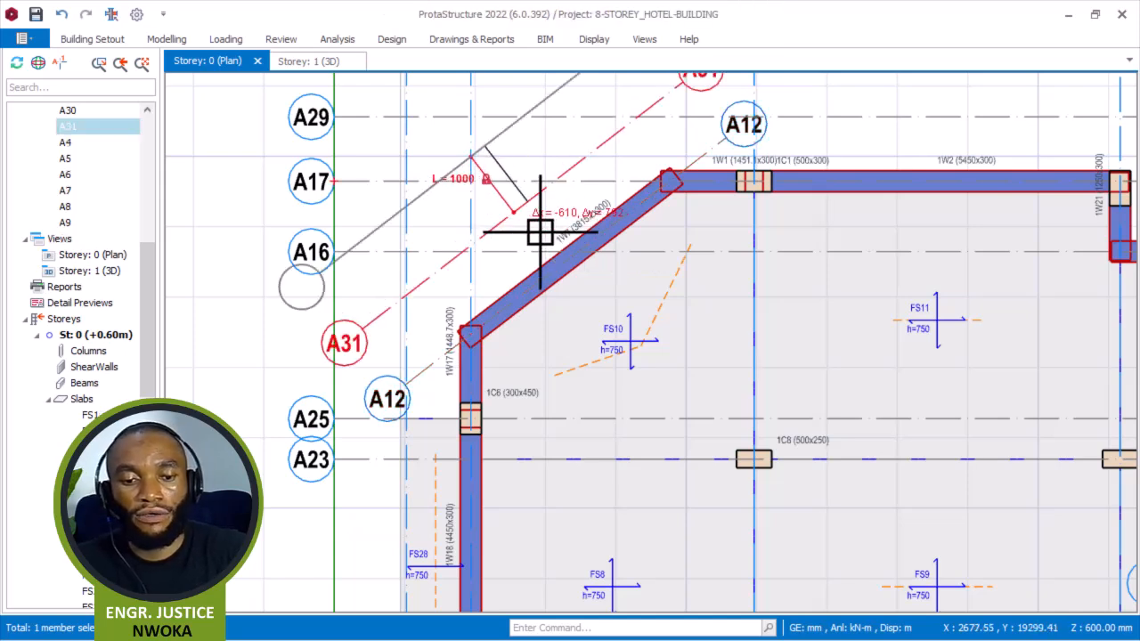
{"action": "key", "text": "Escape"}
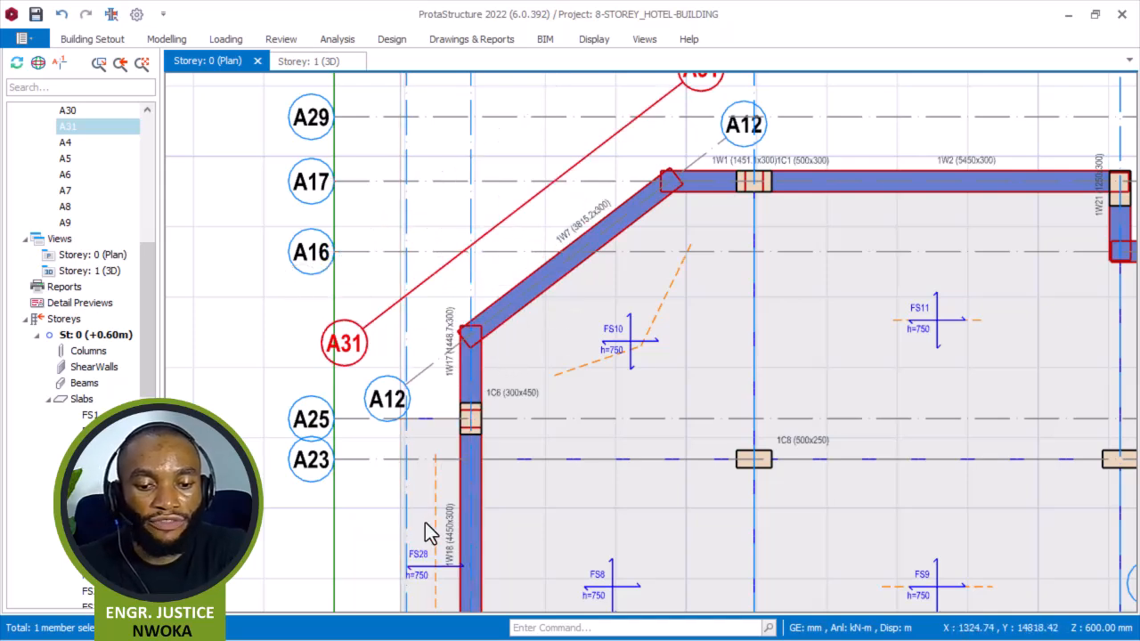
Draw an edge slab strip by picking the intersections of axis A25, hidden axis A30, new axis A31 and axis A1.
{"action": "right_click", "coordinate": [289, 319]}
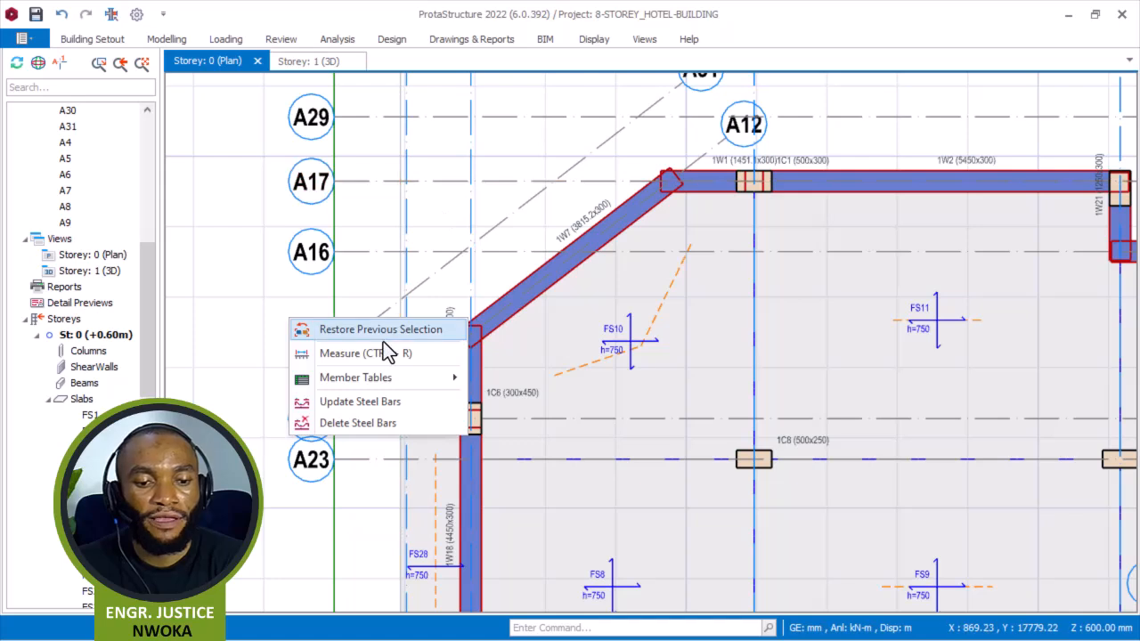
{"action": "left_click", "coordinate": [442, 491]}
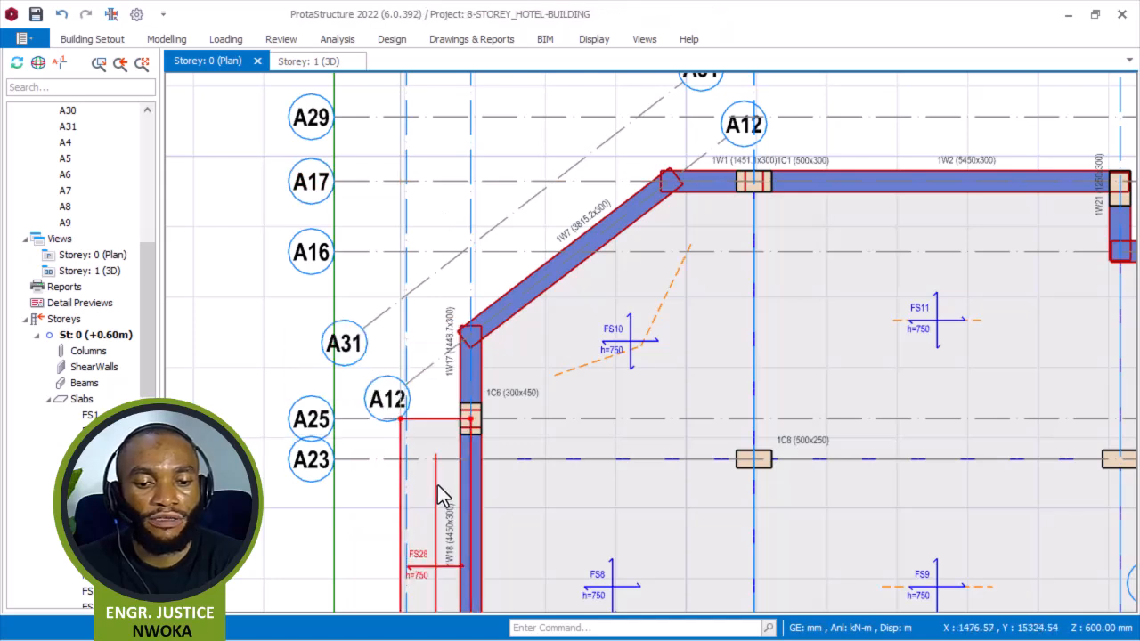
{"action": "right_click", "coordinate": [437, 485]}
{"action": "left_click", "coordinate": [525, 201]}
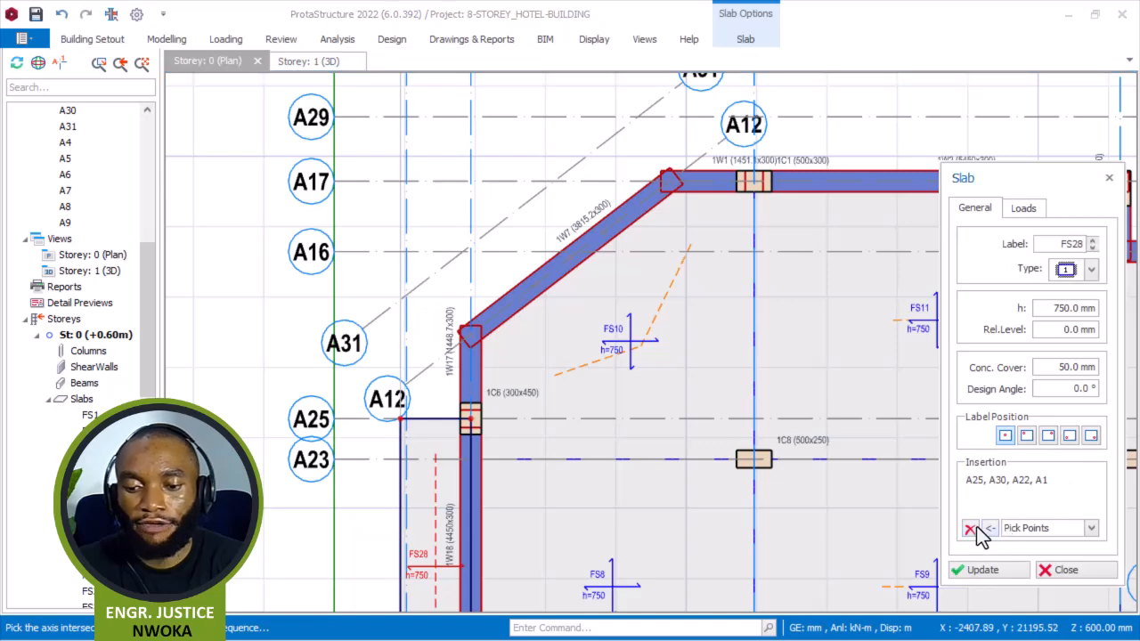
{"action": "left_click", "coordinate": [970, 528]}
{"action": "scroll", "coordinate": [406, 427], "scroll_direction": "up", "scroll_amount": 4}
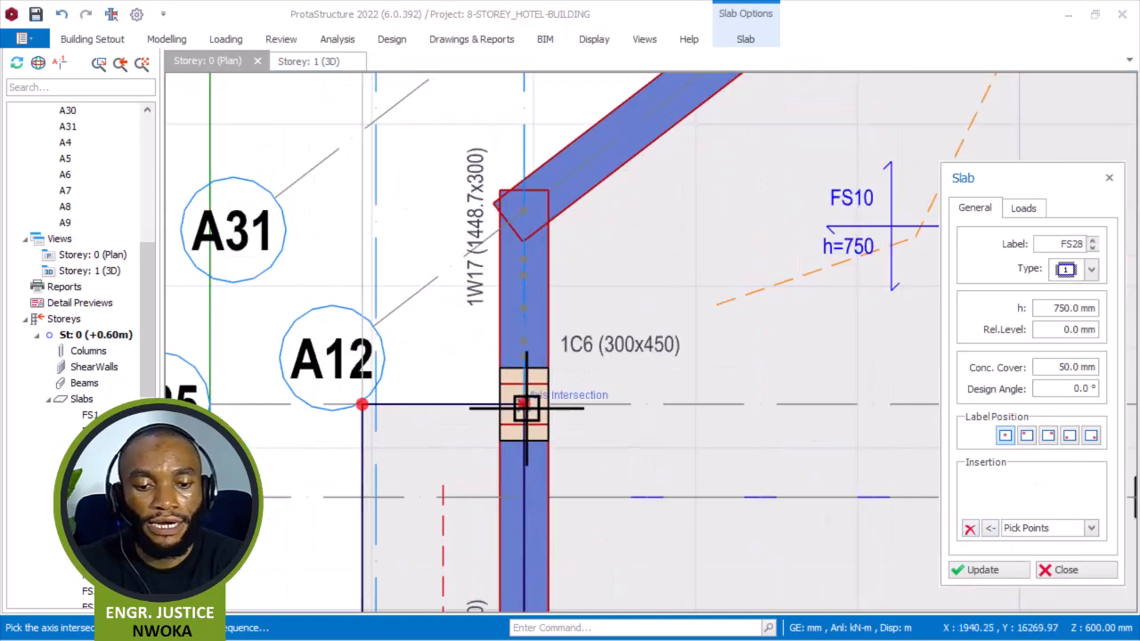
{"action": "left_click", "coordinate": [364, 405]}
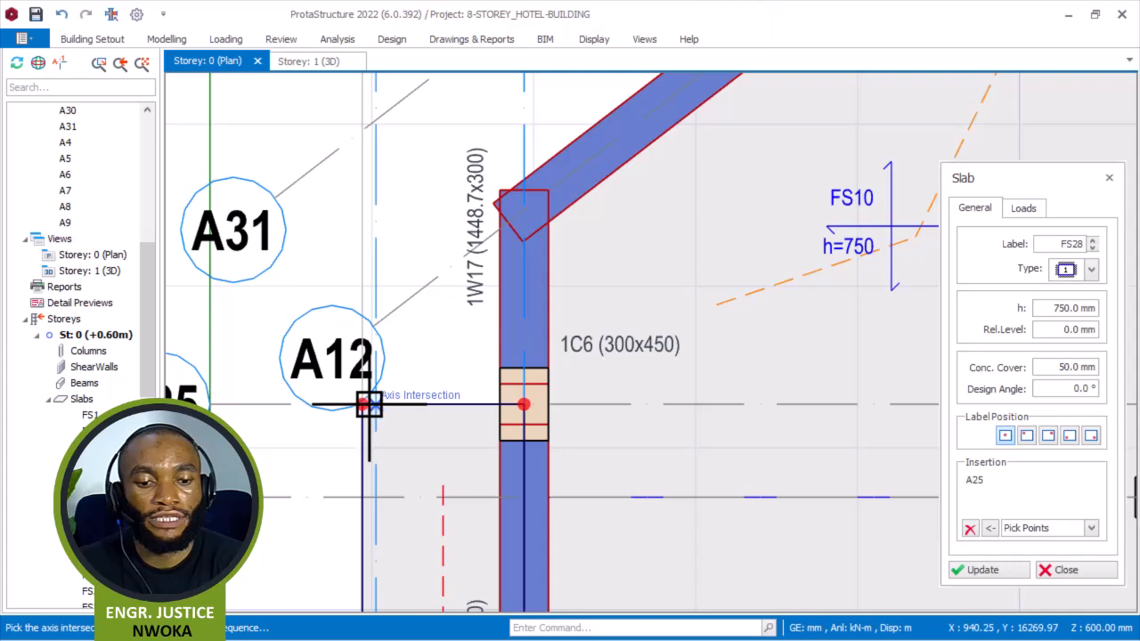
{"action": "left_click", "coordinate": [970, 529]}
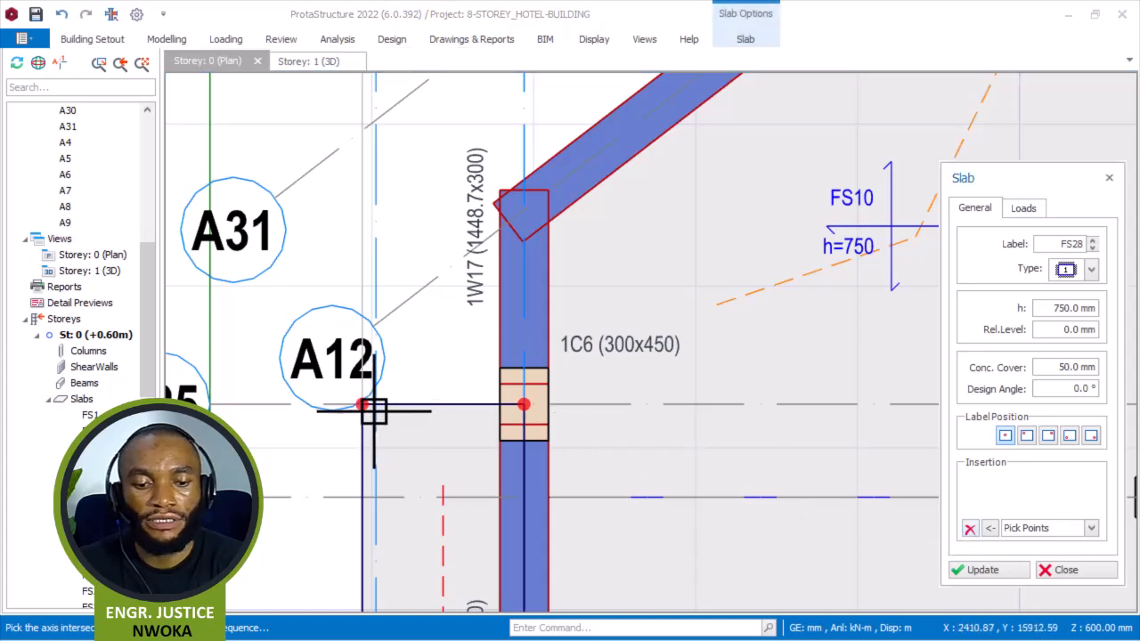
{"action": "scroll", "coordinate": [364, 405], "scroll_direction": "up", "scroll_amount": 3}
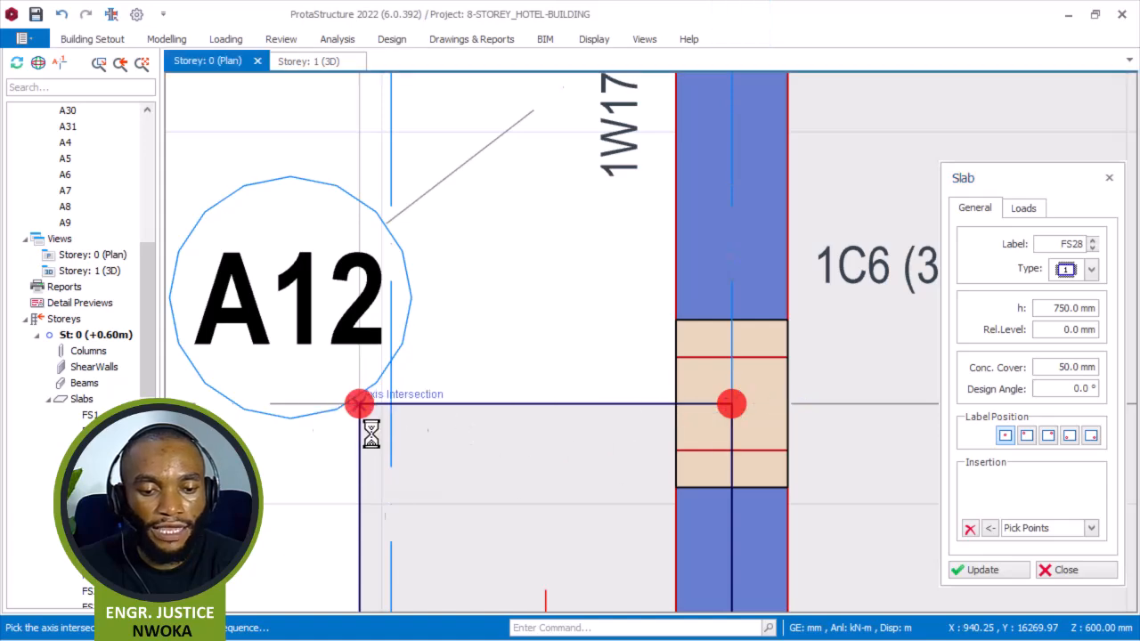
{"action": "left_click", "coordinate": [359, 404]}
{"action": "scroll", "coordinate": [388, 456], "scroll_direction": "down", "scroll_amount": 3}
{"action": "scroll", "coordinate": [416, 400], "scroll_direction": "down", "scroll_amount": 3}
{"action": "scroll", "coordinate": [394, 308], "scroll_direction": "up", "scroll_amount": 4}
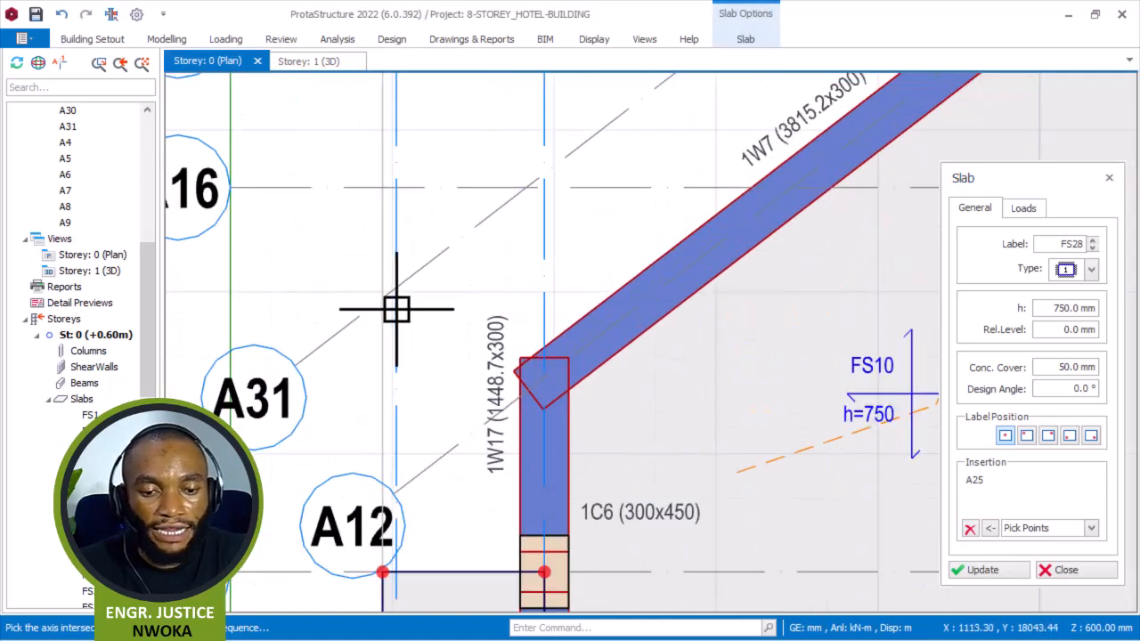
{"action": "left_click", "coordinate": [381, 303]}
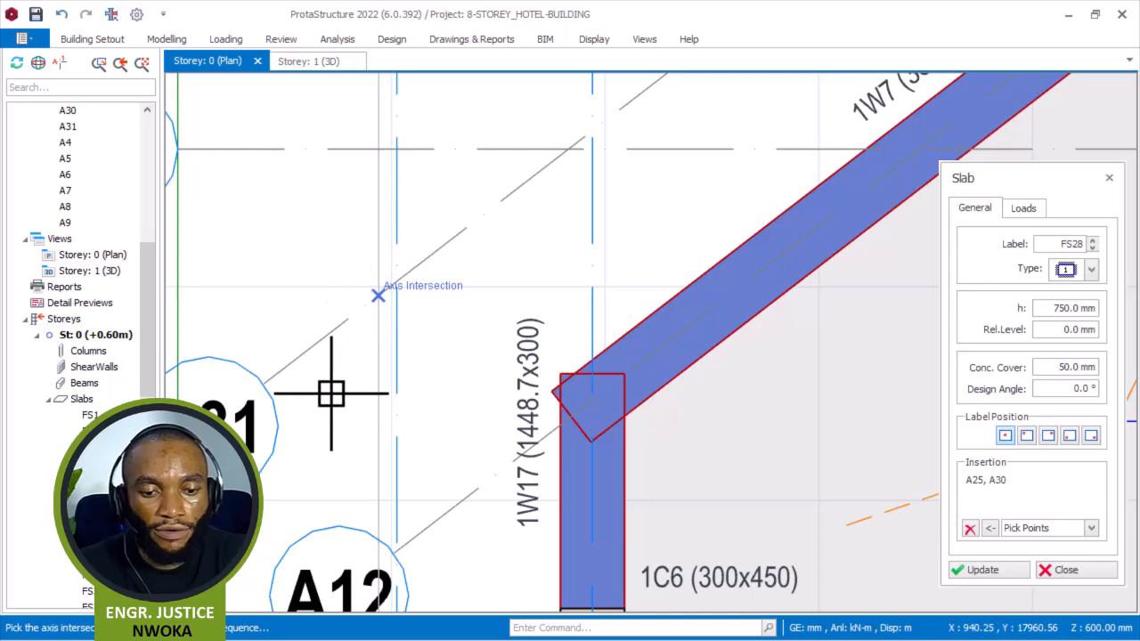
{"action": "scroll", "coordinate": [331, 389], "scroll_direction": "down", "scroll_amount": 4}
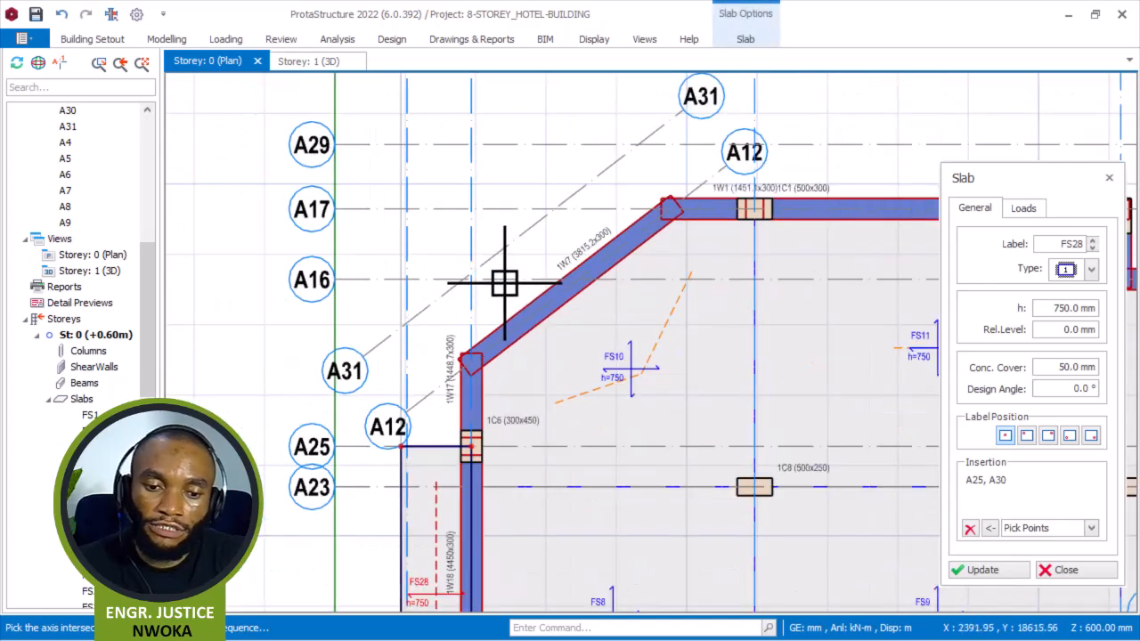
{"action": "scroll", "coordinate": [481, 280], "scroll_direction": "up", "scroll_amount": 3}
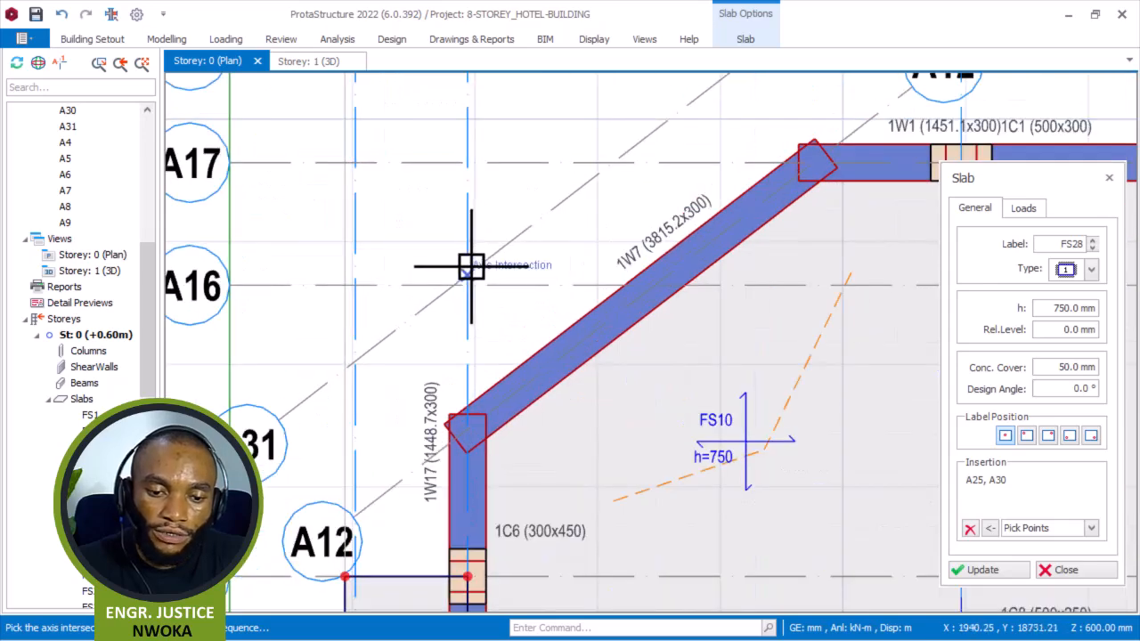
{"action": "scroll", "coordinate": [471, 267], "scroll_direction": "up", "scroll_amount": 2}
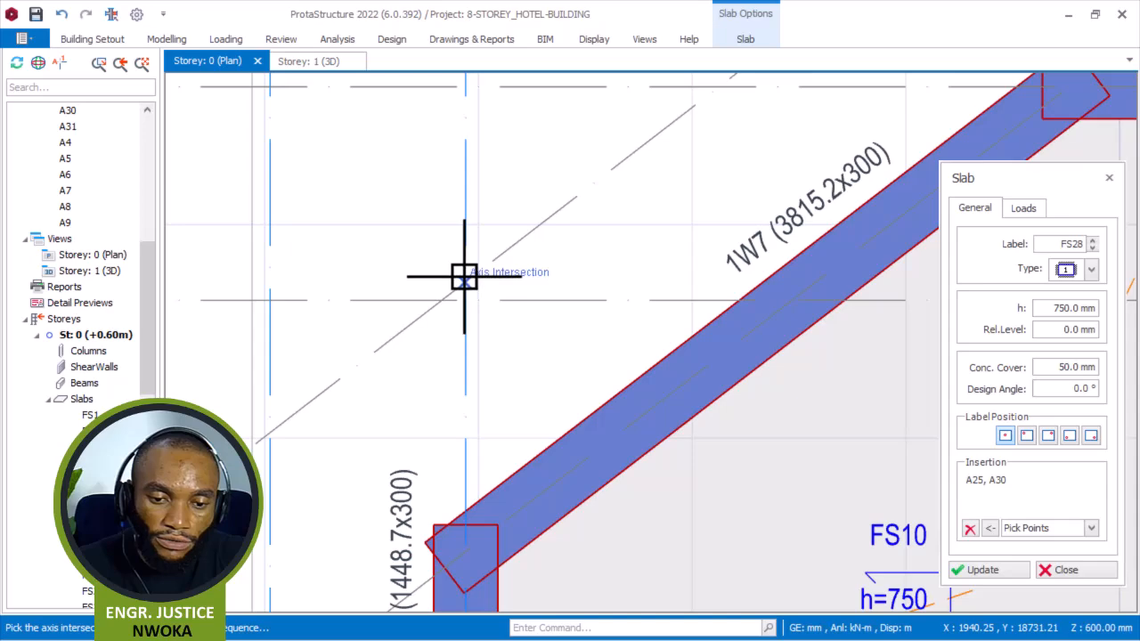
{"action": "left_click", "coordinate": [464, 277]}
{"action": "scroll", "coordinate": [496, 249], "scroll_direction": "down", "scroll_amount": 3}
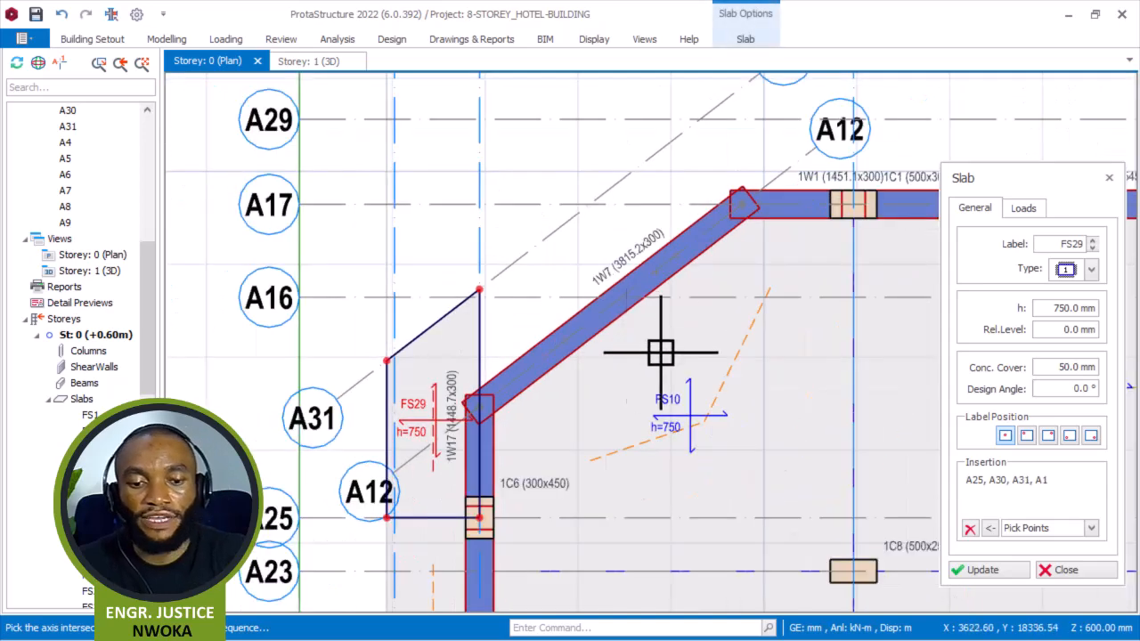
Clear the pending insertion points and close the slab dialog.
{"action": "left_click", "coordinate": [970, 529]}
{"action": "scroll", "coordinate": [498, 272], "scroll_direction": "up", "scroll_amount": 2}
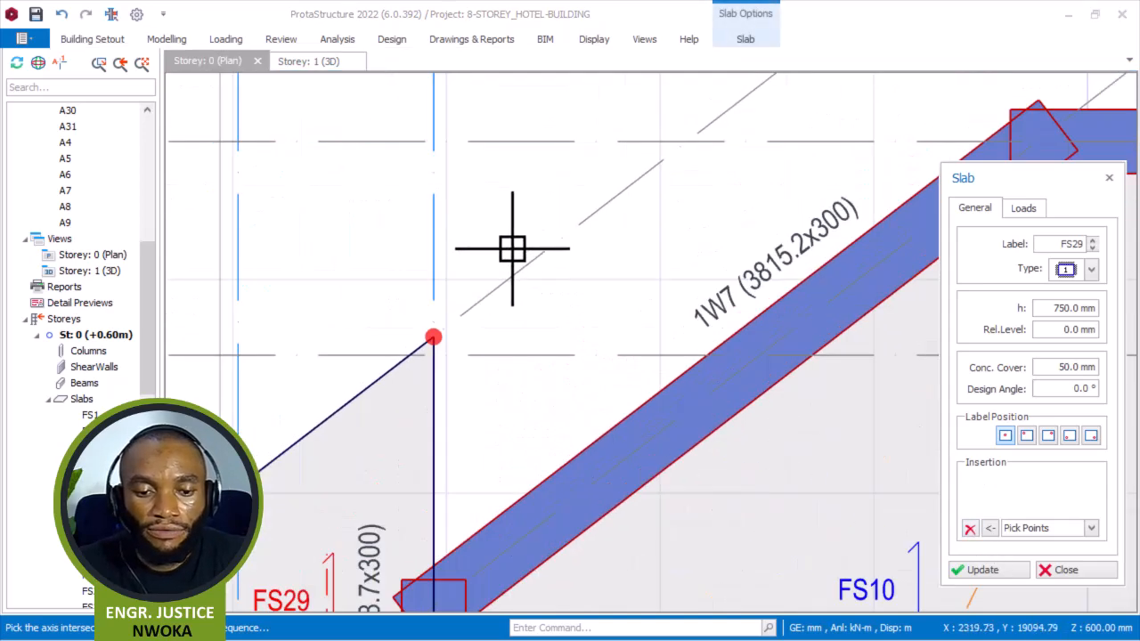
{"action": "scroll", "coordinate": [534, 258], "scroll_direction": "down", "scroll_amount": 2}
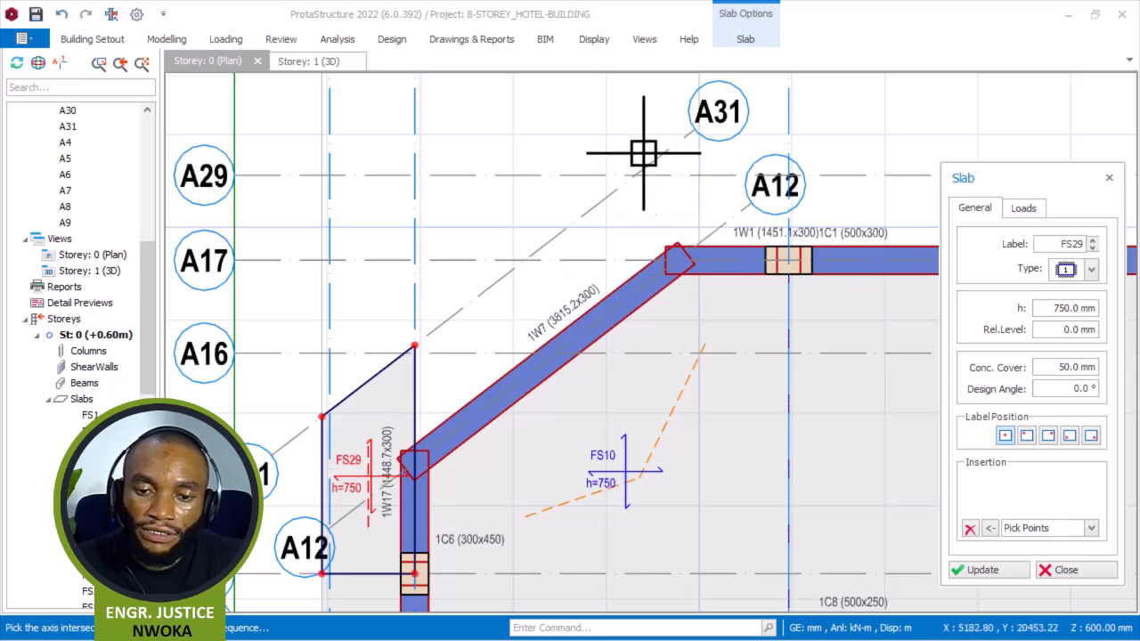
{"action": "middle_click_drag", "start_coordinate": [730, 212], "coordinate": [717, 215]}
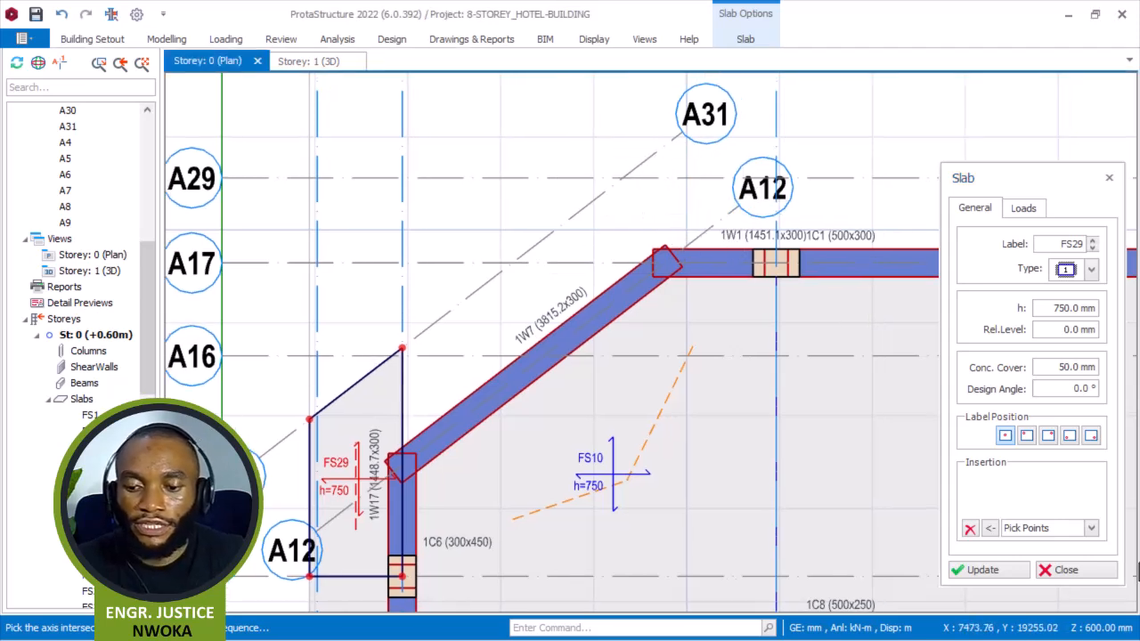
{"action": "left_click", "coordinate": [1079, 574]}
Offset axis A17 outward by 1000 mm to create a new axis above it.
{"action": "left_click", "coordinate": [584, 262]}
{"action": "right_click", "coordinate": [516, 138]}
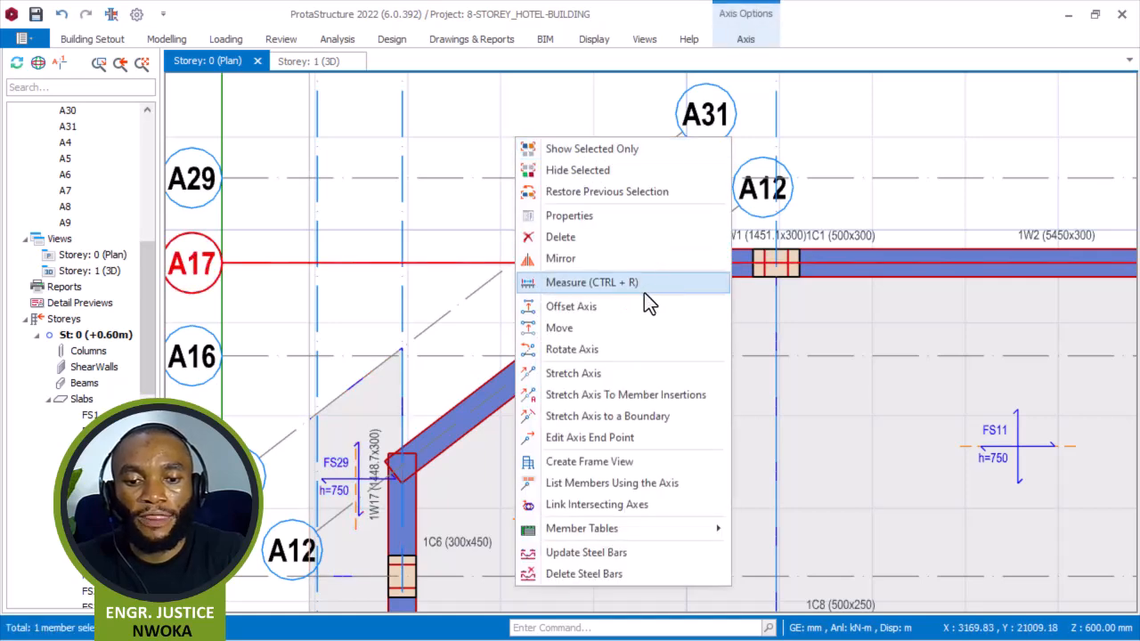
{"action": "left_click", "coordinate": [626, 306]}
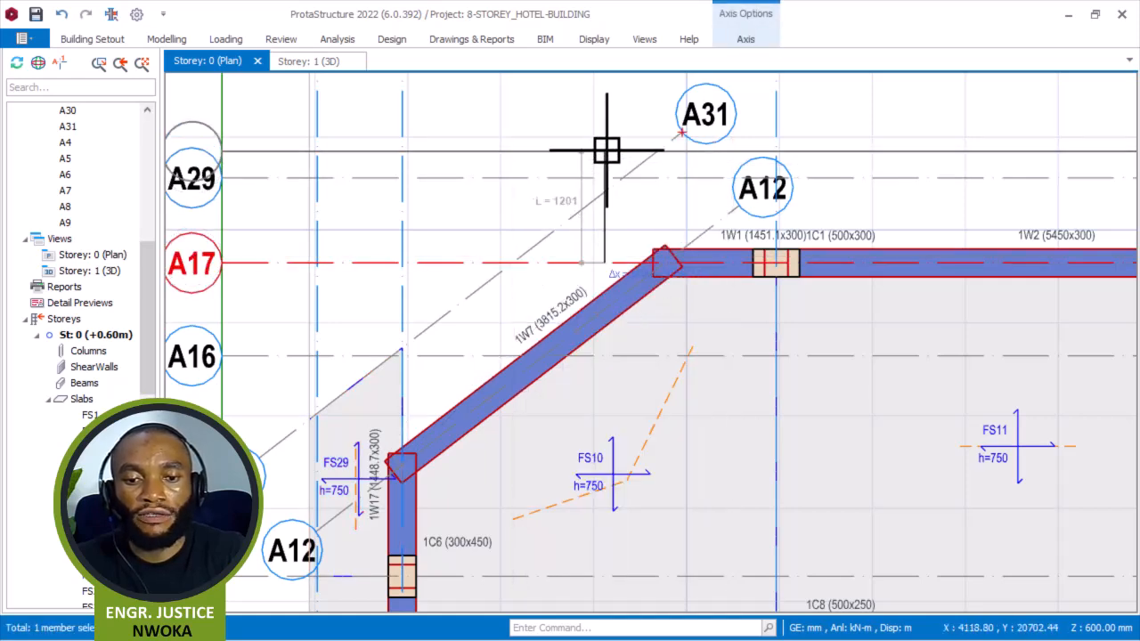
{"action": "key", "text": "Tab"}
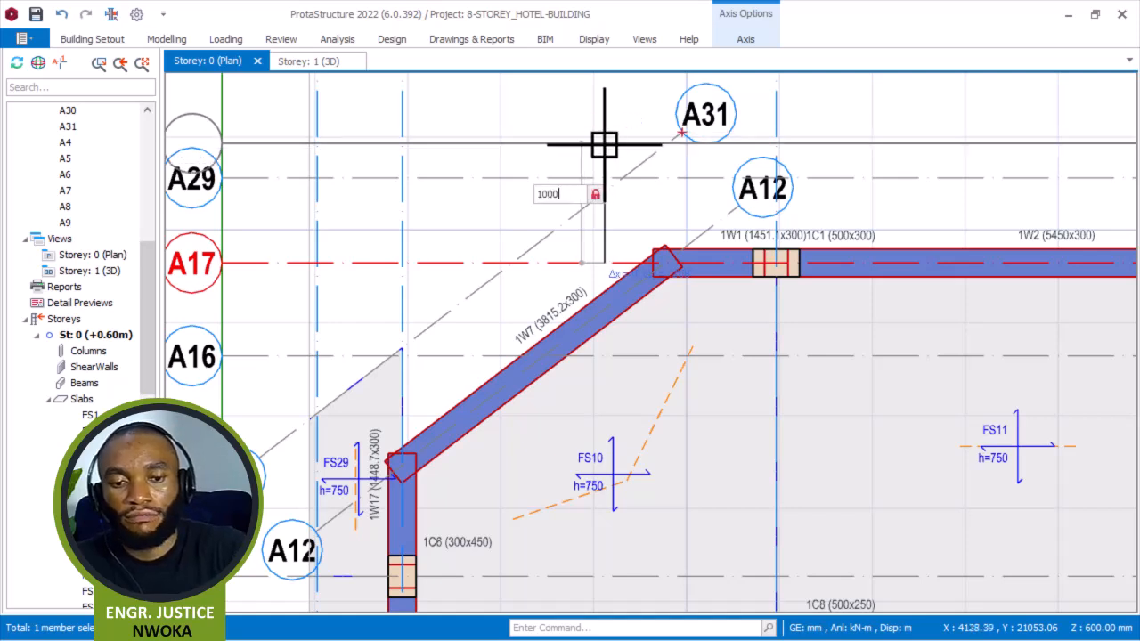
{"action": "left_click", "coordinate": [604, 145]}
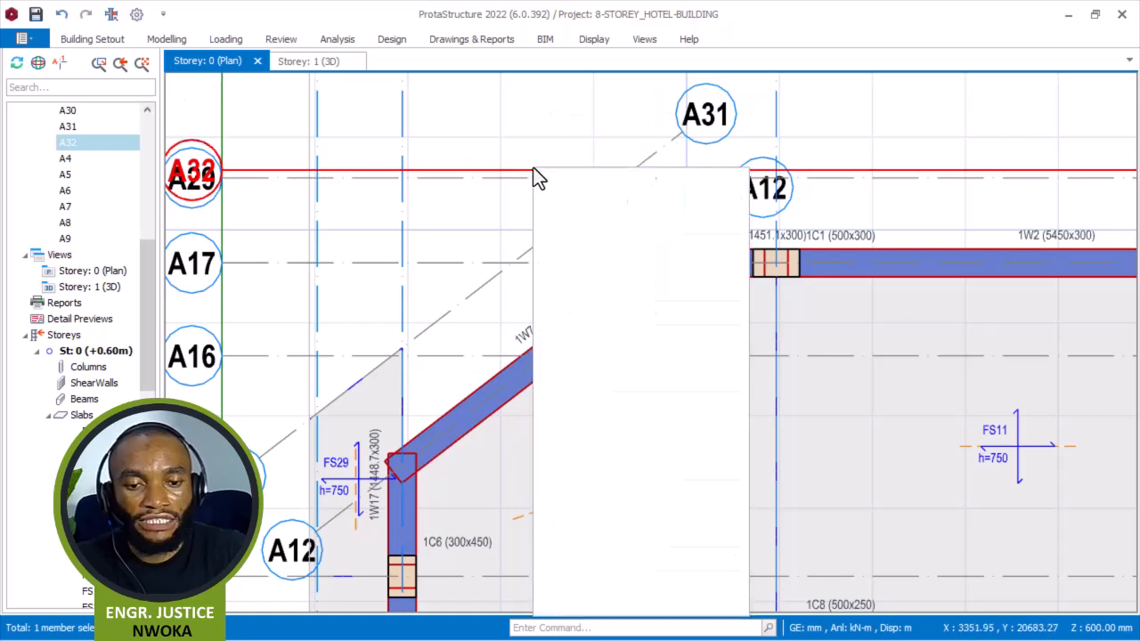
Set the new axis A32 as a hidden axis in its properties.
{"action": "right_click", "coordinate": [534, 169]}
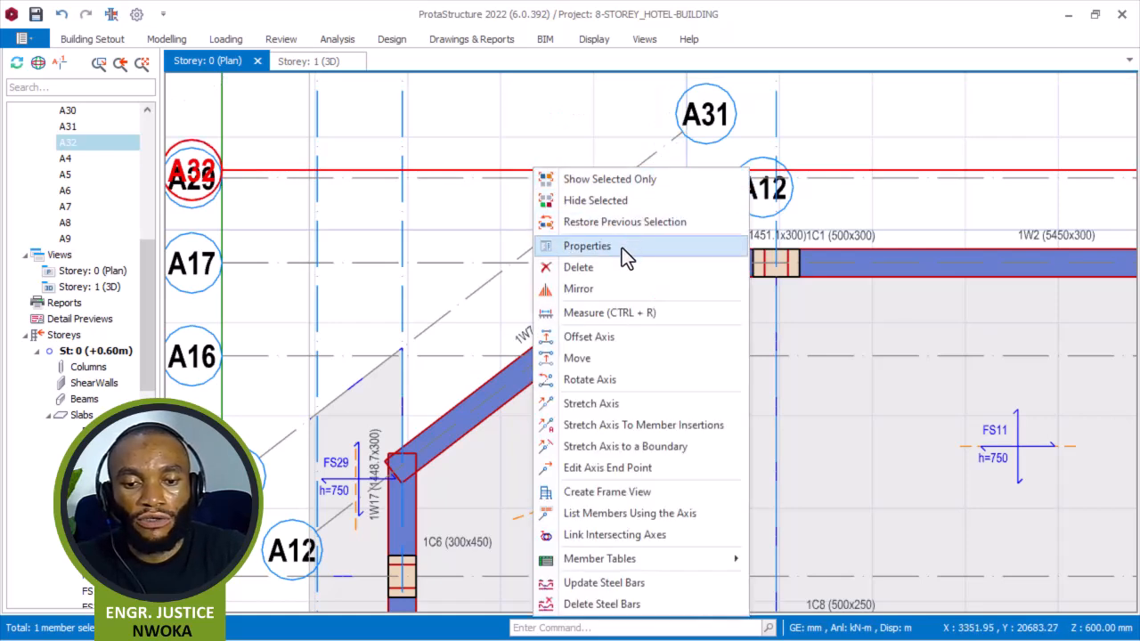
{"action": "left_click", "coordinate": [622, 247]}
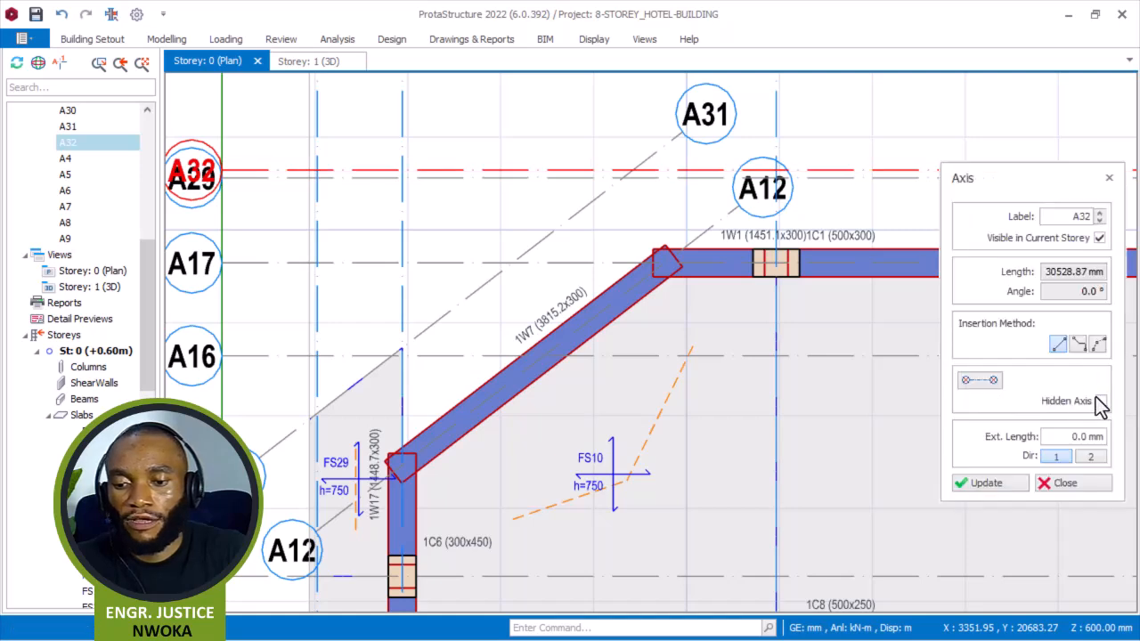
{"action": "left_click", "coordinate": [1087, 401]}
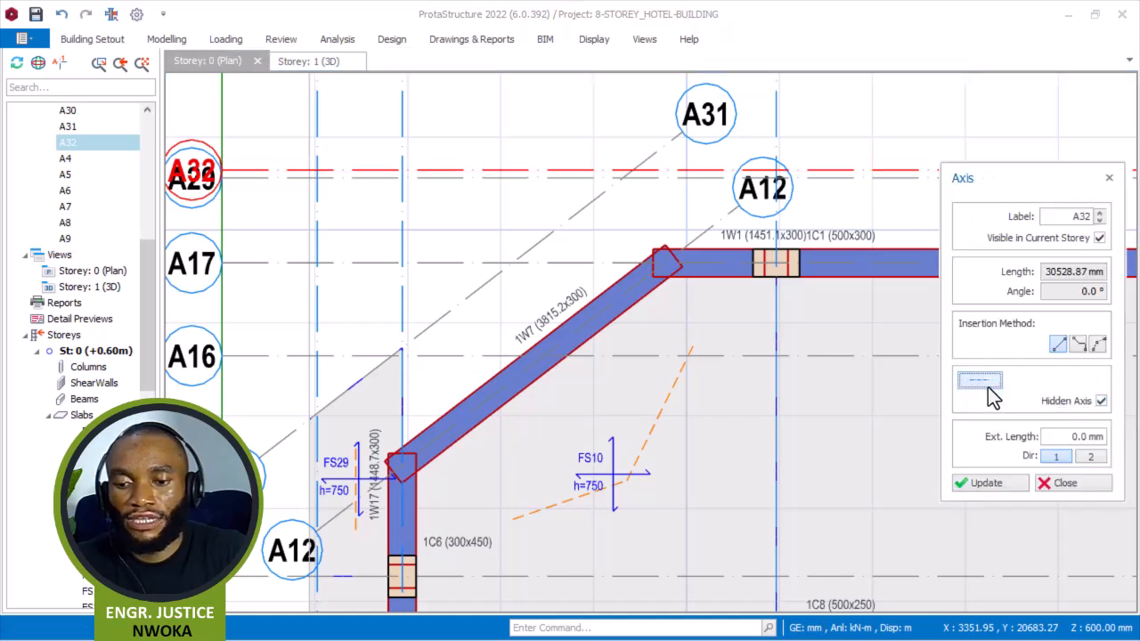
{"action": "left_click", "coordinate": [1008, 489]}
{"action": "left_click", "coordinate": [1051, 488]}
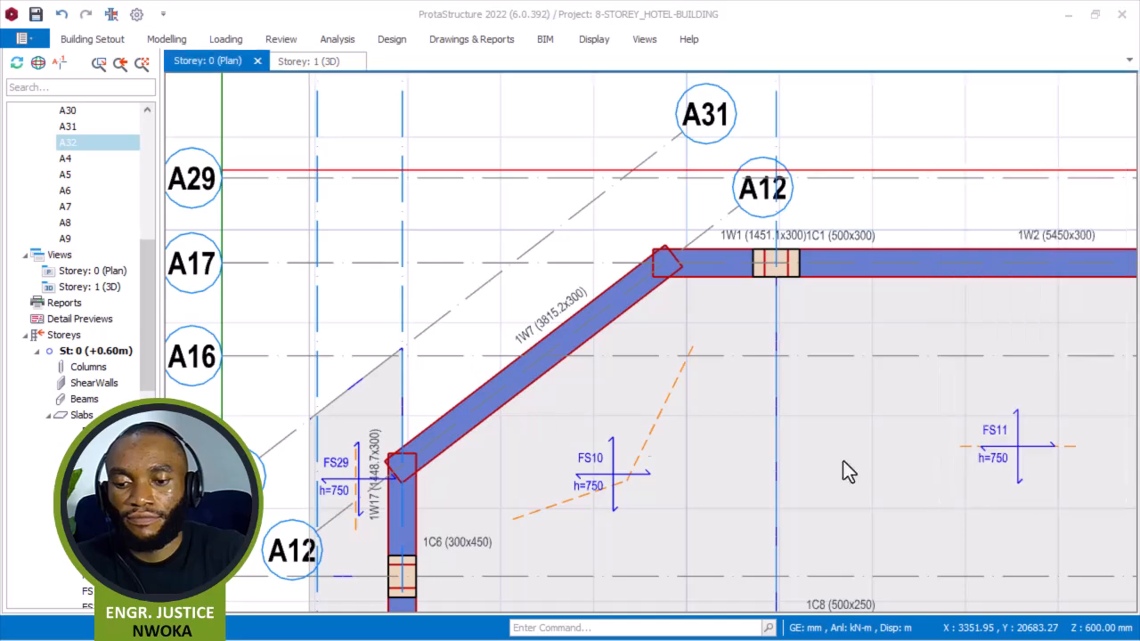
Set the diagonal axis A31 as a hidden axis in its properties.
{"action": "scroll", "coordinate": [363, 291], "scroll_direction": "down", "scroll_amount": 2}
{"action": "mouse_move", "coordinate": [364, 291]}
{"action": "middle_mouse_down"}
{"action": "mouse_move", "coordinate": [389, 234]}
{"action": "mouse_move", "coordinate": [368, 298]}
{"action": "middle_mouse_up"}
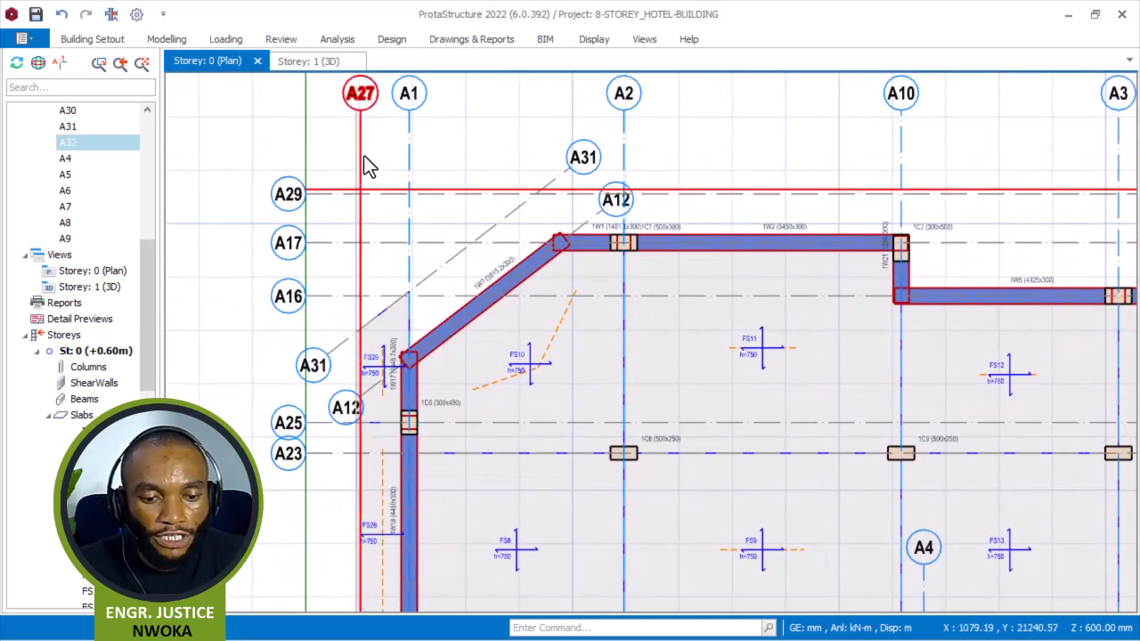
{"action": "left_click", "coordinate": [436, 271]}
{"action": "right_click", "coordinate": [474, 127]}
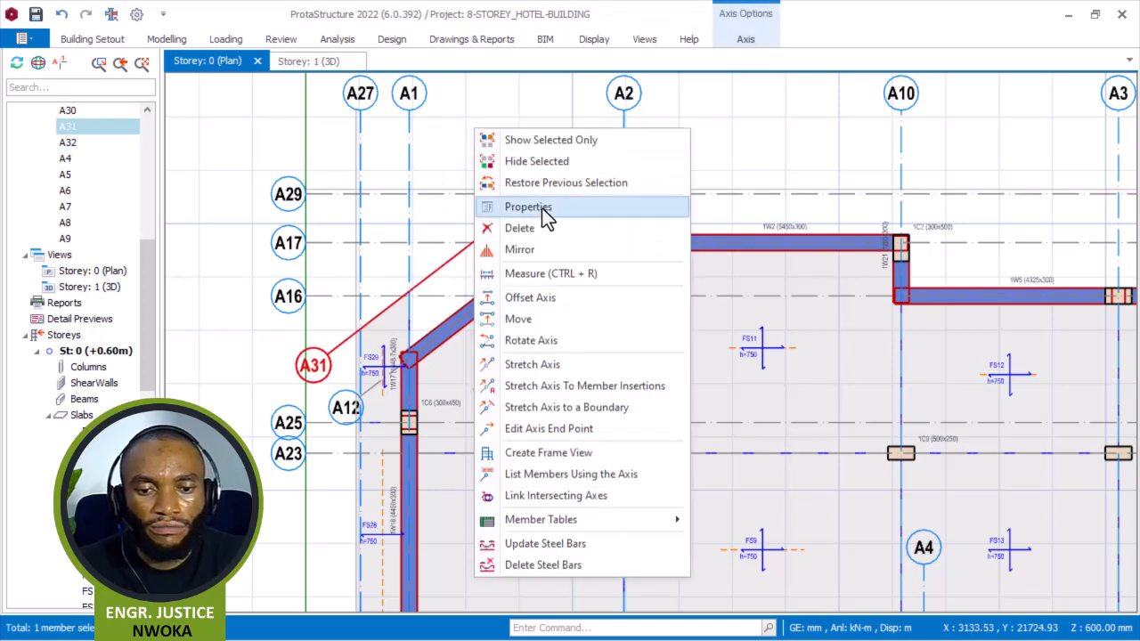
{"action": "left_click", "coordinate": [541, 208]}
{"action": "left_click", "coordinate": [1101, 402]}
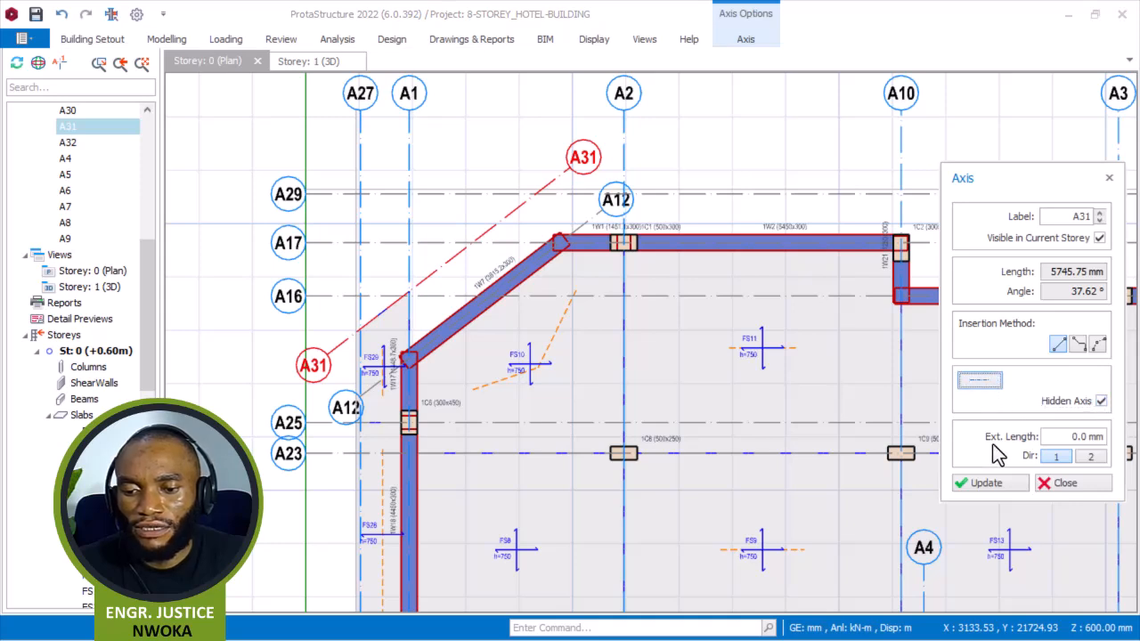
{"action": "left_click", "coordinate": [986, 482]}
{"action": "left_click", "coordinate": [1065, 482]}
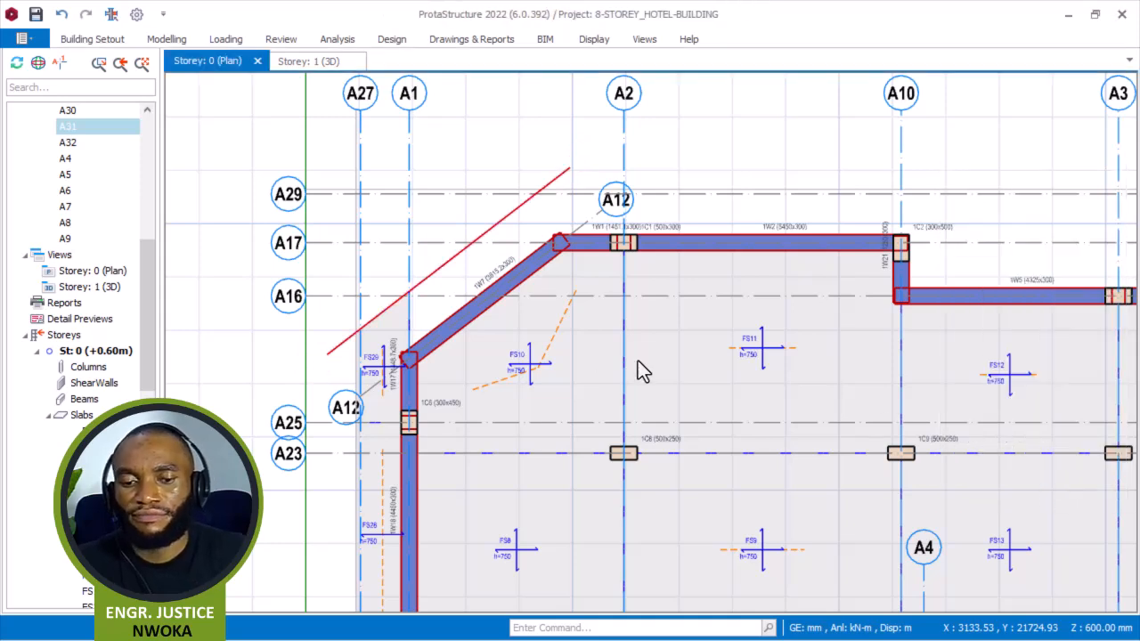
{"action": "middle_click_drag", "start_coordinate": [452, 181], "coordinate": [457, 239]}
{"action": "scroll", "coordinate": [535, 241], "scroll_direction": "up", "scroll_amount": 3}
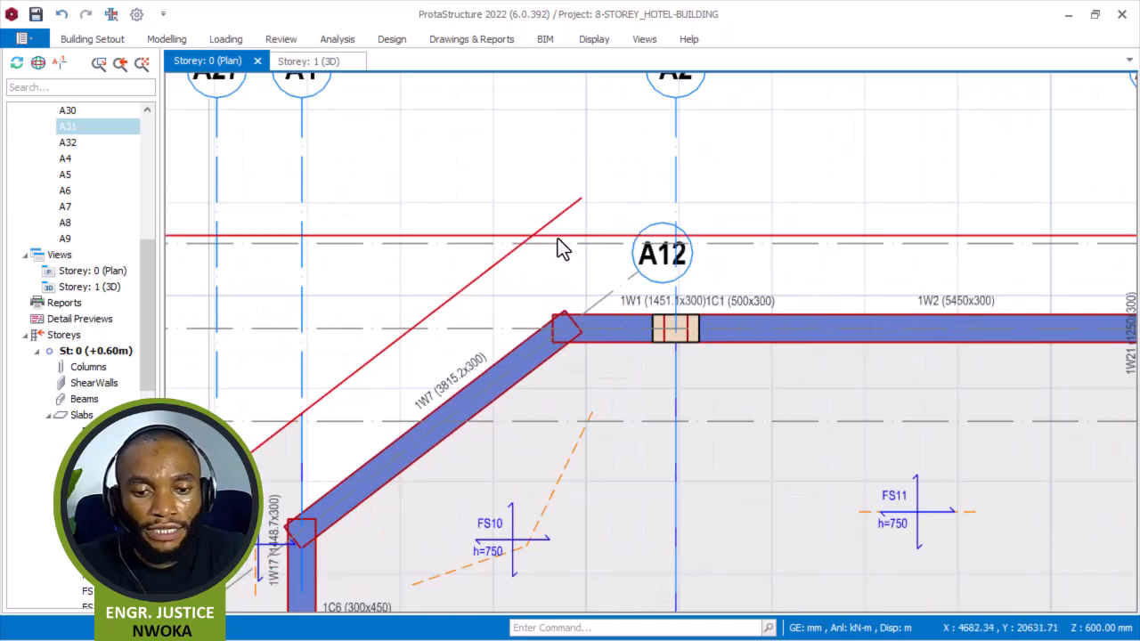
{"action": "left_click", "coordinate": [554, 236]}
{"action": "left_click", "coordinate": [548, 221]}
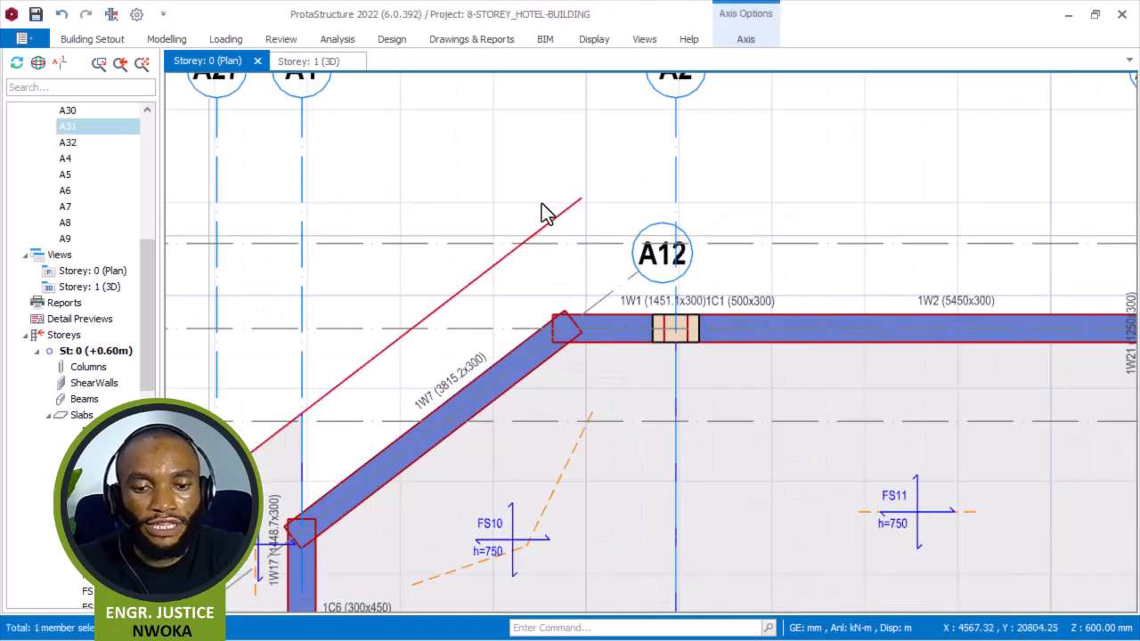
{"action": "middle_click_drag", "start_coordinate": [543, 212], "coordinate": [556, 171]}
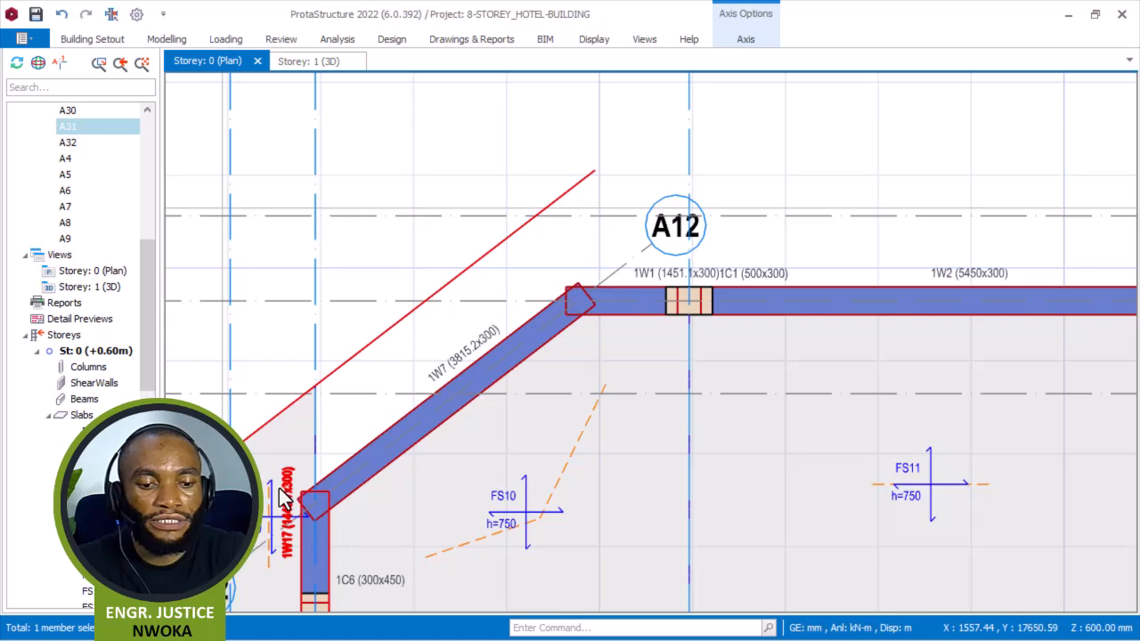
{"action": "mouse_move", "coordinate": [274, 500]}
{"action": "scroll", "coordinate": [484, 158], "scroll_direction": "down", "scroll_amount": 3}
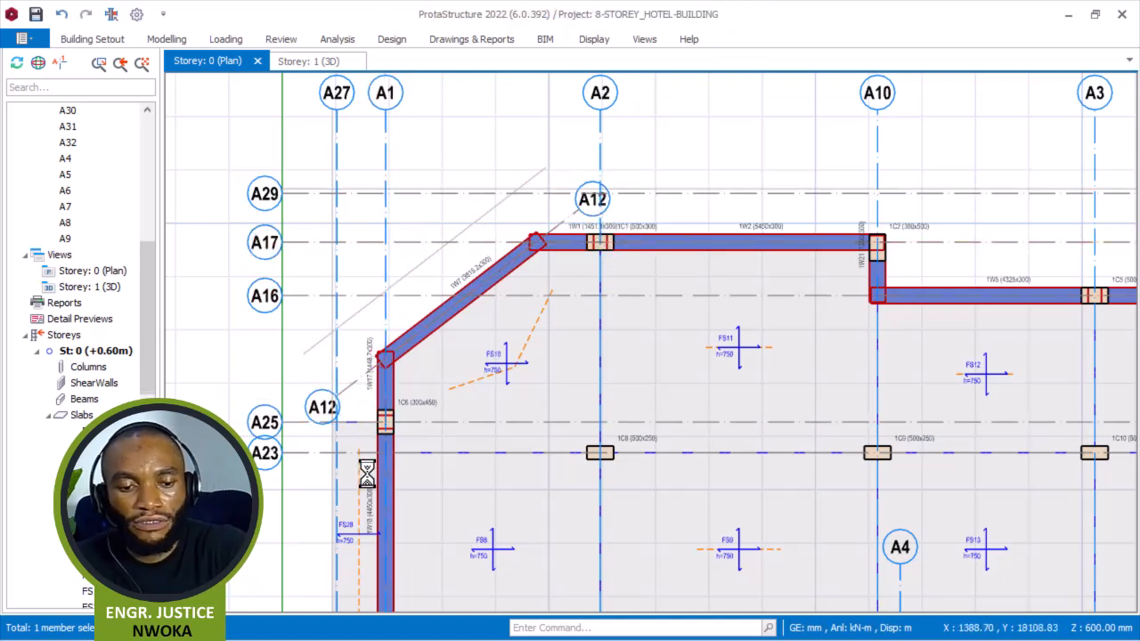
Create a 750 mm edge slab outside the diagonal wall by picking intersections A25, A30, A31, A29, A2, A17, A12 and A1, then clear the points.
{"action": "right_click", "coordinate": [359, 282]}
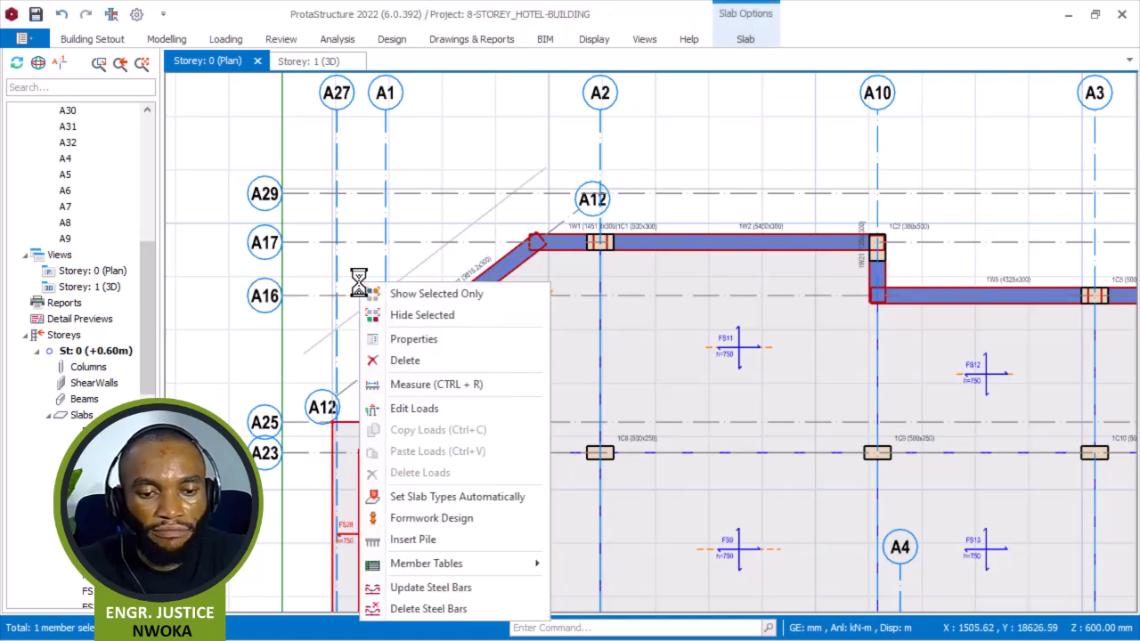
{"action": "left_click", "coordinate": [423, 337]}
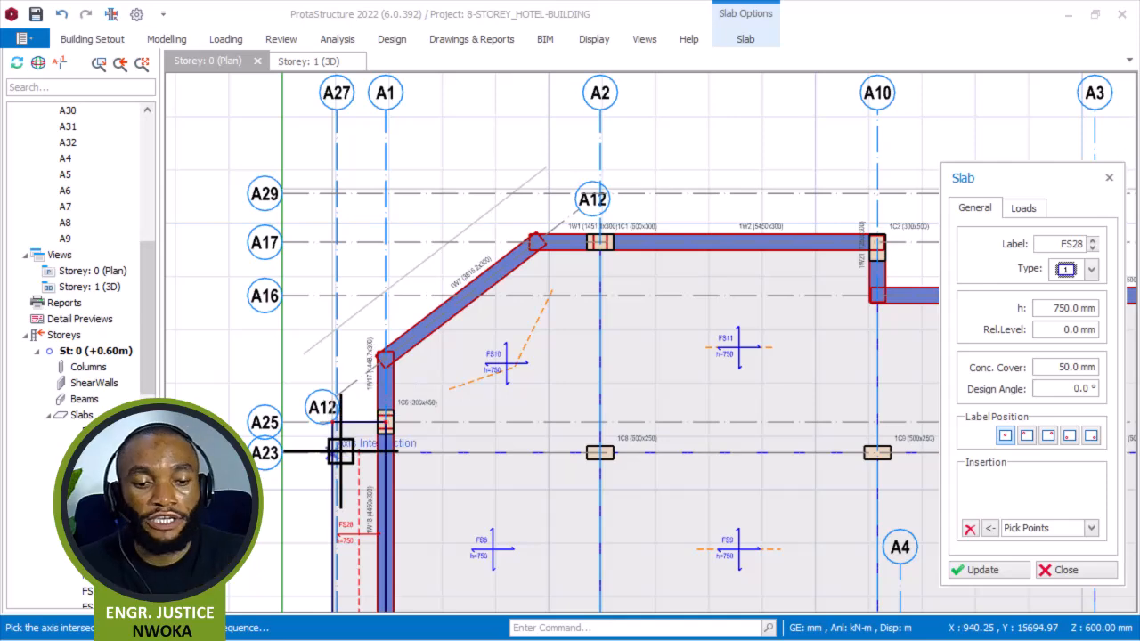
{"action": "scroll", "coordinate": [396, 418], "scroll_direction": "up", "scroll_amount": 3}
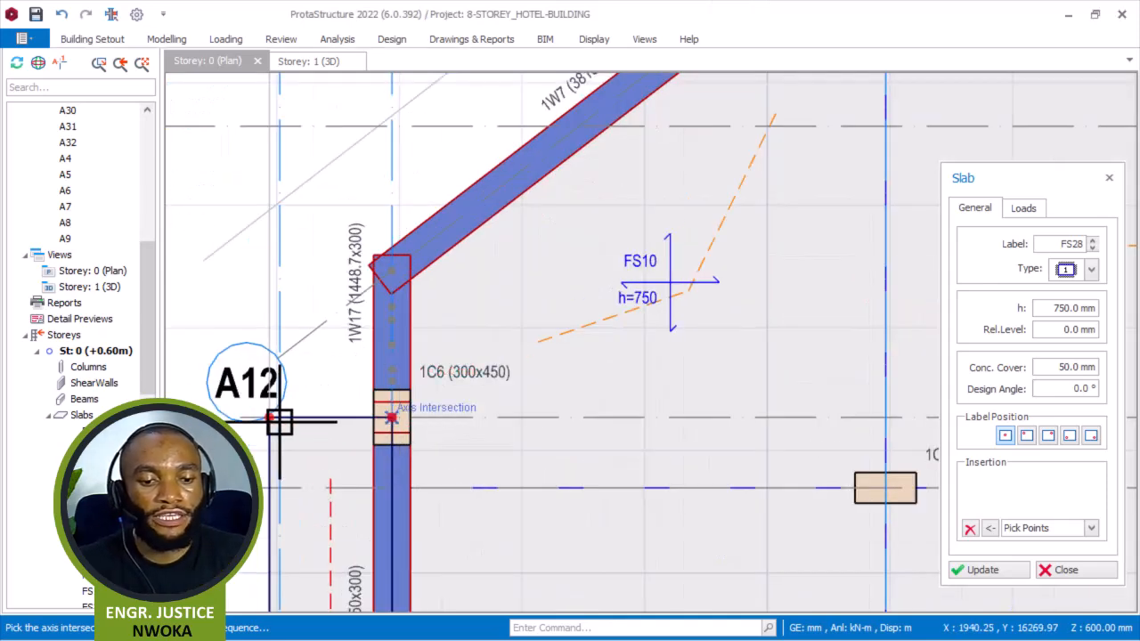
{"action": "scroll", "coordinate": [276, 418], "scroll_direction": "up", "scroll_amount": 3}
{"action": "left_click", "coordinate": [271, 419]}
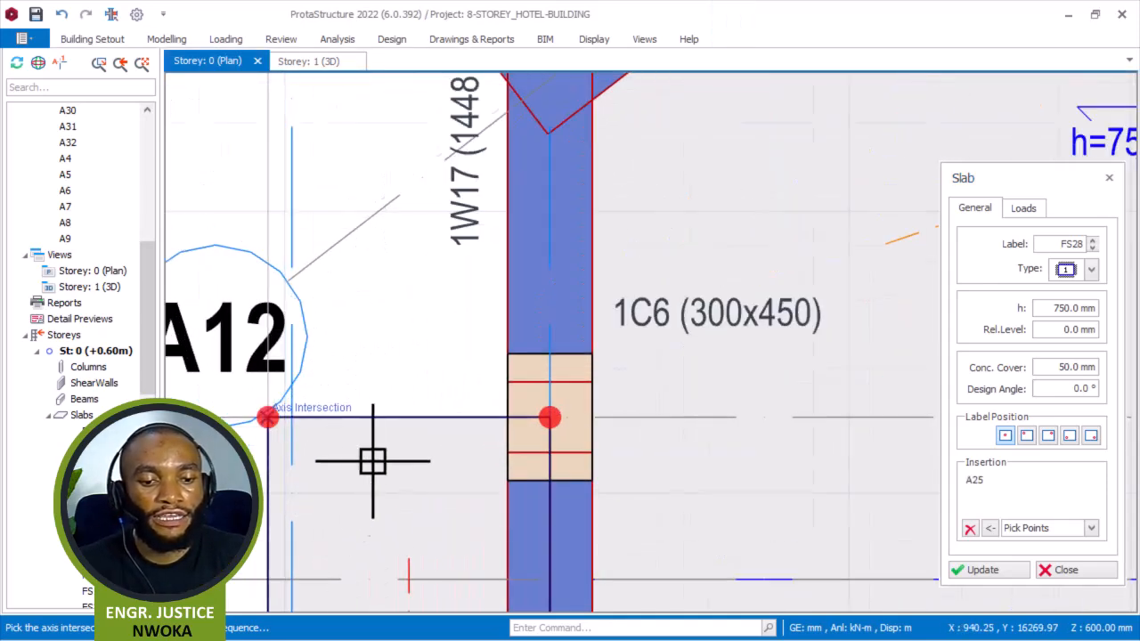
{"action": "scroll", "coordinate": [369, 365], "scroll_direction": "down", "scroll_amount": 5}
{"action": "scroll", "coordinate": [350, 354], "scroll_direction": "up", "scroll_amount": 5}
{"action": "left_click", "coordinate": [341, 375]}
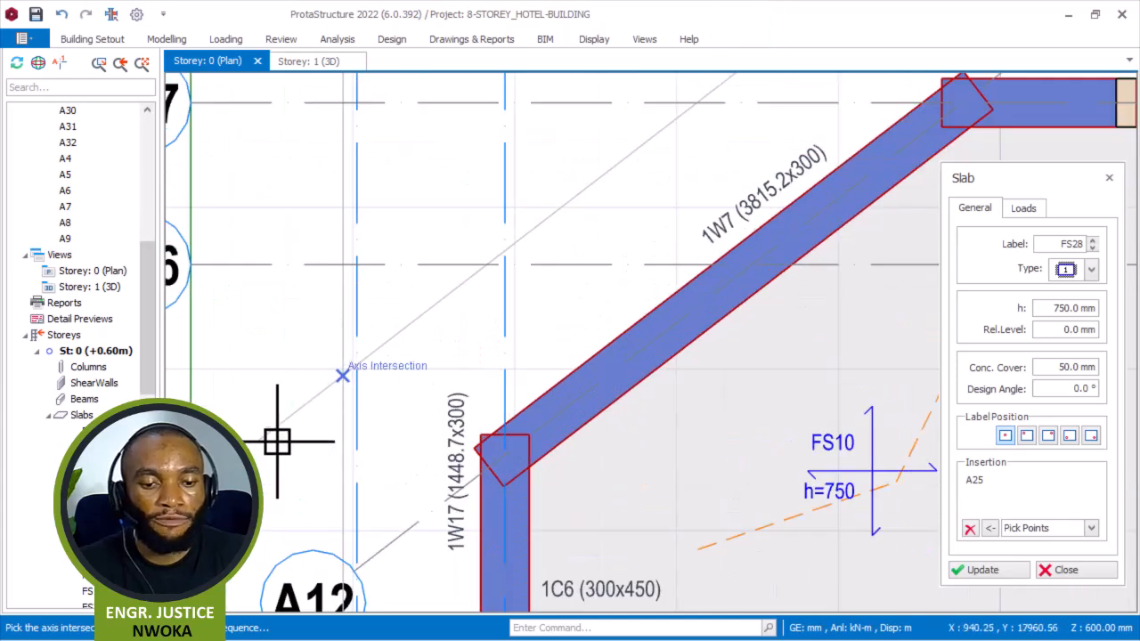
{"action": "scroll", "coordinate": [392, 384], "scroll_direction": "down", "scroll_amount": 3}
{"action": "scroll", "coordinate": [677, 151], "scroll_direction": "up", "scroll_amount": 3}
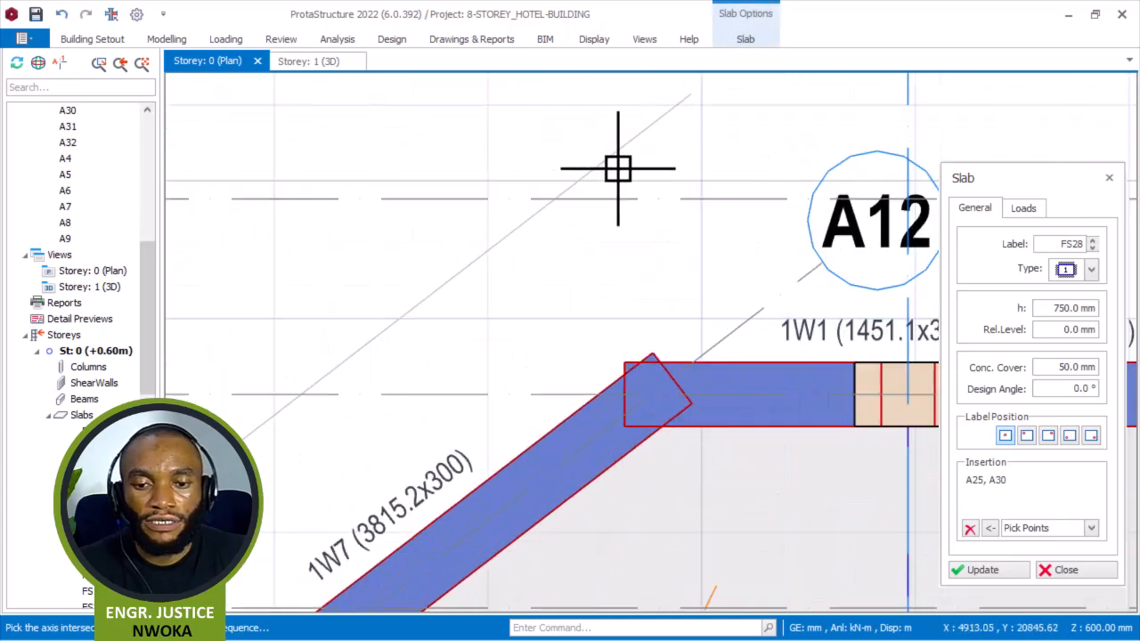
{"action": "left_click", "coordinate": [560, 199]}
{"action": "scroll", "coordinate": [499, 204], "scroll_direction": "down", "scroll_amount": 3}
{"action": "scroll", "coordinate": [636, 214], "scroll_direction": "up", "scroll_amount": 4}
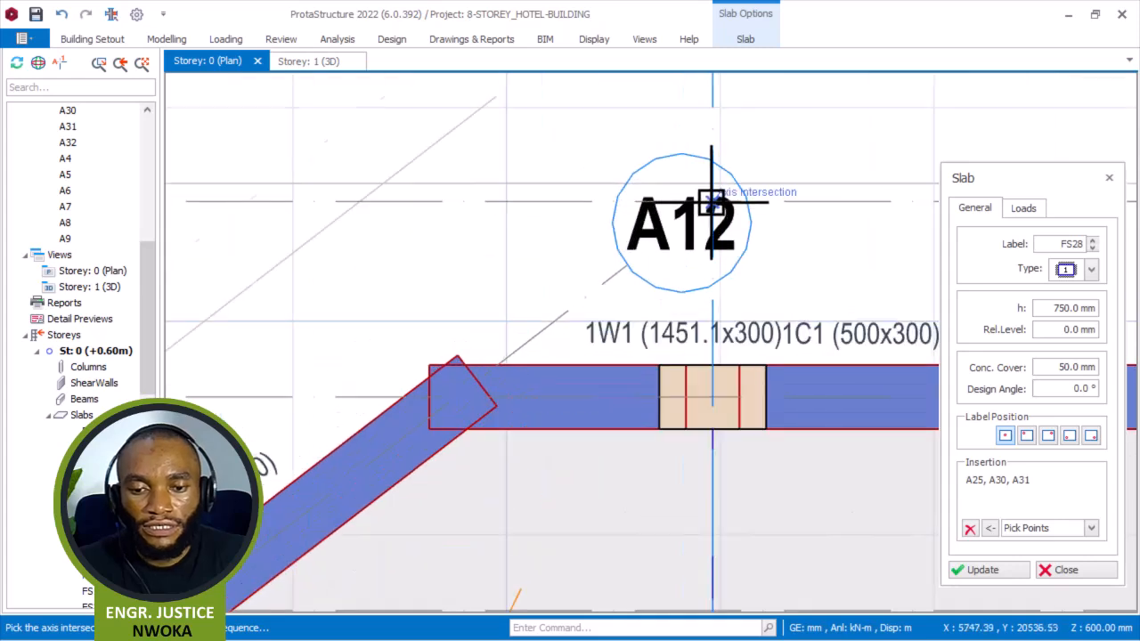
{"action": "left_click", "coordinate": [712, 203]}
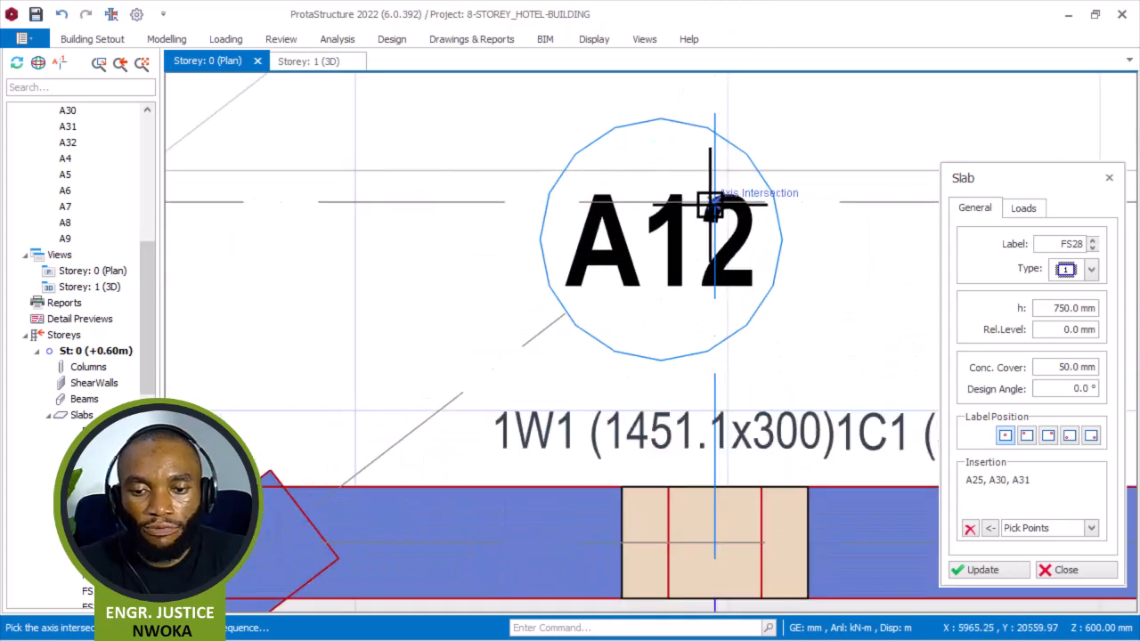
{"action": "left_click", "coordinate": [718, 544]}
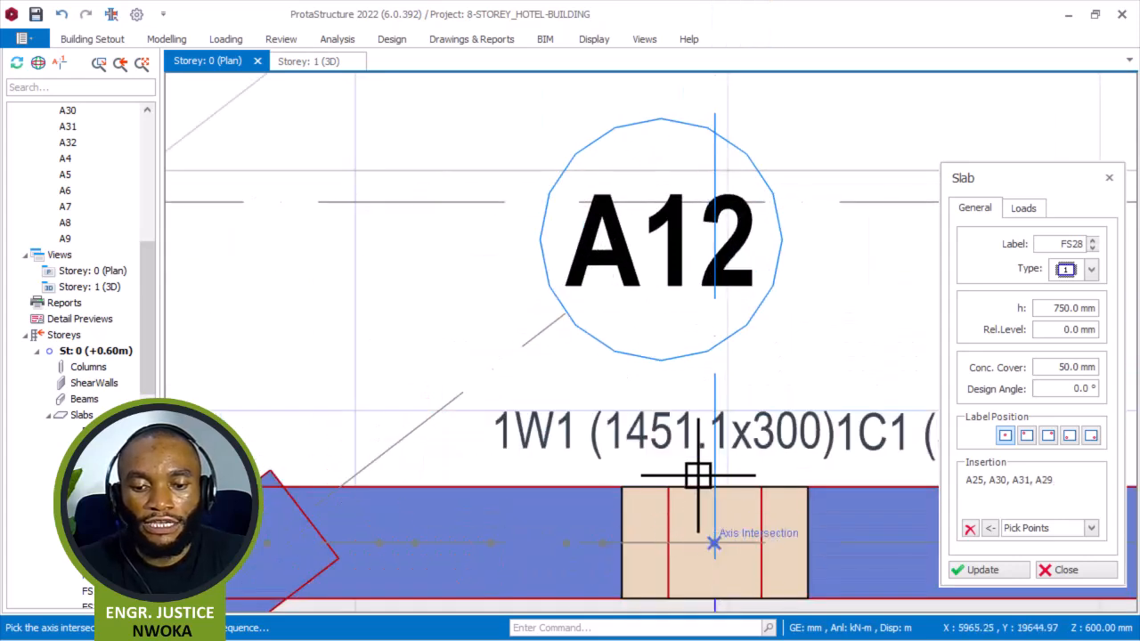
{"action": "scroll", "coordinate": [745, 356], "scroll_direction": "down", "scroll_amount": 2}
{"action": "scroll", "coordinate": [606, 400], "scroll_direction": "up", "scroll_amount": 1}
{"action": "scroll", "coordinate": [586, 442], "scroll_direction": "up", "scroll_amount": 1}
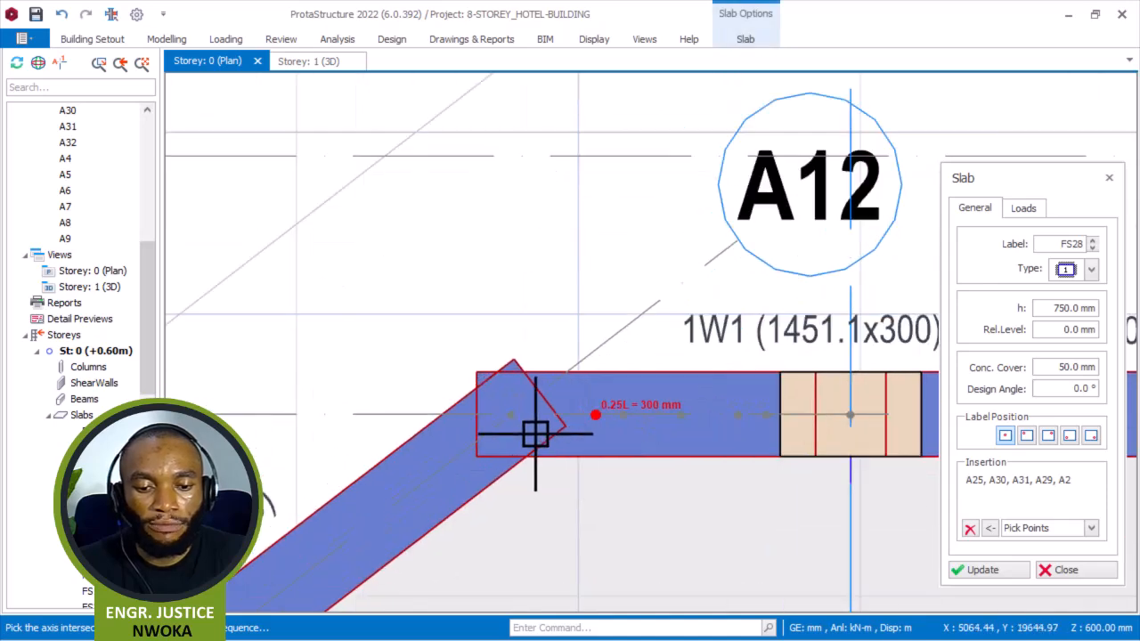
{"action": "left_click", "coordinate": [522, 407]}
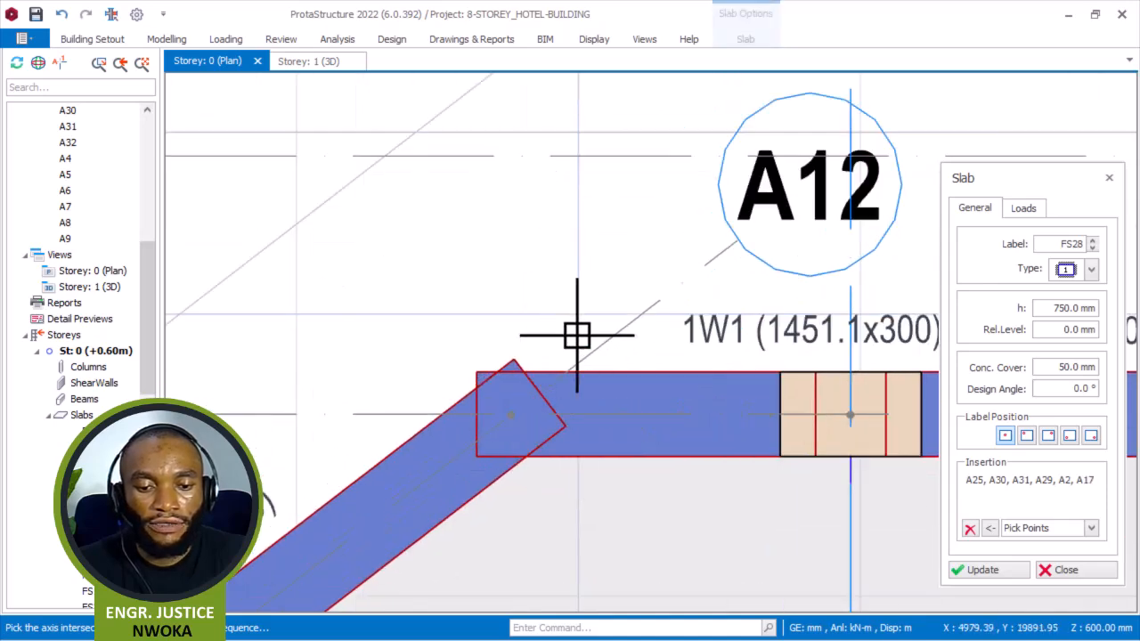
{"action": "scroll", "coordinate": [577, 329], "scroll_direction": "down", "scroll_amount": 2}
{"action": "scroll", "coordinate": [577, 327], "scroll_direction": "down", "scroll_amount": 2}
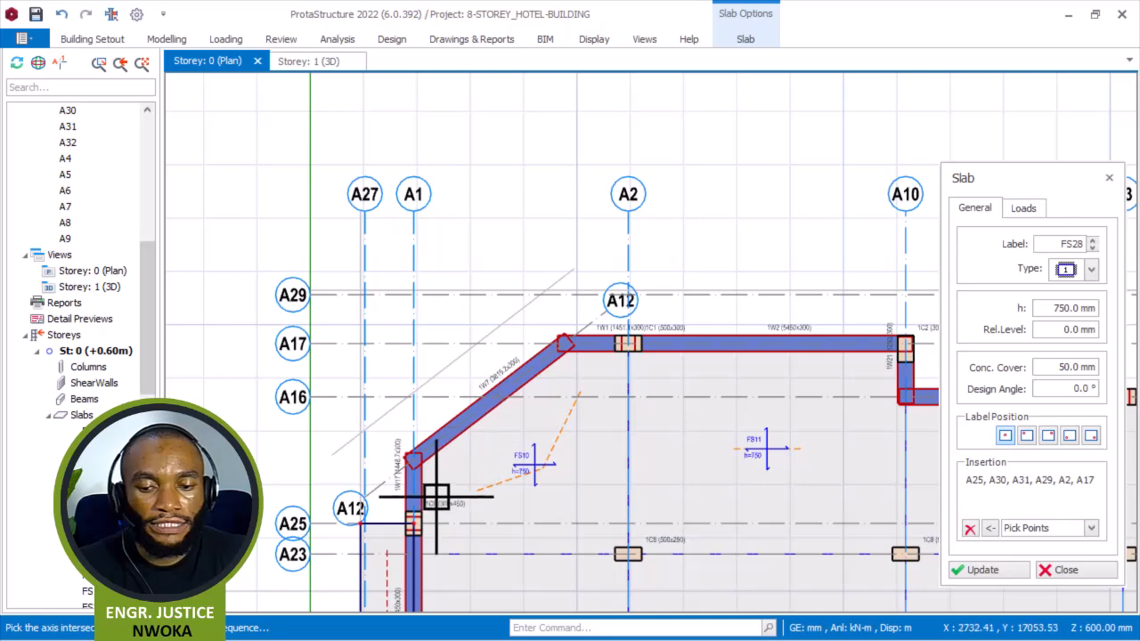
{"action": "scroll", "coordinate": [419, 465], "scroll_direction": "up", "scroll_amount": 4}
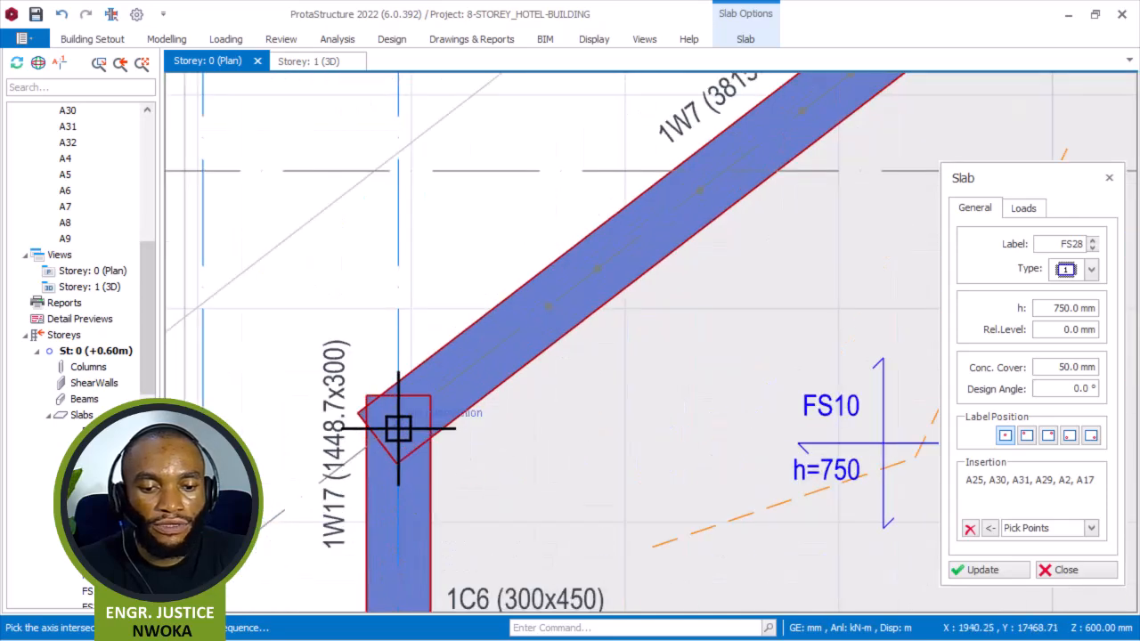
{"action": "left_click", "coordinate": [398, 429]}
{"action": "scroll", "coordinate": [419, 400], "scroll_direction": "down", "scroll_amount": 4}
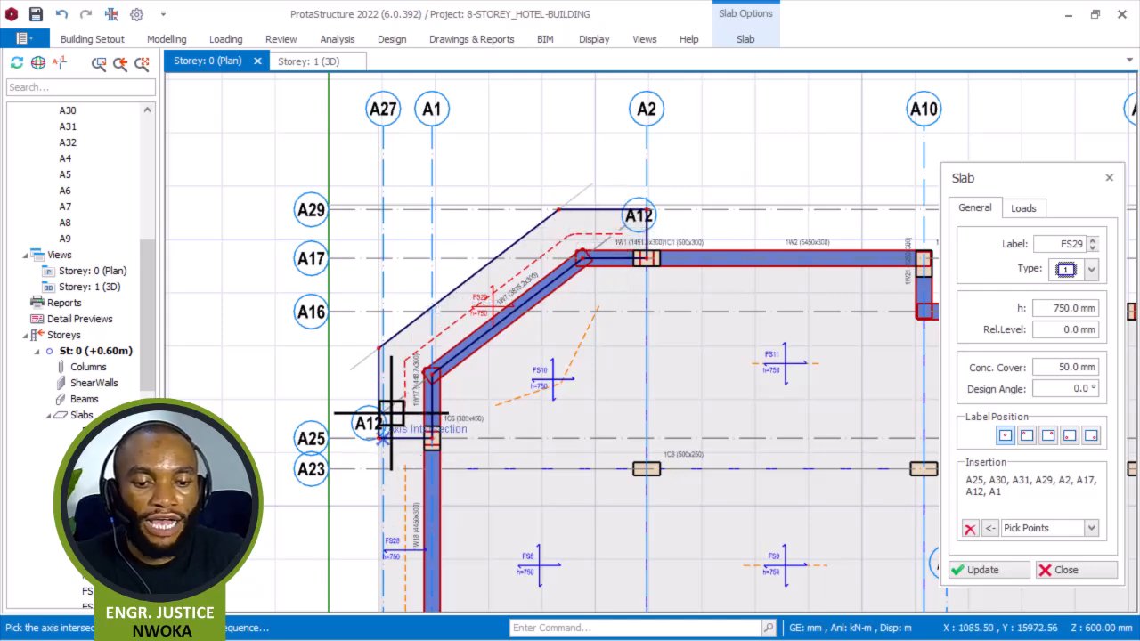
{"action": "left_click", "coordinate": [969, 529]}
Add a 750 mm edge slab between axes A2 and A10, from hidden axis A32 to A17, and close the slab dialog.
{"action": "scroll", "coordinate": [560, 228], "scroll_direction": "down", "scroll_amount": 3}
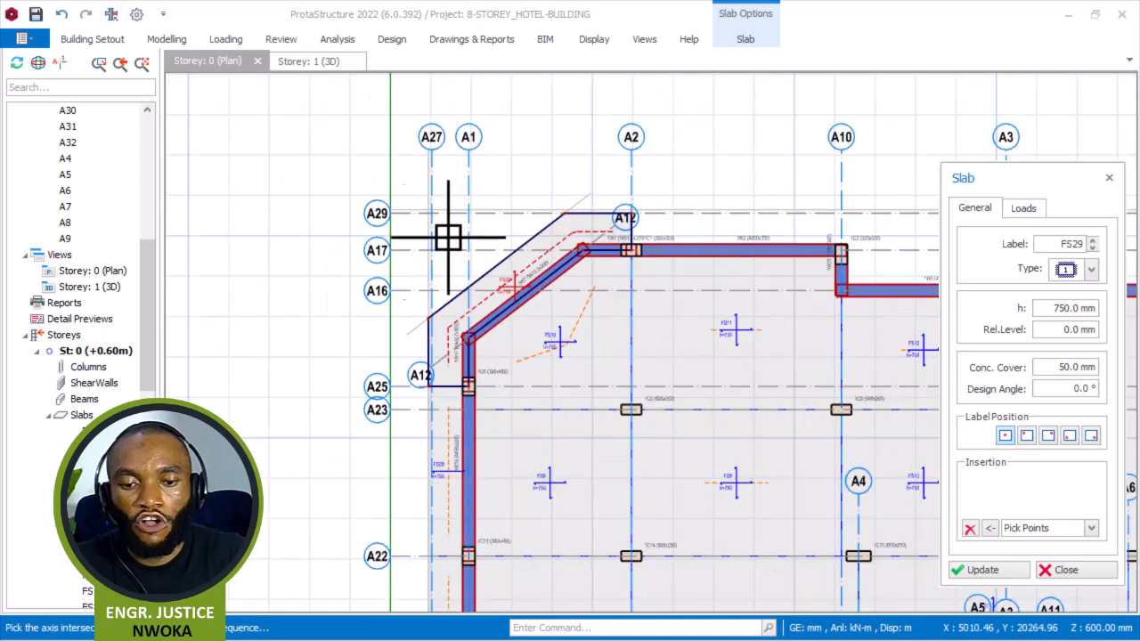
{"action": "scroll", "coordinate": [766, 227], "scroll_direction": "up", "scroll_amount": 5}
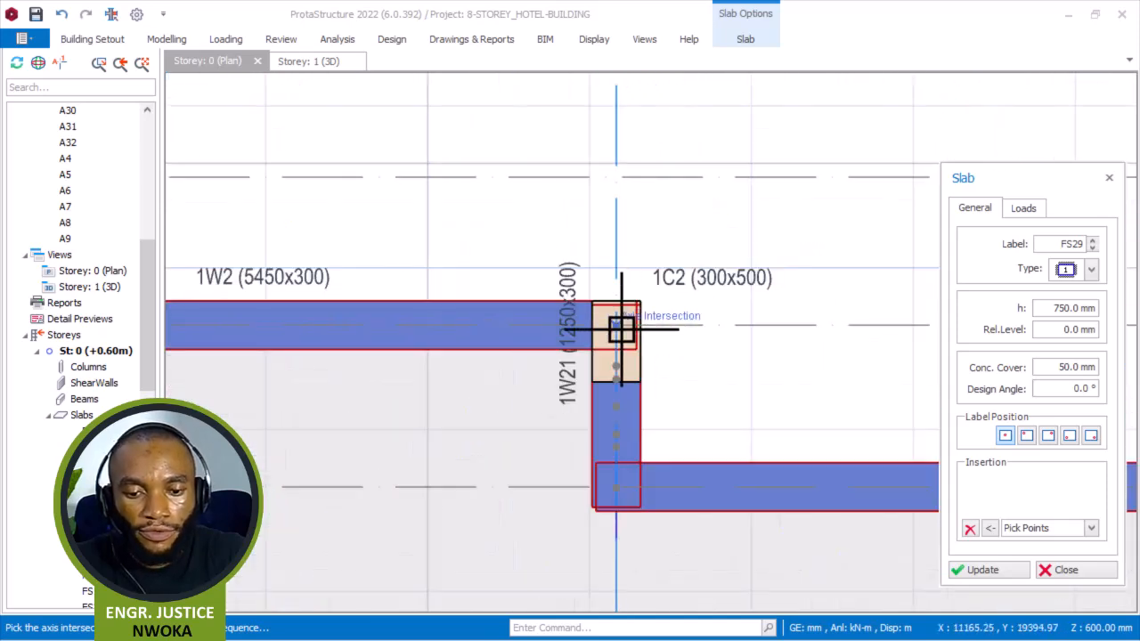
{"action": "left_click", "coordinate": [620, 323]}
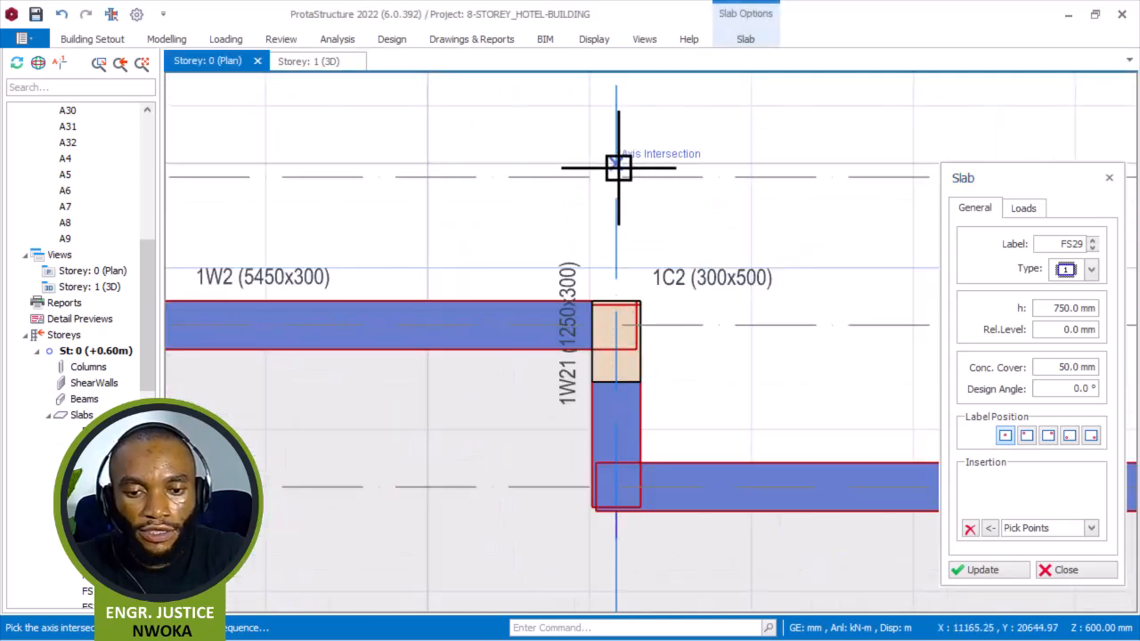
{"action": "left_click", "coordinate": [618, 168]}
{"action": "scroll", "coordinate": [509, 173], "scroll_direction": "down", "scroll_amount": 3}
{"action": "scroll", "coordinate": [306, 172], "scroll_direction": "up", "scroll_amount": 2}
{"action": "scroll", "coordinate": [420, 169], "scroll_direction": "up", "scroll_amount": 2}
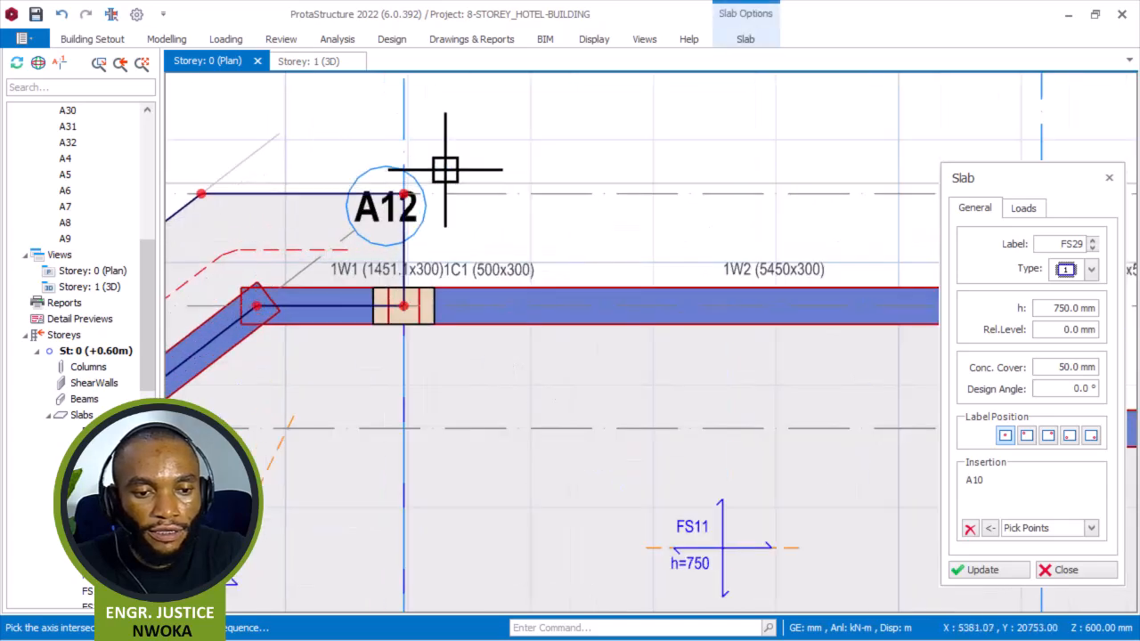
{"action": "scroll", "coordinate": [547, 169], "scroll_direction": "down", "scroll_amount": 2}
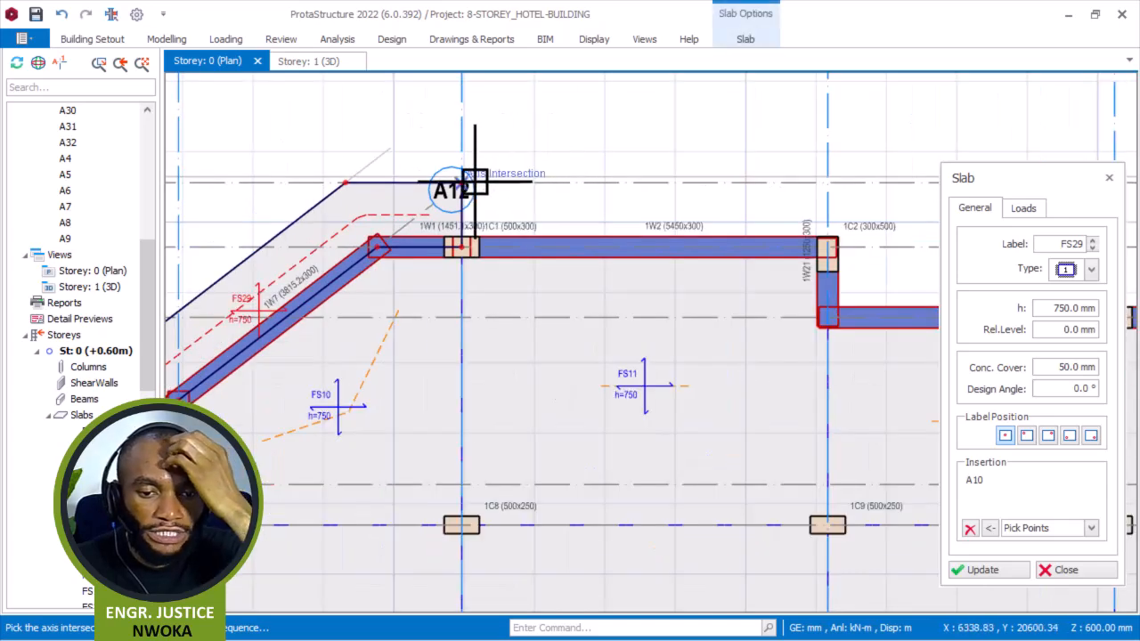
{"action": "scroll", "coordinate": [474, 182], "scroll_direction": "up", "scroll_amount": 3}
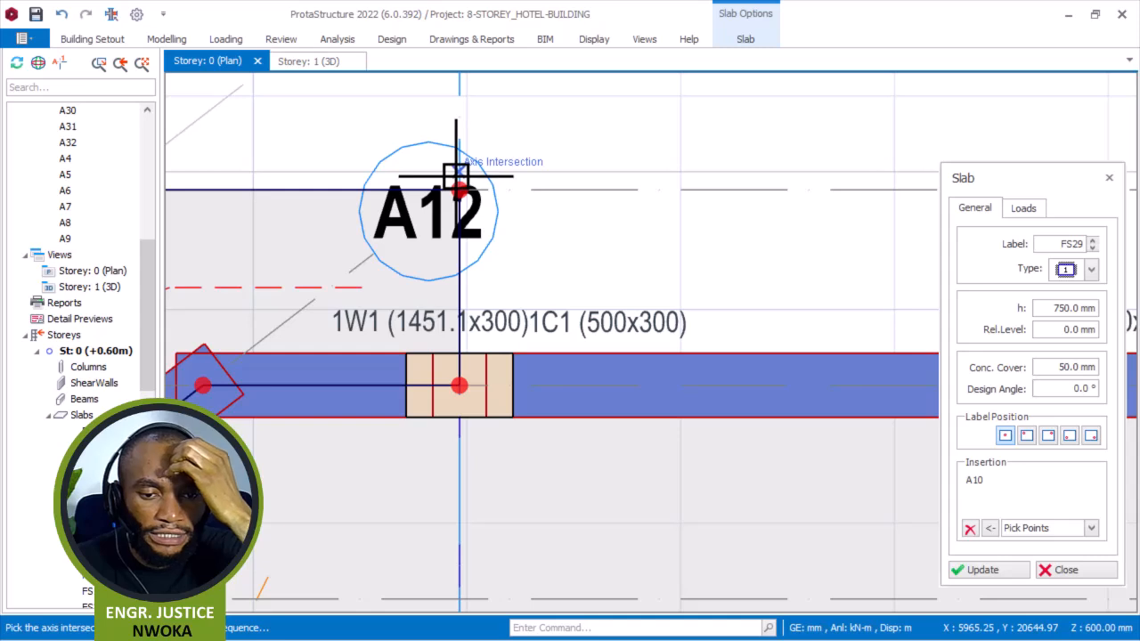
{"action": "left_click", "coordinate": [464, 386]}
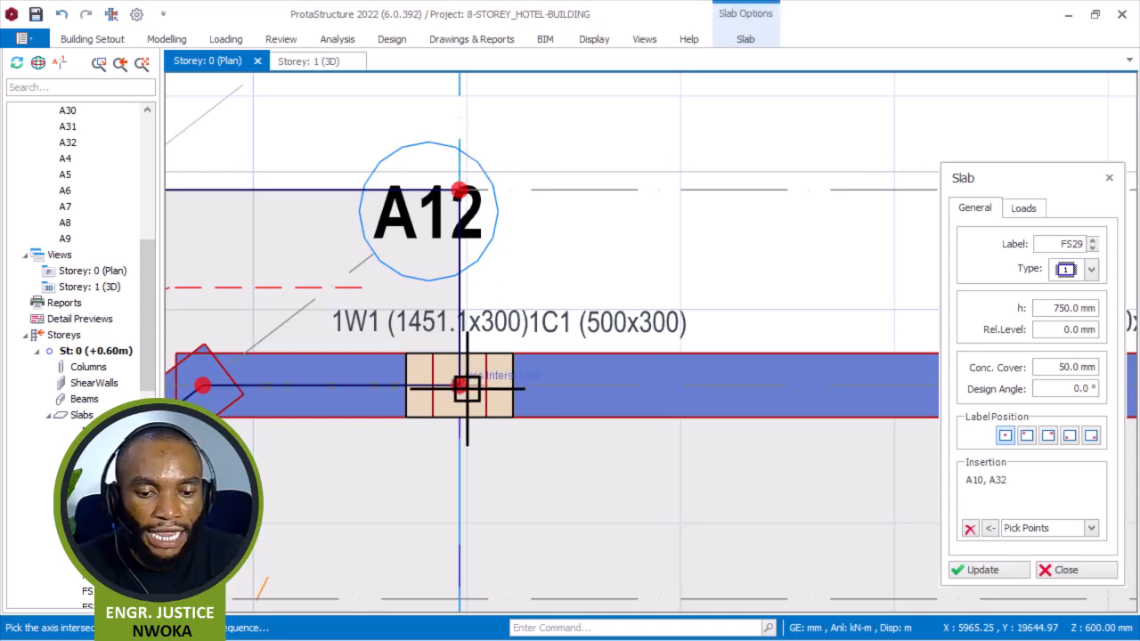
{"action": "left_click", "coordinate": [459, 386]}
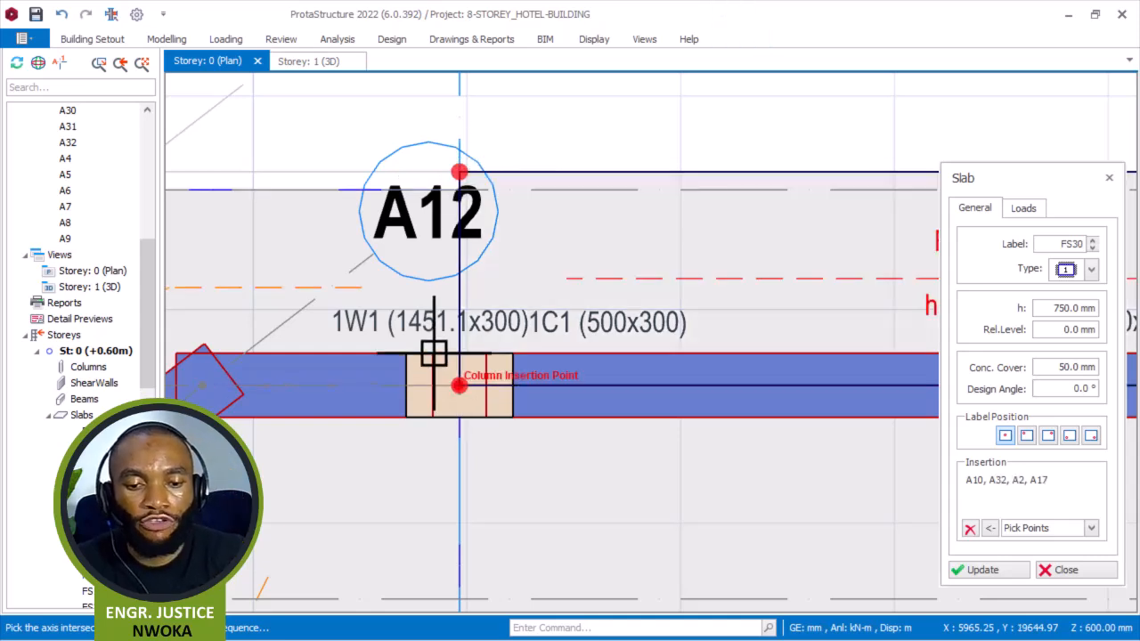
{"action": "scroll", "coordinate": [443, 344], "scroll_direction": "down", "scroll_amount": 3}
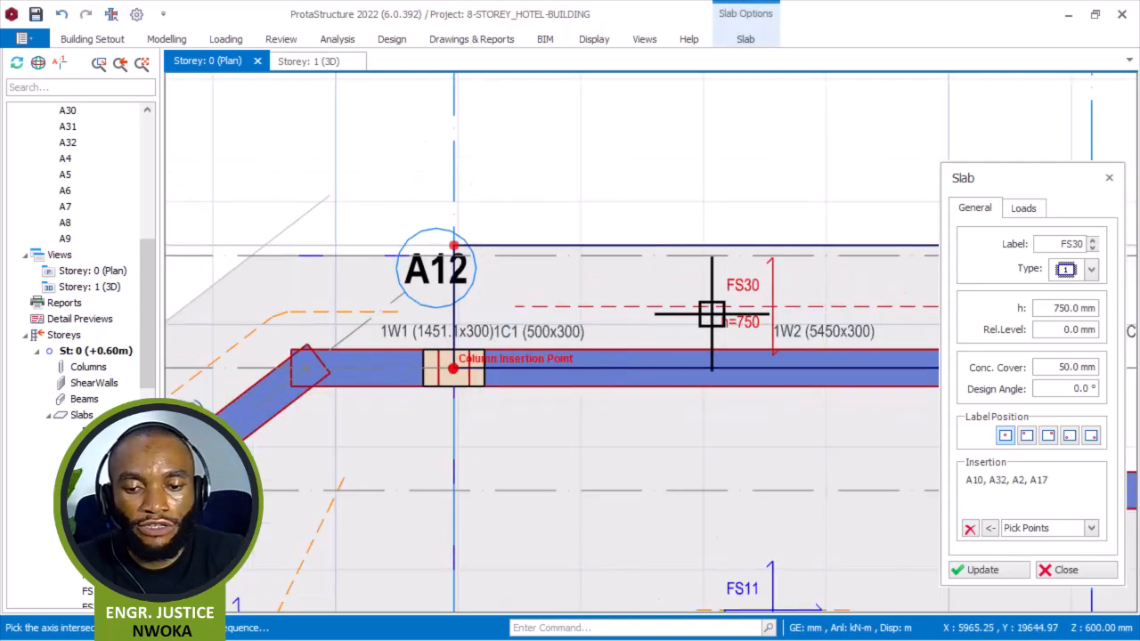
{"action": "left_click", "coordinate": [1068, 571]}
{"action": "left_click", "coordinate": [307, 312]}
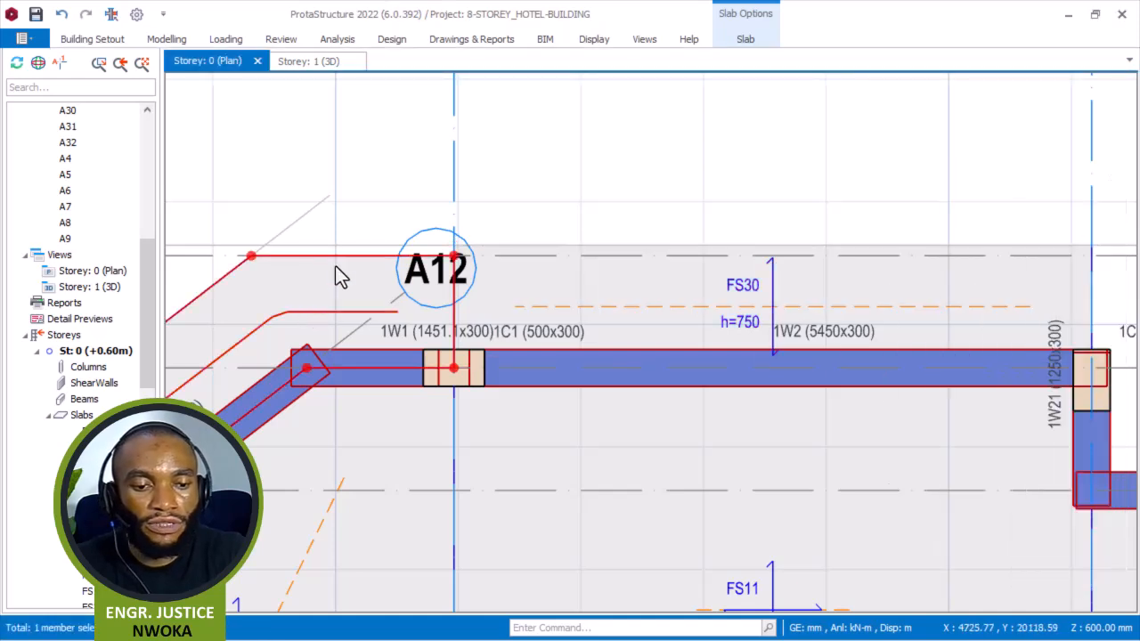
{"action": "key", "text": "Escape"}
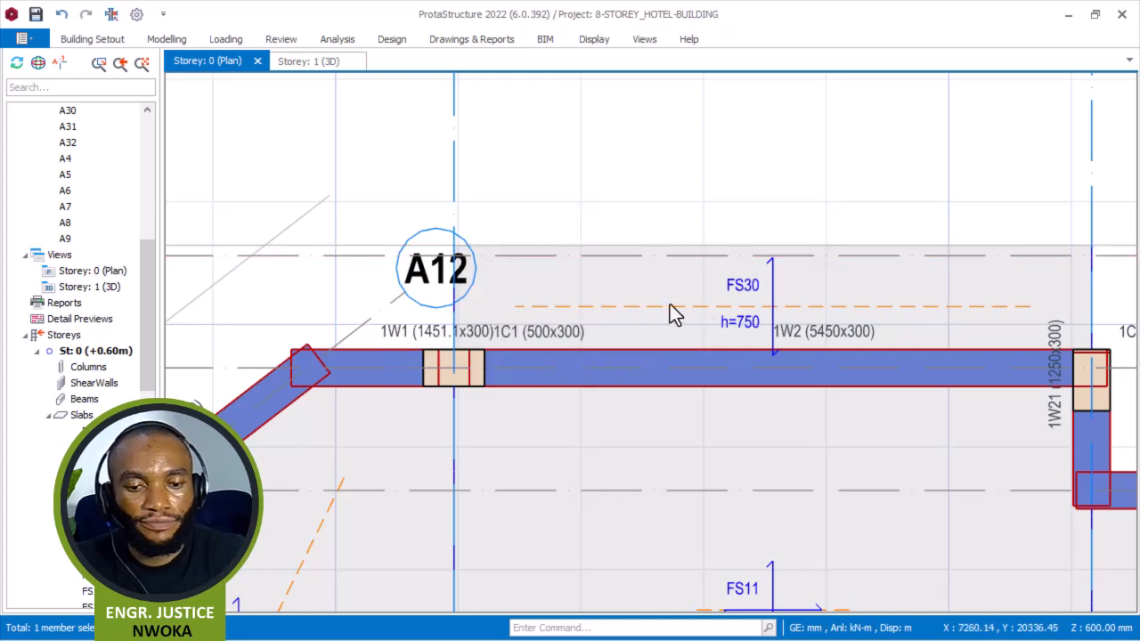
Create a 750 mm edge slab outside the diagonal wall by clearing the slab points and picking intersections A2, A17, A12, A1, A25, A30, A31 and A32.
{"action": "left_click", "coordinate": [767, 288]}
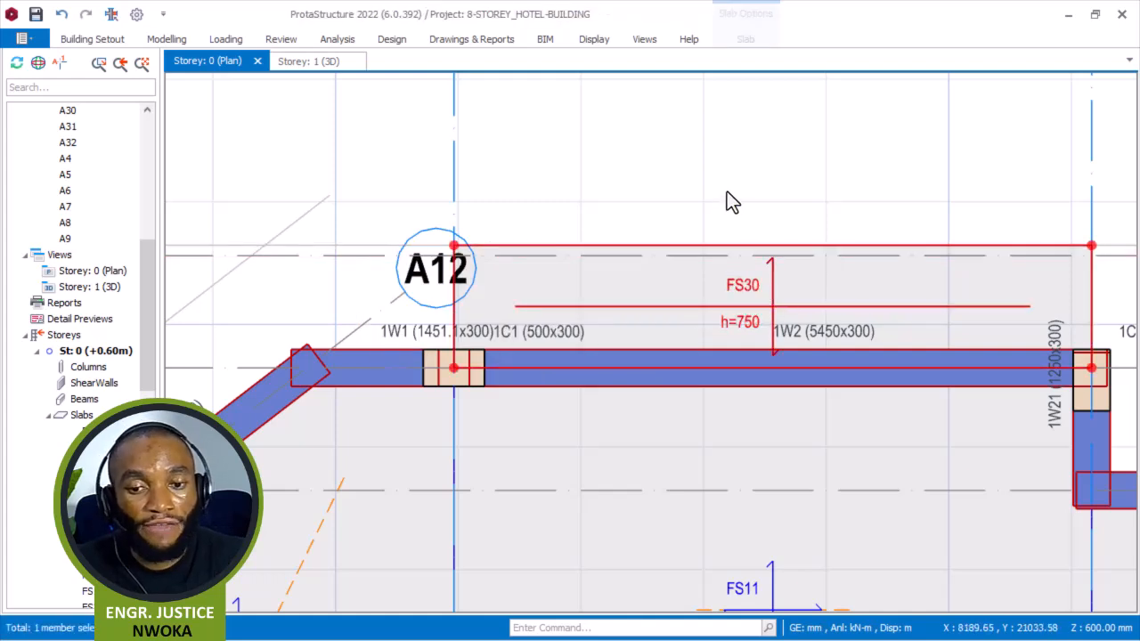
{"action": "right_click", "coordinate": [726, 191]}
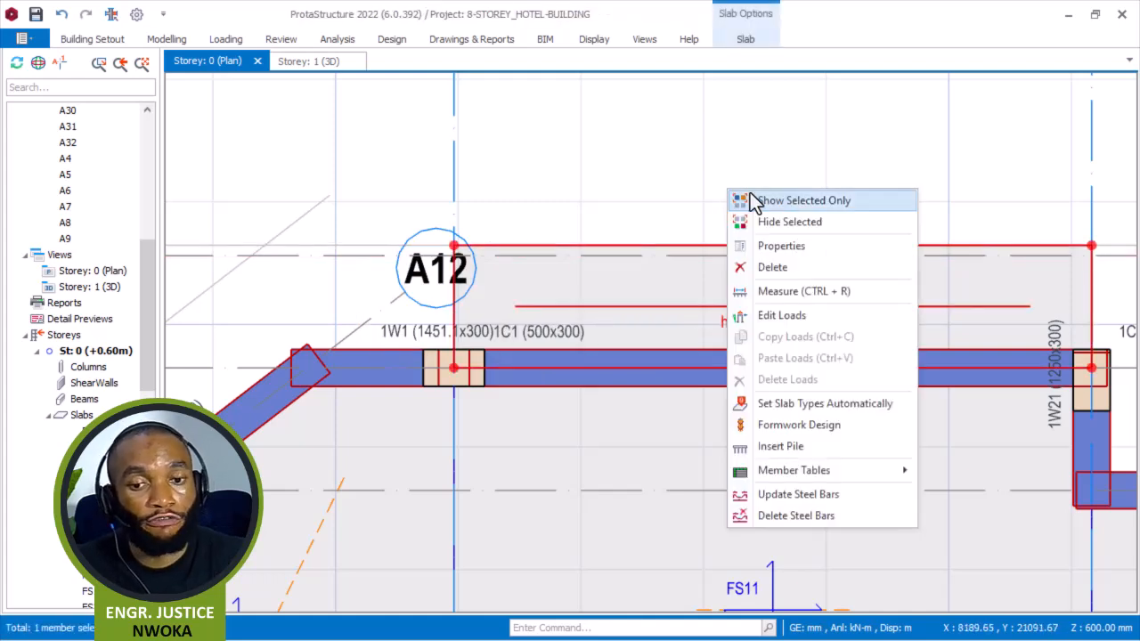
{"action": "left_click", "coordinate": [800, 243]}
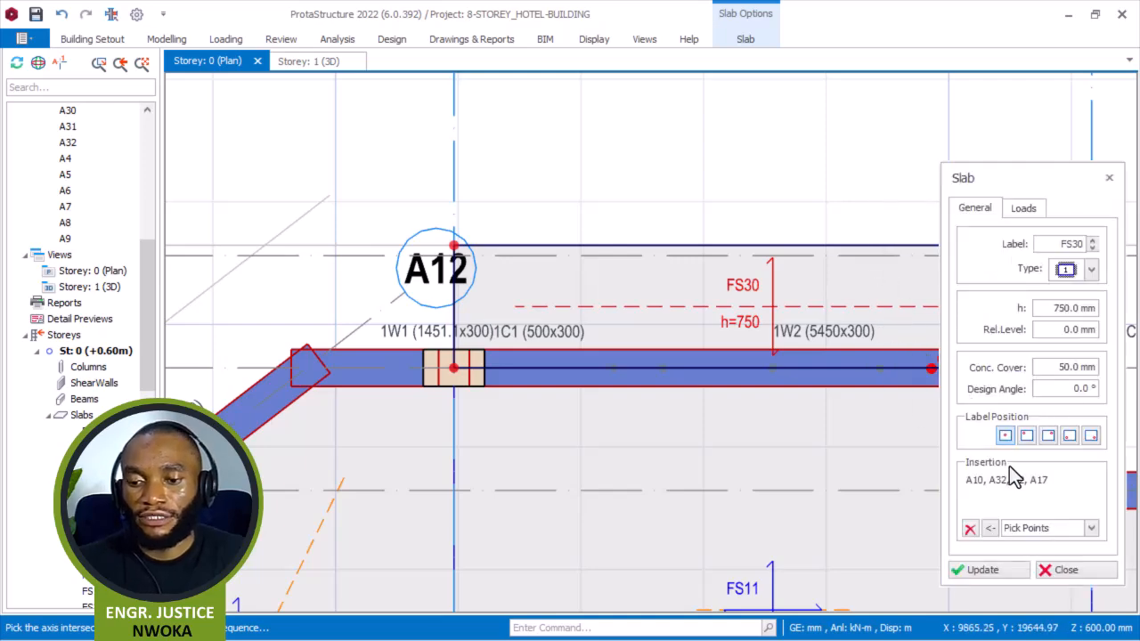
{"action": "left_click", "coordinate": [970, 529]}
{"action": "scroll", "coordinate": [475, 223], "scroll_direction": "down", "scroll_amount": 2}
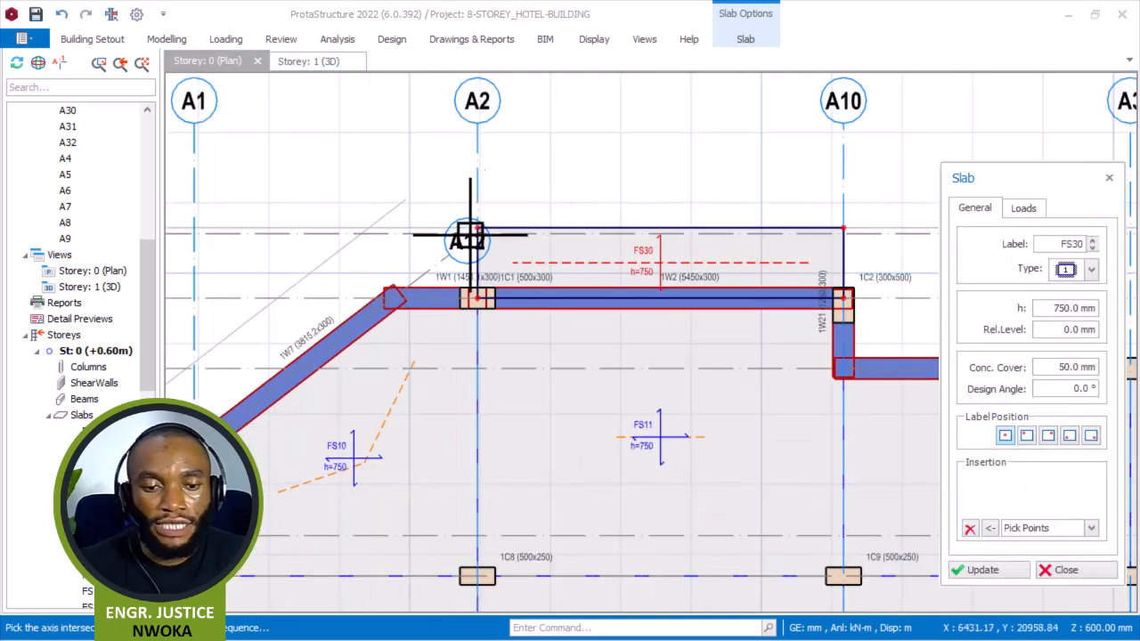
{"action": "scroll", "coordinate": [490, 217], "scroll_direction": "up", "scroll_amount": 5}
{"action": "left_click", "coordinate": [489, 220]}
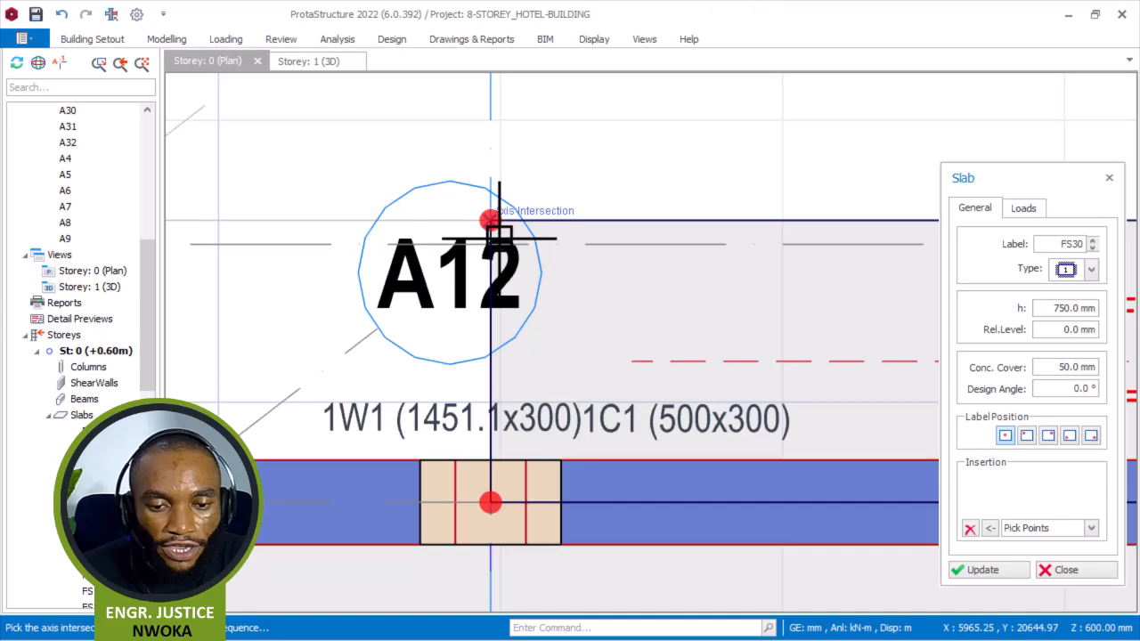
{"action": "left_click", "coordinate": [491, 504]}
{"action": "scroll", "coordinate": [648, 284], "scroll_direction": "down", "scroll_amount": 3}
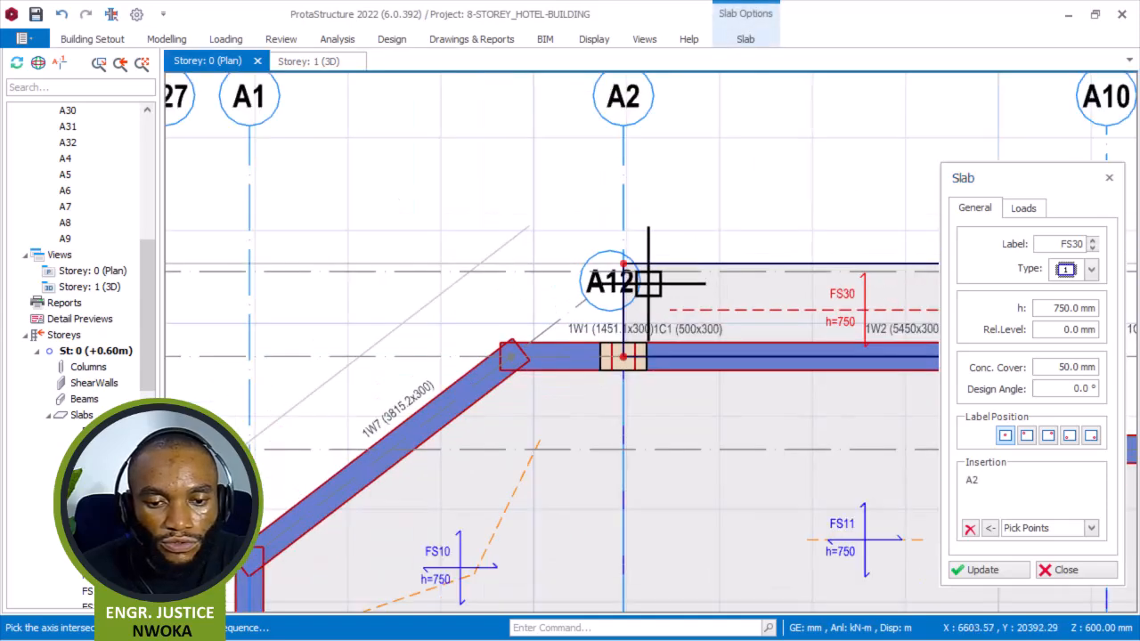
{"action": "scroll", "coordinate": [508, 360], "scroll_direction": "up", "scroll_amount": 3}
{"action": "left_click", "coordinate": [541, 352]}
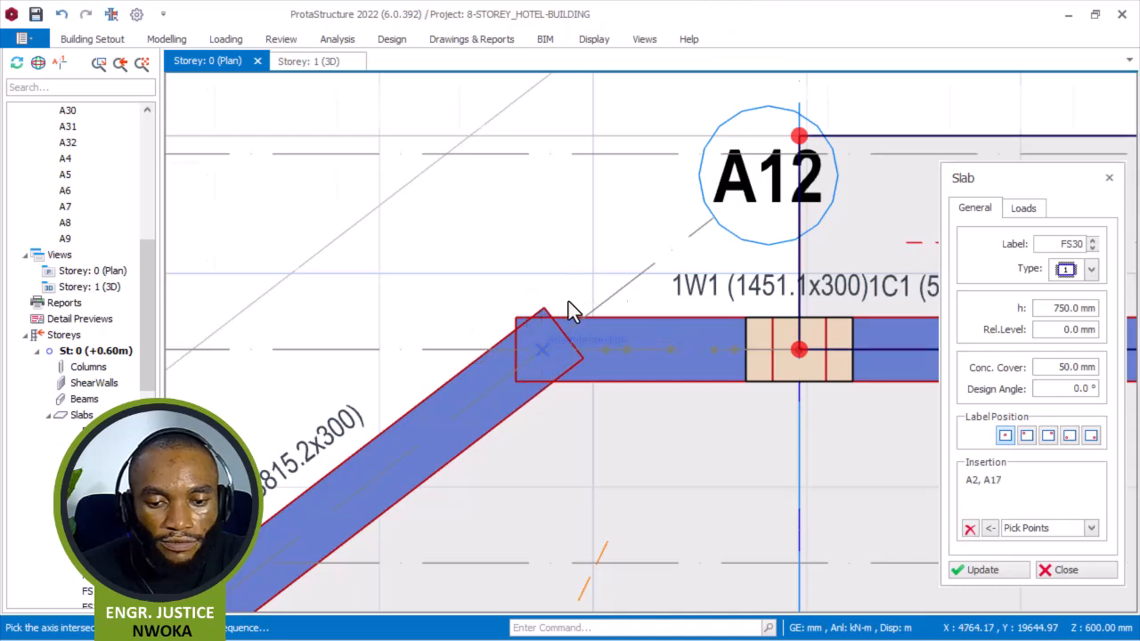
{"action": "scroll", "coordinate": [493, 351], "scroll_direction": "down", "scroll_amount": 3}
{"action": "scroll", "coordinate": [405, 429], "scroll_direction": "up", "scroll_amount": 4}
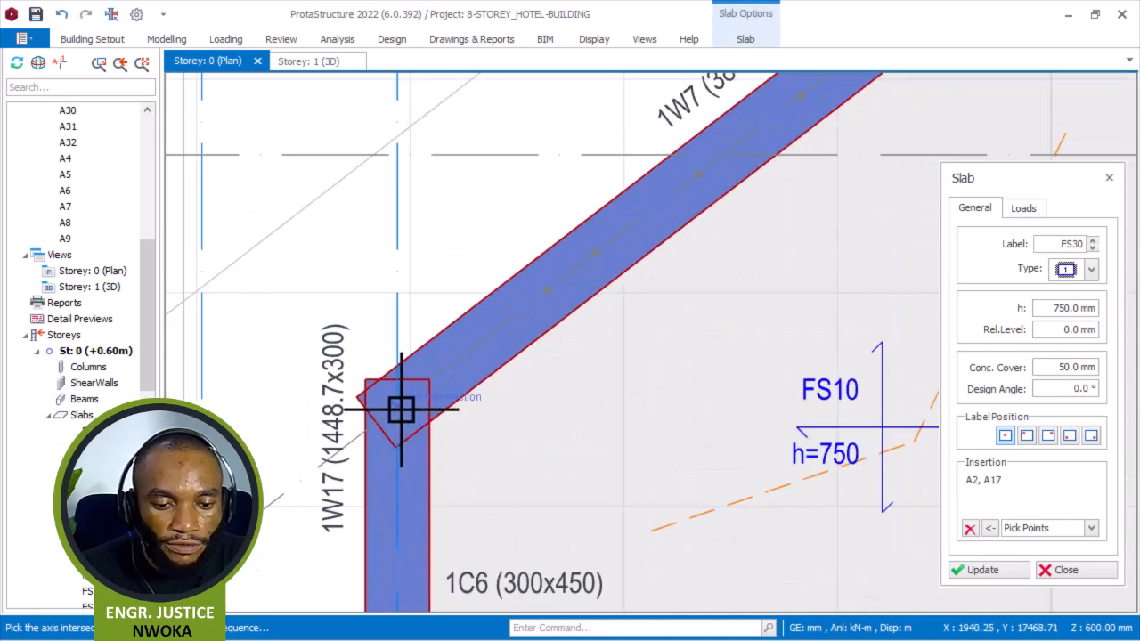
{"action": "left_click", "coordinate": [401, 409]}
{"action": "scroll", "coordinate": [480, 267], "scroll_direction": "down", "scroll_amount": 3}
{"action": "scroll", "coordinate": [463, 374], "scroll_direction": "up", "scroll_amount": 4}
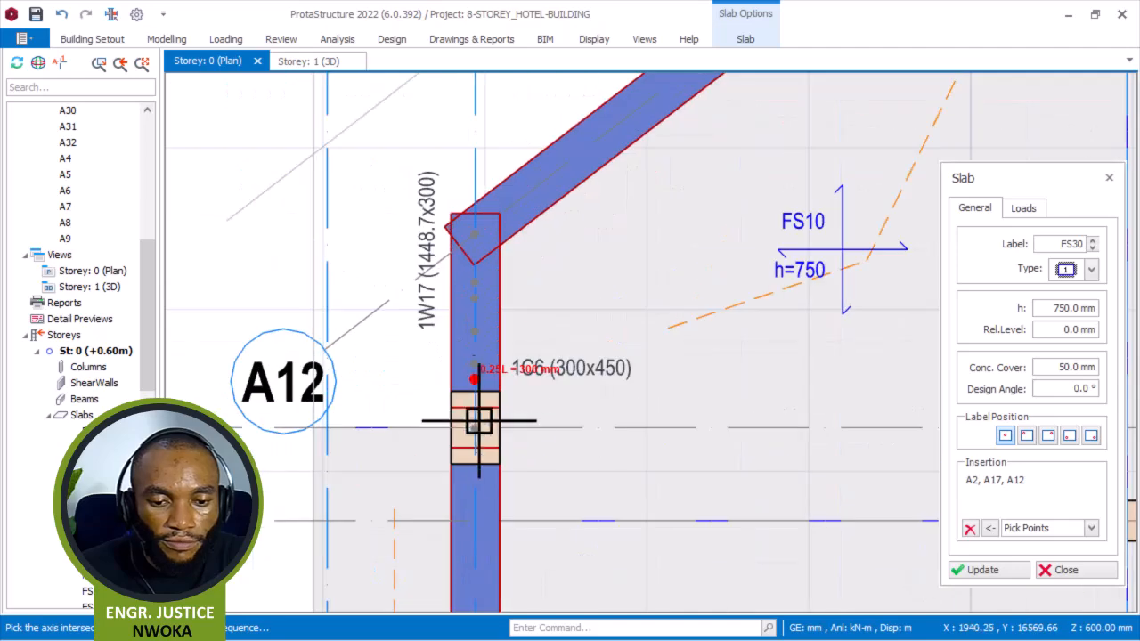
{"action": "left_click", "coordinate": [482, 433]}
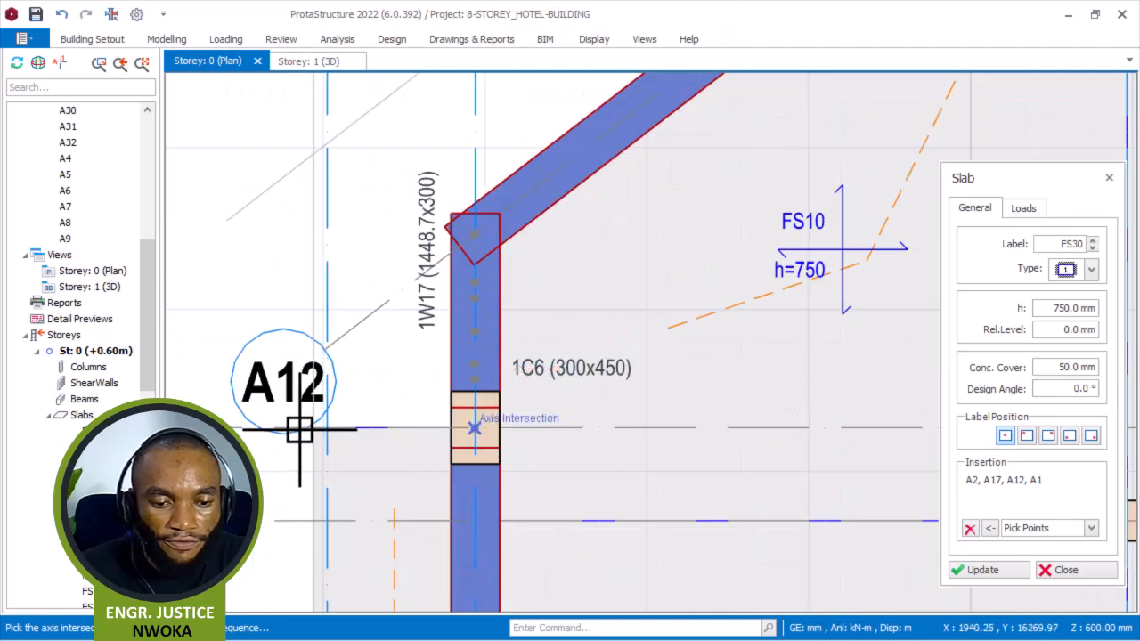
{"action": "left_click", "coordinate": [311, 429]}
{"action": "scroll", "coordinate": [302, 445], "scroll_direction": "down", "scroll_amount": 3}
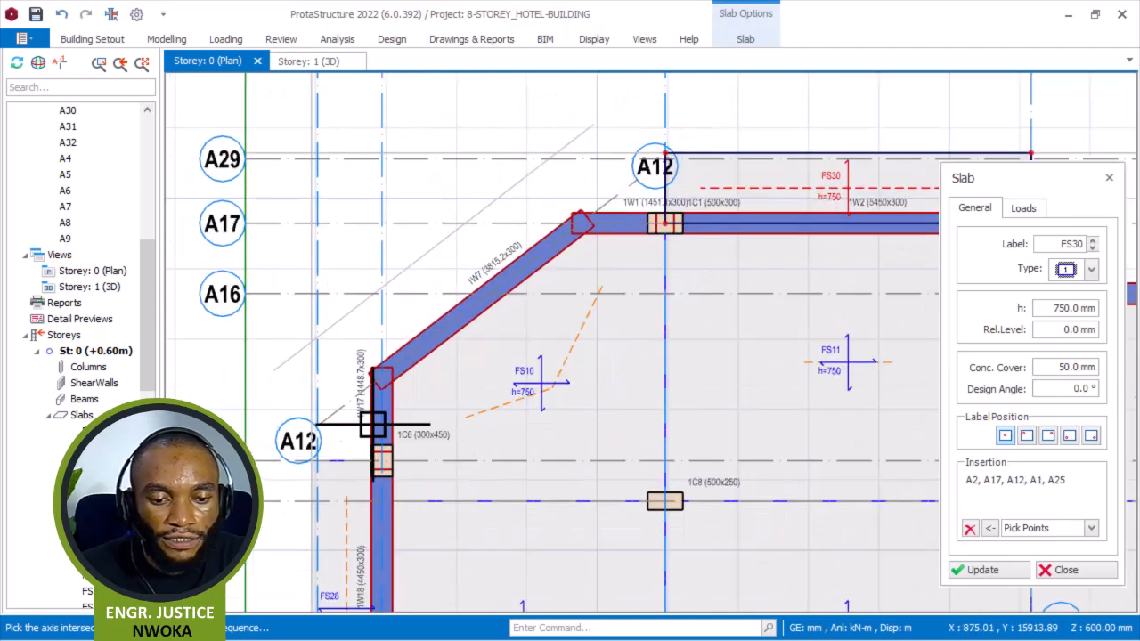
{"action": "scroll", "coordinate": [329, 299], "scroll_direction": "up", "scroll_amount": 1}
{"action": "scroll", "coordinate": [330, 299], "scroll_direction": "up", "scroll_amount": 2}
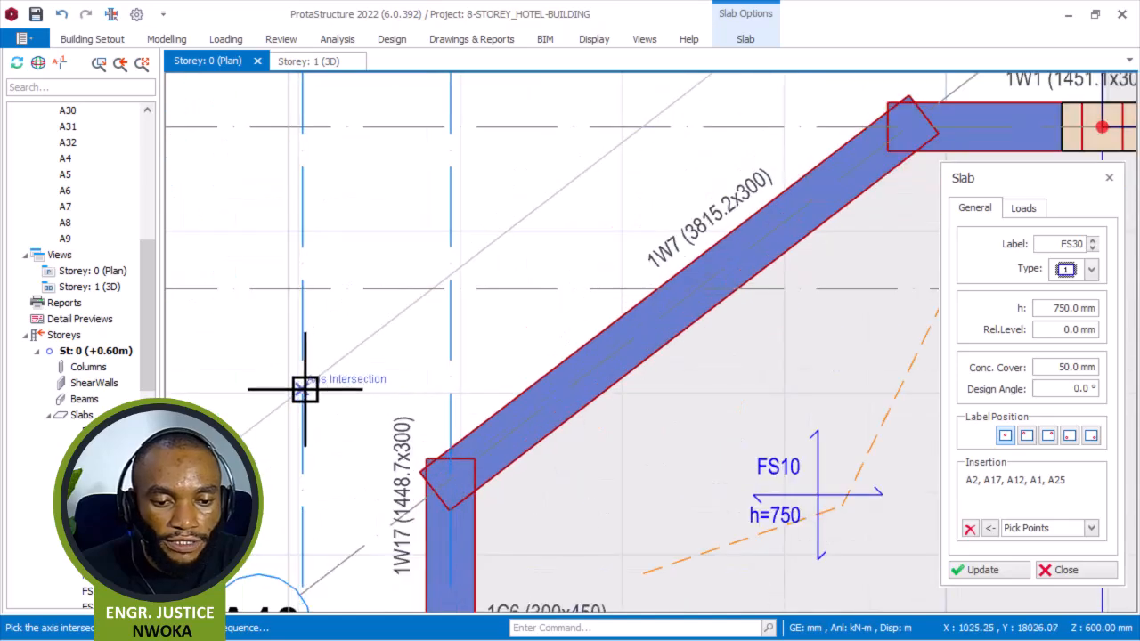
{"action": "scroll", "coordinate": [311, 347], "scroll_direction": "down", "scroll_amount": 1}
{"action": "scroll", "coordinate": [287, 406], "scroll_direction": "up", "scroll_amount": 2}
{"action": "left_click", "coordinate": [312, 354]}
{"action": "scroll", "coordinate": [272, 397], "scroll_direction": "down", "scroll_amount": 2}
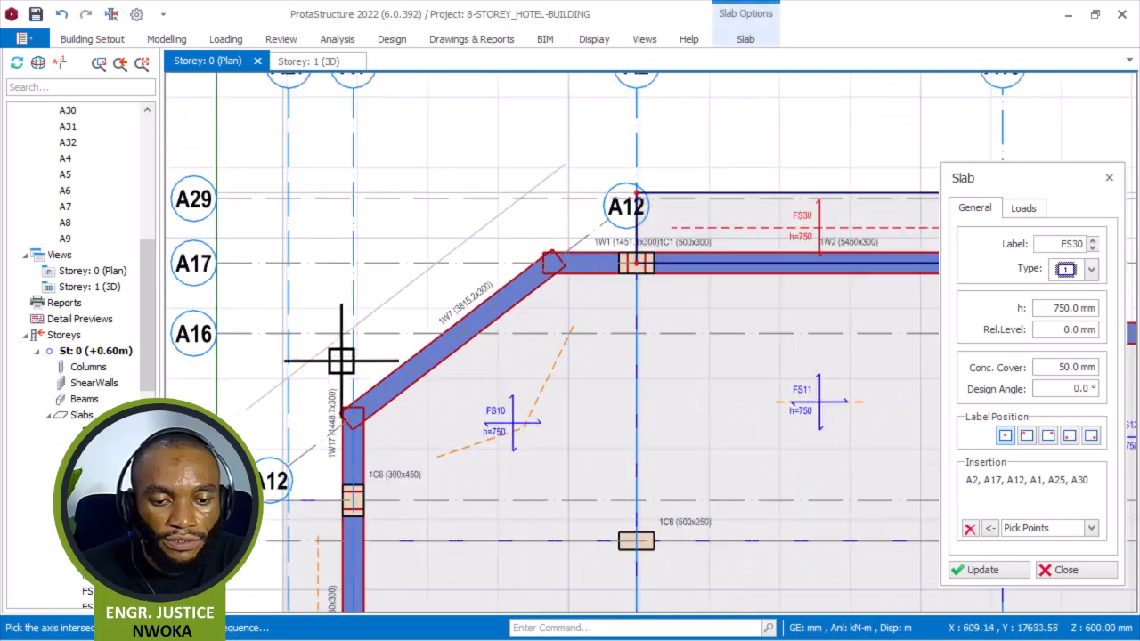
{"action": "scroll", "coordinate": [534, 199], "scroll_direction": "up", "scroll_amount": 2}
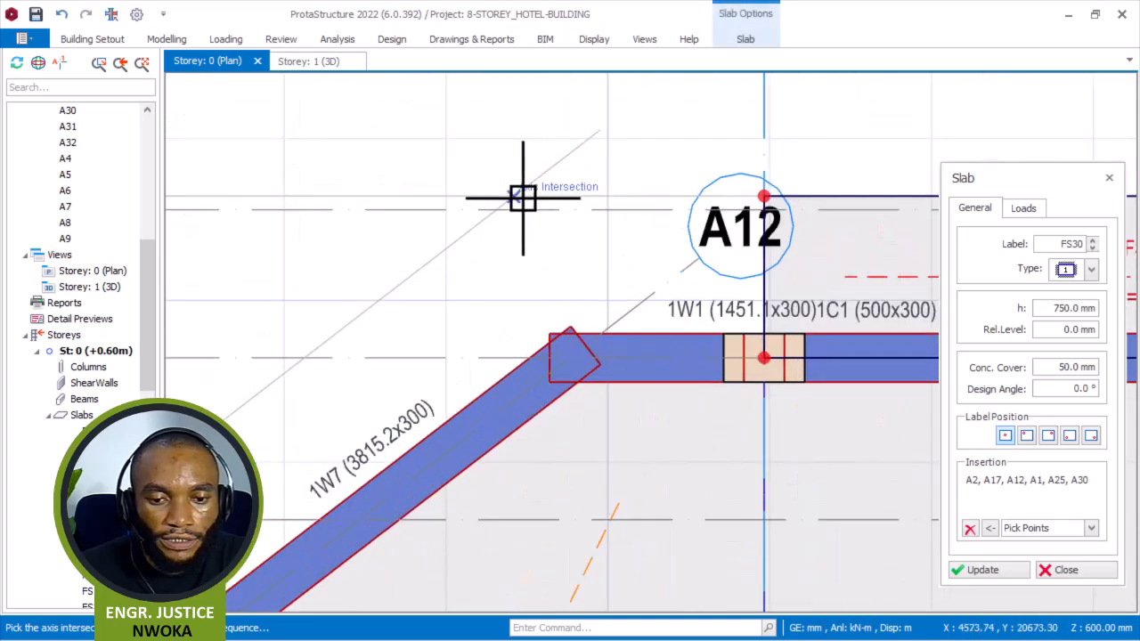
{"action": "left_click", "coordinate": [517, 196]}
{"action": "left_click", "coordinate": [764, 196]}
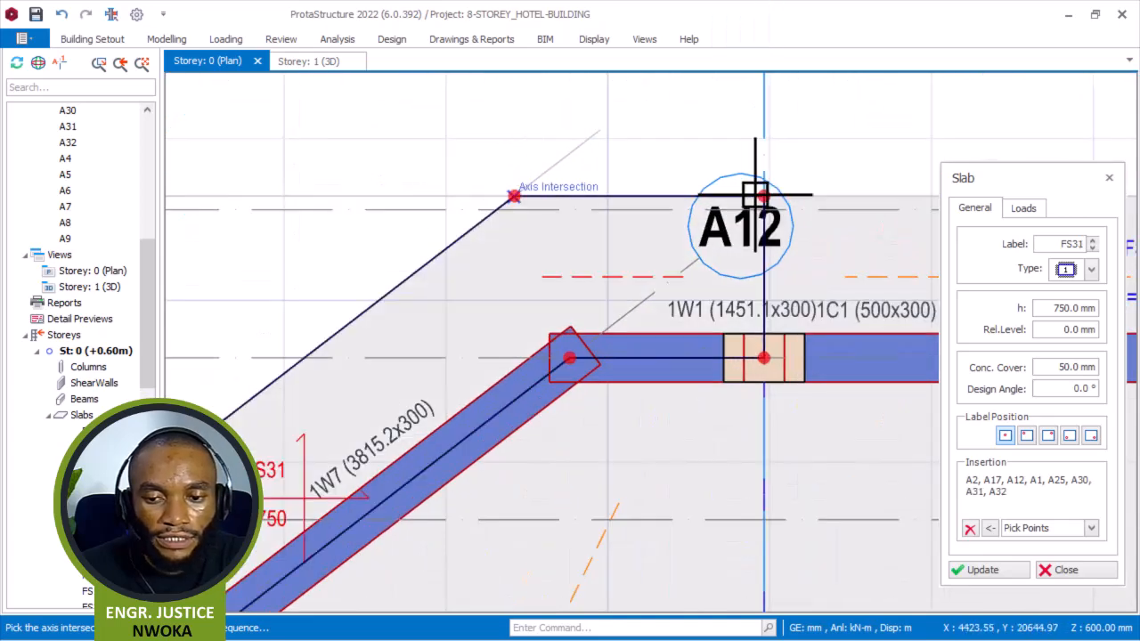
{"action": "scroll", "coordinate": [551, 231], "scroll_direction": "down", "scroll_amount": 3}
{"action": "scroll", "coordinate": [334, 295], "scroll_direction": "down", "scroll_amount": 2}
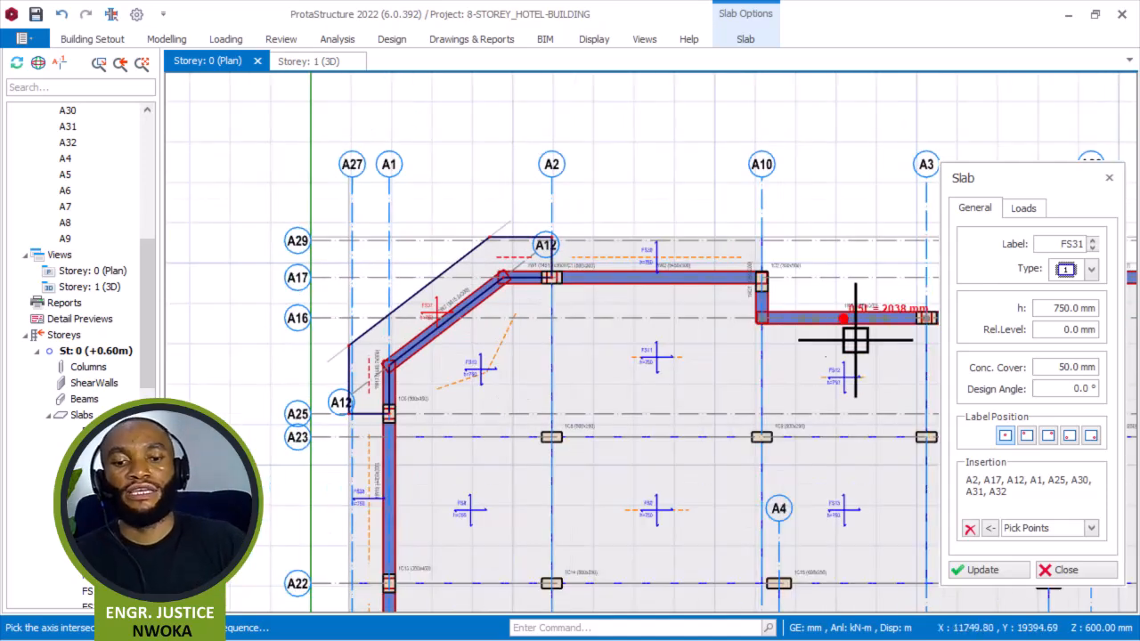
{"action": "scroll", "coordinate": [537, 282], "scroll_direction": "down", "scroll_amount": 3}
{"action": "scroll", "coordinate": [644, 252], "scroll_direction": "up", "scroll_amount": 2}
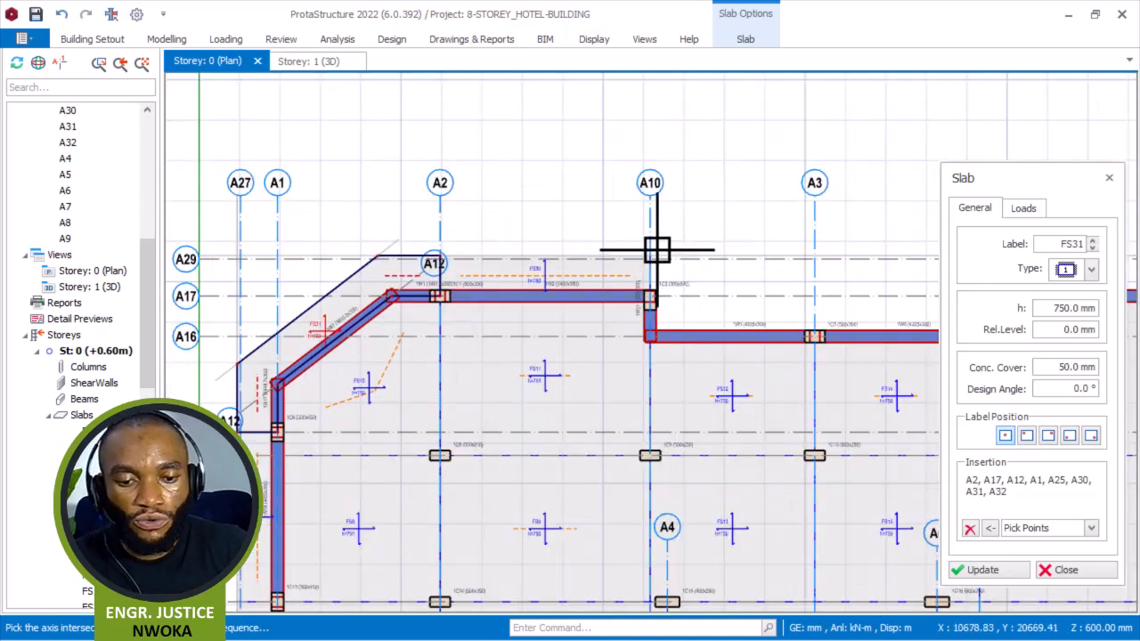
{"action": "scroll", "coordinate": [791, 246], "scroll_direction": "up", "scroll_amount": 2}
{"action": "scroll", "coordinate": [297, 257], "scroll_direction": "down", "scroll_amount": 1}
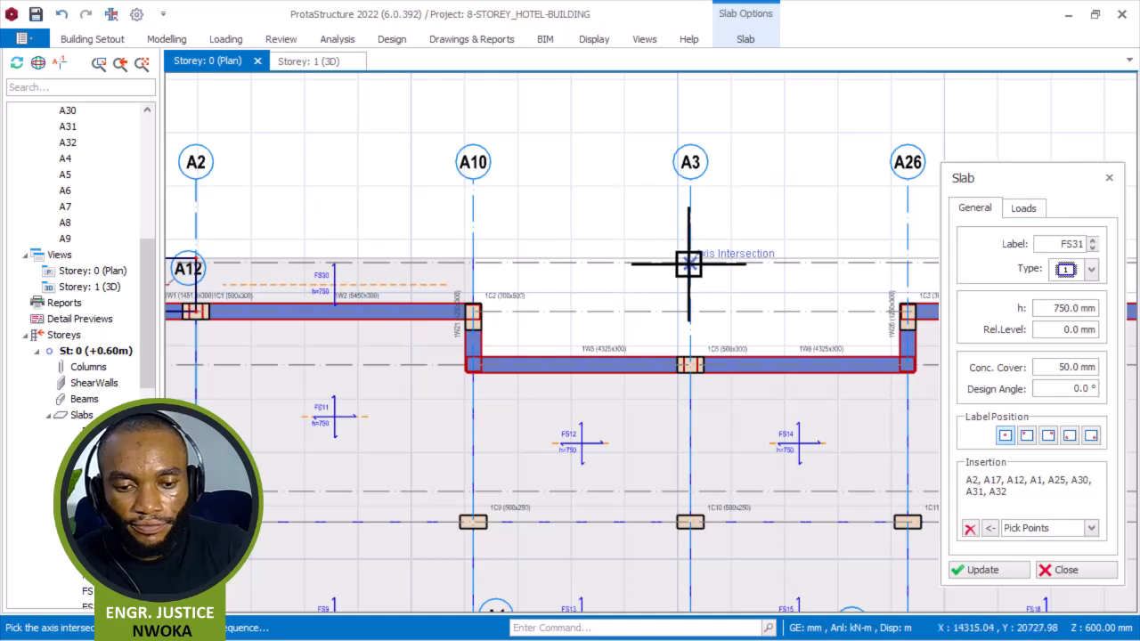
{"action": "key", "text": "Escape"}
Offset axis A10 by 1000 mm to create a new parallel axis.
{"action": "scroll", "coordinate": [662, 300], "scroll_direction": "up", "scroll_amount": 2}
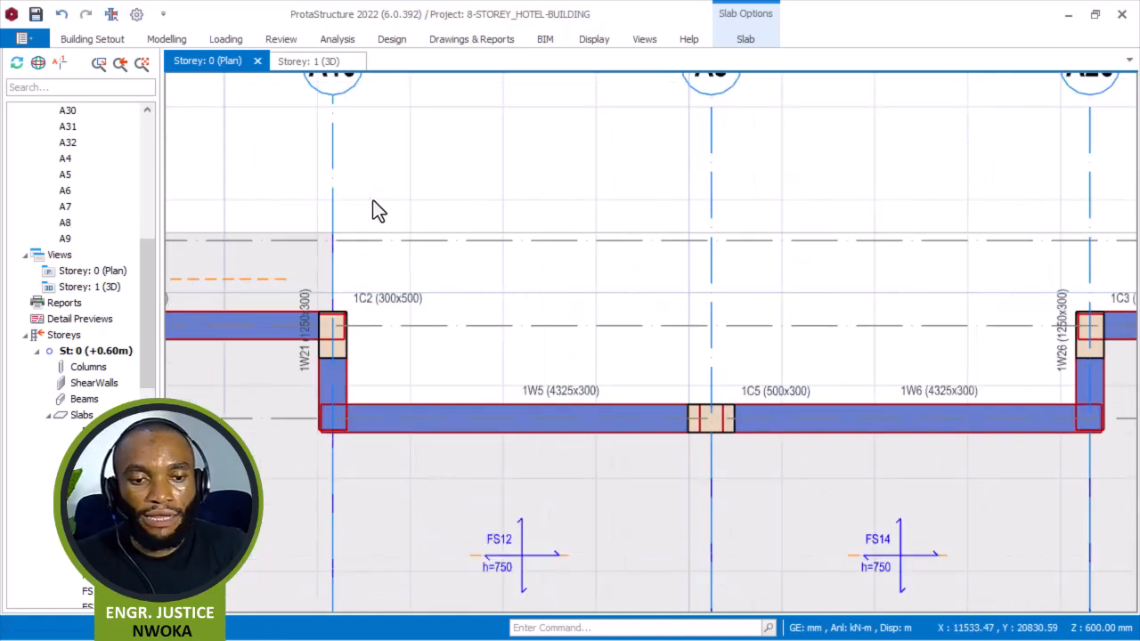
{"action": "scroll", "coordinate": [524, 248], "scroll_direction": "down", "scroll_amount": 3}
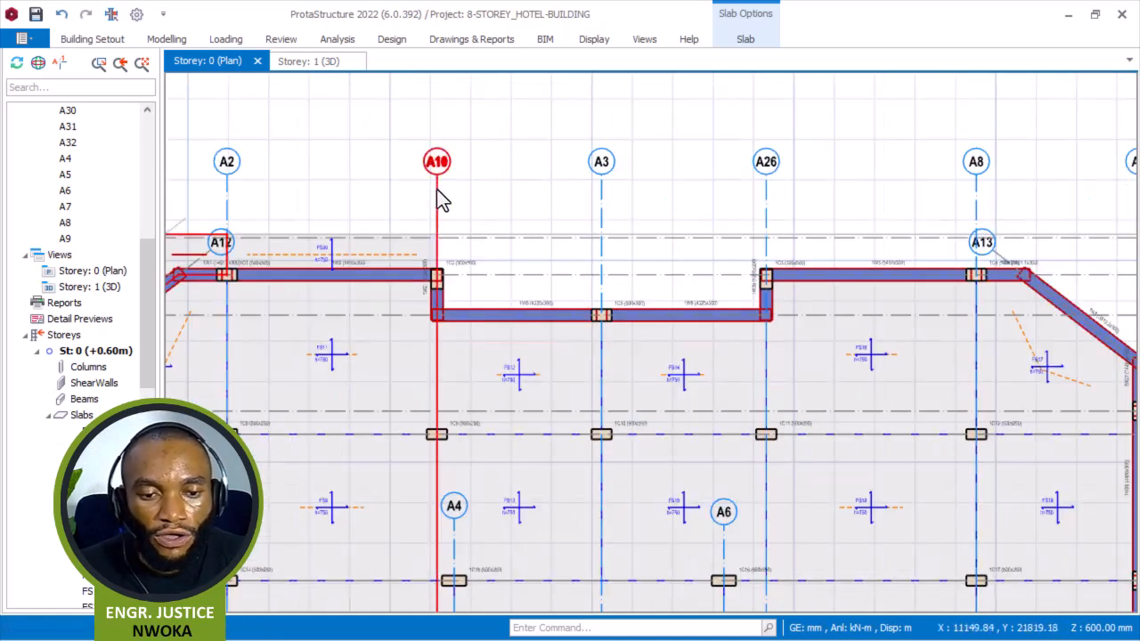
{"action": "left_click", "coordinate": [436, 189]}
{"action": "scroll", "coordinate": [437, 192], "scroll_direction": "up", "scroll_amount": 3}
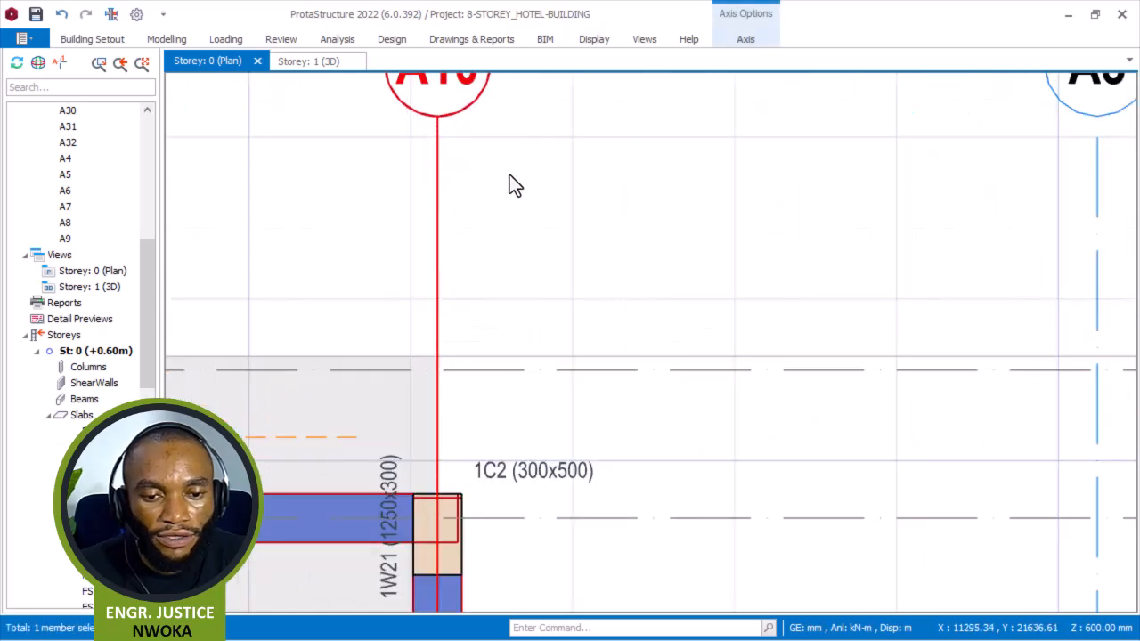
{"action": "right_click", "coordinate": [509, 176]}
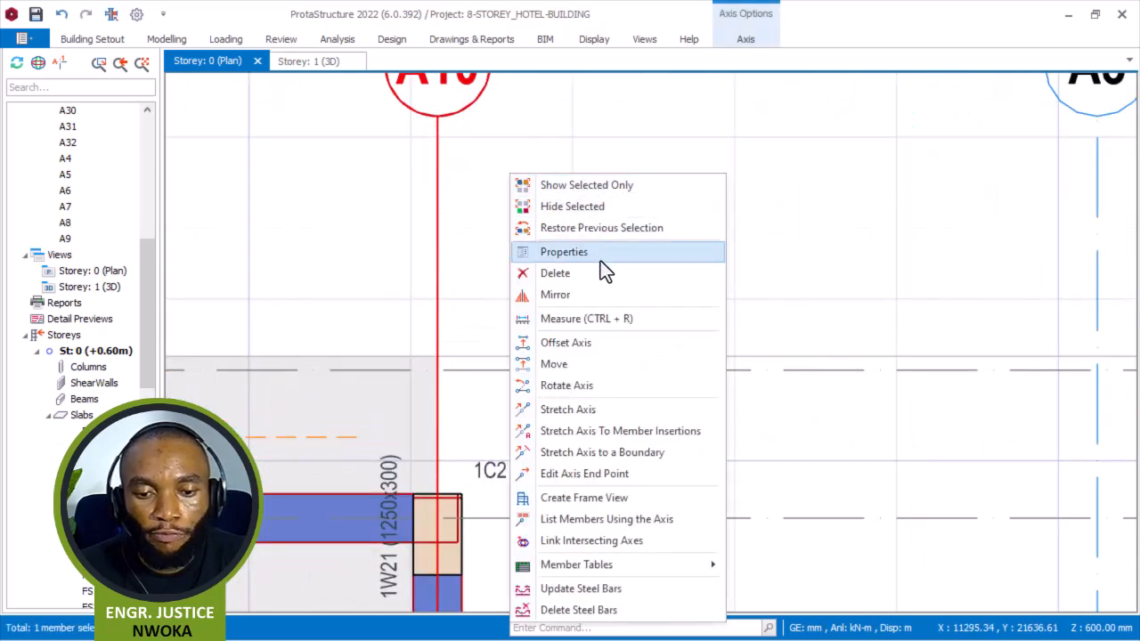
{"action": "left_click", "coordinate": [604, 344]}
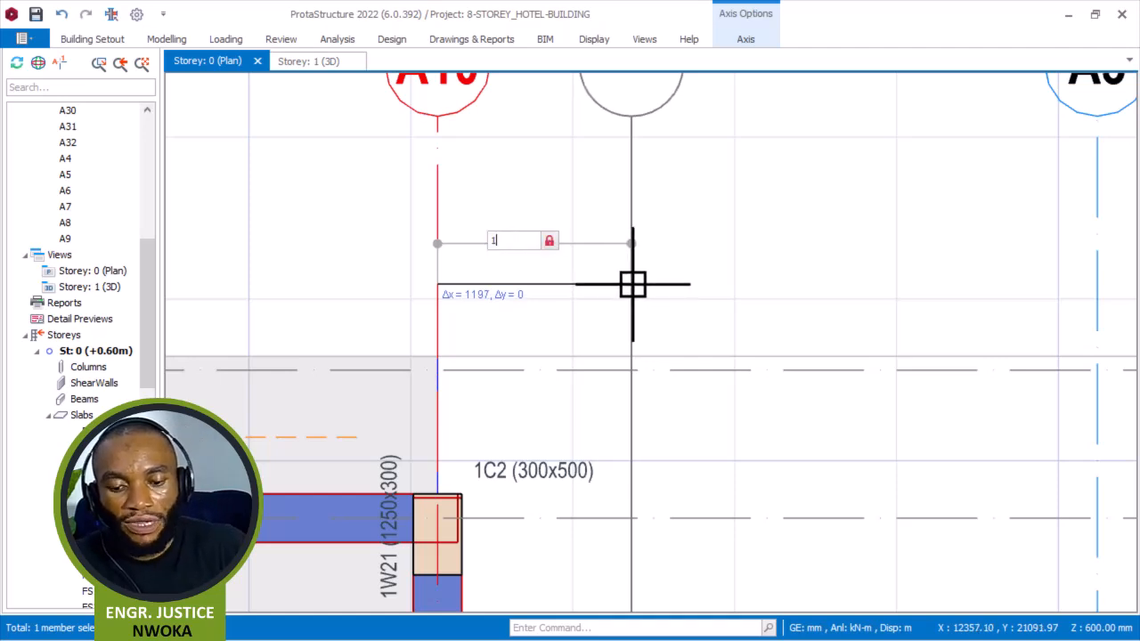
{"action": "left_click", "coordinate": [600, 295]}
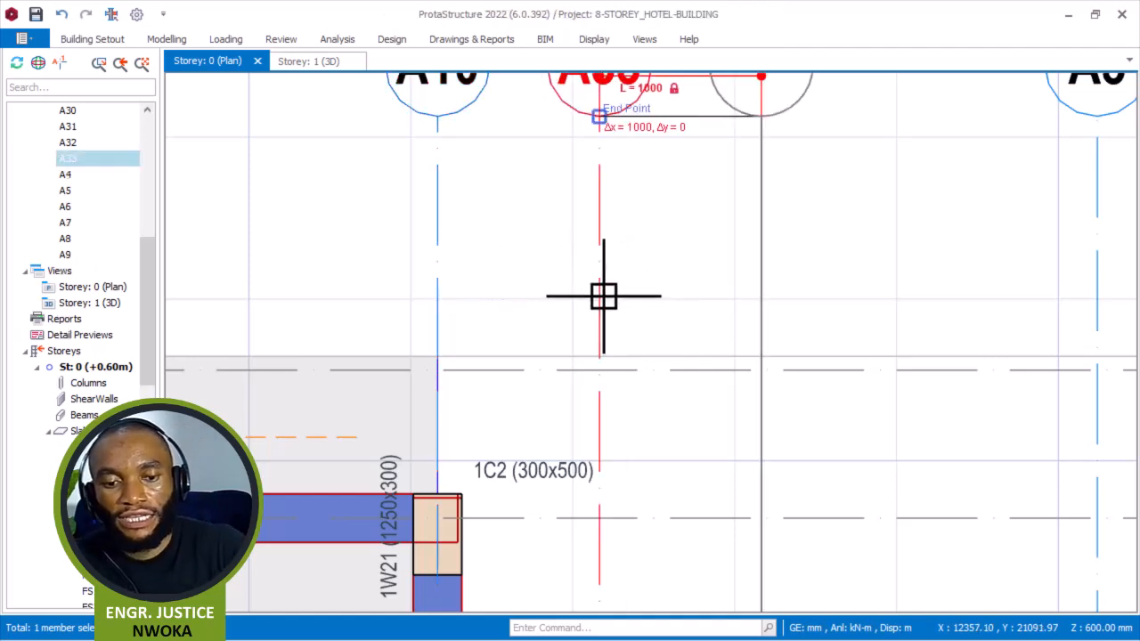
Set the new axis A33 as a hidden axis in its properties.
{"action": "scroll", "coordinate": [623, 264], "scroll_direction": "down", "scroll_amount": 3}
{"action": "right_click", "coordinate": [646, 224]}
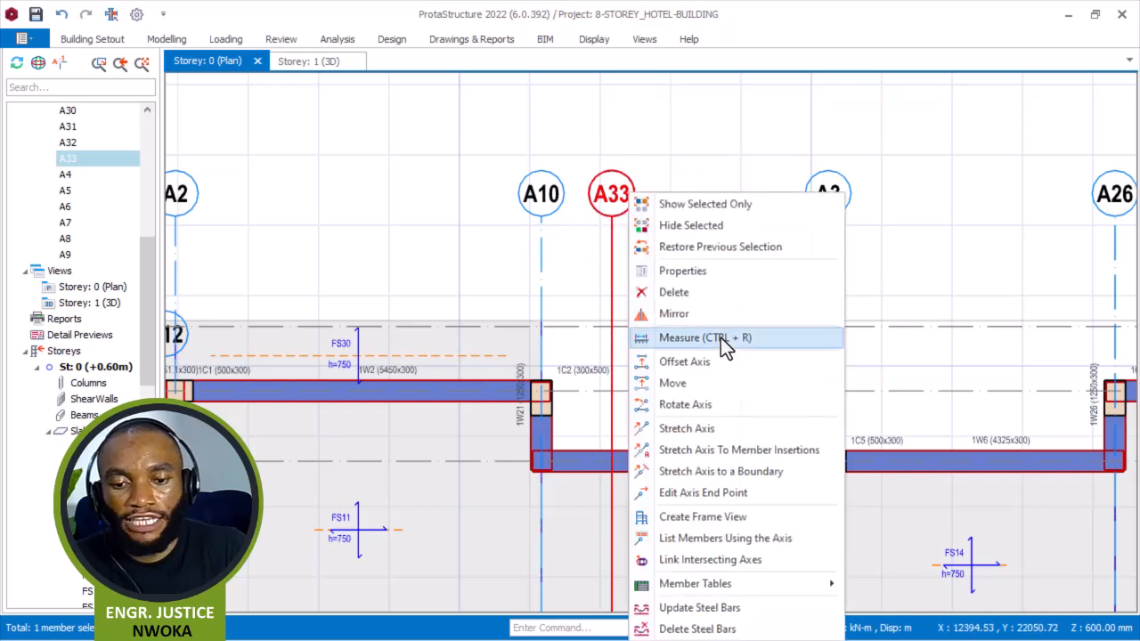
{"action": "left_click", "coordinate": [700, 268]}
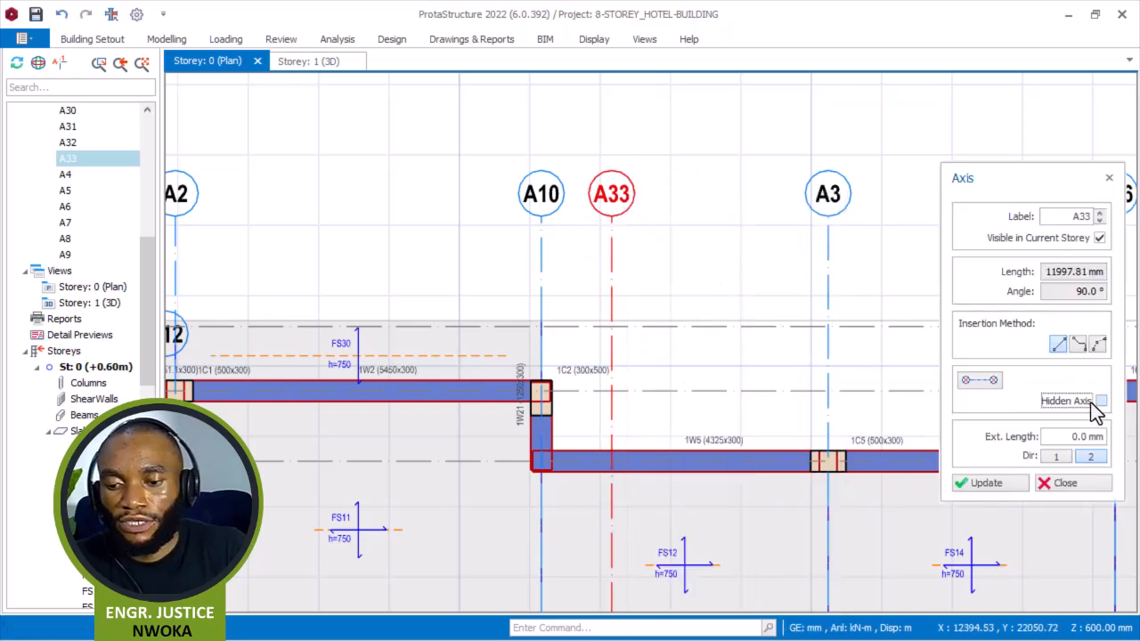
{"action": "left_click", "coordinate": [1100, 402]}
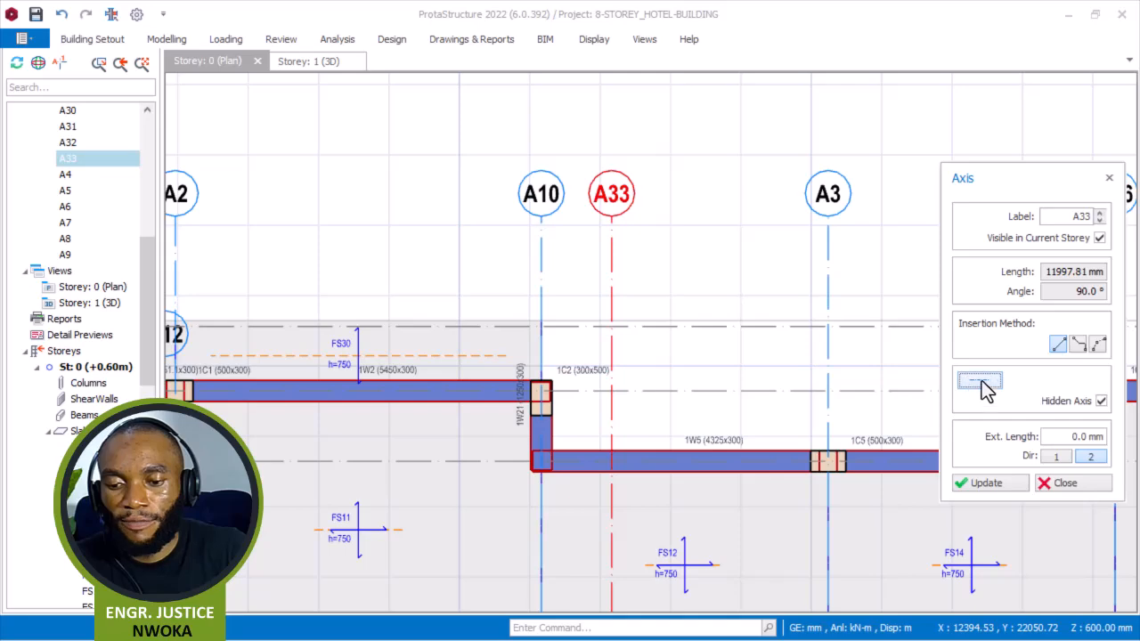
{"action": "left_click", "coordinate": [1061, 483]}
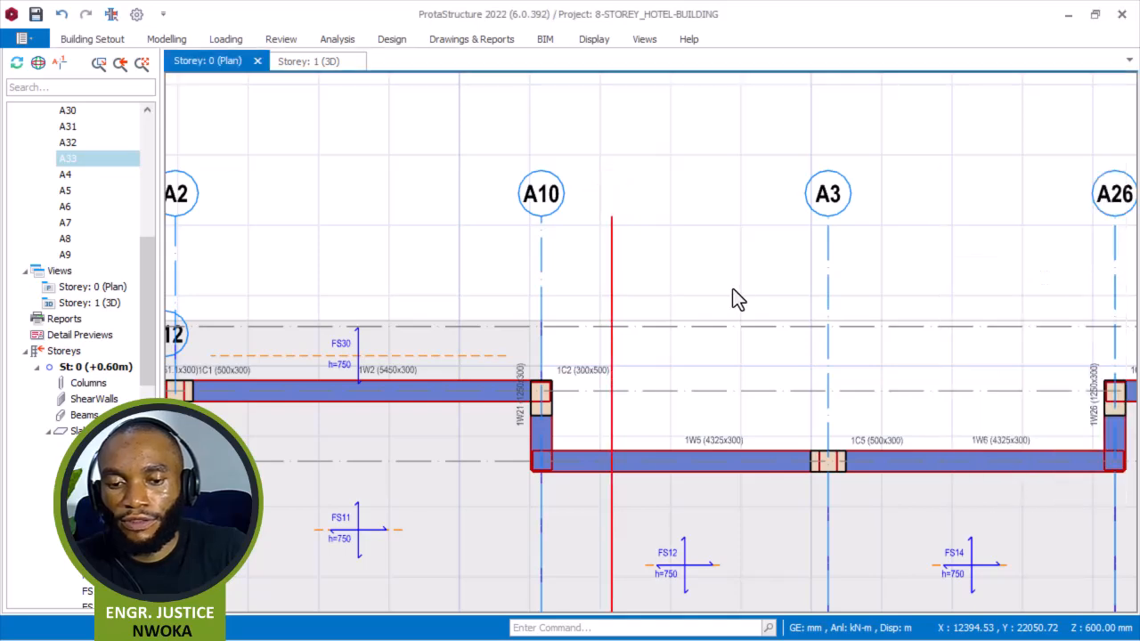
Try to offset the axis along wall 1W5 outward by 1000 mm, then cancel the command.
{"action": "scroll", "coordinate": [569, 227], "scroll_direction": "down", "scroll_amount": 3}
{"action": "scroll", "coordinate": [587, 267], "scroll_direction": "up", "scroll_amount": 3}
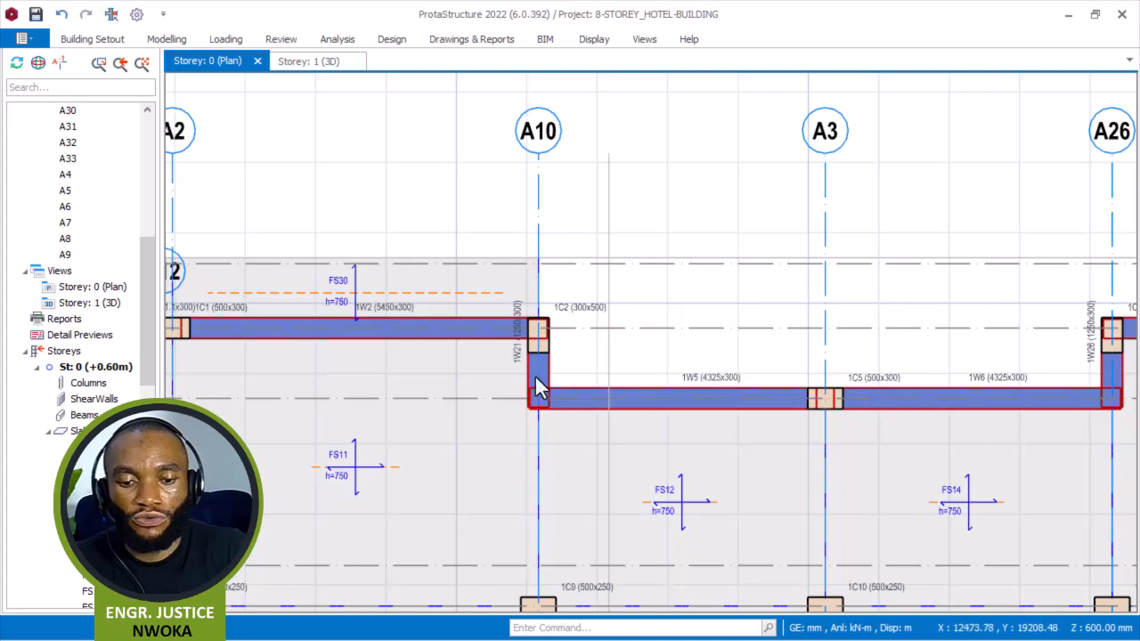
{"action": "left_click", "coordinate": [459, 214]}
{"action": "right_click", "coordinate": [461, 203]}
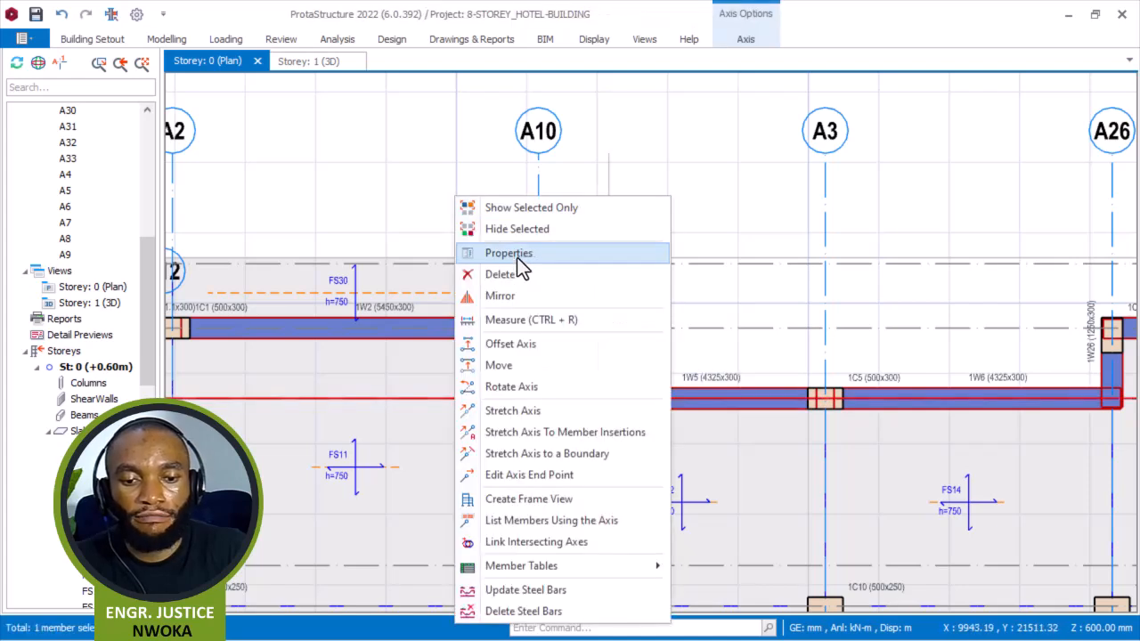
{"action": "left_click", "coordinate": [499, 342]}
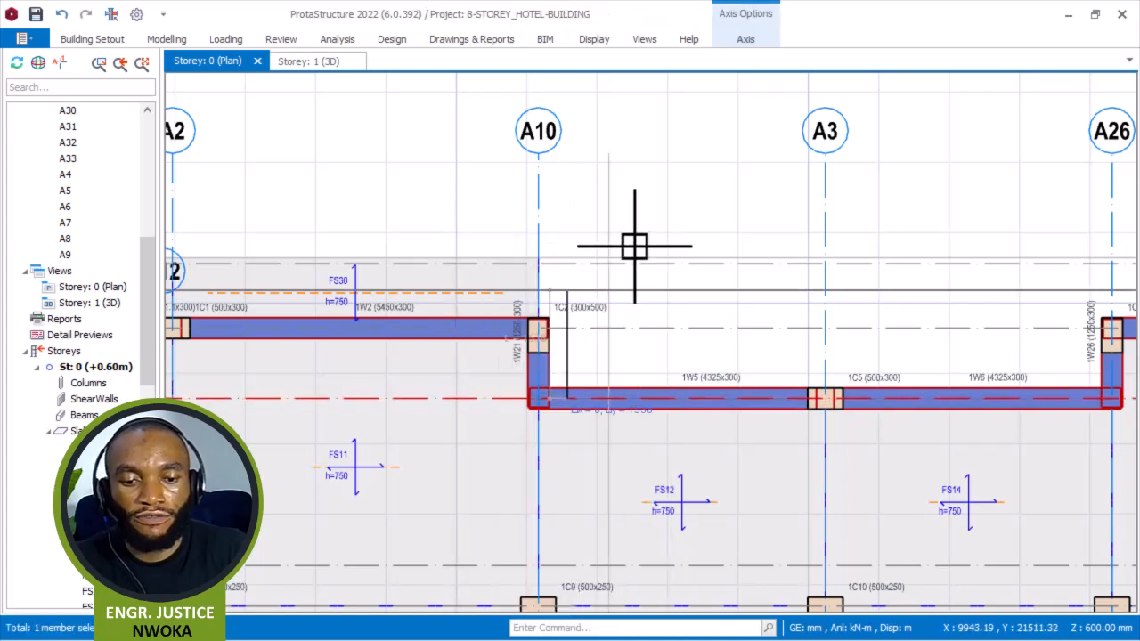
{"action": "left_click", "coordinate": [674, 197]}
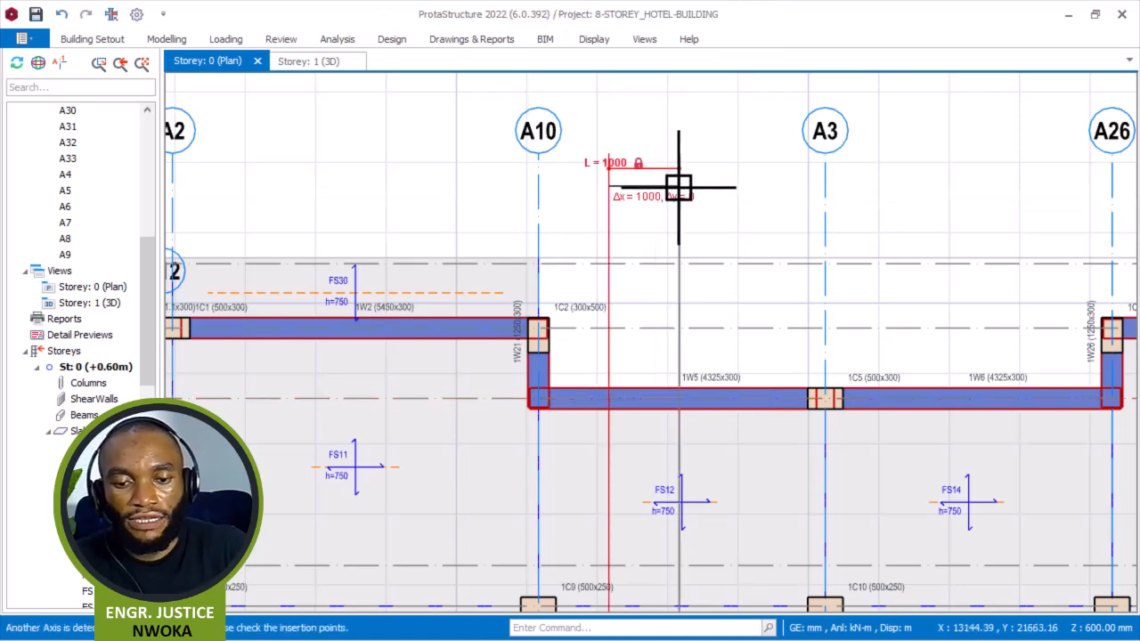
{"action": "scroll", "coordinate": [594, 327], "scroll_direction": "down", "scroll_amount": 3}
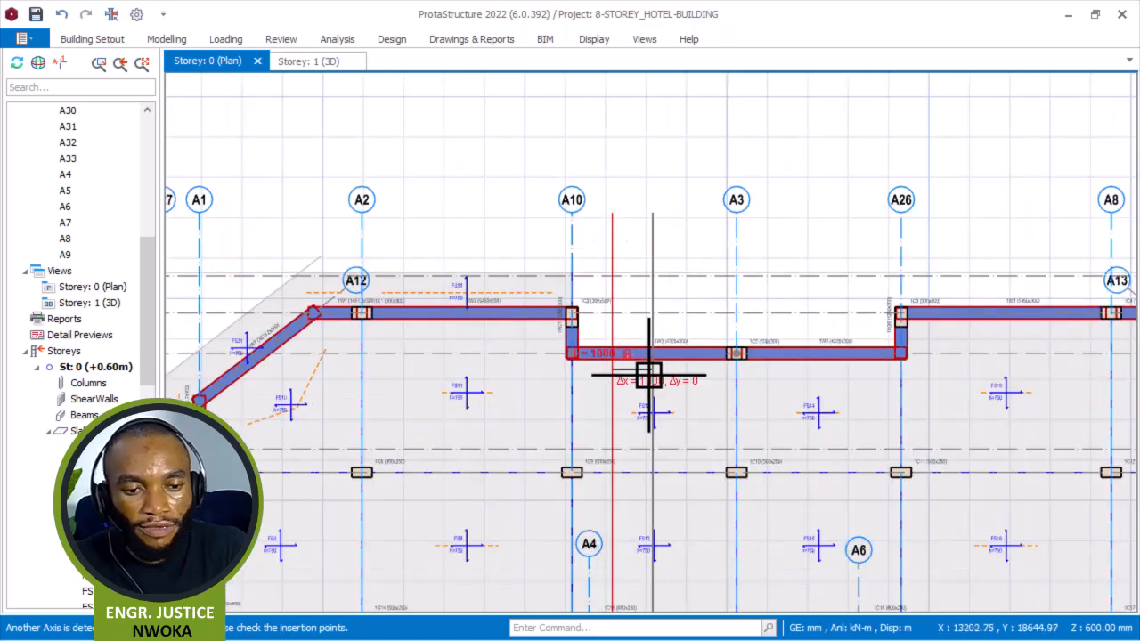
{"action": "scroll", "coordinate": [636, 325], "scroll_direction": "up", "scroll_amount": 3}
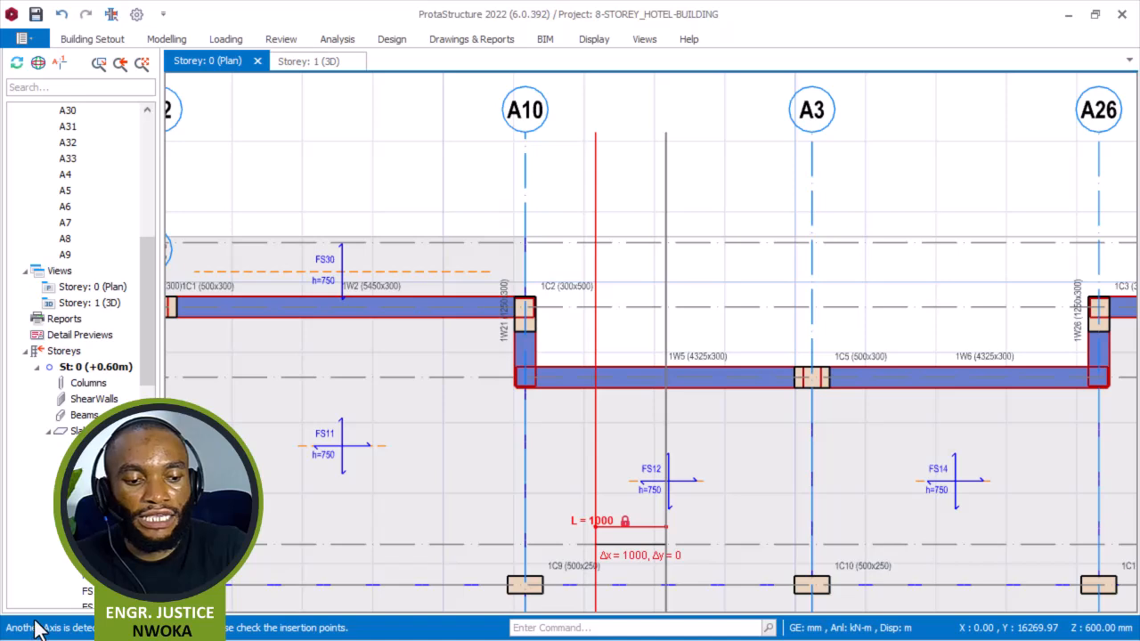
{"action": "key", "text": "Escape"}
{"action": "scroll", "coordinate": [632, 289], "scroll_direction": "up", "scroll_amount": 3}
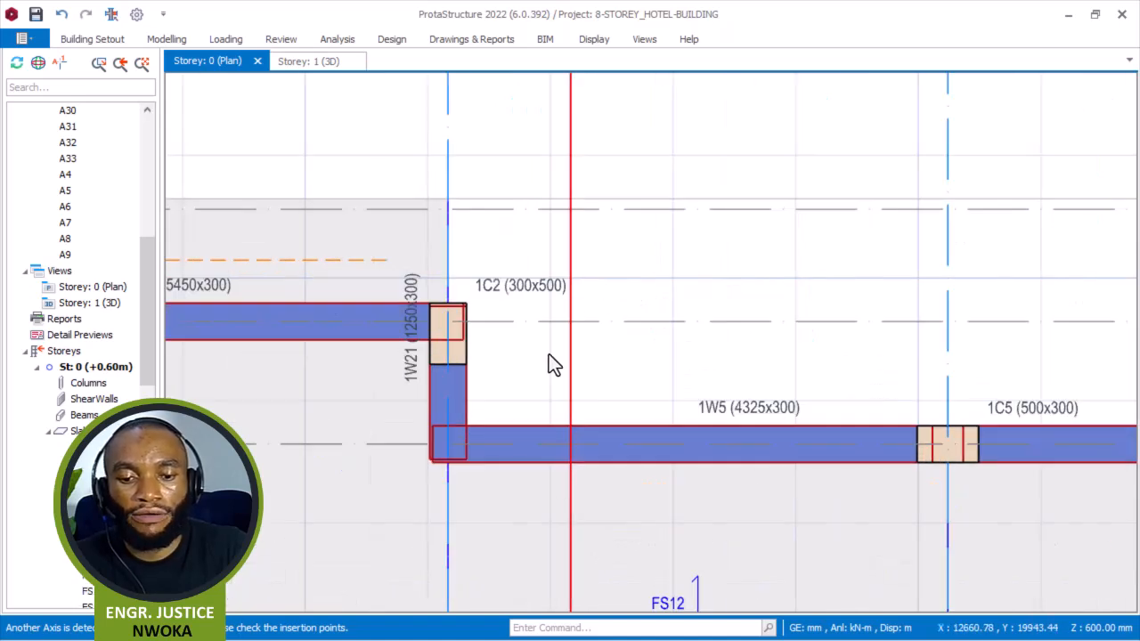
Measure the distance between the hidden axis and wall 1W5's axis near column 1C5.
{"action": "right_click", "coordinate": [636, 288]}
{"action": "left_click", "coordinate": [693, 316]}
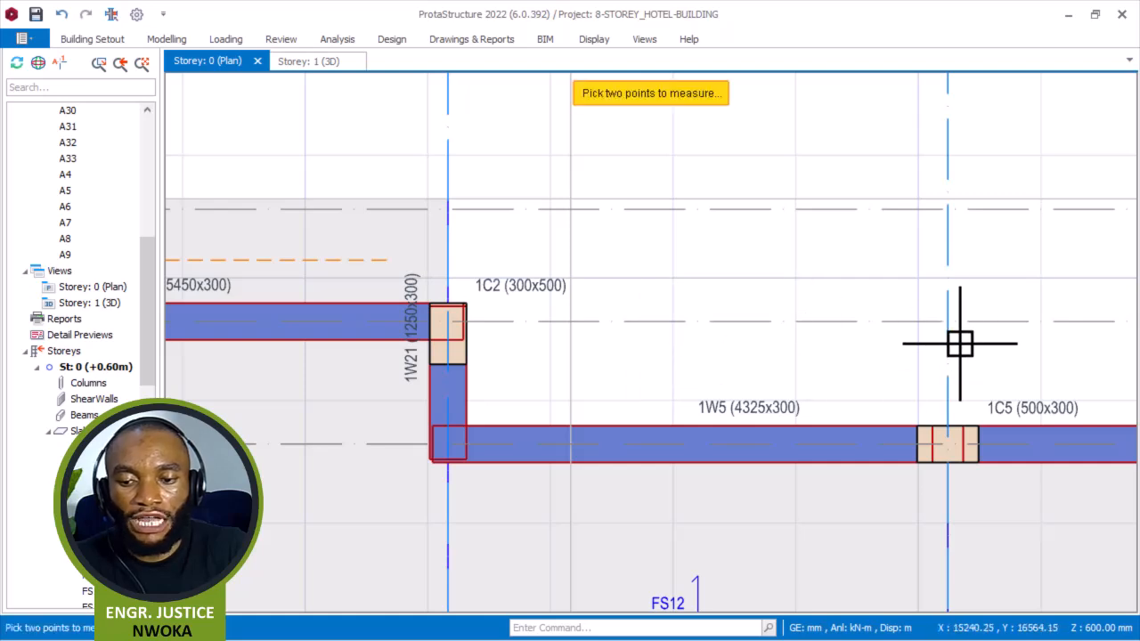
{"action": "left_click", "coordinate": [948, 443]}
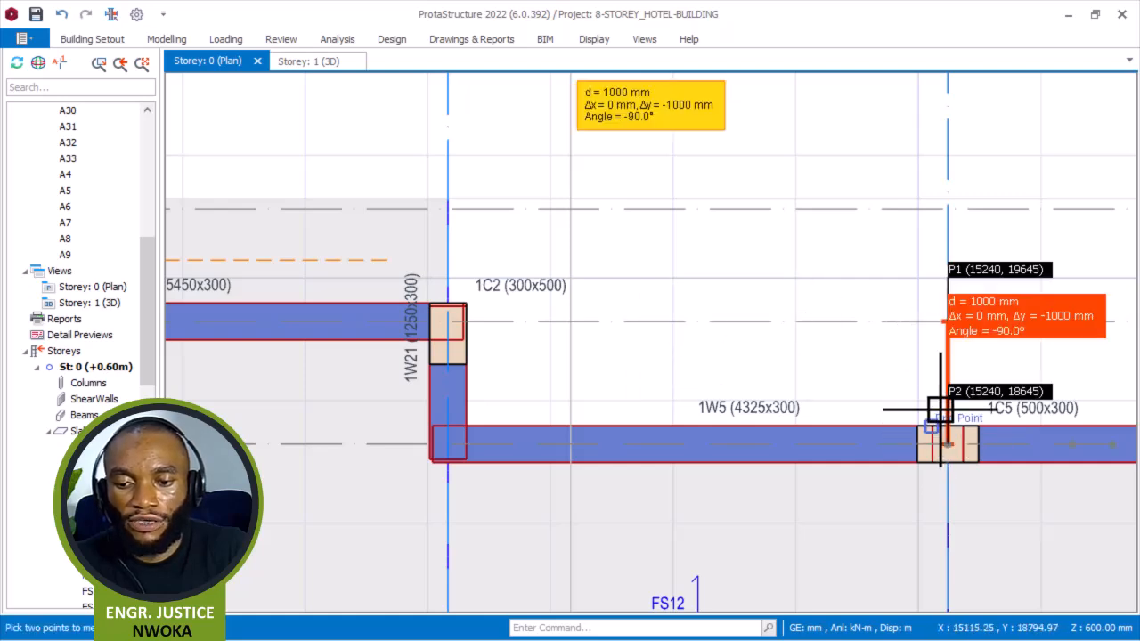
{"action": "scroll", "coordinate": [538, 336], "scroll_direction": "down", "scroll_amount": 3}
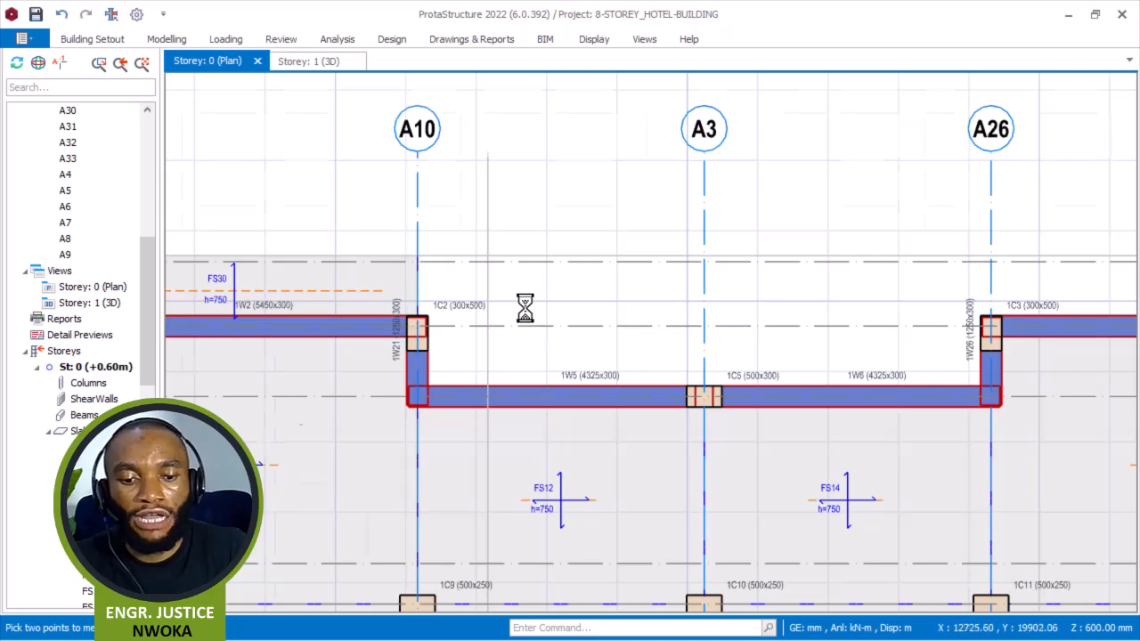
{"action": "scroll", "coordinate": [526, 307], "scroll_direction": "up", "scroll_amount": 1}
Create a 750 mm edge slab outside wall 1W21 by clearing the slab points and picking intersections A32, A33, A16 and A10.
{"action": "left_click", "coordinate": [298, 267]}
{"action": "right_click", "coordinate": [300, 205]}
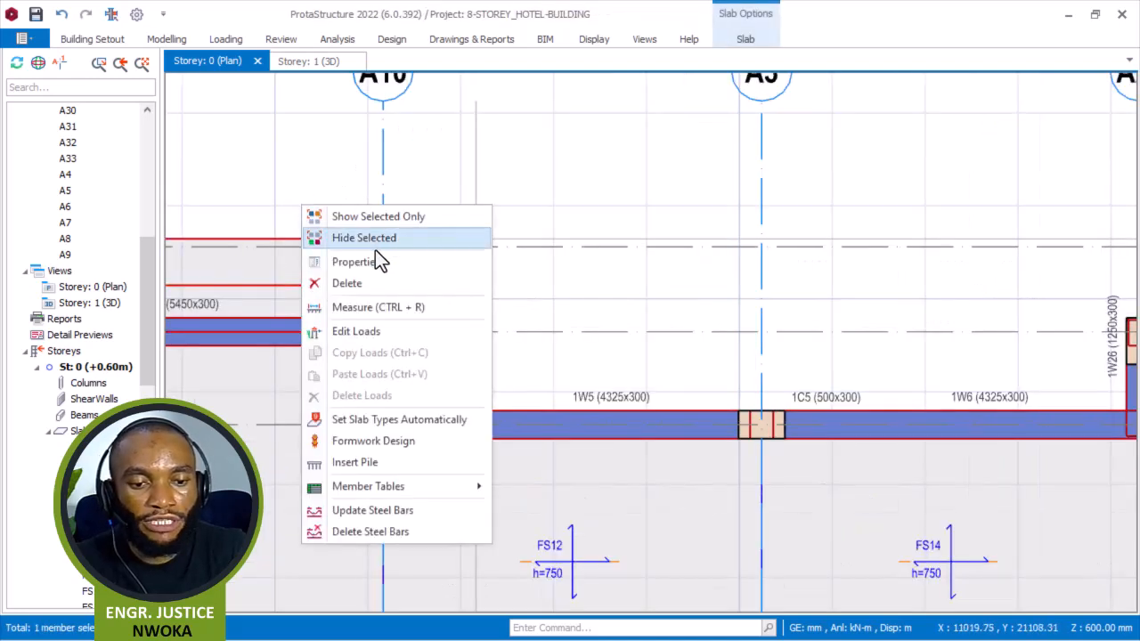
{"action": "left_click", "coordinate": [373, 259]}
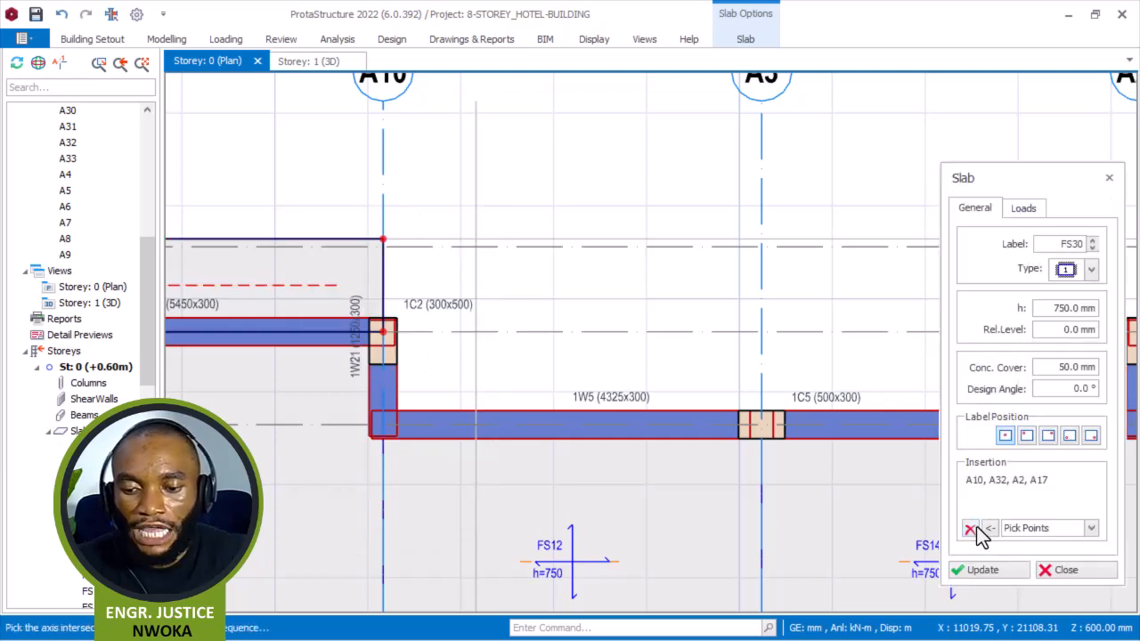
{"action": "left_click", "coordinate": [971, 529]}
{"action": "scroll", "coordinate": [386, 254], "scroll_direction": "up", "scroll_amount": 2}
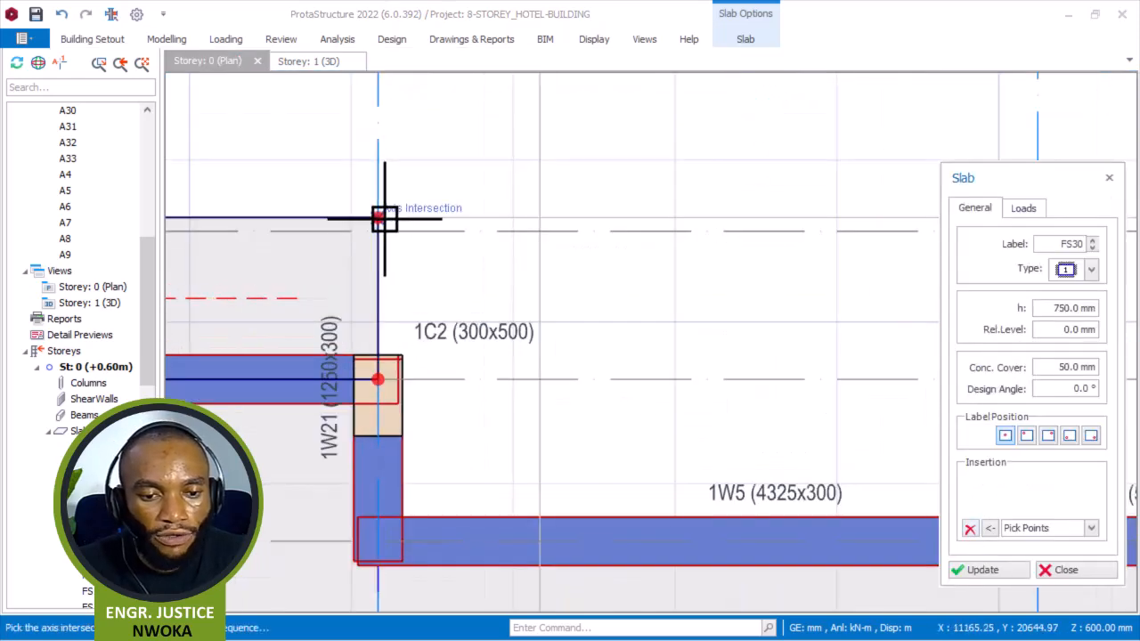
{"action": "left_click", "coordinate": [382, 214]}
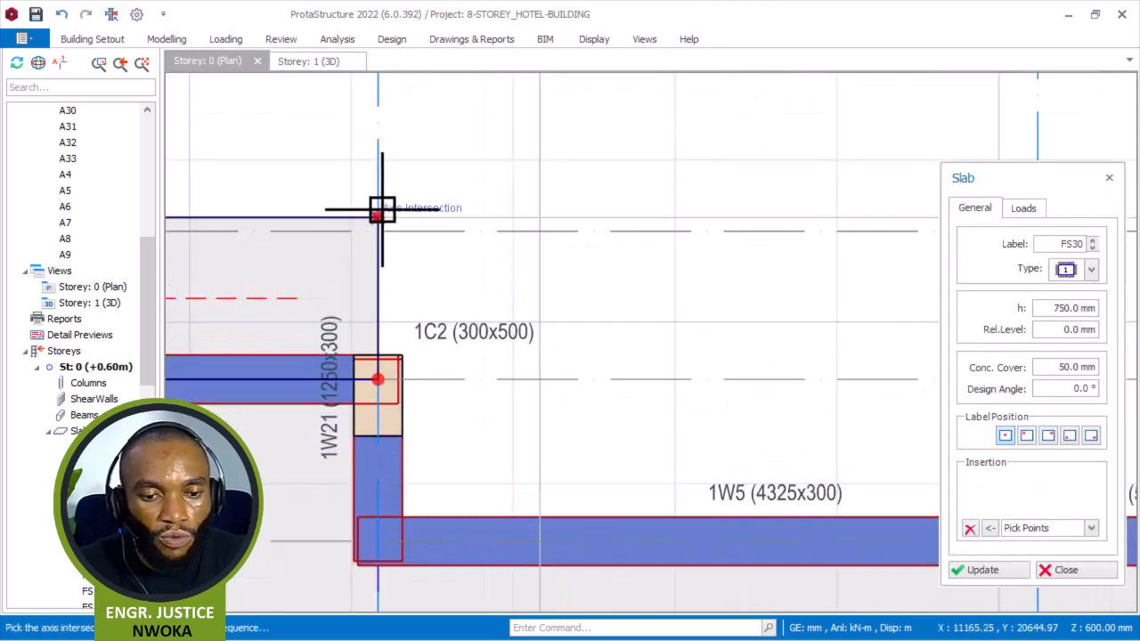
{"action": "left_click", "coordinate": [971, 532]}
{"action": "scroll", "coordinate": [389, 219], "scroll_direction": "up", "scroll_amount": 2}
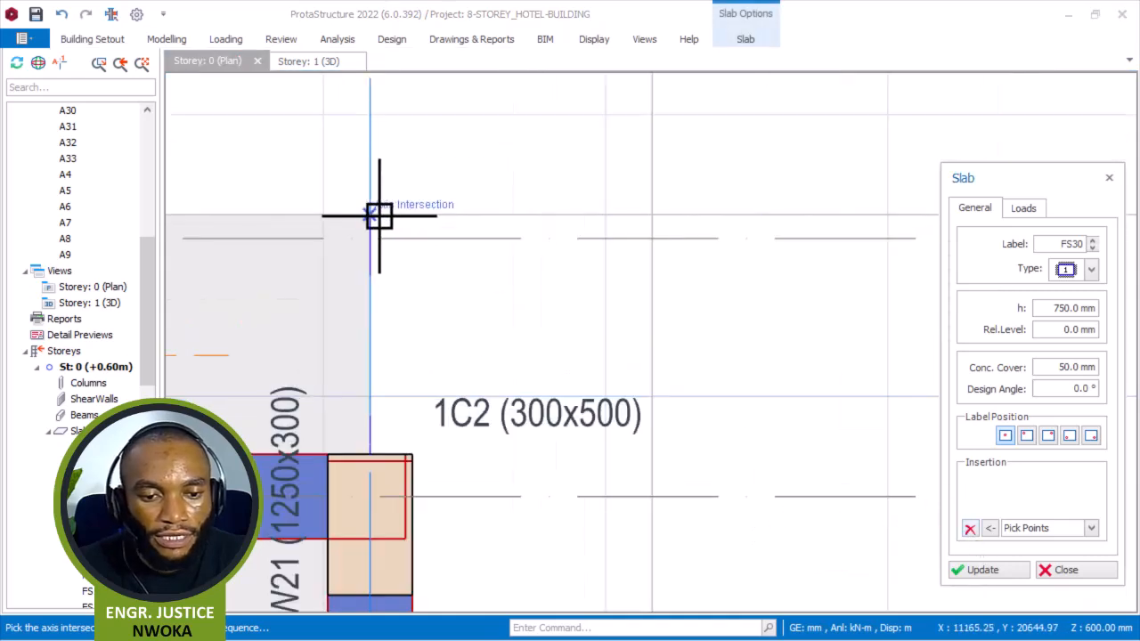
{"action": "left_click", "coordinate": [649, 215]}
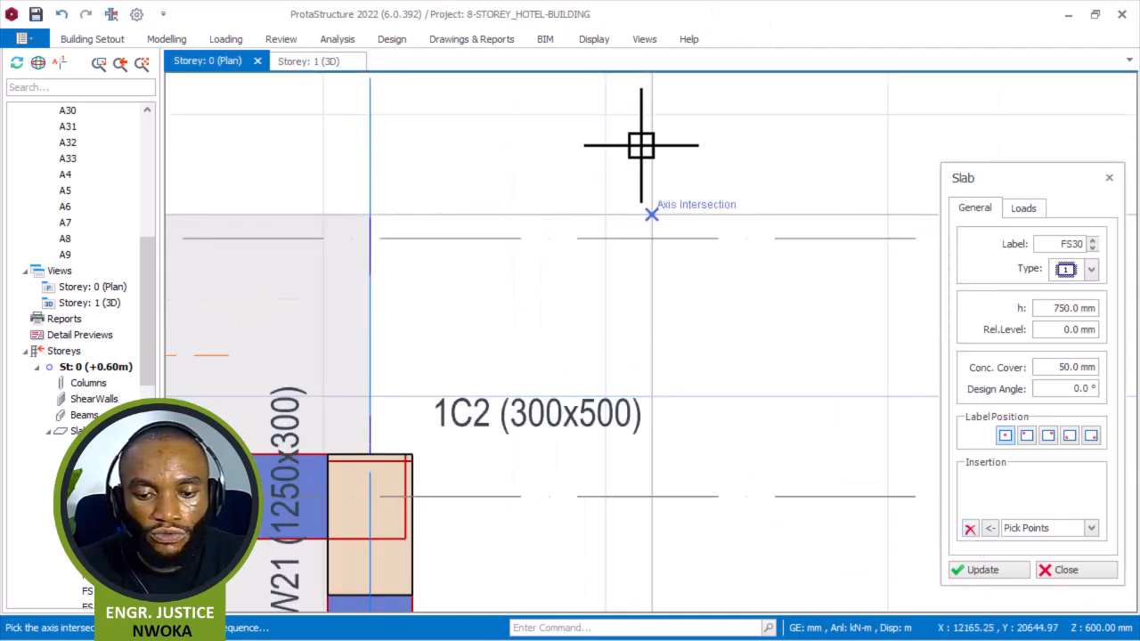
{"action": "left_click", "coordinate": [648, 174]}
{"action": "scroll", "coordinate": [651, 178], "scroll_direction": "down", "scroll_amount": 3}
{"action": "scroll", "coordinate": [641, 384], "scroll_direction": "up", "scroll_amount": 1}
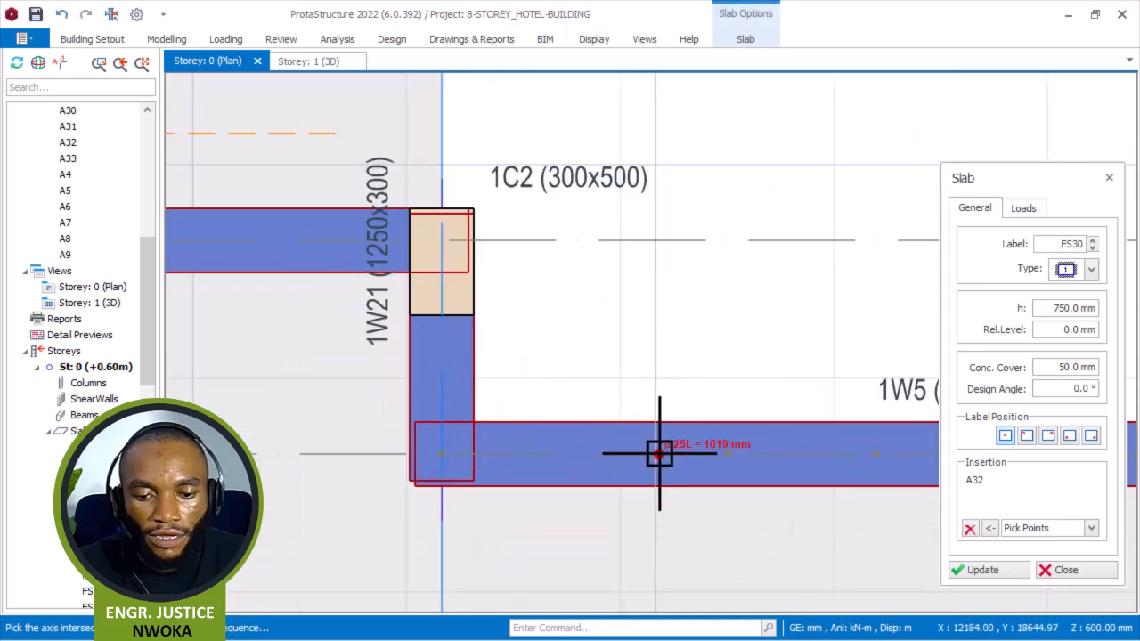
{"action": "left_click", "coordinate": [434, 459]}
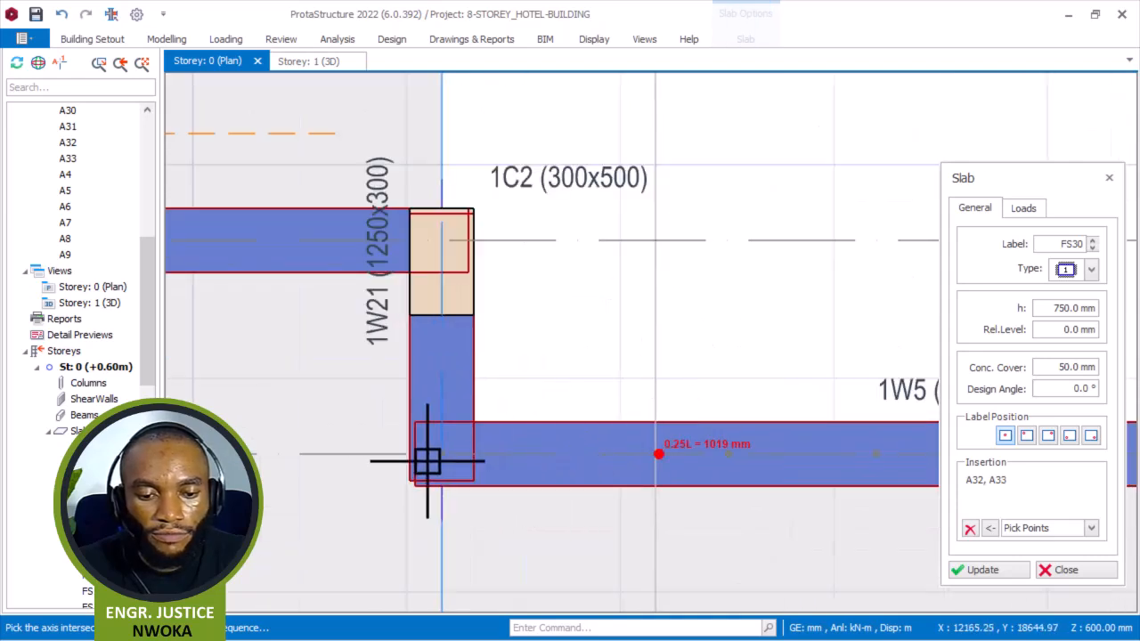
{"action": "right_click", "coordinate": [410, 399]}
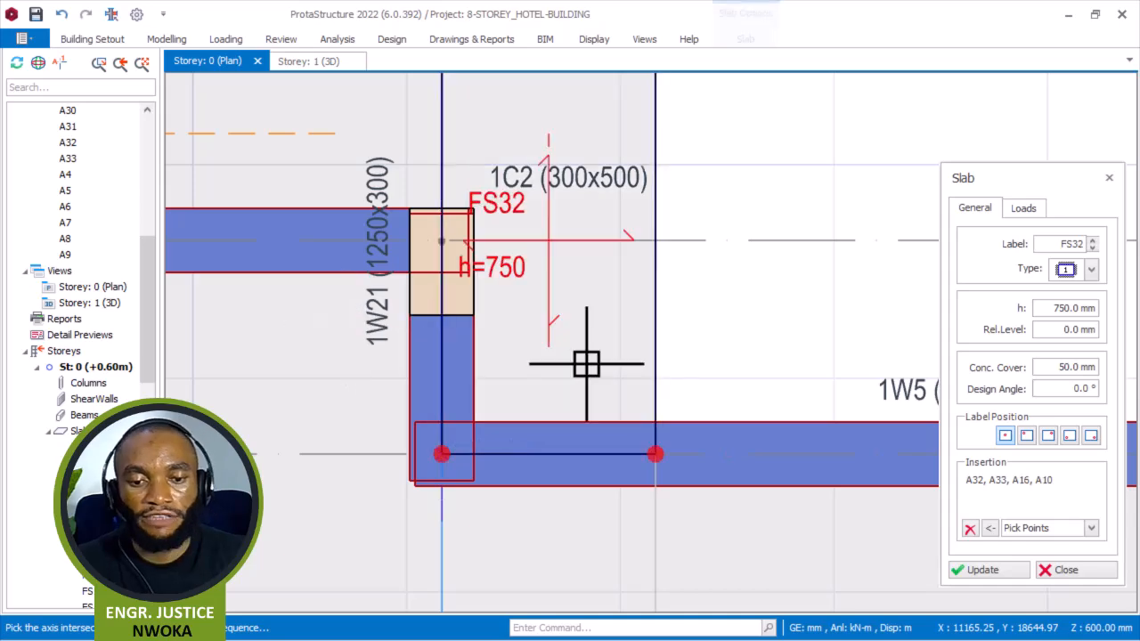
Create a 750 mm edge slab outside wall 1W5 by picking intersections A17, A3, A16 and A33.
{"action": "left_click", "coordinate": [969, 529]}
{"action": "scroll", "coordinate": [458, 356], "scroll_direction": "down", "scroll_amount": 4}
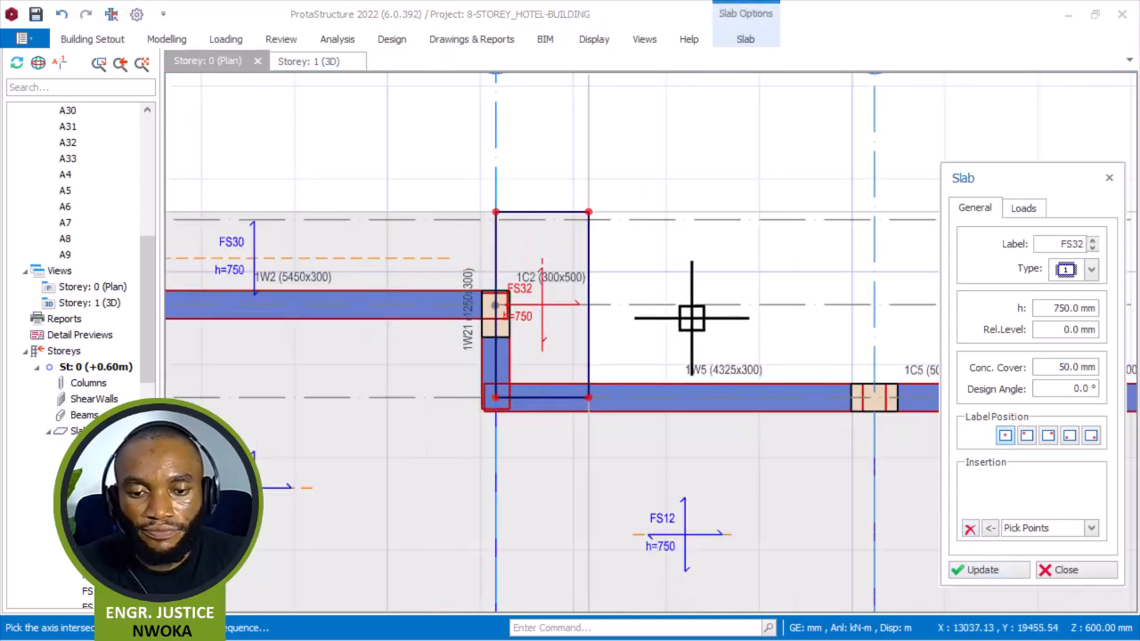
{"action": "scroll", "coordinate": [261, 305], "scroll_direction": "down", "scroll_amount": 3}
{"action": "scroll", "coordinate": [564, 310], "scroll_direction": "up", "scroll_amount": 3}
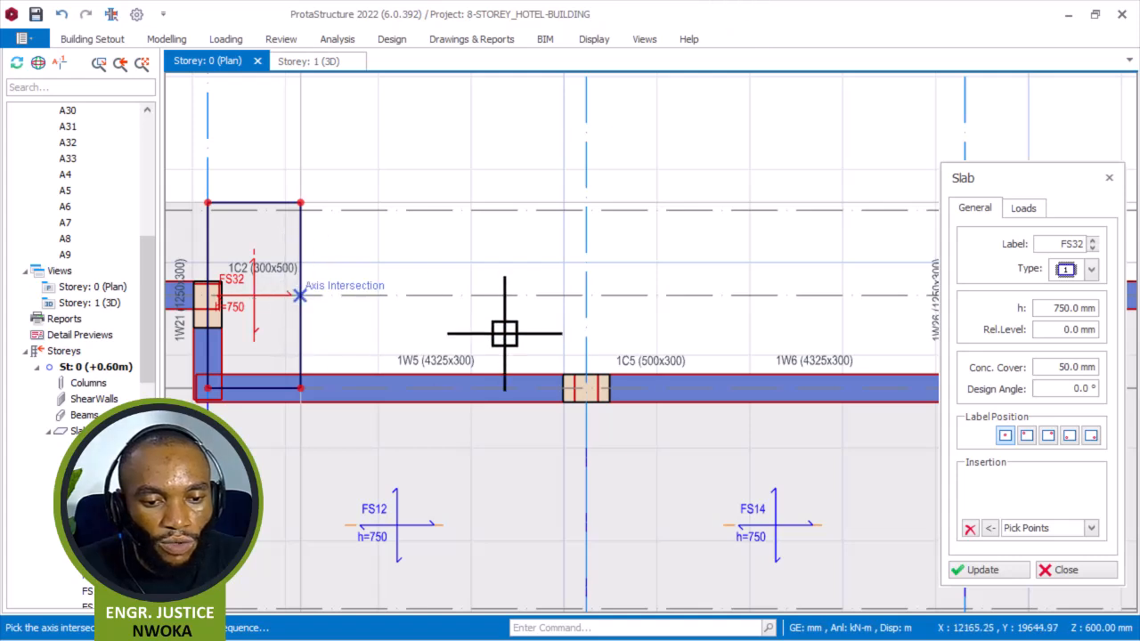
{"action": "left_click", "coordinate": [586, 388]}
{"action": "left_click", "coordinate": [312, 389]}
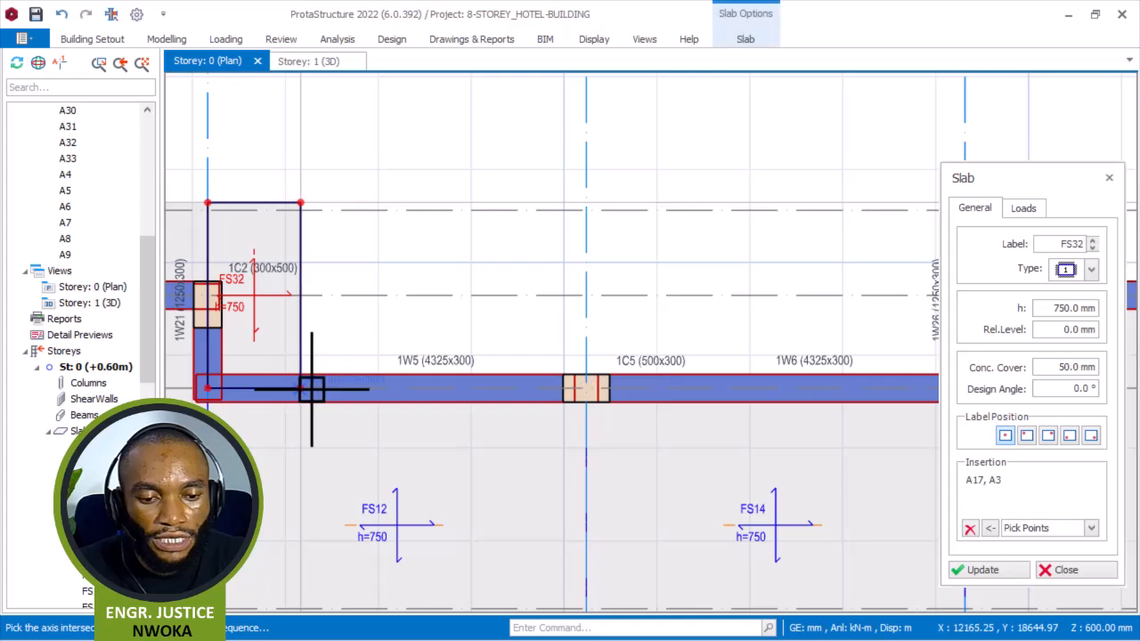
{"action": "left_click", "coordinate": [306, 389]}
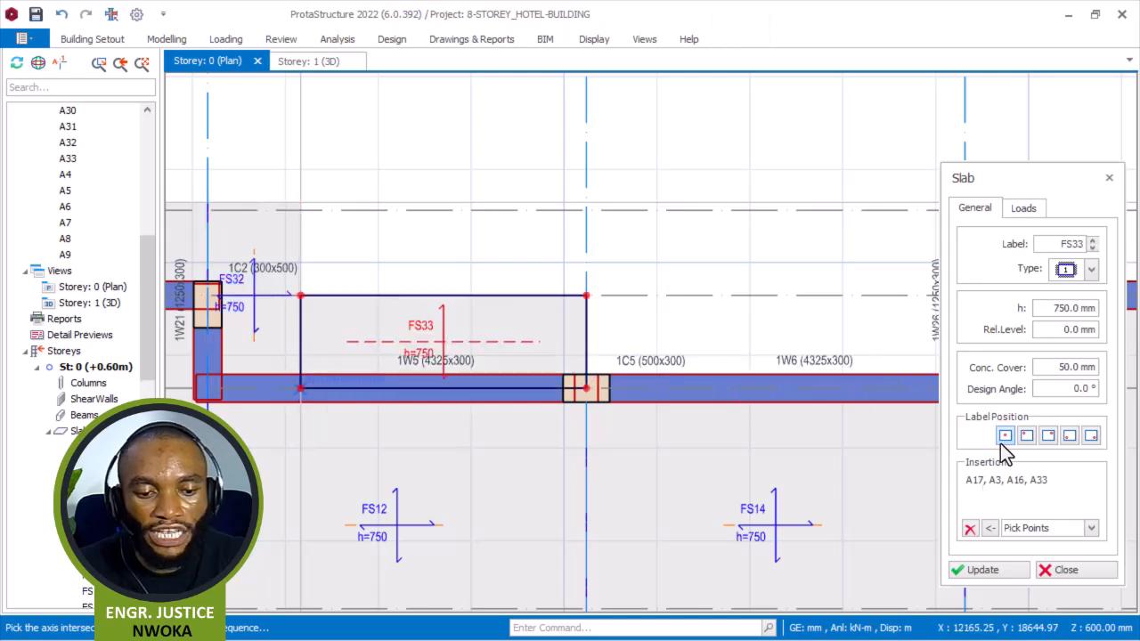
Create a 750 mm edge slab outside wall 1W6 through intersections A17, A26, A16 and A3, then close the slab dialog.
{"action": "scroll", "coordinate": [239, 183], "scroll_direction": "down", "scroll_amount": 3}
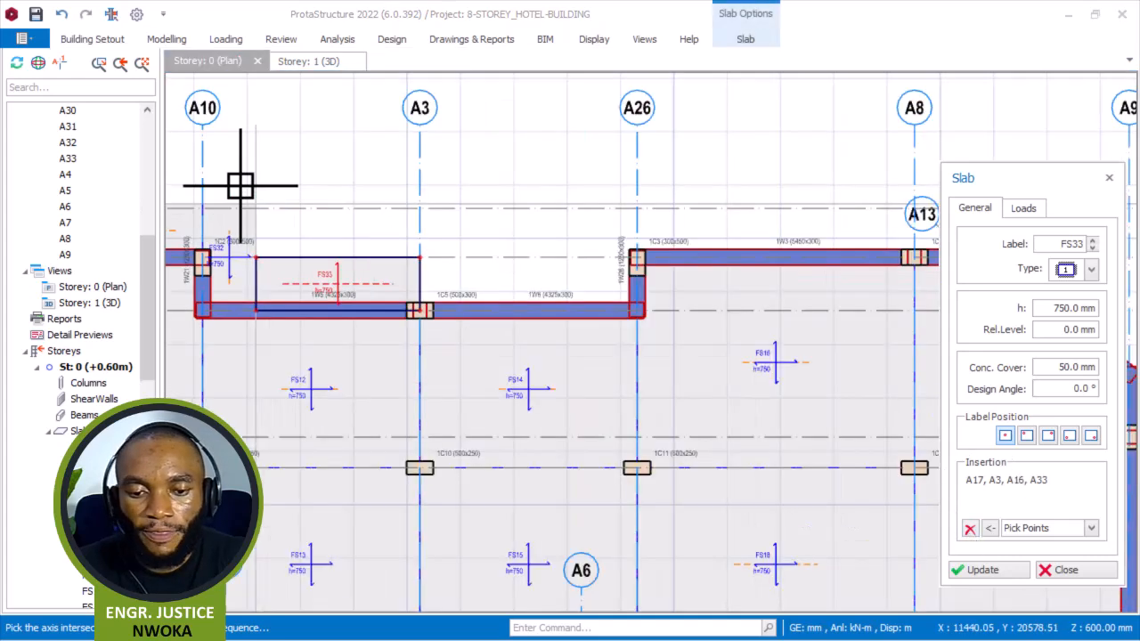
{"action": "scroll", "coordinate": [396, 252], "scroll_direction": "up", "scroll_amount": 3}
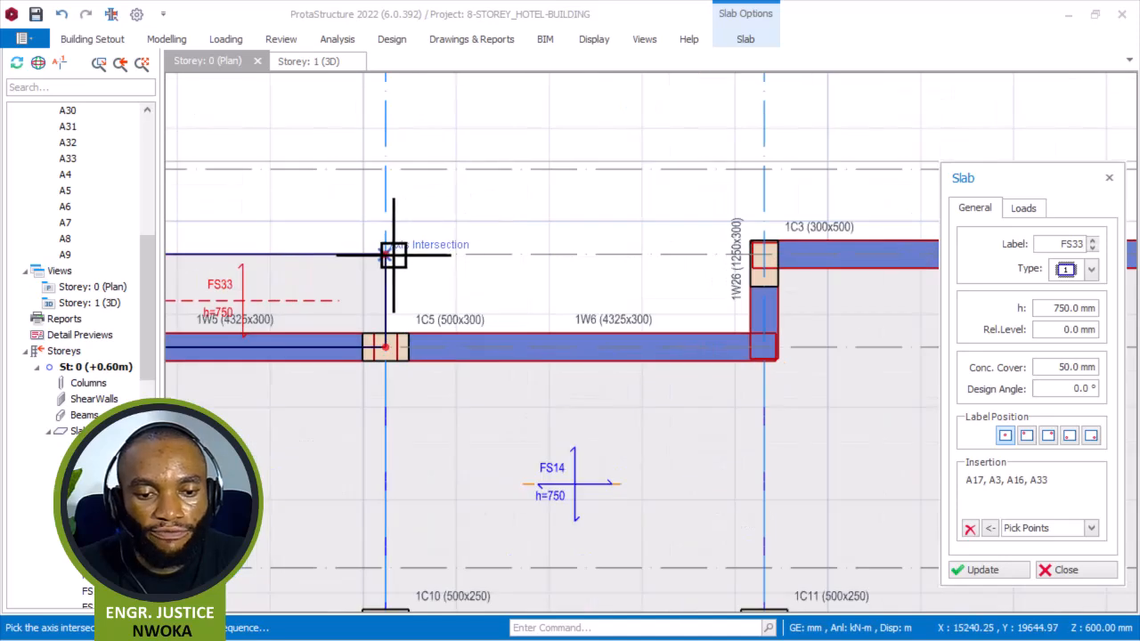
{"action": "left_click", "coordinate": [393, 257]}
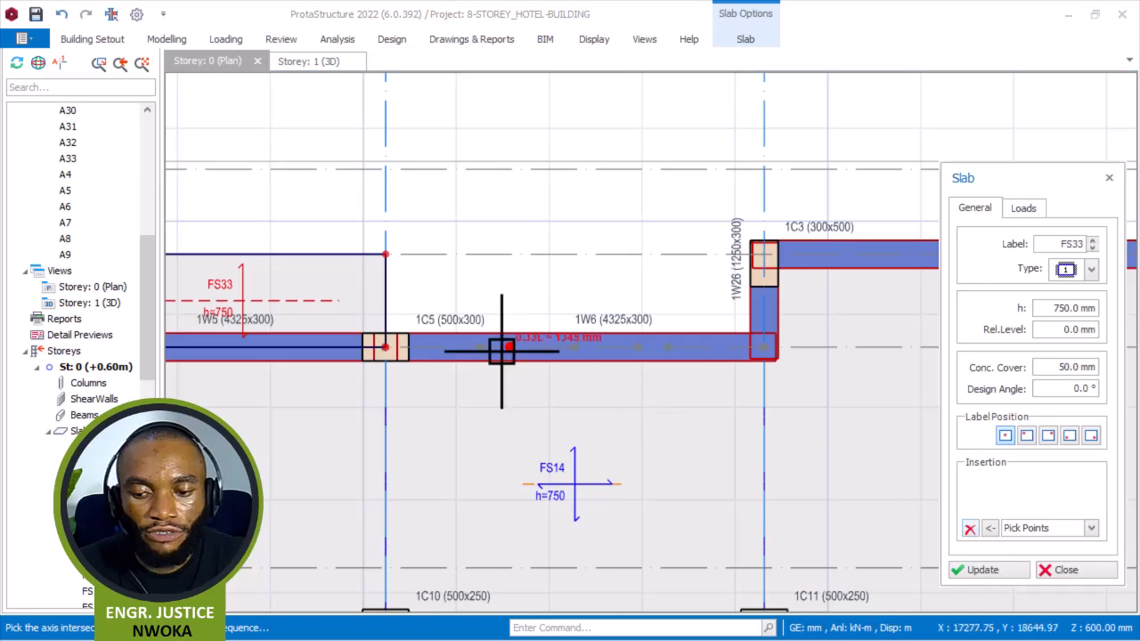
{"action": "scroll", "coordinate": [415, 275], "scroll_direction": "up", "scroll_amount": 2}
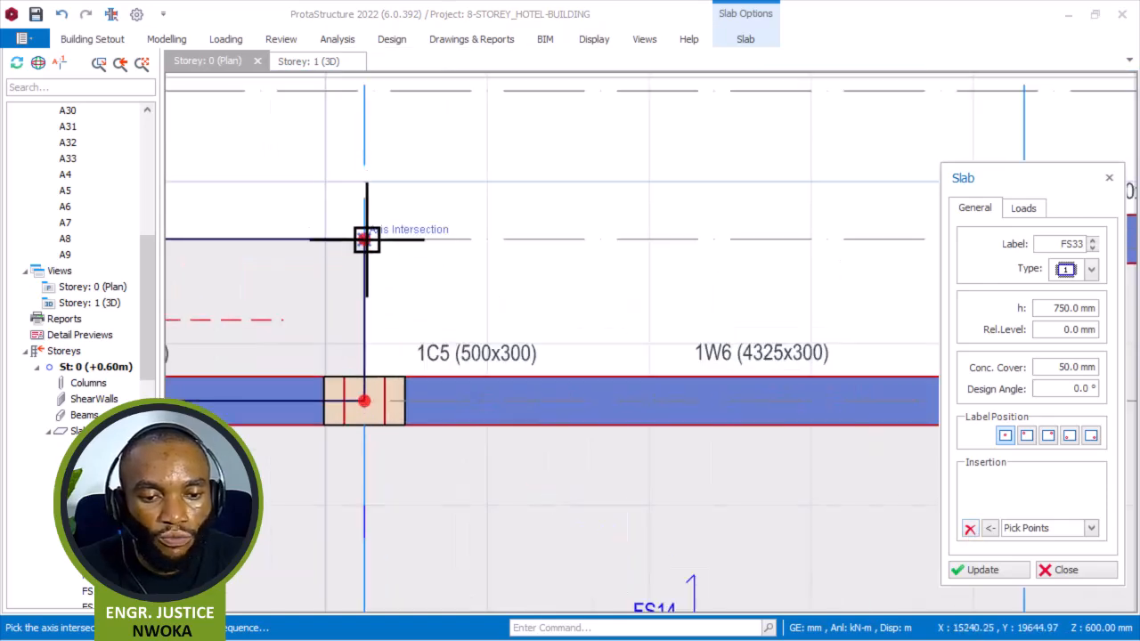
{"action": "scroll", "coordinate": [839, 254], "scroll_direction": "down", "scroll_amount": 4}
{"action": "scroll", "coordinate": [615, 248], "scroll_direction": "up", "scroll_amount": 4}
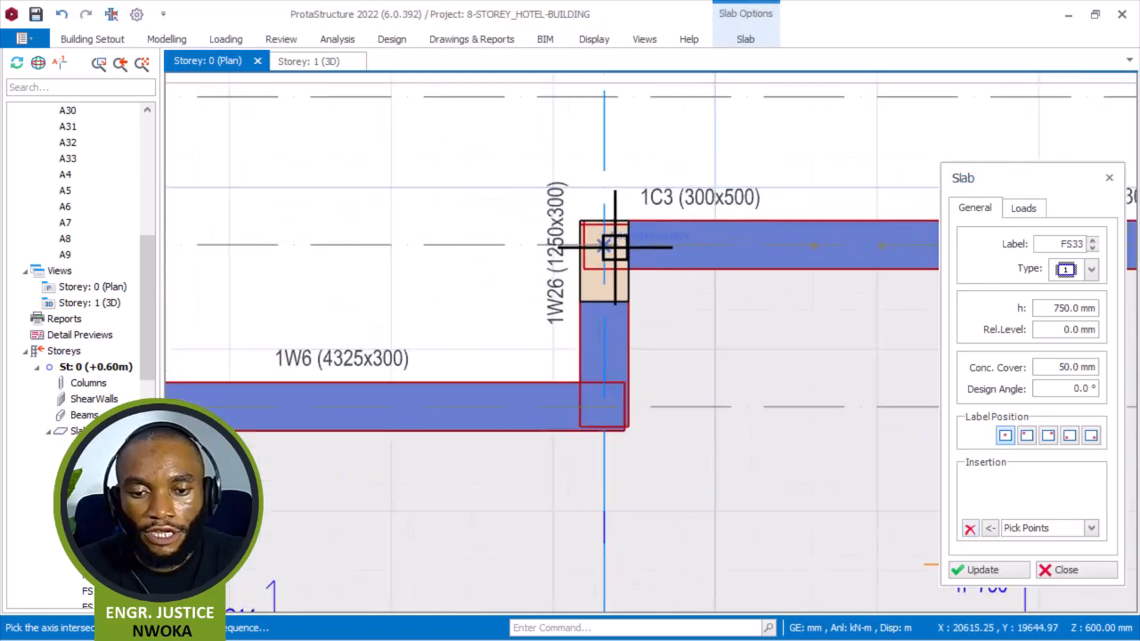
{"action": "left_click", "coordinate": [601, 409]}
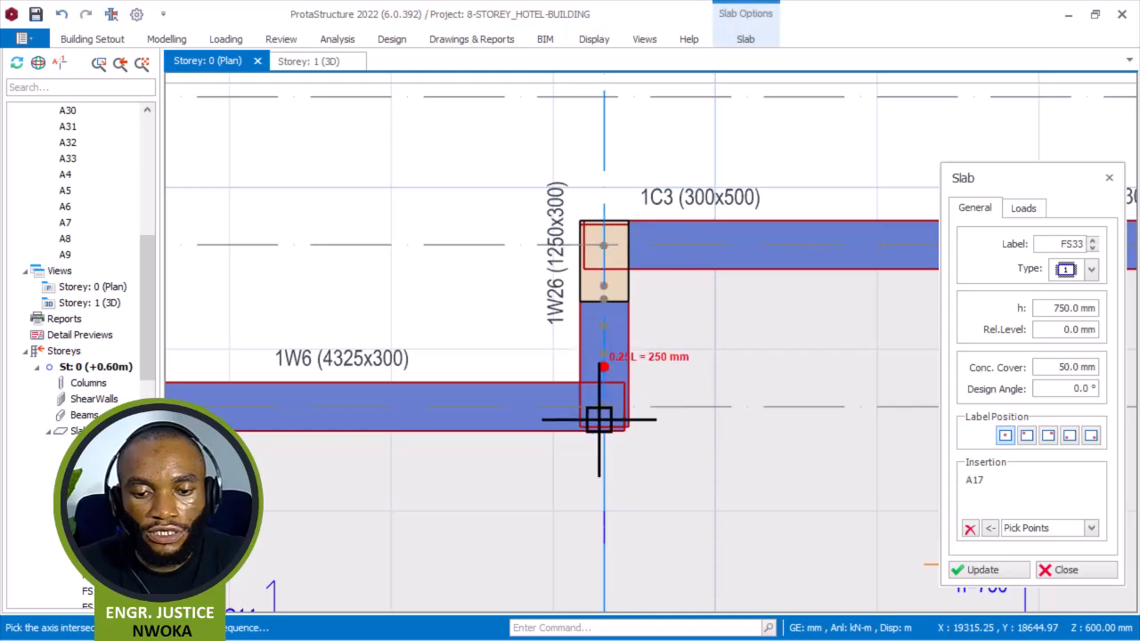
{"action": "scroll", "coordinate": [472, 405], "scroll_direction": "down", "scroll_amount": 2}
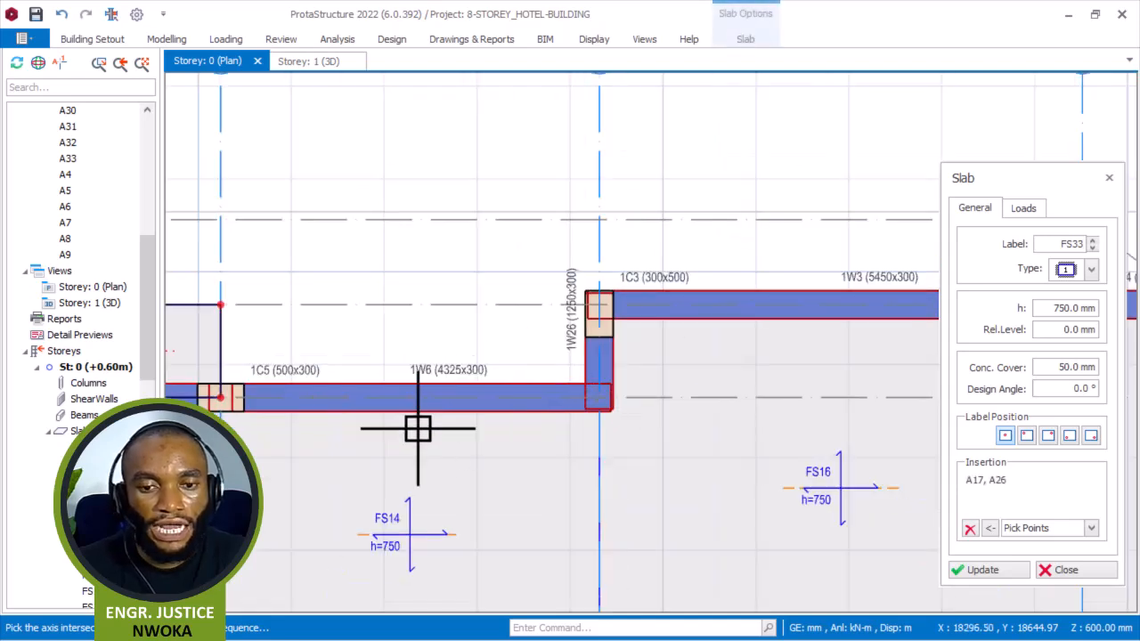
{"action": "scroll", "coordinate": [222, 400], "scroll_direction": "up", "scroll_amount": 3}
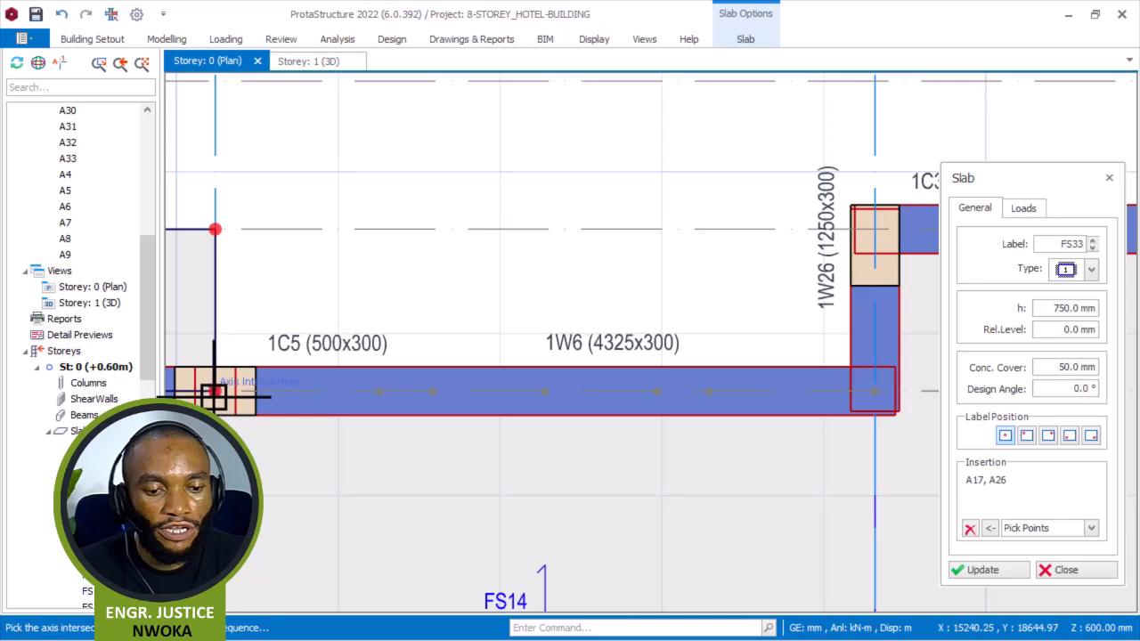
{"action": "left_click", "coordinate": [214, 390]}
{"action": "scroll", "coordinate": [394, 358], "scroll_direction": "down", "scroll_amount": 2}
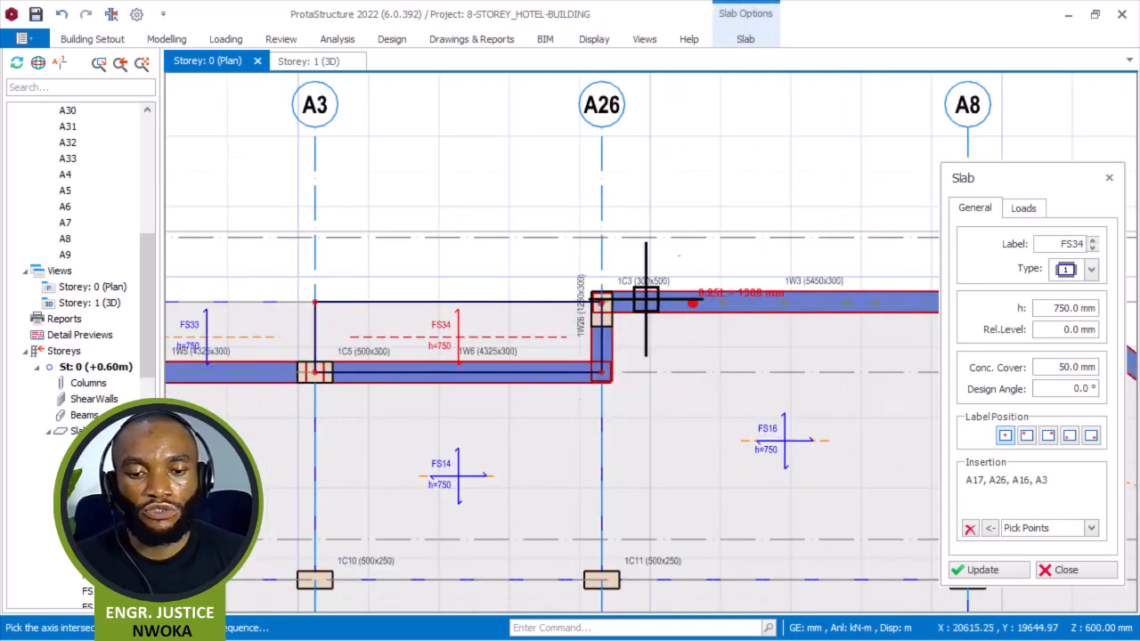
{"action": "left_click", "coordinate": [1066, 571]}
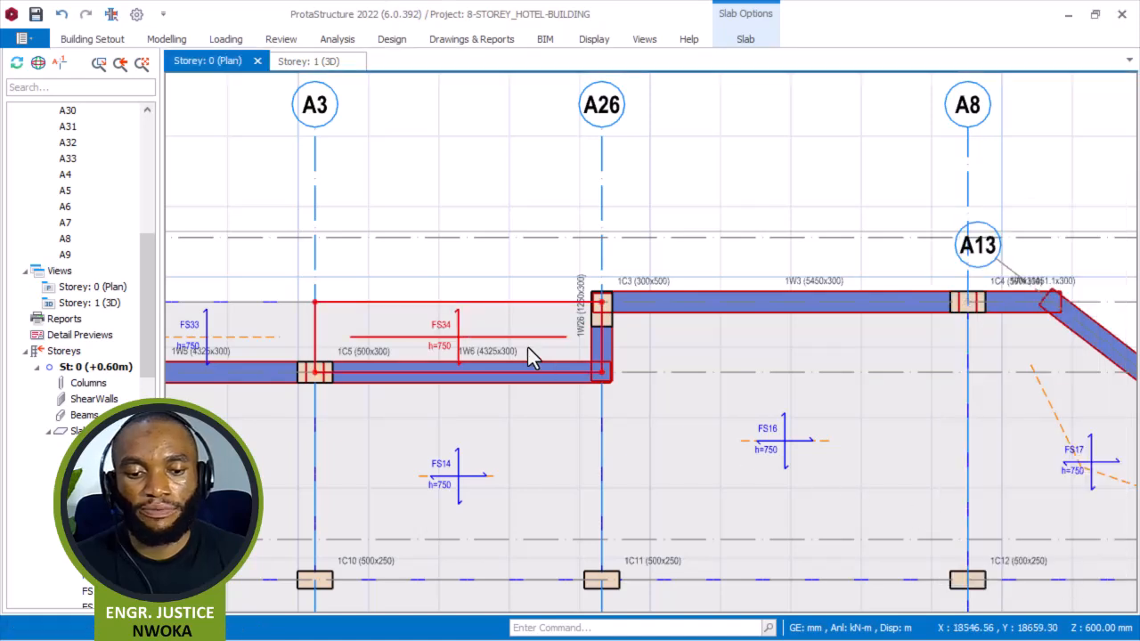
Delete the edge slab just created outside wall 1W6.
{"action": "key", "text": "Escape"}
{"action": "right_click", "coordinate": [447, 314]}
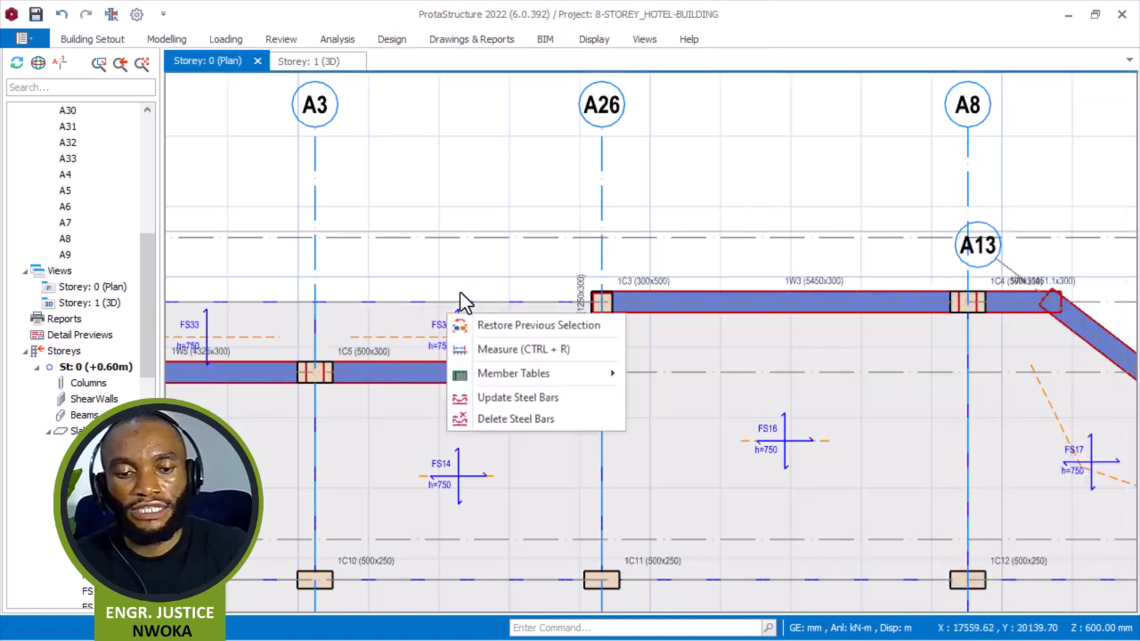
{"action": "left_click", "coordinate": [433, 312]}
{"action": "left_click", "coordinate": [435, 327]}
{"action": "right_click", "coordinate": [437, 300]}
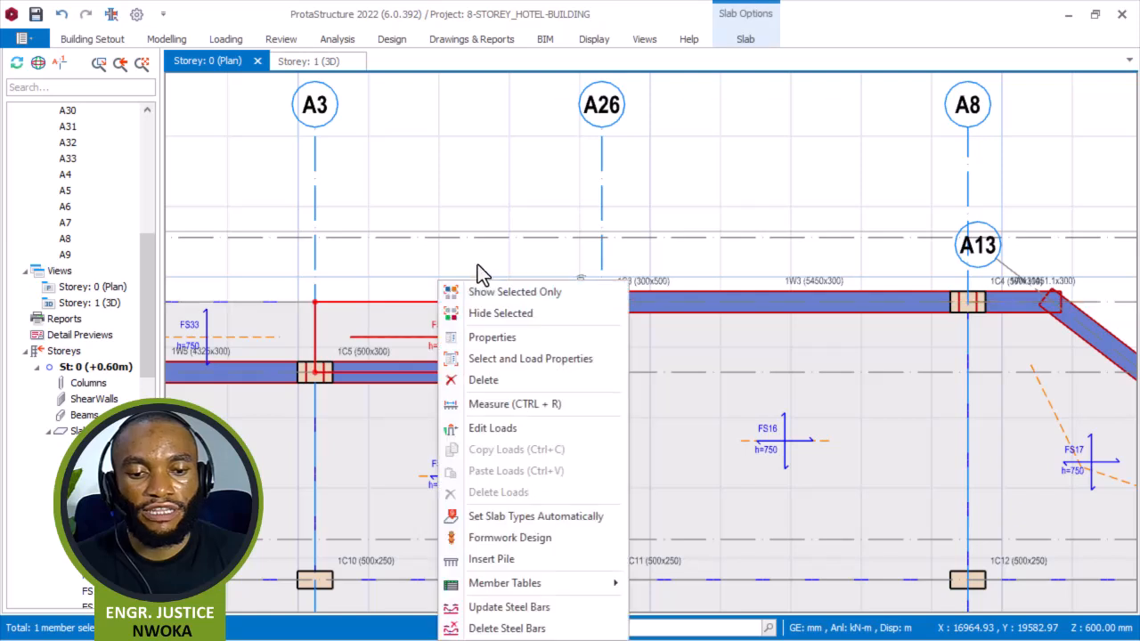
{"action": "left_click", "coordinate": [477, 378]}
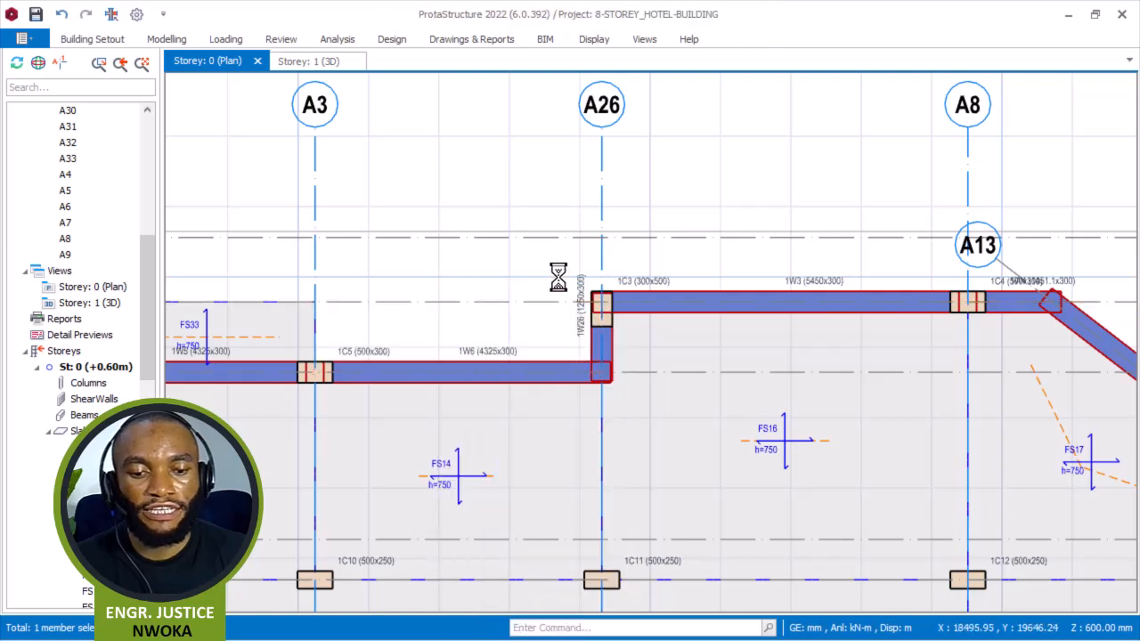
Start offsetting axis A26 toward wall 1W6.
{"action": "left_click", "coordinate": [599, 205]}
{"action": "right_click", "coordinate": [573, 190]}
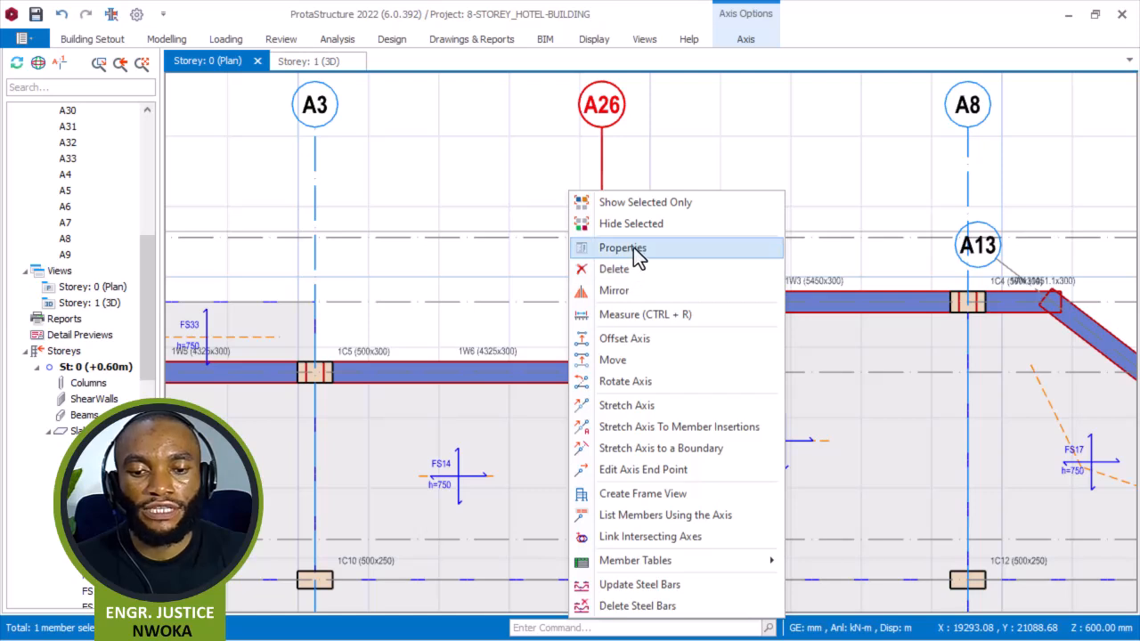
{"action": "left_click", "coordinate": [646, 369]}
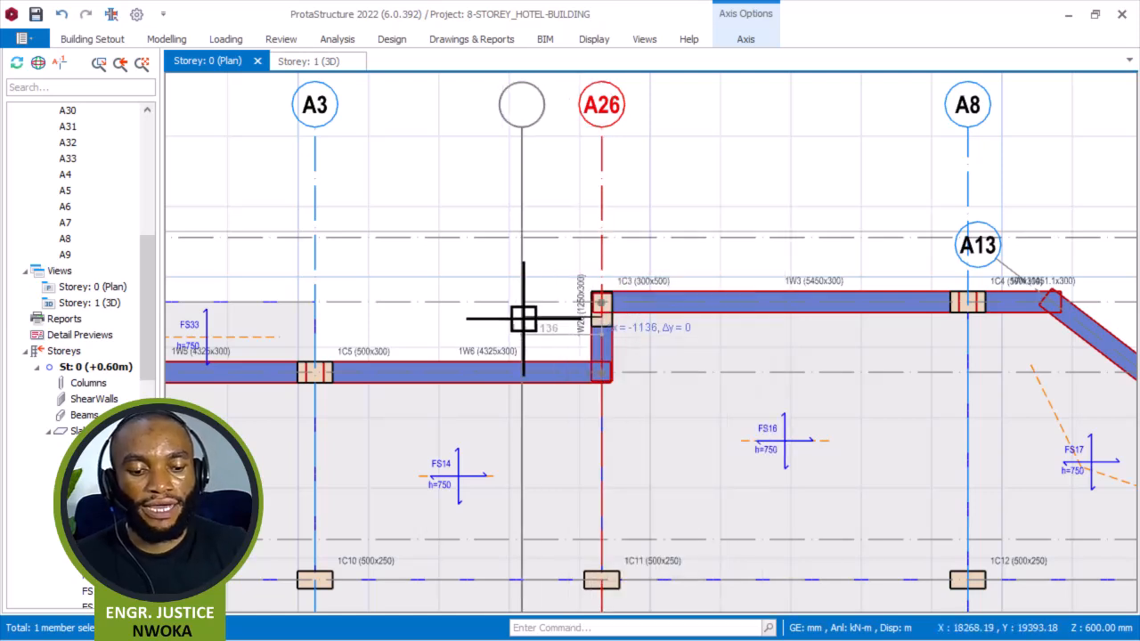
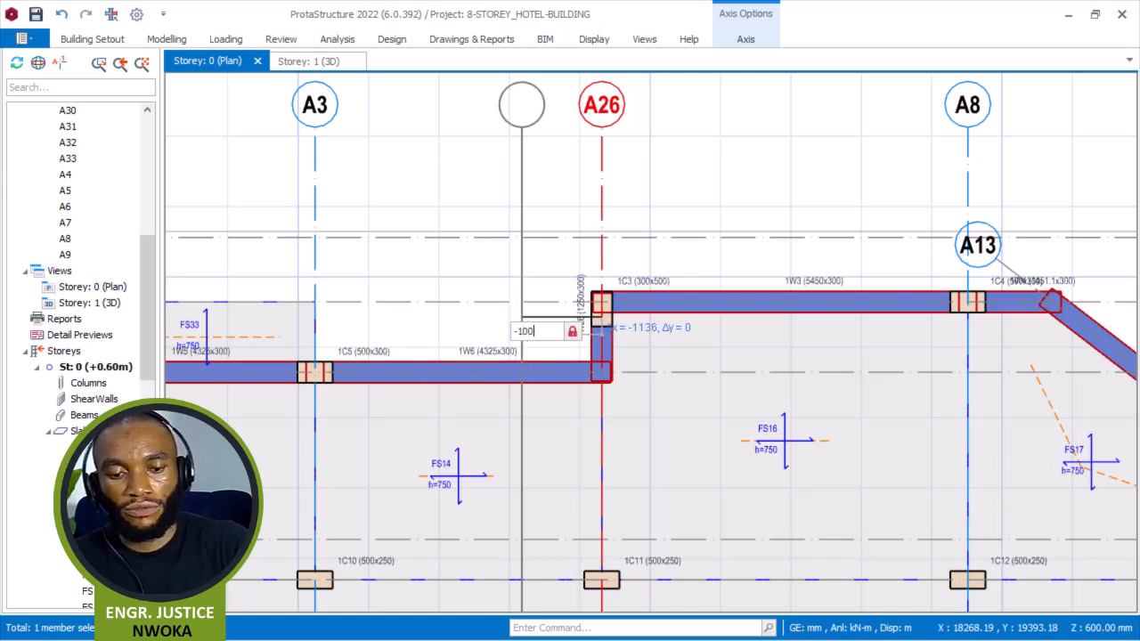
Offset axis A26 by -100 mm toward wall 1W6 and make the new axis a hidden axis.
{"action": "key", "text": "Return"}
{"action": "key", "text": "Escape"}
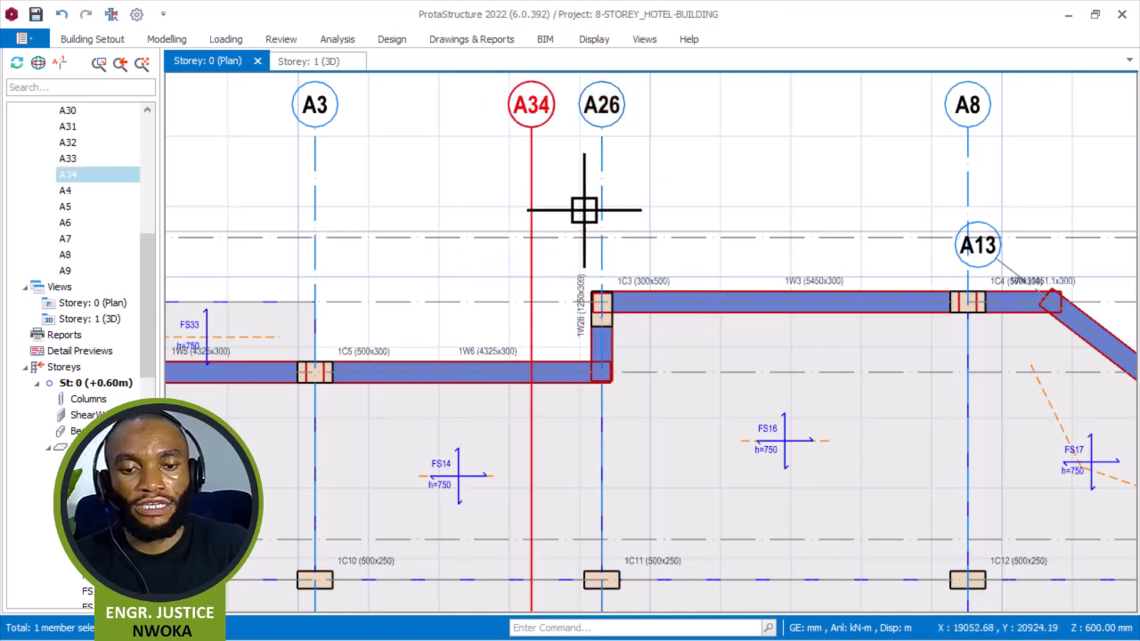
{"action": "right_click", "coordinate": [533, 133]}
{"action": "left_click", "coordinate": [599, 213]}
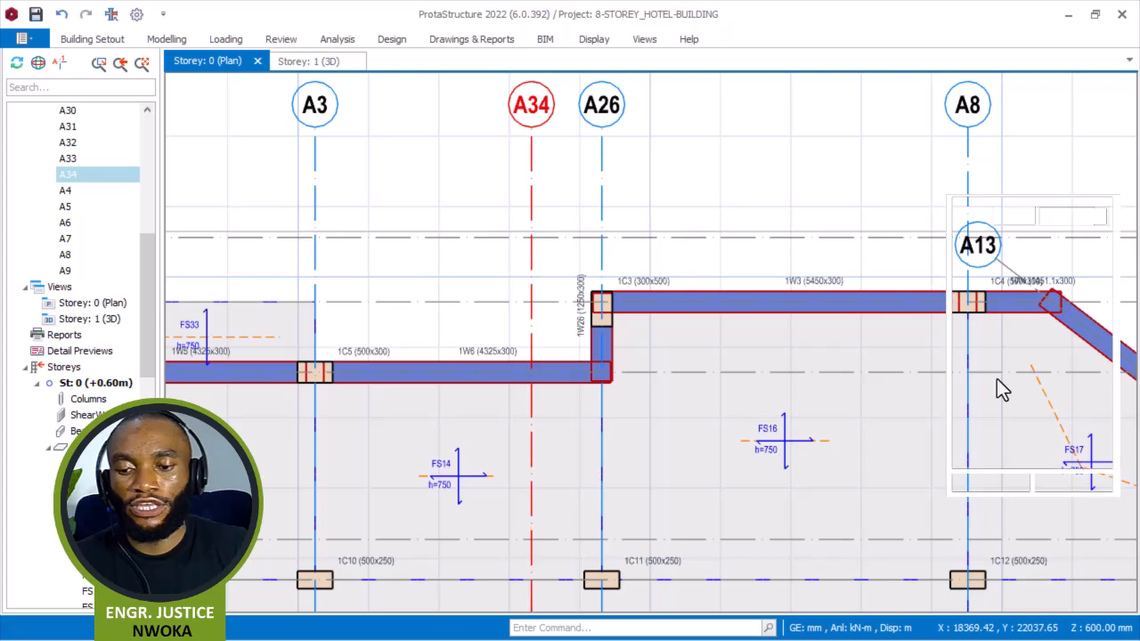
{"action": "left_click", "coordinate": [1100, 402]}
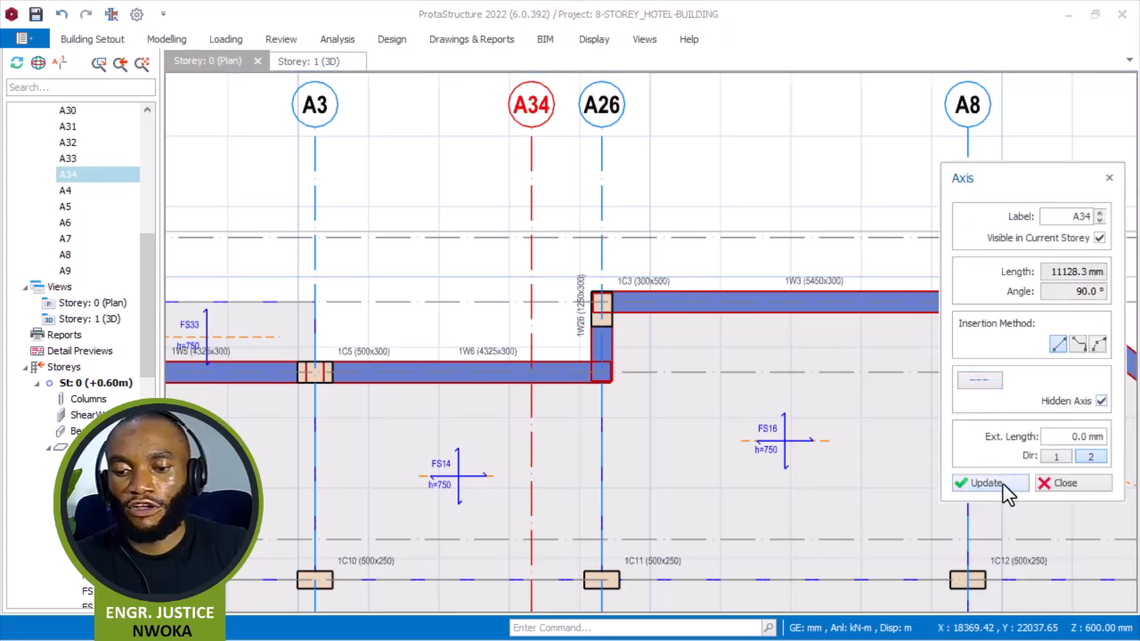
{"action": "left_click", "coordinate": [1059, 484]}
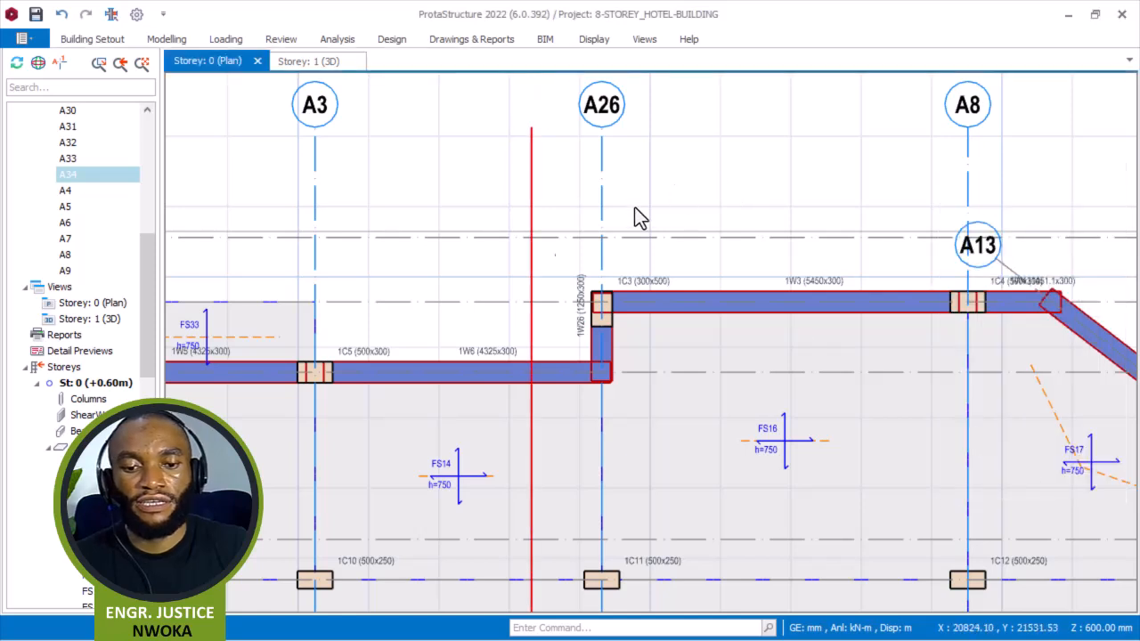
Create a 750 mm edge slab outside wall 1W26 by picking intersections A26, A16, A34 and A32.
{"action": "left_click", "coordinate": [243, 347]}
{"action": "right_click", "coordinate": [257, 265]}
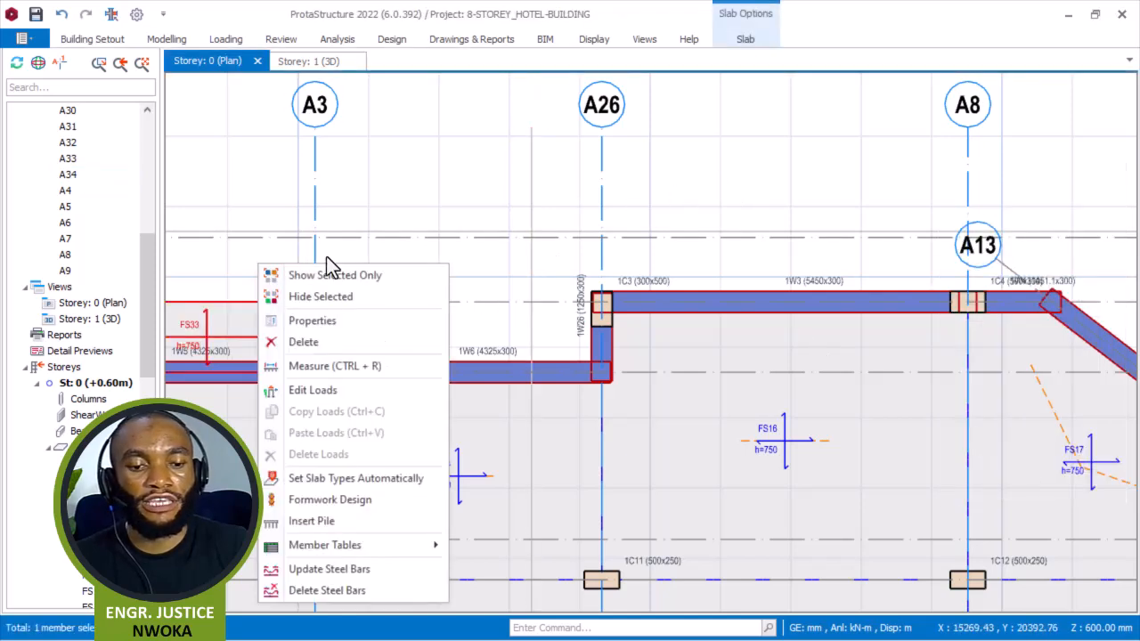
{"action": "left_click", "coordinate": [345, 319]}
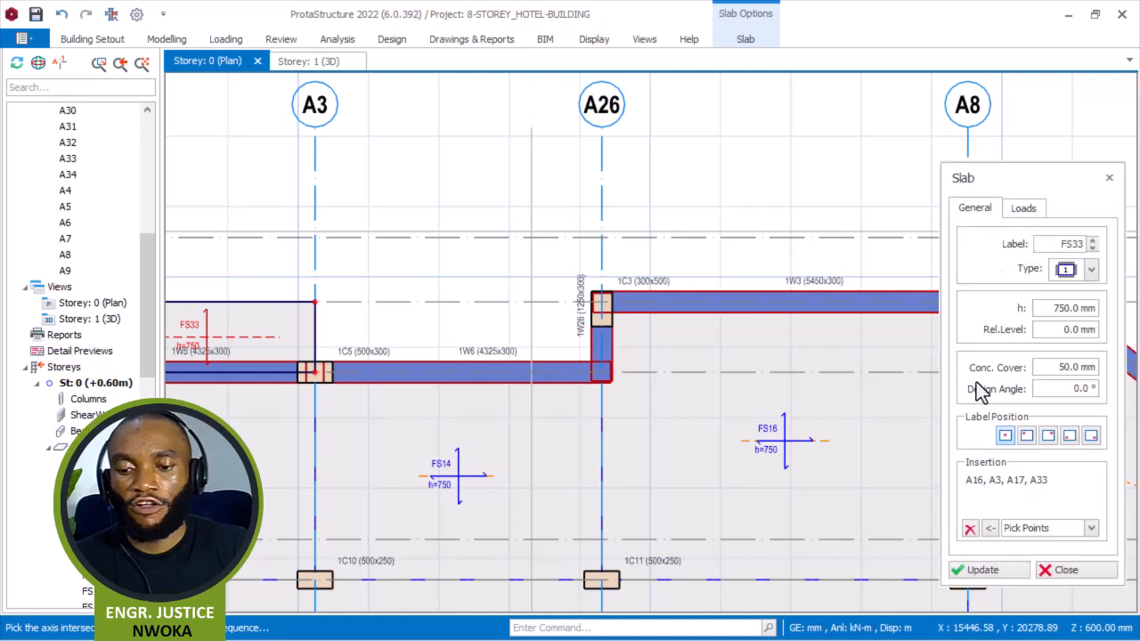
{"action": "left_click", "coordinate": [969, 529]}
{"action": "scroll", "coordinate": [527, 267], "scroll_direction": "up", "scroll_amount": 2}
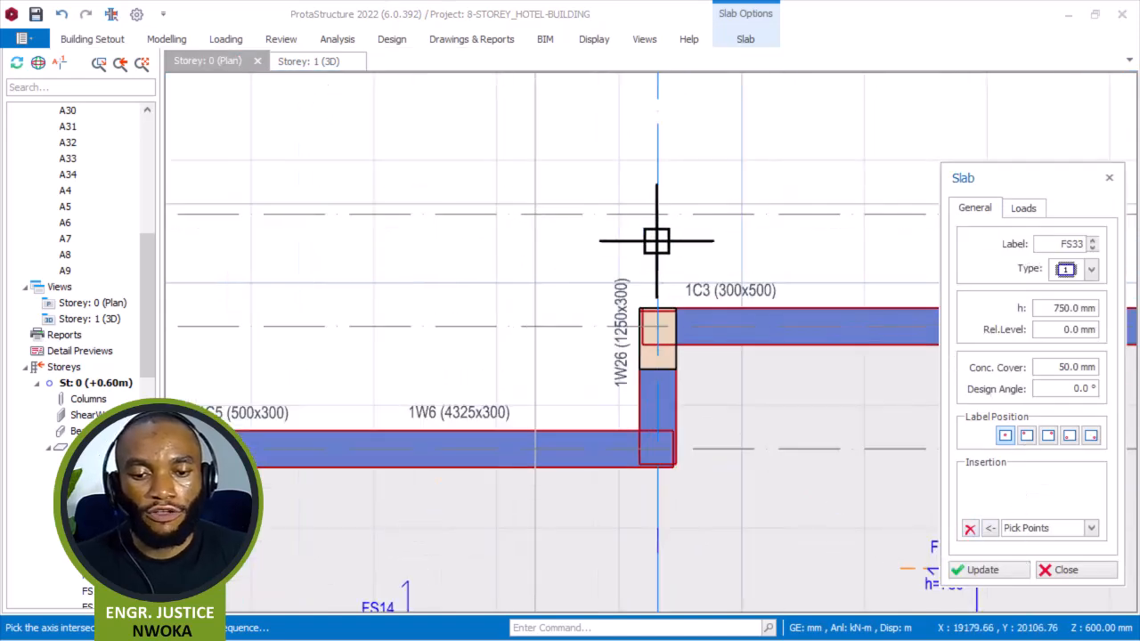
{"action": "left_click", "coordinate": [662, 452]}
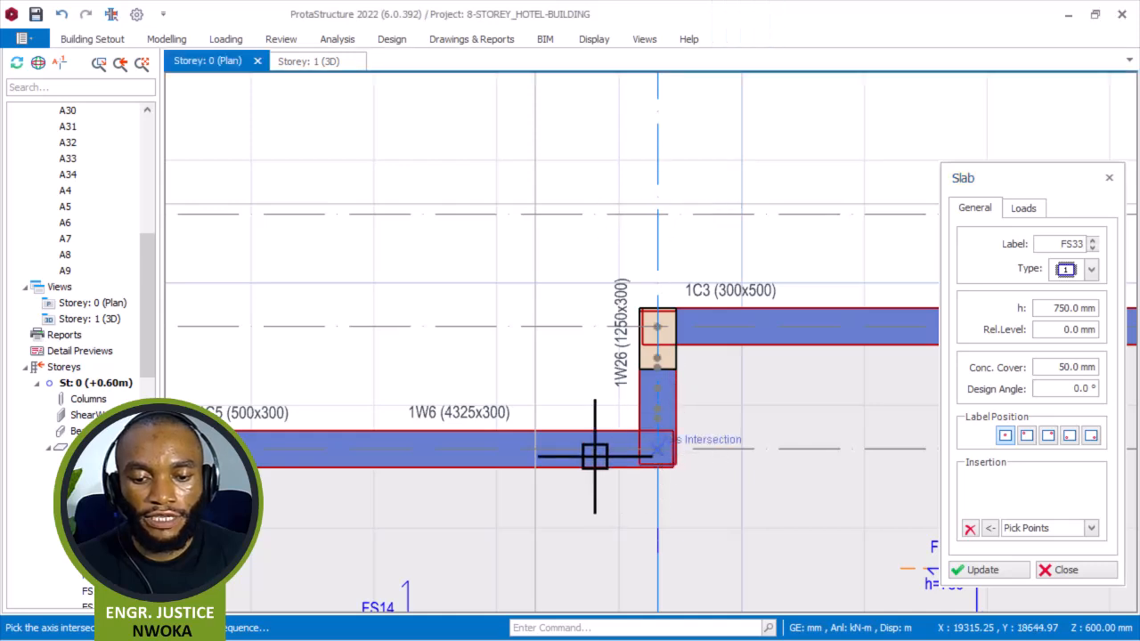
{"action": "left_click", "coordinate": [534, 450]}
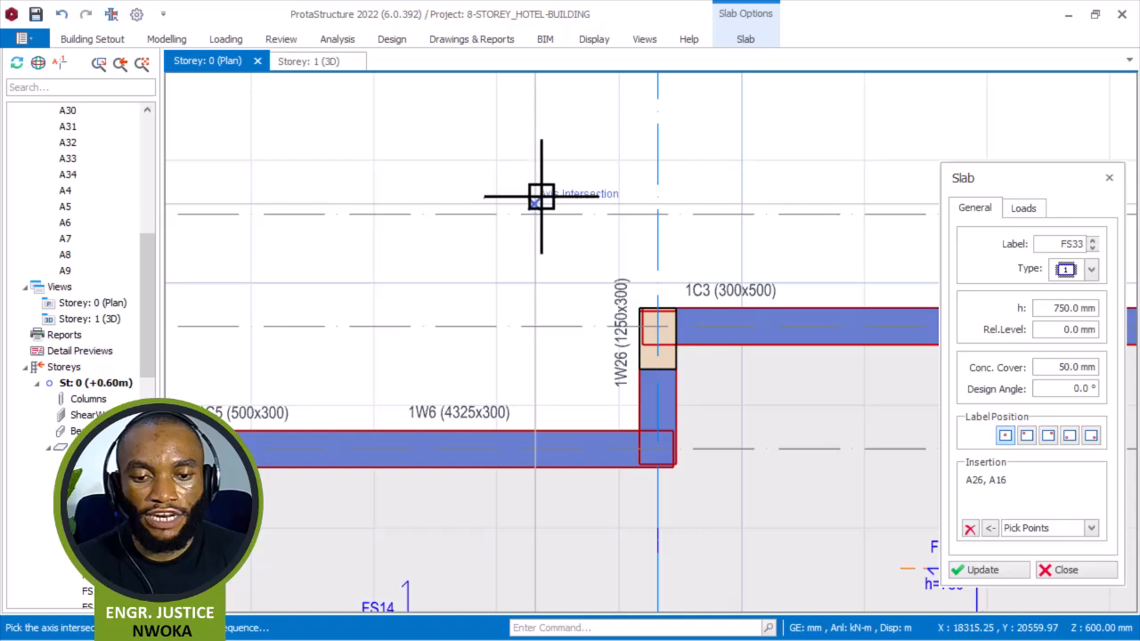
{"action": "left_click", "coordinate": [534, 204]}
{"action": "left_click", "coordinate": [657, 203]}
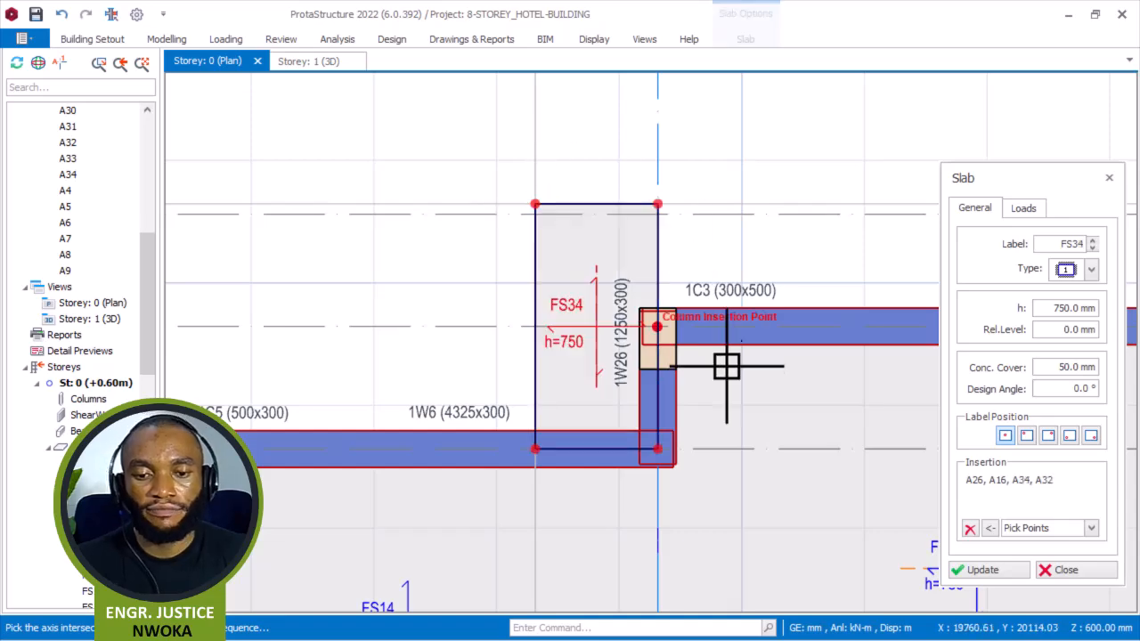
Create a 750 mm edge slab outside wall 1W6 through intersections A17, A34, A16 and A3, then close the slab dialog.
{"action": "left_click", "coordinate": [970, 529]}
{"action": "scroll", "coordinate": [686, 275], "scroll_direction": "down", "scroll_amount": 3}
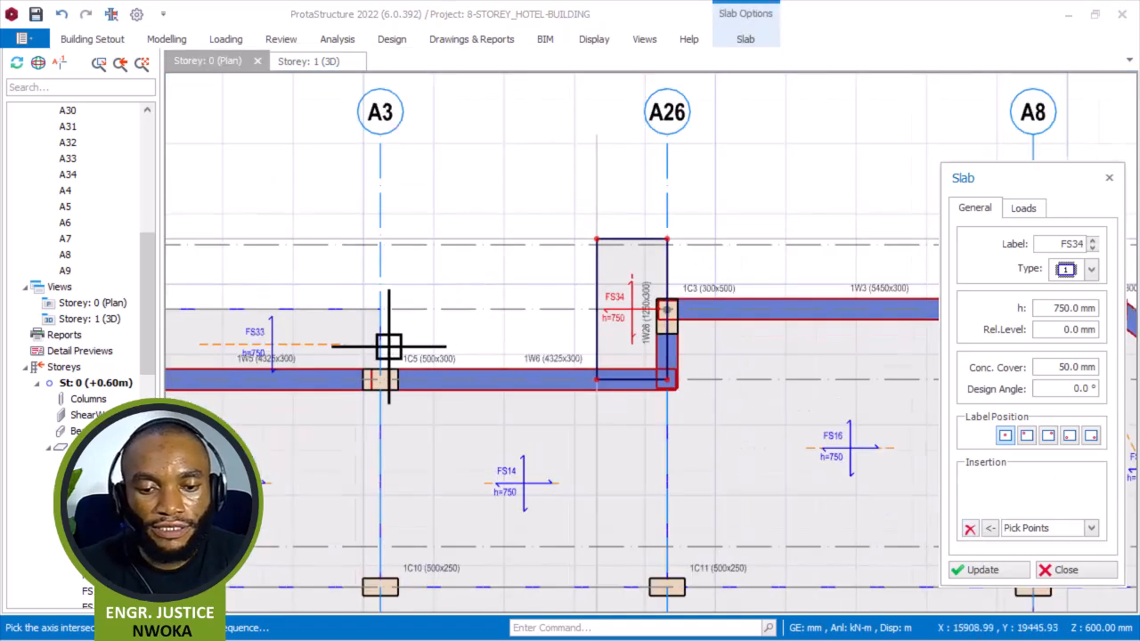
{"action": "scroll", "coordinate": [402, 335], "scroll_direction": "up", "scroll_amount": 3}
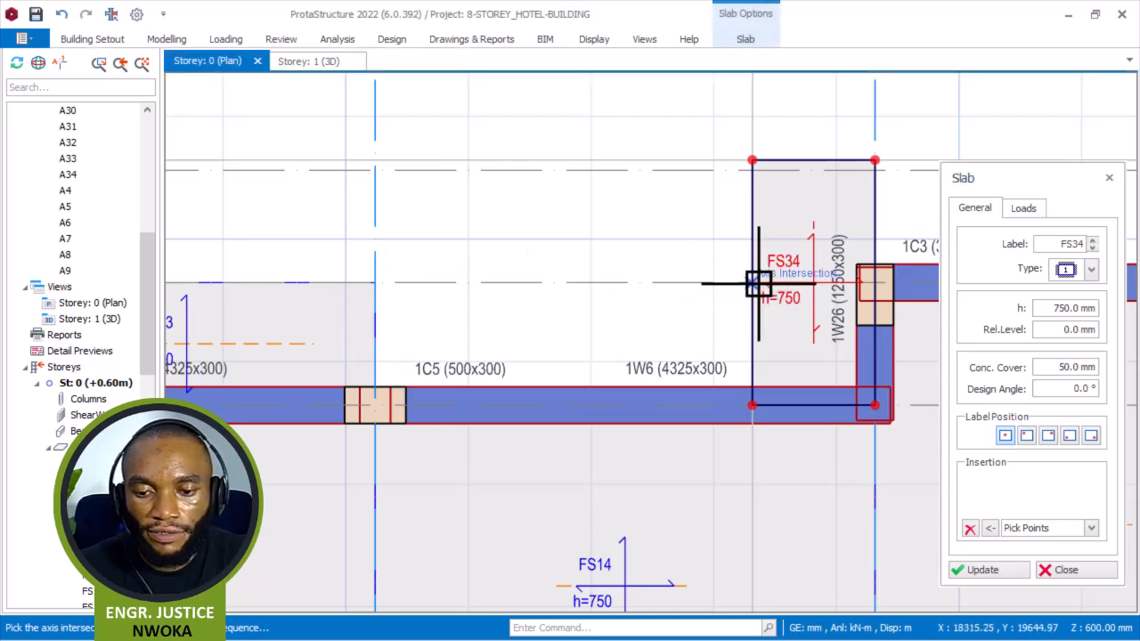
{"action": "left_click", "coordinate": [753, 412]}
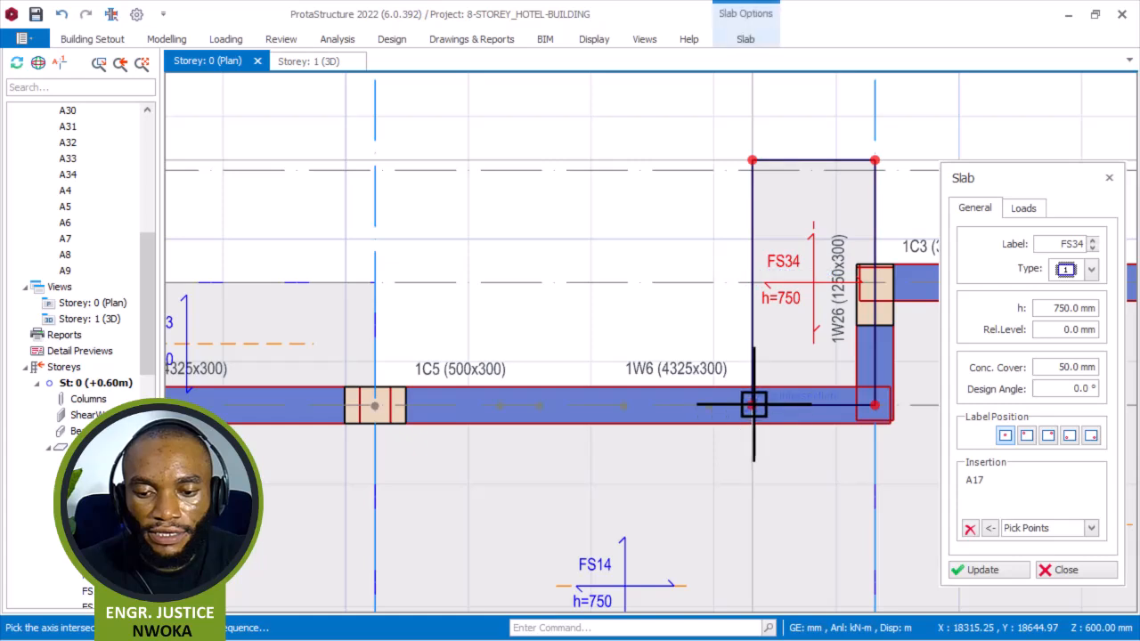
{"action": "left_click", "coordinate": [383, 412]}
{"action": "left_click", "coordinate": [383, 411]}
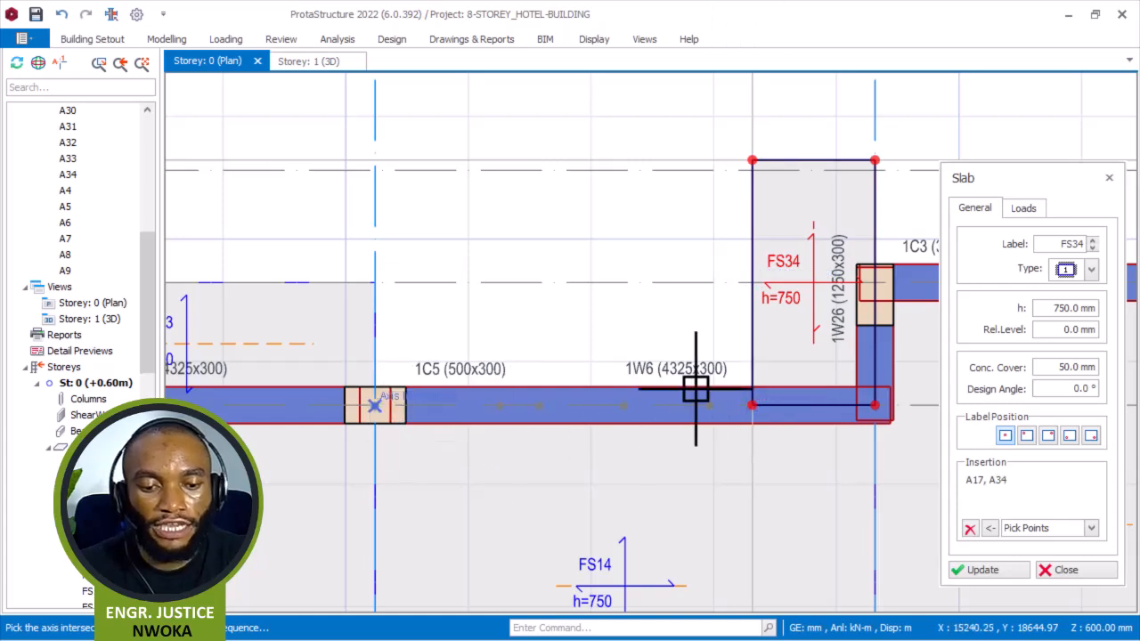
{"action": "left_click", "coordinate": [1064, 571]}
Create a 750 mm edge slab outside wall 1W3 by picking intersections A32, A8, A17 and A26.
{"action": "scroll", "coordinate": [419, 330], "scroll_direction": "down", "scroll_amount": 4}
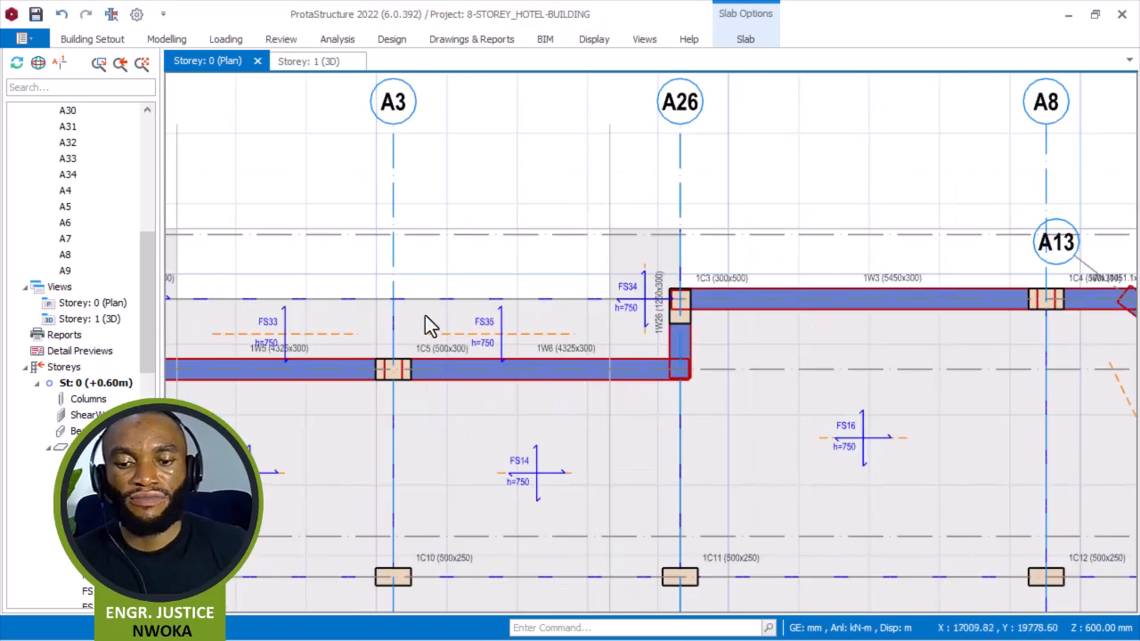
{"action": "middle_click_drag", "start_coordinate": [707, 267], "coordinate": [674, 249]}
{"action": "scroll", "coordinate": [695, 252], "scroll_direction": "up", "scroll_amount": 4}
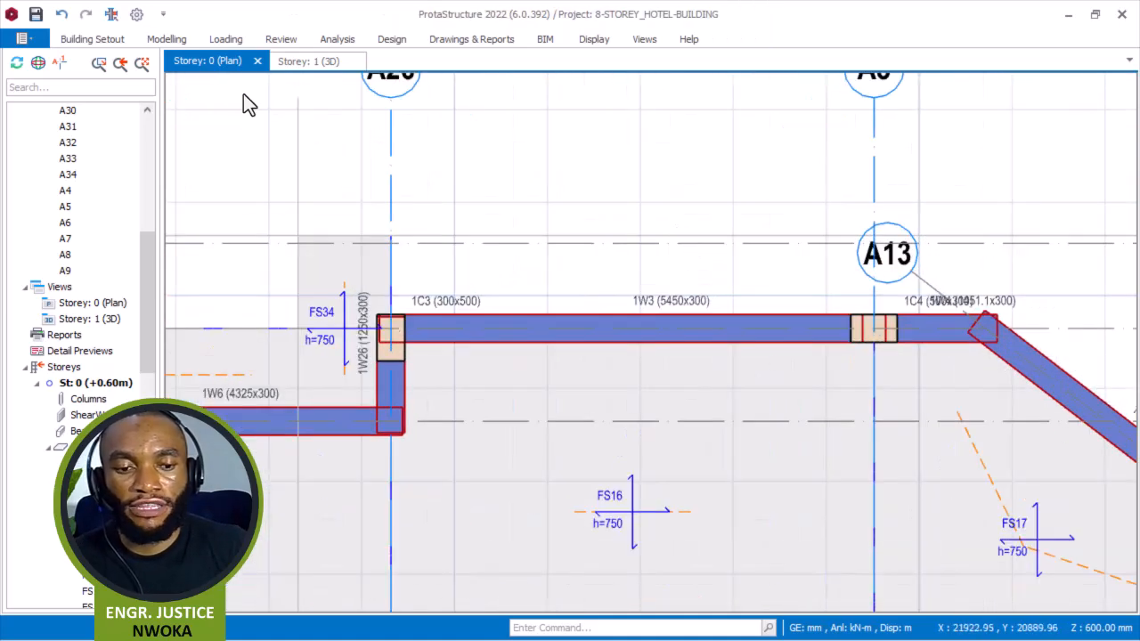
{"action": "left_click", "coordinate": [344, 292]}
{"action": "right_click", "coordinate": [498, 161]}
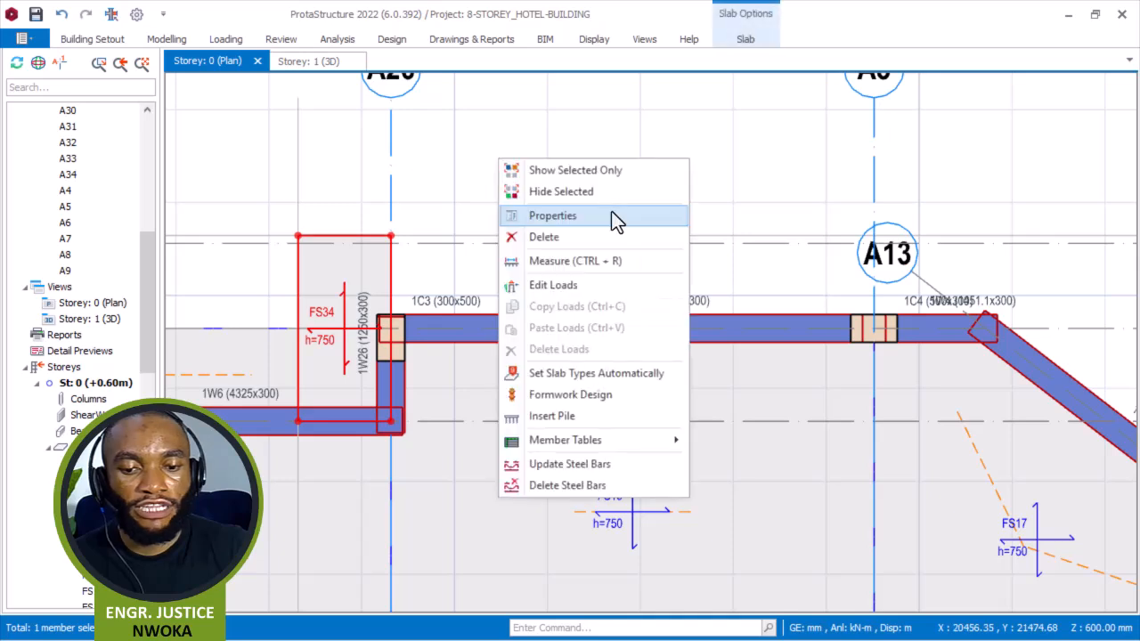
{"action": "left_click", "coordinate": [591, 215]}
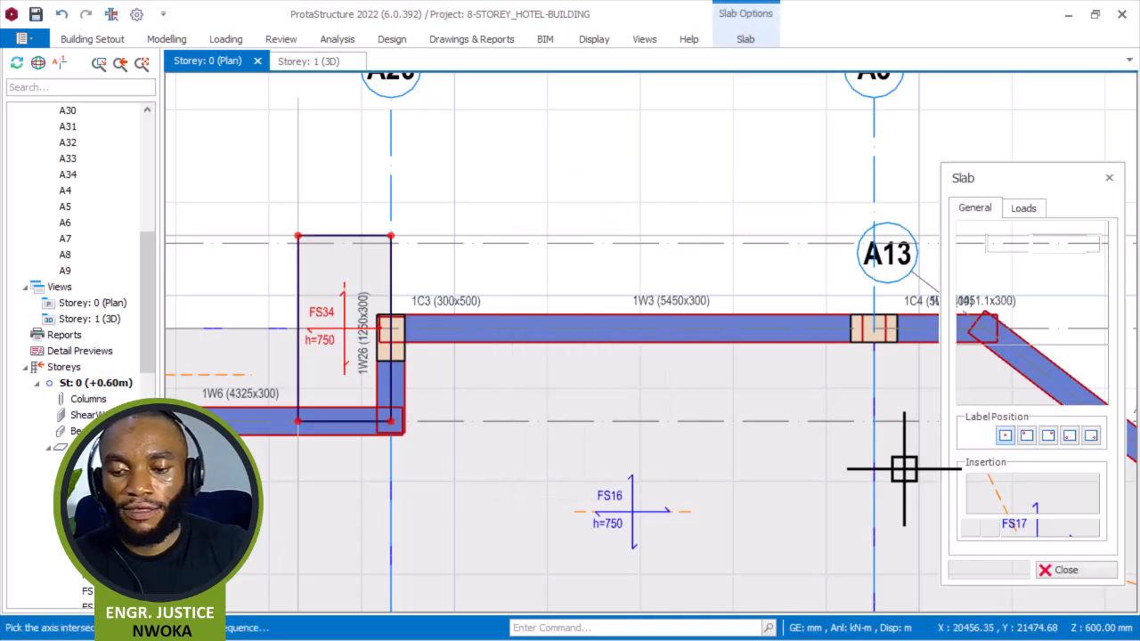
{"action": "left_click", "coordinate": [970, 528]}
{"action": "scroll", "coordinate": [348, 314], "scroll_direction": "up", "scroll_amount": 3}
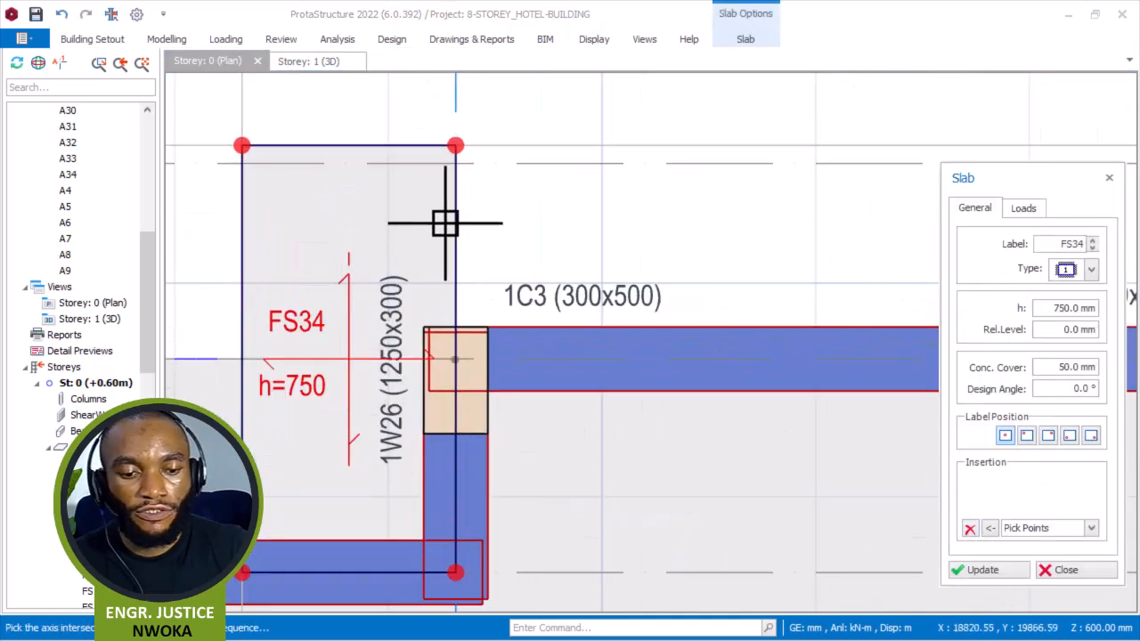
{"action": "scroll", "coordinate": [636, 211], "scroll_direction": "down", "scroll_amount": 3}
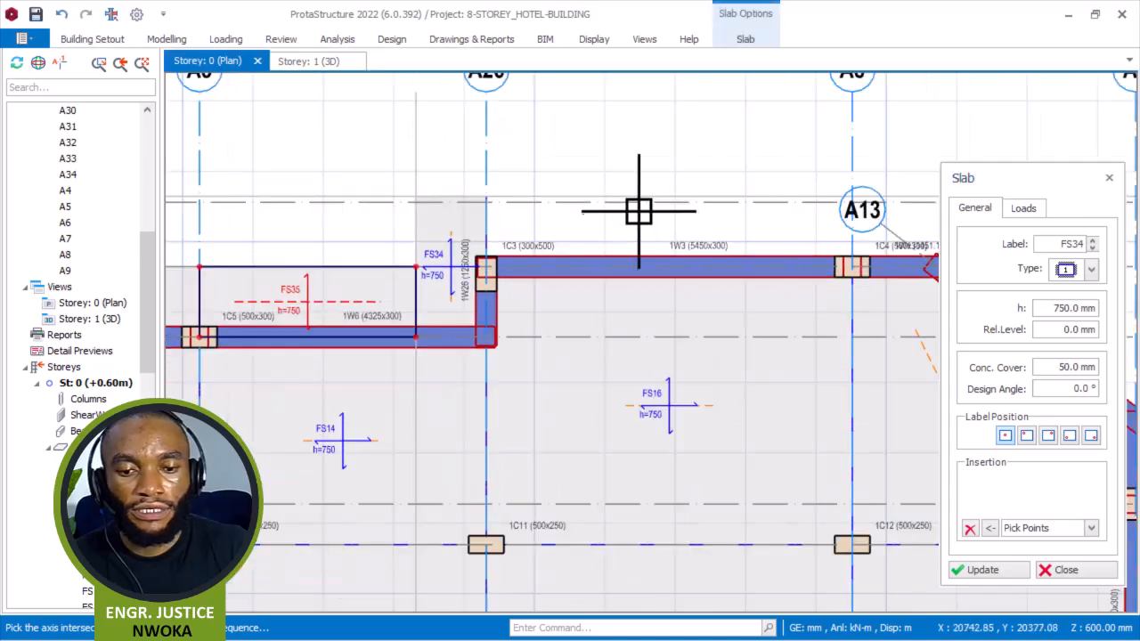
{"action": "scroll", "coordinate": [822, 187], "scroll_direction": "up", "scroll_amount": 3}
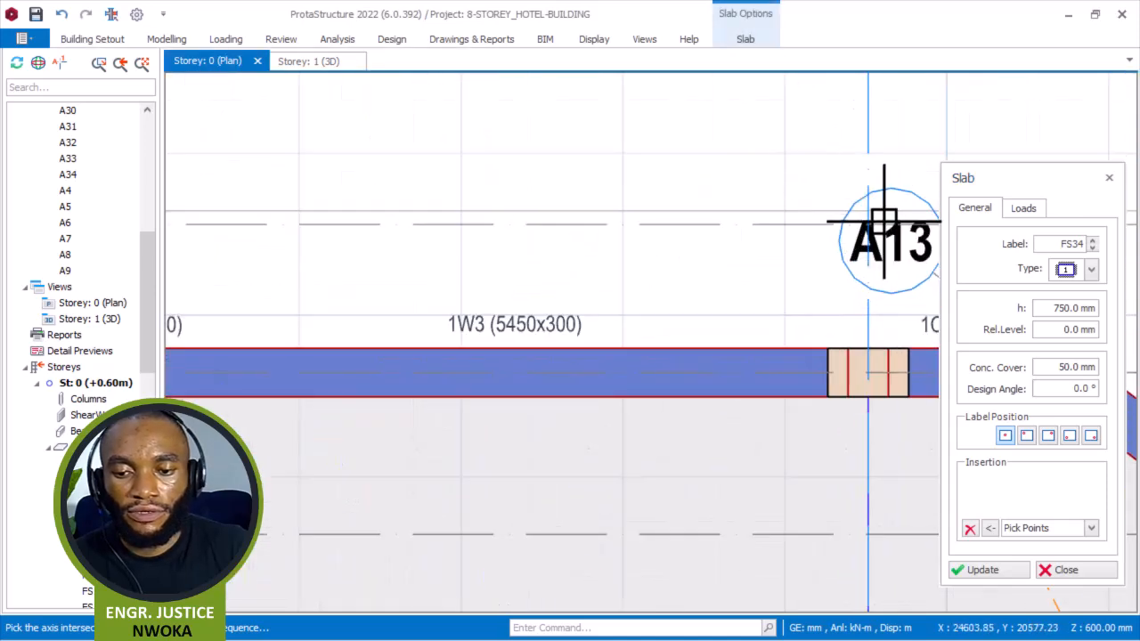
{"action": "left_click", "coordinate": [877, 372]}
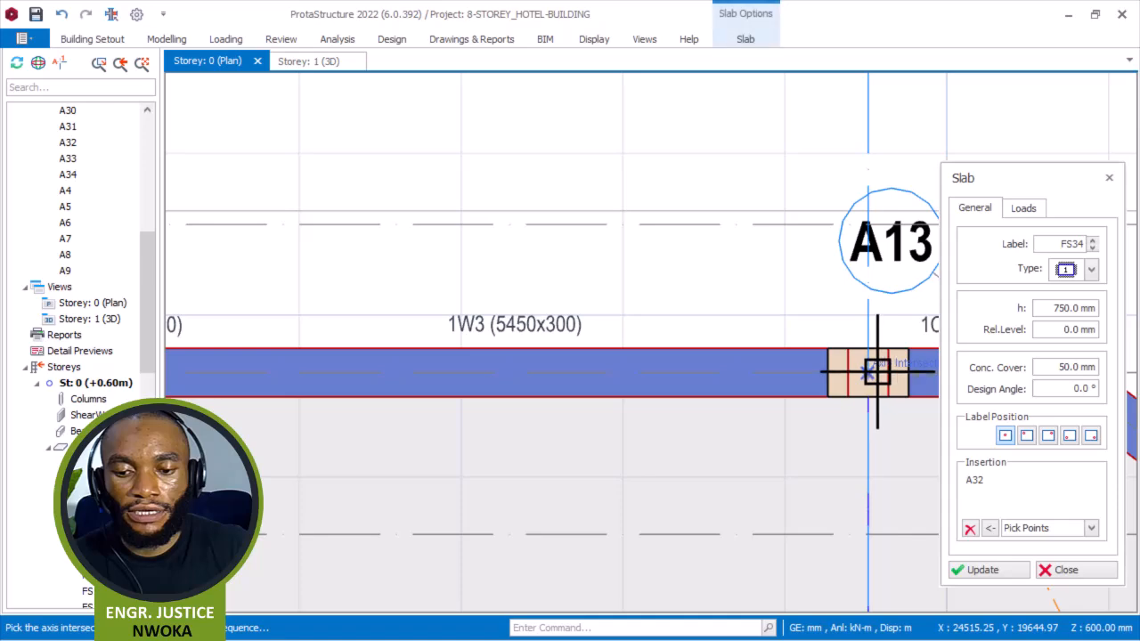
{"action": "scroll", "coordinate": [596, 275], "scroll_direction": "down", "scroll_amount": 3}
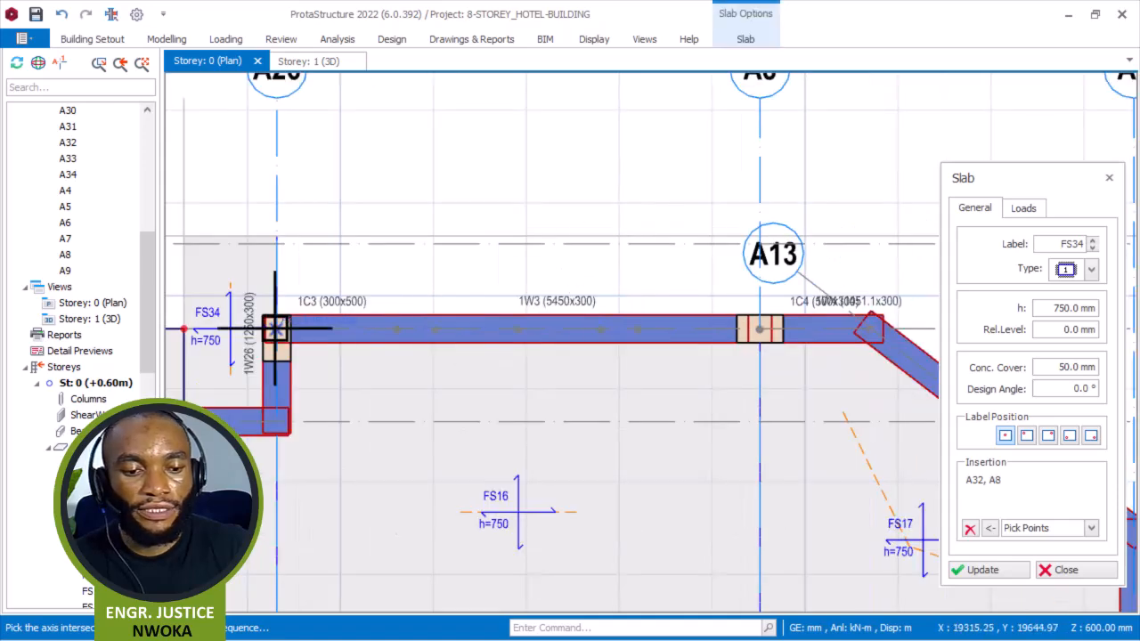
{"action": "left_click", "coordinate": [224, 247]}
{"action": "scroll", "coordinate": [544, 308], "scroll_direction": "down", "scroll_amount": 3}
{"action": "scroll", "coordinate": [684, 301], "scroll_direction": "up", "scroll_amount": 3}
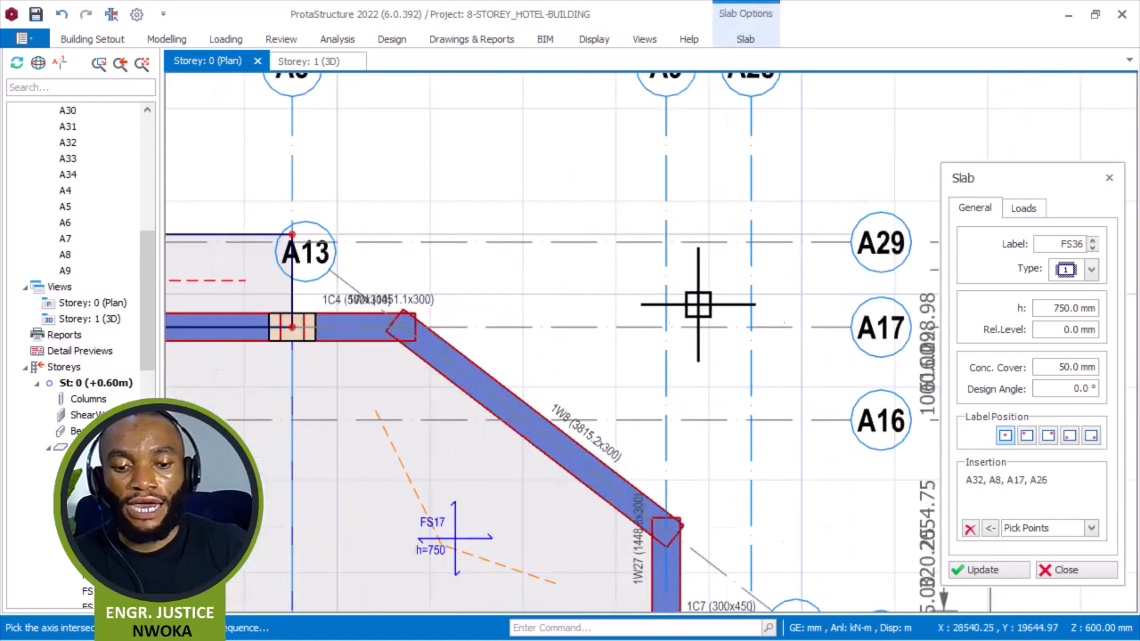
{"action": "left_click", "coordinate": [970, 529]}
Offset the diagonal axis A13 by 1000 mm outward beyond wall 1W8.
{"action": "scroll", "coordinate": [371, 285], "scroll_direction": "up", "scroll_amount": 3}
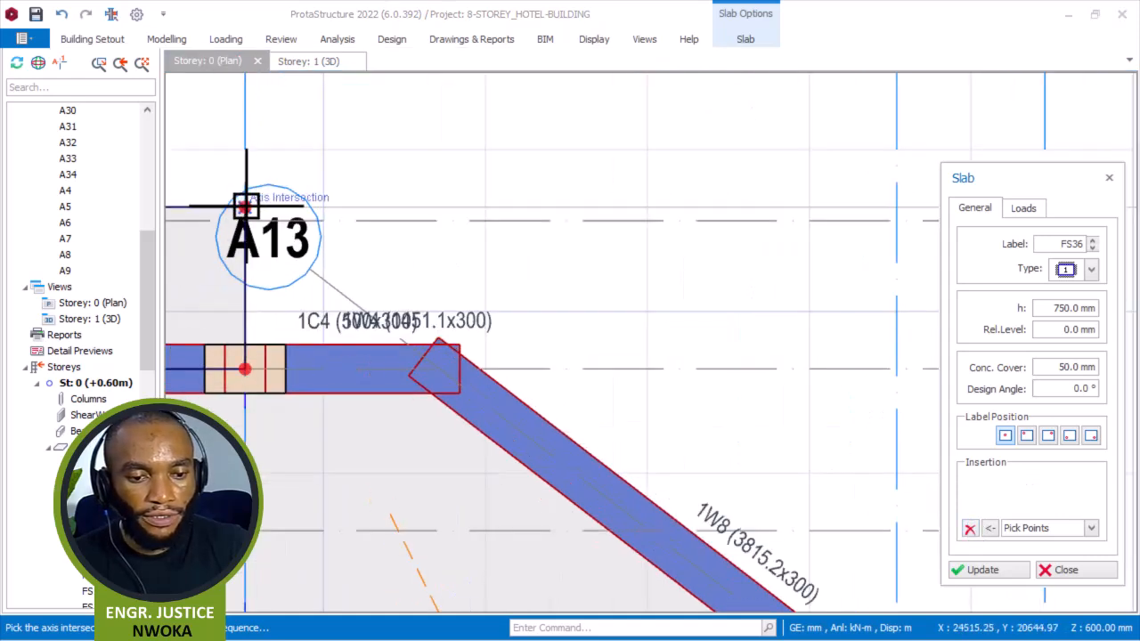
{"action": "scroll", "coordinate": [267, 207], "scroll_direction": "down", "scroll_amount": 3}
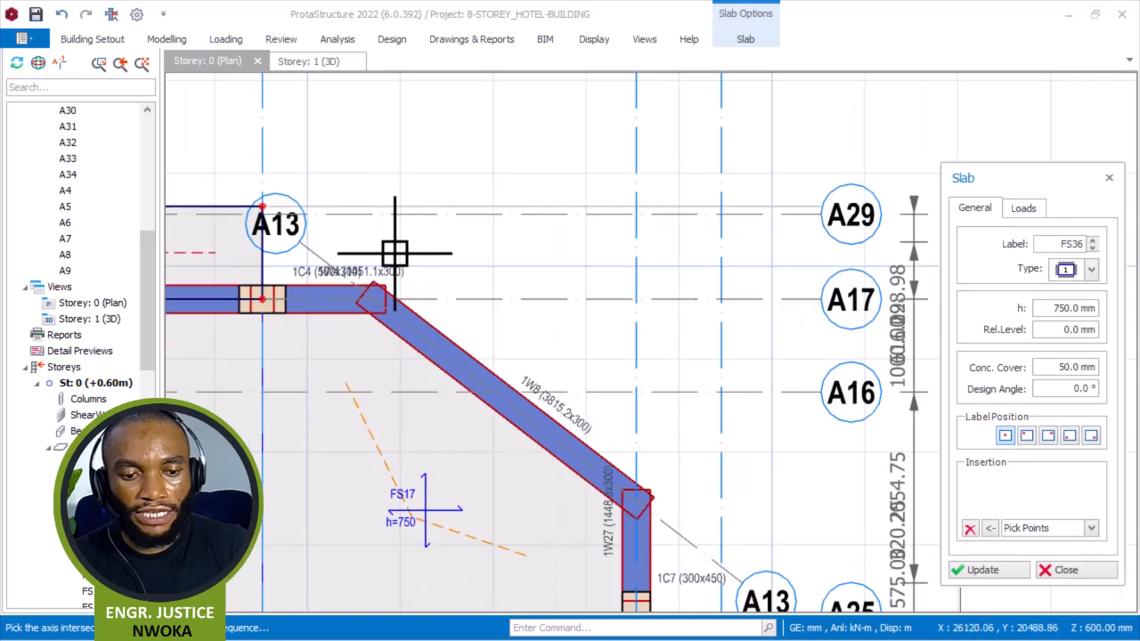
{"action": "left_click", "coordinate": [319, 263]}
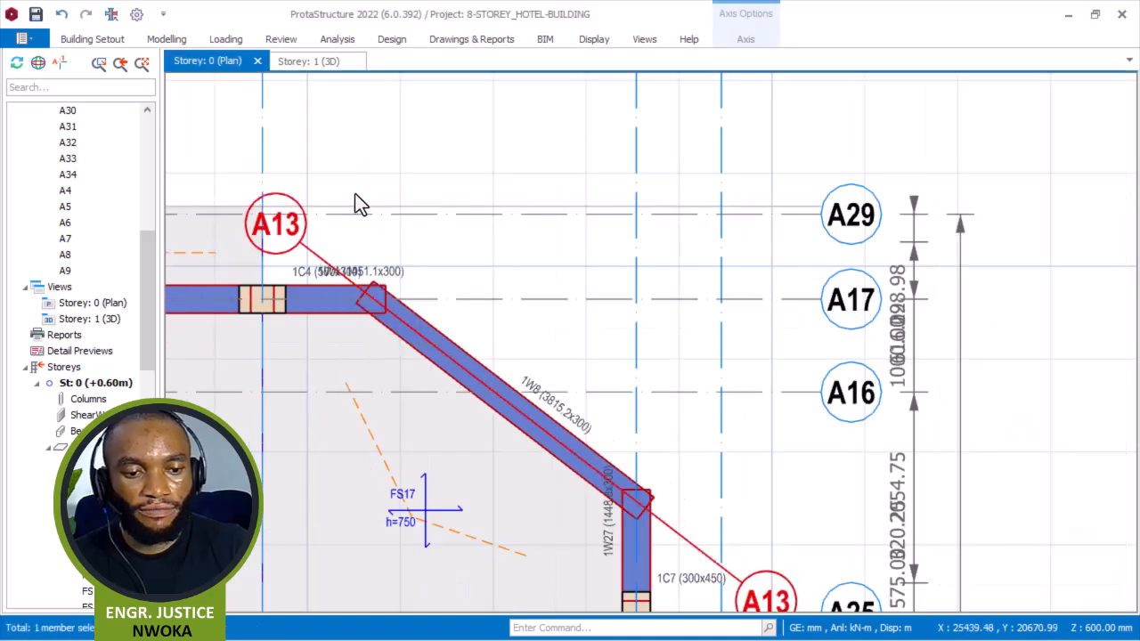
{"action": "right_click", "coordinate": [363, 181]}
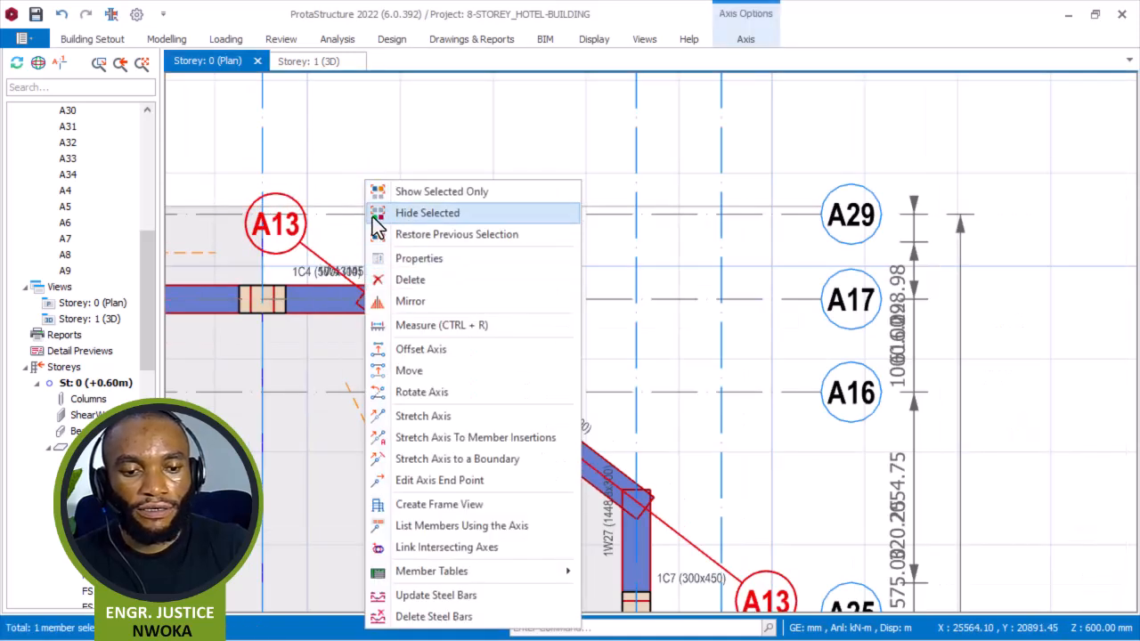
{"action": "left_click", "coordinate": [446, 352]}
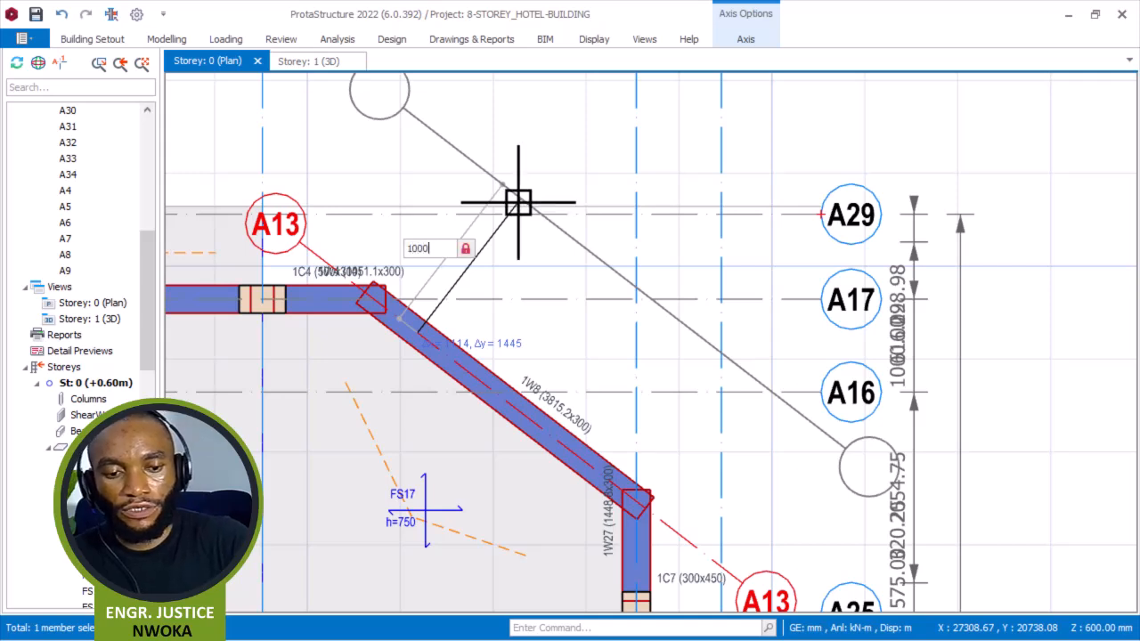
{"action": "left_click", "coordinate": [519, 203]}
{"action": "key", "text": "Escape"}
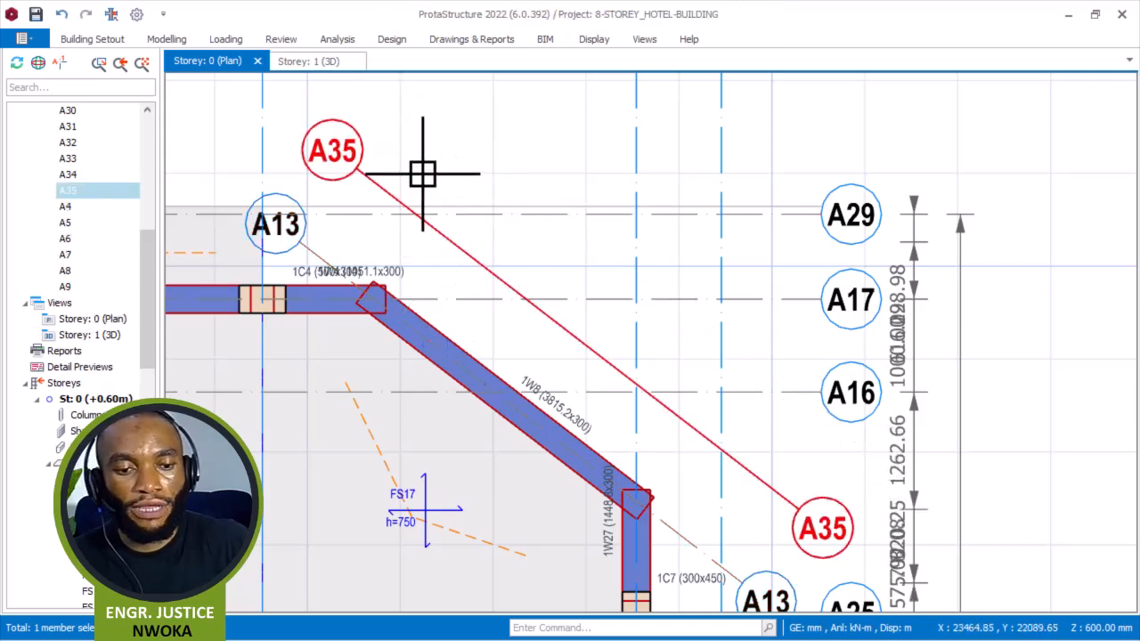
Make the new diagonal offset axis a hidden axis and close the axis dialog.
{"action": "right_click", "coordinate": [394, 196]}
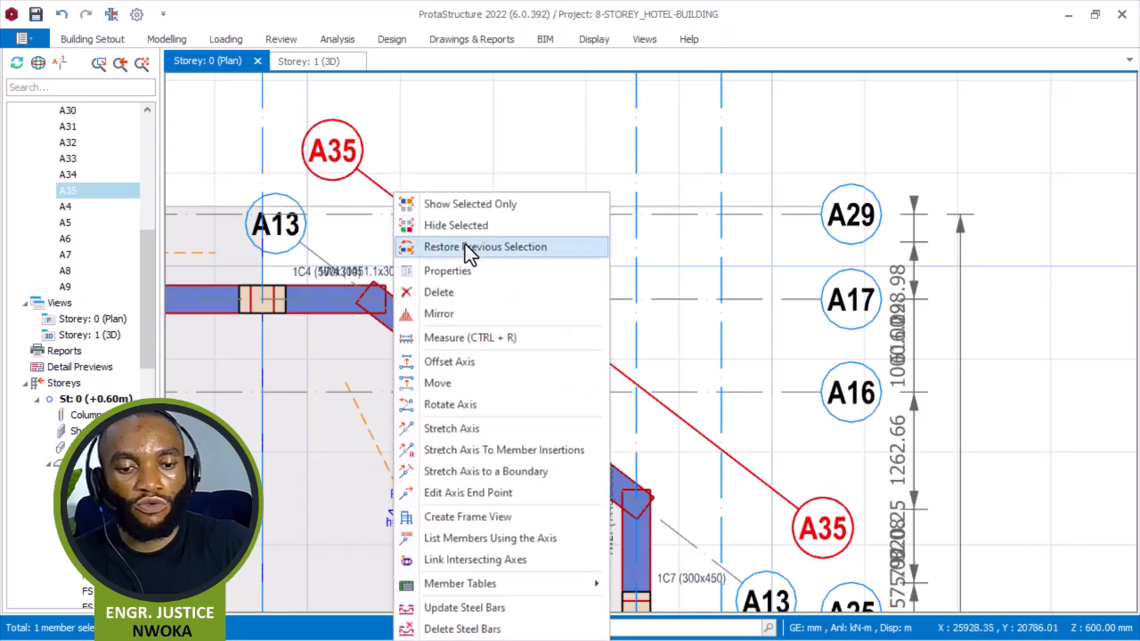
{"action": "left_click", "coordinate": [468, 270]}
{"action": "left_click", "coordinate": [1101, 401]}
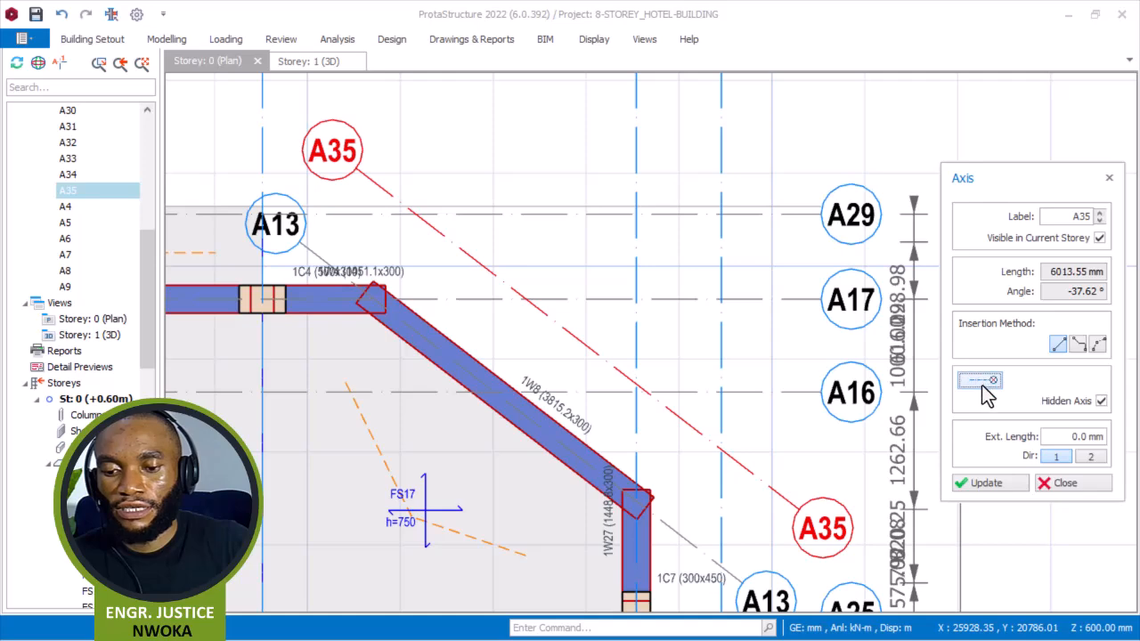
{"action": "left_click", "coordinate": [1003, 480]}
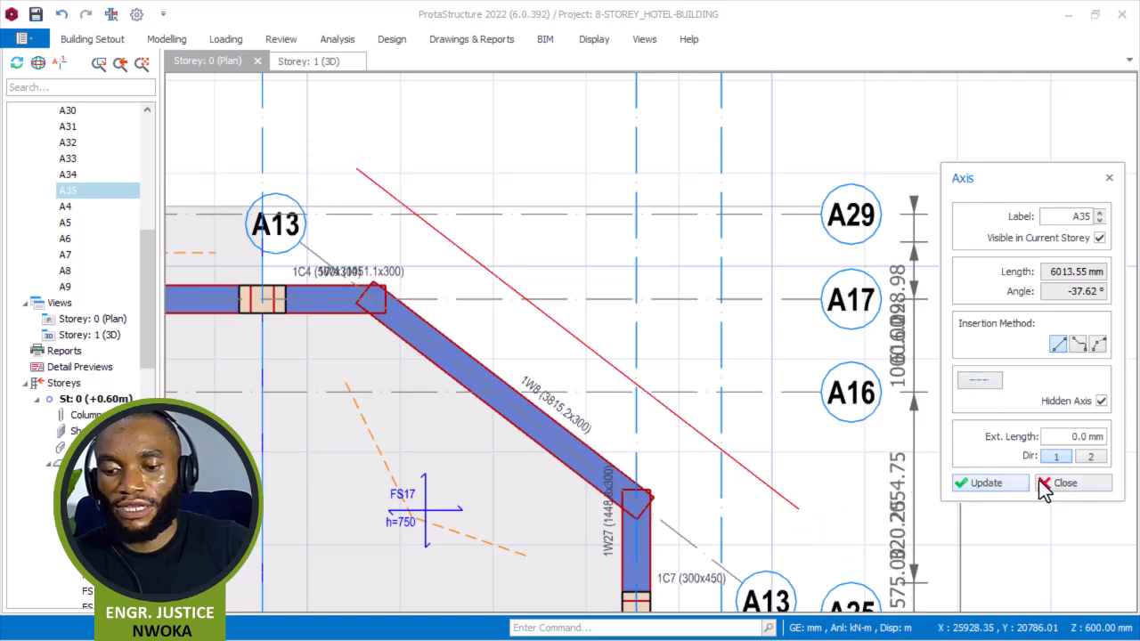
{"action": "left_click", "coordinate": [1049, 481]}
{"action": "scroll", "coordinate": [704, 345], "scroll_direction": "down", "scroll_amount": 2}
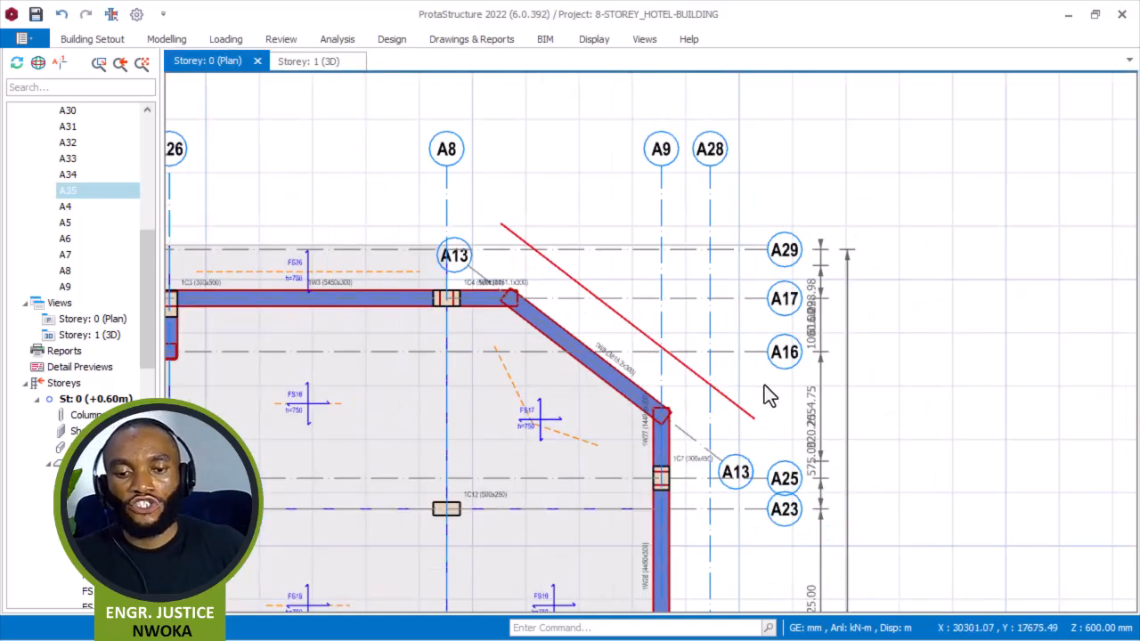
{"action": "scroll", "coordinate": [728, 299], "scroll_direction": "down", "scroll_amount": 1}
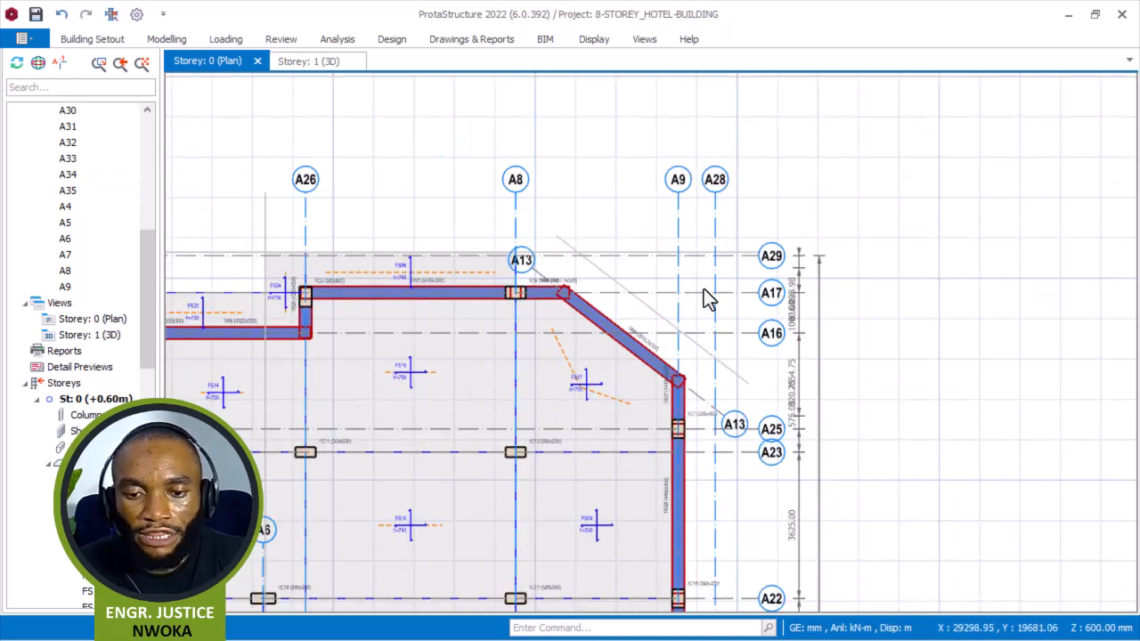
Measure the distance between axes A9 and A28 along axis A29.
{"action": "right_click", "coordinate": [771, 220]}
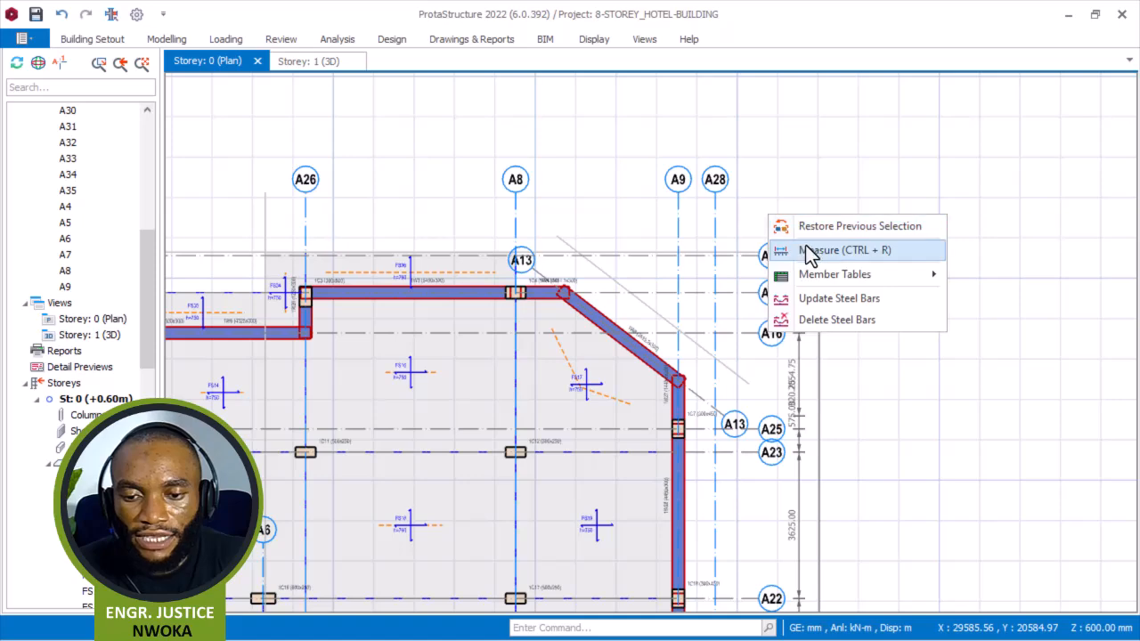
{"action": "left_click", "coordinate": [808, 250]}
{"action": "scroll", "coordinate": [725, 247], "scroll_direction": "up", "scroll_amount": 3}
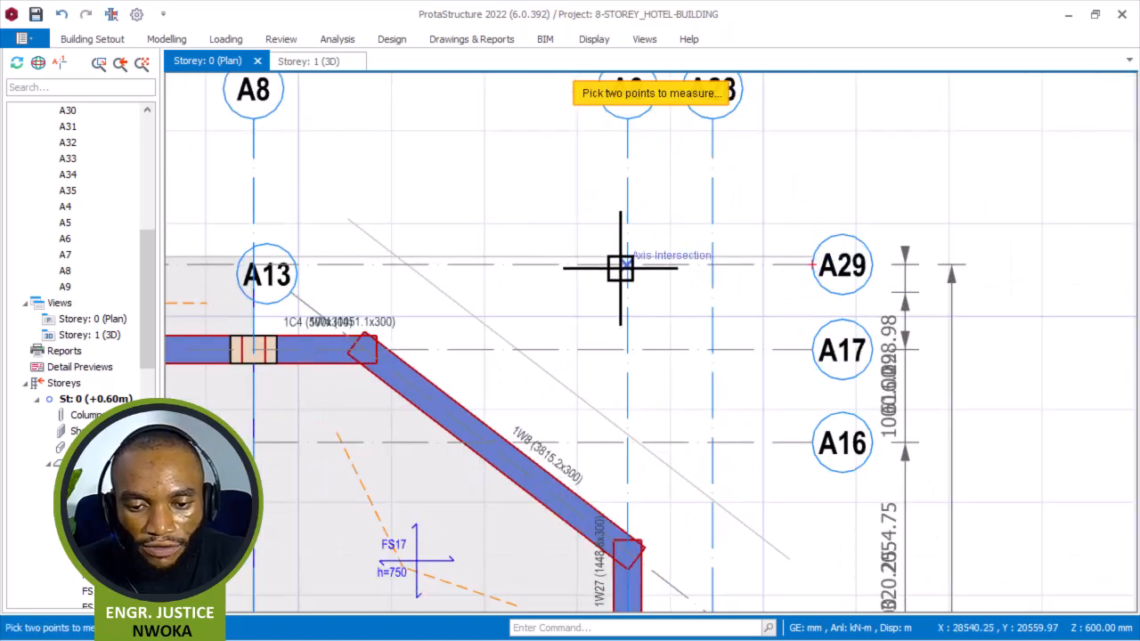
{"action": "left_click", "coordinate": [722, 263]}
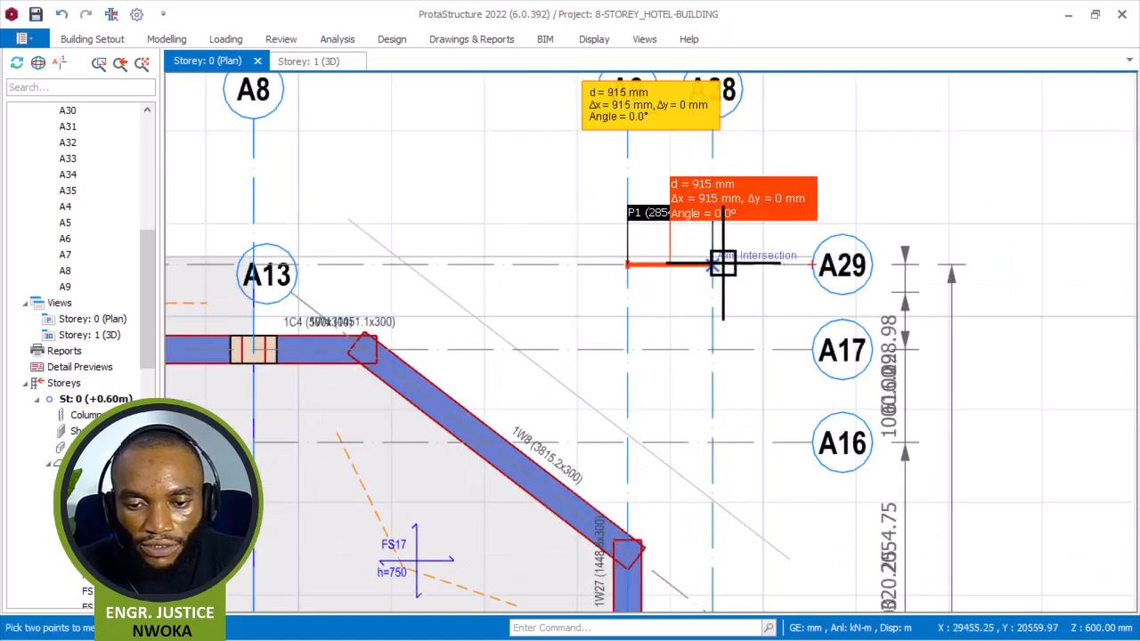
{"action": "scroll", "coordinate": [723, 258], "scroll_direction": "down", "scroll_amount": 3}
Offset axis A9 outward to create a new vertical axis just beyond axis A28.
{"action": "left_click", "coordinate": [680, 227]}
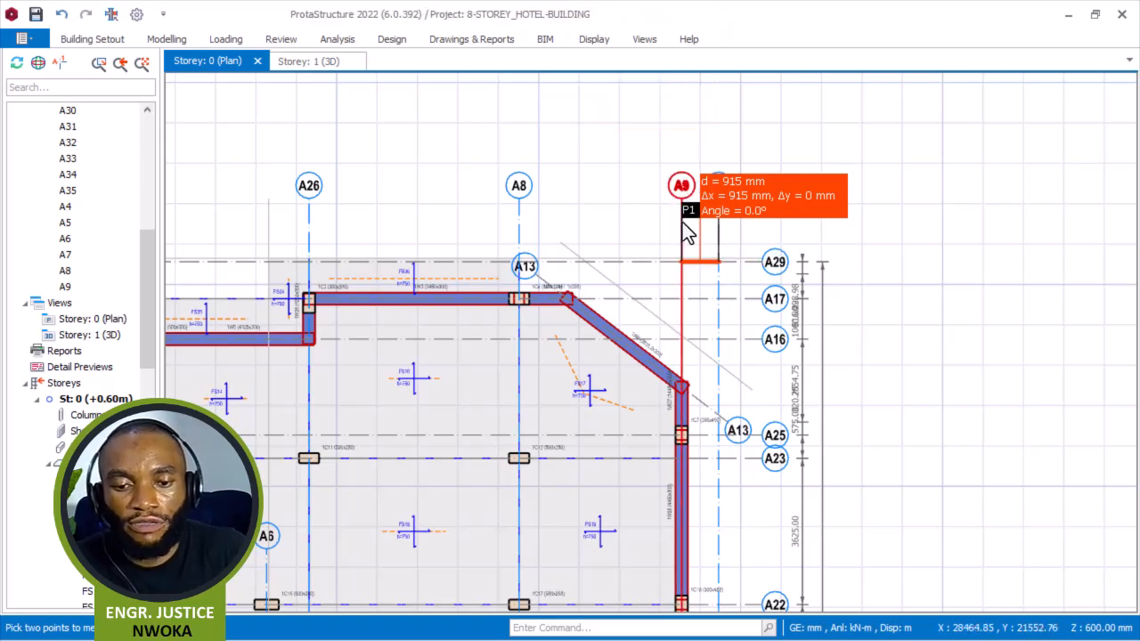
{"action": "right_click", "coordinate": [679, 154]}
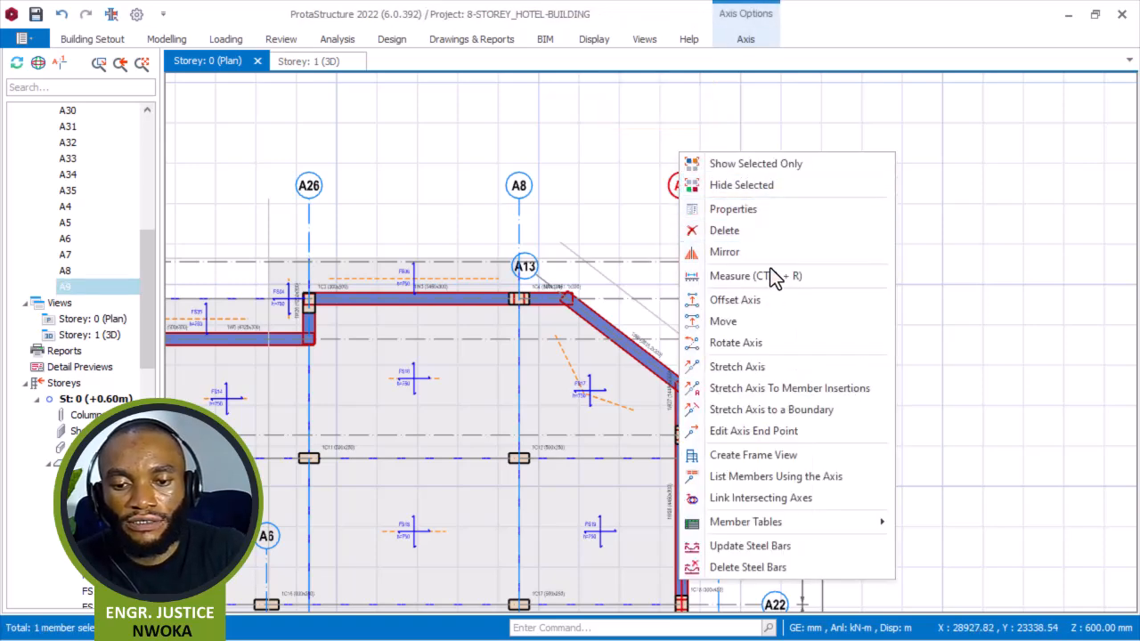
{"action": "left_click", "coordinate": [764, 300]}
{"action": "scroll", "coordinate": [729, 236], "scroll_direction": "up", "scroll_amount": 3}
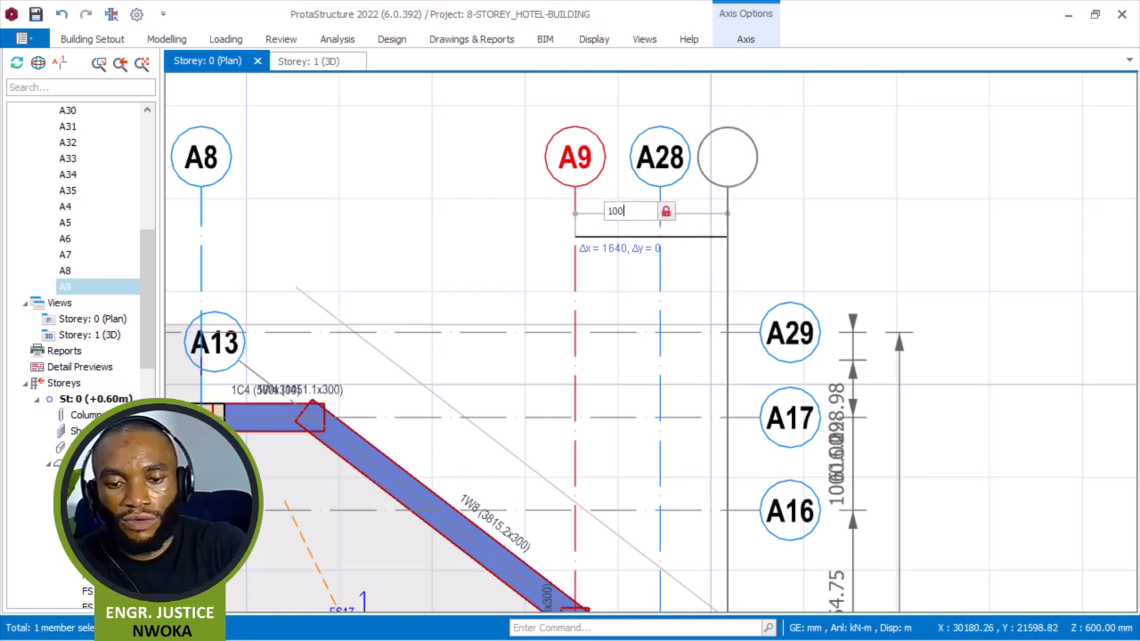
{"action": "key", "text": "Return"}
{"action": "key", "text": "Escape"}
Make the new vertical axis A36 a hidden axis and close the axis dialog.
{"action": "right_click", "coordinate": [669, 236]}
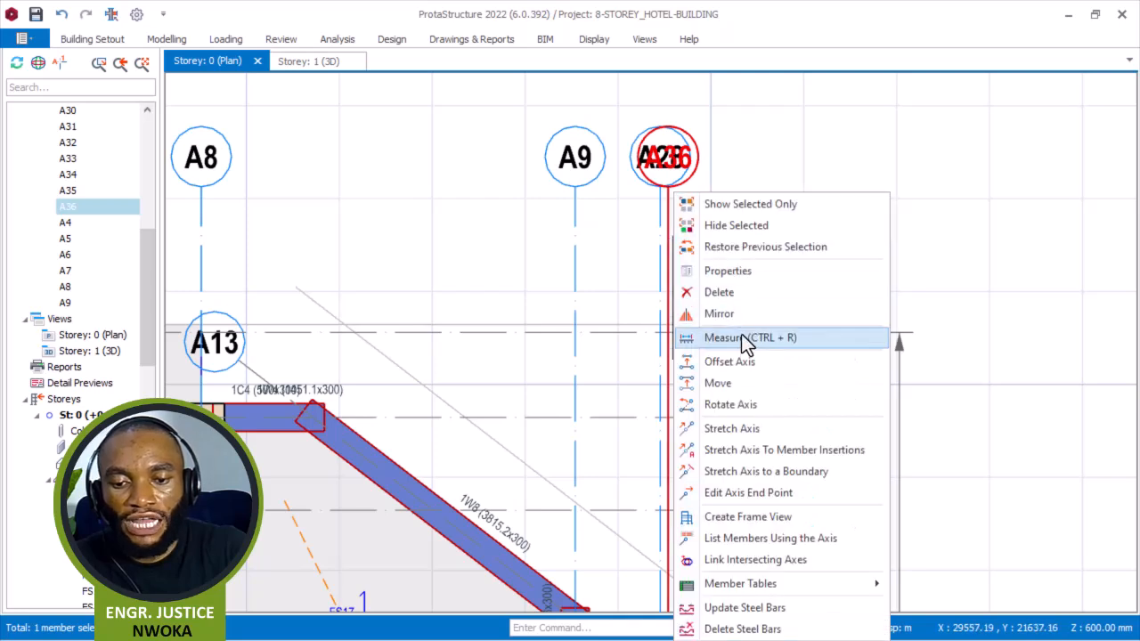
{"action": "left_click", "coordinate": [748, 271]}
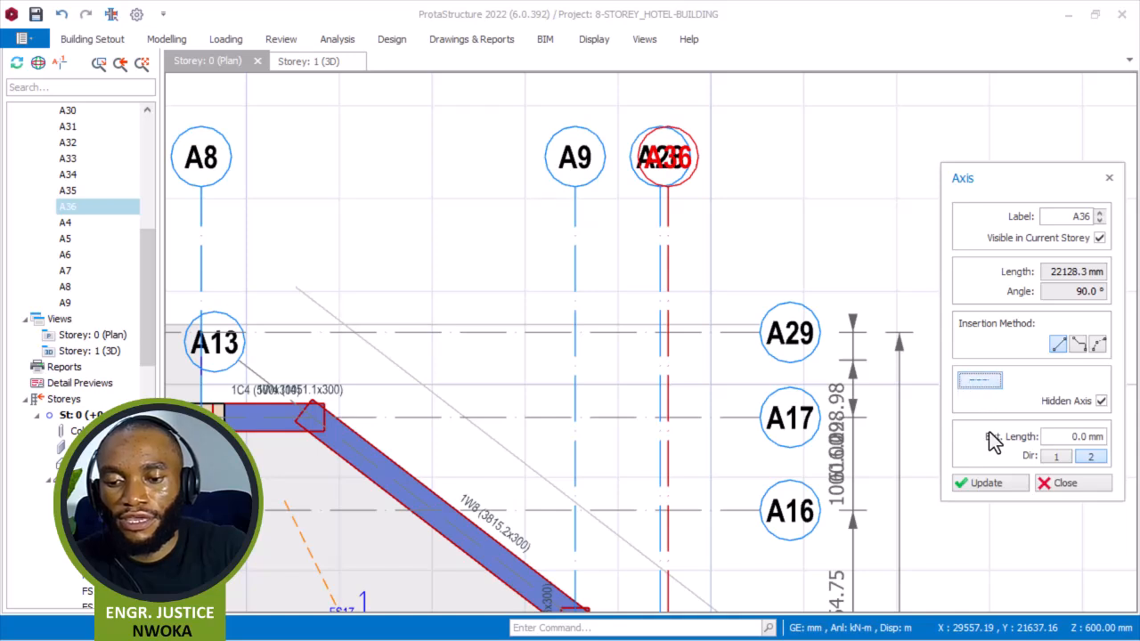
{"action": "left_click", "coordinate": [1059, 484]}
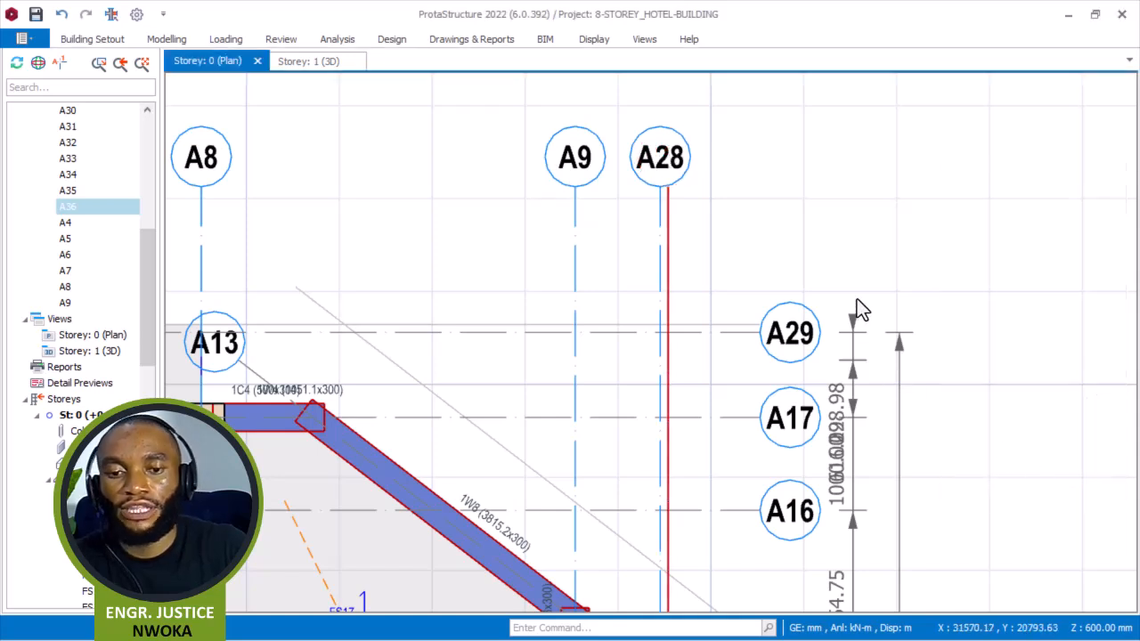
{"action": "key", "text": "Escape"}
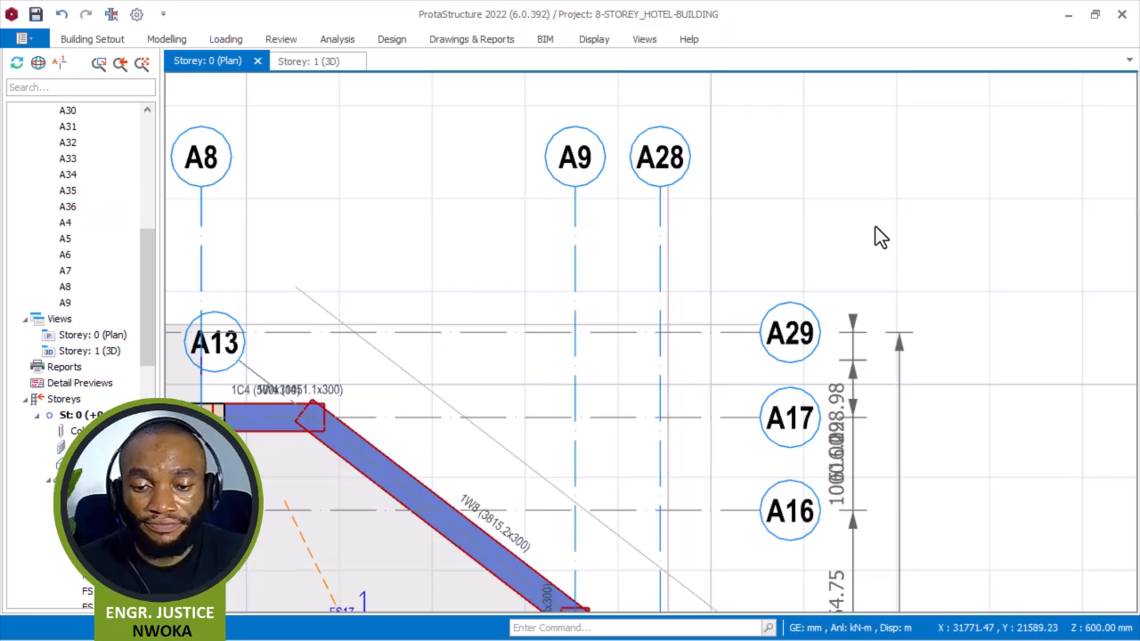
Open the slab dialog from the existing edge slab and clear its insertion points.
{"action": "scroll", "coordinate": [606, 218], "scroll_direction": "down", "scroll_amount": 3}
{"action": "scroll", "coordinate": [511, 285], "scroll_direction": "up", "scroll_amount": 1}
{"action": "scroll", "coordinate": [507, 267], "scroll_direction": "up", "scroll_amount": 1}
{"action": "scroll", "coordinate": [481, 231], "scroll_direction": "down", "scroll_amount": 2}
{"action": "left_click", "coordinate": [310, 256]}
{"action": "right_click", "coordinate": [330, 176]}
{"action": "left_click", "coordinate": [423, 234]}
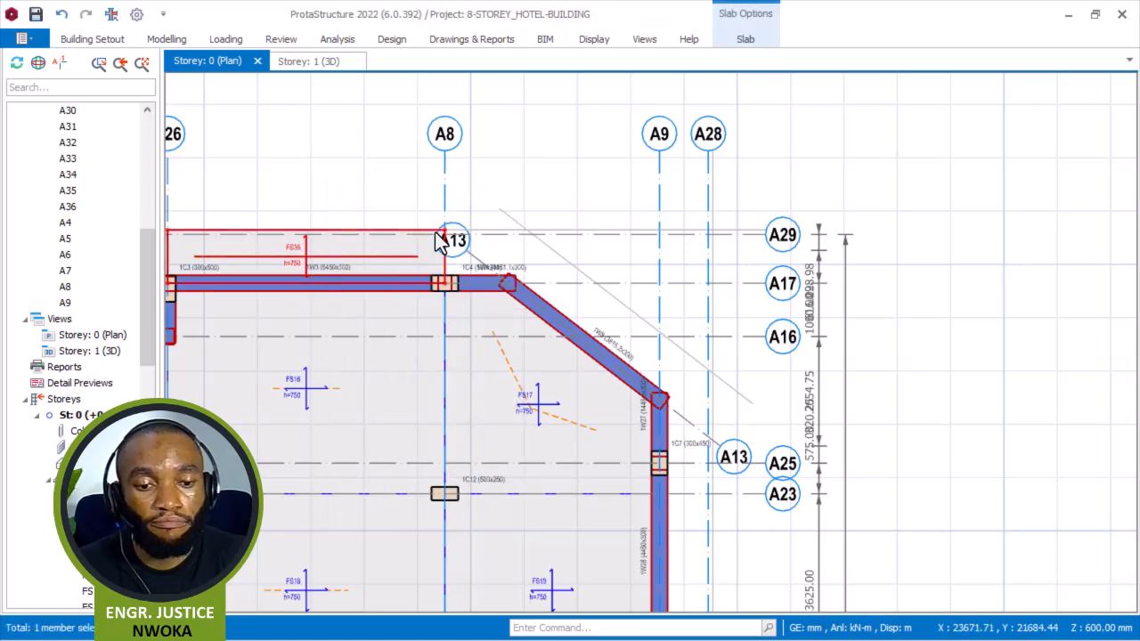
{"action": "scroll", "coordinate": [499, 222], "scroll_direction": "up", "scroll_amount": 3}
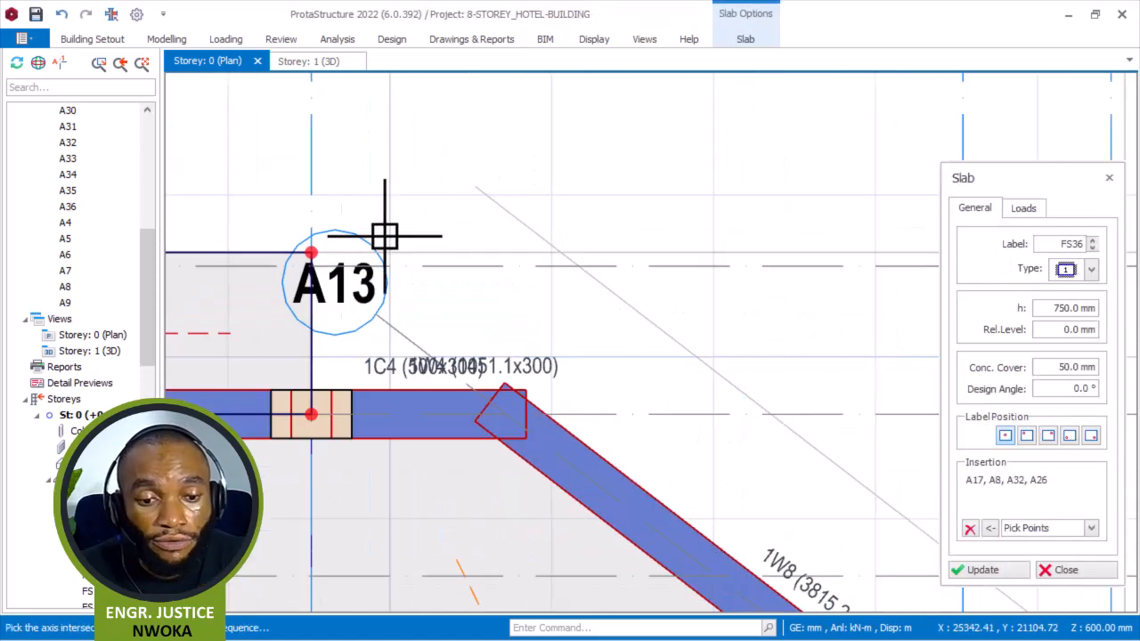
{"action": "left_click", "coordinate": [969, 529]}
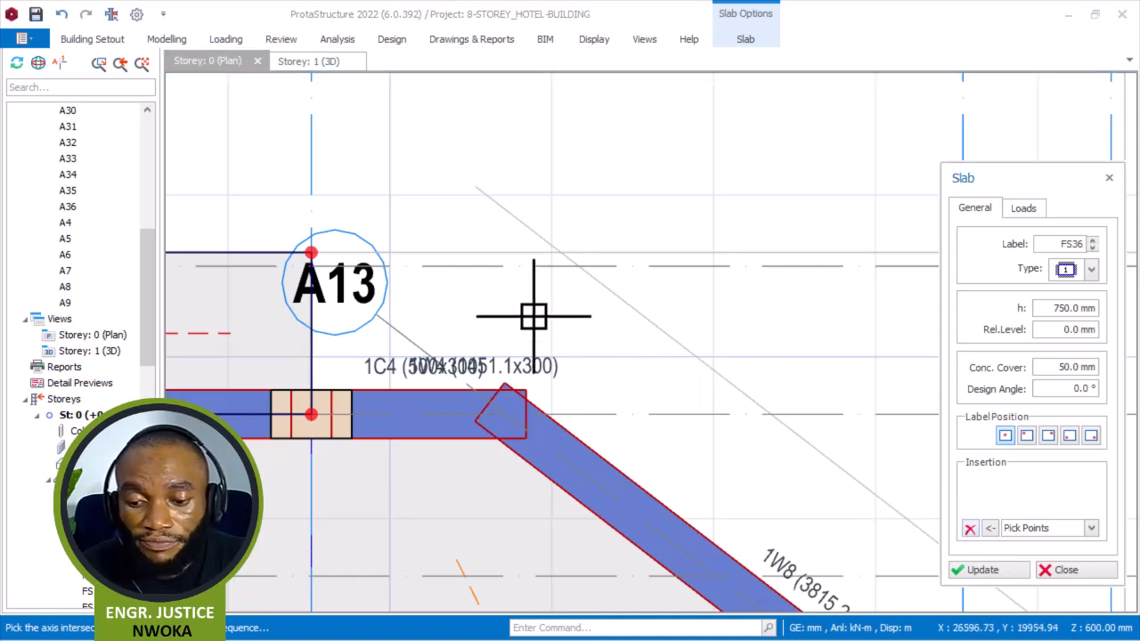
{"action": "scroll", "coordinate": [508, 209], "scroll_direction": "down", "scroll_amount": 2}
{"action": "scroll", "coordinate": [413, 251], "scroll_direction": "up", "scroll_amount": 2}
{"action": "scroll", "coordinate": [413, 251], "scroll_direction": "up", "scroll_amount": 1}
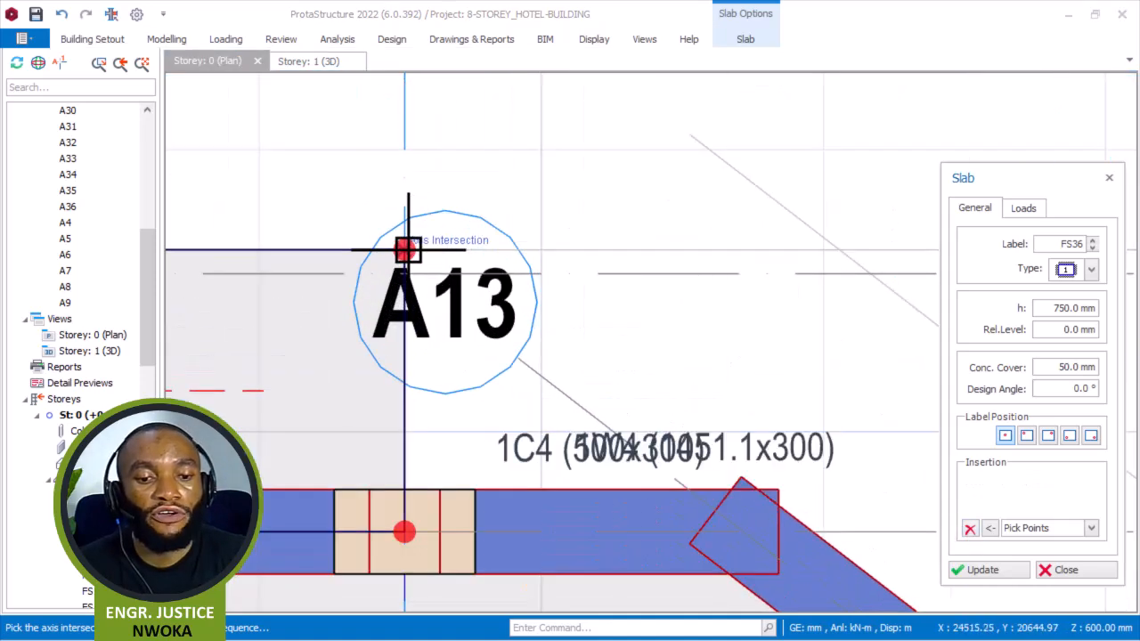
{"action": "scroll", "coordinate": [267, 174], "scroll_direction": "down", "scroll_amount": 2}
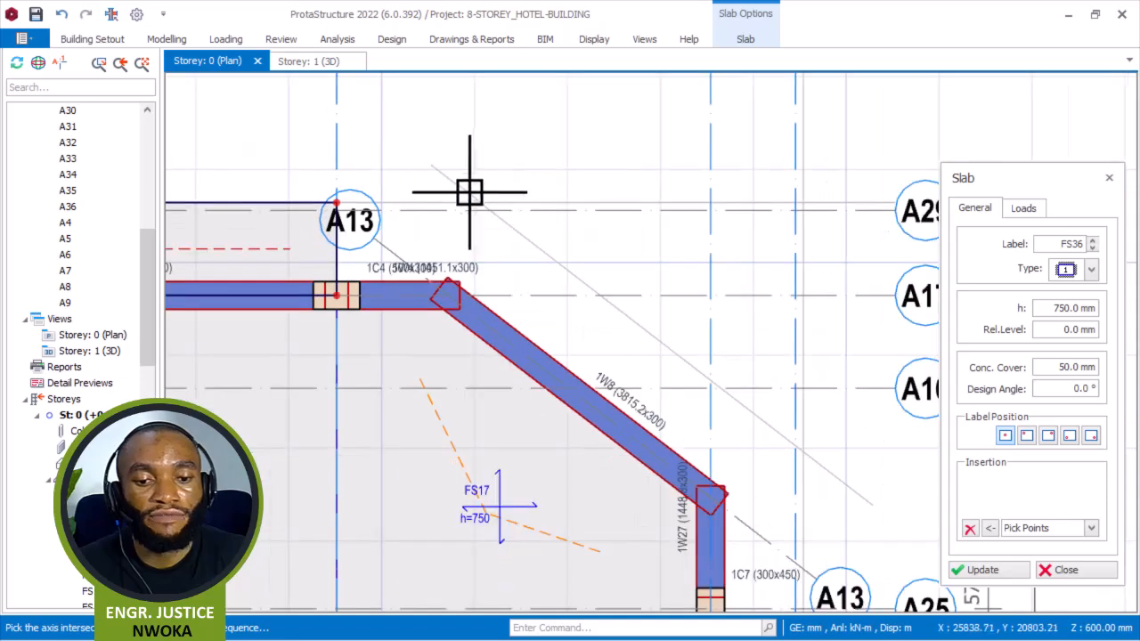
Create a 750 mm edge slab outside wall 1W8 by picking intersections A32, A35, A36, A25, A9 and A13.
{"action": "left_click", "coordinate": [577, 244]}
{"action": "scroll", "coordinate": [614, 240], "scroll_direction": "down", "scroll_amount": 2}
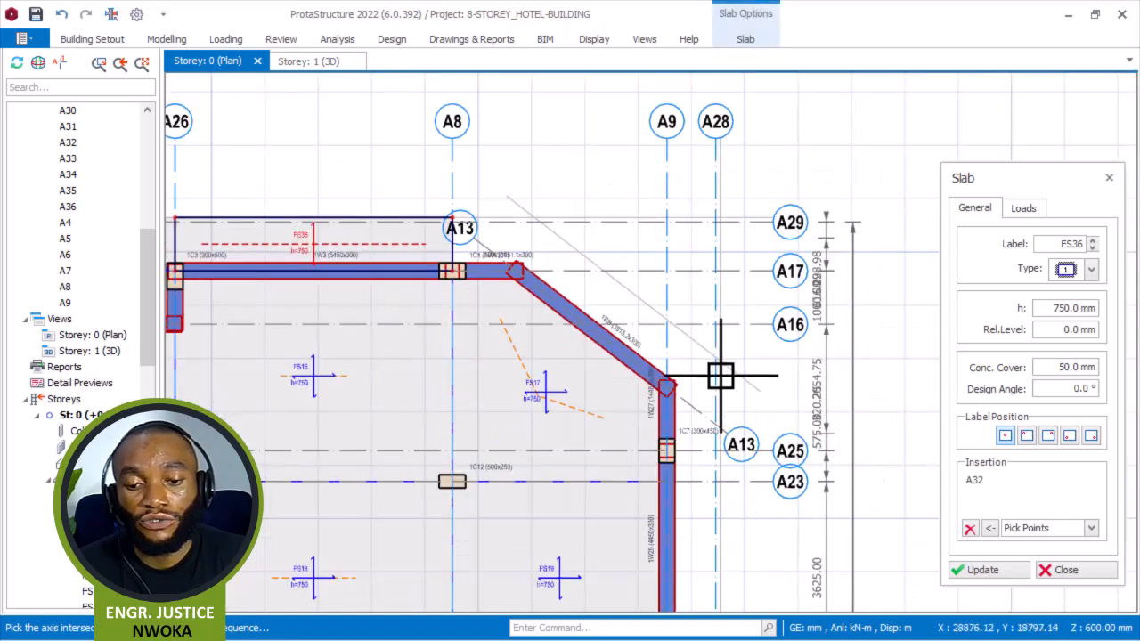
{"action": "scroll", "coordinate": [728, 374], "scroll_direction": "up", "scroll_amount": 3}
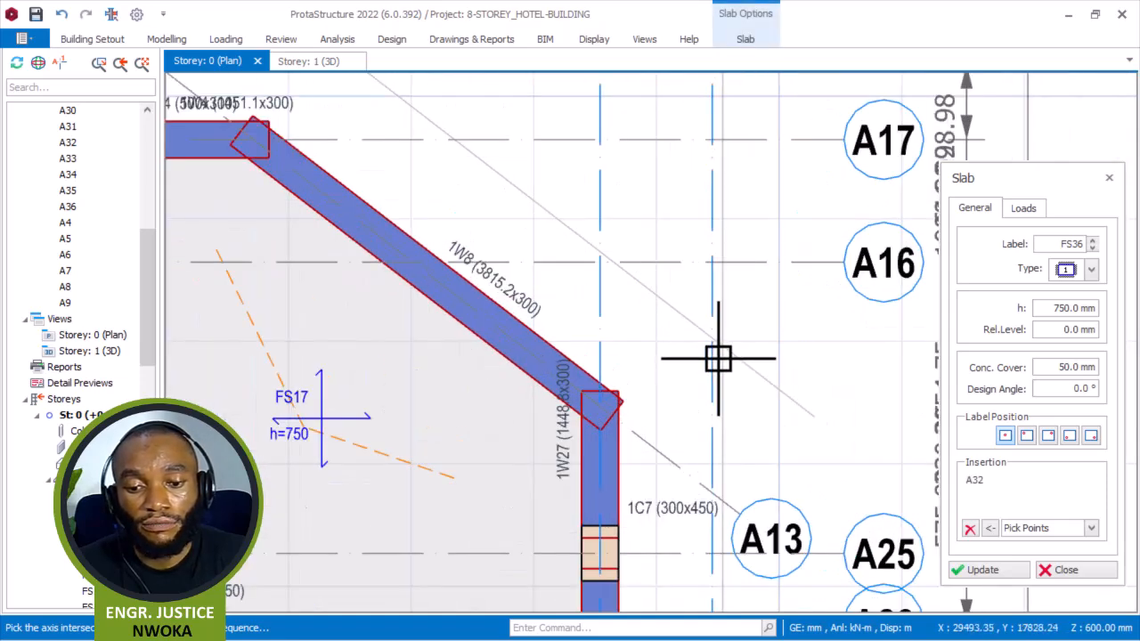
{"action": "left_click", "coordinate": [746, 388]}
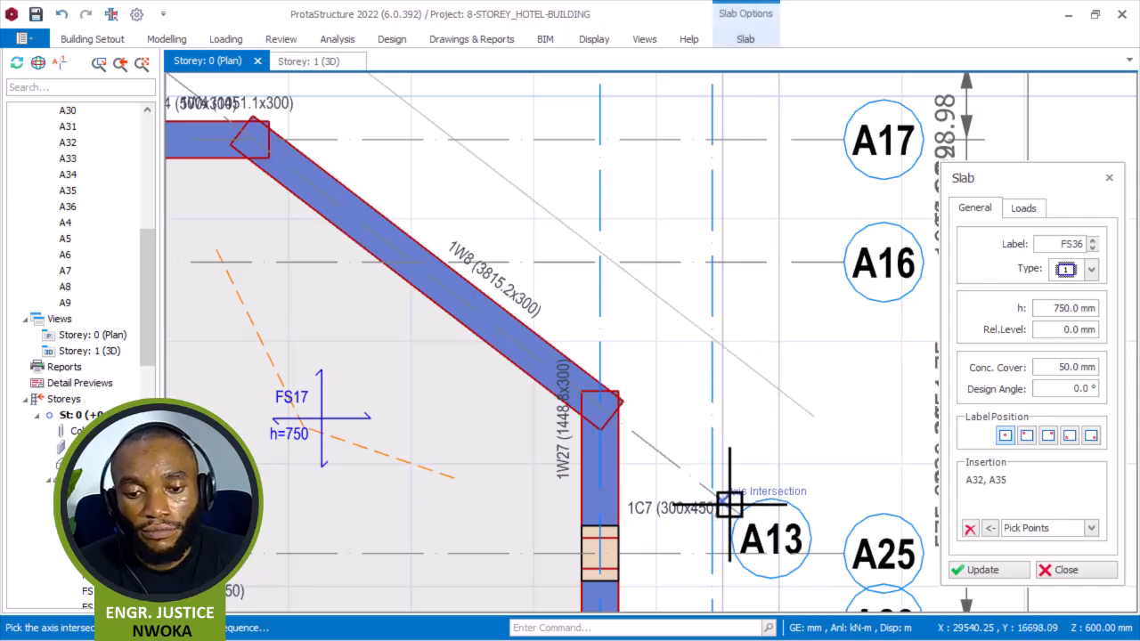
{"action": "scroll", "coordinate": [726, 480], "scroll_direction": "down", "scroll_amount": 2}
{"action": "scroll", "coordinate": [721, 496], "scroll_direction": "up", "scroll_amount": 2}
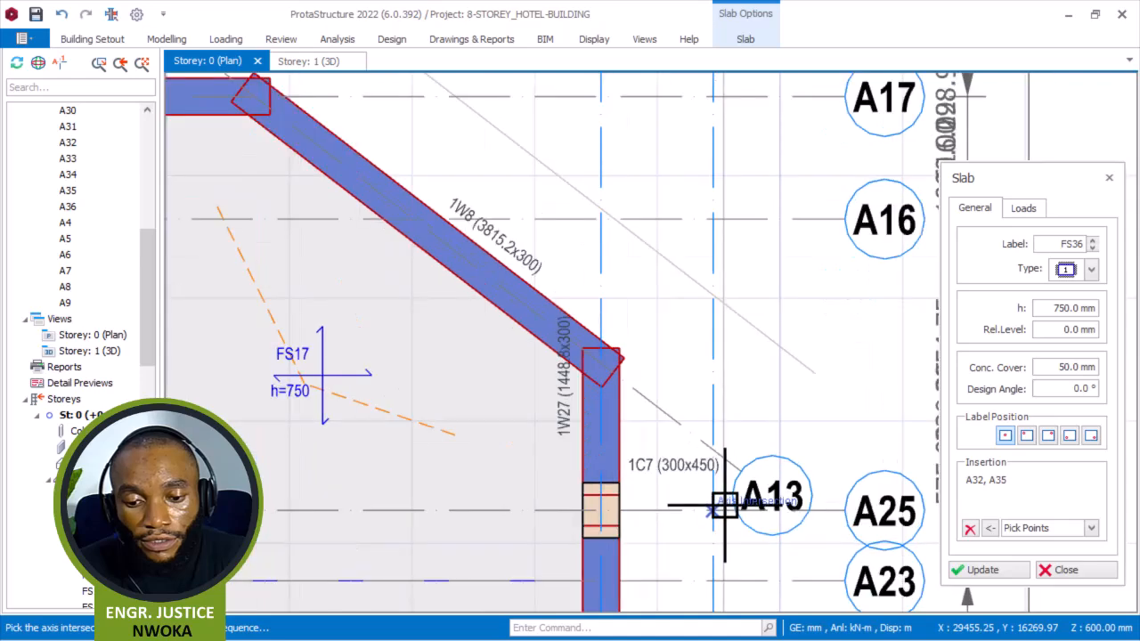
{"action": "scroll", "coordinate": [729, 516], "scroll_direction": "up", "scroll_amount": 2}
{"action": "left_click", "coordinate": [725, 512]}
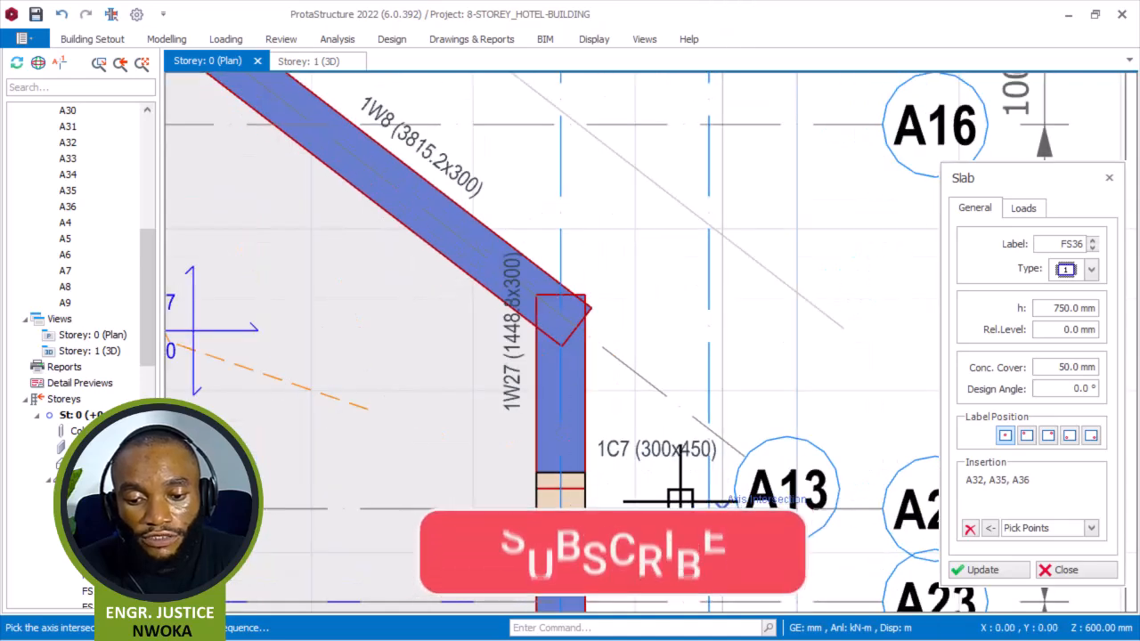
{"action": "left_click", "coordinate": [557, 311]}
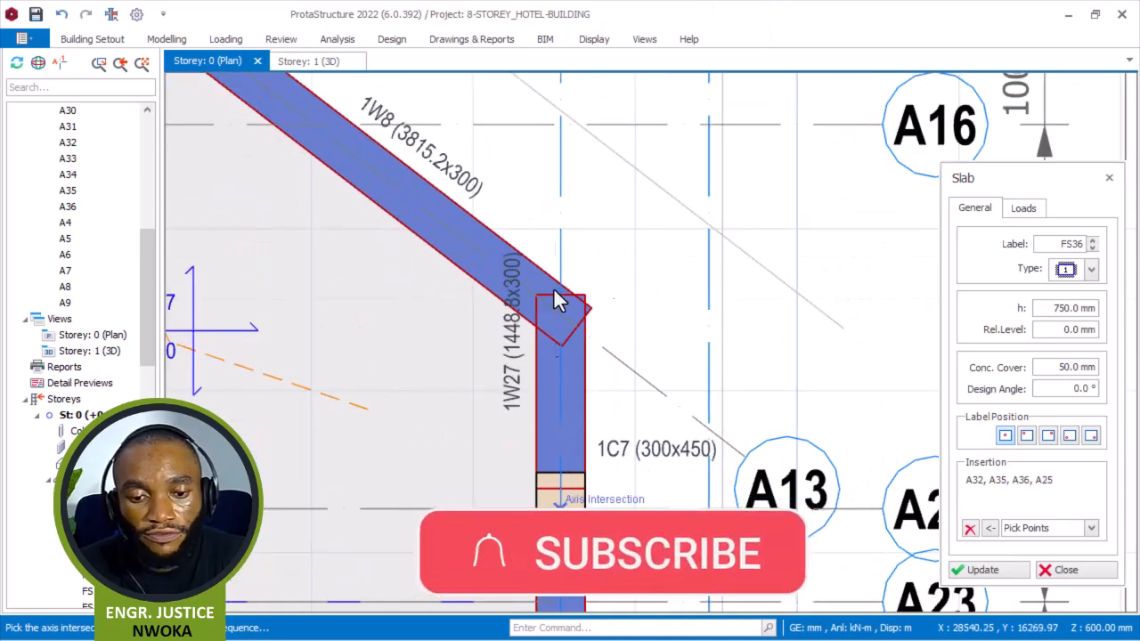
{"action": "left_click", "coordinate": [559, 313]}
{"action": "scroll", "coordinate": [741, 427], "scroll_direction": "down", "scroll_amount": 3}
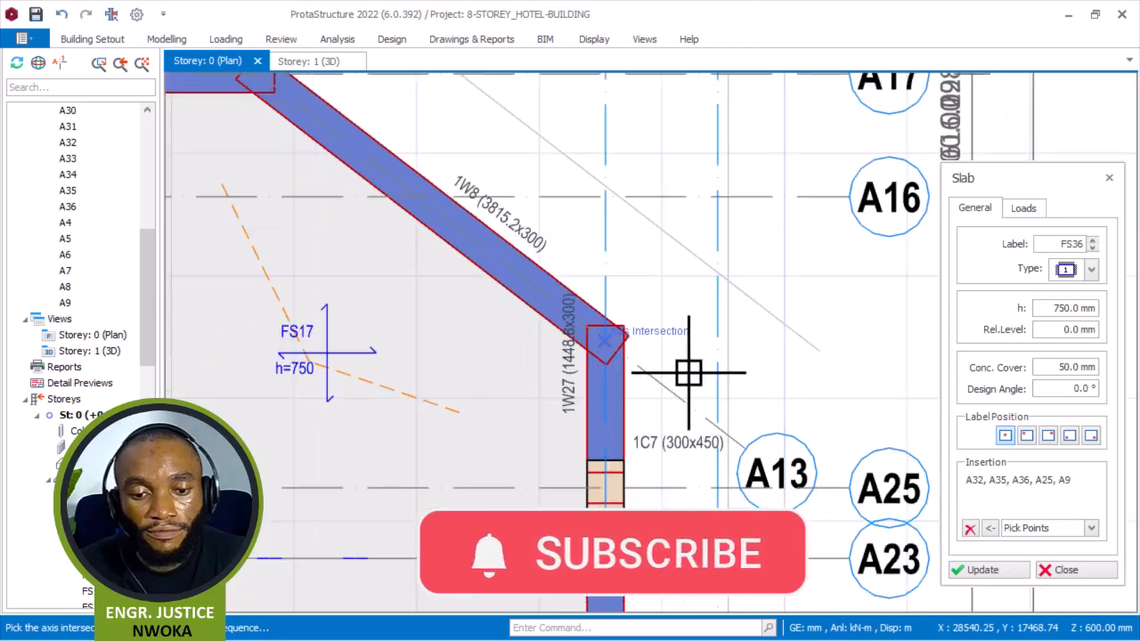
{"action": "scroll", "coordinate": [454, 204], "scroll_direction": "up", "scroll_amount": 3}
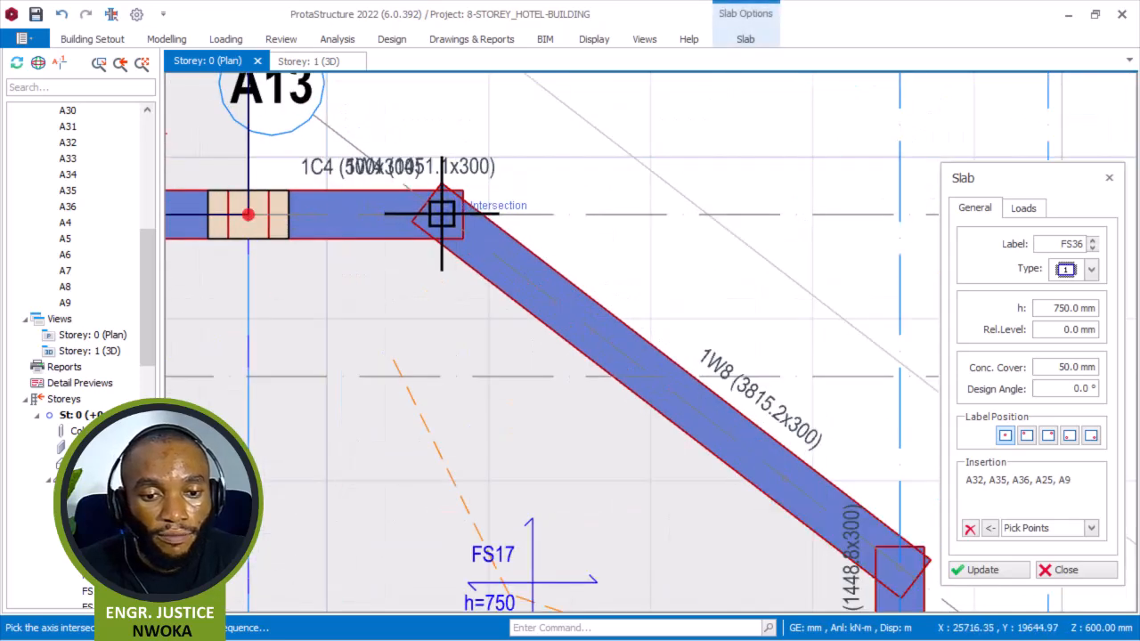
{"action": "left_click", "coordinate": [247, 214]}
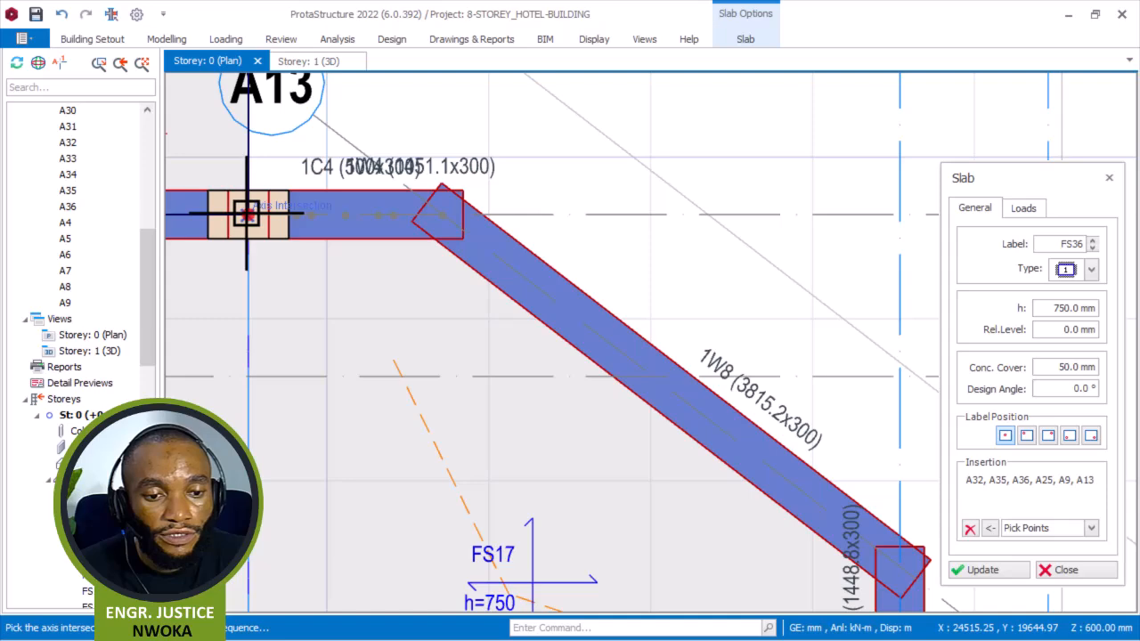
{"action": "scroll", "coordinate": [310, 309], "scroll_direction": "down", "scroll_amount": 5}
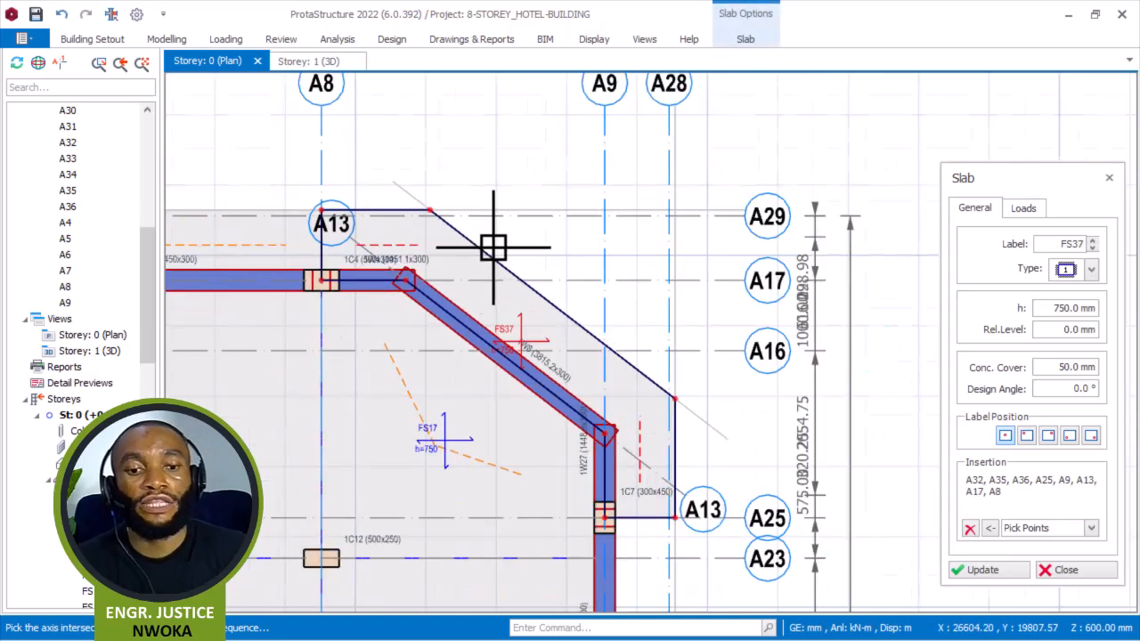
Create a 750 mm edge slab outside wall 1W28 through intersections A25, A36, A22 and A9.
{"action": "scroll", "coordinate": [764, 345], "scroll_direction": "down", "scroll_amount": 1}
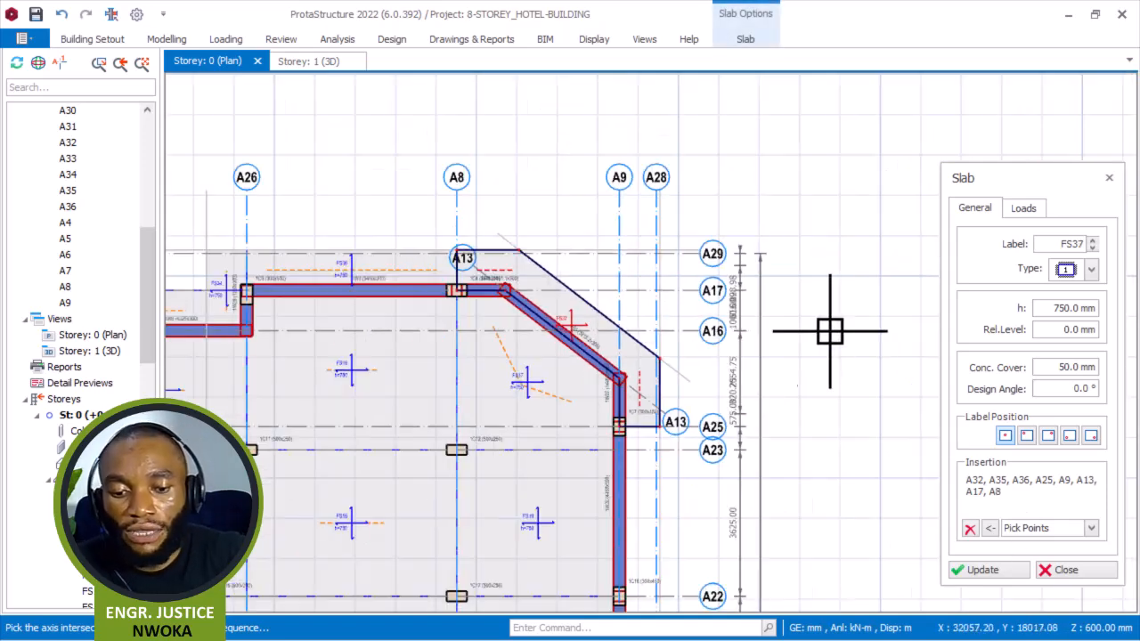
{"action": "left_click", "coordinate": [970, 529]}
{"action": "scroll", "coordinate": [699, 419], "scroll_direction": "up", "scroll_amount": 5}
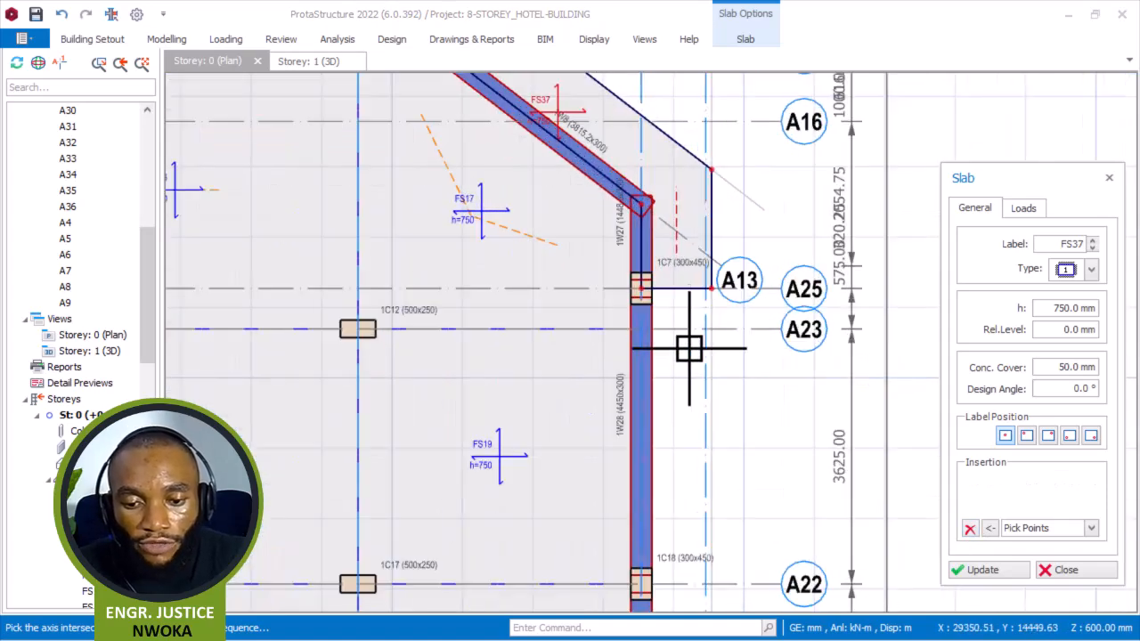
{"action": "left_click", "coordinate": [615, 258]}
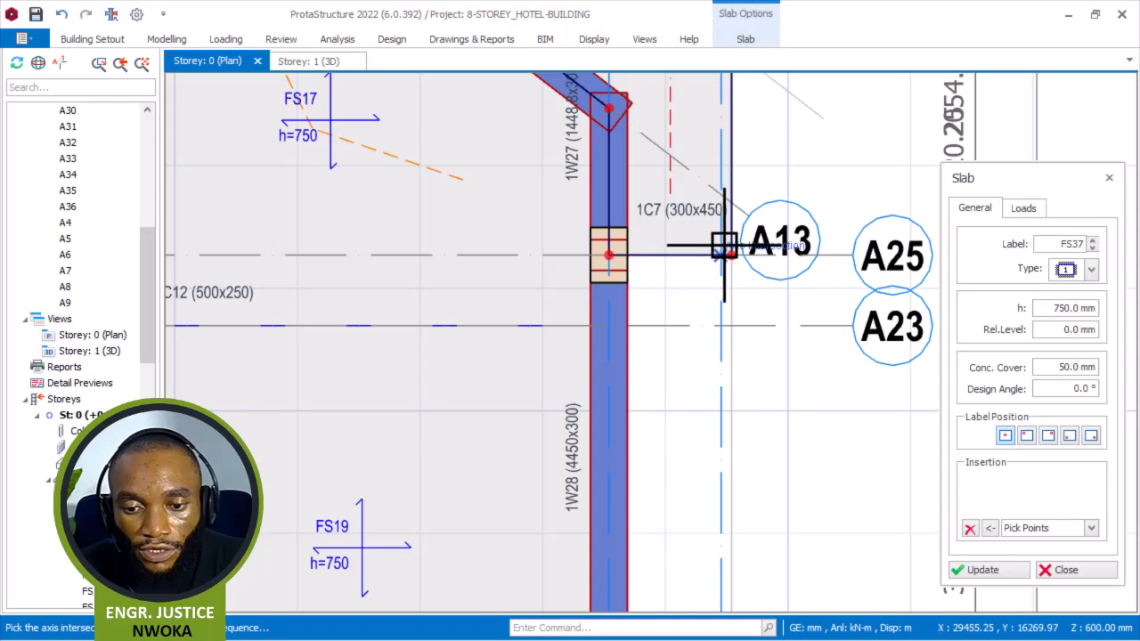
{"action": "scroll", "coordinate": [730, 256], "scroll_direction": "up", "scroll_amount": 3}
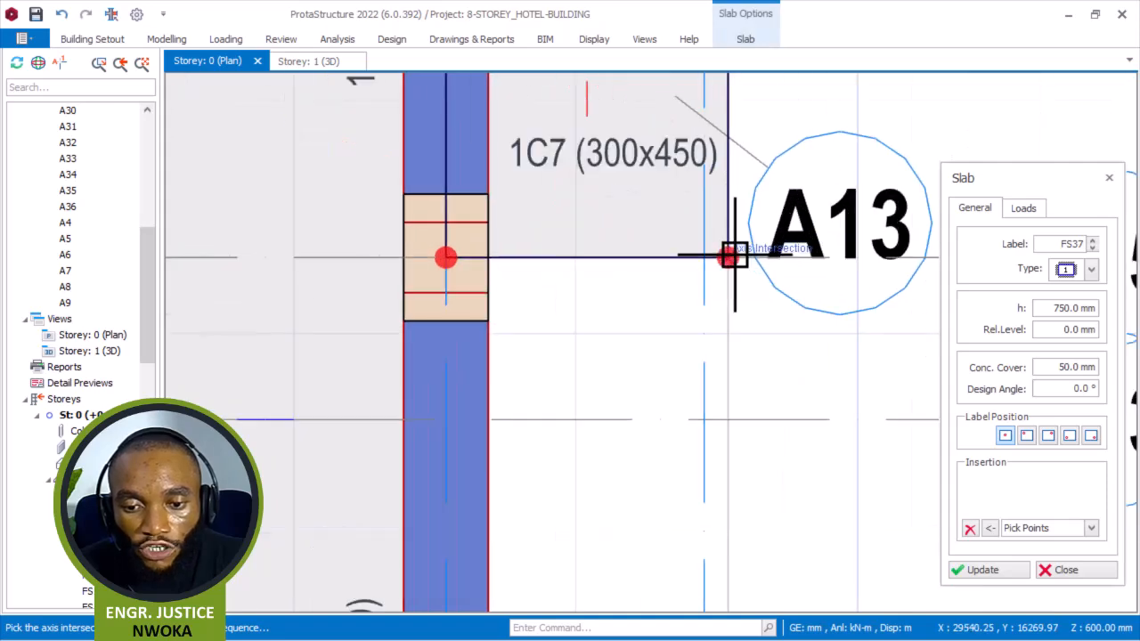
{"action": "left_click", "coordinate": [730, 256]}
{"action": "scroll", "coordinate": [703, 222], "scroll_direction": "down", "scroll_amount": 4}
{"action": "scroll", "coordinate": [701, 378], "scroll_direction": "up", "scroll_amount": 3}
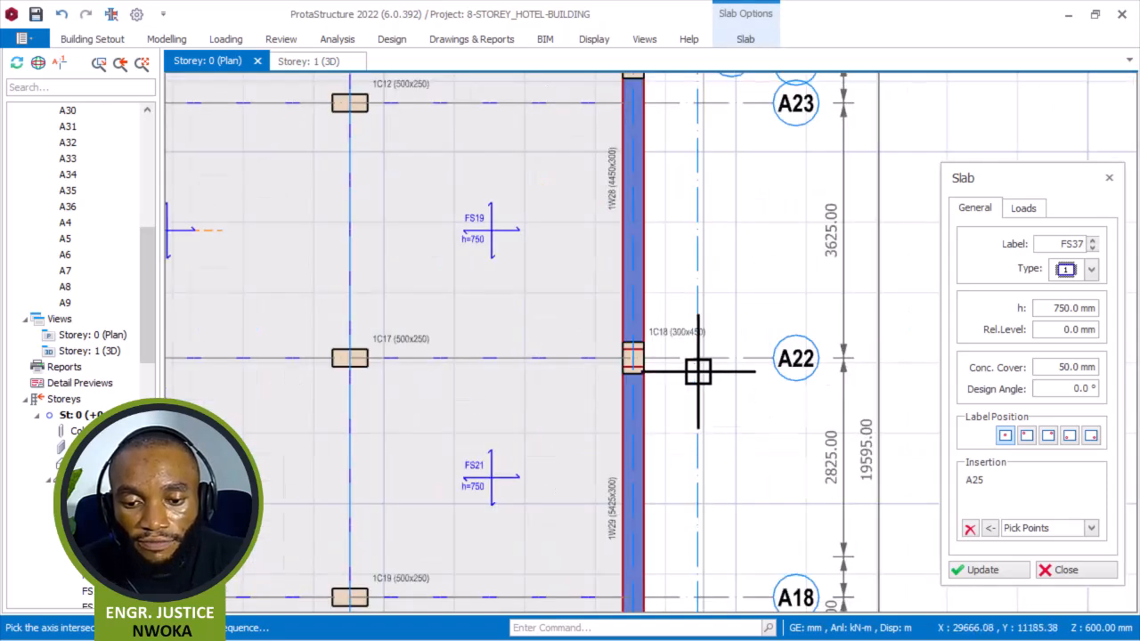
{"action": "scroll", "coordinate": [700, 377], "scroll_direction": "up", "scroll_amount": 2}
{"action": "left_click", "coordinate": [585, 350]}
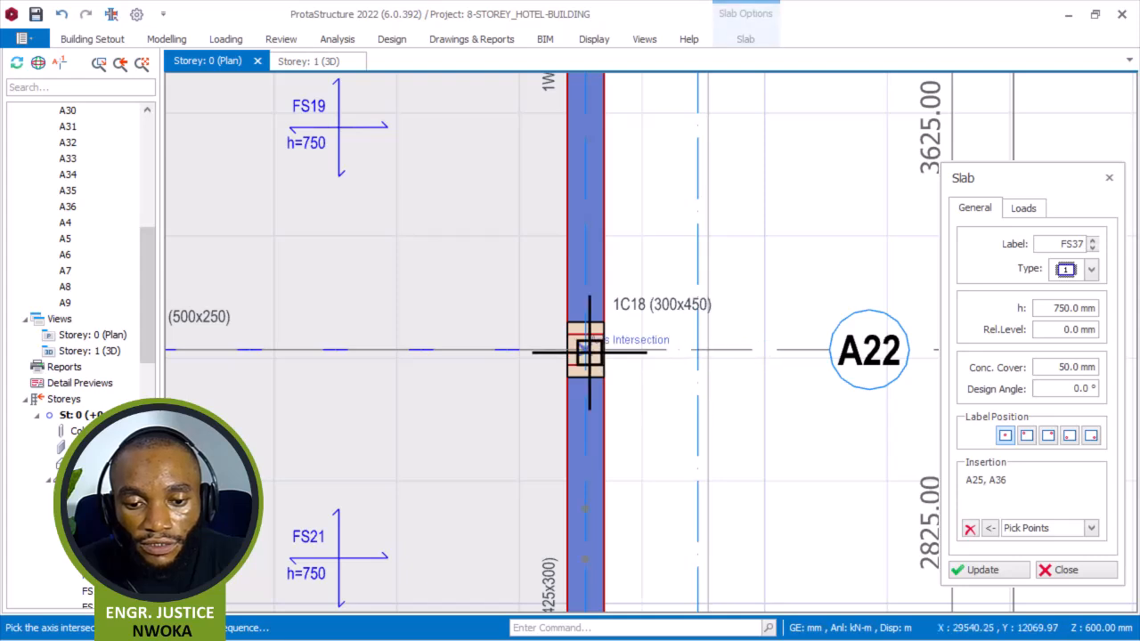
{"action": "left_click", "coordinate": [706, 349]}
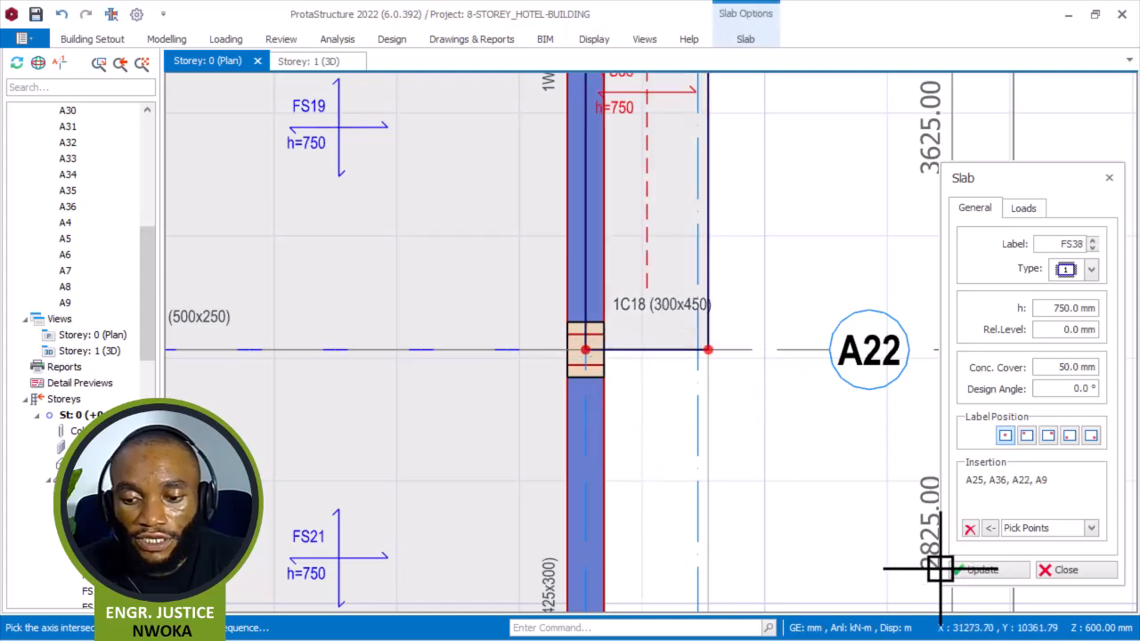
Create a 750 mm edge slab outside wall 1W29 by picking intersections A22, A36, A20 and A9, then clear the insertion list.
{"action": "left_click", "coordinate": [969, 529]}
{"action": "scroll", "coordinate": [724, 343], "scroll_direction": "down", "scroll_amount": 2}
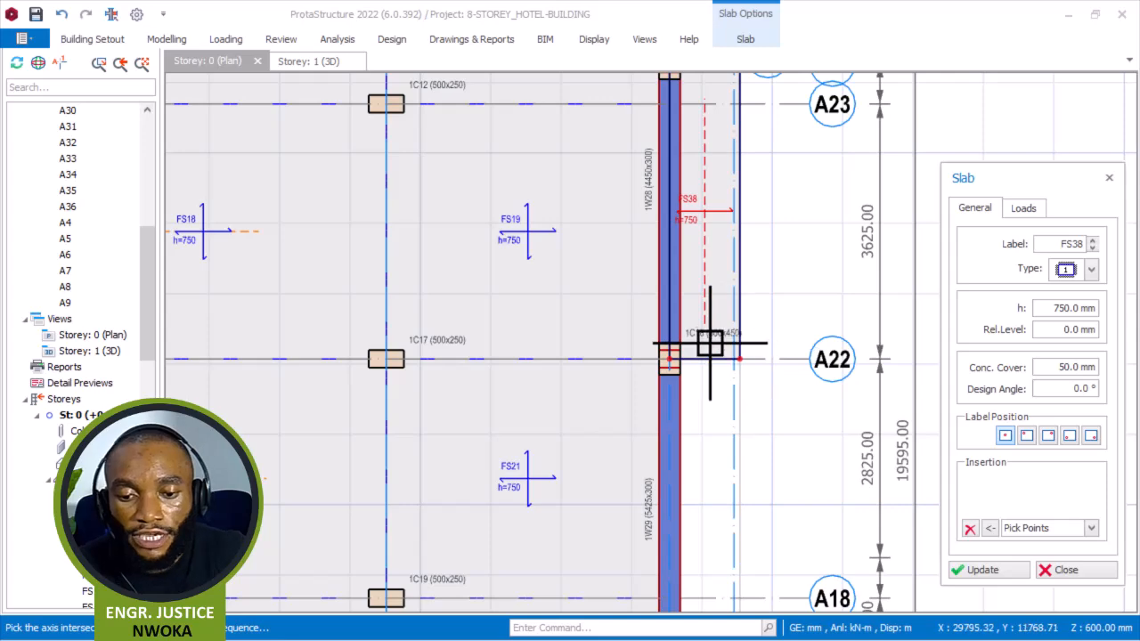
{"action": "scroll", "coordinate": [701, 332], "scroll_direction": "up", "scroll_amount": 1}
{"action": "scroll", "coordinate": [685, 312], "scroll_direction": "down", "scroll_amount": 1}
{"action": "scroll", "coordinate": [668, 436], "scroll_direction": "up", "scroll_amount": 1}
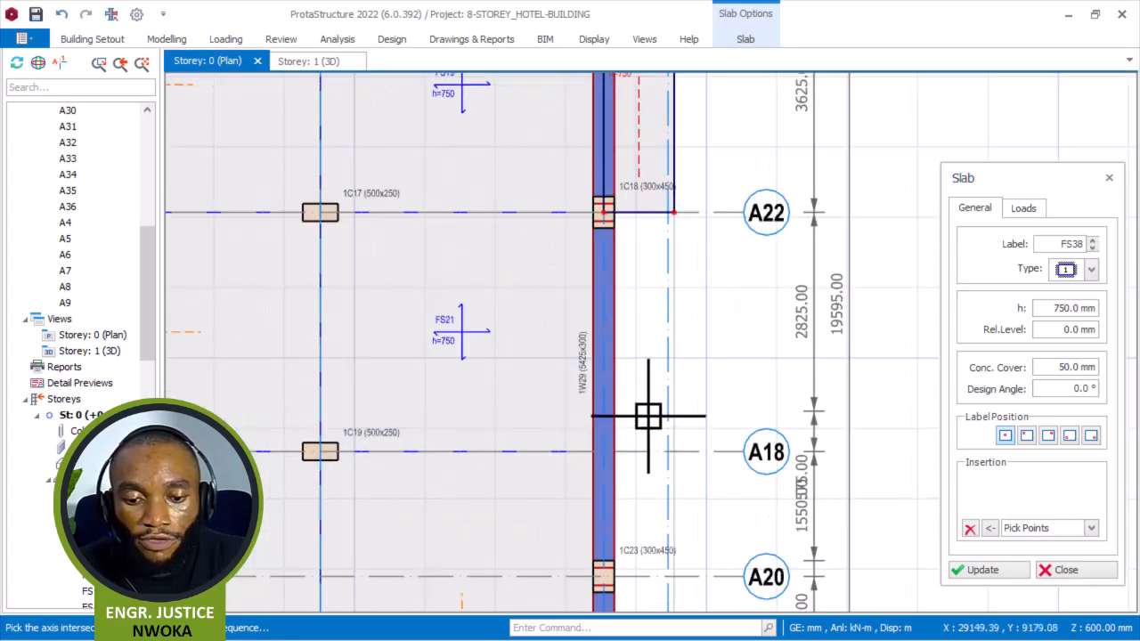
{"action": "scroll", "coordinate": [601, 200], "scroll_direction": "up", "scroll_amount": 2}
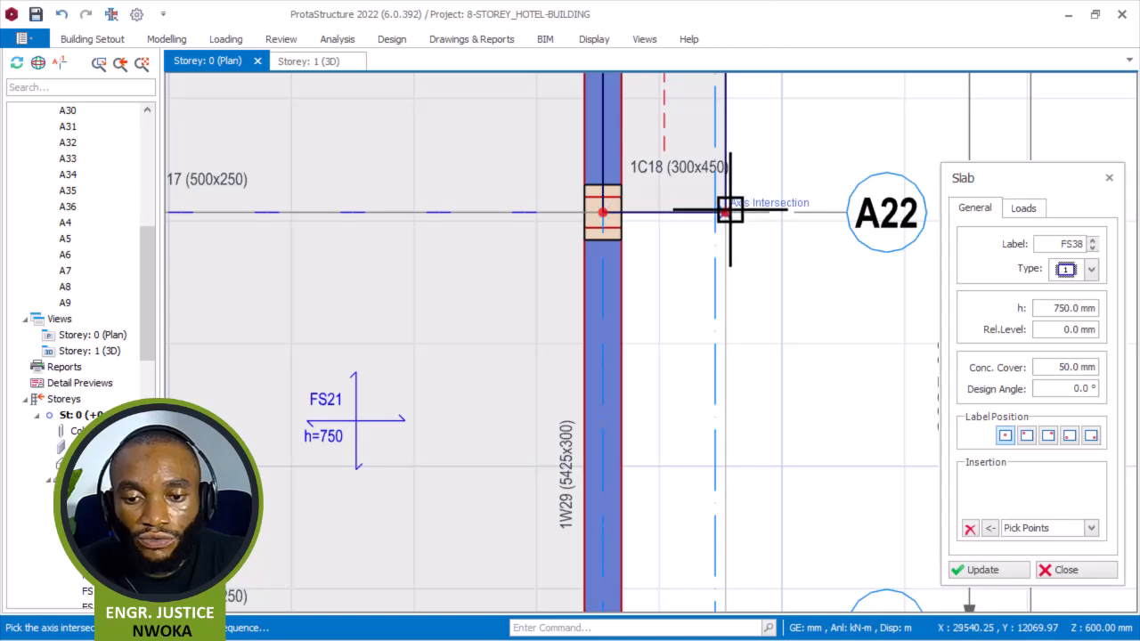
{"action": "left_click", "coordinate": [730, 213]}
{"action": "scroll", "coordinate": [763, 246], "scroll_direction": "down", "scroll_amount": 2}
{"action": "scroll", "coordinate": [753, 406], "scroll_direction": "up", "scroll_amount": 2}
{"action": "scroll", "coordinate": [752, 407], "scroll_direction": "up", "scroll_amount": 1}
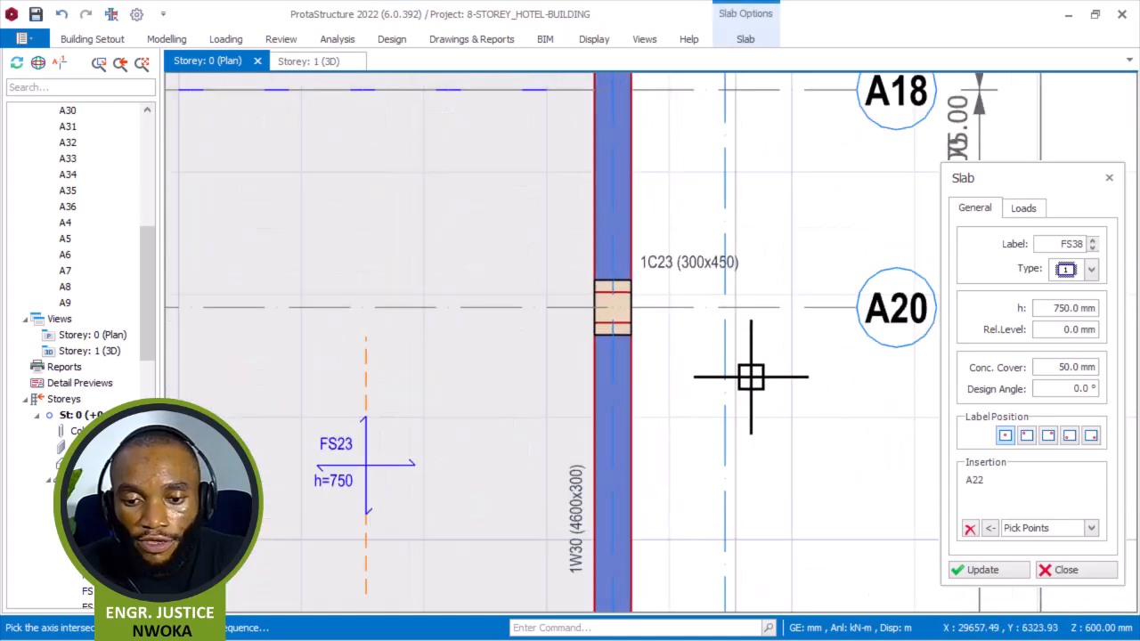
{"action": "left_click", "coordinate": [611, 307]}
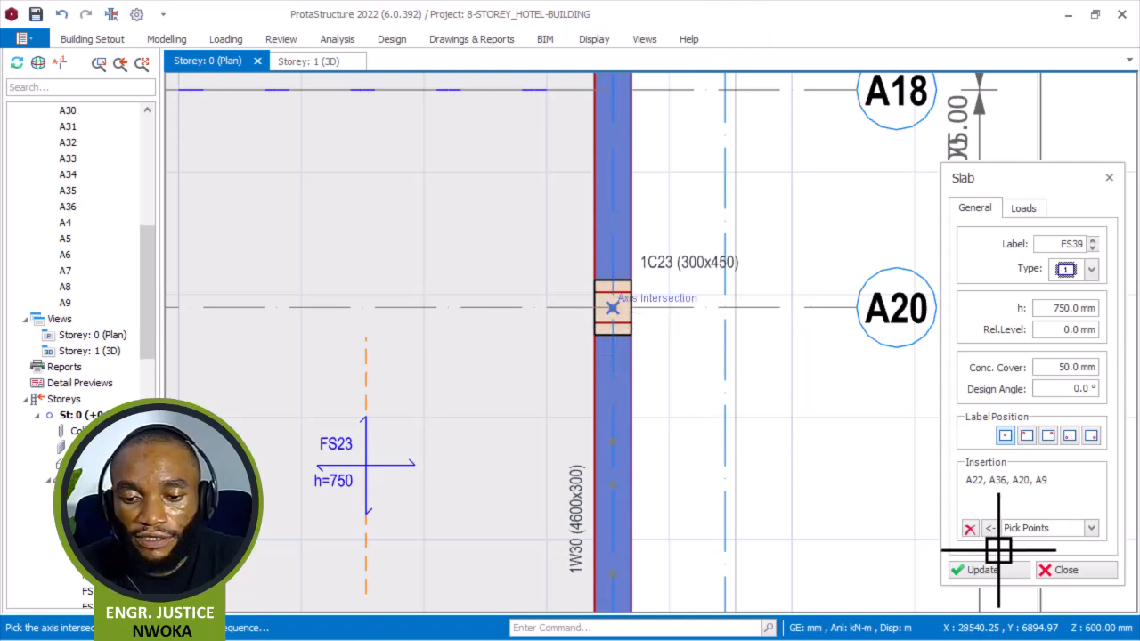
{"action": "left_click", "coordinate": [969, 527]}
Create a 750 mm edge slab outside wall 1W30 through intersections A20, A36, A15 and A9, then clear the insertion list.
{"action": "scroll", "coordinate": [605, 244], "scroll_direction": "down", "scroll_amount": 4}
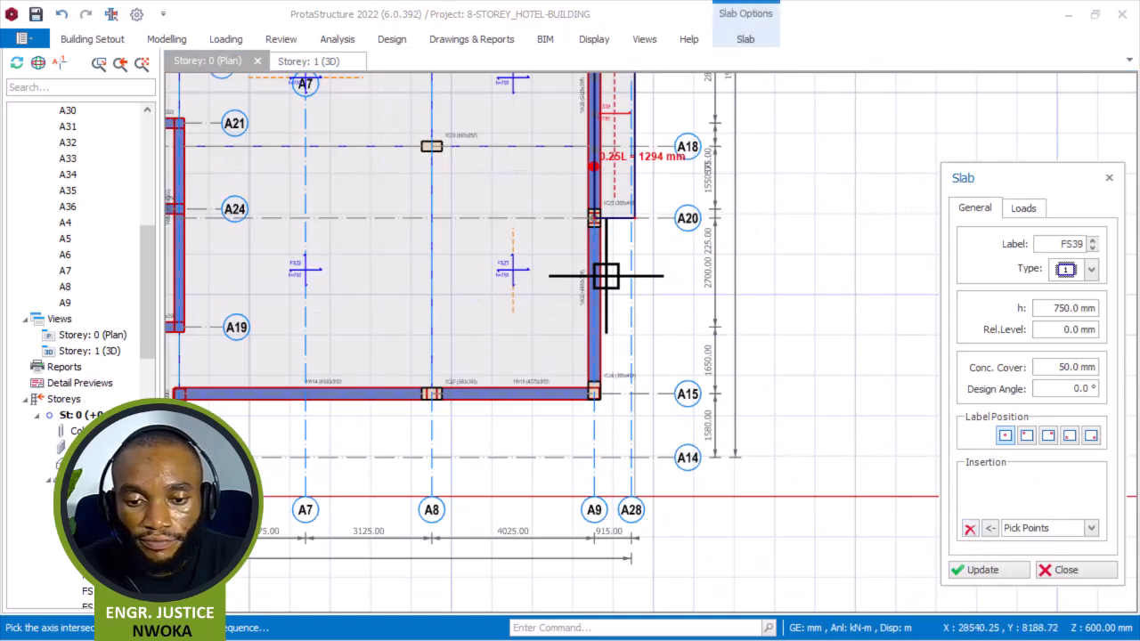
{"action": "scroll", "coordinate": [629, 287], "scroll_direction": "up", "scroll_amount": 2}
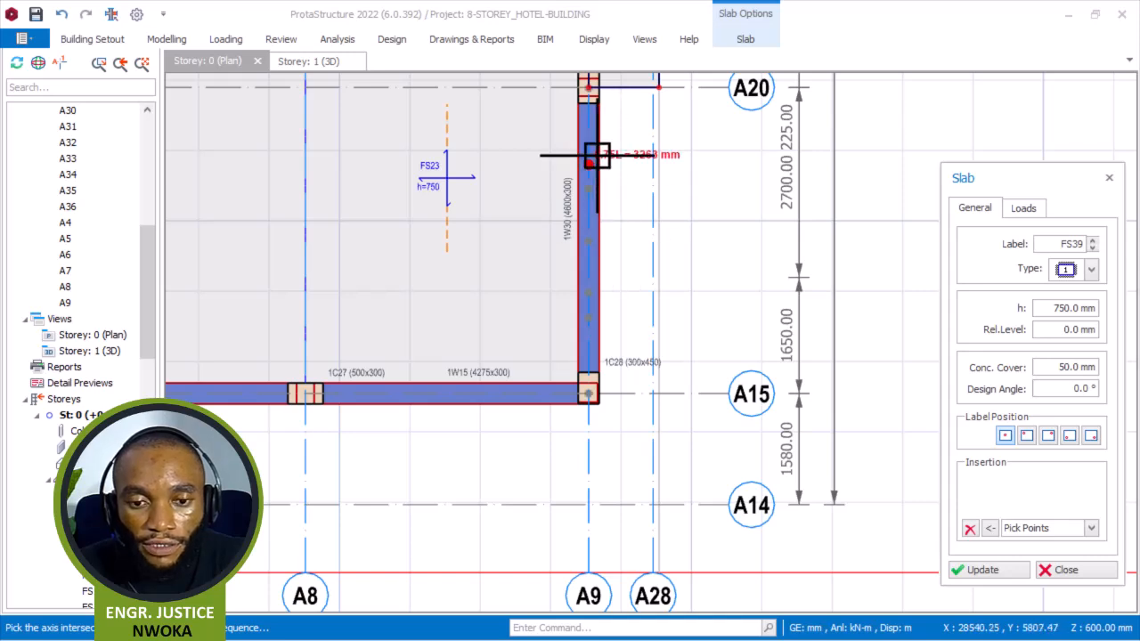
{"action": "middle_click_drag", "start_coordinate": [621, 226], "coordinate": [632, 314]}
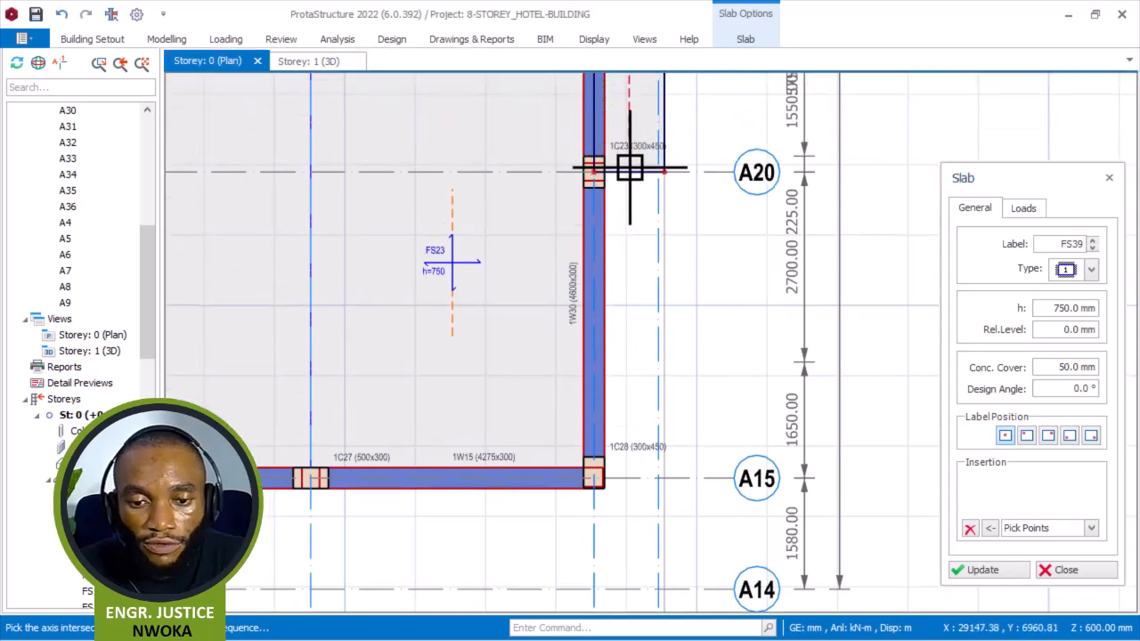
{"action": "scroll", "coordinate": [583, 174], "scroll_direction": "up", "scroll_amount": 2}
{"action": "left_click", "coordinate": [587, 174]}
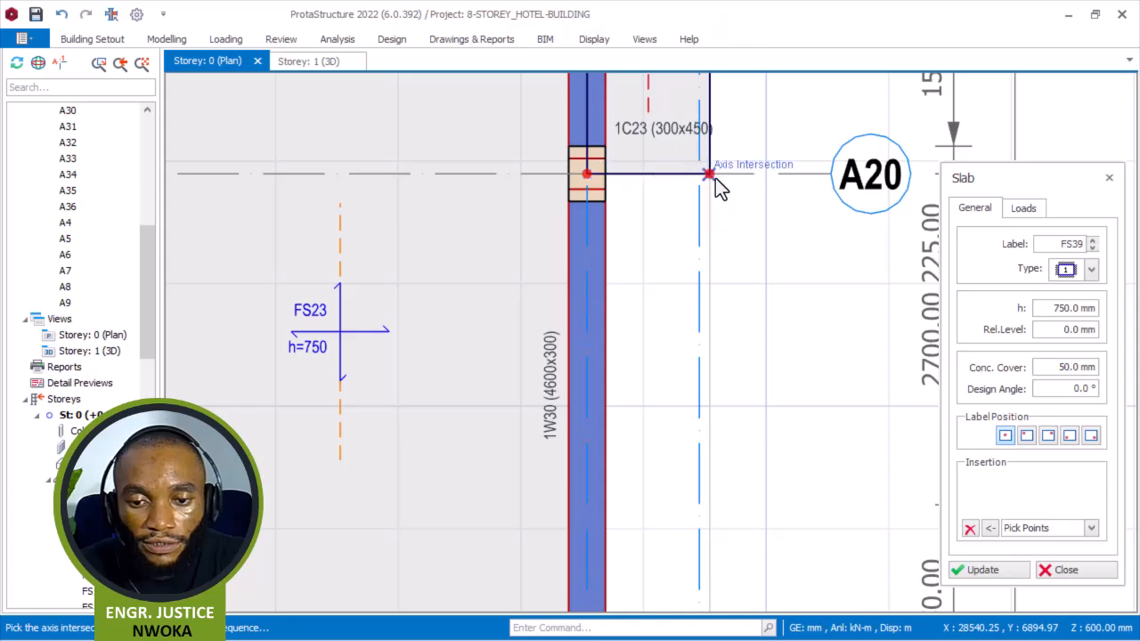
{"action": "left_click", "coordinate": [713, 175]}
{"action": "scroll", "coordinate": [738, 222], "scroll_direction": "down", "scroll_amount": 3}
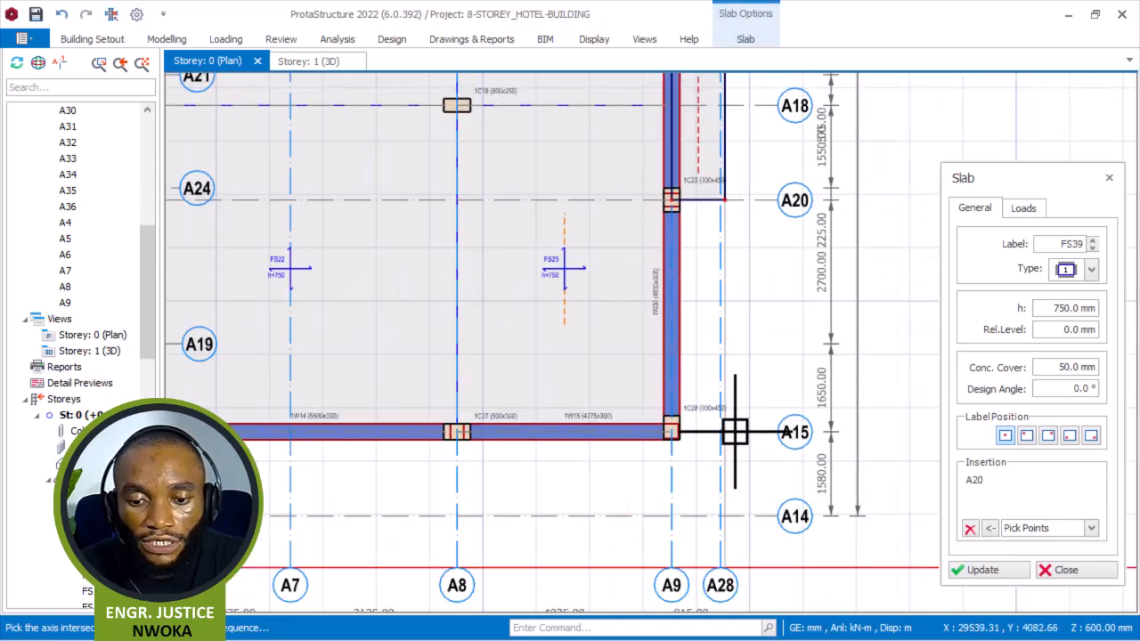
{"action": "scroll", "coordinate": [731, 430], "scroll_direction": "up", "scroll_amount": 3}
{"action": "left_click", "coordinate": [718, 423]}
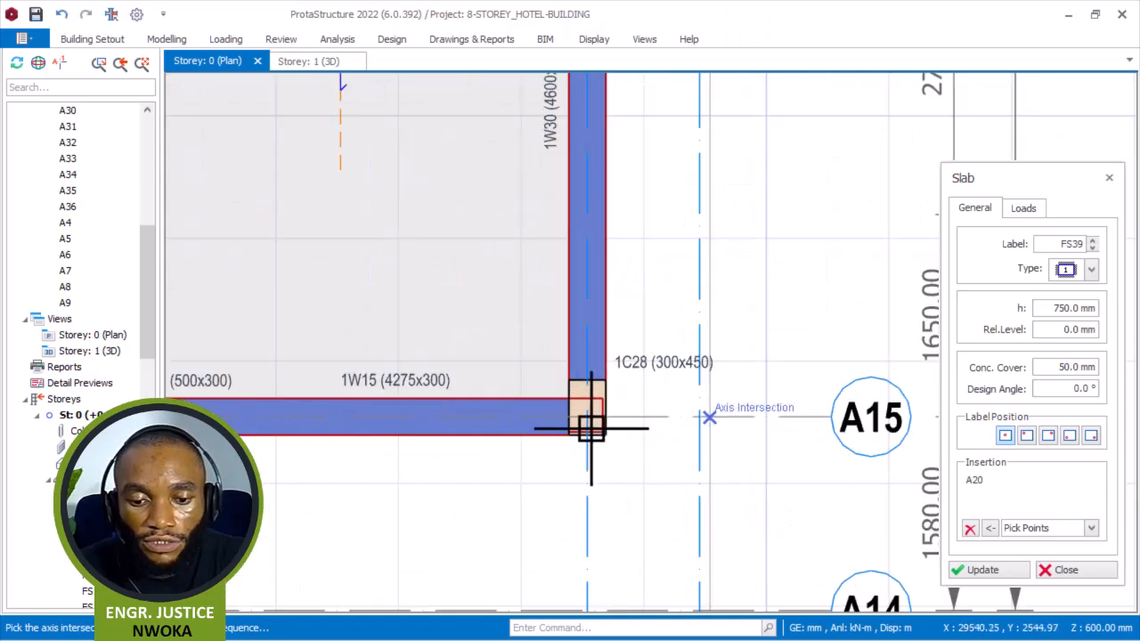
{"action": "left_click", "coordinate": [588, 415]}
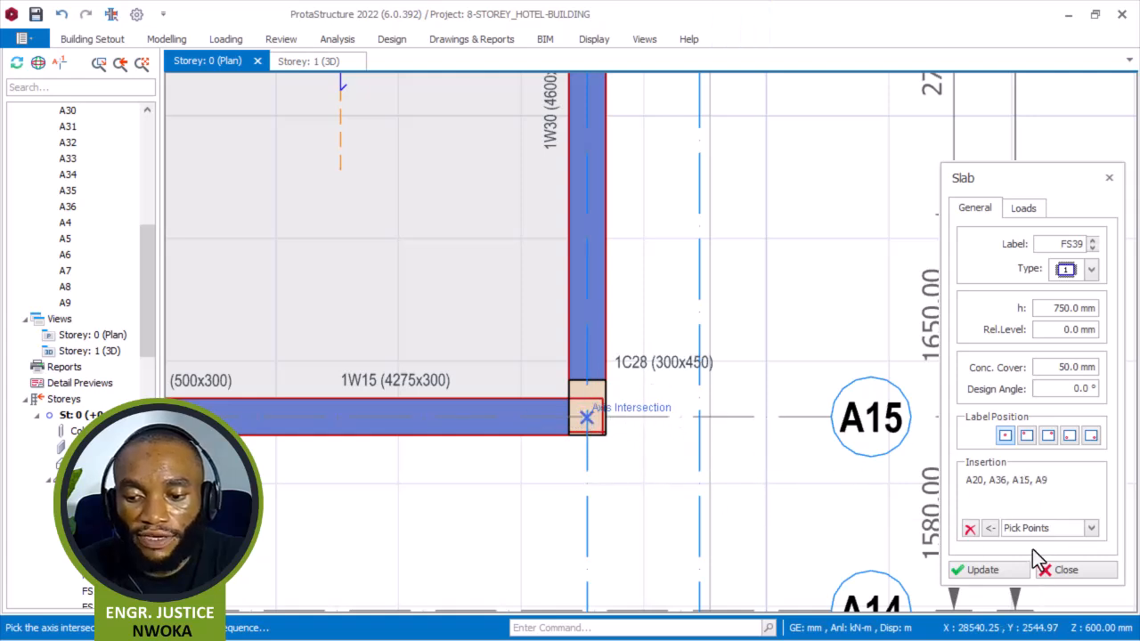
{"action": "left_click", "coordinate": [1001, 567]}
{"action": "left_click", "coordinate": [969, 530]}
Offset axis A15 by 1000 mm downward to create a new horizontal axis below it.
{"action": "scroll", "coordinate": [659, 283], "scroll_direction": "down", "scroll_amount": 3}
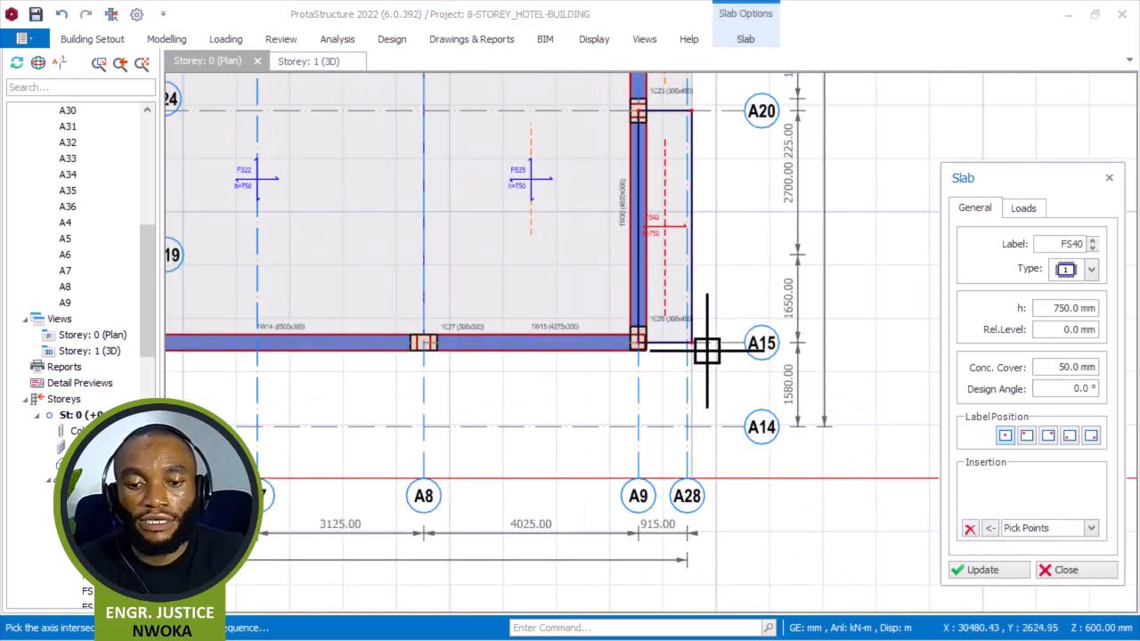
{"action": "key", "text": "Escape"}
{"action": "left_click", "coordinate": [719, 343]}
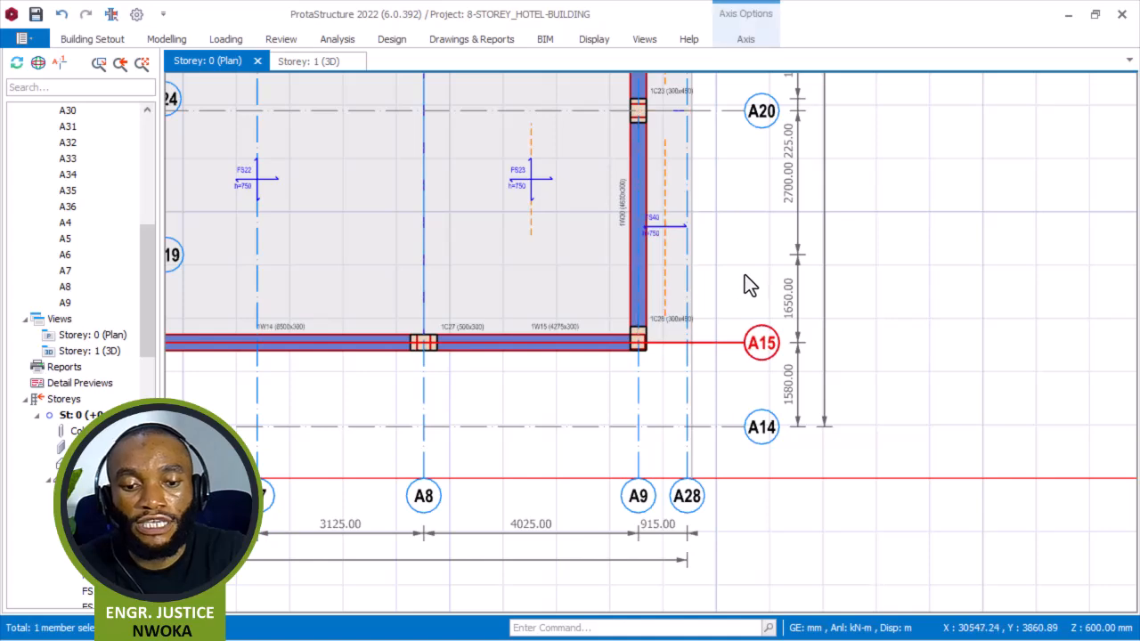
{"action": "right_click", "coordinate": [746, 276]}
{"action": "left_click", "coordinate": [801, 361]}
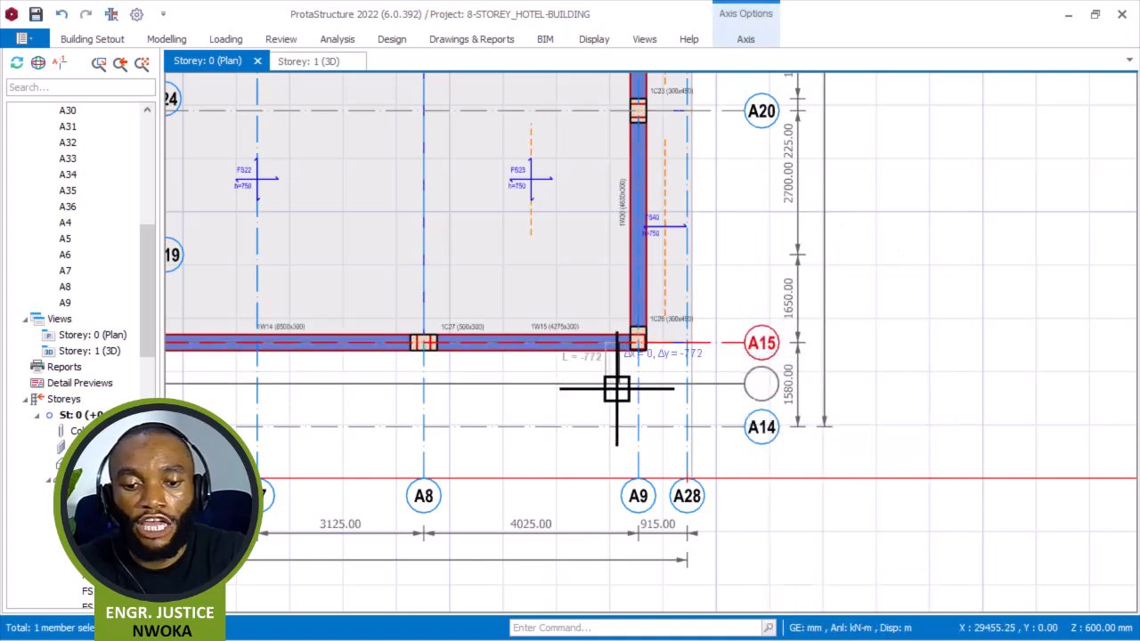
{"action": "scroll", "coordinate": [617, 383], "scroll_direction": "up", "scroll_amount": 3}
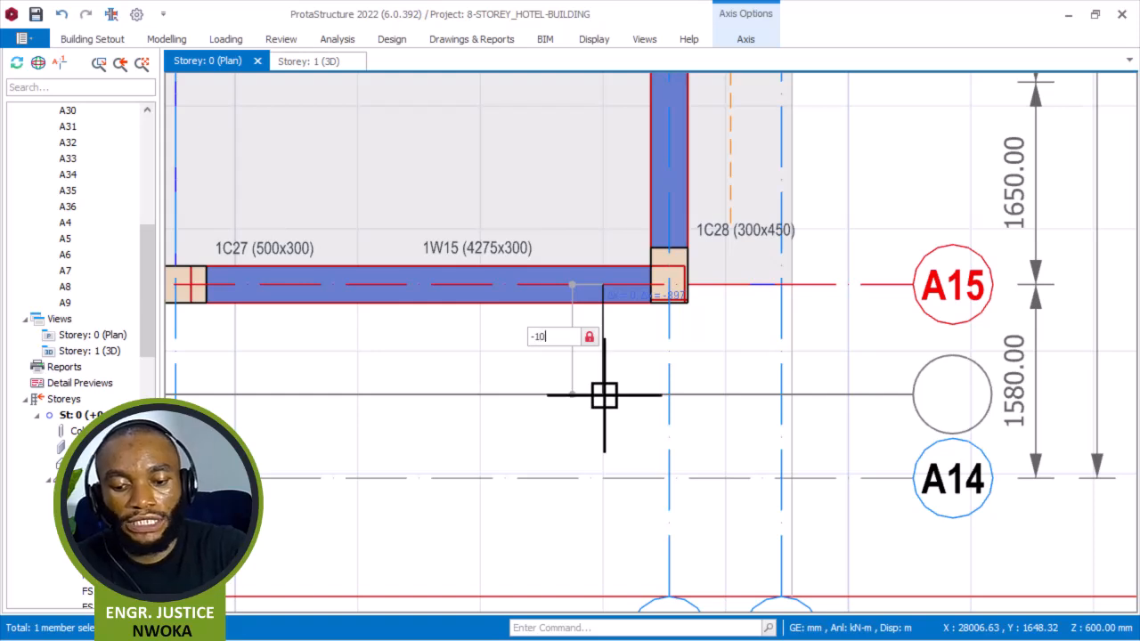
{"action": "key", "text": "Return"}
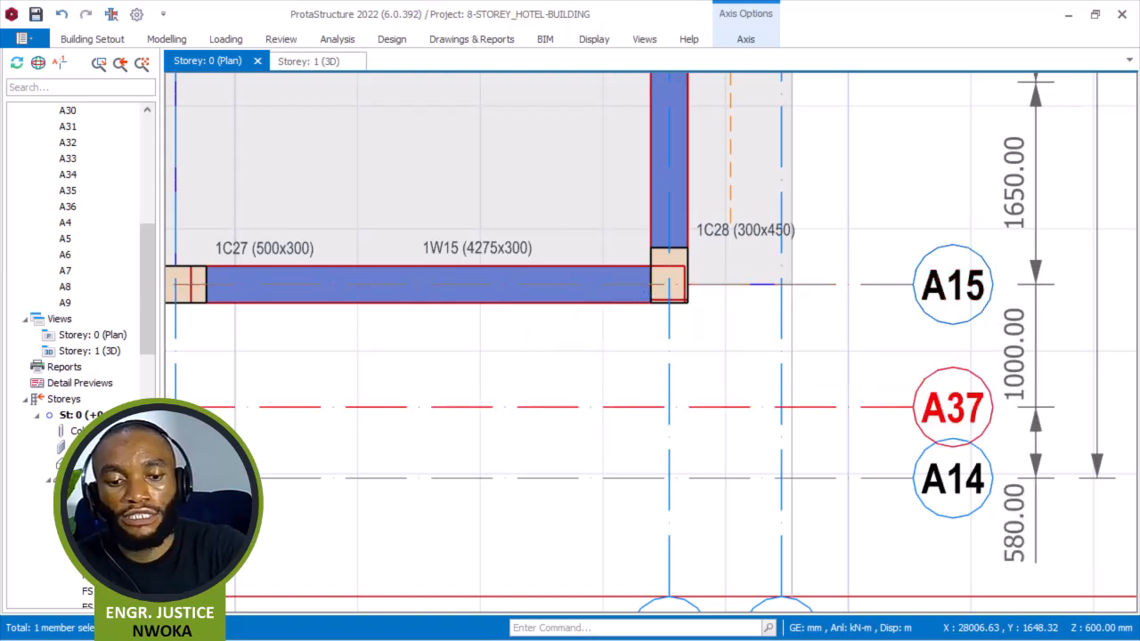
Make the new horizontal axis A37 a hidden axis and close the axis dialog.
{"action": "scroll", "coordinate": [704, 374], "scroll_direction": "down", "scroll_amount": 2}
{"action": "key", "text": "Escape"}
{"action": "right_click", "coordinate": [746, 351]}
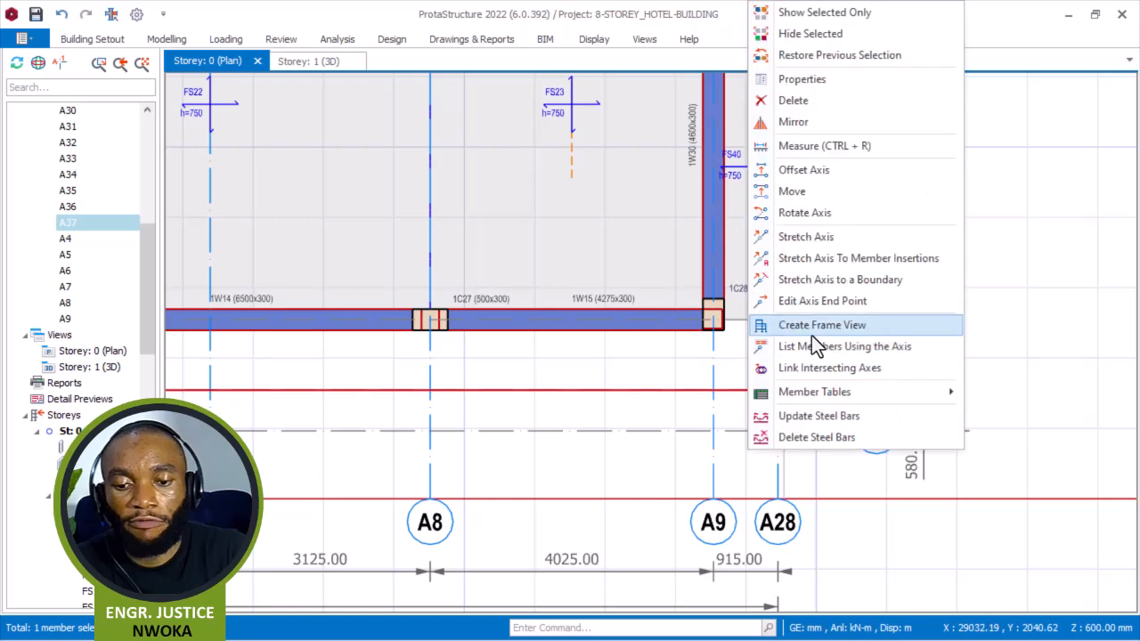
{"action": "left_click", "coordinate": [852, 85]}
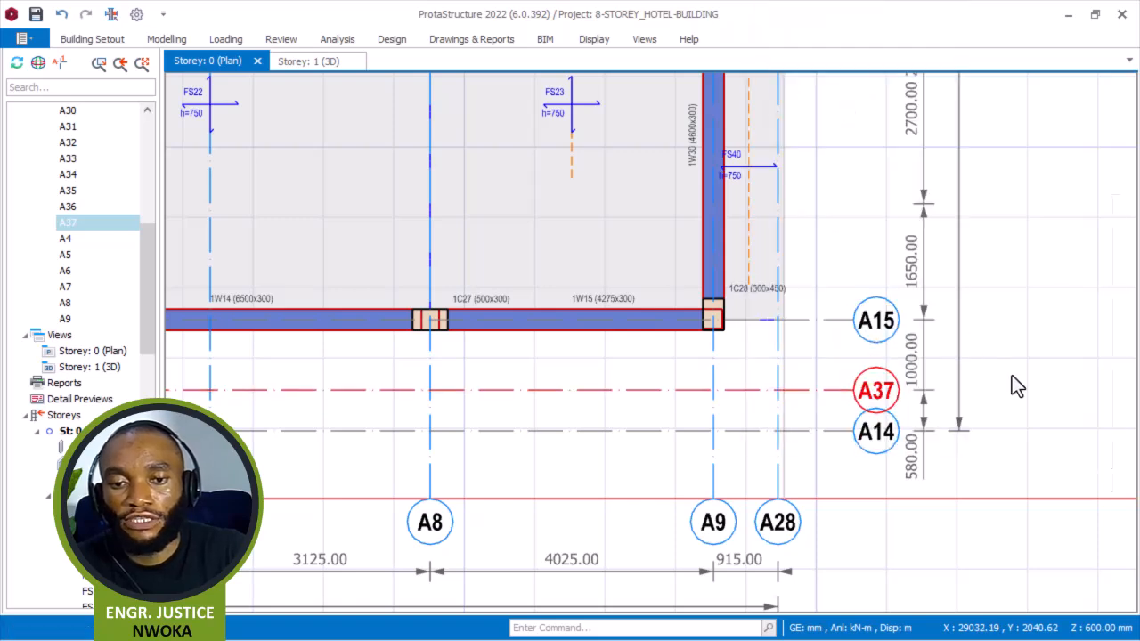
{"action": "left_click", "coordinate": [1101, 401]}
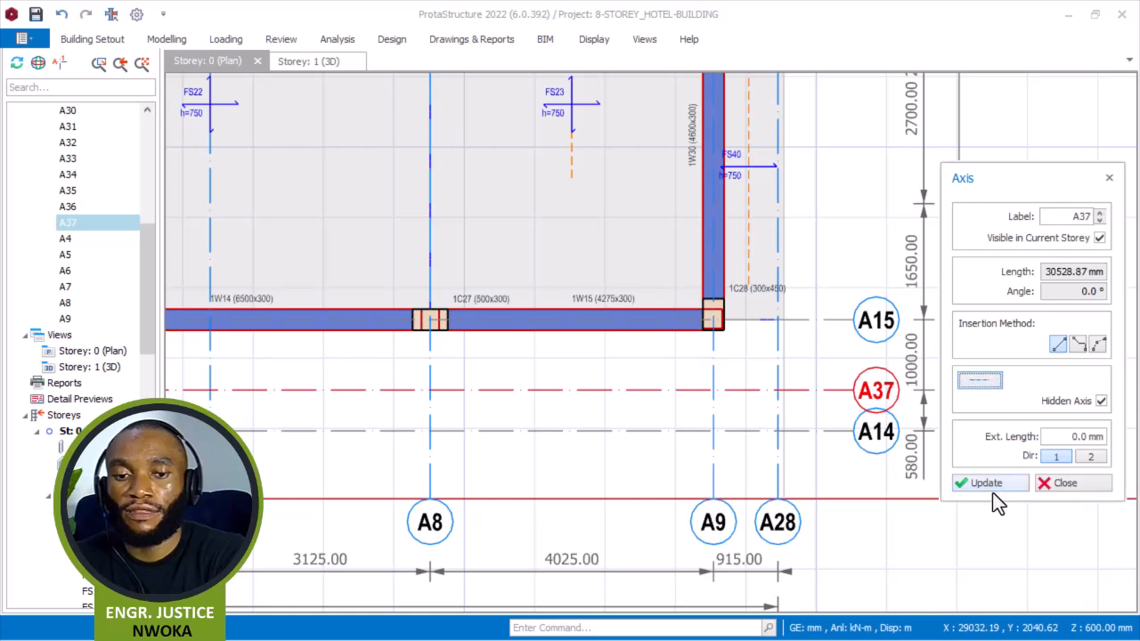
{"action": "left_click", "coordinate": [1051, 486]}
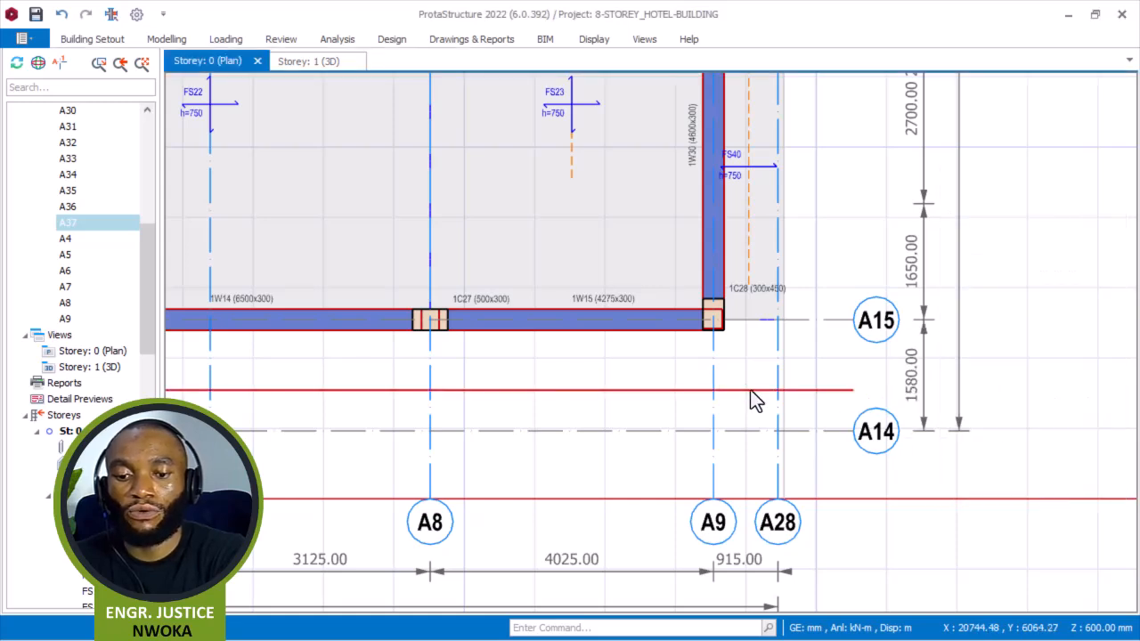
Open the slab dialog from the edge slab beside wall 1W30 and clear its insertion points.
{"action": "left_click", "coordinate": [739, 169]}
{"action": "right_click", "coordinate": [792, 154]}
{"action": "left_click", "coordinate": [840, 231]}
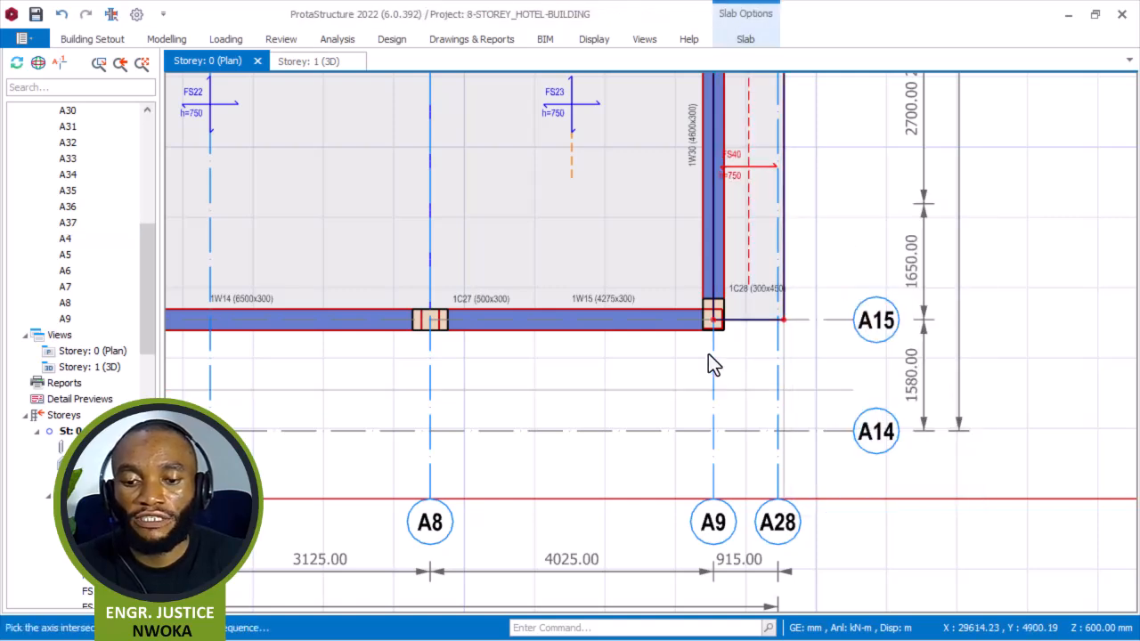
{"action": "scroll", "coordinate": [715, 334], "scroll_direction": "up", "scroll_amount": 3}
{"action": "scroll", "coordinate": [696, 325], "scroll_direction": "down", "scroll_amount": 1}
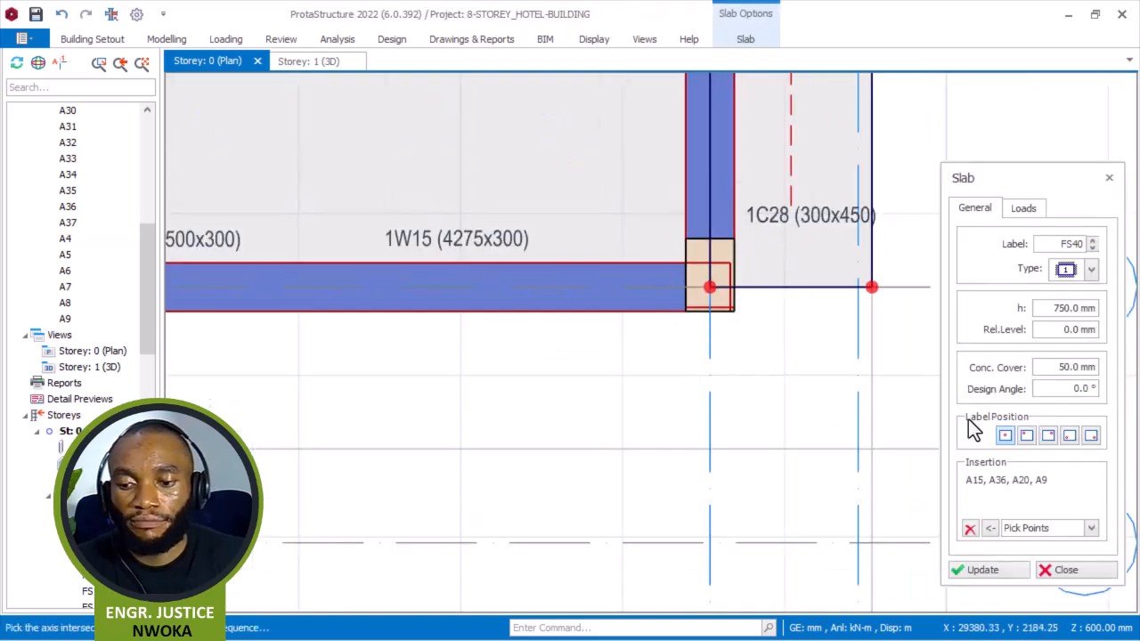
{"action": "left_click", "coordinate": [970, 528]}
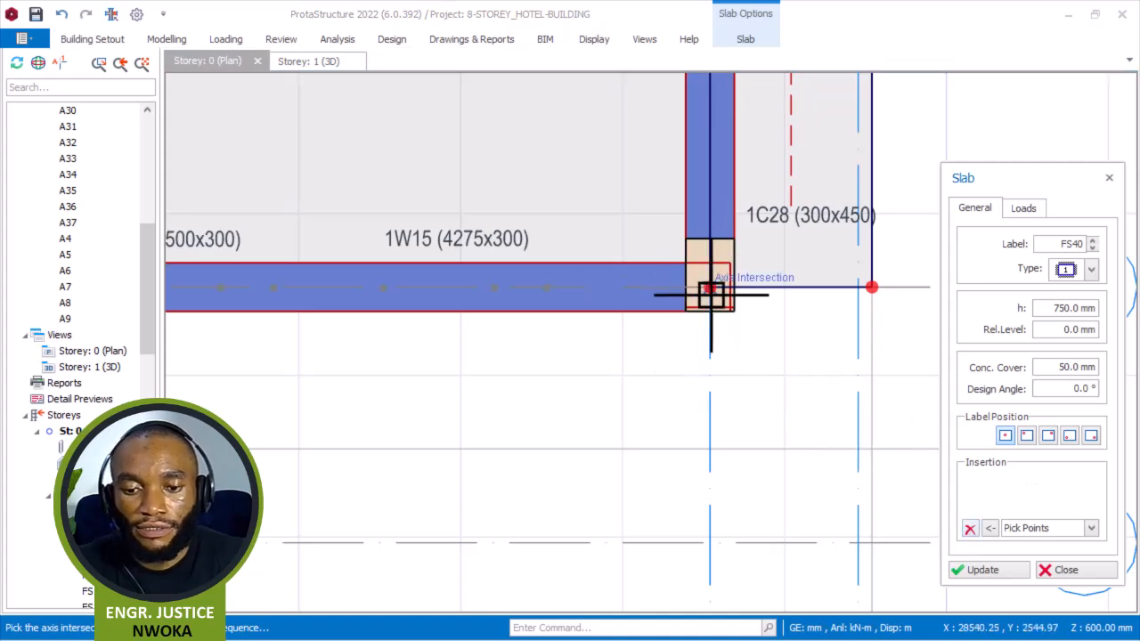
{"action": "scroll", "coordinate": [878, 287], "scroll_direction": "up", "scroll_amount": 1}
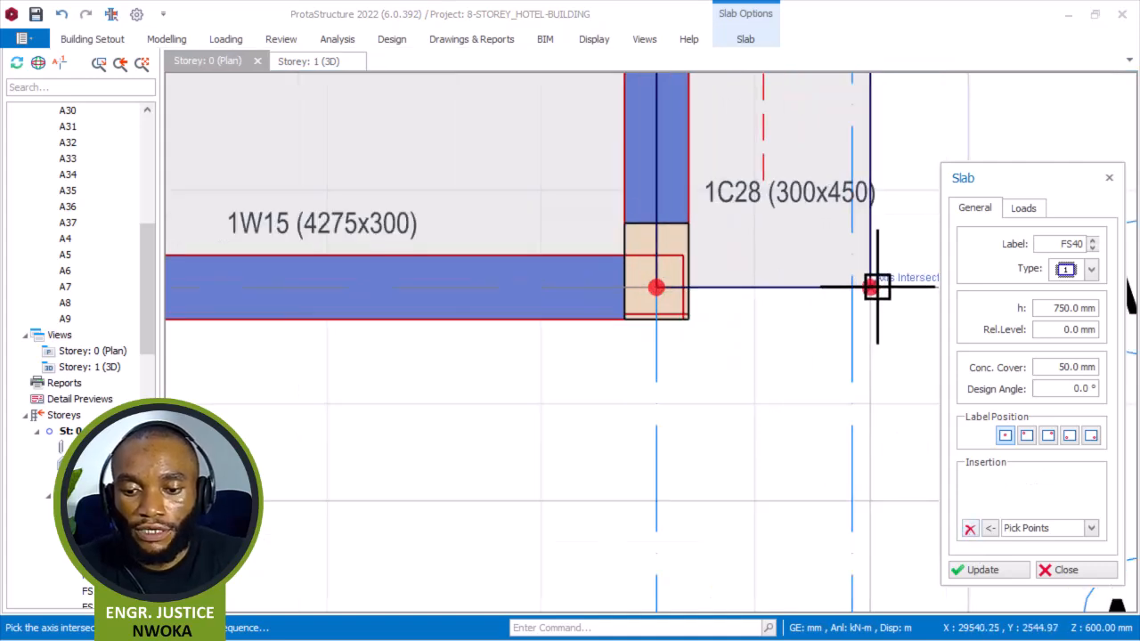
{"action": "left_click", "coordinate": [877, 287]}
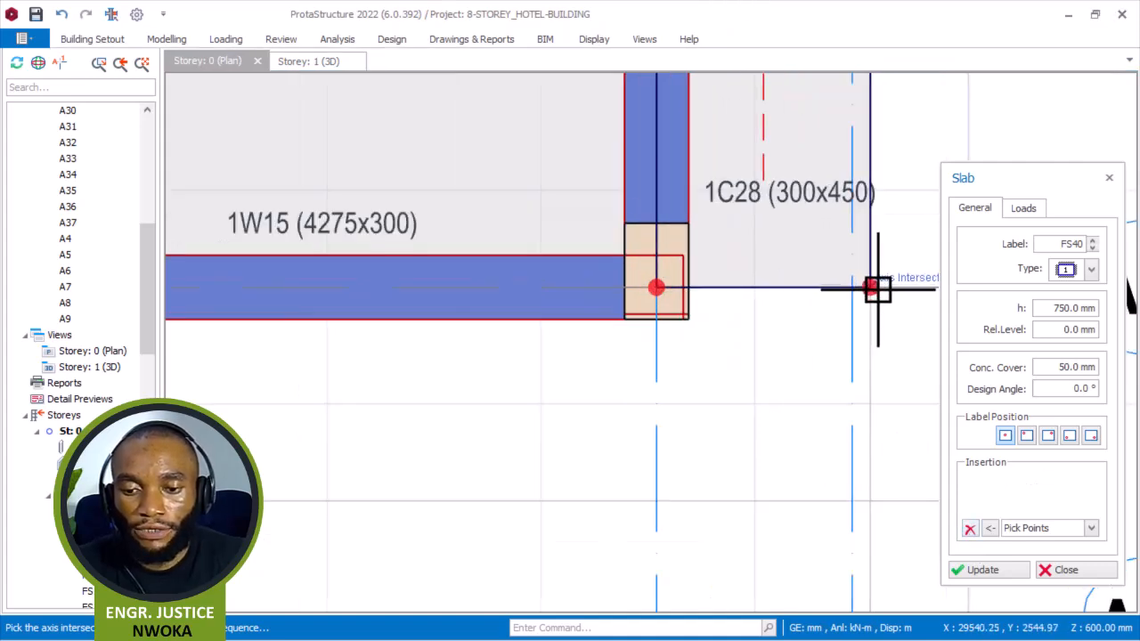
{"action": "left_click", "coordinate": [871, 495]}
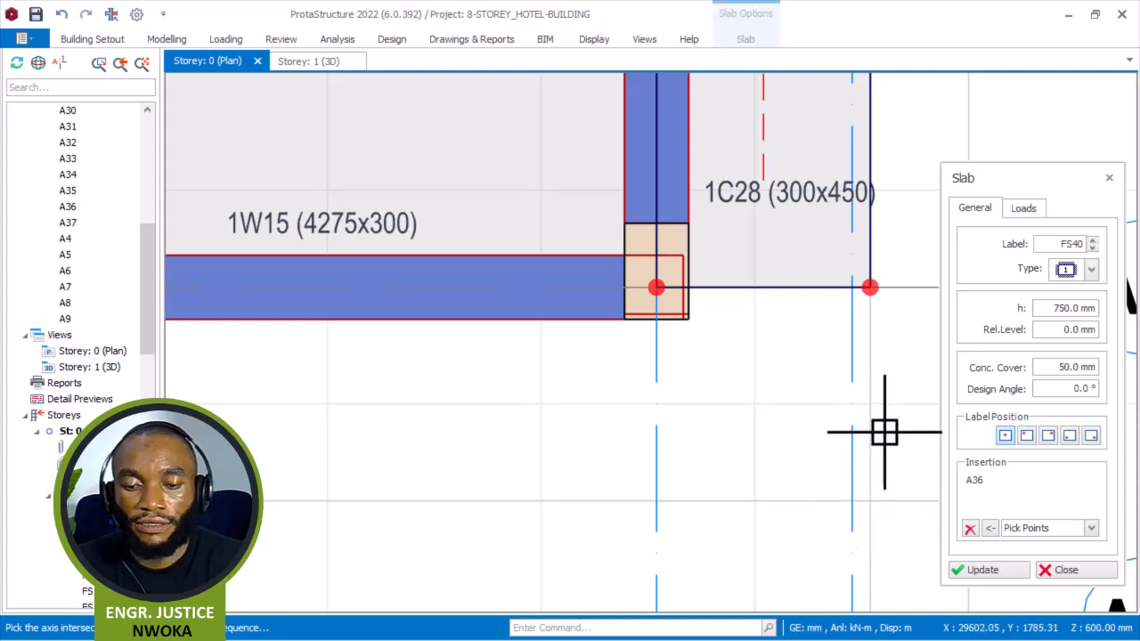
{"action": "scroll", "coordinate": [877, 431], "scroll_direction": "down", "scroll_amount": 2}
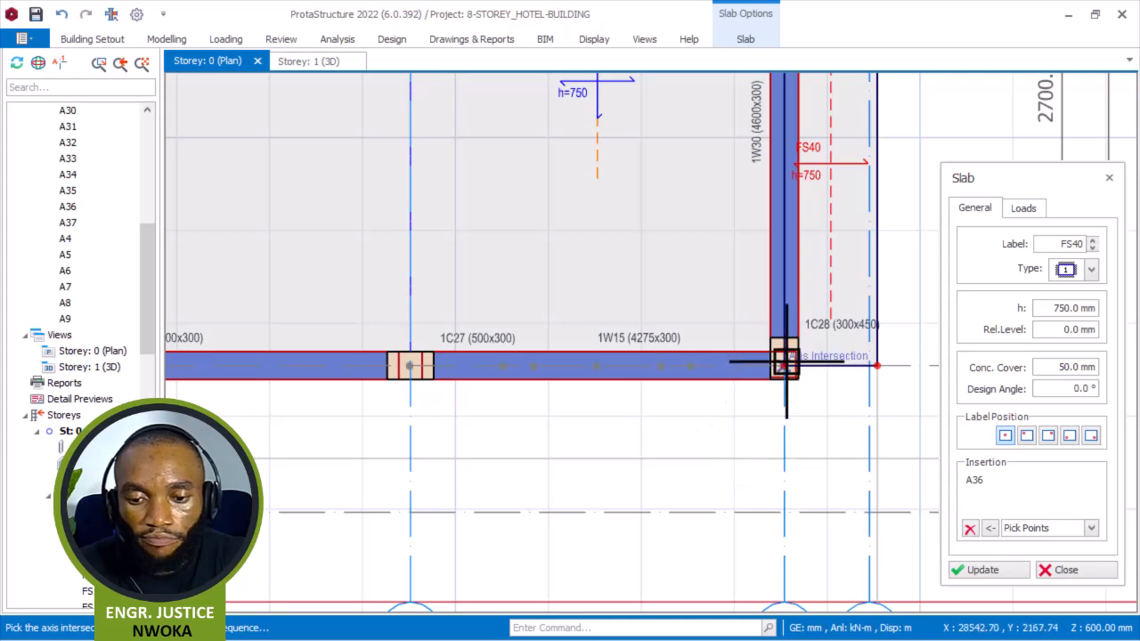
{"action": "scroll", "coordinate": [777, 408], "scroll_direction": "down", "scroll_amount": 1}
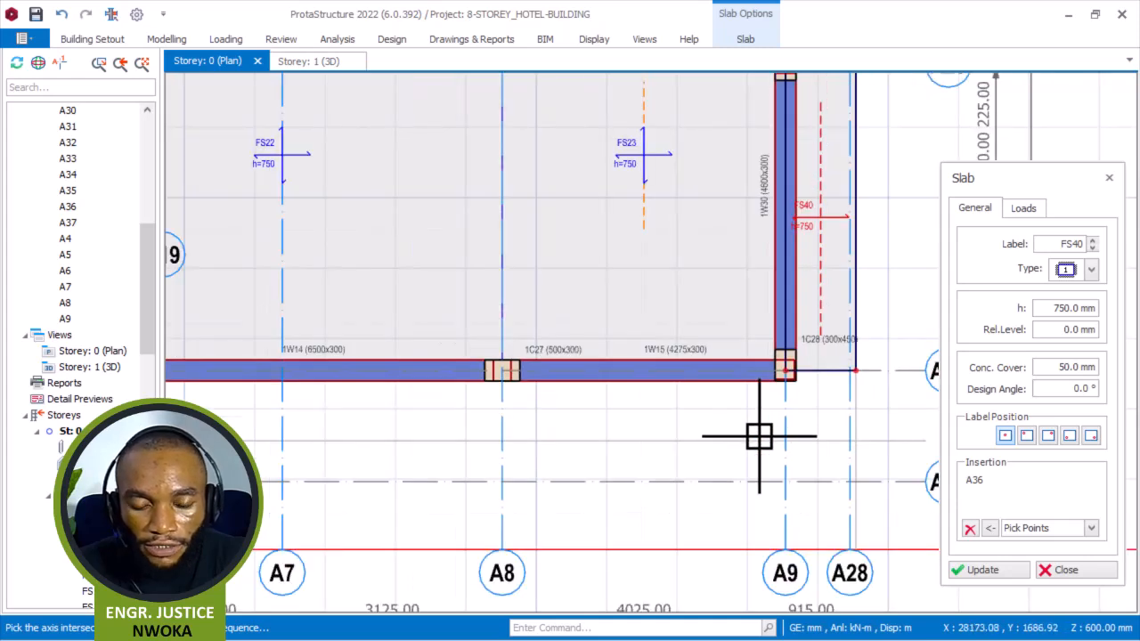
{"action": "scroll", "coordinate": [500, 392], "scroll_direction": "up", "scroll_amount": 1}
{"action": "scroll", "coordinate": [500, 436], "scroll_direction": "down", "scroll_amount": 1}
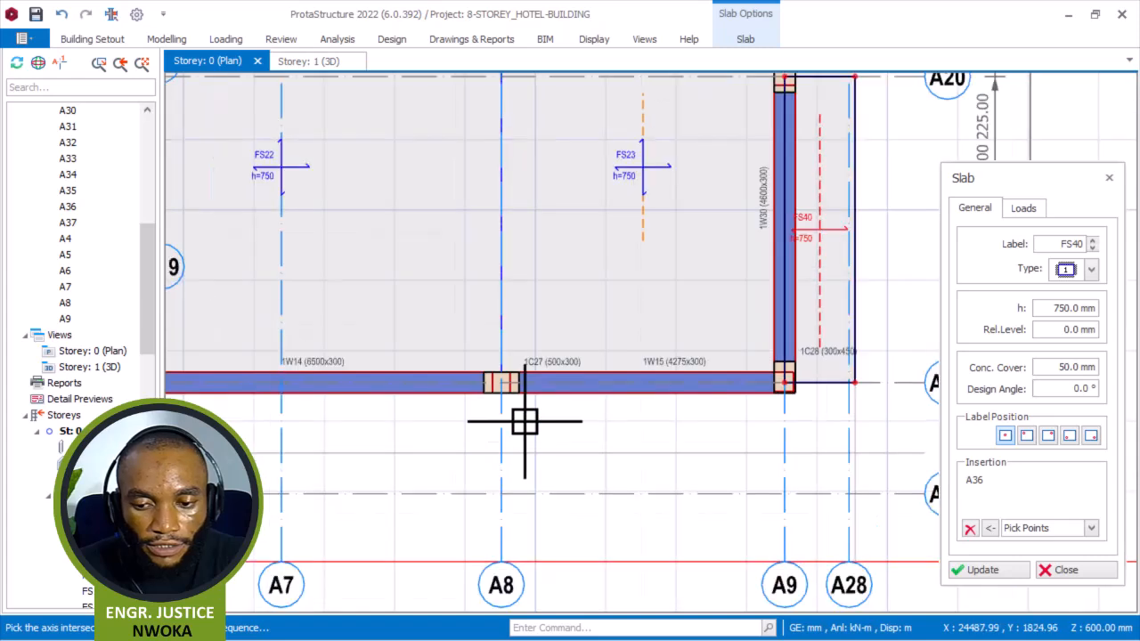
{"action": "left_click", "coordinate": [968, 528]}
{"action": "scroll", "coordinate": [506, 385], "scroll_direction": "up", "scroll_amount": 1}
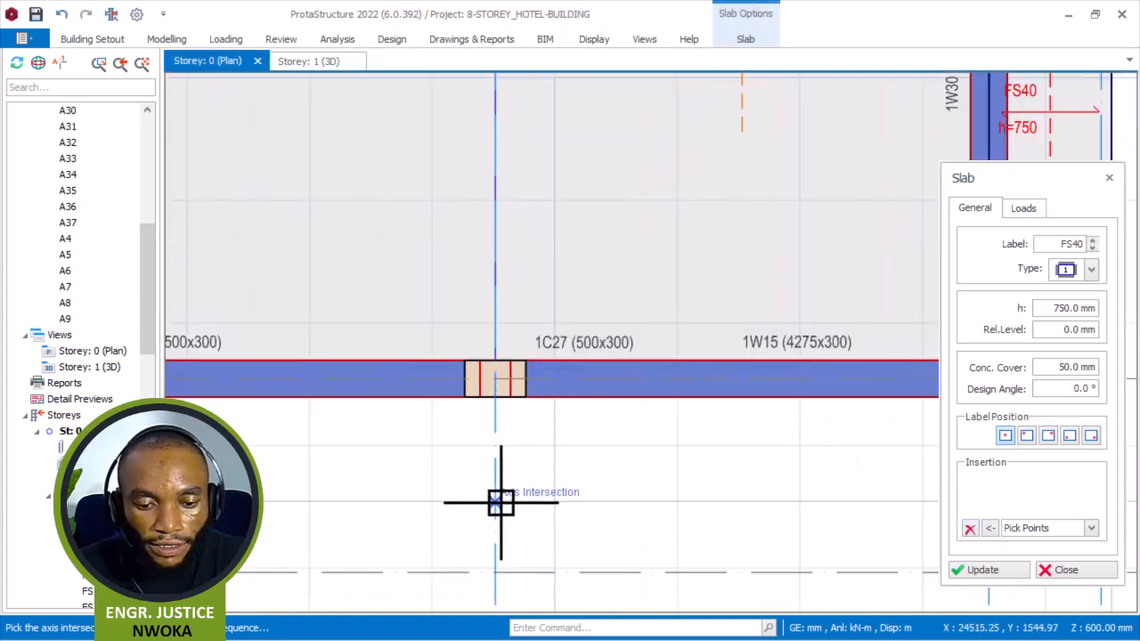
{"action": "left_click", "coordinate": [379, 477]}
{"action": "scroll", "coordinate": [386, 466], "scroll_direction": "down", "scroll_amount": 1}
{"action": "scroll", "coordinate": [582, 516], "scroll_direction": "up", "scroll_amount": 2}
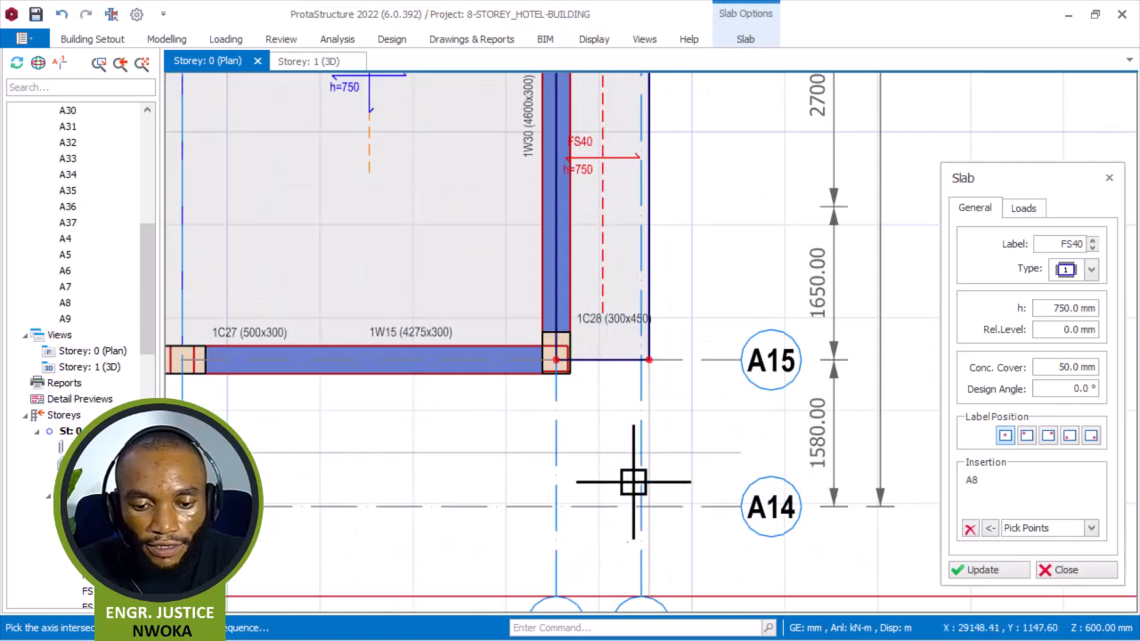
{"action": "scroll", "coordinate": [660, 456], "scroll_direction": "up", "scroll_amount": 1}
{"action": "left_click", "coordinate": [657, 334]}
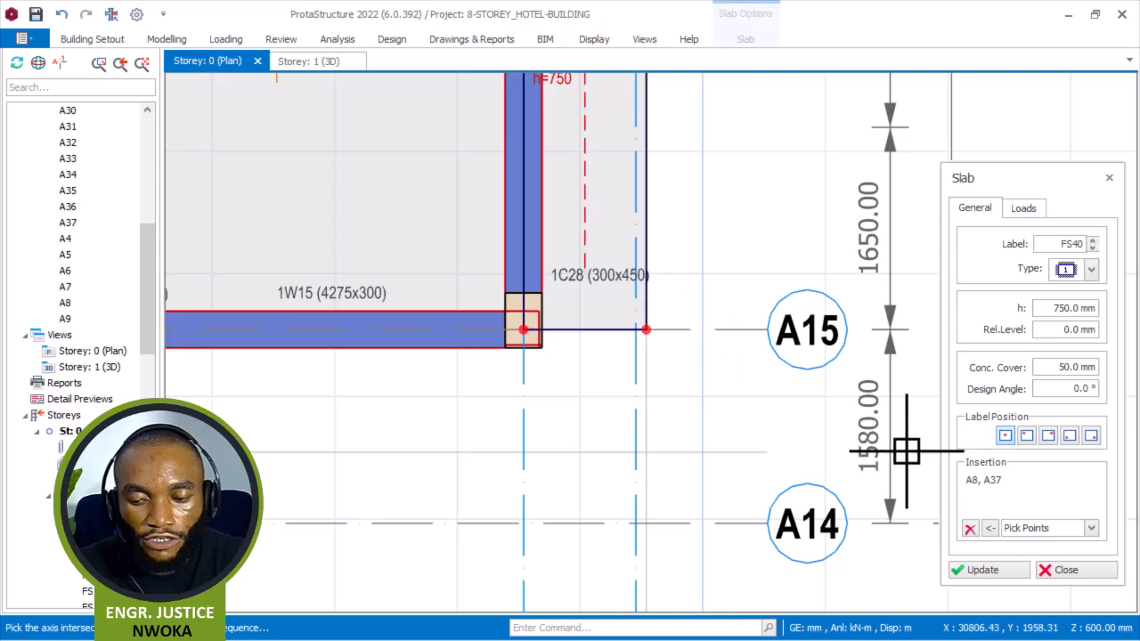
{"action": "left_click", "coordinate": [970, 529]}
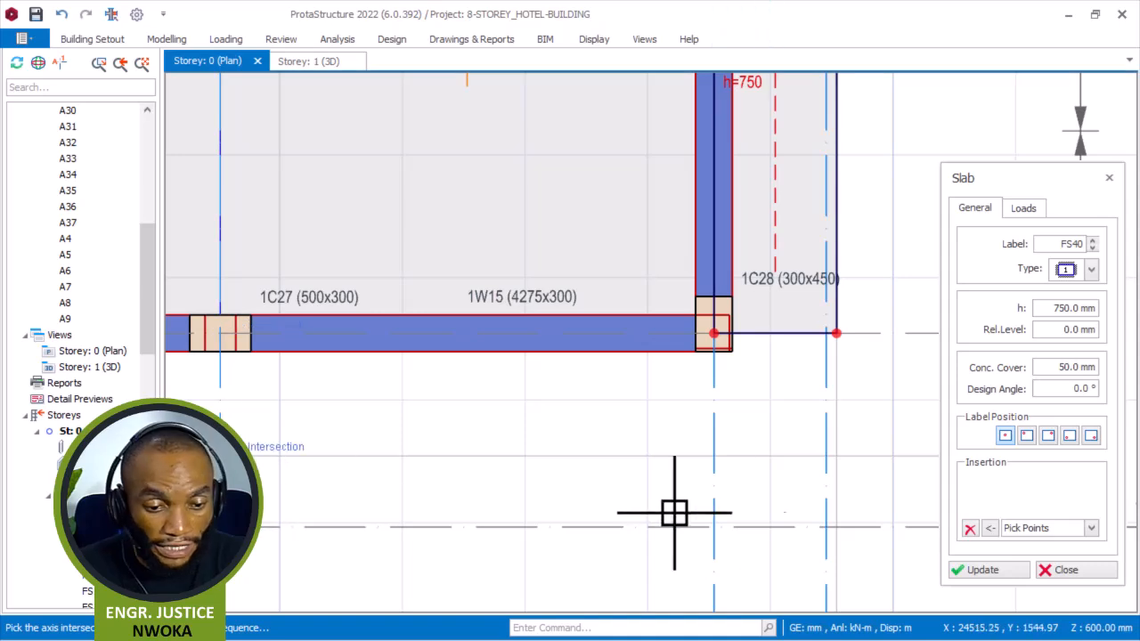
Create a 750 mm edge slab outside wall 1W15 through intersections A8, A37, A36 and A15, then clear the insertion list and leave the command.
{"action": "scroll", "coordinate": [846, 459], "scroll_direction": "up", "scroll_amount": 2}
{"action": "left_click", "coordinate": [827, 235]}
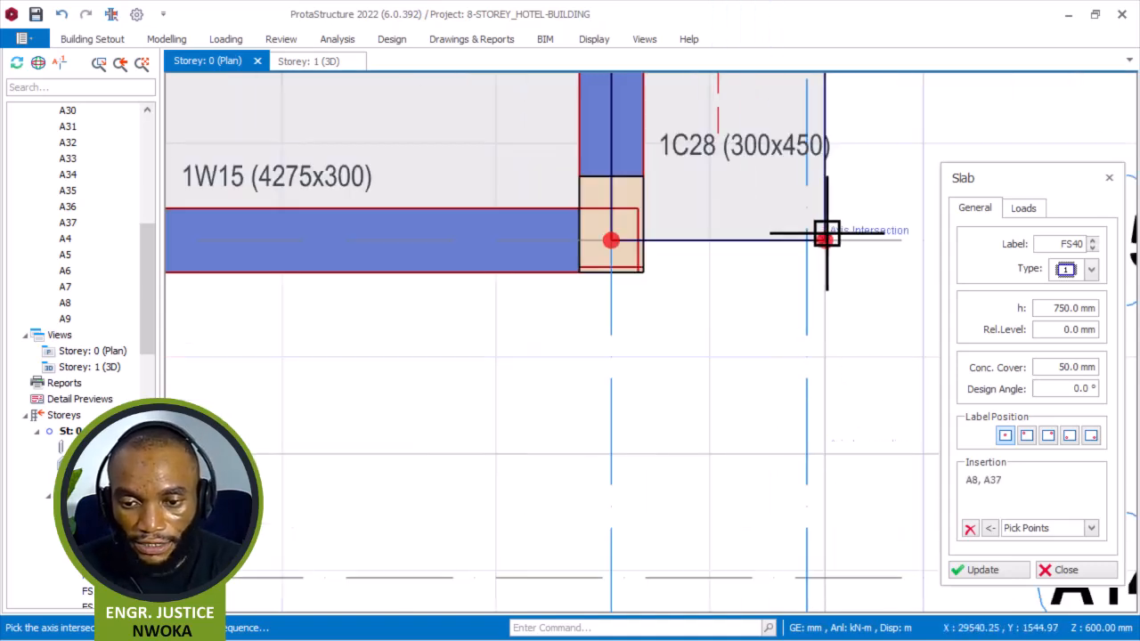
{"action": "left_click", "coordinate": [611, 241]}
{"action": "scroll", "coordinate": [895, 319], "scroll_direction": "down", "scroll_amount": 2}
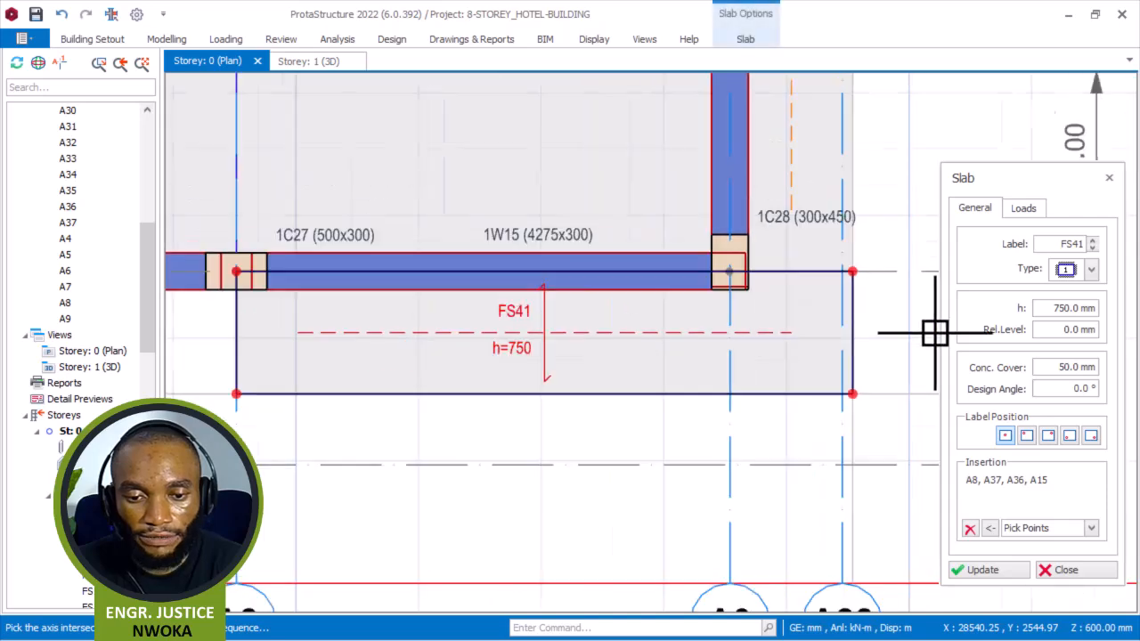
{"action": "scroll", "coordinate": [908, 323], "scroll_direction": "down", "scroll_amount": 4}
{"action": "scroll", "coordinate": [686, 394], "scroll_direction": "up", "scroll_amount": 3}
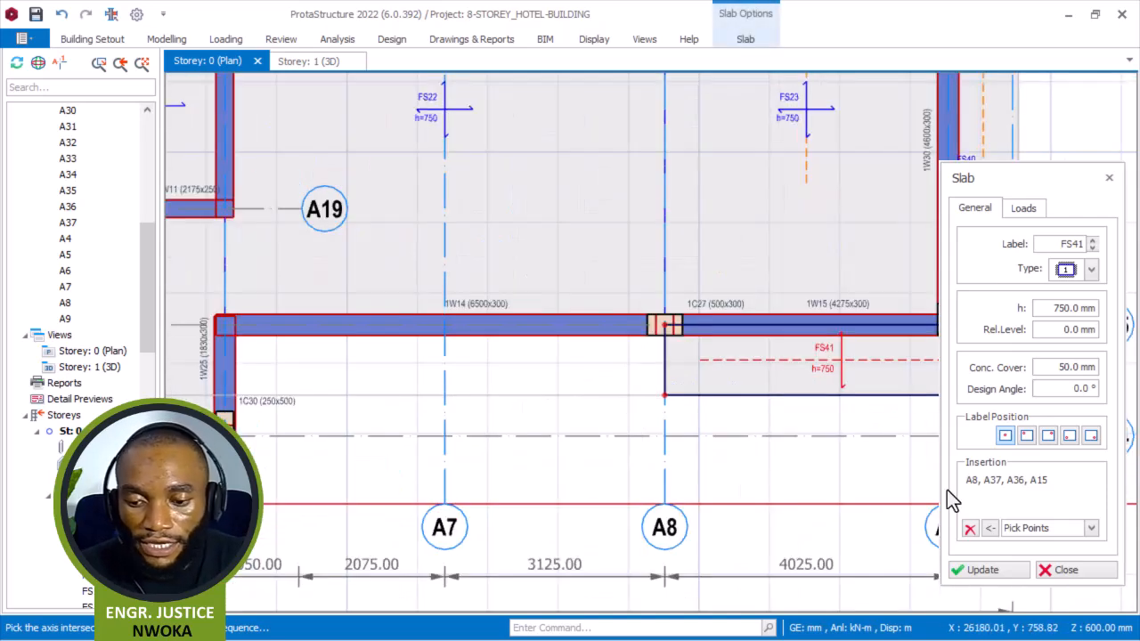
{"action": "left_click", "coordinate": [970, 529]}
{"action": "middle_click_drag", "start_coordinate": [606, 327], "coordinate": [777, 280]}
{"action": "scroll", "coordinate": [581, 310], "scroll_direction": "up", "scroll_amount": 2}
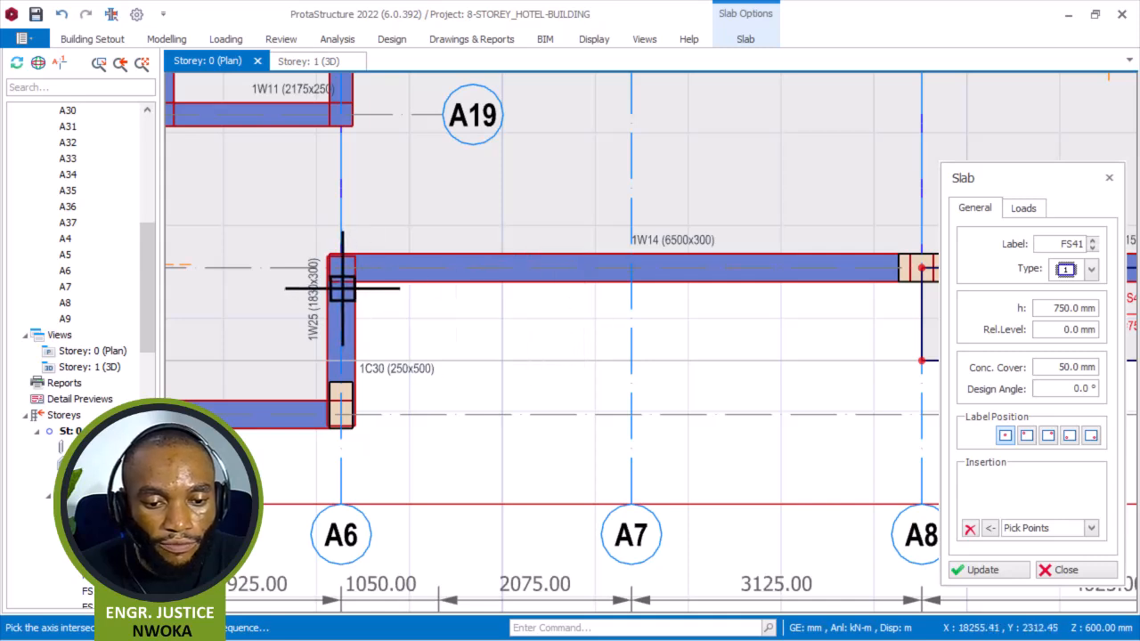
{"action": "scroll", "coordinate": [341, 288], "scroll_direction": "down", "scroll_amount": 2}
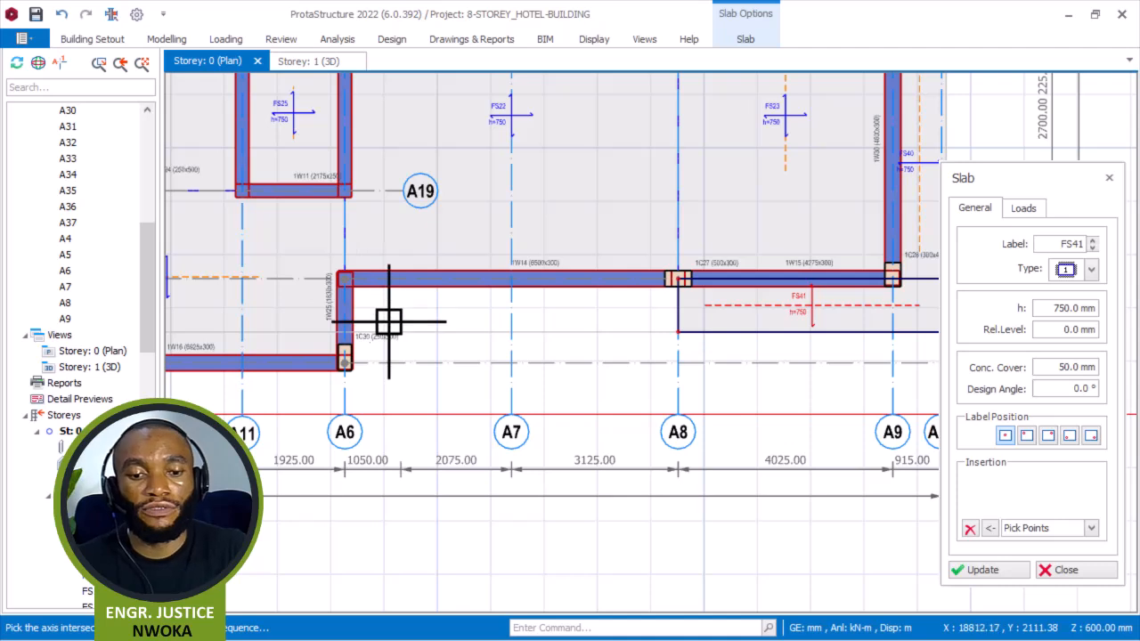
{"action": "key", "text": "Escape"}
Offset axis A6 by 1000 mm to the right to create a new vertical axis.
{"action": "scroll", "coordinate": [361, 399], "scroll_direction": "up", "scroll_amount": 1}
{"action": "left_click", "coordinate": [341, 414]}
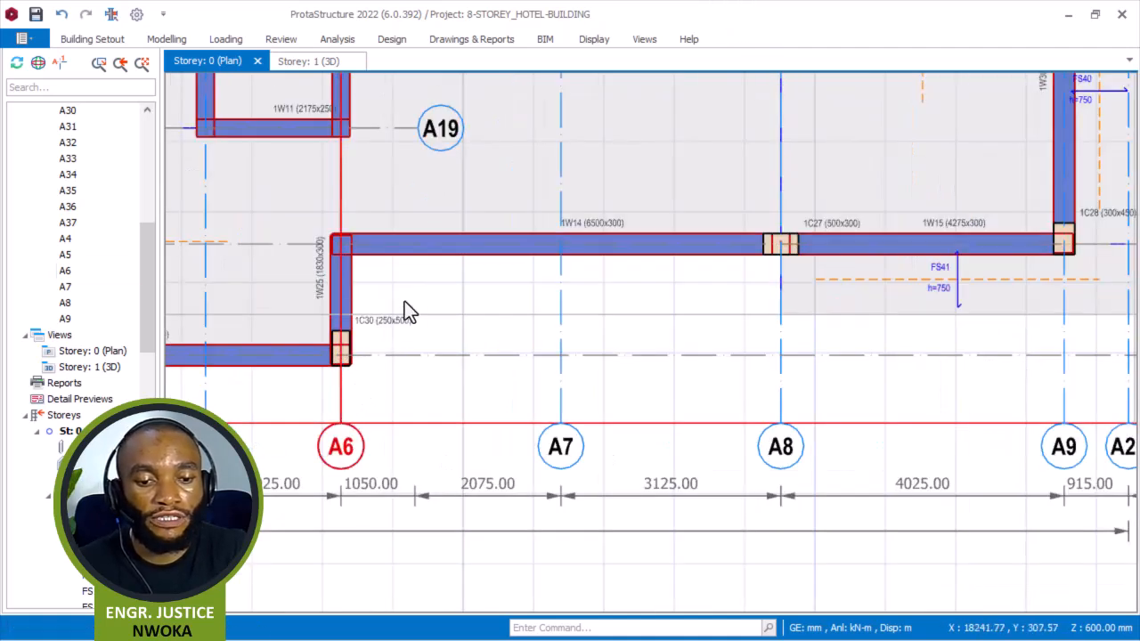
{"action": "right_click", "coordinate": [399, 282]}
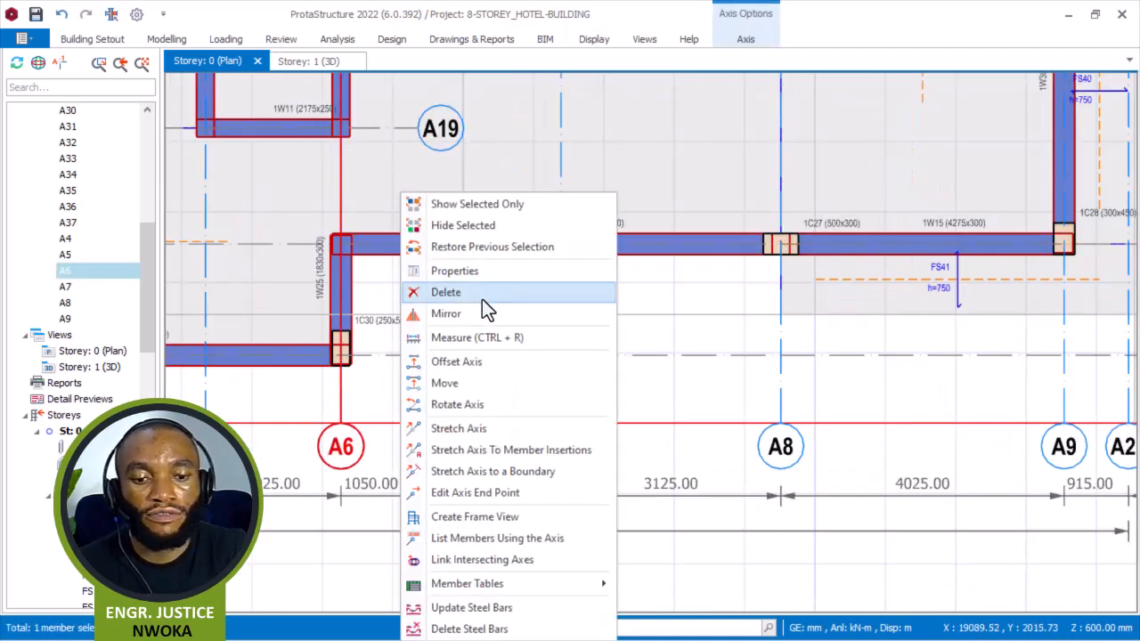
{"action": "left_click", "coordinate": [480, 359]}
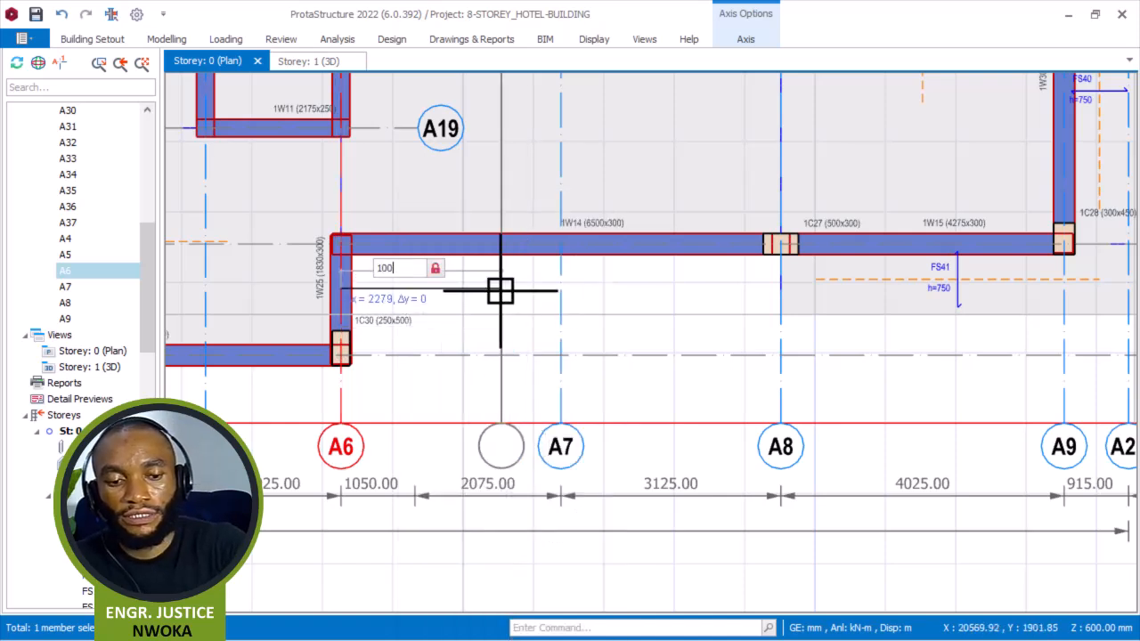
{"action": "key", "text": "Return"}
{"action": "key", "text": "Escape"}
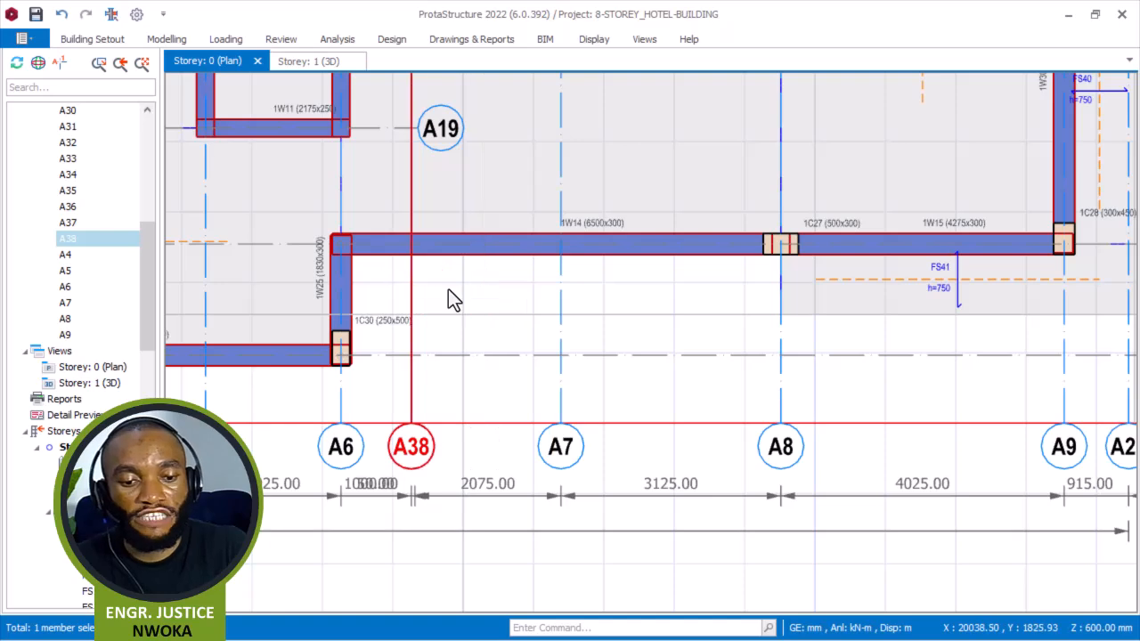
Make the new vertical axis A38 a hidden axis and close the axis dialog.
{"action": "right_click", "coordinate": [420, 279]}
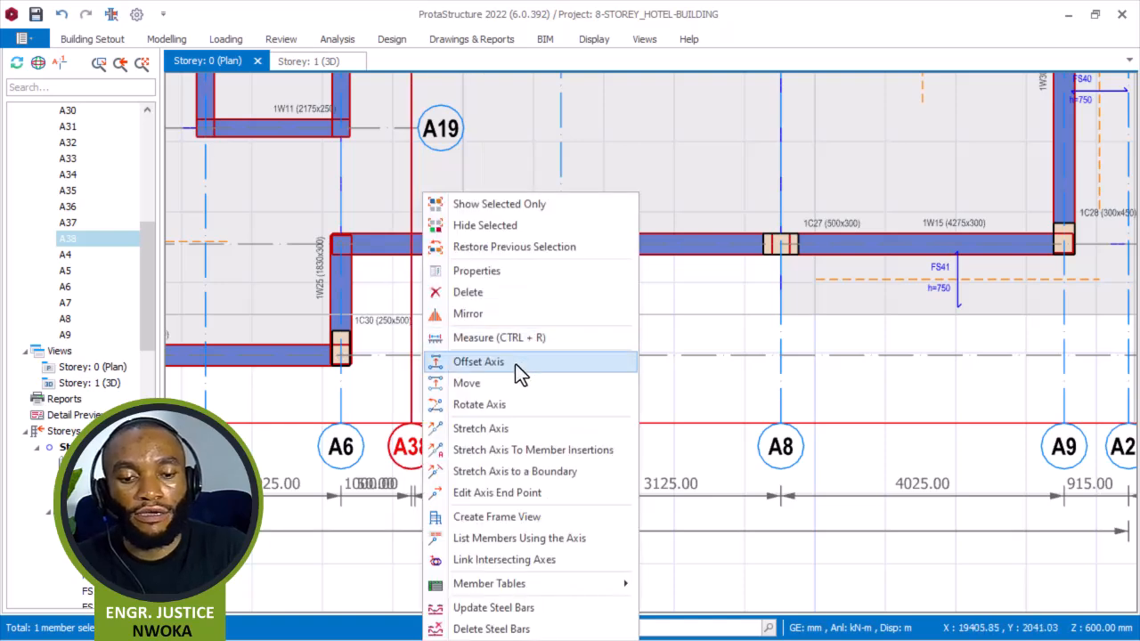
{"action": "left_click", "coordinate": [497, 266]}
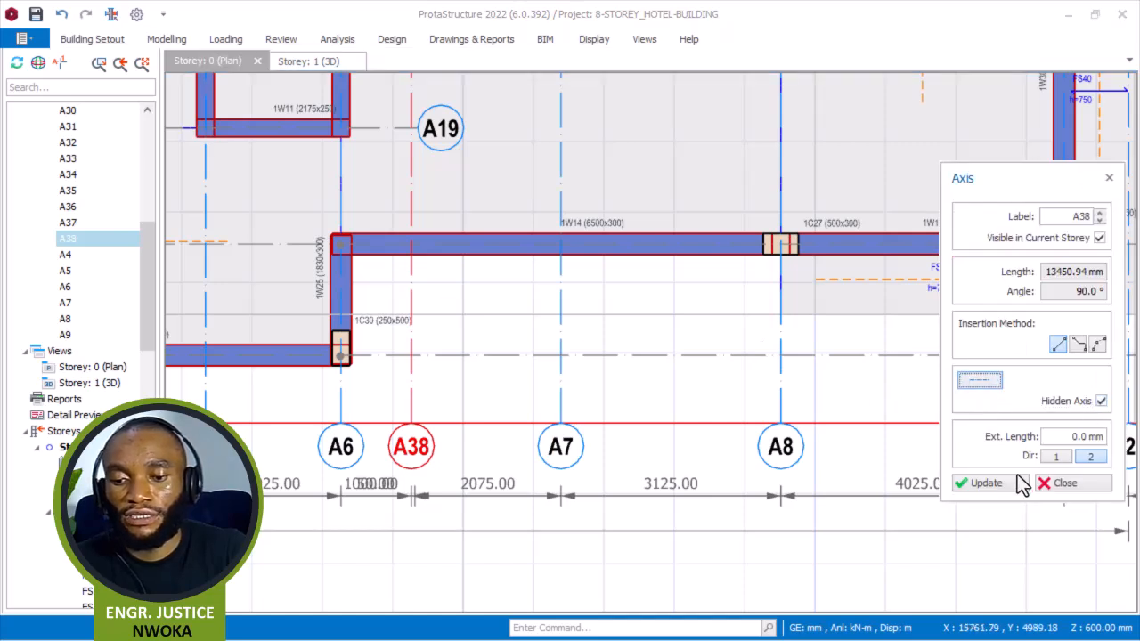
{"action": "left_click", "coordinate": [988, 481]}
{"action": "left_click", "coordinate": [1062, 482]}
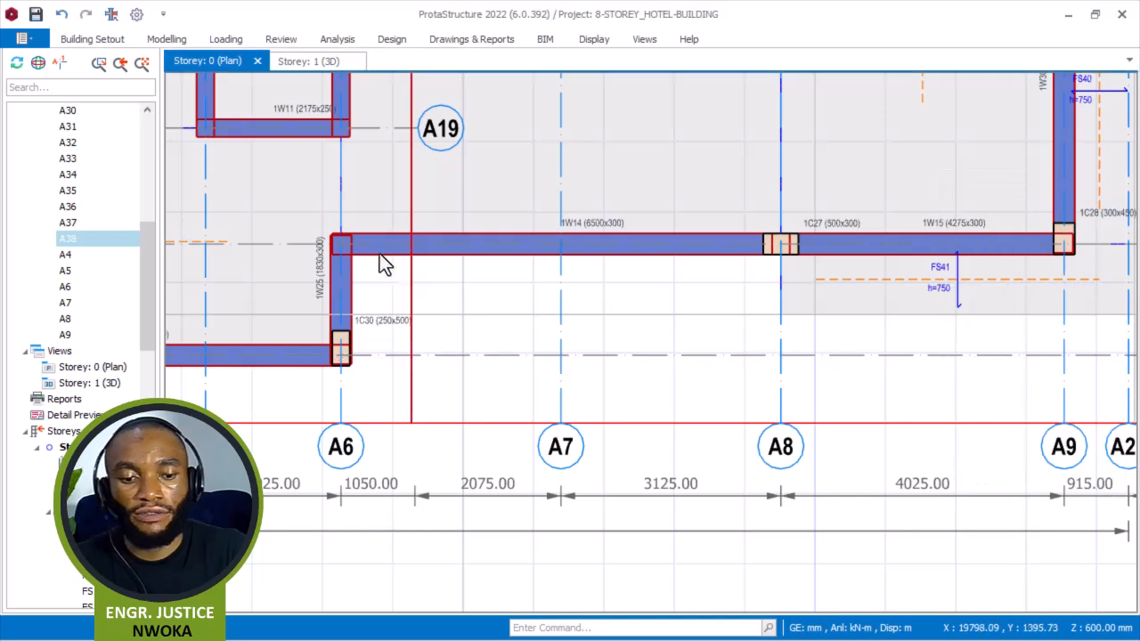
Open the slab dialog from the edge slab beside wall 1W15 and clear its insertion points.
{"action": "right_click", "coordinate": [760, 272]}
{"action": "left_click", "coordinate": [834, 343]}
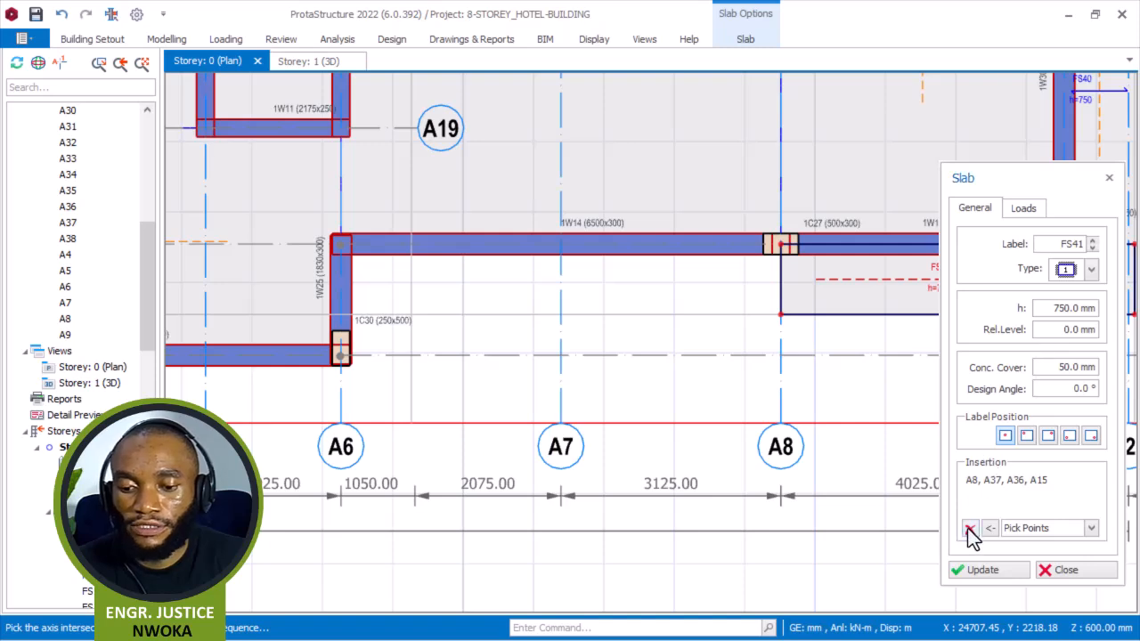
{"action": "left_click", "coordinate": [970, 528]}
Create a 750 mm edge slab outside wall 1W14 through intersections A8, A37, A38 and A15, then clear the insertion list.
{"action": "scroll", "coordinate": [780, 247], "scroll_direction": "up", "scroll_amount": 2}
{"action": "left_click", "coordinate": [782, 239]}
{"action": "left_click", "coordinate": [779, 360]}
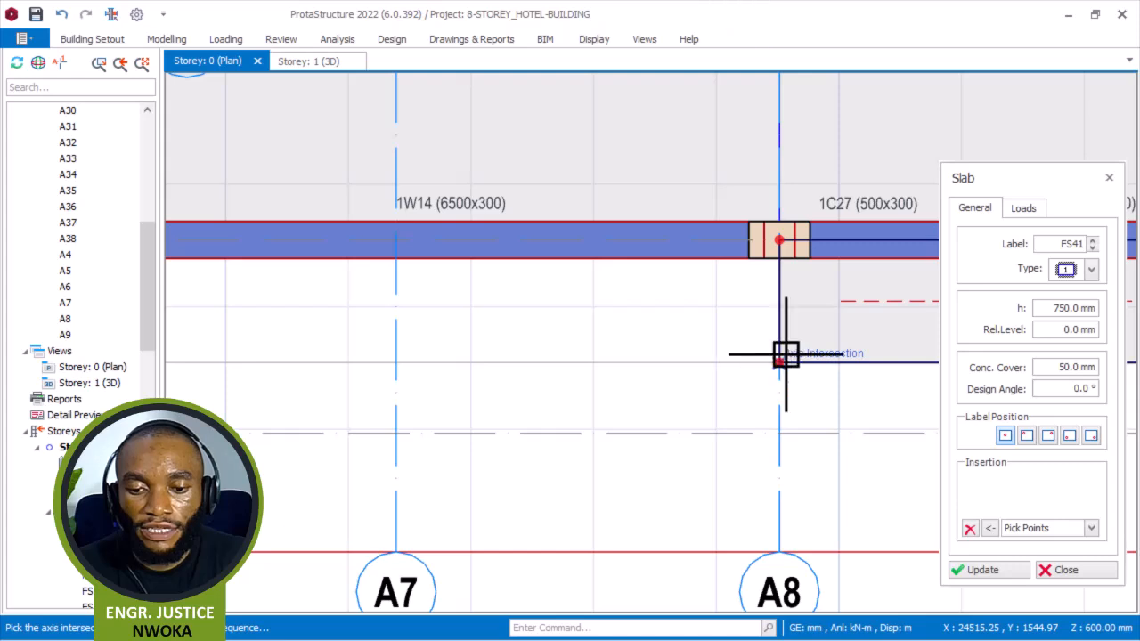
{"action": "scroll", "coordinate": [668, 348], "scroll_direction": "down", "scroll_amount": 2}
{"action": "scroll", "coordinate": [310, 356], "scroll_direction": "up", "scroll_amount": 2}
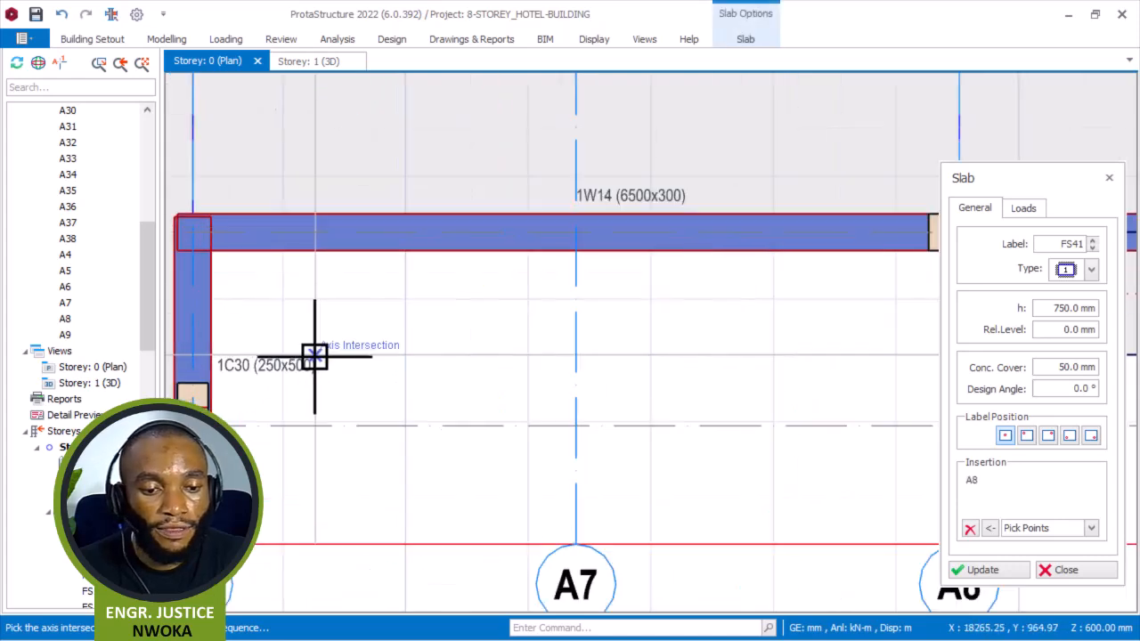
{"action": "left_click", "coordinate": [316, 356]}
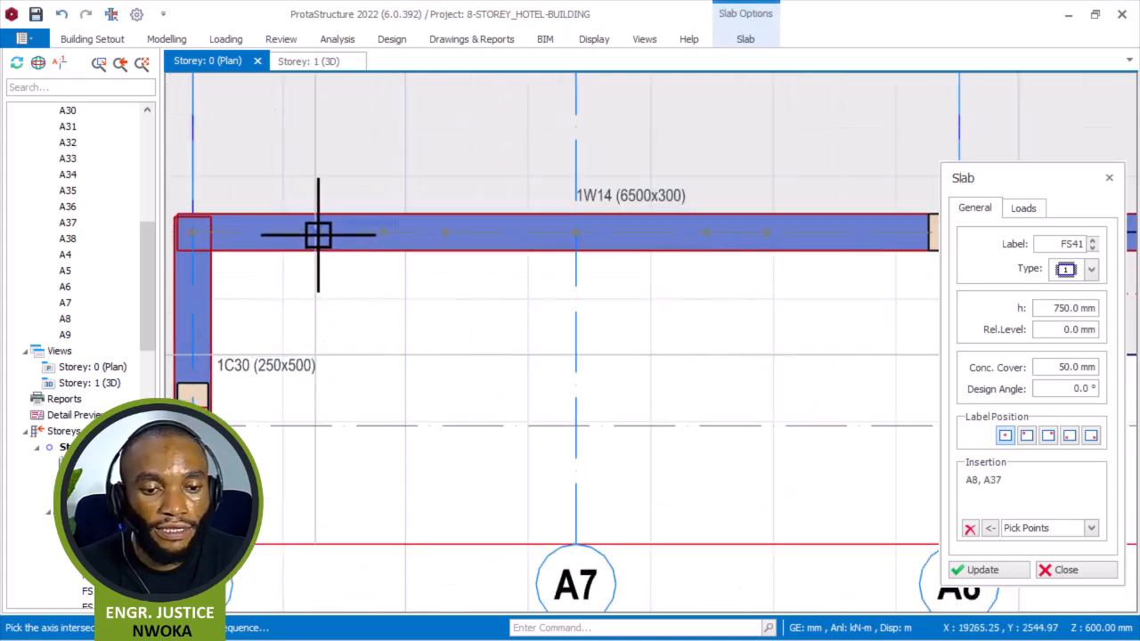
{"action": "left_click", "coordinate": [319, 240]}
{"action": "scroll", "coordinate": [517, 316], "scroll_direction": "down", "scroll_amount": 2}
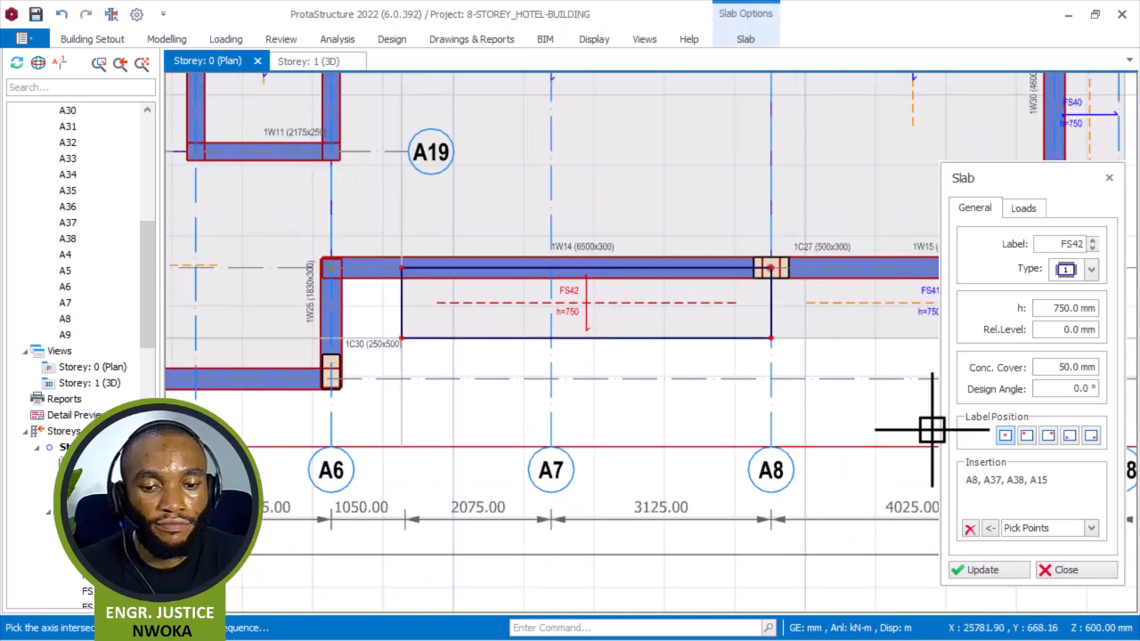
{"action": "left_click", "coordinate": [970, 529]}
Create a 750 mm edge slab beside wall 1W25 through intersections A38, A14, A6 and A15, then close the slab dialog.
{"action": "scroll", "coordinate": [366, 273], "scroll_direction": "up", "scroll_amount": 3}
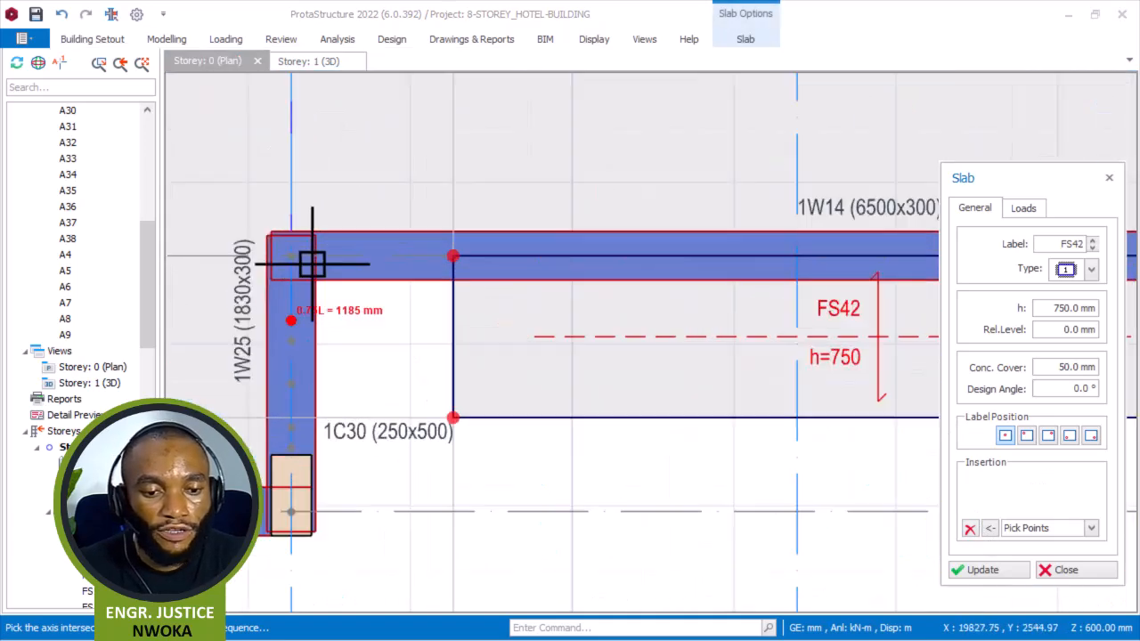
{"action": "left_click", "coordinate": [453, 258]}
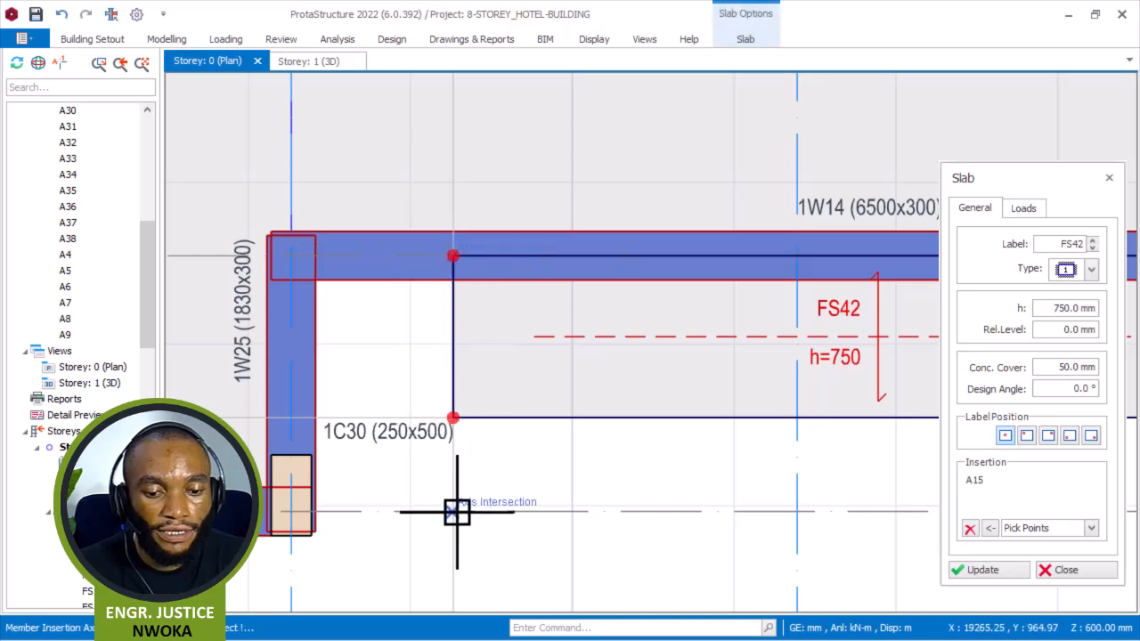
{"action": "left_click", "coordinate": [297, 514]}
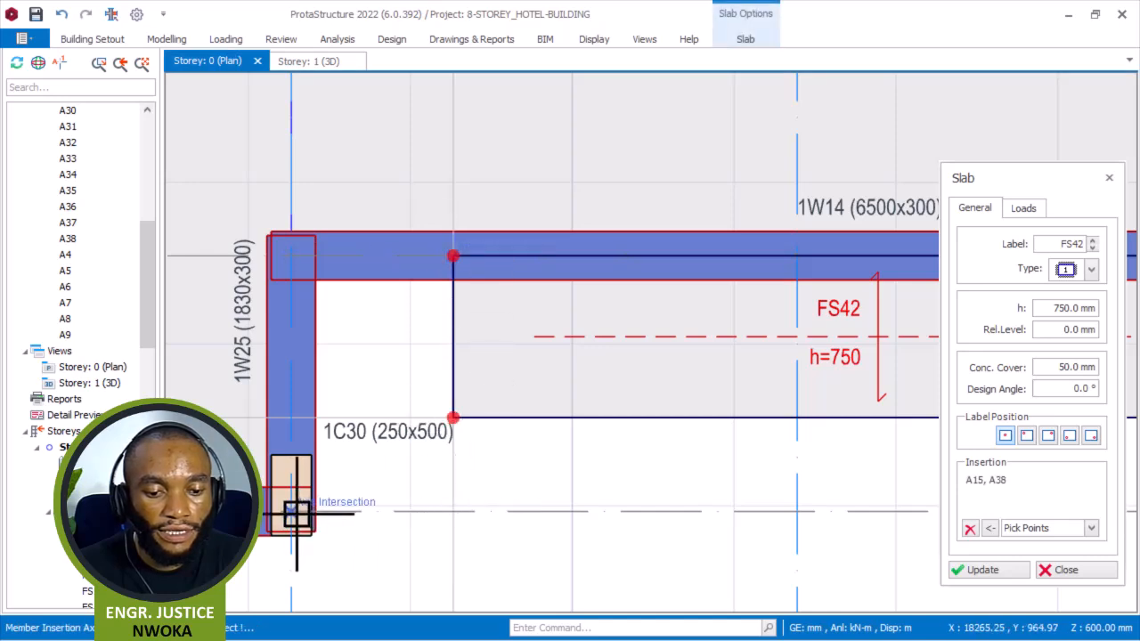
{"action": "left_click", "coordinate": [297, 513]}
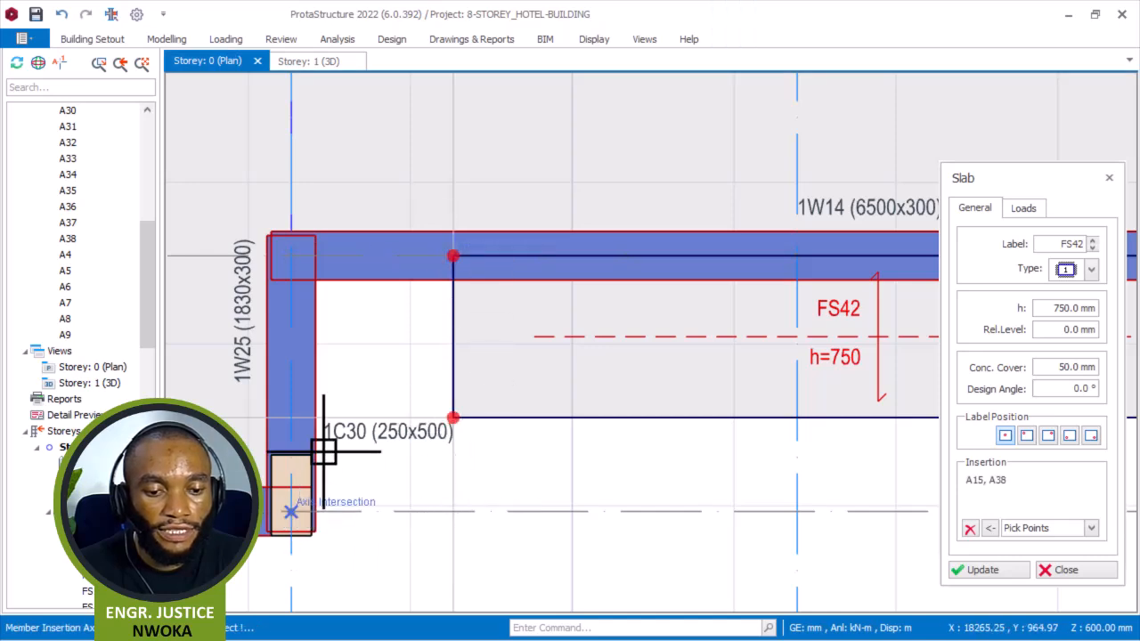
{"action": "left_click", "coordinate": [291, 267]}
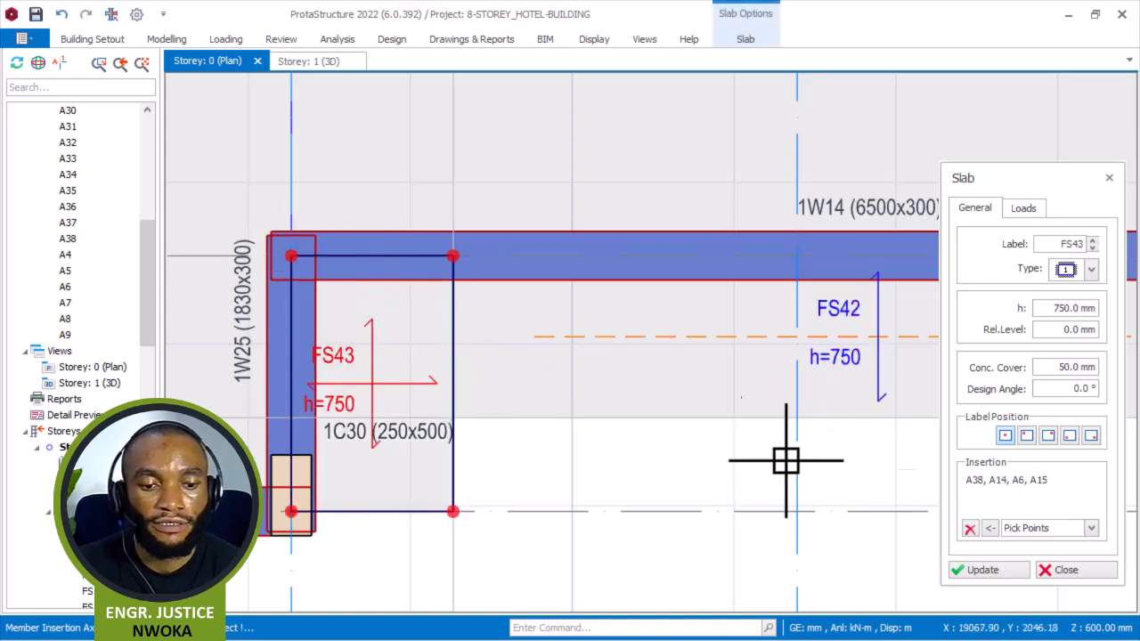
{"action": "left_click", "coordinate": [971, 531]}
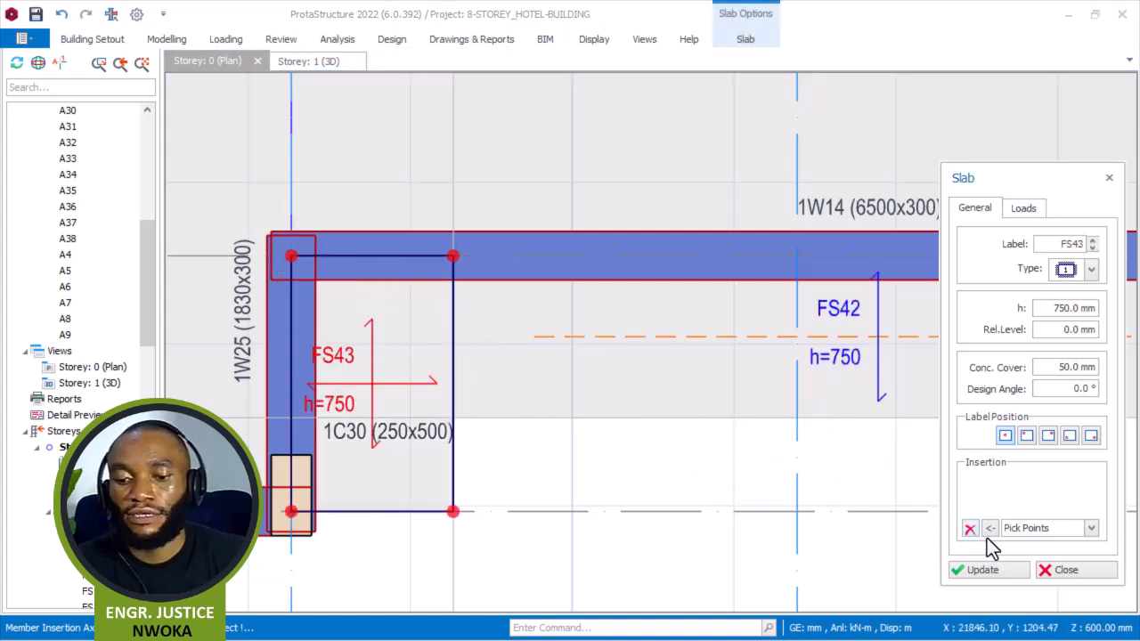
{"action": "left_click", "coordinate": [1071, 573]}
Offset the horizontal axis below column 1C30 by 1000 mm downward to create a new horizontal axis.
{"action": "scroll", "coordinate": [647, 283], "scroll_direction": "down", "scroll_amount": 5}
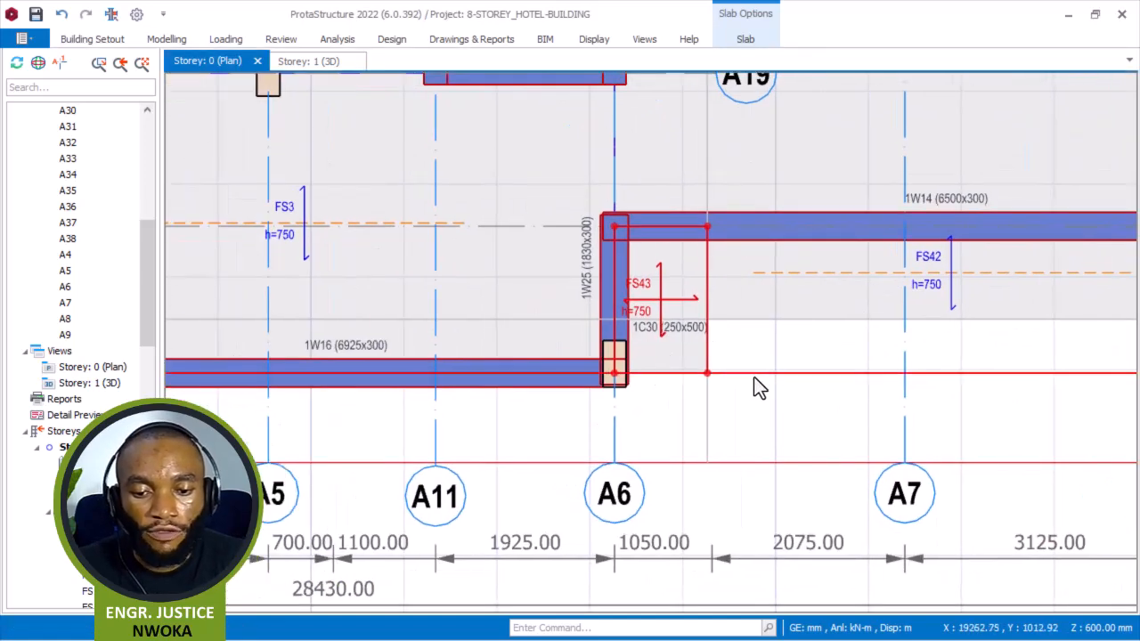
{"action": "left_click", "coordinate": [750, 374]}
{"action": "right_click", "coordinate": [749, 370]}
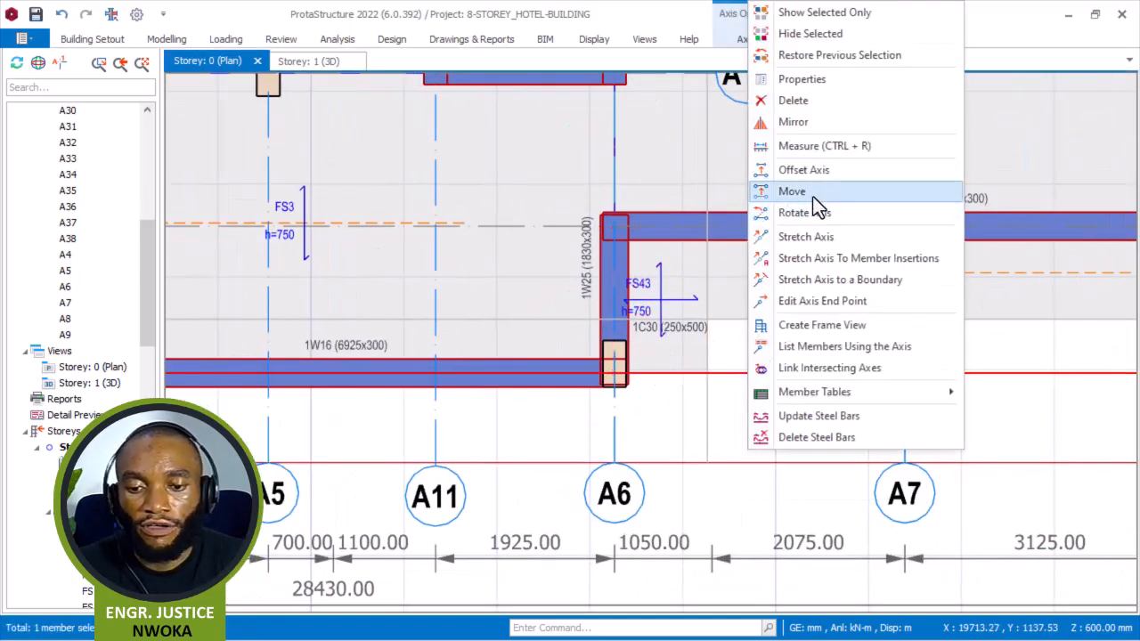
{"action": "left_click", "coordinate": [828, 170]}
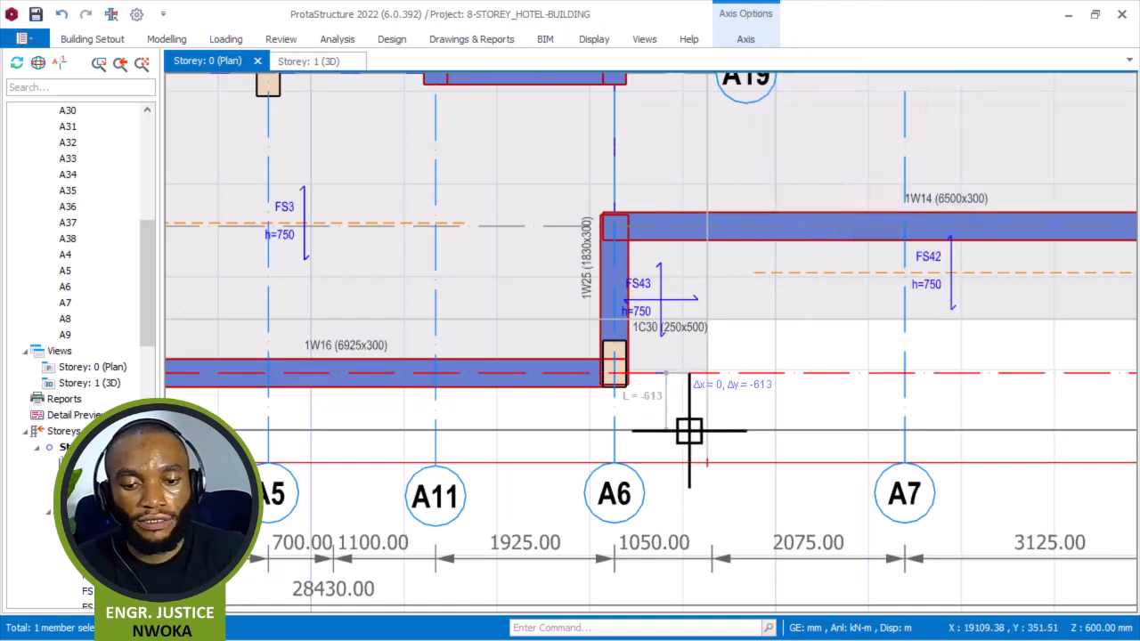
{"action": "scroll", "coordinate": [688, 431], "scroll_direction": "up", "scroll_amount": 1}
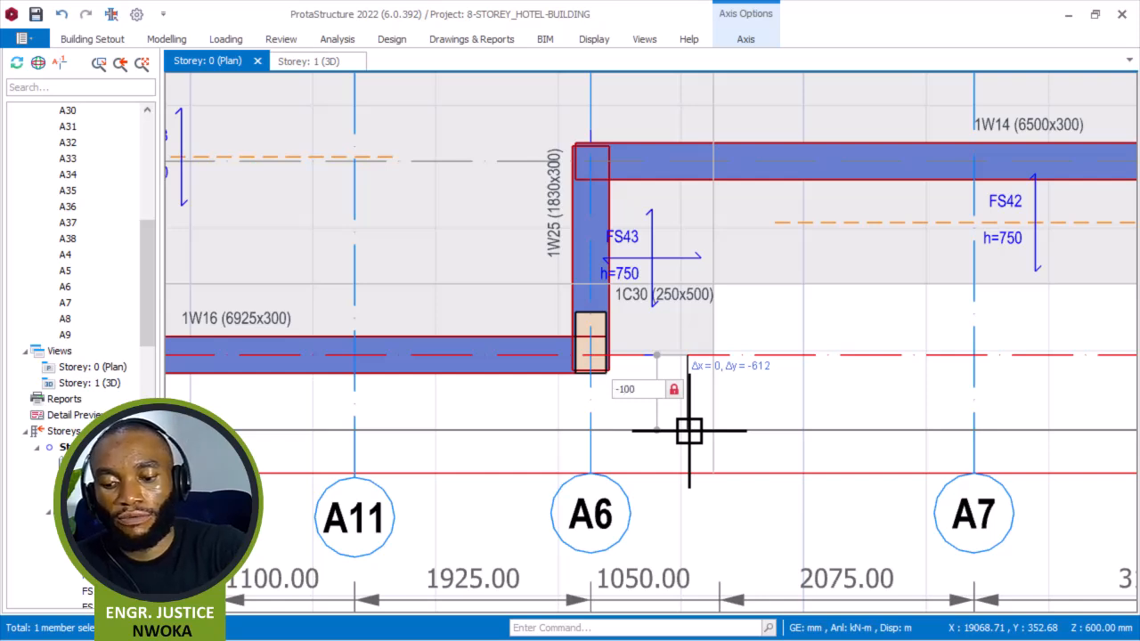
{"action": "type", "text": "-1000"}
{"action": "key", "text": "Return"}
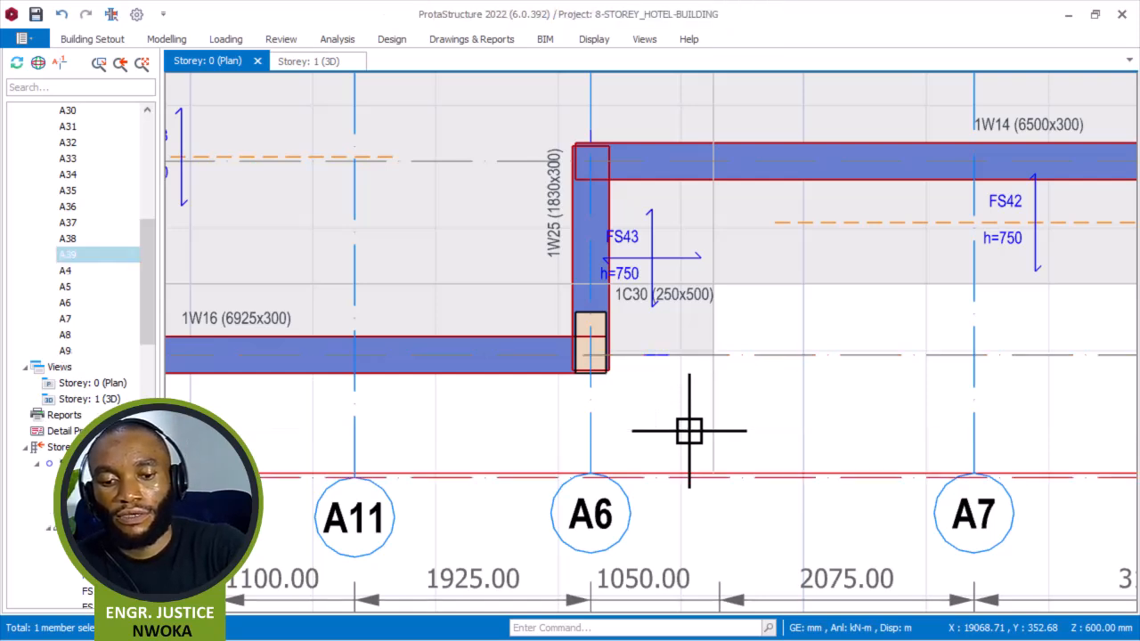
{"action": "scroll", "coordinate": [706, 389], "scroll_direction": "down", "scroll_amount": 1}
{"action": "scroll", "coordinate": [584, 493], "scroll_direction": "up", "scroll_amount": 1}
{"action": "scroll", "coordinate": [583, 492], "scroll_direction": "down", "scroll_amount": 1}
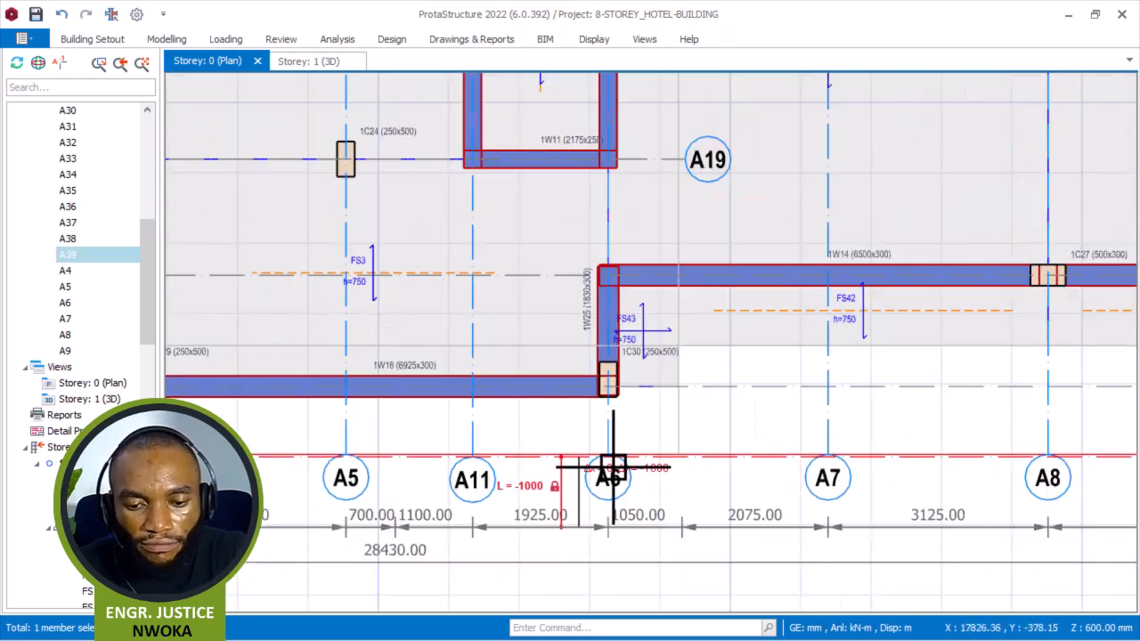
{"action": "key", "text": "Escape"}
Make the new horizontal axis A39 a hidden axis and close the axis dialog.
{"action": "right_click", "coordinate": [705, 447]}
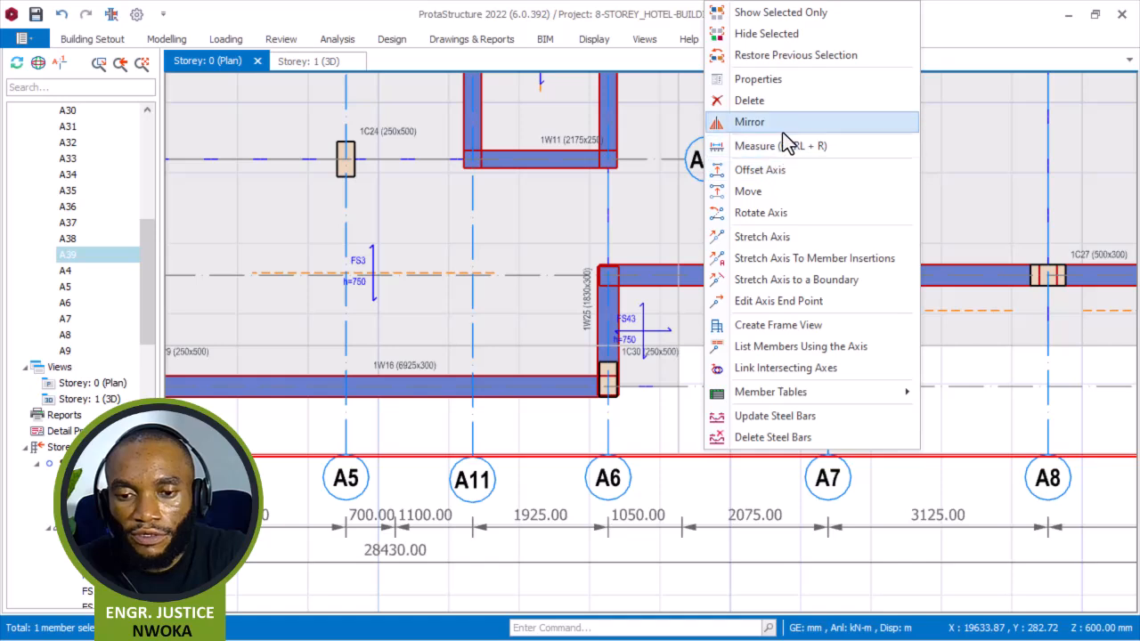
{"action": "left_click", "coordinate": [786, 78]}
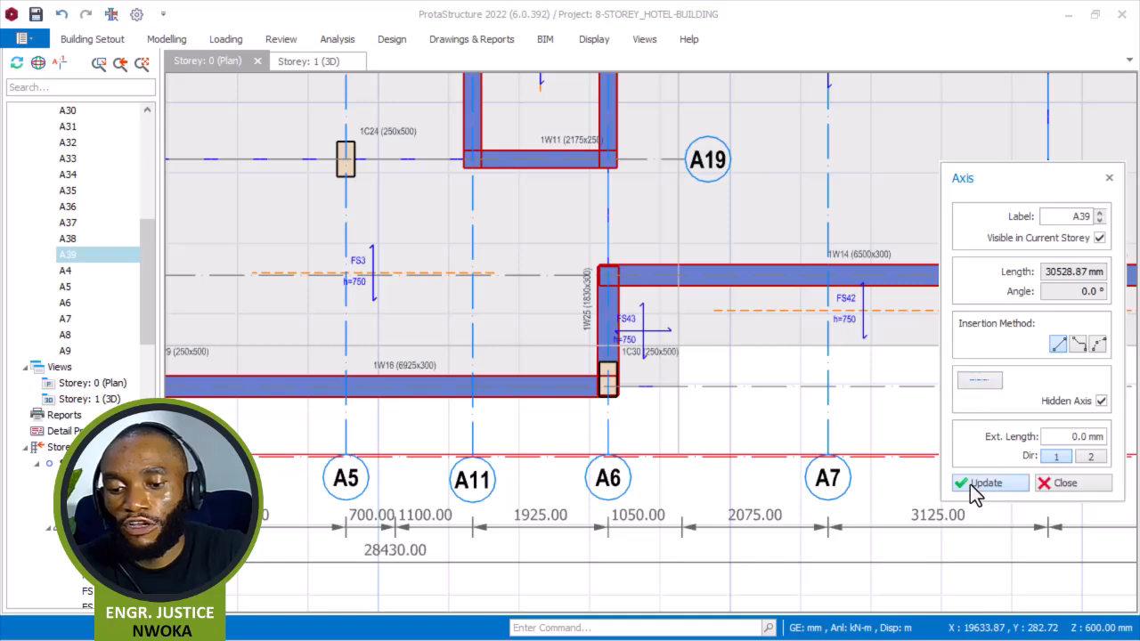
{"action": "left_click", "coordinate": [1058, 488]}
{"action": "scroll", "coordinate": [724, 382], "scroll_direction": "up", "scroll_amount": 2}
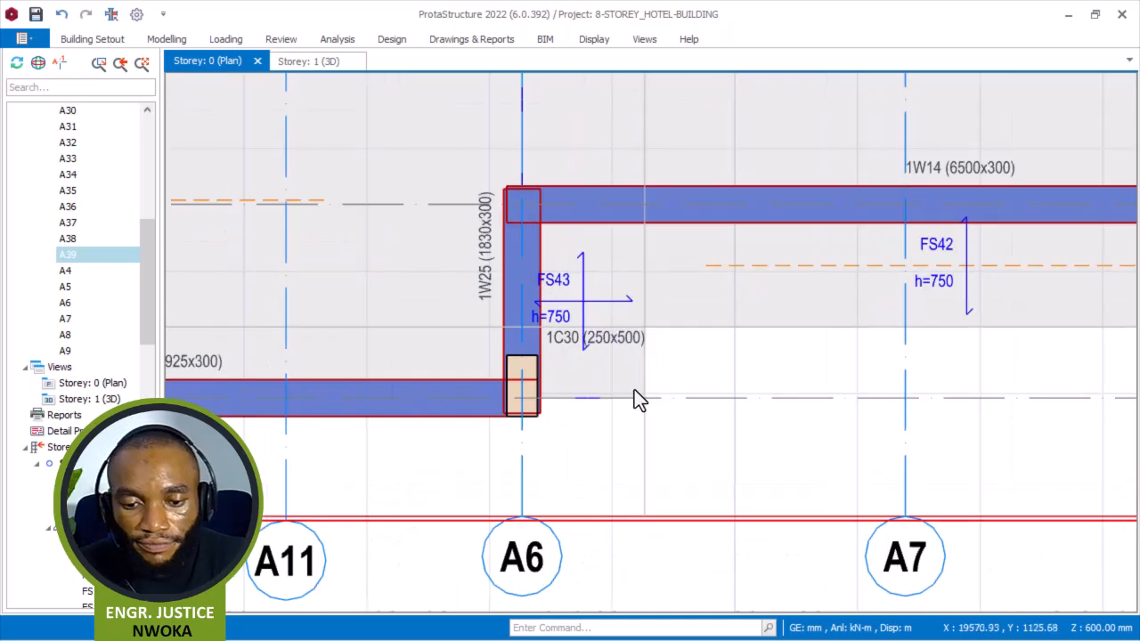
{"action": "scroll", "coordinate": [639, 393], "scroll_direction": "down", "scroll_amount": 3}
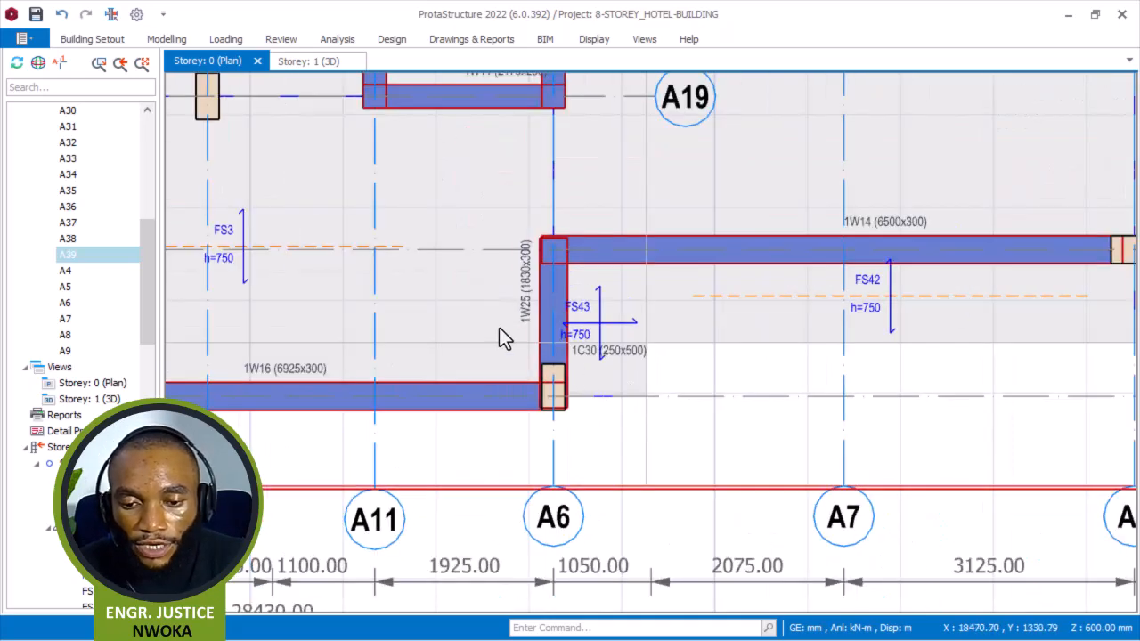
{"action": "scroll", "coordinate": [637, 426], "scroll_direction": "down", "scroll_amount": 2}
{"action": "scroll", "coordinate": [521, 435], "scroll_direction": "up", "scroll_amount": 5}
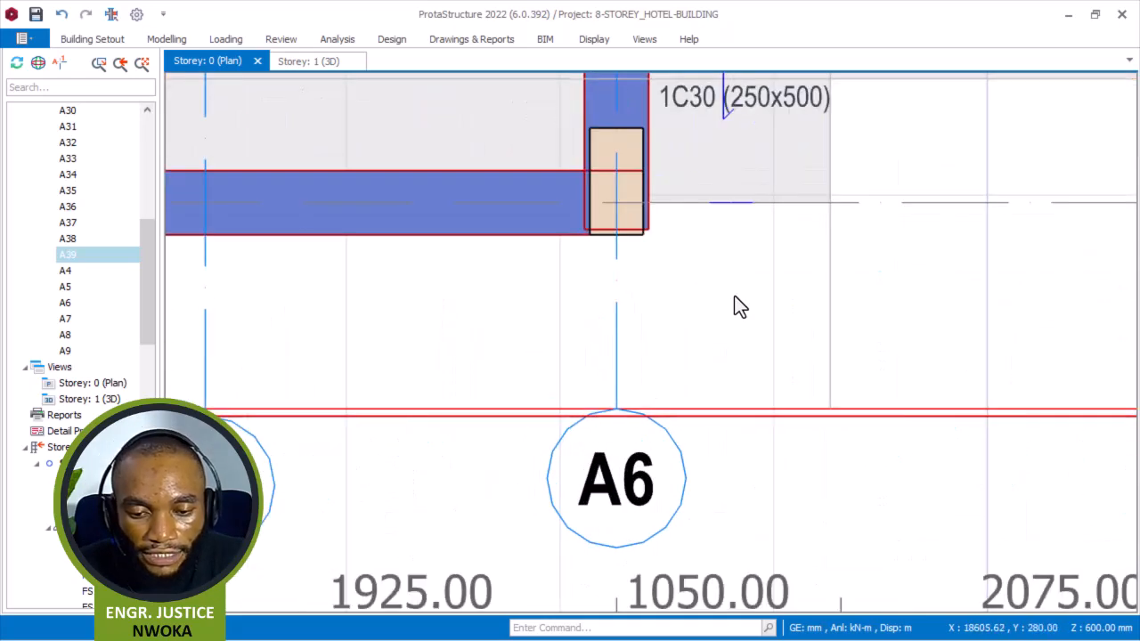
{"action": "scroll", "coordinate": [634, 425], "scroll_direction": "up", "scroll_amount": 2}
{"action": "scroll", "coordinate": [706, 301], "scroll_direction": "down", "scroll_amount": 1}
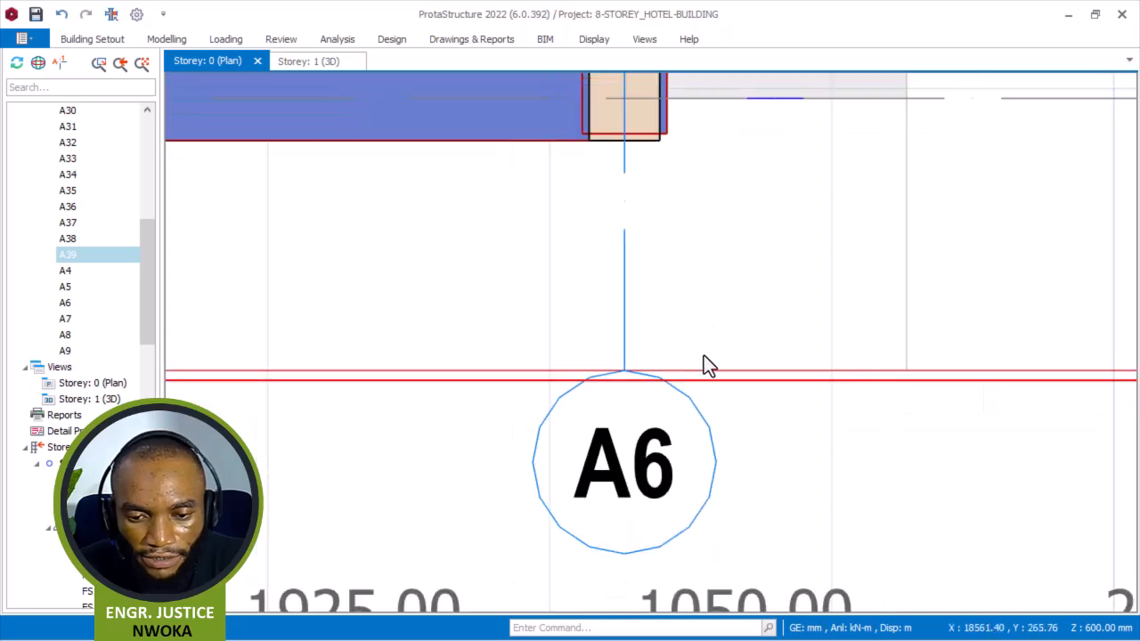
Inspect the new hidden horizontal axis A39 below column 1C30 and the vertical axes crossing it.
{"action": "left_click", "coordinate": [700, 379]}
{"action": "scroll", "coordinate": [516, 393], "scroll_direction": "down", "scroll_amount": 3}
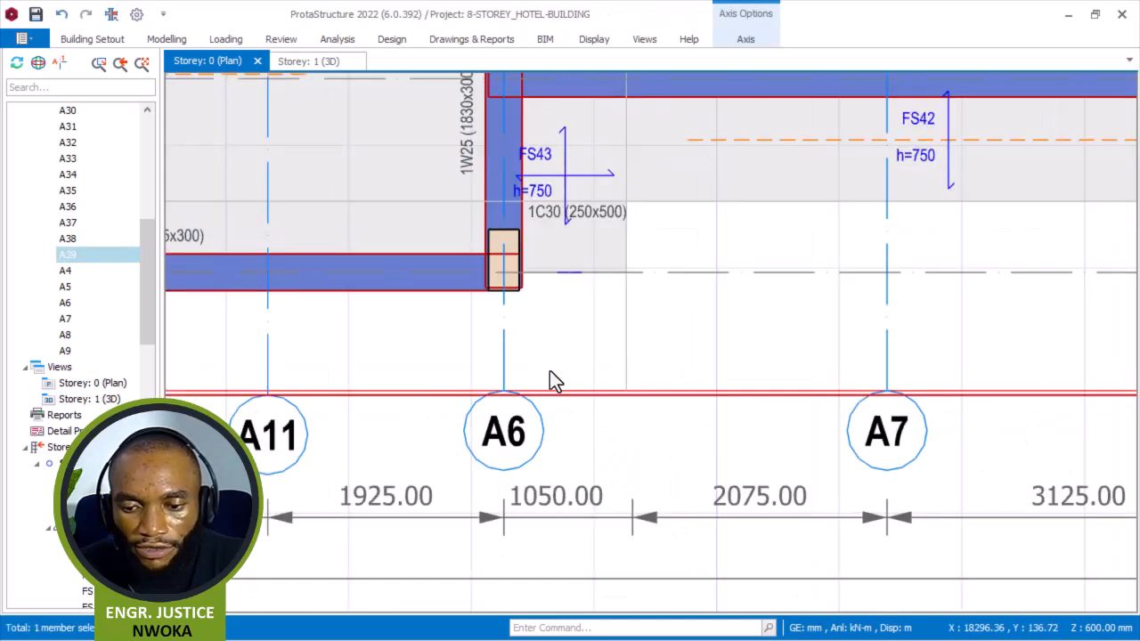
{"action": "scroll", "coordinate": [570, 374], "scroll_direction": "down", "scroll_amount": 2}
{"action": "middle_click_drag", "start_coordinate": [896, 371], "coordinate": [549, 400]}
{"action": "middle_click_drag", "start_coordinate": [957, 405], "coordinate": [1053, 394]}
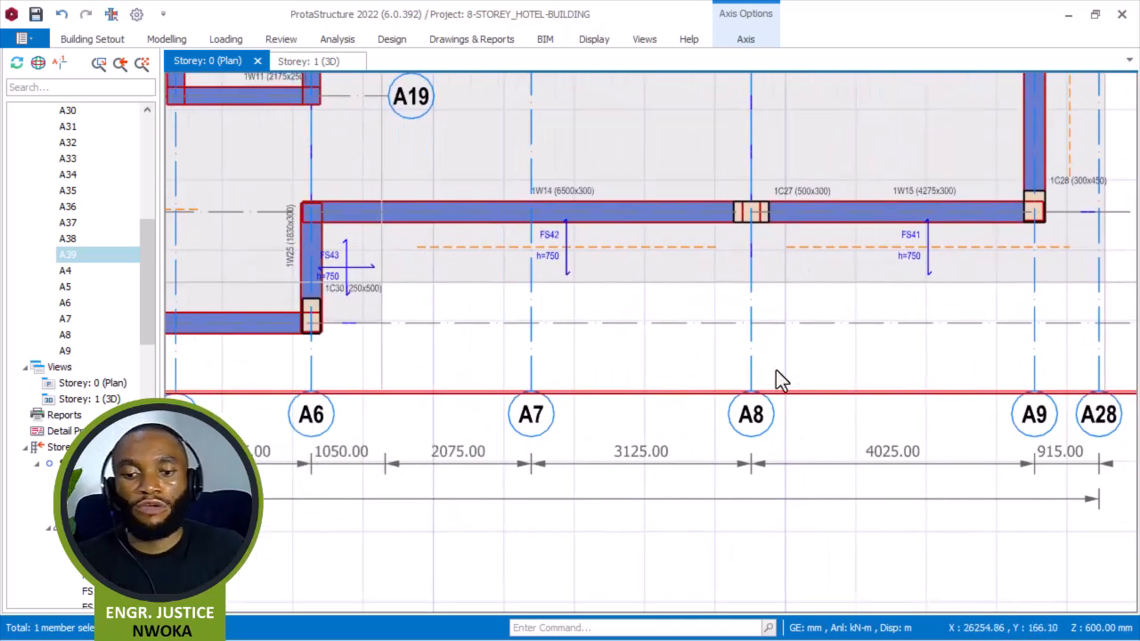
{"action": "middle_click_drag", "start_coordinate": [562, 392], "coordinate": [850, 365]}
{"action": "scroll", "coordinate": [627, 334], "scroll_direction": "up", "scroll_amount": 2}
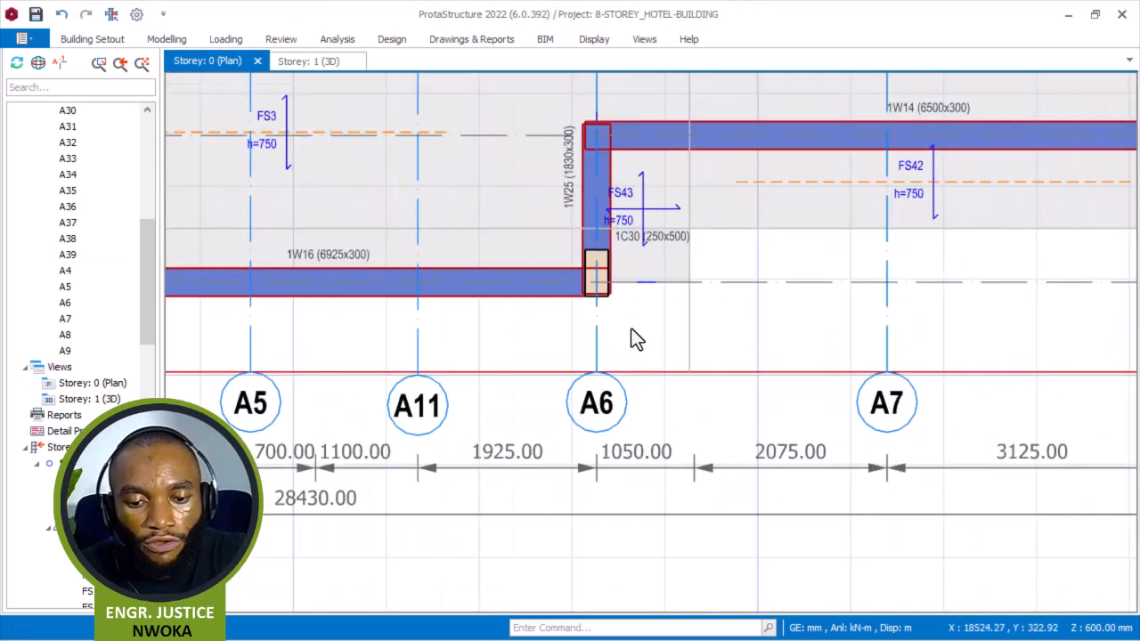
{"action": "scroll", "coordinate": [624, 392], "scroll_direction": "up", "scroll_amount": 2}
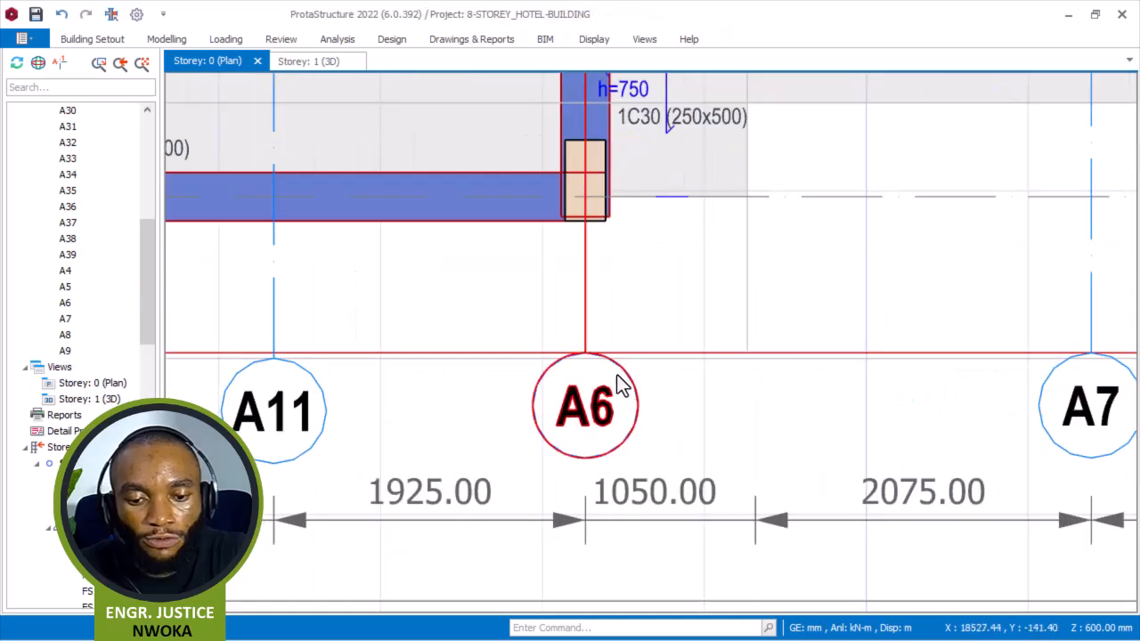
{"action": "left_click", "coordinate": [622, 381]}
{"action": "scroll", "coordinate": [587, 356], "scroll_direction": "up", "scroll_amount": 1}
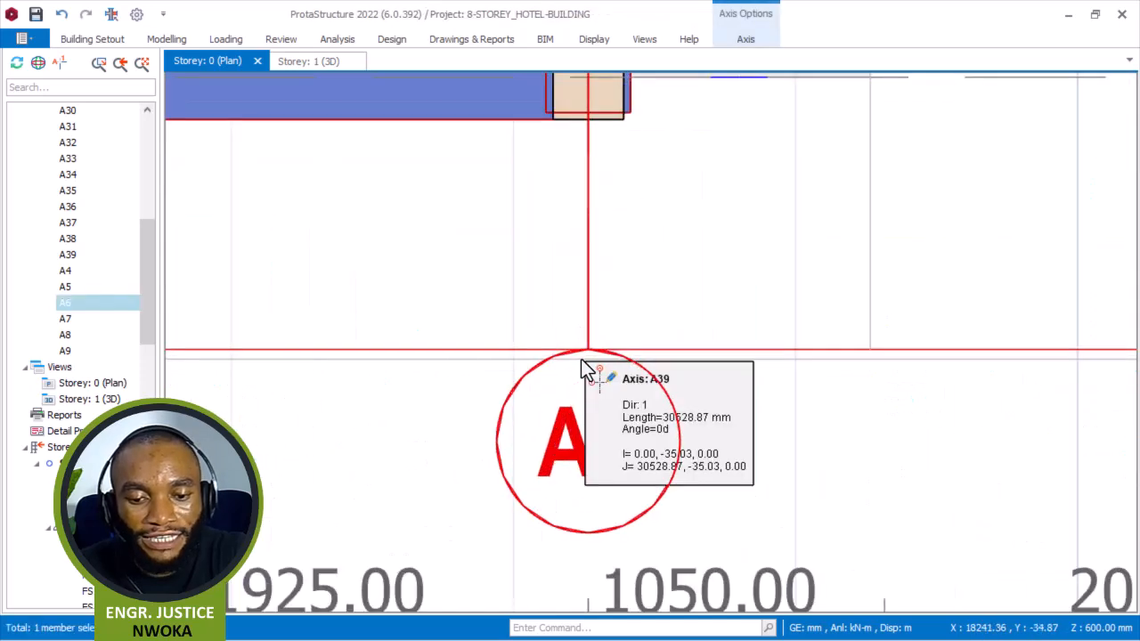
{"action": "scroll", "coordinate": [623, 352], "scroll_direction": "down", "scroll_amount": 5}
{"action": "scroll", "coordinate": [621, 343], "scroll_direction": "down", "scroll_amount": 2}
{"action": "left_click", "coordinate": [912, 374]}
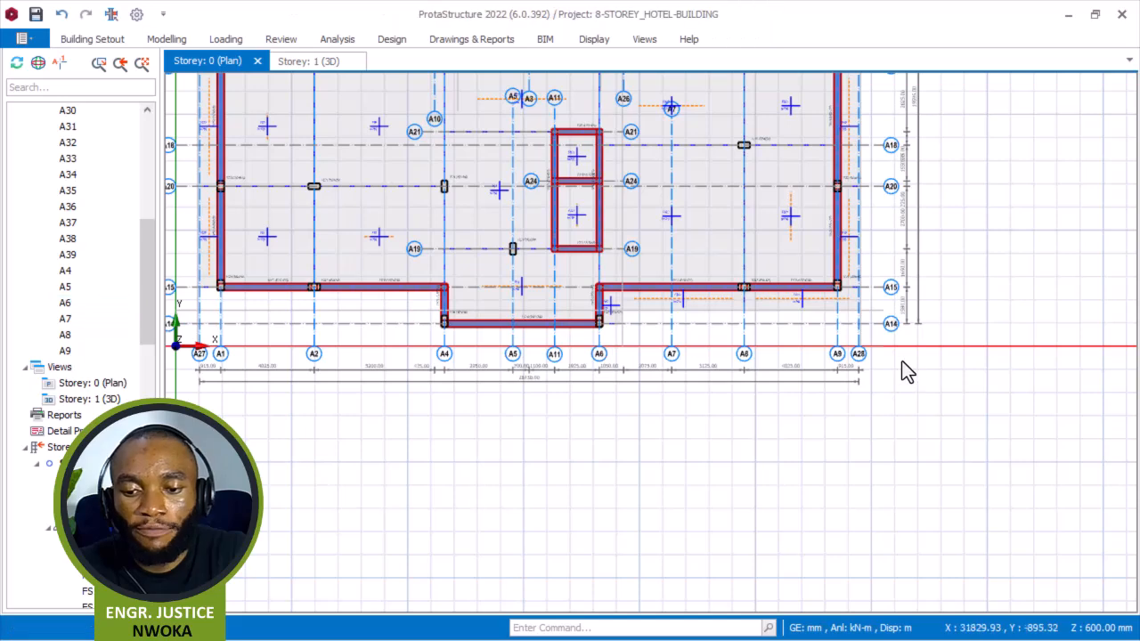
Select the vertical axes A4 to A9 along the lower edge and stretch them down to the new hidden horizontal axis A39.
{"action": "scroll", "coordinate": [905, 357], "scroll_direction": "down", "scroll_amount": 2}
{"action": "middle_click_drag", "start_coordinate": [912, 359], "coordinate": [955, 364]}
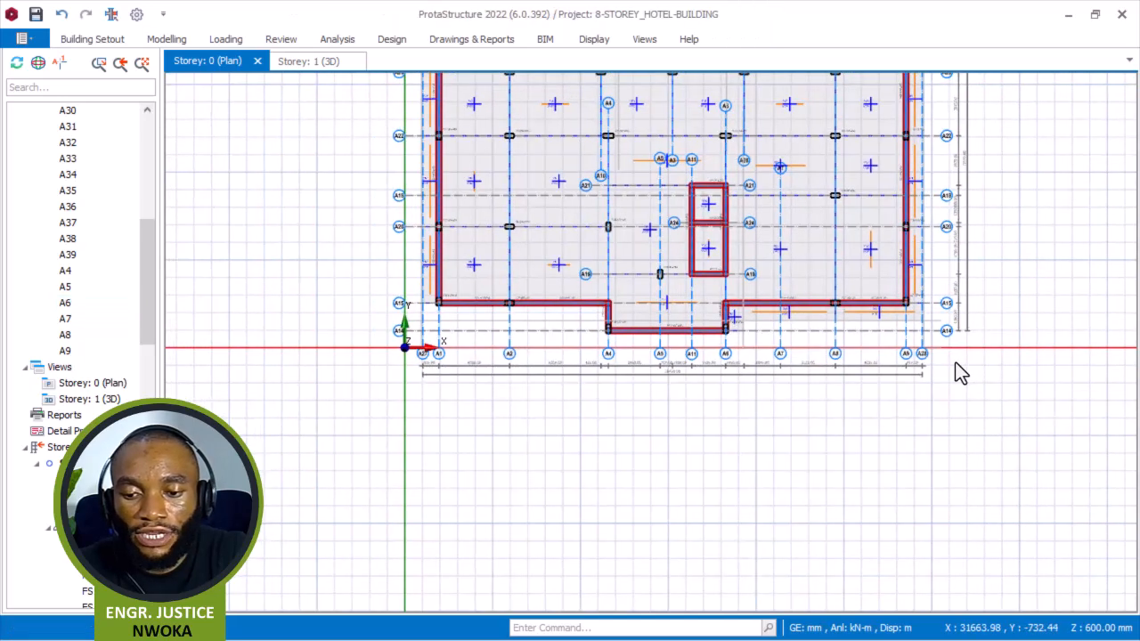
{"action": "left_click_drag", "start_coordinate": [958, 354], "coordinate": [390, 401]}
{"action": "right_click", "coordinate": [516, 411]}
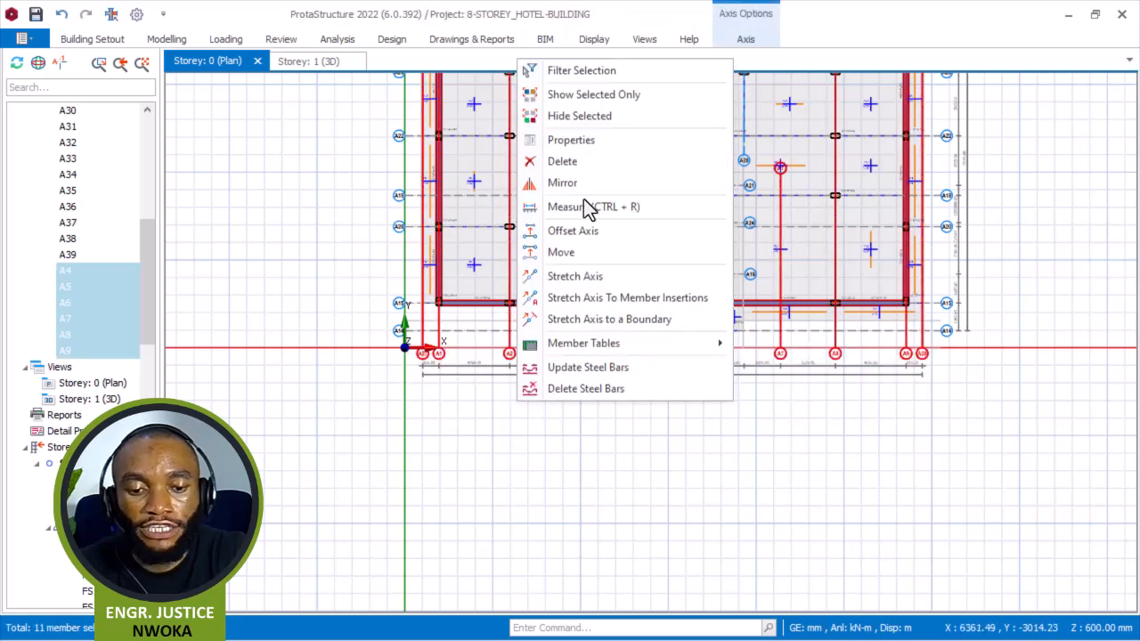
{"action": "left_click", "coordinate": [580, 278]}
{"action": "scroll", "coordinate": [725, 377], "scroll_direction": "up", "scroll_amount": 6}
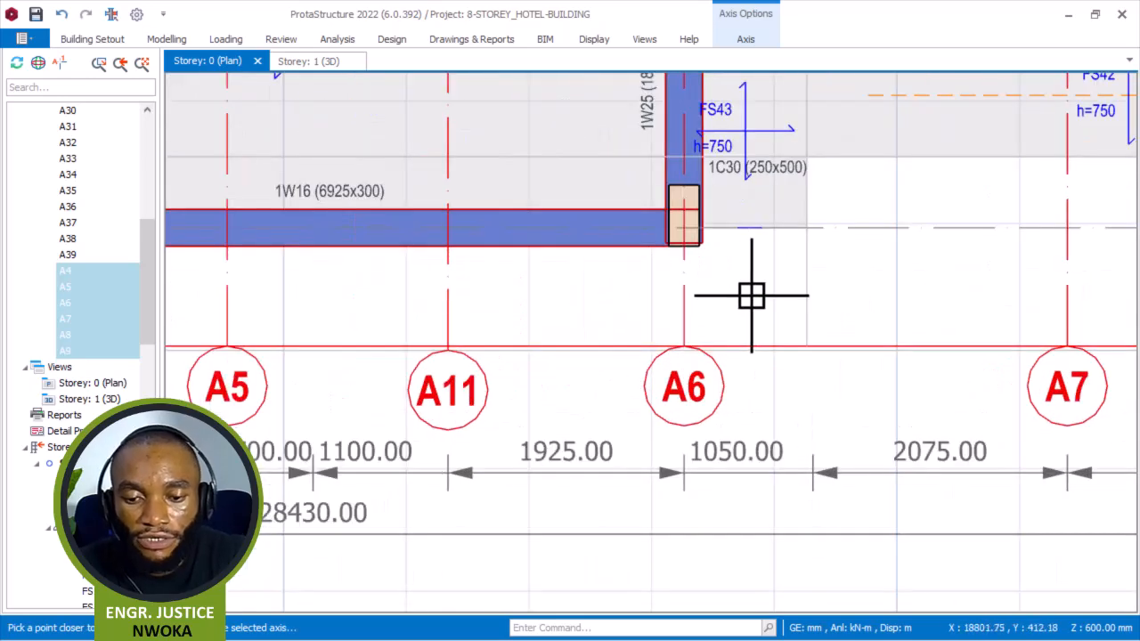
{"action": "left_click", "coordinate": [751, 295]}
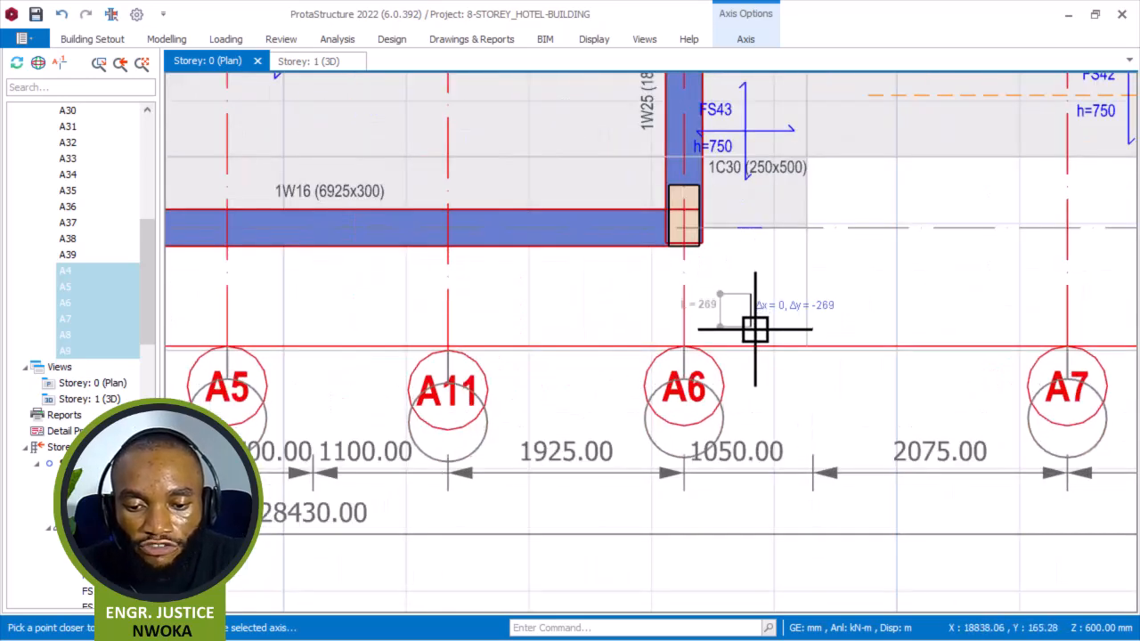
{"action": "left_click", "coordinate": [753, 324]}
{"action": "scroll", "coordinate": [744, 379], "scroll_direction": "down", "scroll_amount": 3}
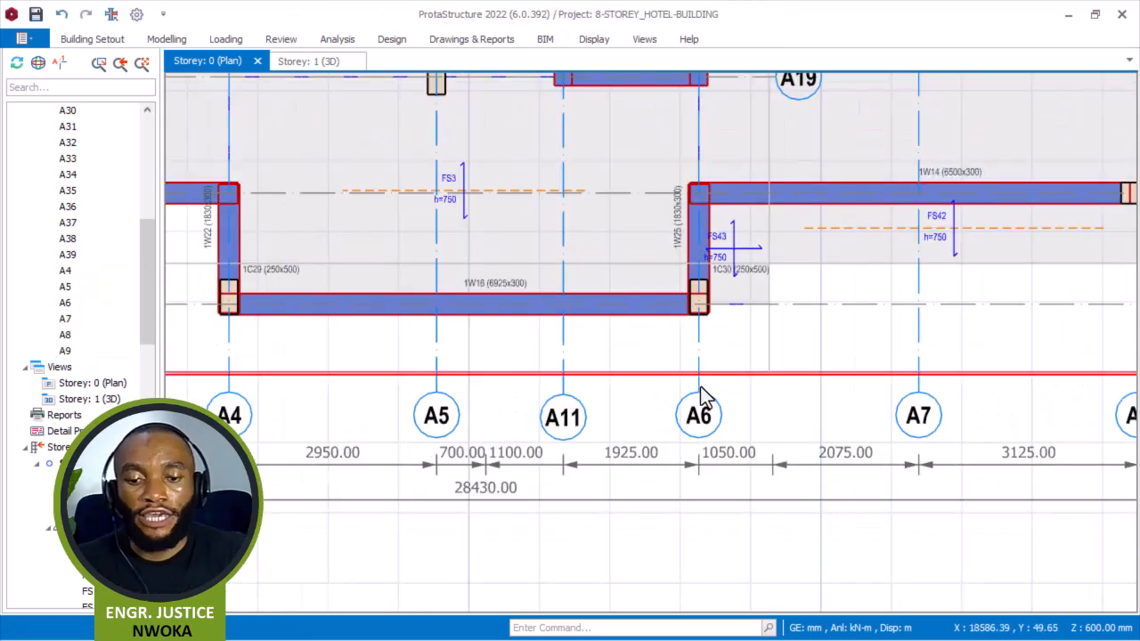
{"action": "scroll", "coordinate": [712, 386], "scroll_direction": "up", "scroll_amount": 4}
{"action": "left_click", "coordinate": [718, 357]}
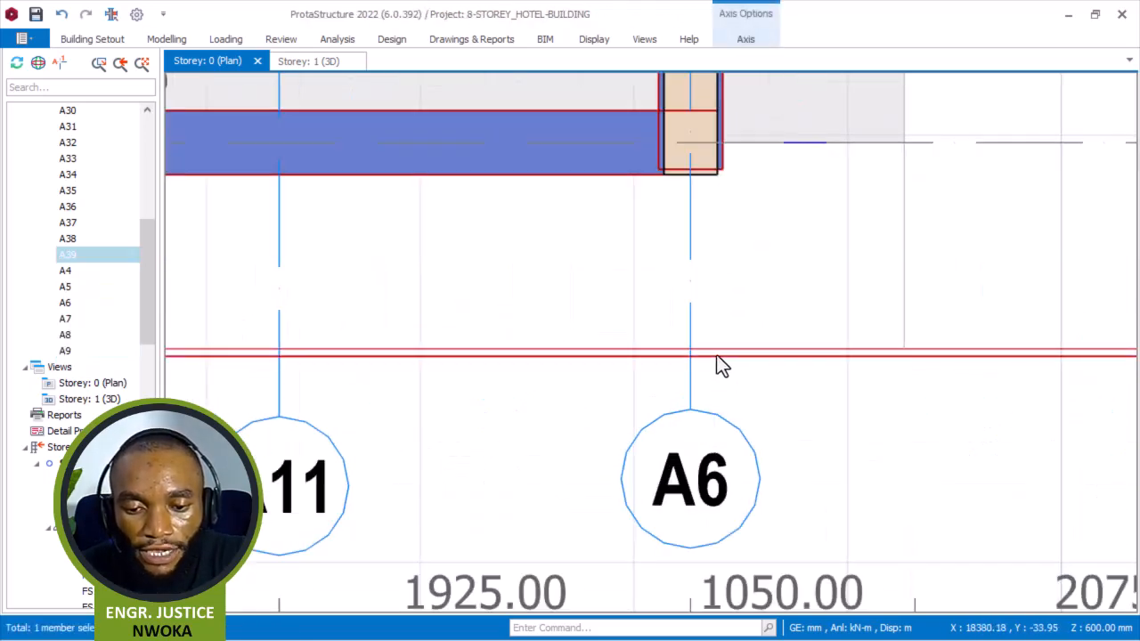
{"action": "scroll", "coordinate": [731, 341], "scroll_direction": "up", "scroll_amount": 2}
{"action": "key", "text": "Escape"}
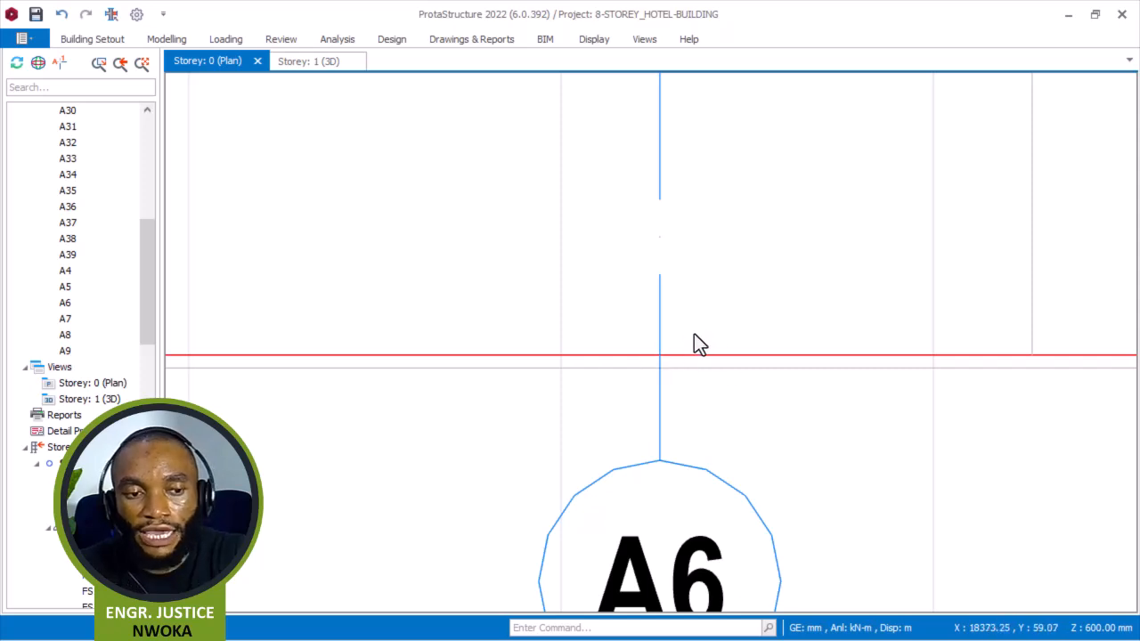
{"action": "scroll", "coordinate": [698, 342], "scroll_direction": "down", "scroll_amount": 3}
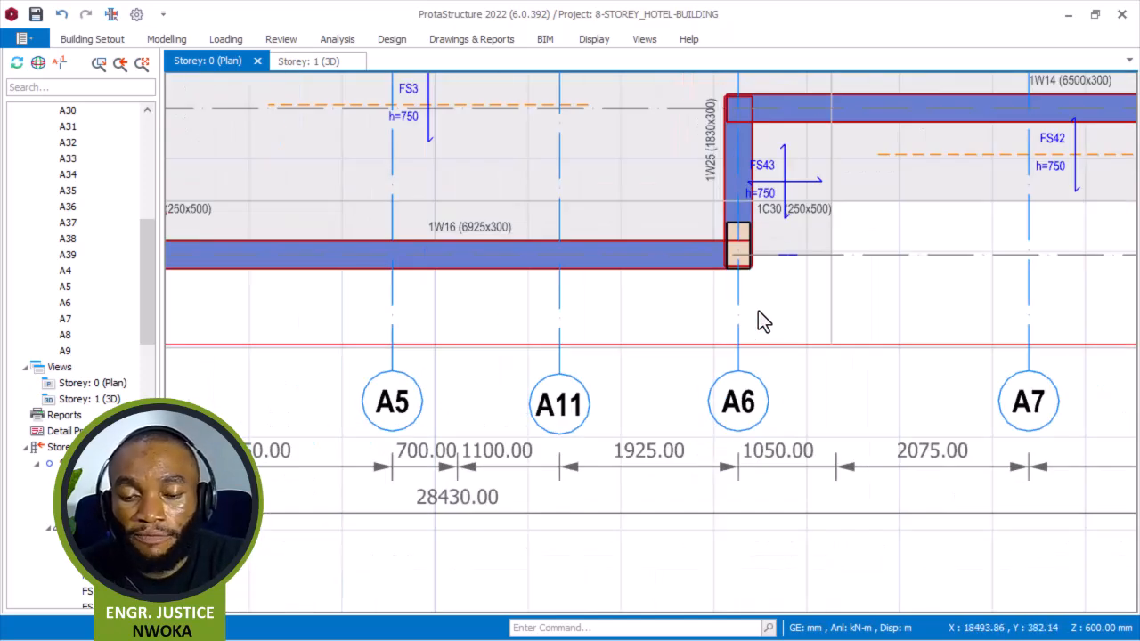
{"action": "left_click", "coordinate": [785, 183]}
{"action": "right_click", "coordinate": [787, 180]}
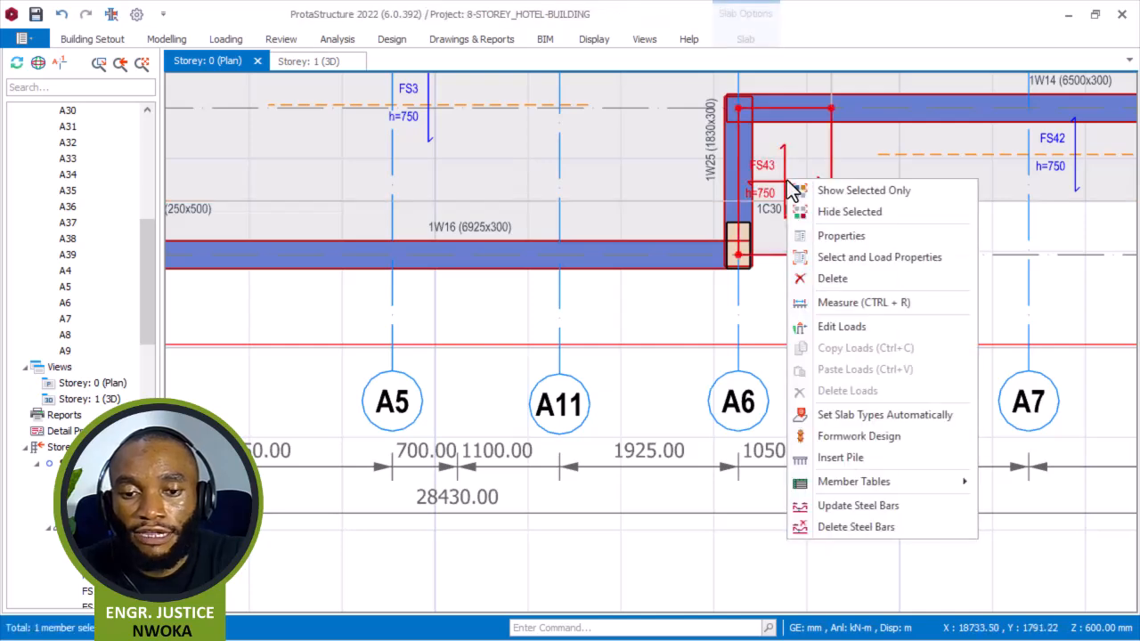
{"action": "left_click", "coordinate": [833, 235]}
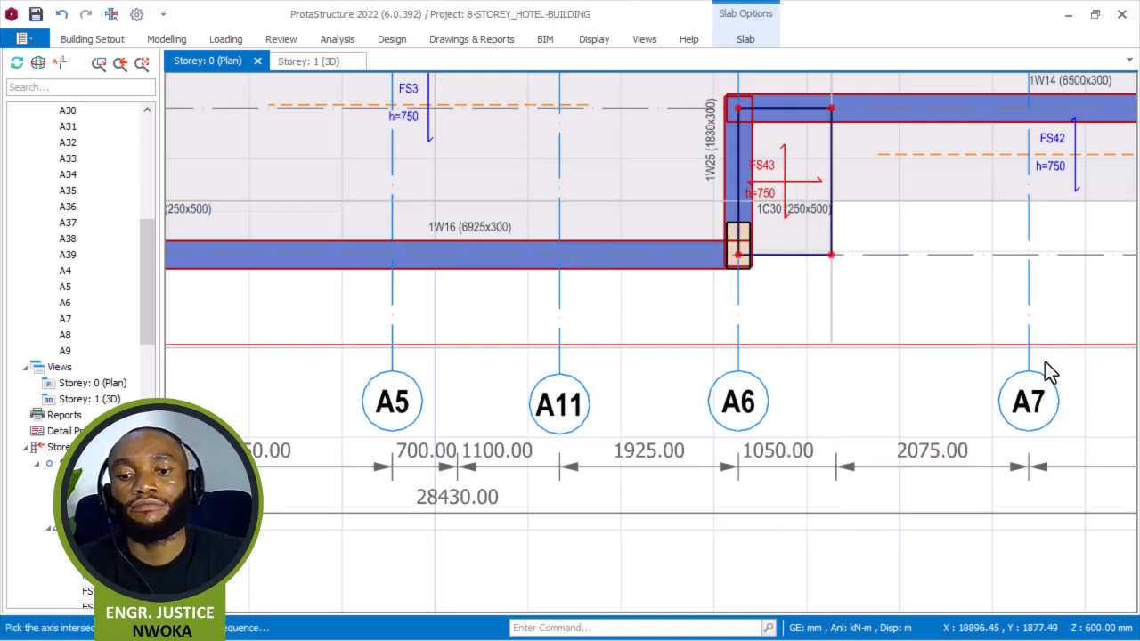
{"action": "left_click", "coordinate": [969, 529]}
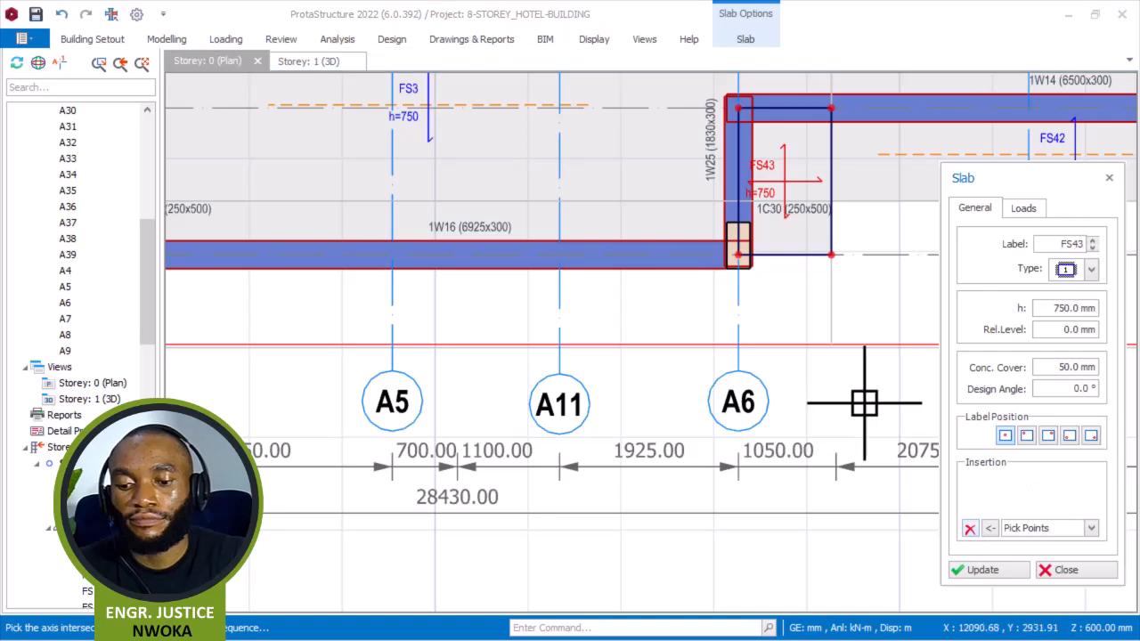
{"action": "scroll", "coordinate": [801, 276], "scroll_direction": "up", "scroll_amount": 2}
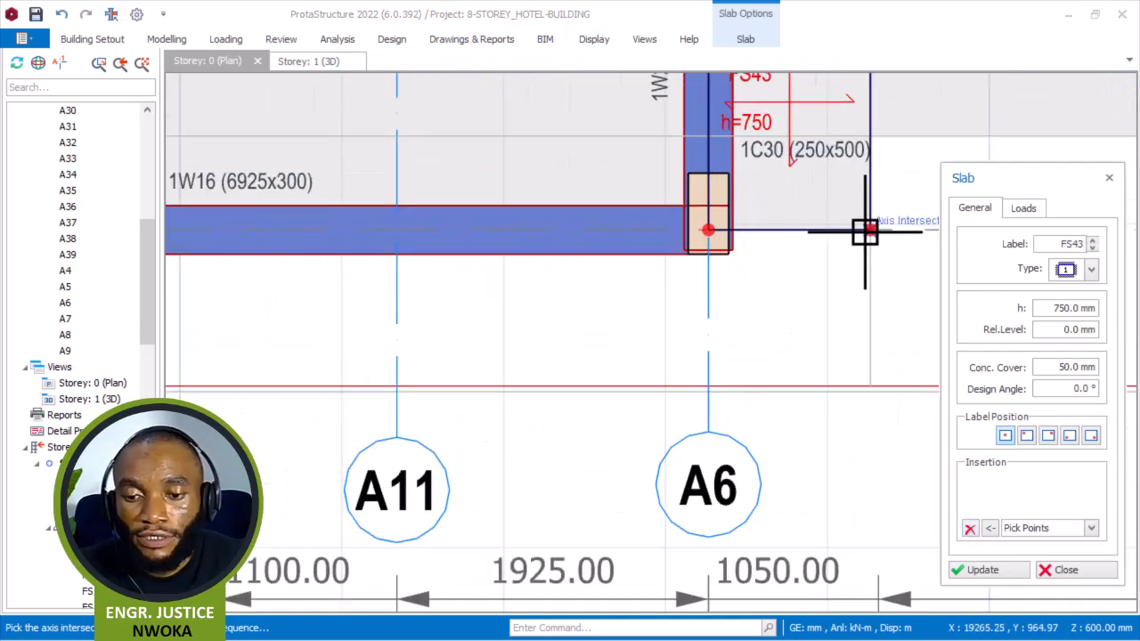
{"action": "scroll", "coordinate": [865, 232], "scroll_direction": "up", "scroll_amount": 2}
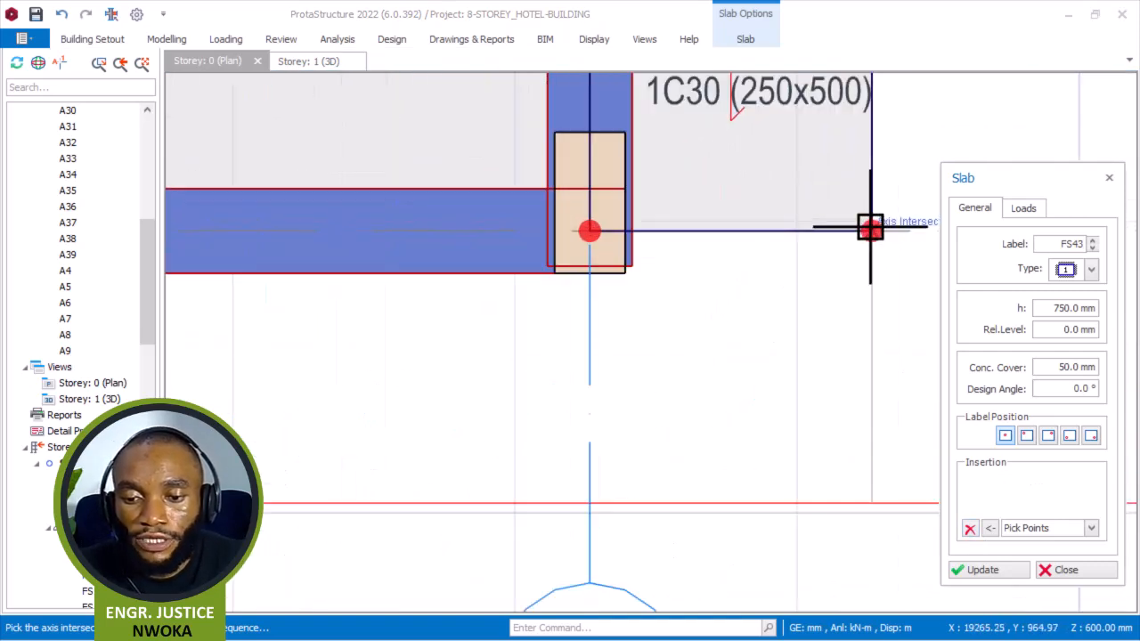
{"action": "left_click", "coordinate": [870, 229]}
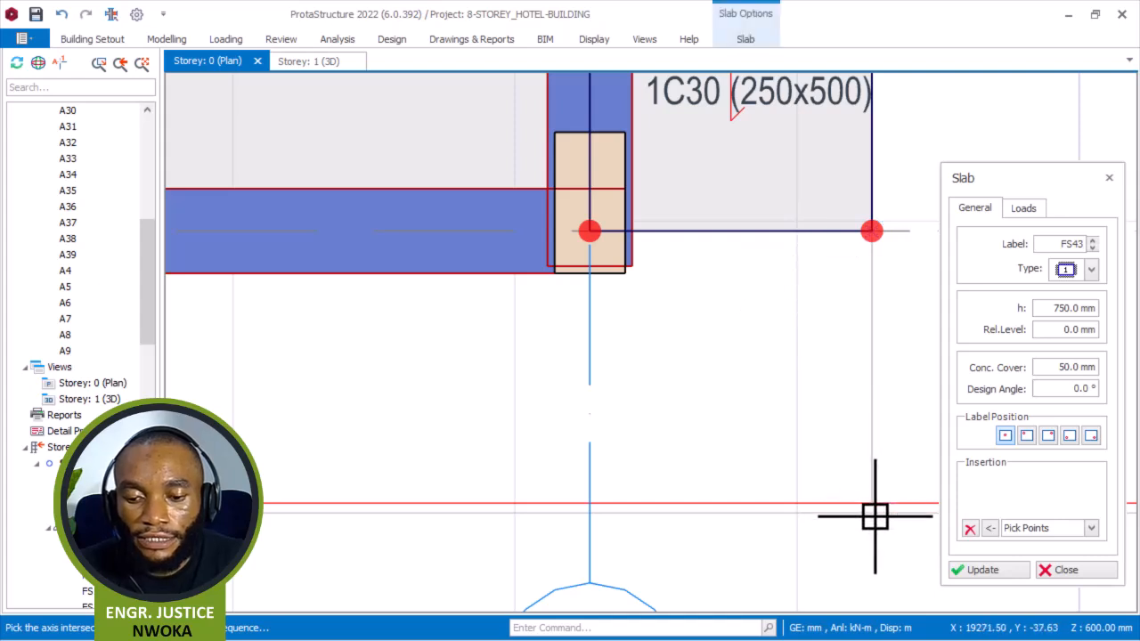
{"action": "scroll", "coordinate": [847, 463], "scroll_direction": "down", "scroll_amount": 2}
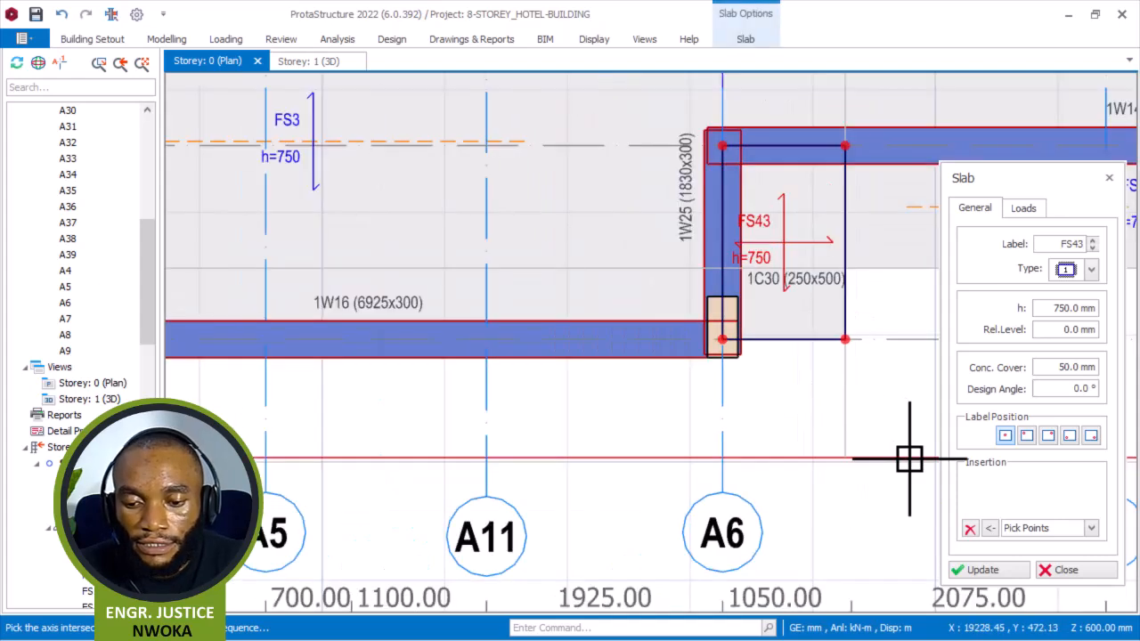
{"action": "left_click", "coordinate": [1061, 574]}
Stretch vertical axis A38 at the right edge of slab FS43 down past hidden axis A39.
{"action": "right_click", "coordinate": [889, 387]}
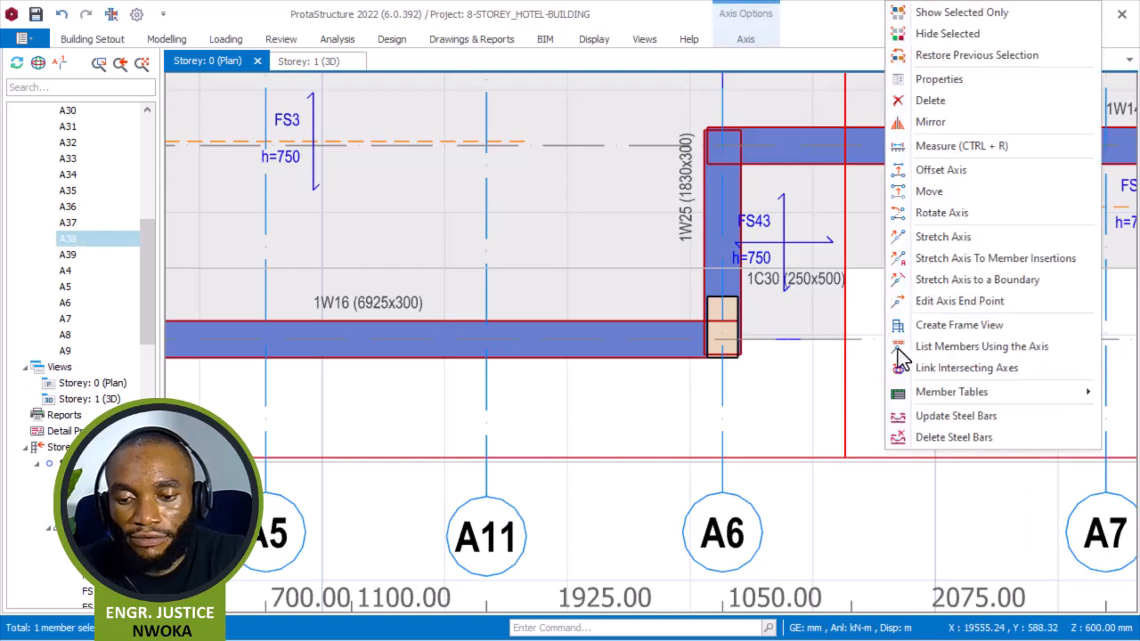
{"action": "left_click", "coordinate": [942, 236]}
{"action": "scroll", "coordinate": [860, 483], "scroll_direction": "up", "scroll_amount": 2}
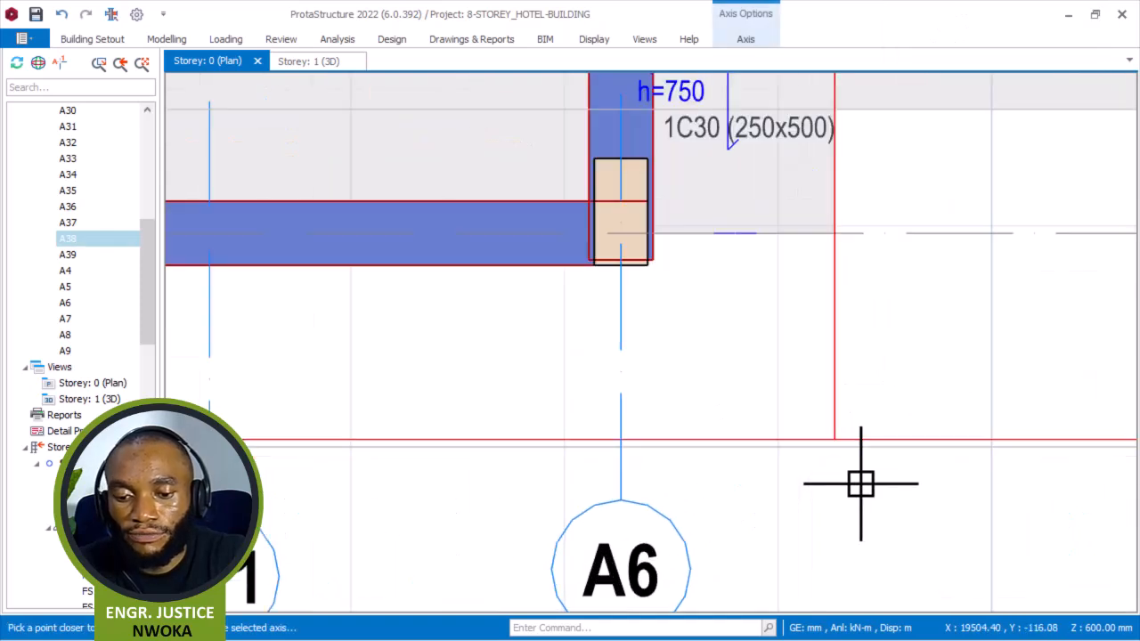
{"action": "left_click", "coordinate": [852, 474]}
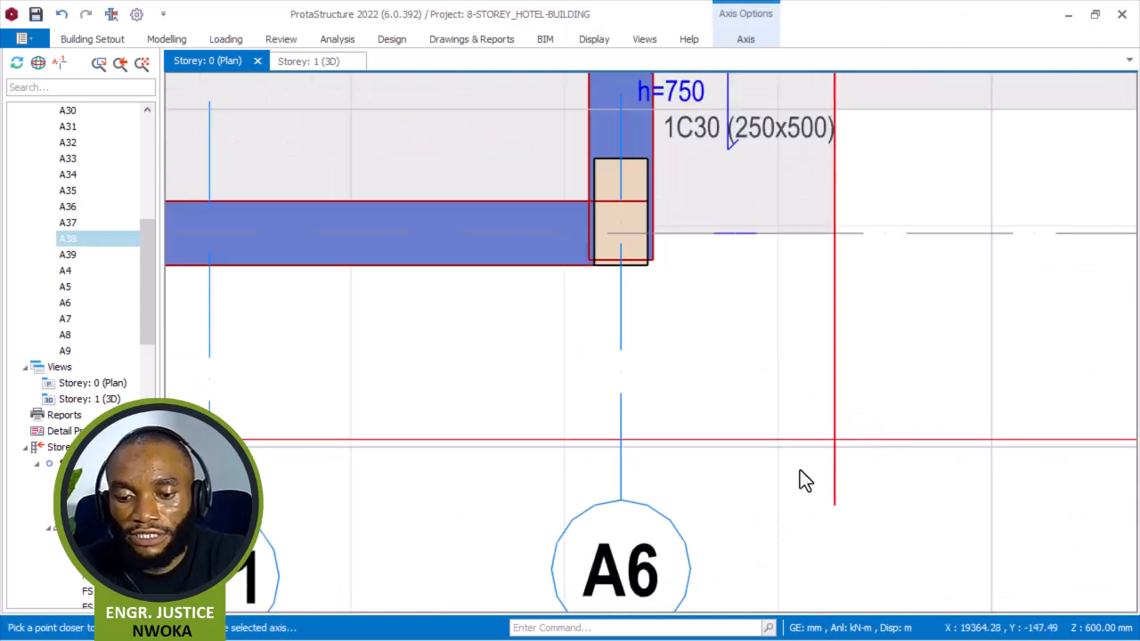
Open slab FS43's properties and clear its insertion intersections.
{"action": "left_click", "coordinate": [726, 101]}
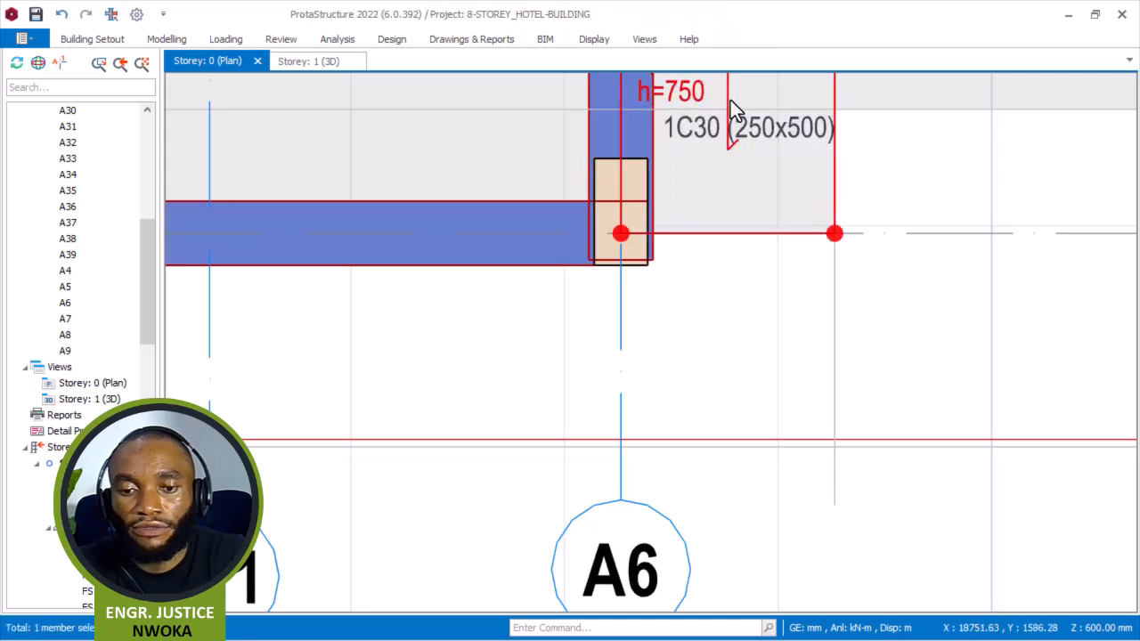
{"action": "right_click", "coordinate": [730, 100]}
{"action": "left_click", "coordinate": [806, 156]}
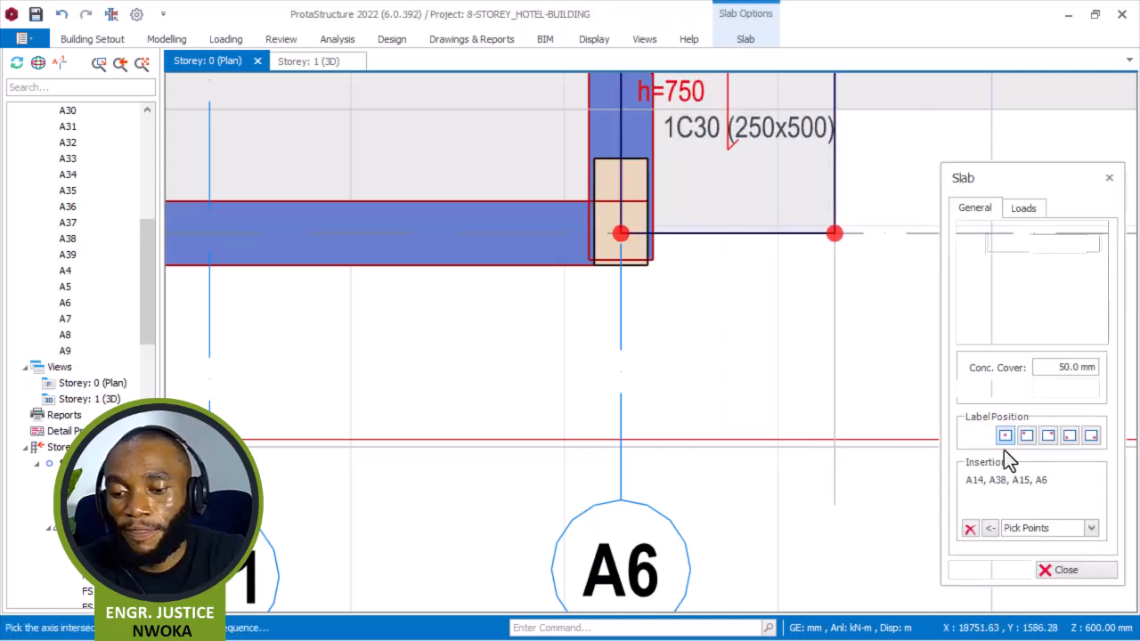
{"action": "left_click", "coordinate": [968, 529]}
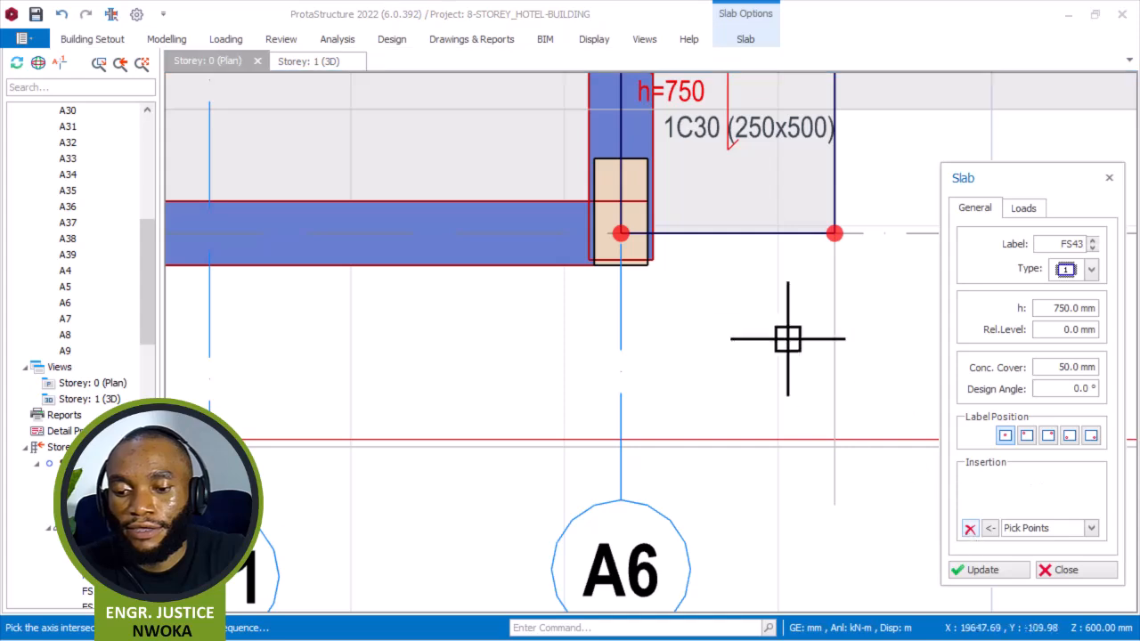
{"action": "scroll", "coordinate": [621, 234], "scroll_direction": "up", "scroll_amount": 2}
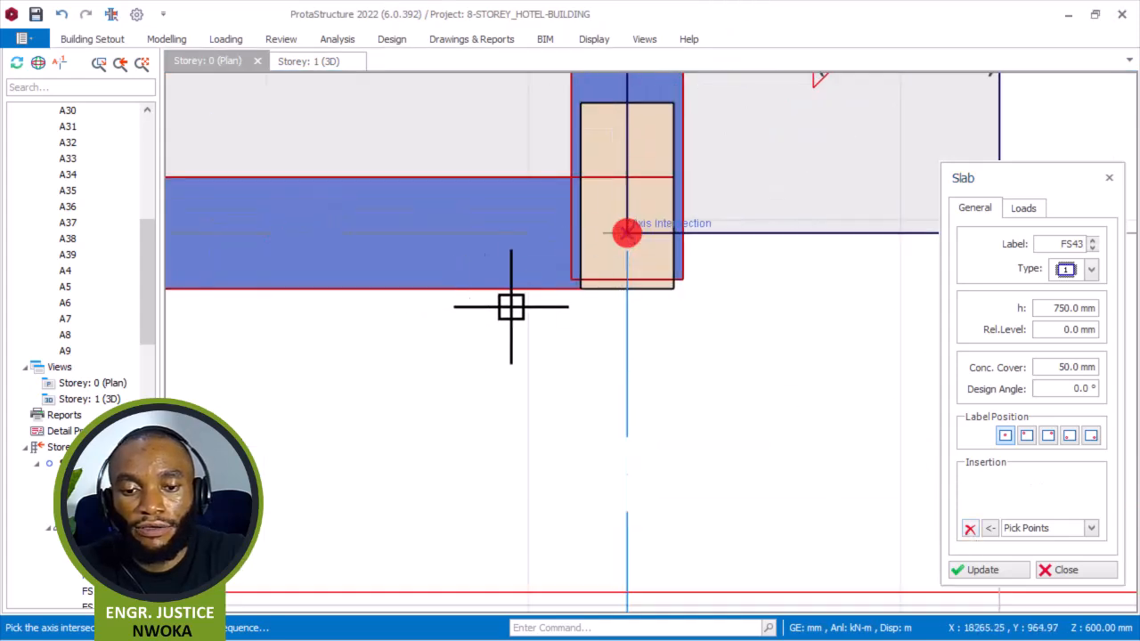
{"action": "scroll", "coordinate": [516, 308], "scroll_direction": "down", "scroll_amount": 2}
{"action": "scroll", "coordinate": [793, 275], "scroll_direction": "up", "scroll_amount": 2}
{"action": "left_click", "coordinate": [798, 253]}
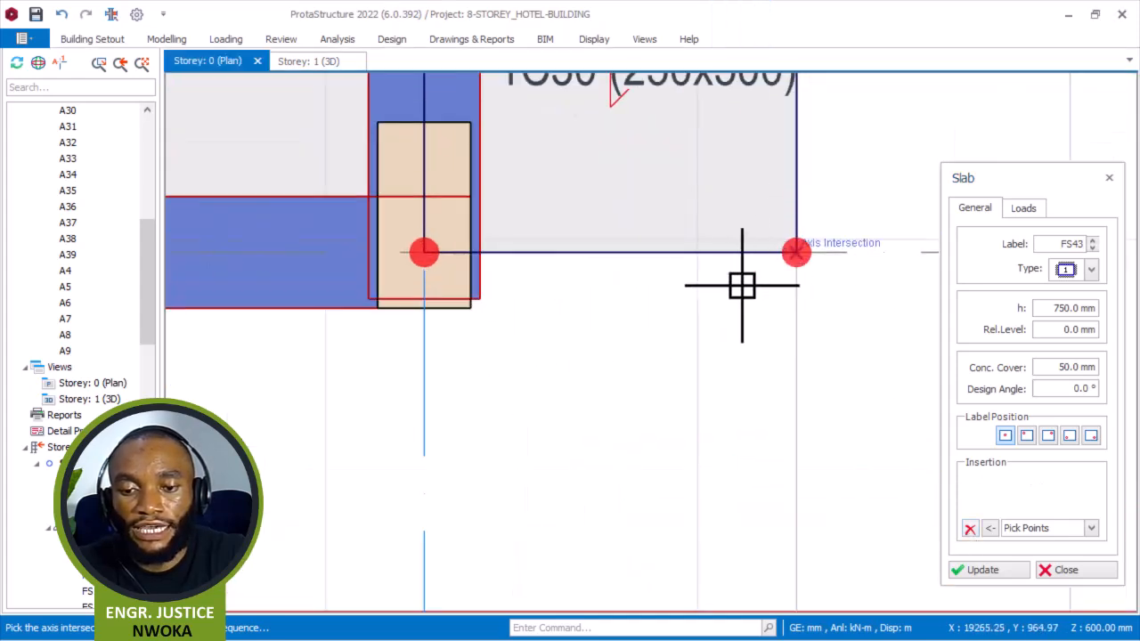
{"action": "scroll", "coordinate": [766, 284], "scroll_direction": "down", "scroll_amount": 2}
{"action": "scroll", "coordinate": [782, 496], "scroll_direction": "up", "scroll_amount": 2}
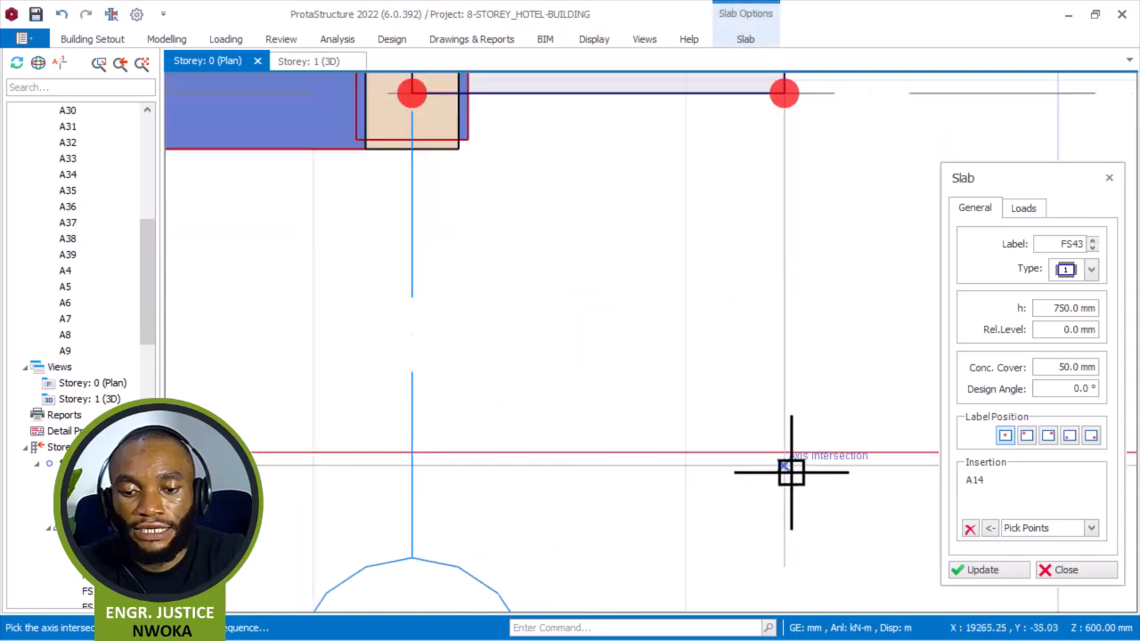
{"action": "left_click", "coordinate": [790, 471]}
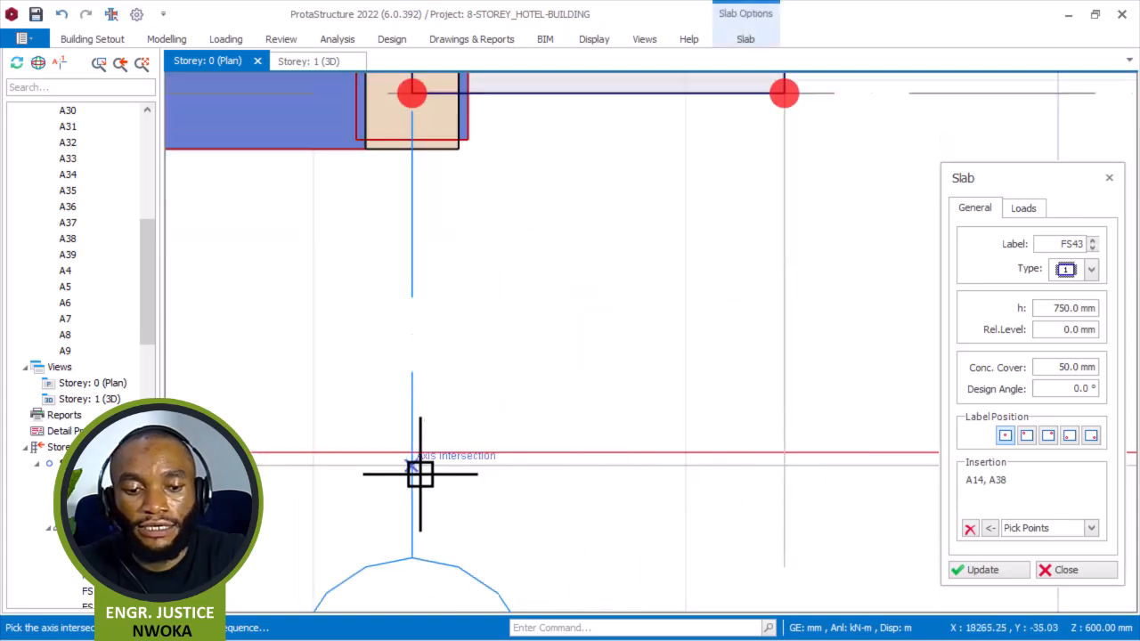
{"action": "scroll", "coordinate": [626, 438], "scroll_direction": "down", "scroll_amount": 2}
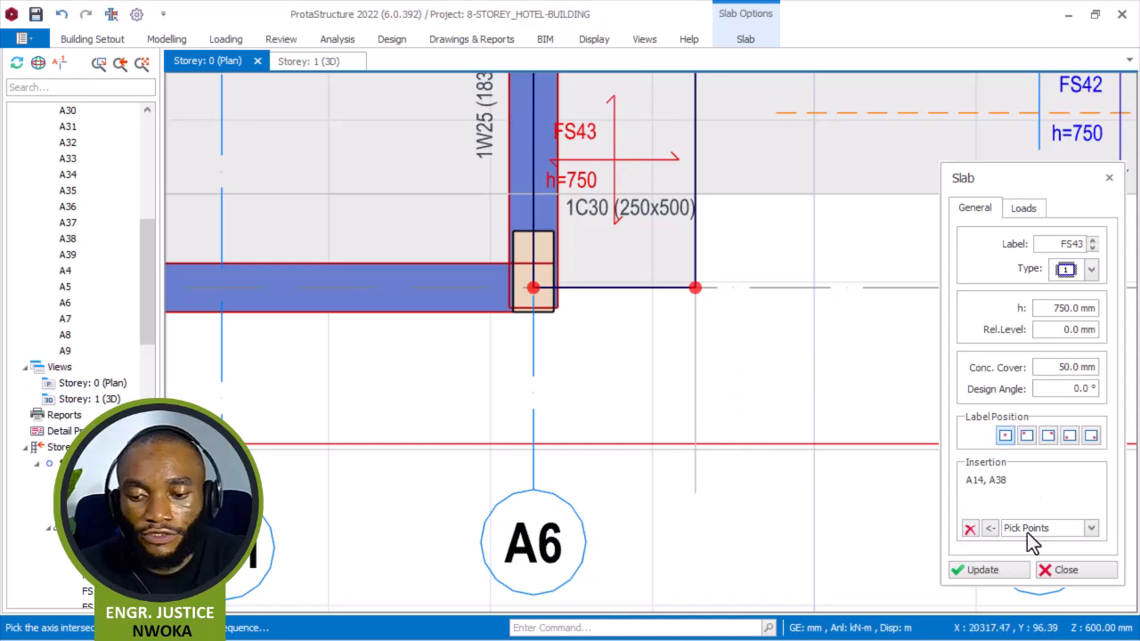
{"action": "left_click", "coordinate": [969, 528]}
Repick slab FS43's corners at the intersections of axes A38, A39, A4 and A14 to extend it down to A39.
{"action": "scroll", "coordinate": [624, 307], "scroll_direction": "up", "scroll_amount": 2}
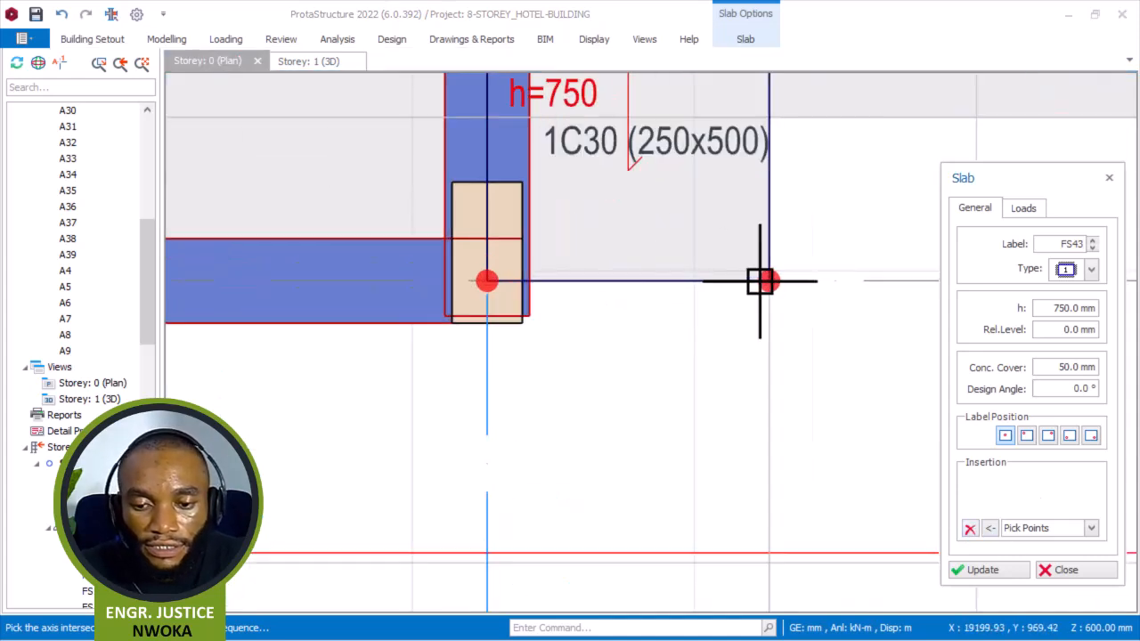
{"action": "scroll", "coordinate": [802, 428], "scroll_direction": "down", "scroll_amount": 1}
{"action": "scroll", "coordinate": [774, 494], "scroll_direction": "up", "scroll_amount": 2}
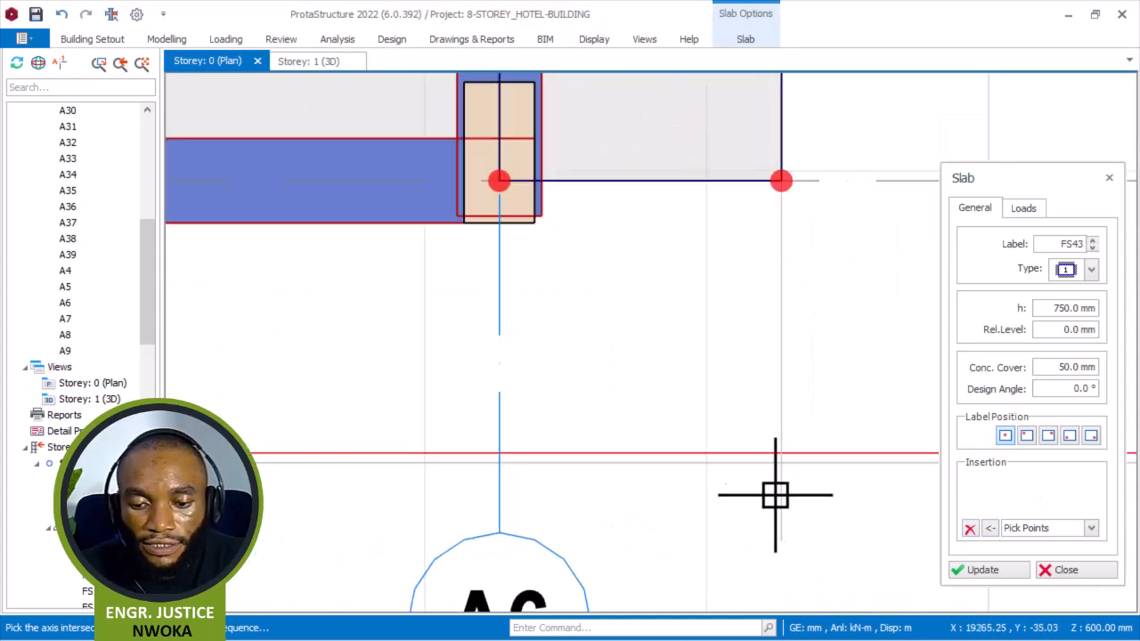
{"action": "left_click", "coordinate": [814, 438]}
{"action": "scroll", "coordinate": [822, 402], "scroll_direction": "down", "scroll_amount": 3}
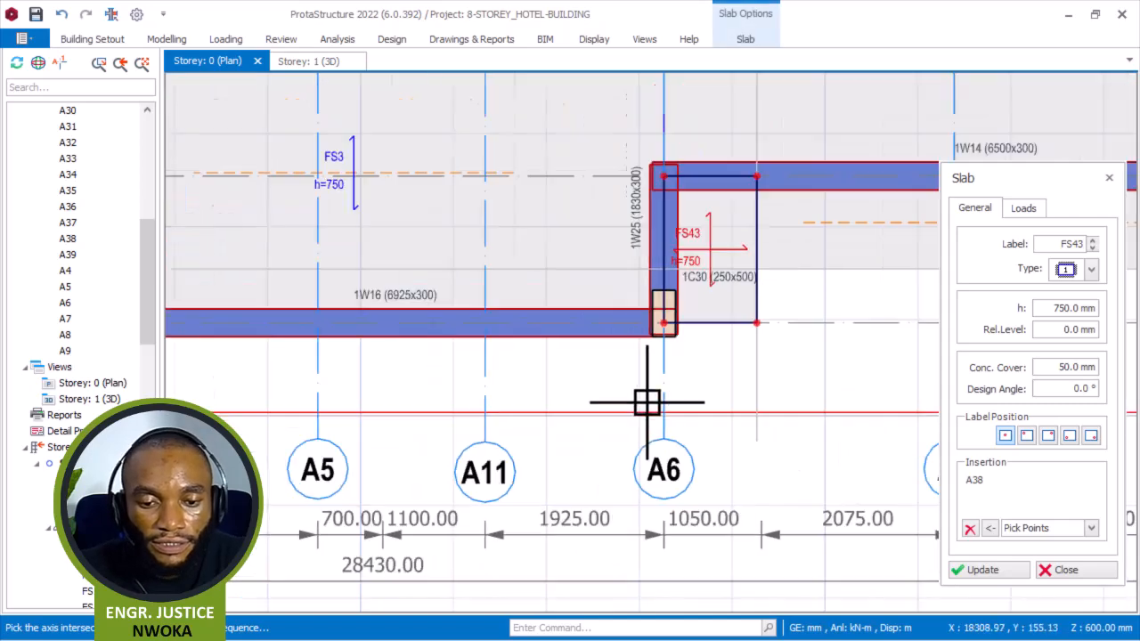
{"action": "middle_click_drag", "start_coordinate": [505, 412], "coordinate": [700, 386]}
{"action": "scroll", "coordinate": [395, 399], "scroll_direction": "up", "scroll_amount": 3}
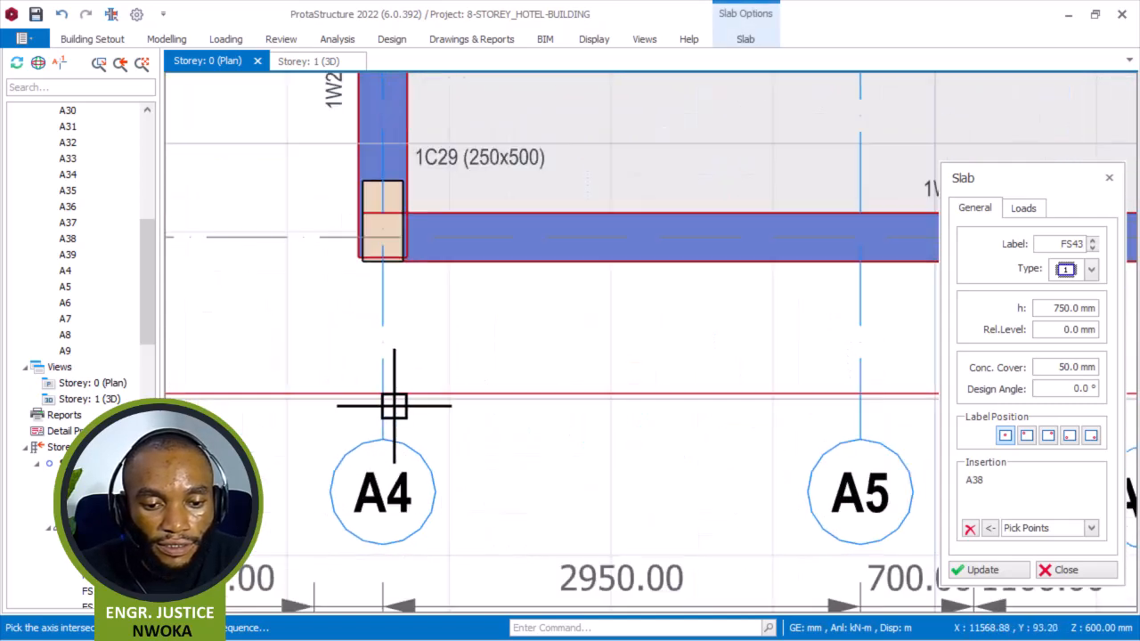
{"action": "scroll", "coordinate": [385, 405], "scroll_direction": "up", "scroll_amount": 1}
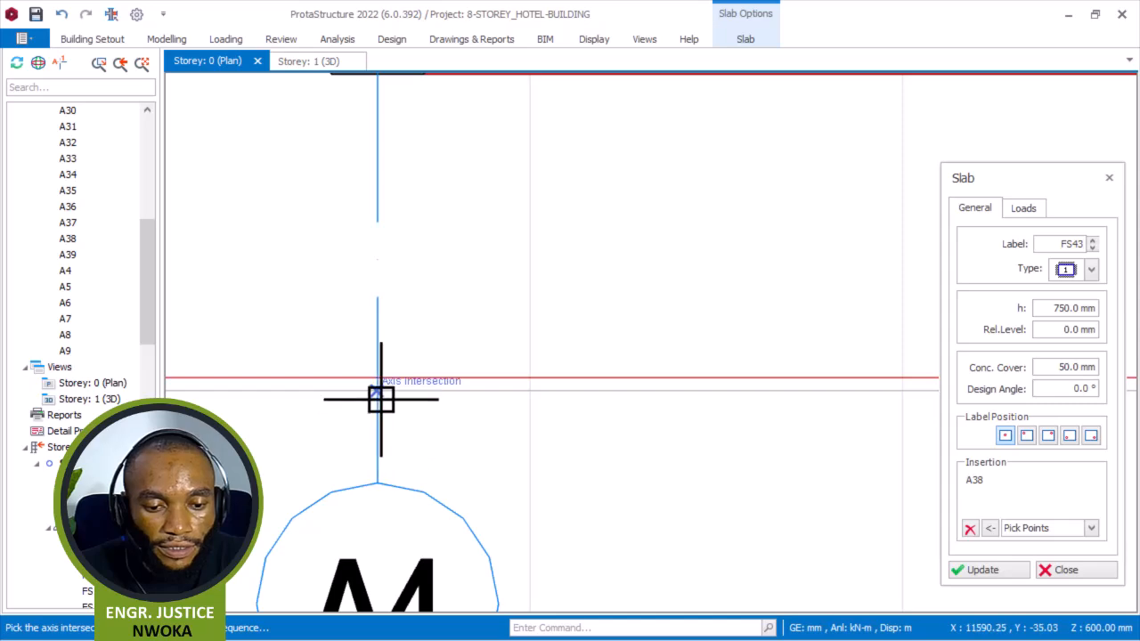
{"action": "left_click", "coordinate": [381, 399]}
{"action": "scroll", "coordinate": [371, 411], "scroll_direction": "down", "scroll_amount": 3}
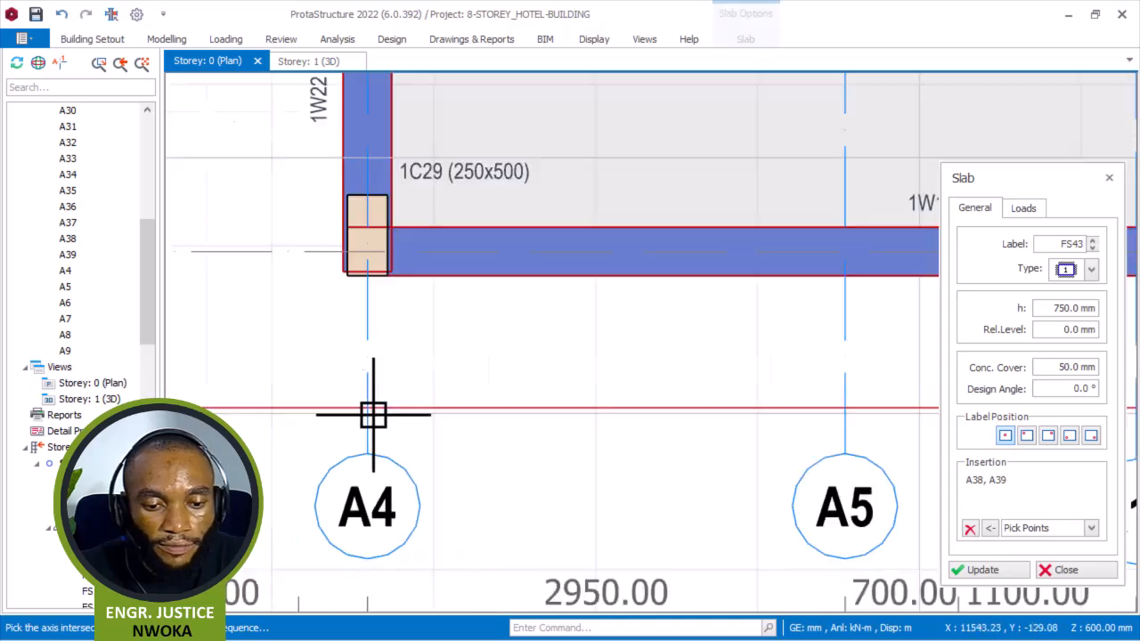
{"action": "left_click", "coordinate": [374, 257]}
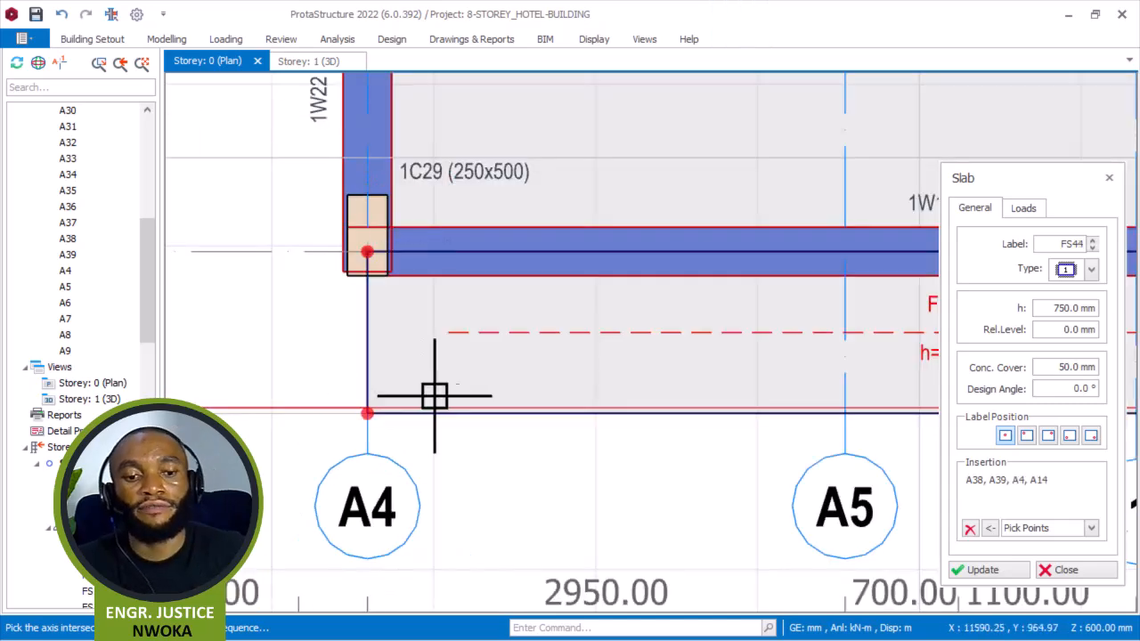
Offset vertical axis A4 by -1000 mm to create a new parallel axis.
{"action": "scroll", "coordinate": [491, 381], "scroll_direction": "down", "scroll_amount": 5}
{"action": "middle_click_drag", "start_coordinate": [583, 374], "coordinate": [769, 369]}
{"action": "scroll", "coordinate": [593, 338], "scroll_direction": "up", "scroll_amount": 2}
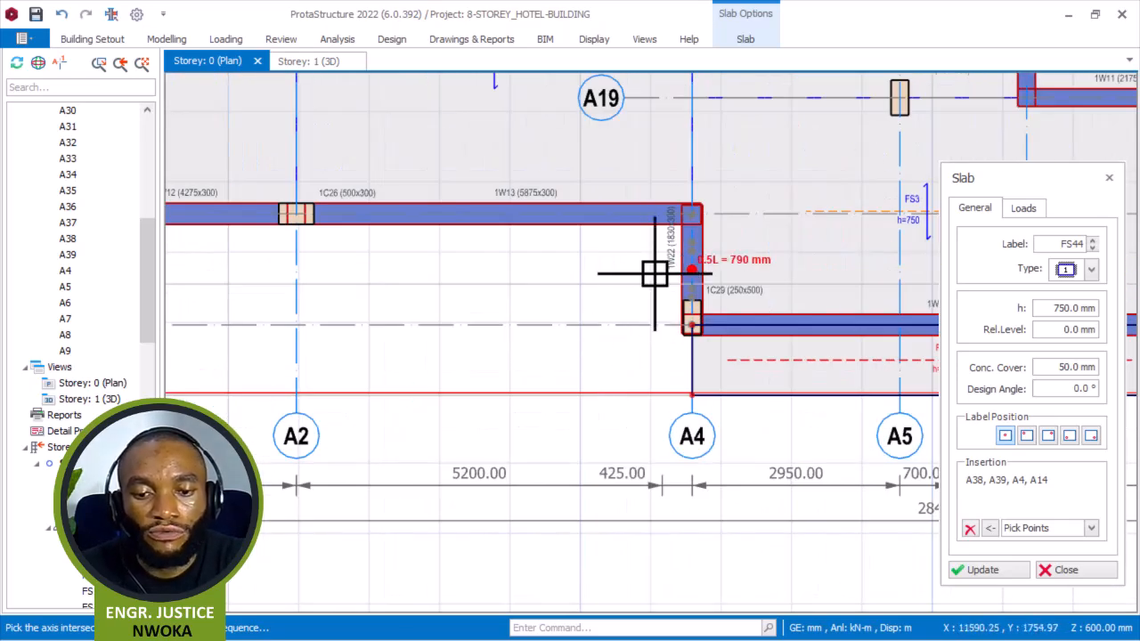
{"action": "key", "text": "Escape"}
{"action": "left_click", "coordinate": [692, 429]}
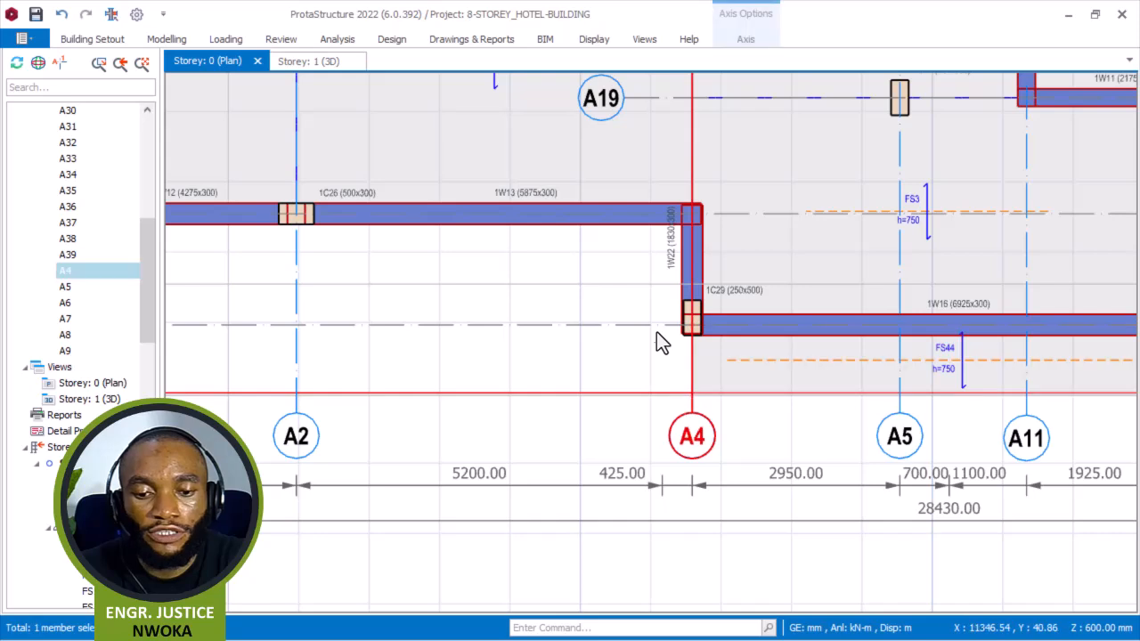
{"action": "right_click", "coordinate": [609, 258]}
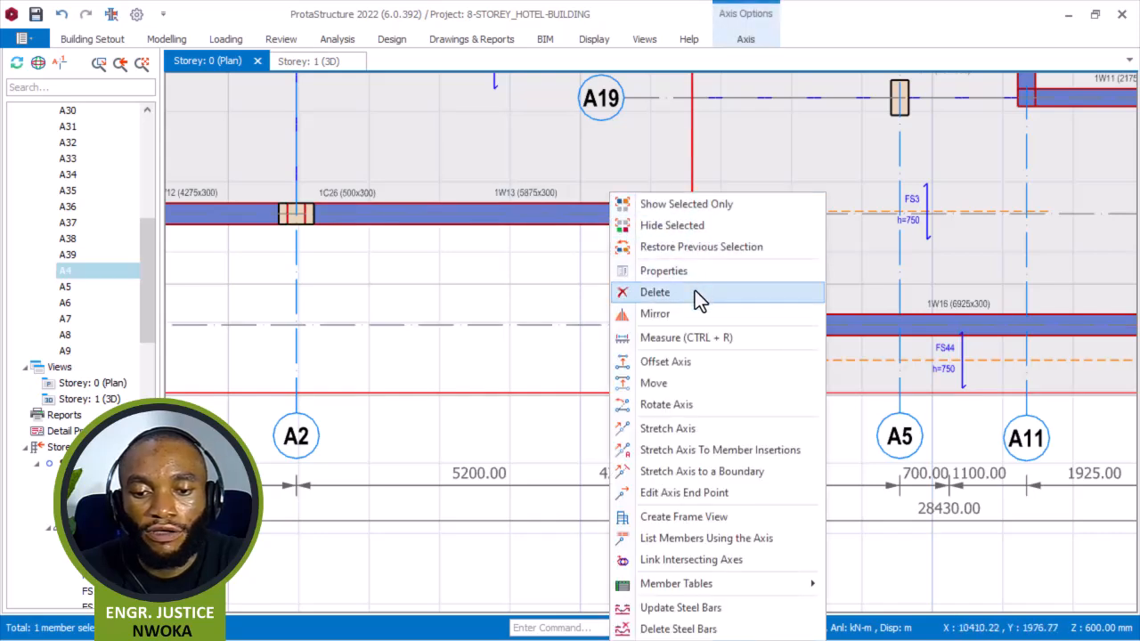
{"action": "left_click", "coordinate": [686, 361]}
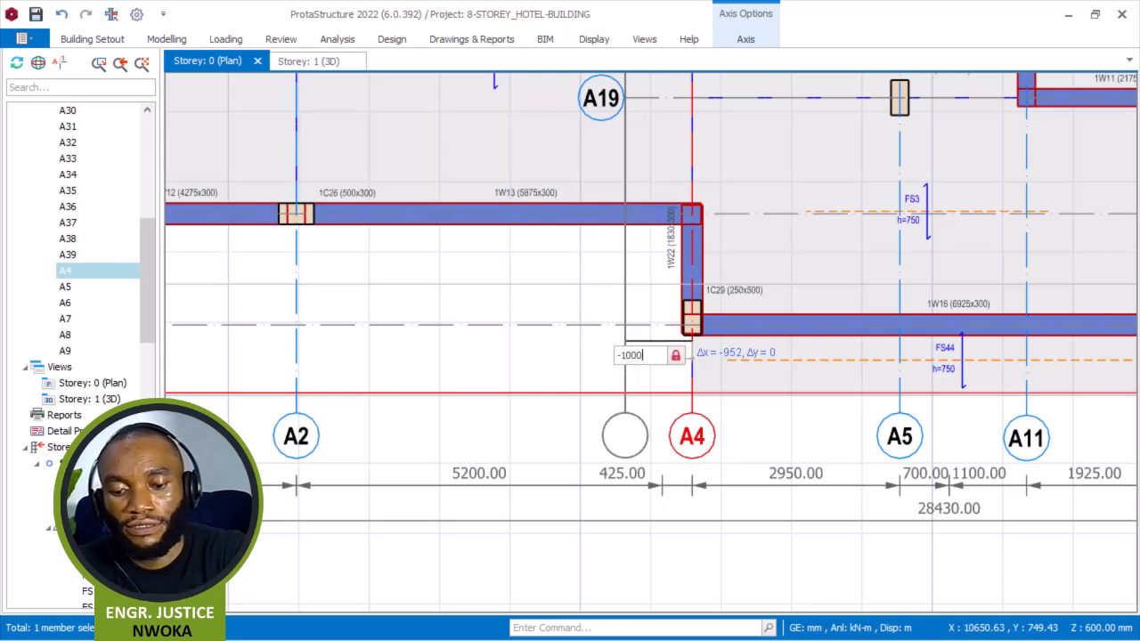
{"action": "key", "text": "Return"}
{"action": "key", "text": "Escape"}
Open the new axis A40's properties and set it as a hidden axis.
{"action": "right_click", "coordinate": [632, 357]}
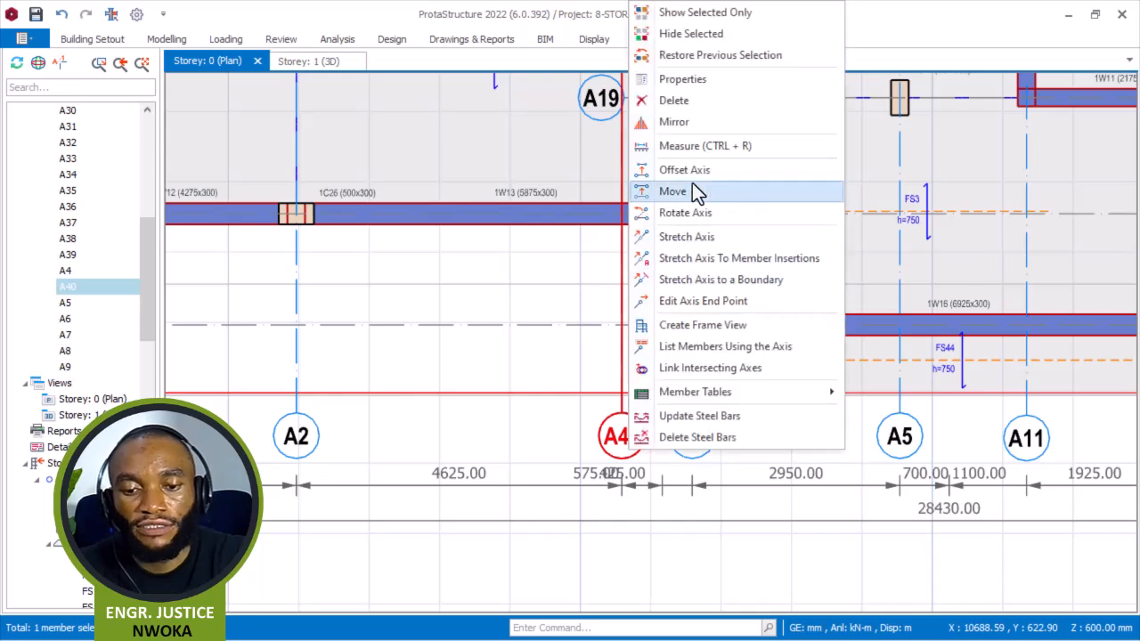
{"action": "left_click", "coordinate": [769, 82]}
{"action": "left_click", "coordinate": [1099, 402]}
{"action": "left_click", "coordinate": [977, 381]}
{"action": "left_click", "coordinate": [978, 383]}
{"action": "left_click", "coordinate": [1008, 486]}
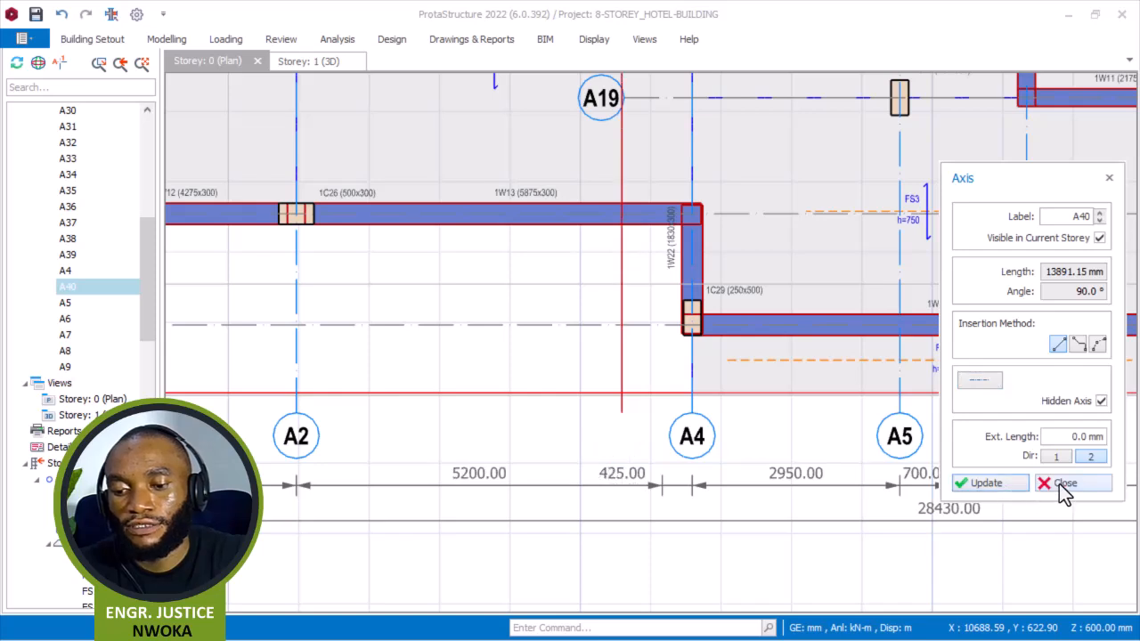
{"action": "left_click", "coordinate": [1059, 483]}
Create a 750 mm slab panel bounded by axes A40, A4, A15 and A39 by picking their intersections.
{"action": "left_click", "coordinate": [755, 359]}
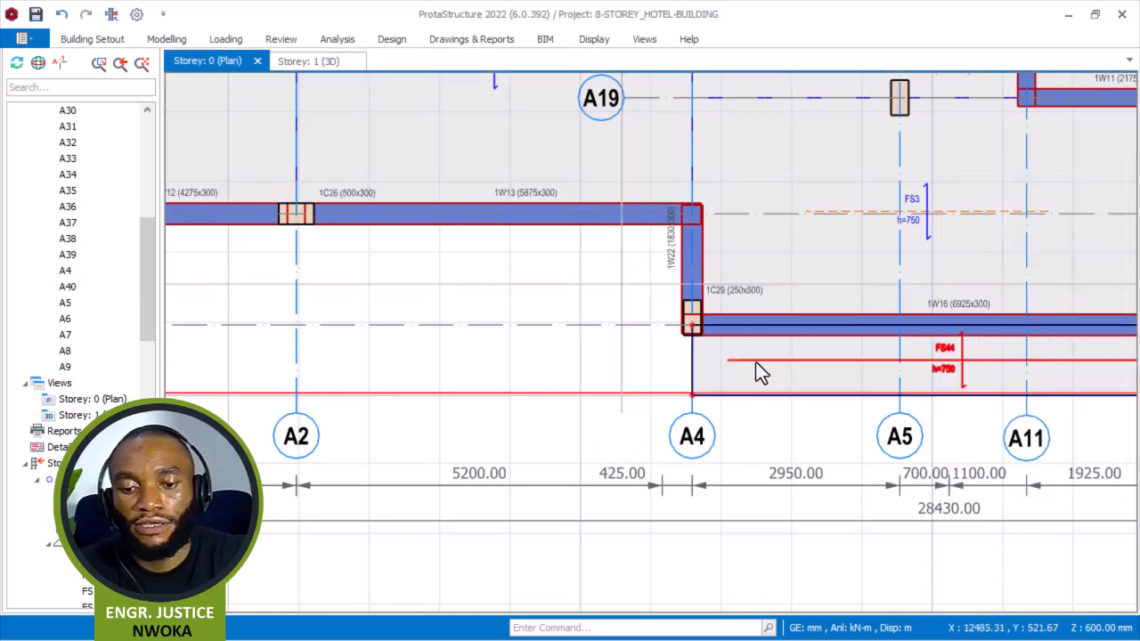
{"action": "right_click", "coordinate": [573, 271]}
{"action": "left_click", "coordinate": [670, 298]}
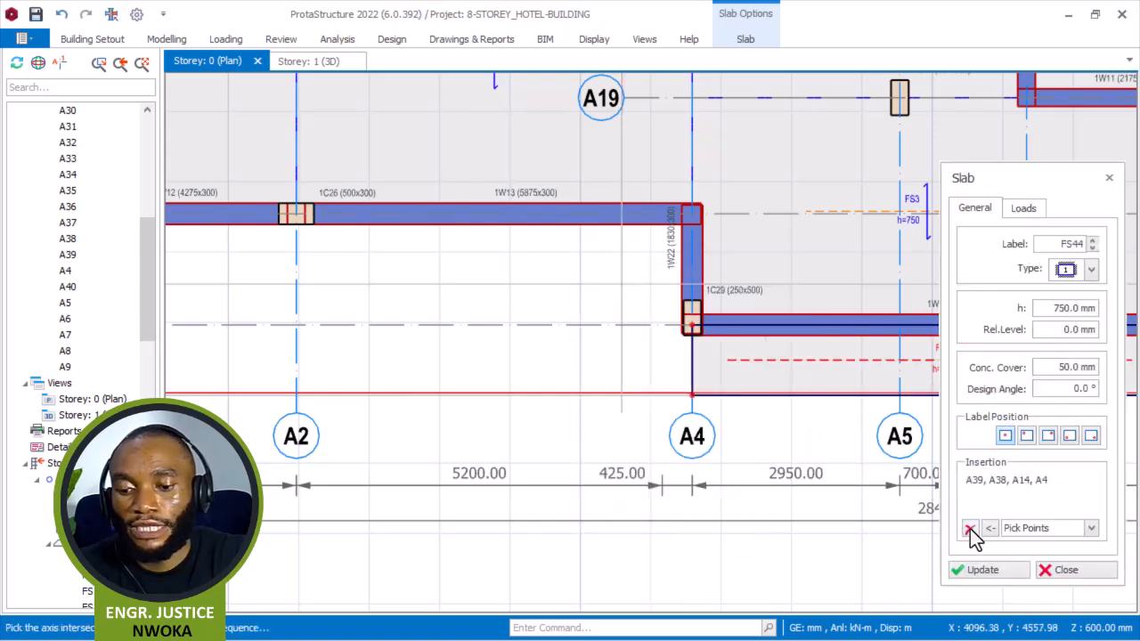
{"action": "left_click", "coordinate": [969, 529]}
{"action": "scroll", "coordinate": [666, 216], "scroll_direction": "up", "scroll_amount": 2}
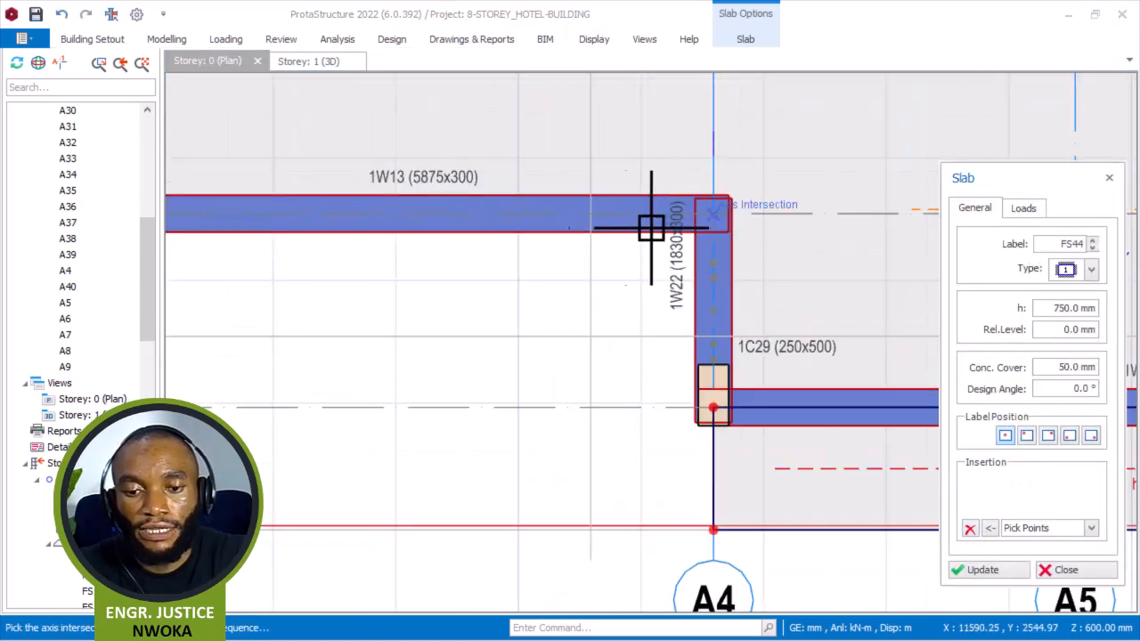
{"action": "left_click", "coordinate": [594, 497]}
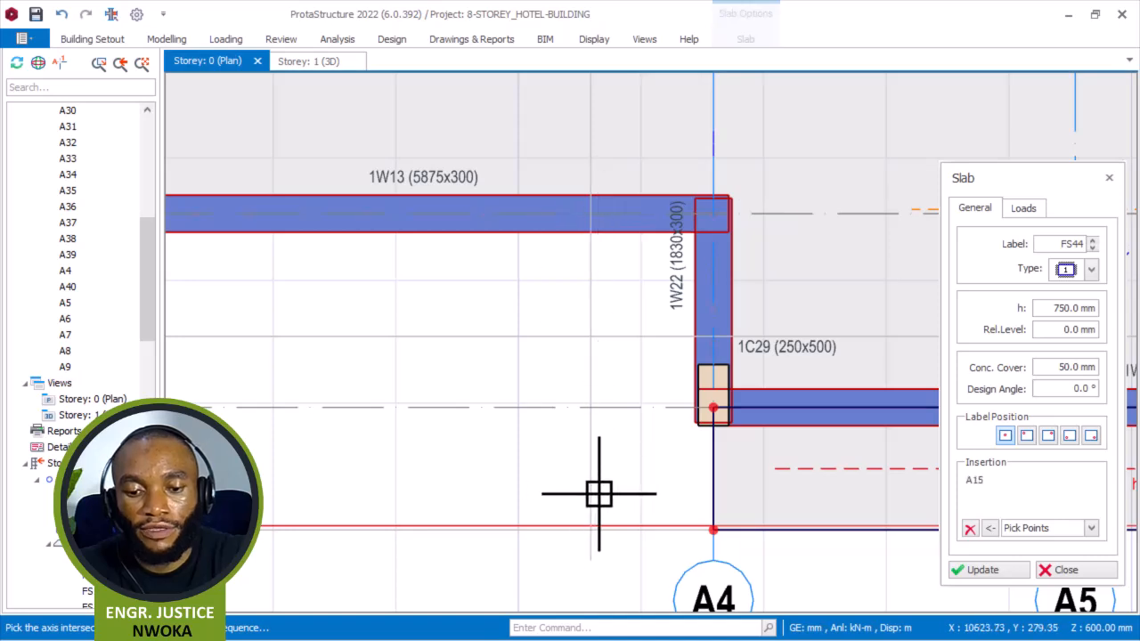
{"action": "scroll", "coordinate": [587, 538], "scroll_direction": "up", "scroll_amount": 1}
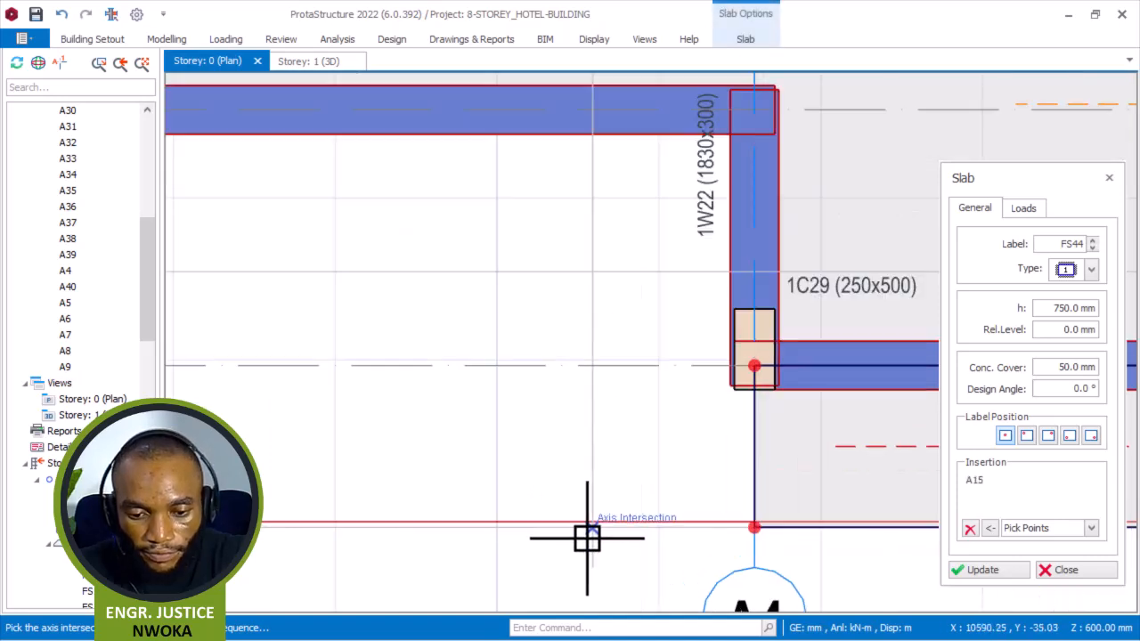
{"action": "left_click", "coordinate": [754, 527]}
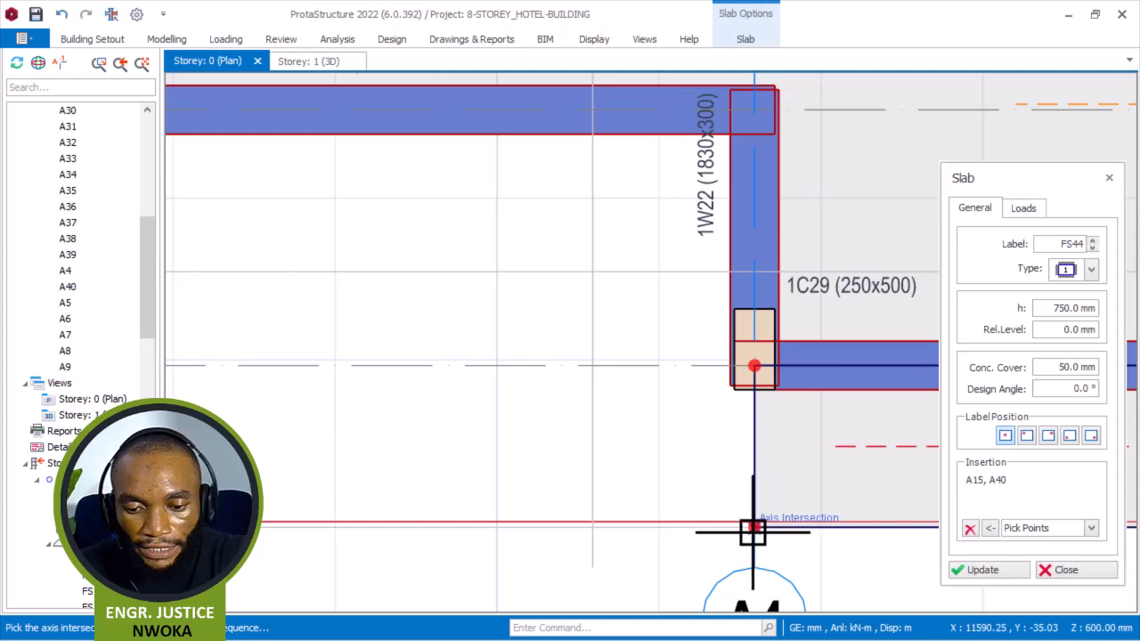
{"action": "left_click", "coordinate": [1062, 570]}
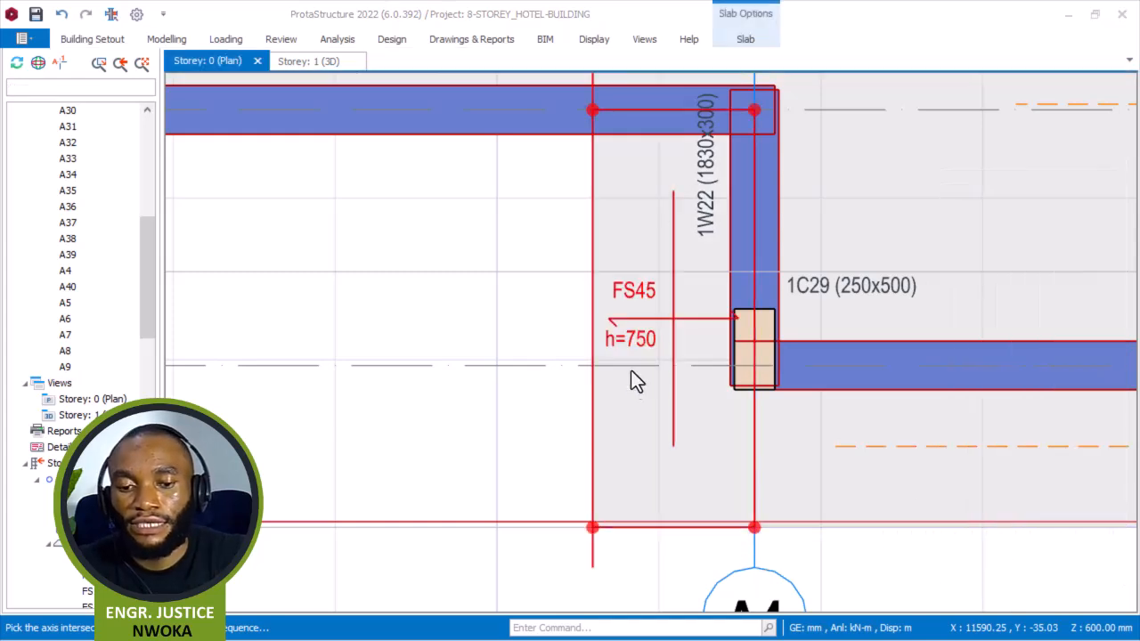
Offset horizontal axis A15 downward to a grid intersection to create a new axis.
{"action": "scroll", "coordinate": [628, 374], "scroll_direction": "down", "scroll_amount": 2}
{"action": "middle_click_drag", "start_coordinate": [521, 241], "coordinate": [603, 249]}
{"action": "left_click", "coordinate": [608, 230]}
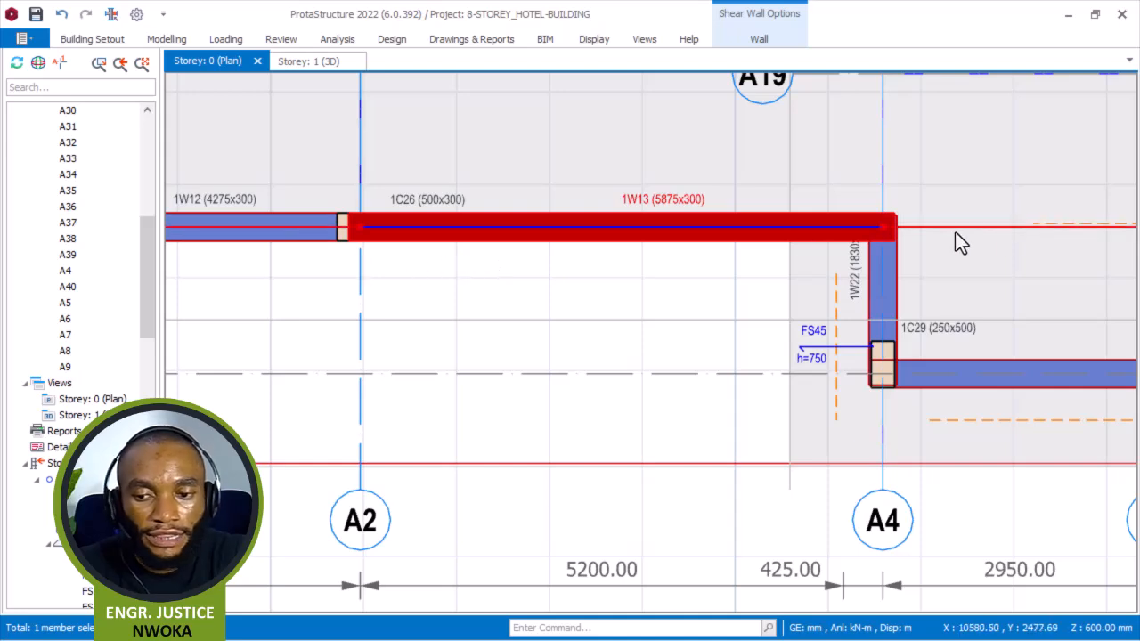
{"action": "left_click", "coordinate": [990, 227]}
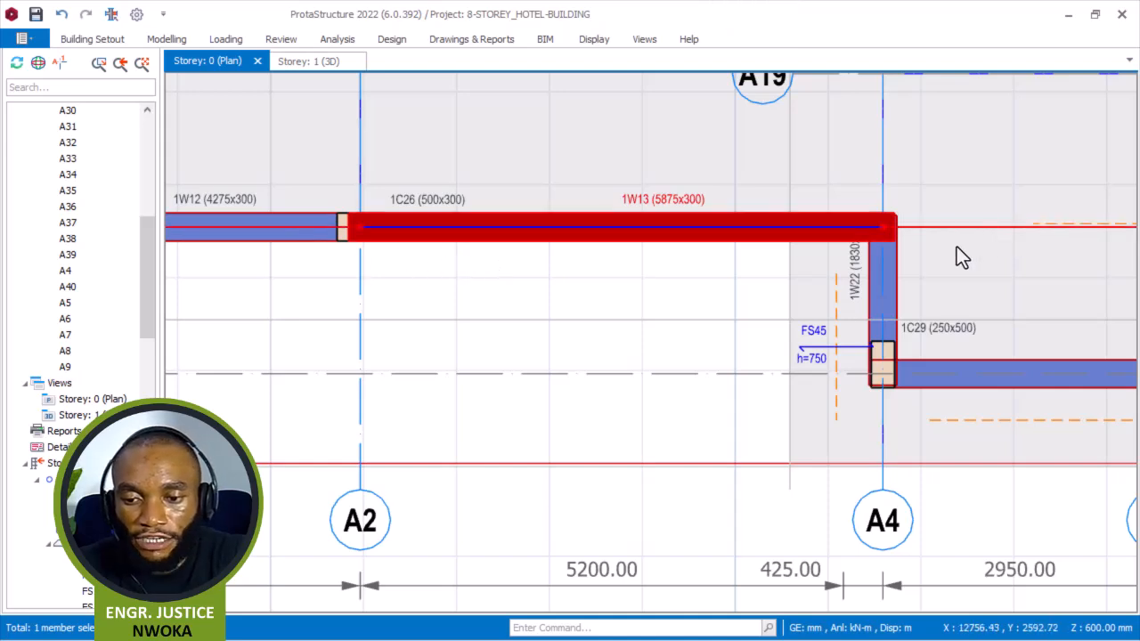
{"action": "right_click", "coordinate": [671, 282]}
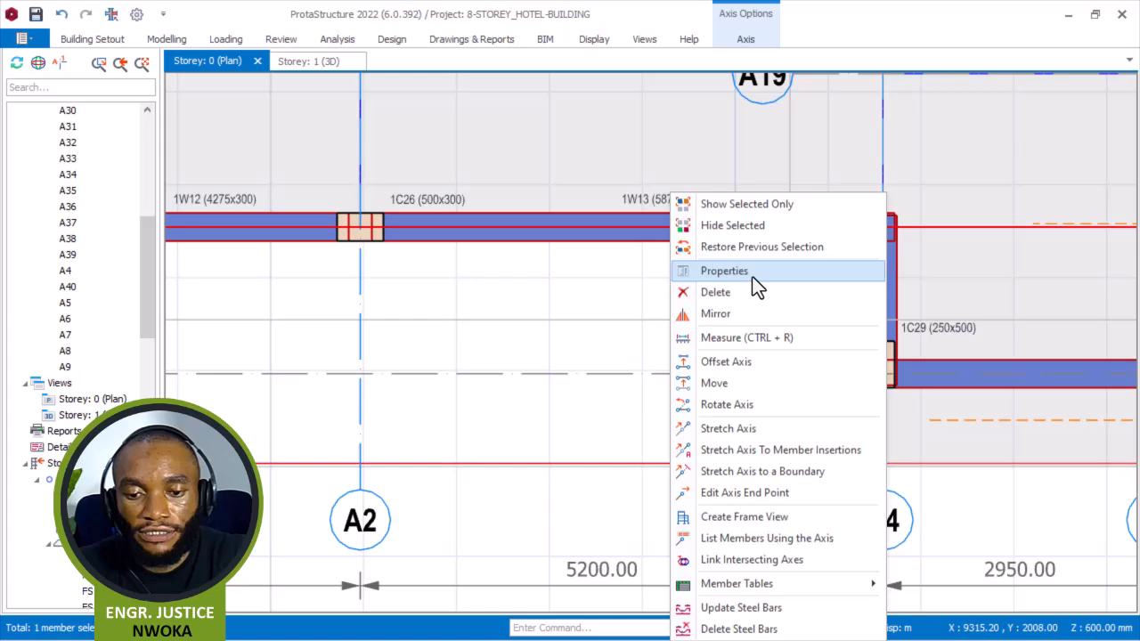
{"action": "left_click", "coordinate": [743, 361]}
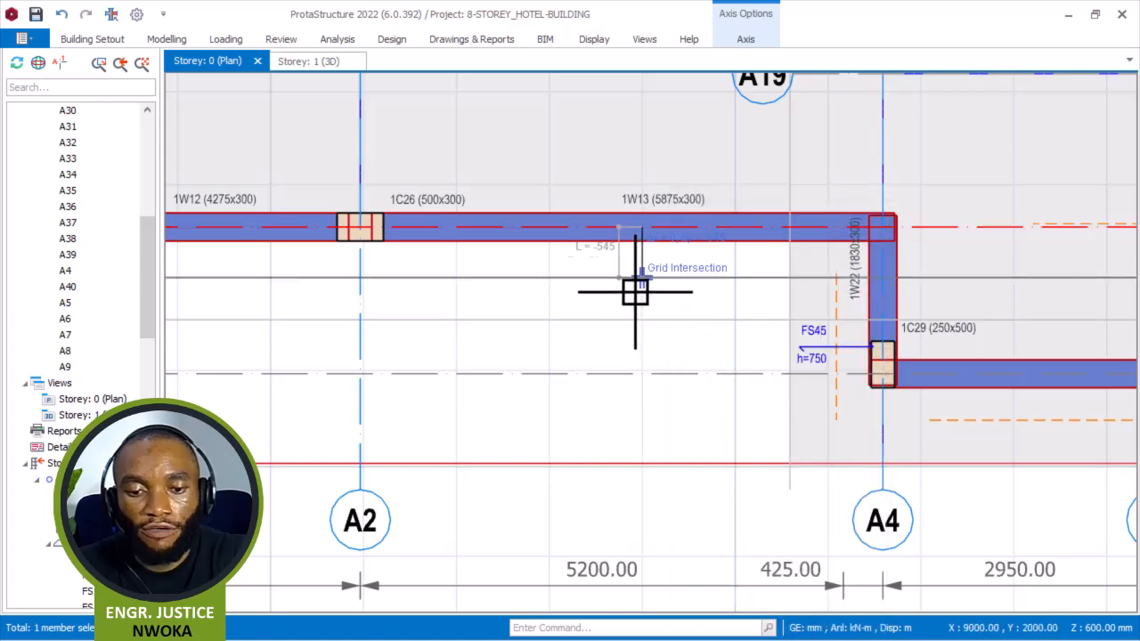
{"action": "scroll", "coordinate": [698, 294], "scroll_direction": "down", "scroll_amount": 5}
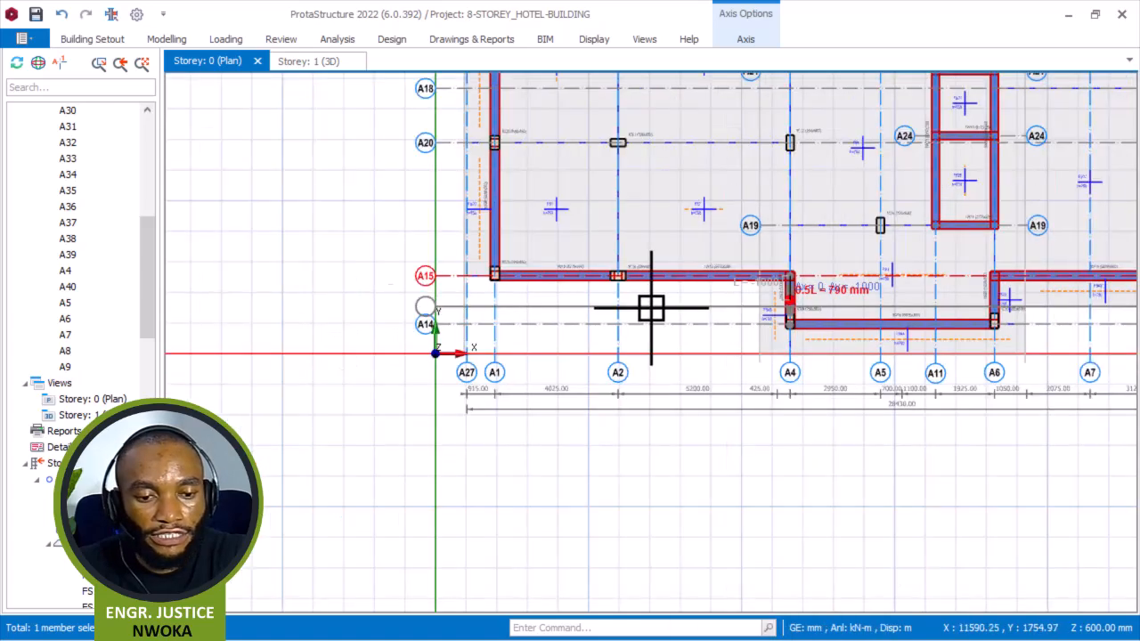
{"action": "middle_click_drag", "start_coordinate": [684, 323], "coordinate": [641, 316]}
{"action": "scroll", "coordinate": [615, 305], "scroll_direction": "up", "scroll_amount": 3}
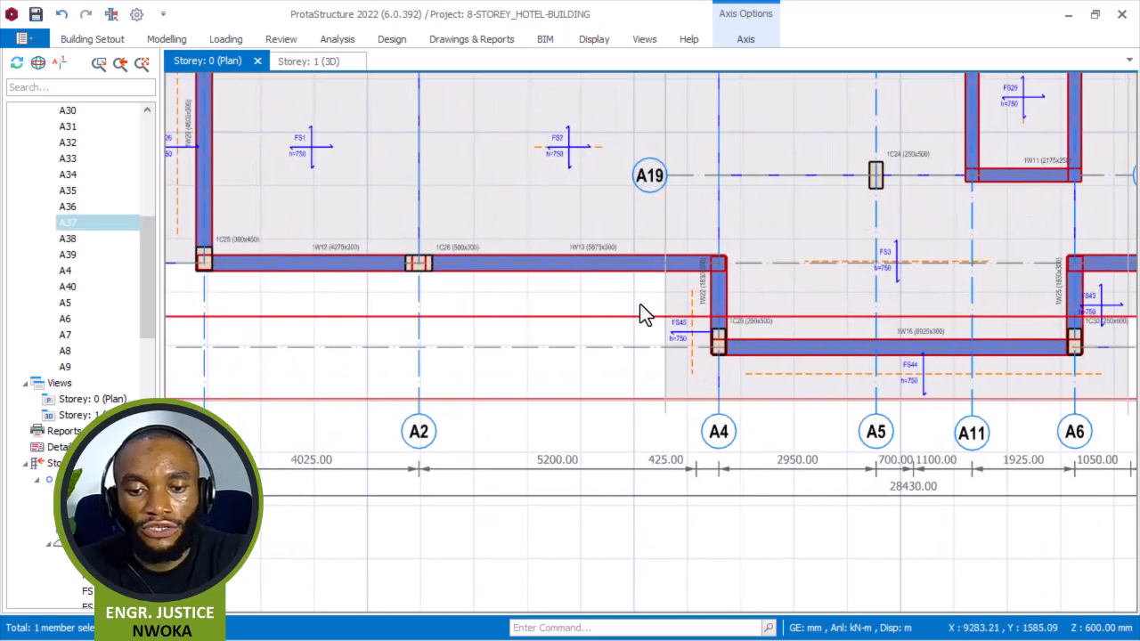
Create a slab panel bounded by axes A2, A40, A15 and the new axis A37 by picking their intersections.
{"action": "scroll", "coordinate": [645, 320], "scroll_direction": "up", "scroll_amount": 2}
{"action": "right_click", "coordinate": [652, 303]}
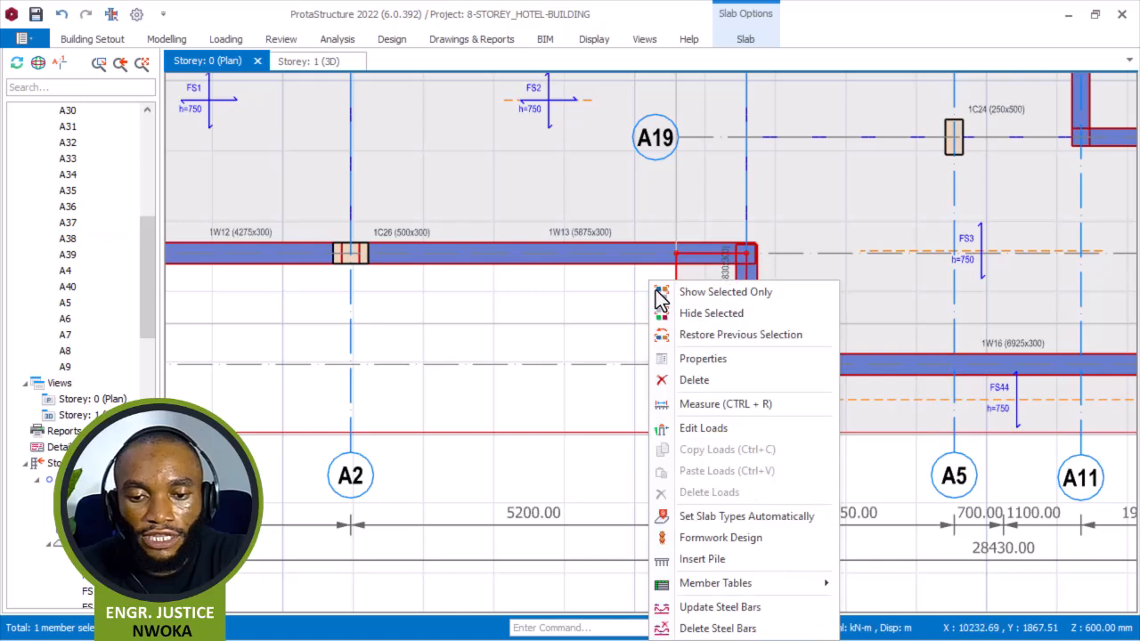
{"action": "key", "text": "Escape"}
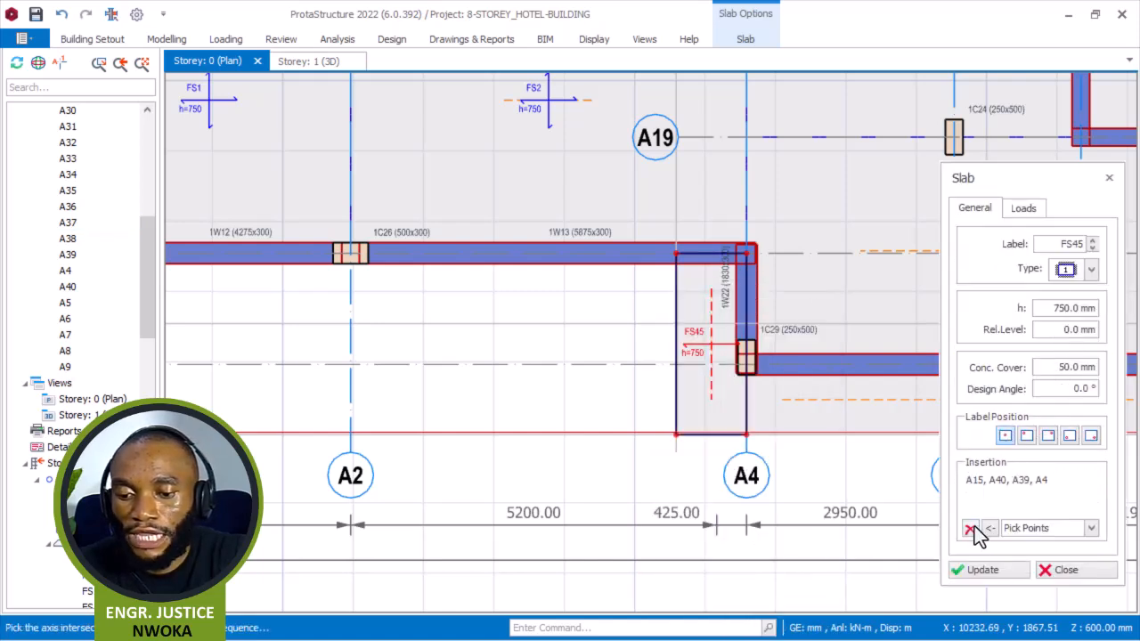
{"action": "left_click", "coordinate": [970, 529]}
{"action": "scroll", "coordinate": [647, 241], "scroll_direction": "up", "scroll_amount": 2}
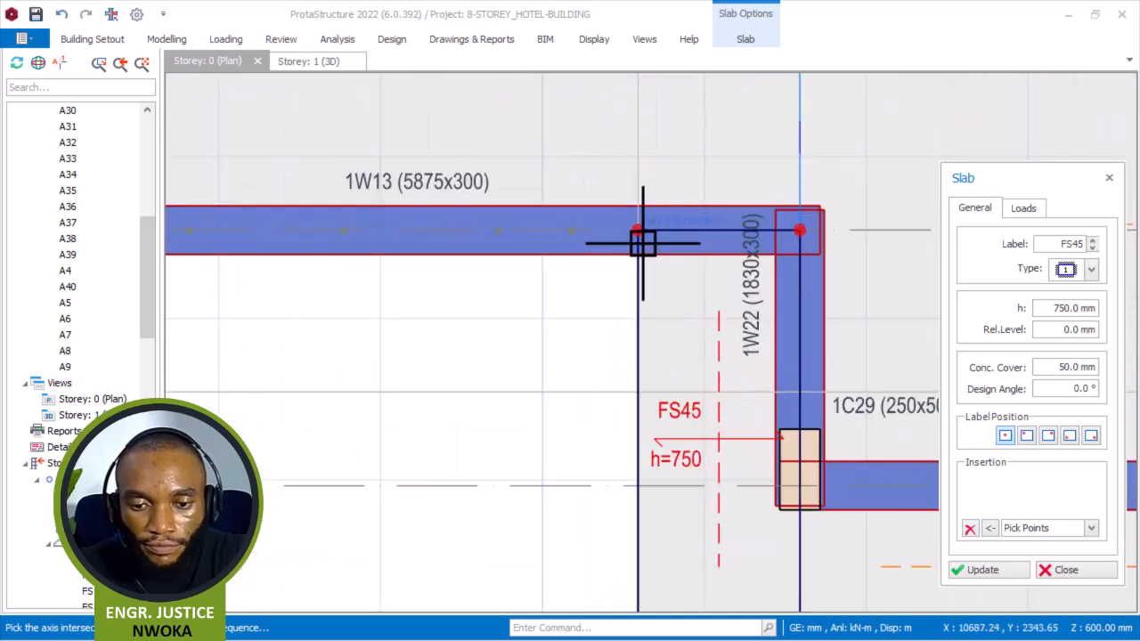
{"action": "left_click", "coordinate": [639, 229]}
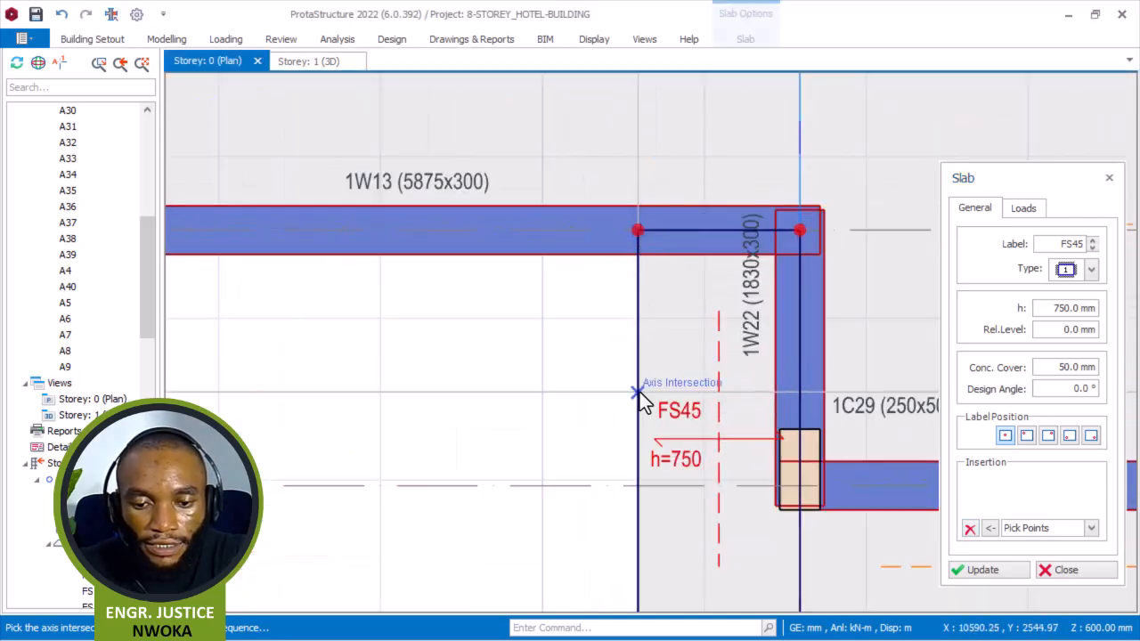
{"action": "scroll", "coordinate": [692, 303], "scroll_direction": "down", "scroll_amount": 3}
{"action": "scroll", "coordinate": [544, 303], "scroll_direction": "up", "scroll_amount": 2}
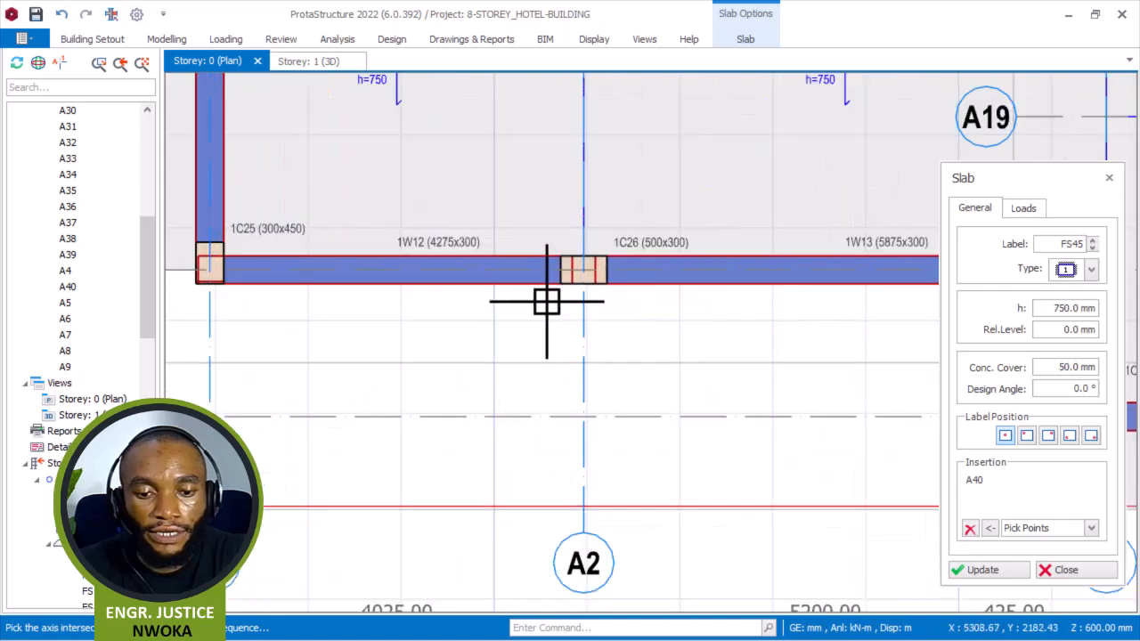
{"action": "left_click", "coordinate": [584, 270]}
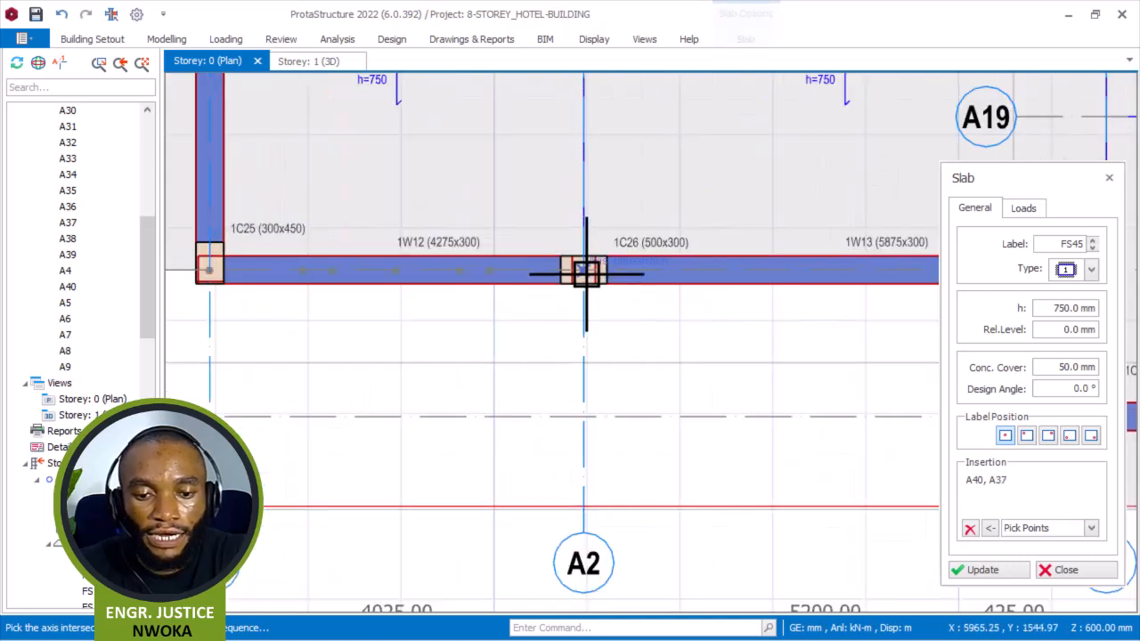
{"action": "right_click", "coordinate": [537, 301]}
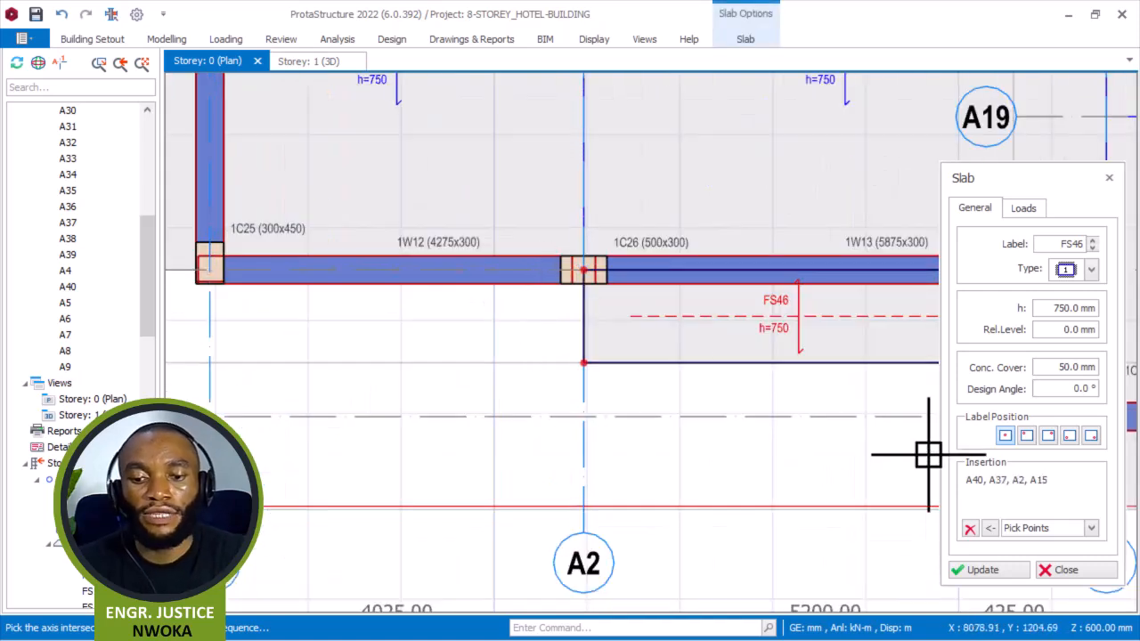
Clear the previous insertion points and create a slab panel bounded by axes A2, A37, A30 and A15 by picking their intersections, then exit the command.
{"action": "left_click", "coordinate": [971, 528]}
{"action": "scroll", "coordinate": [593, 272], "scroll_direction": "up", "scroll_amount": 2}
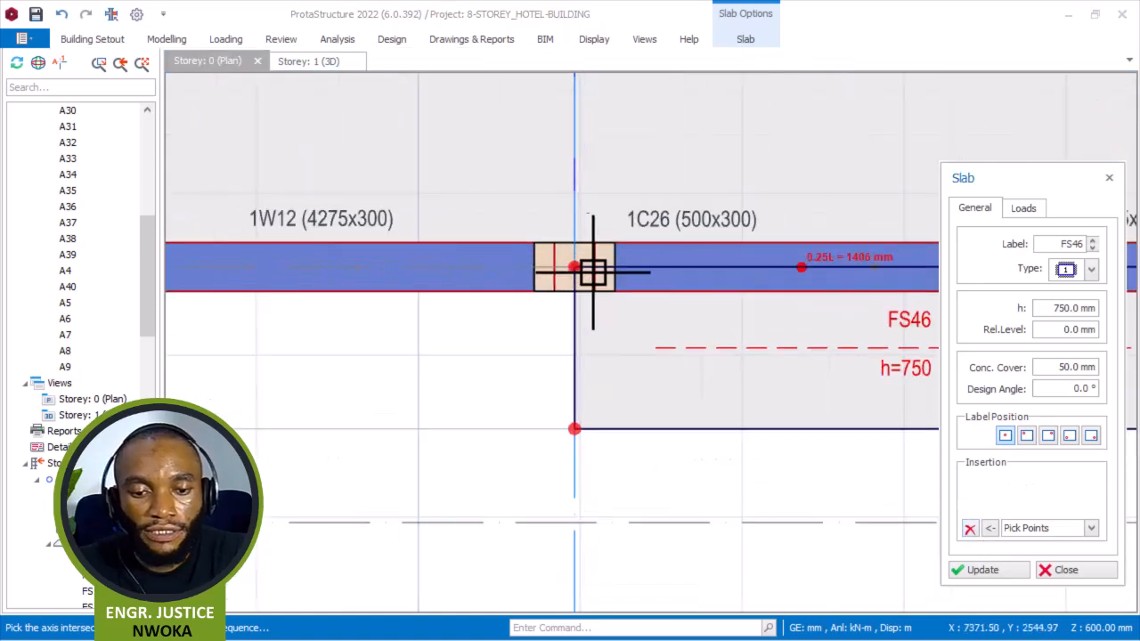
{"action": "scroll", "coordinate": [774, 278], "scroll_direction": "down", "scroll_amount": 2}
{"action": "scroll", "coordinate": [775, 278], "scroll_direction": "down", "scroll_amount": 1}
{"action": "scroll", "coordinate": [743, 275], "scroll_direction": "up", "scroll_amount": 2}
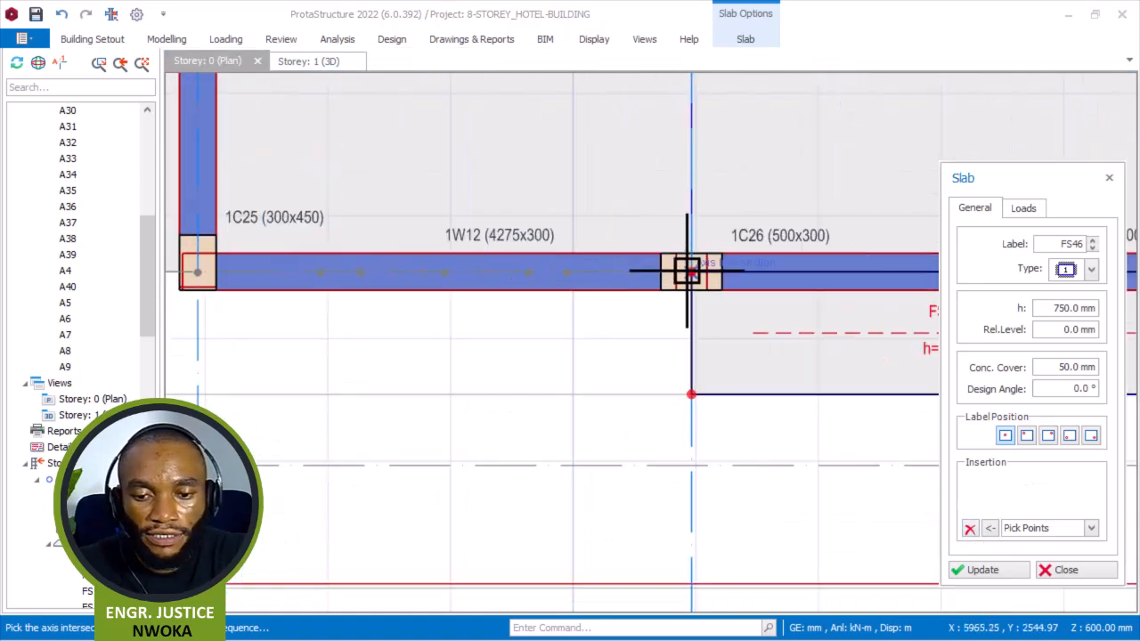
{"action": "left_click", "coordinate": [691, 394]}
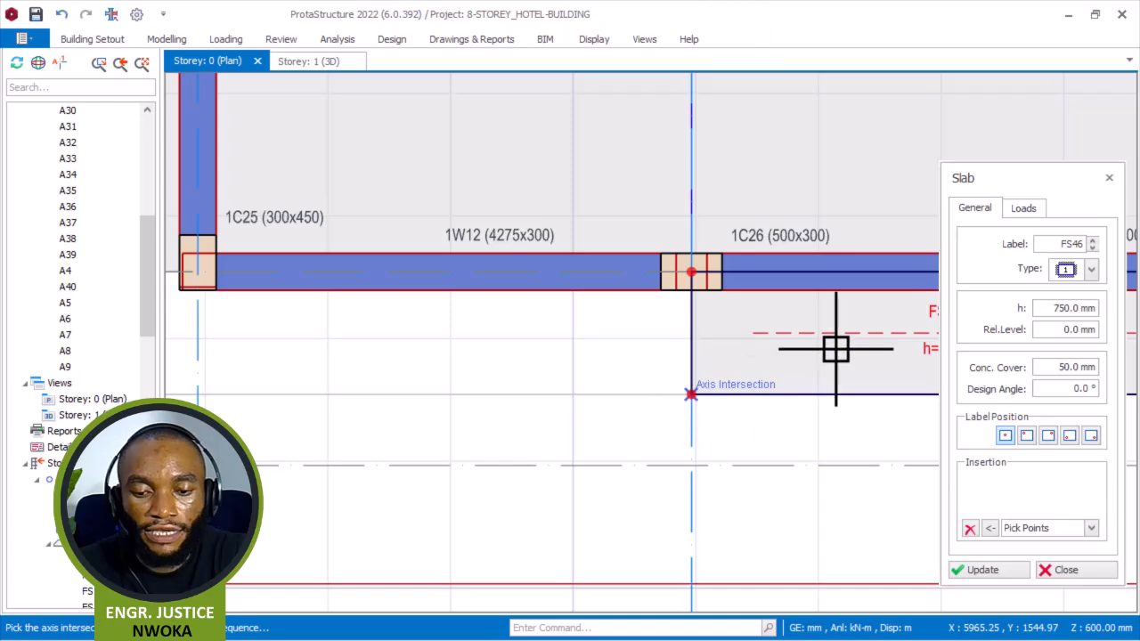
{"action": "scroll", "coordinate": [715, 325], "scroll_direction": "down", "scroll_amount": 2}
{"action": "scroll", "coordinate": [420, 356], "scroll_direction": "up", "scroll_amount": 3}
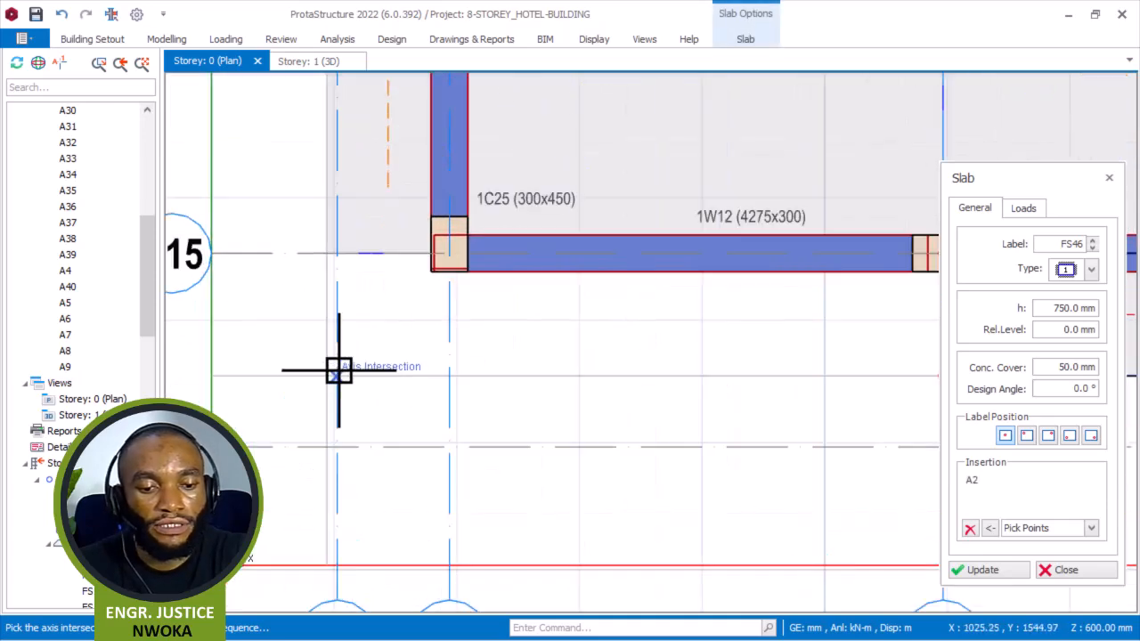
{"action": "left_click", "coordinate": [330, 377]}
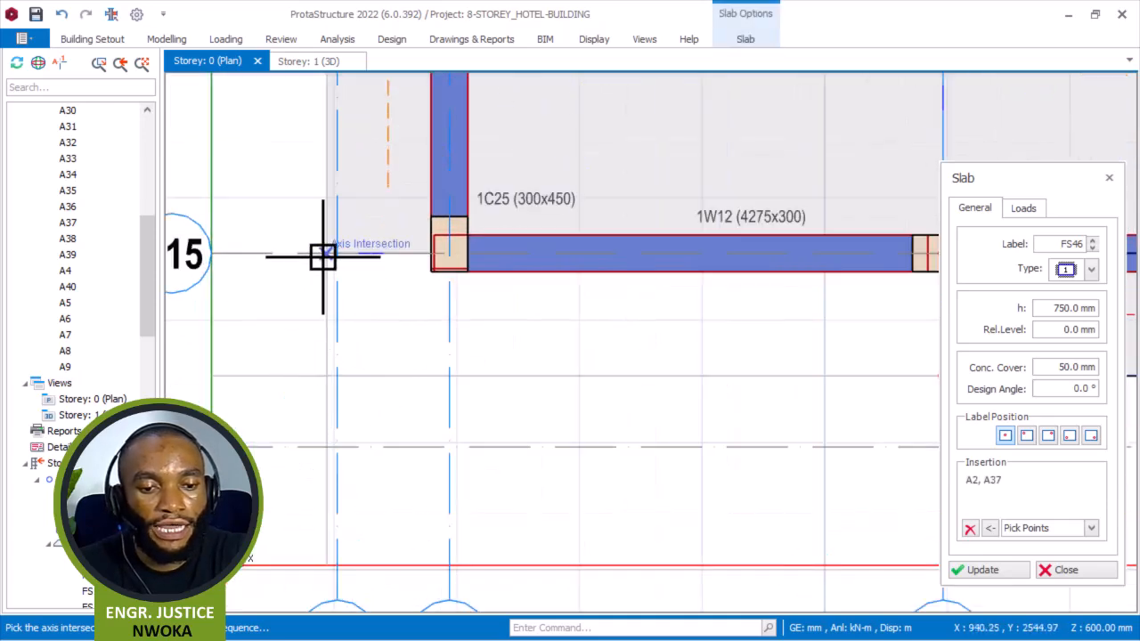
{"action": "left_click", "coordinate": [316, 266]}
{"action": "scroll", "coordinate": [307, 277], "scroll_direction": "down", "scroll_amount": 3}
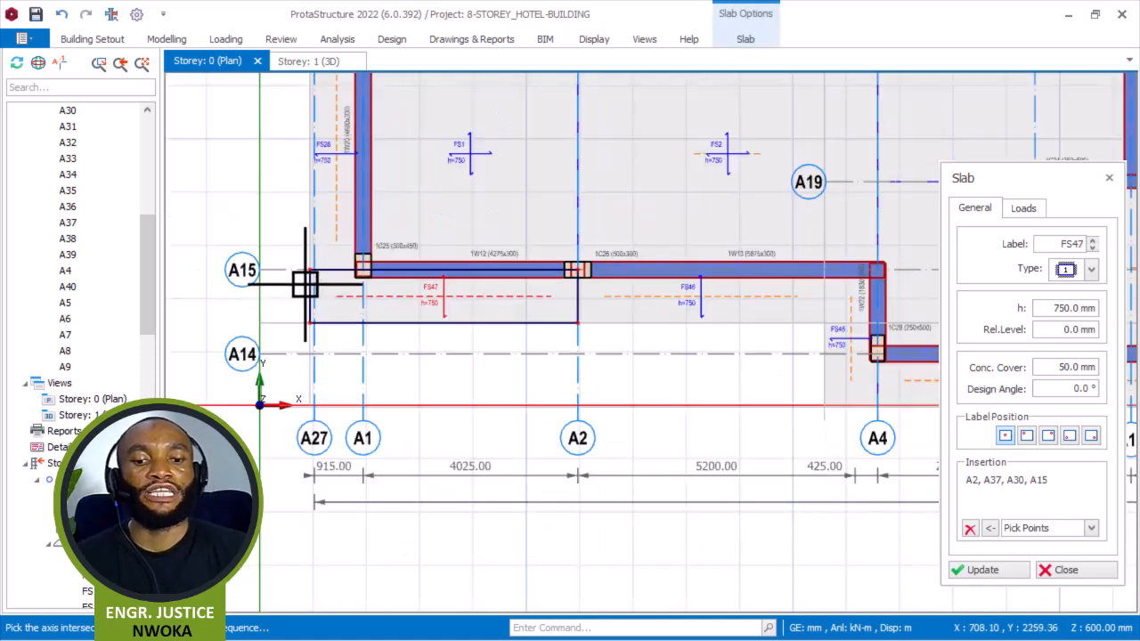
{"action": "scroll", "coordinate": [403, 328], "scroll_direction": "down", "scroll_amount": 1}
{"action": "key", "text": "Escape"}
Pan across the storey 0 plan to review the completed slab panels.
{"action": "middle_click_drag", "start_coordinate": [517, 310], "coordinate": [468, 518]}
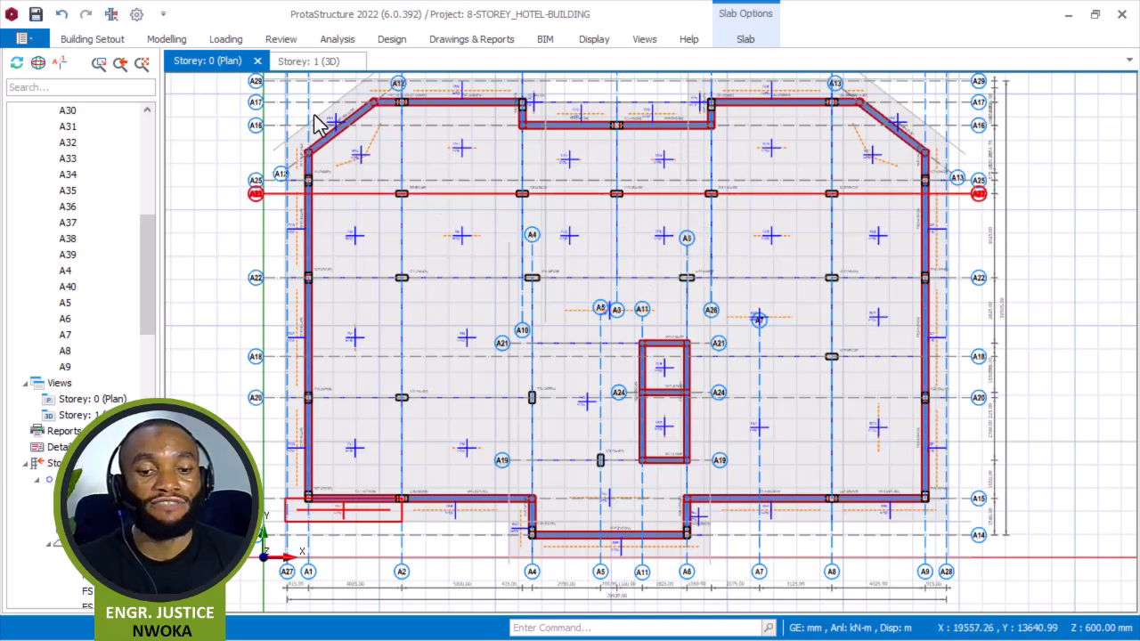
{"action": "middle_click_drag", "start_coordinate": [710, 238], "coordinate": [653, 272]}
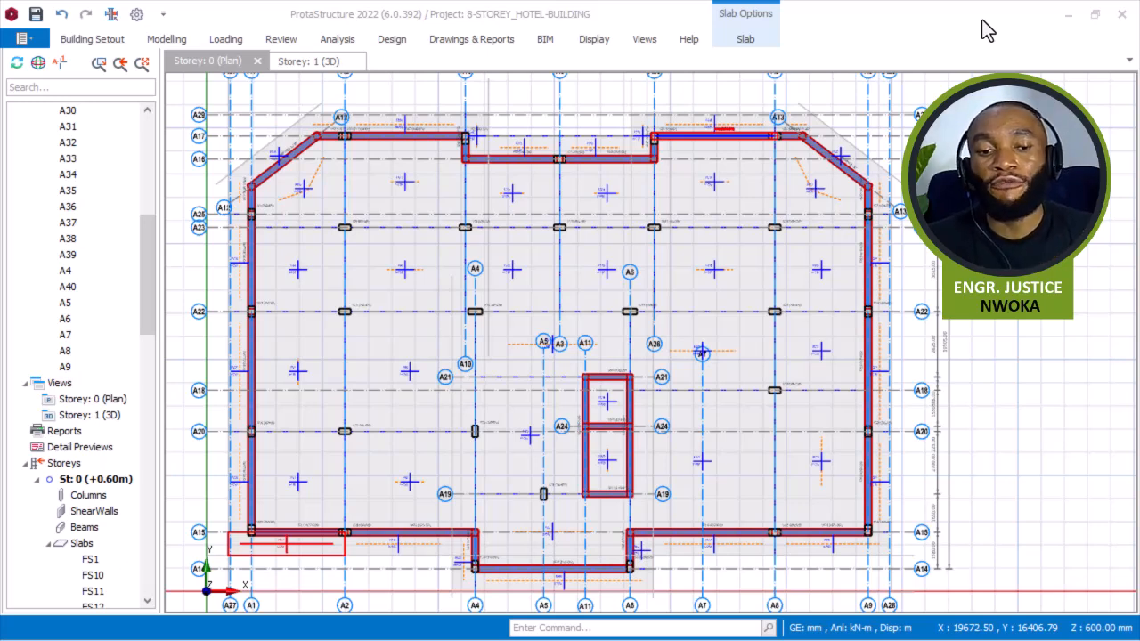
{"action": "middle_click_drag", "start_coordinate": [552, 323], "coordinate": [626, 255]}
{"action": "scroll", "coordinate": [626, 255], "scroll_direction": "up", "scroll_amount": 1}
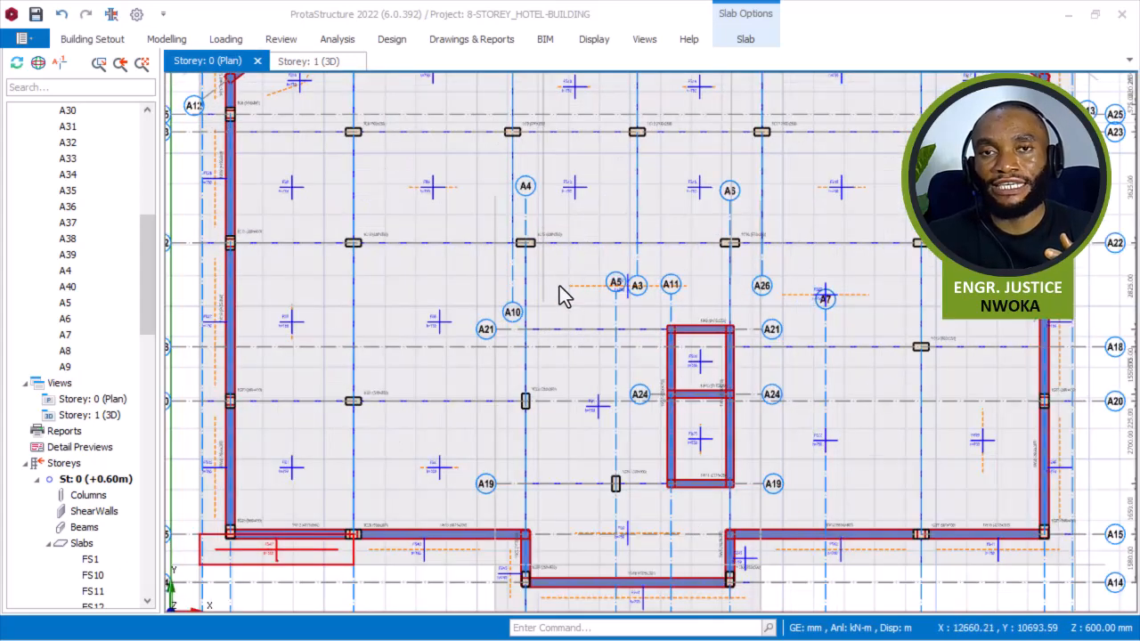
{"action": "middle_click_drag", "start_coordinate": [466, 344], "coordinate": [463, 445]}
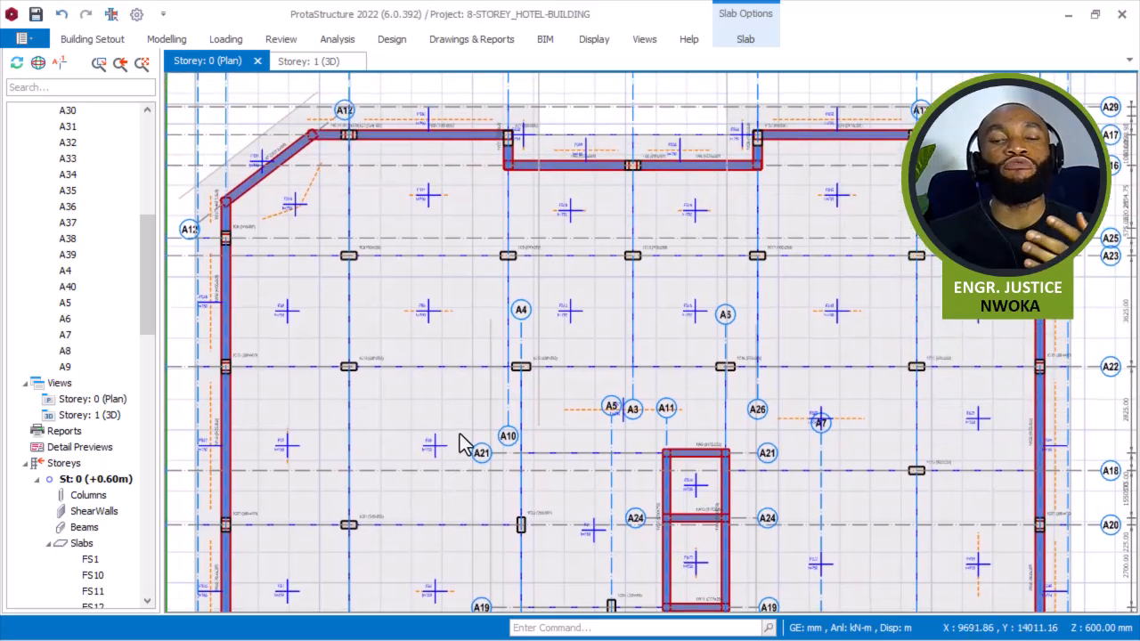
{"action": "middle_click_drag", "start_coordinate": [507, 241], "coordinate": [524, 321]}
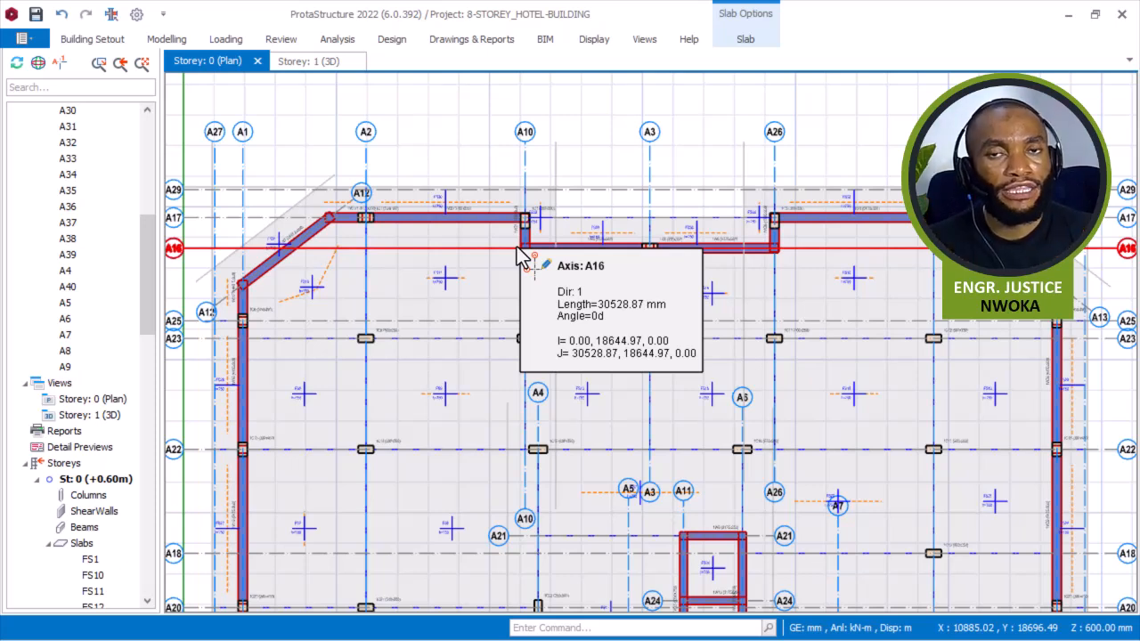
Open the Storey 1 3D view and hide the axes layer.
{"action": "left_click", "coordinate": [298, 61]}
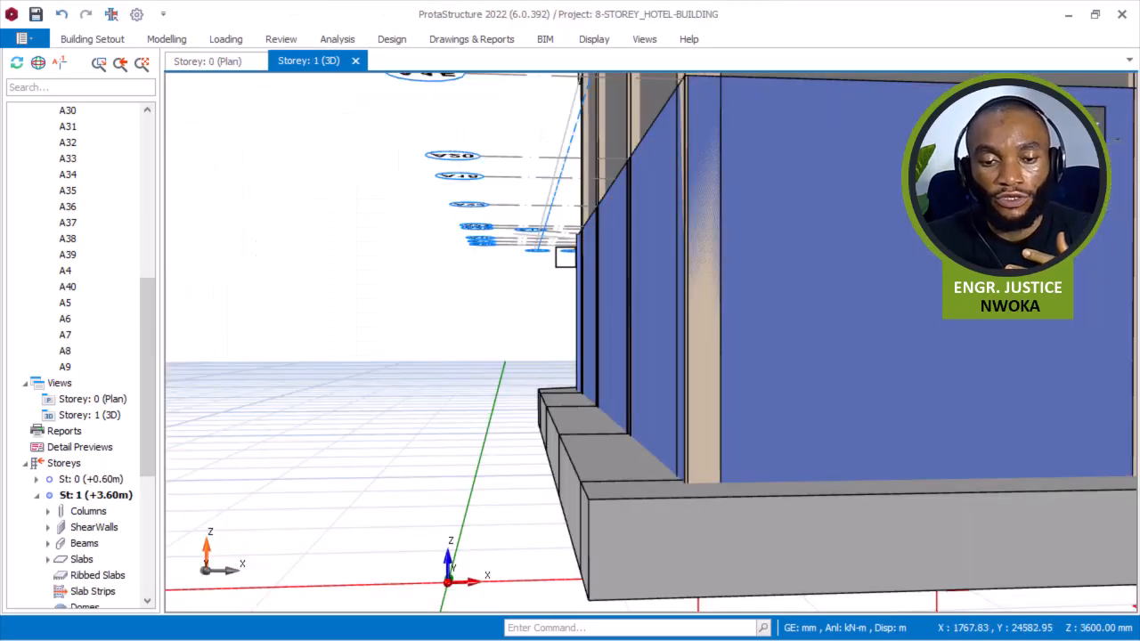
{"action": "scroll", "coordinate": [563, 256], "scroll_direction": "down", "scroll_amount": 7}
{"action": "middle_click_drag", "start_coordinate": [599, 323], "coordinate": [558, 294]}
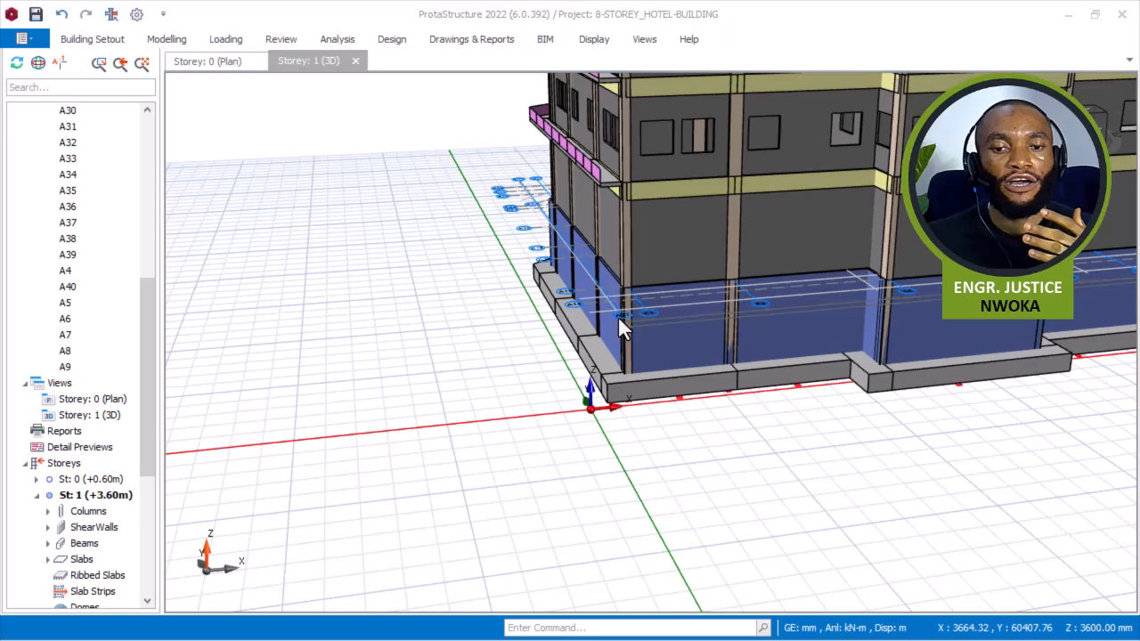
{"action": "left_click", "coordinate": [588, 41]}
{"action": "left_click", "coordinate": [180, 102]}
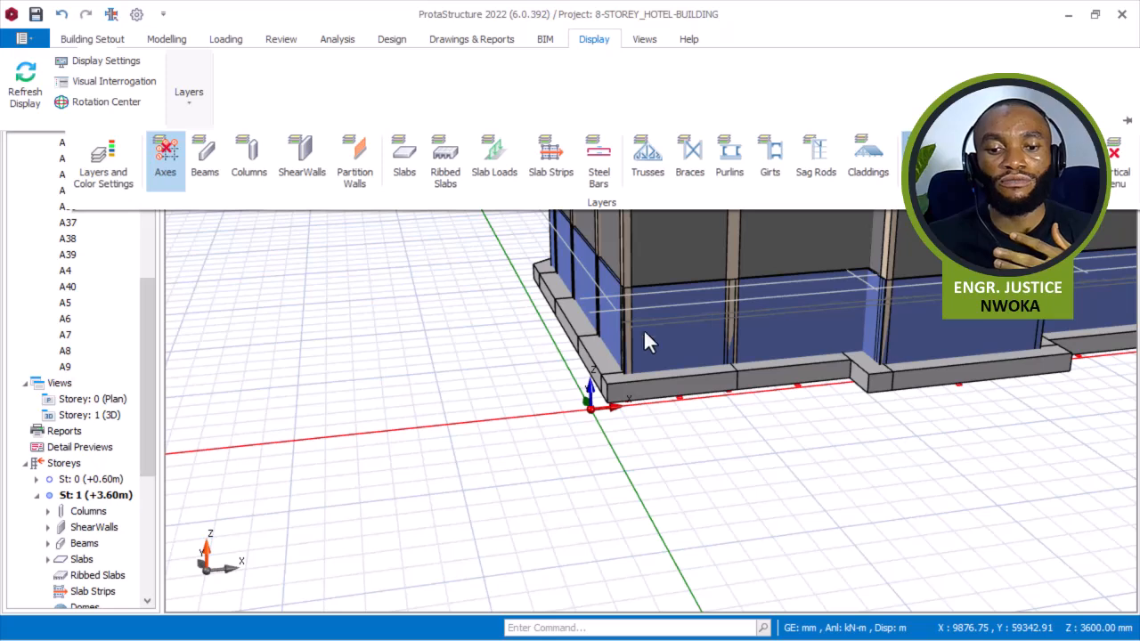
Orbit and zoom around the 3D building to examine the storey 0 slab panels at the base.
{"action": "left_click", "coordinate": [472, 292]}
{"action": "scroll", "coordinate": [424, 273], "scroll_direction": "down", "scroll_amount": 2}
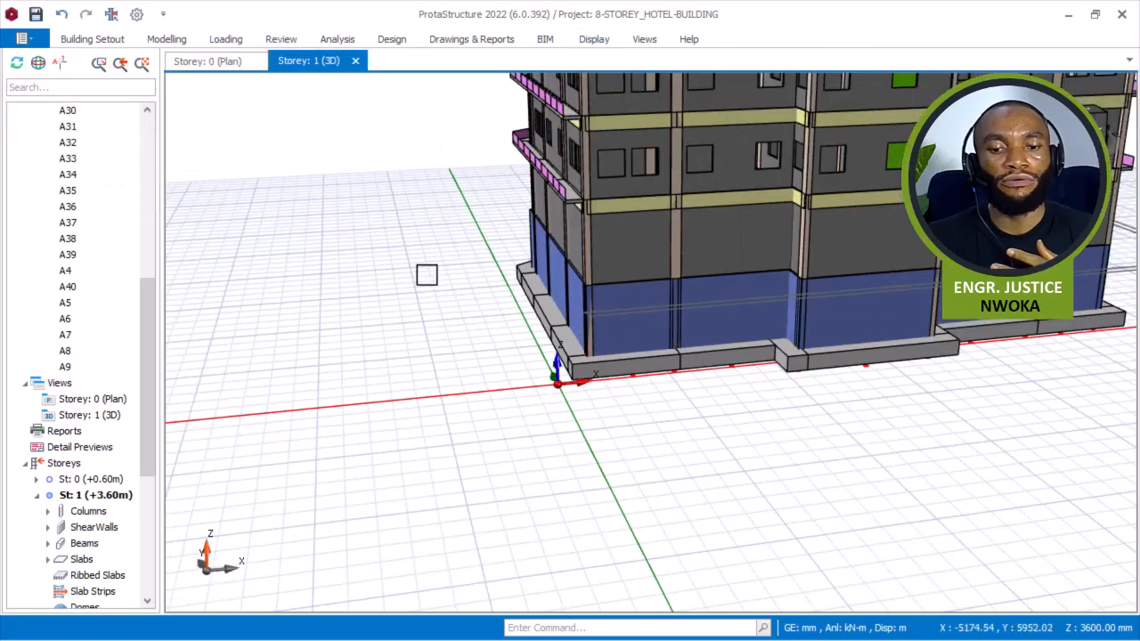
{"action": "middle_click_drag", "start_coordinate": [461, 305], "coordinate": [753, 363]}
{"action": "scroll", "coordinate": [748, 342], "scroll_direction": "down", "scroll_amount": 4}
{"action": "middle_click_drag", "start_coordinate": [669, 275], "coordinate": [647, 317]}
{"action": "mouse_move", "coordinate": [679, 158]}
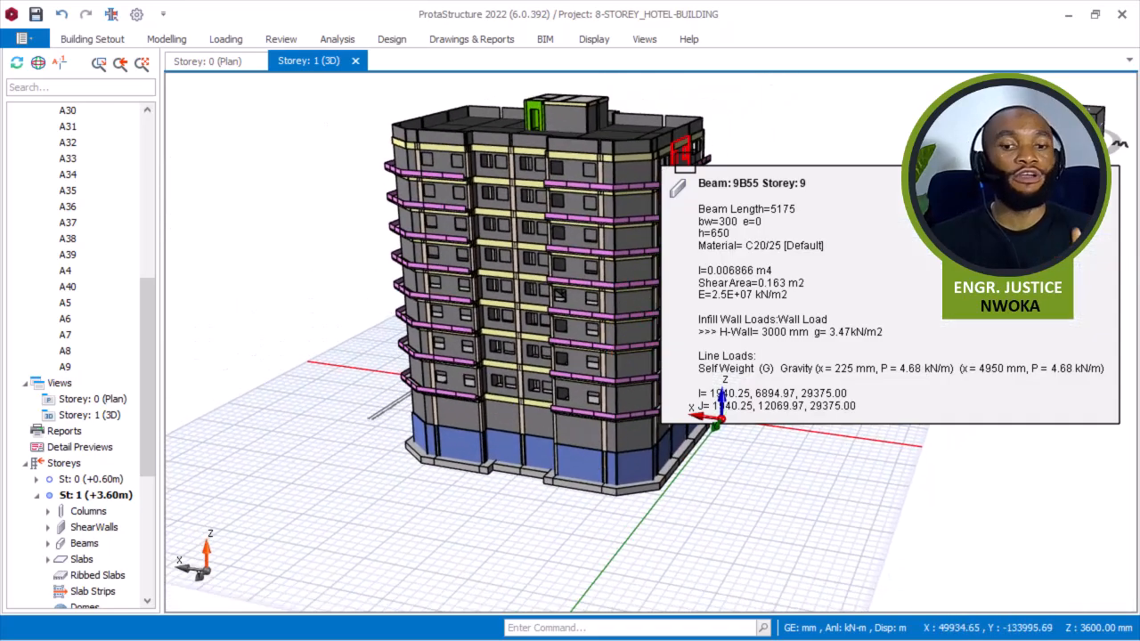
{"action": "middle_click_drag", "start_coordinate": [758, 145], "coordinate": [580, 178]}
{"action": "scroll", "coordinate": [303, 450], "scroll_direction": "up", "scroll_amount": 5}
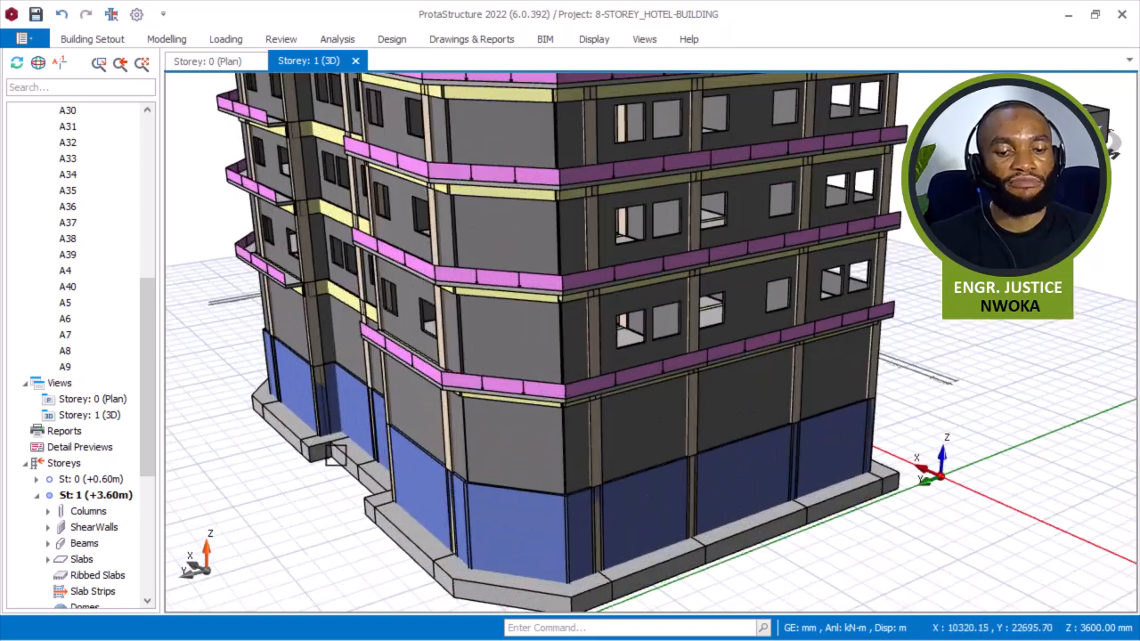
{"action": "middle_click_drag", "start_coordinate": [334, 454], "coordinate": [398, 436]}
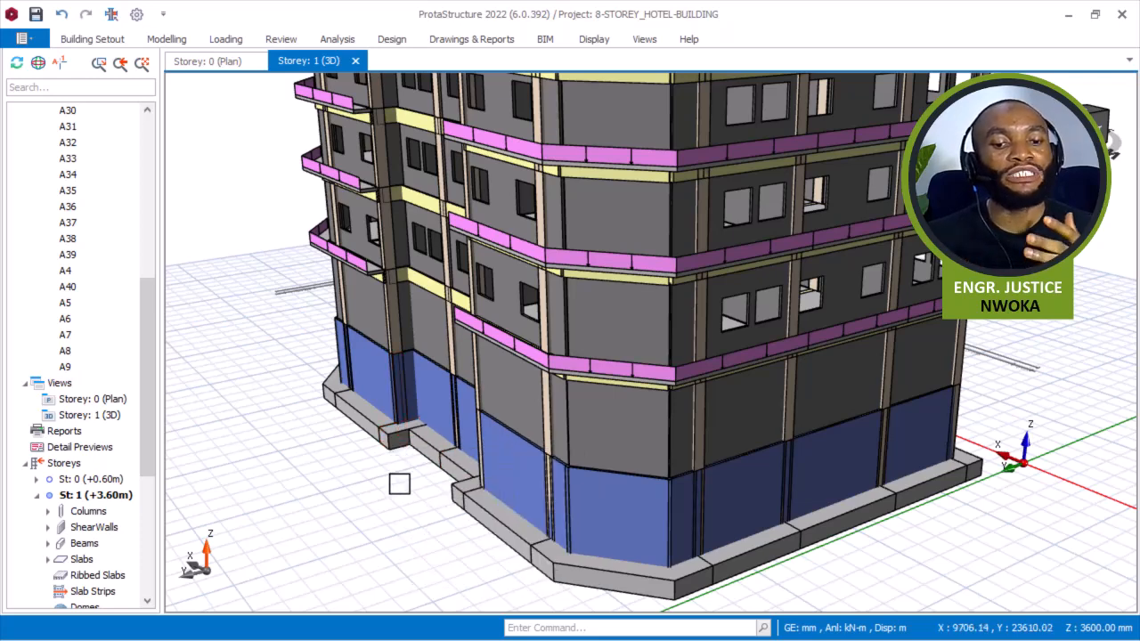
{"action": "scroll", "coordinate": [401, 488], "scroll_direction": "down", "scroll_amount": 2}
{"action": "scroll", "coordinate": [402, 489], "scroll_direction": "down", "scroll_amount": 4}
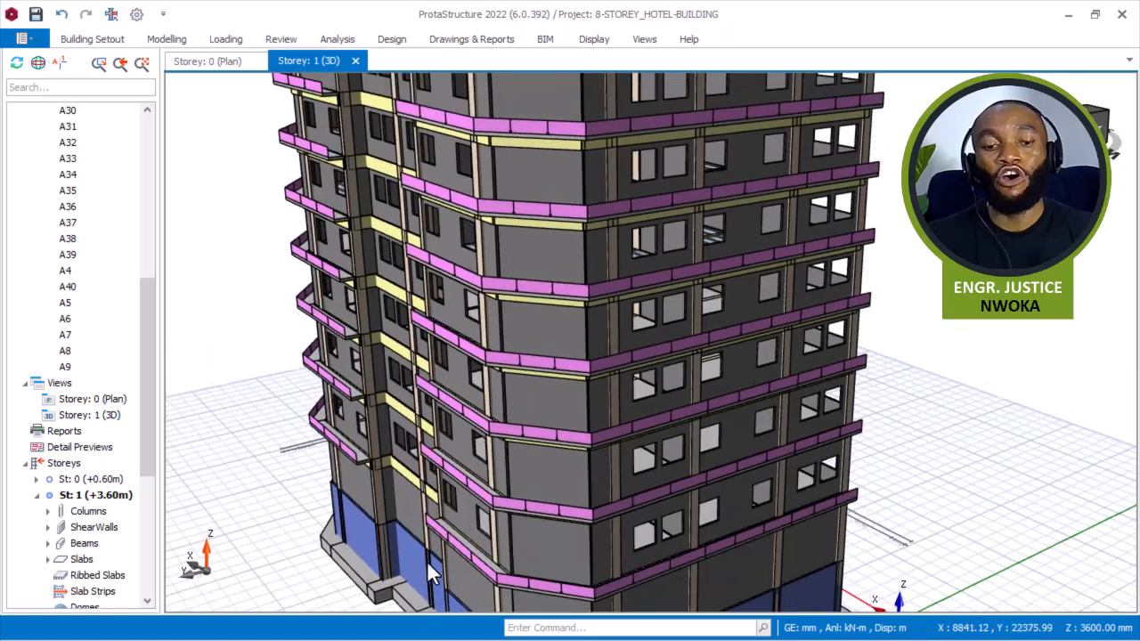
{"action": "scroll", "coordinate": [573, 79], "scroll_direction": "up", "scroll_amount": 4}
{"action": "middle_click_drag", "start_coordinate": [552, 129], "coordinate": [533, 228]}
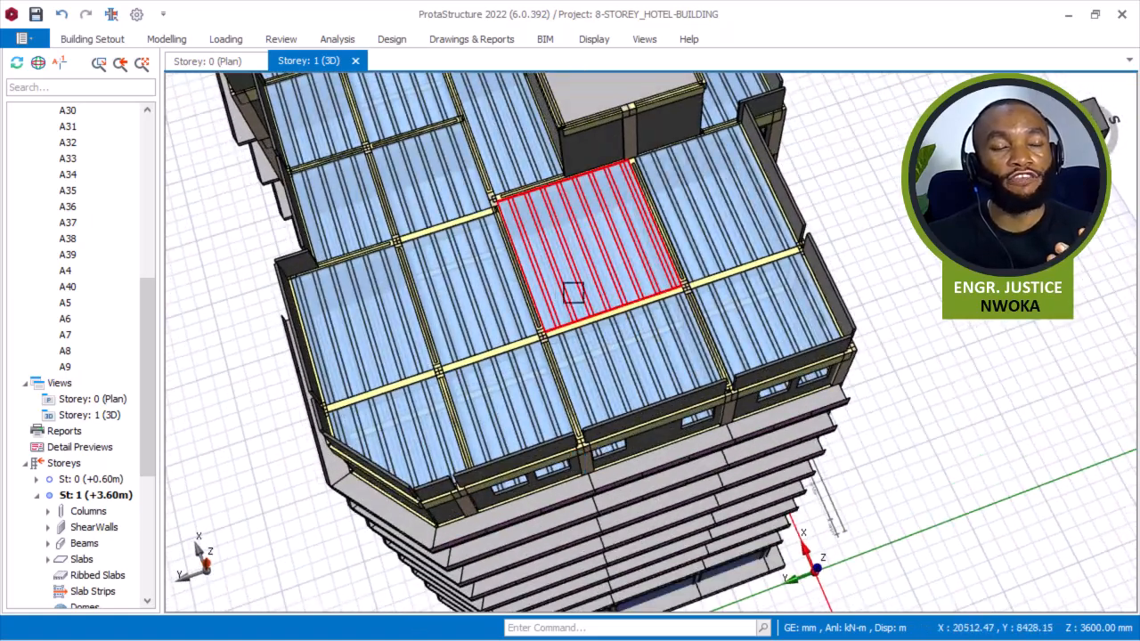
{"action": "scroll", "coordinate": [570, 298], "scroll_direction": "down", "scroll_amount": 3}
{"action": "middle_click_drag", "start_coordinate": [481, 321], "coordinate": [483, 423]}
{"action": "scroll", "coordinate": [488, 361], "scroll_direction": "up", "scroll_amount": 3}
{"action": "middle_click_drag", "start_coordinate": [488, 360], "coordinate": [512, 314]}
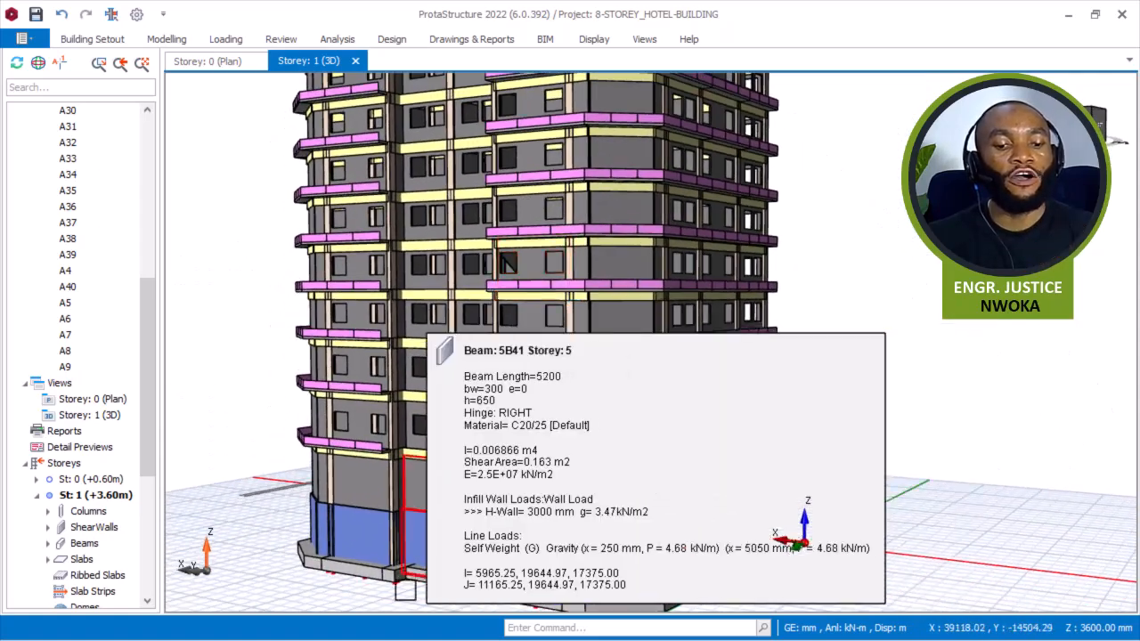
{"action": "scroll", "coordinate": [406, 584], "scroll_direction": "up", "scroll_amount": 3}
{"action": "mouse_move", "coordinate": [403, 581]}
{"action": "middle_mouse_down"}
{"action": "mouse_move", "coordinate": [404, 597]}
{"action": "mouse_move", "coordinate": [396, 590]}
{"action": "mouse_move", "coordinate": [405, 587]}
{"action": "middle_mouse_up"}
{"action": "scroll", "coordinate": [429, 521], "scroll_direction": "down", "scroll_amount": 3}
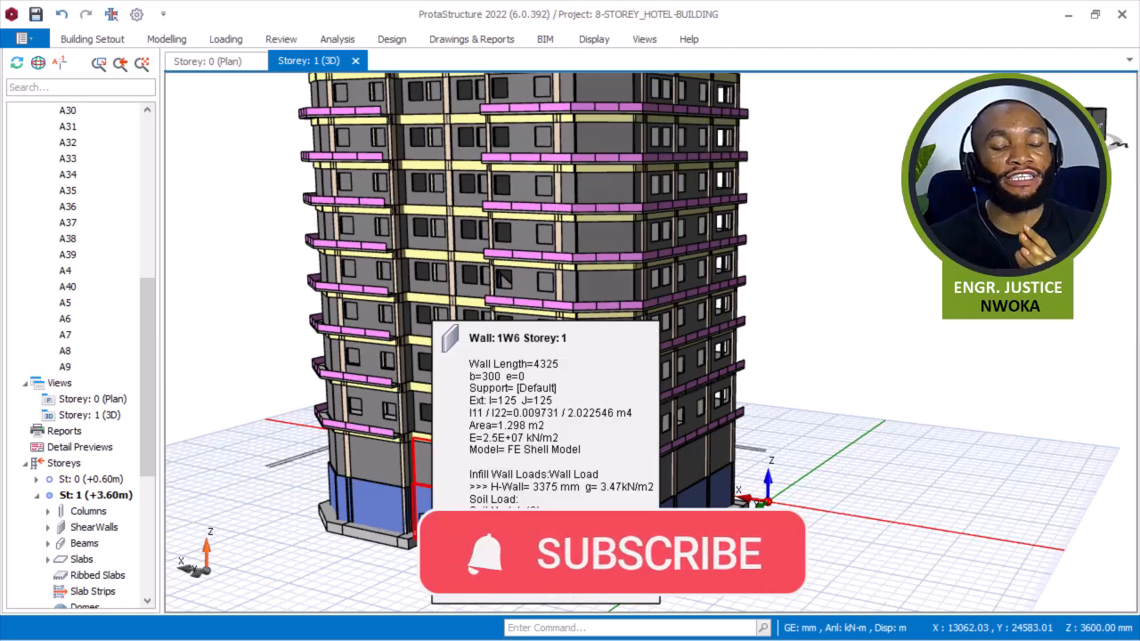
{"action": "scroll", "coordinate": [419, 495], "scroll_direction": "up", "scroll_amount": 3}
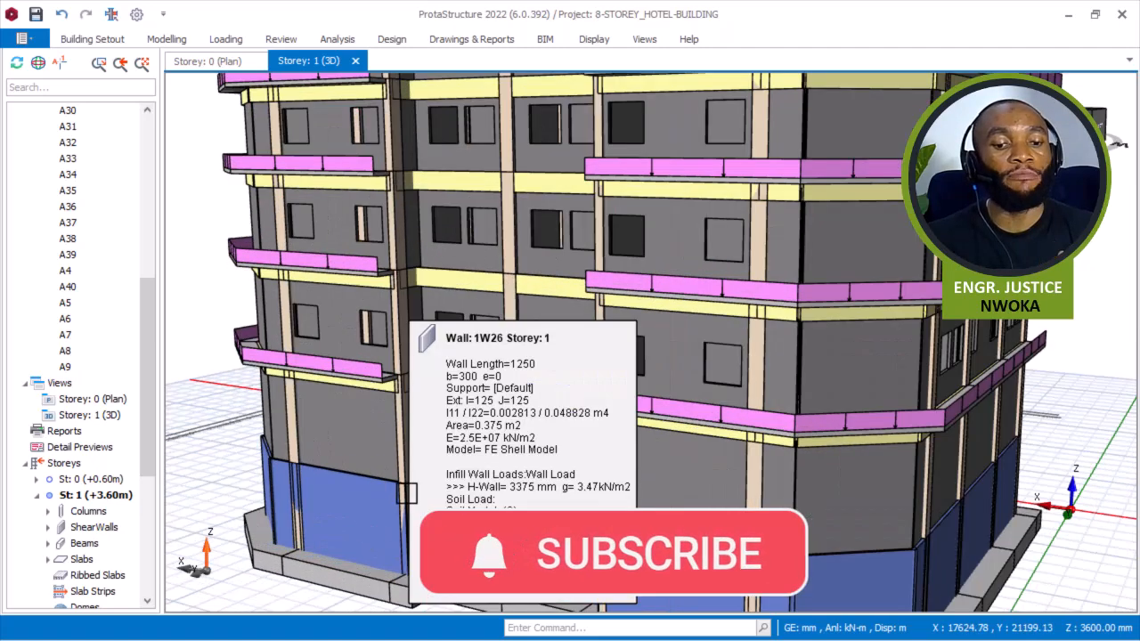
{"action": "scroll", "coordinate": [408, 491], "scroll_direction": "down", "scroll_amount": 5}
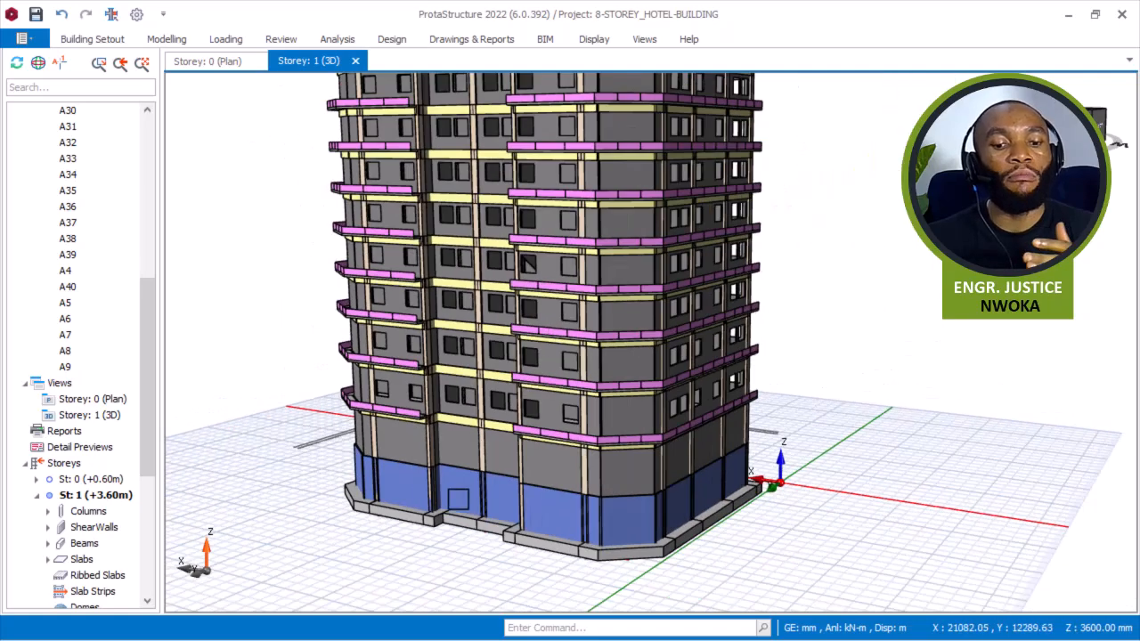
{"action": "mouse_move", "coordinate": [458, 500]}
{"action": "middle_mouse_down"}
{"action": "mouse_move", "coordinate": [534, 522]}
{"action": "mouse_move", "coordinate": [508, 491]}
{"action": "mouse_move", "coordinate": [501, 432]}
{"action": "mouse_move", "coordinate": [473, 460]}
{"action": "mouse_move", "coordinate": [462, 514]}
{"action": "middle_mouse_up"}
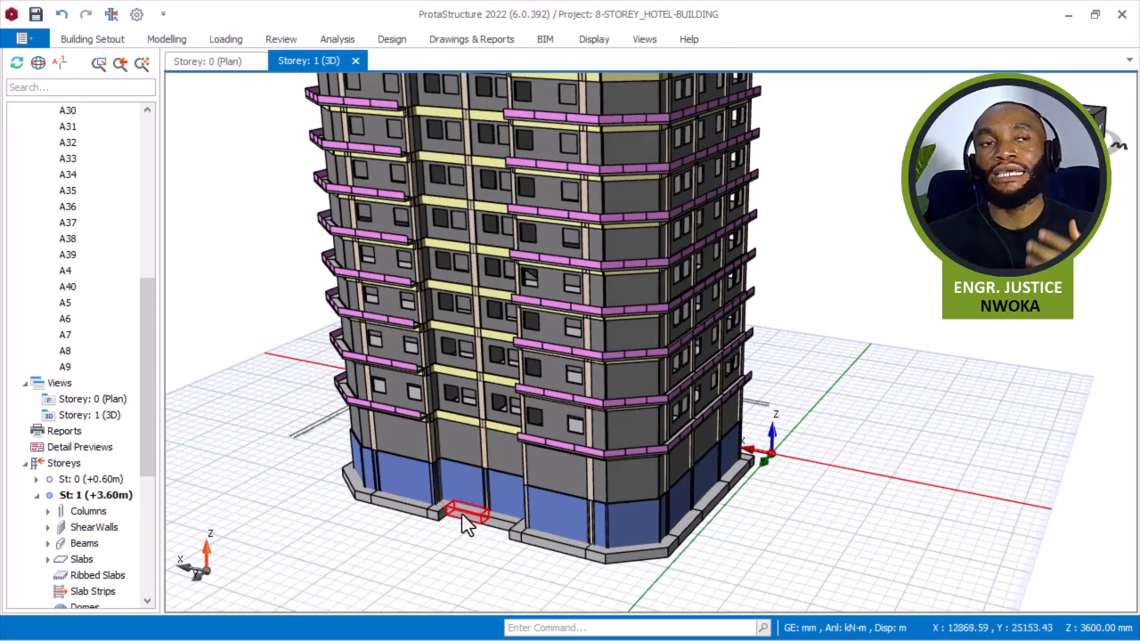
{"action": "mouse_move", "coordinate": [461, 515]}
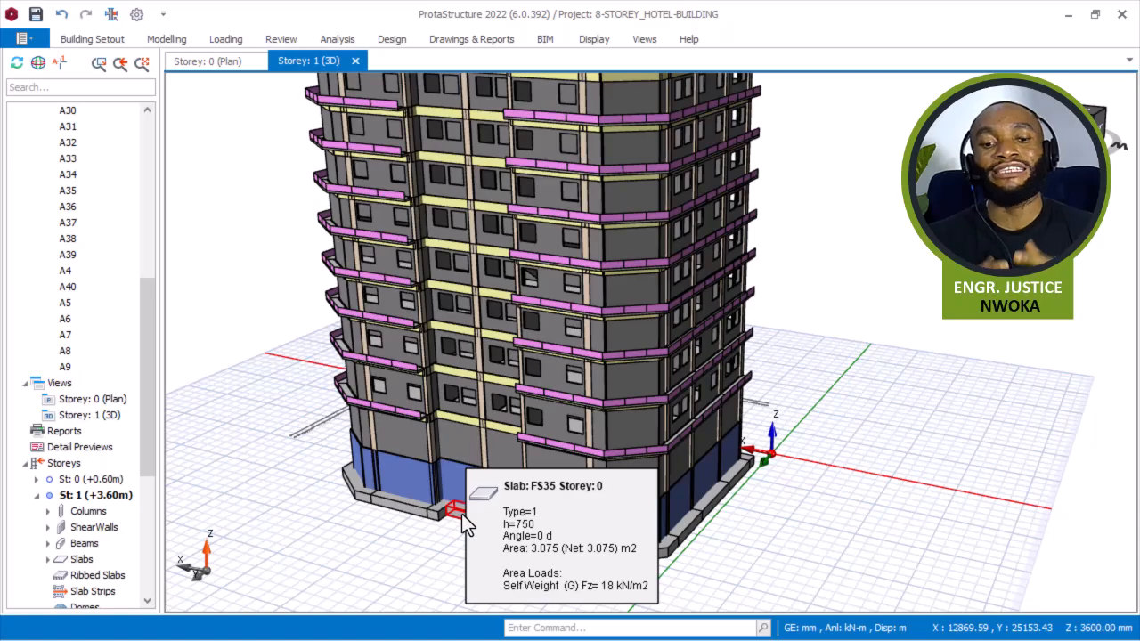
Rotate and zoom the 3D model to inspect the ground-level walls and the overall building.
{"action": "scroll", "coordinate": [512, 525], "scroll_direction": "up", "scroll_amount": 5}
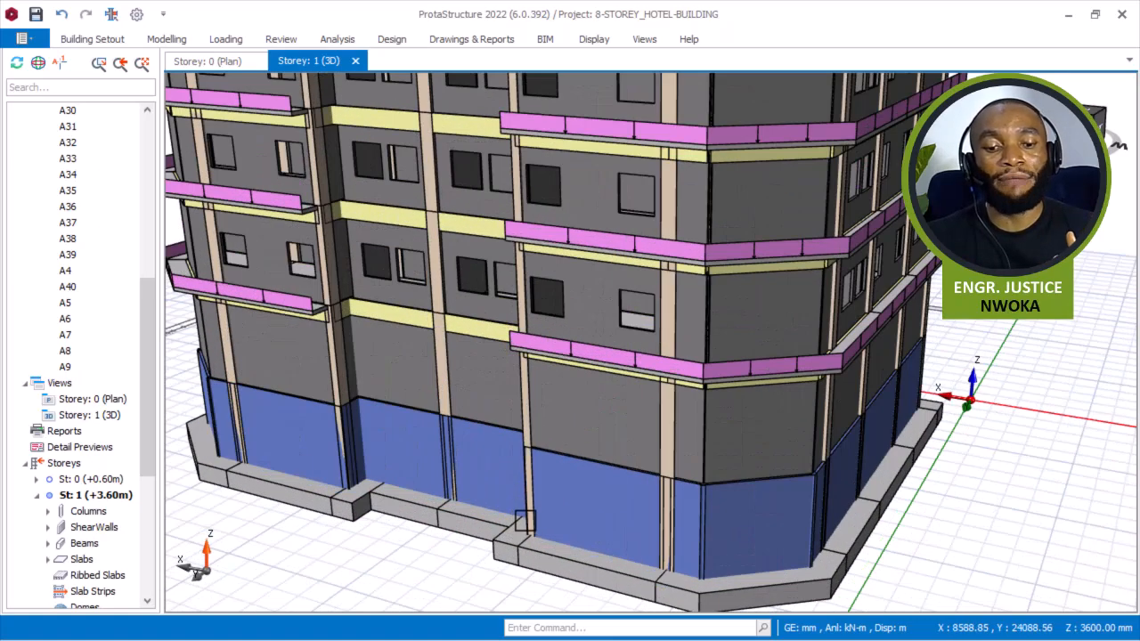
{"action": "scroll", "coordinate": [523, 513], "scroll_direction": "down", "scroll_amount": 5}
{"action": "mouse_move", "coordinate": [509, 468]}
{"action": "middle_mouse_down"}
{"action": "mouse_move", "coordinate": [519, 440]}
{"action": "mouse_move", "coordinate": [516, 503]}
{"action": "mouse_move", "coordinate": [514, 483]}
{"action": "middle_mouse_up"}
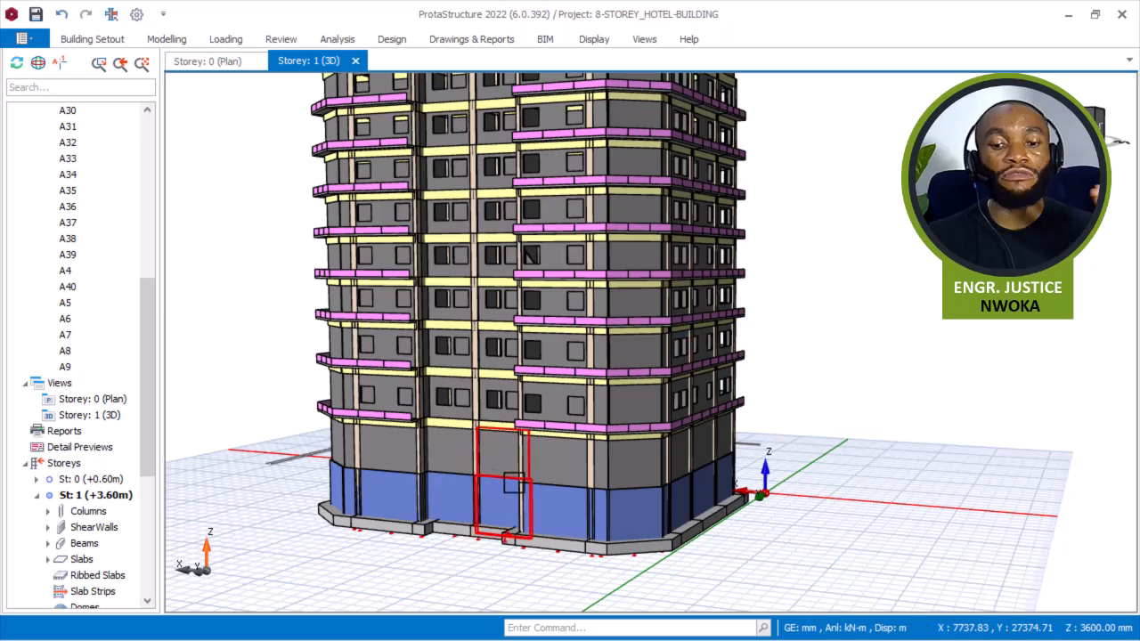
{"action": "mouse_move", "coordinate": [513, 482]}
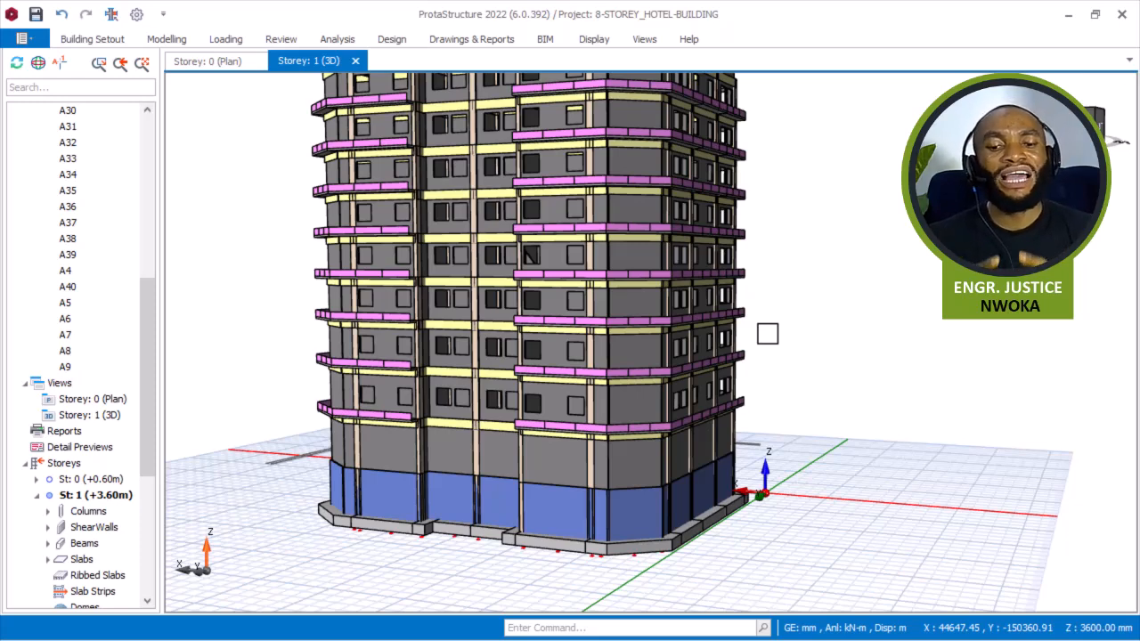
{"action": "scroll", "coordinate": [499, 374], "scroll_direction": "down", "scroll_amount": 2}
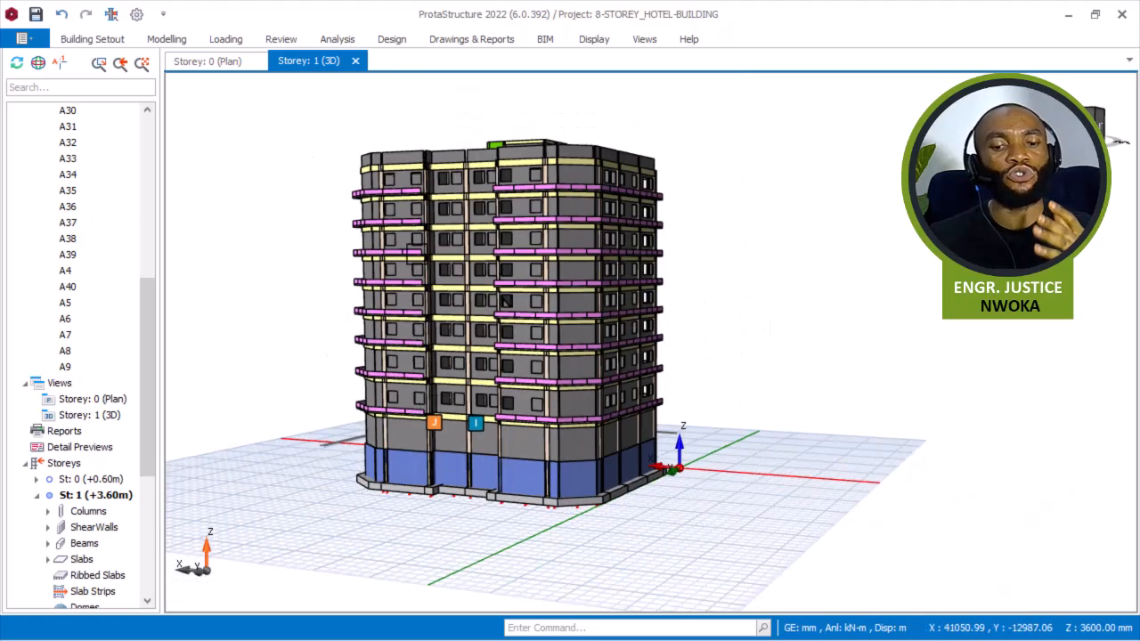
{"action": "scroll", "coordinate": [458, 110], "scroll_direction": "up", "scroll_amount": 3}
{"action": "mouse_move", "coordinate": [456, 169]}
{"action": "middle_mouse_down"}
{"action": "mouse_move", "coordinate": [453, 199]}
{"action": "mouse_move", "coordinate": [478, 176]}
{"action": "middle_mouse_up"}
{"action": "scroll", "coordinate": [493, 331], "scroll_direction": "down", "scroll_amount": 1}
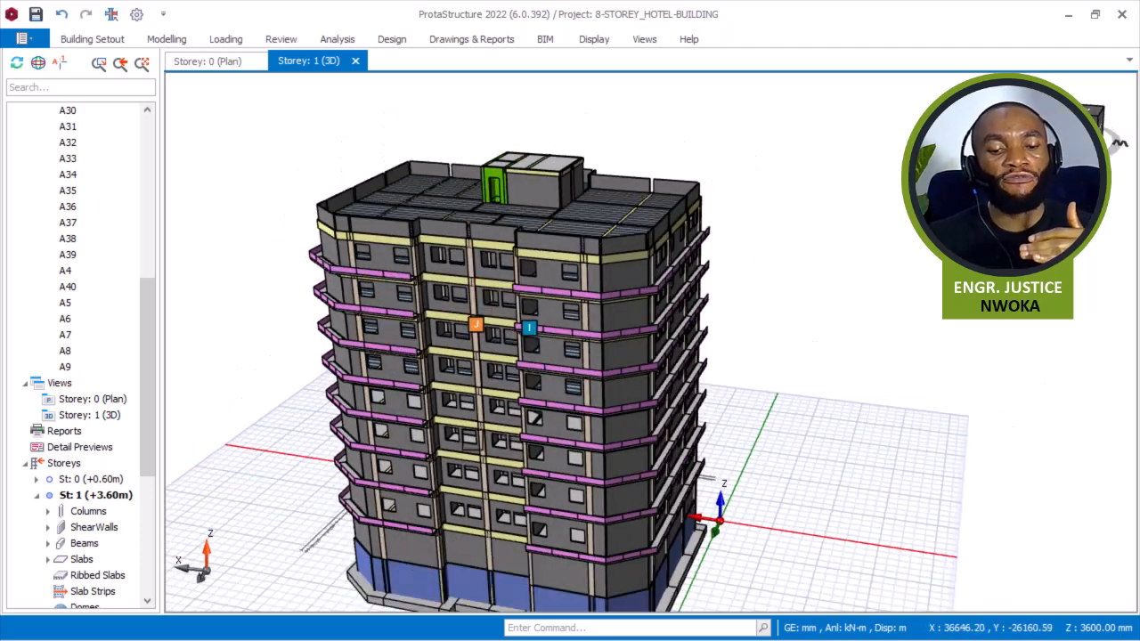
{"action": "middle_click_drag", "start_coordinate": [492, 331], "coordinate": [499, 306]}
{"action": "scroll", "coordinate": [469, 562], "scroll_direction": "up", "scroll_amount": 2}
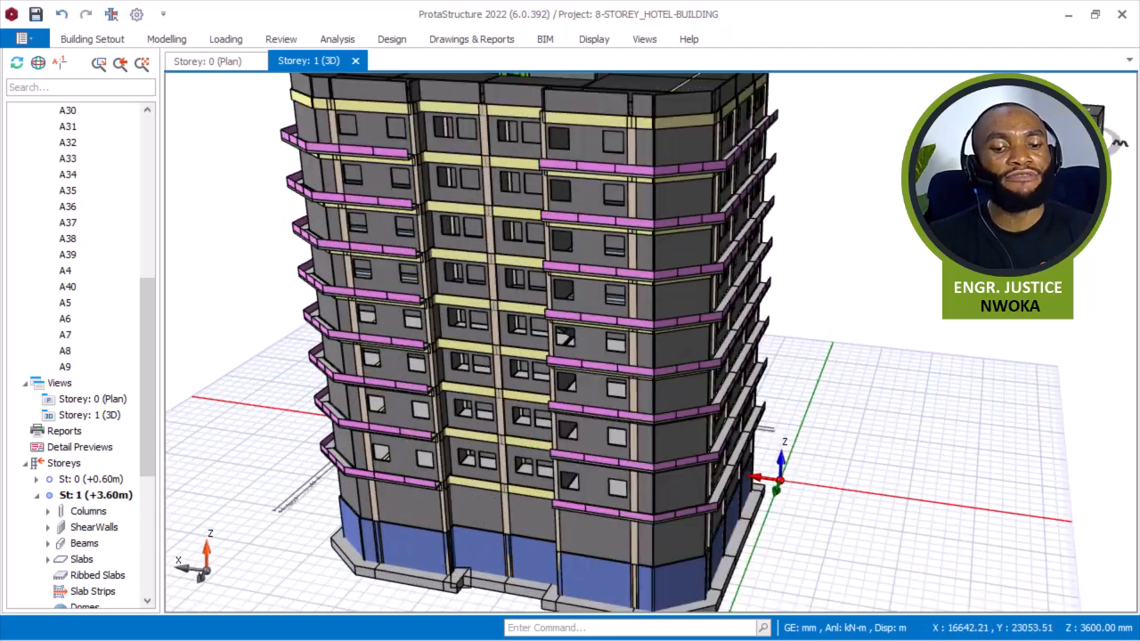
{"action": "mouse_move", "coordinate": [460, 561]}
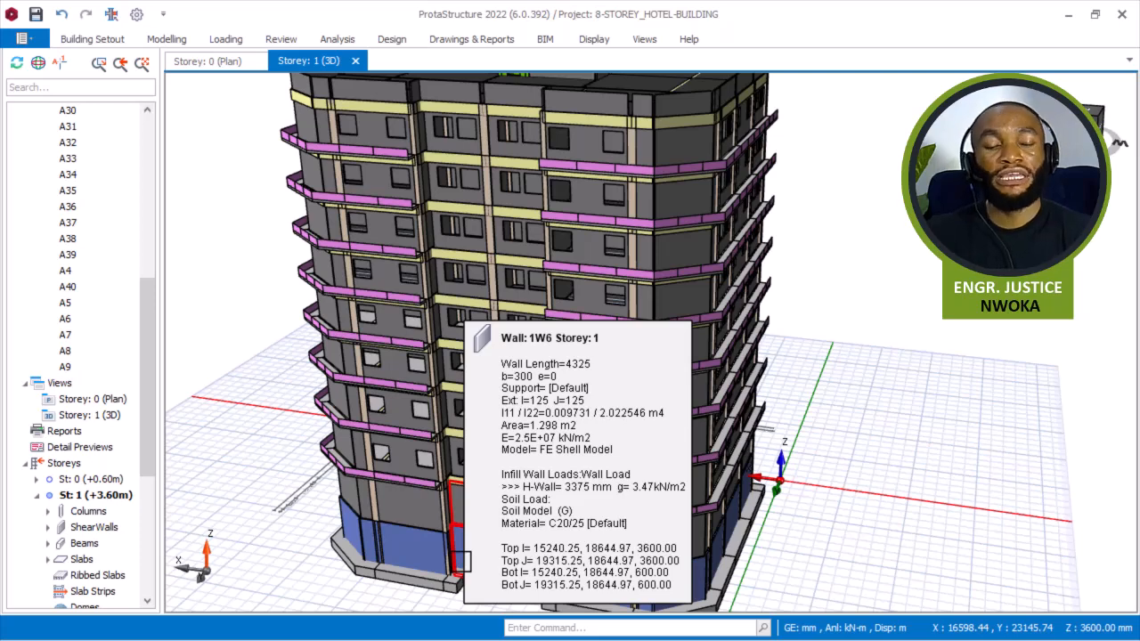
{"action": "scroll", "coordinate": [465, 547], "scroll_direction": "down", "scroll_amount": 2}
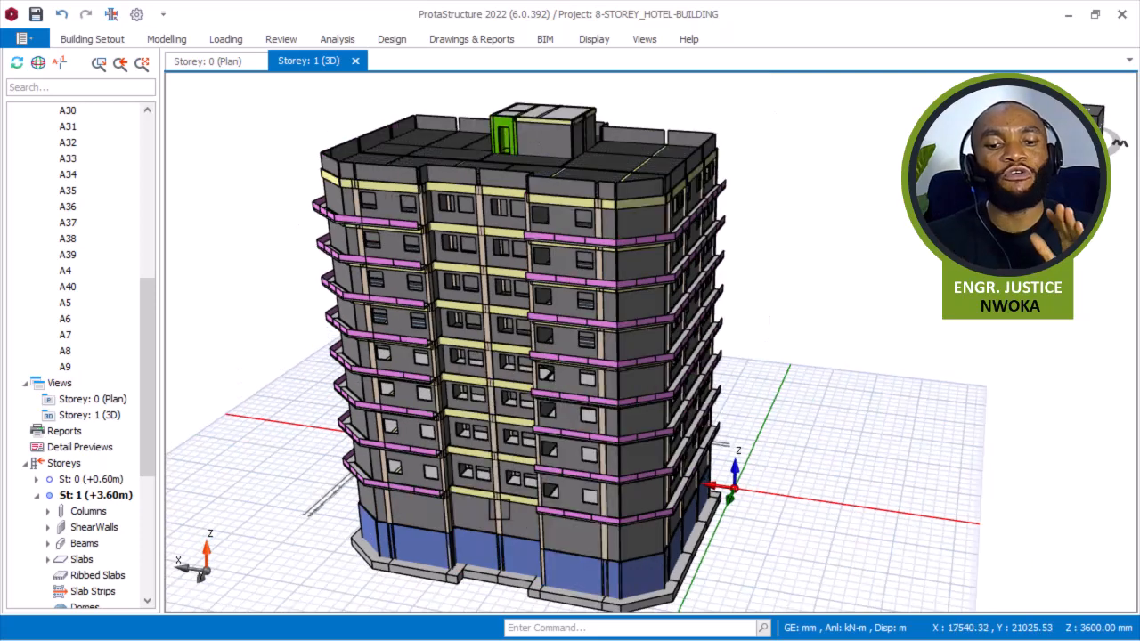
{"action": "mouse_move", "coordinate": [885, 348]}
{"action": "middle_mouse_down"}
{"action": "mouse_move", "coordinate": [804, 300]}
{"action": "mouse_move", "coordinate": [891, 326]}
{"action": "mouse_move", "coordinate": [858, 315]}
{"action": "middle_mouse_up"}
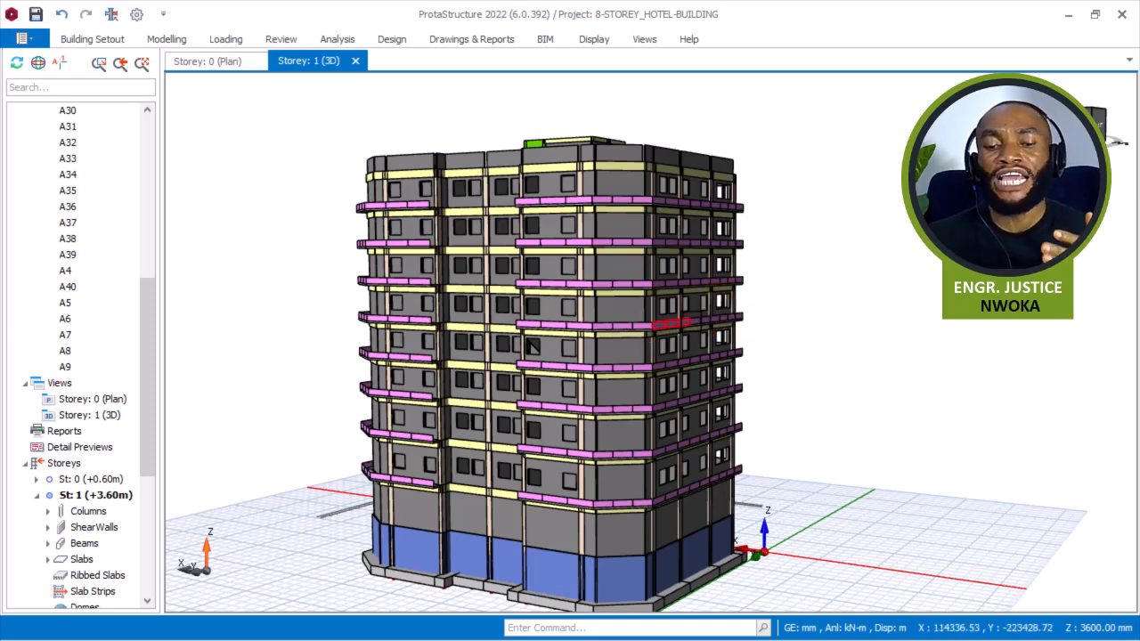
{"action": "middle_click_drag", "start_coordinate": [662, 331], "coordinate": [618, 275]}
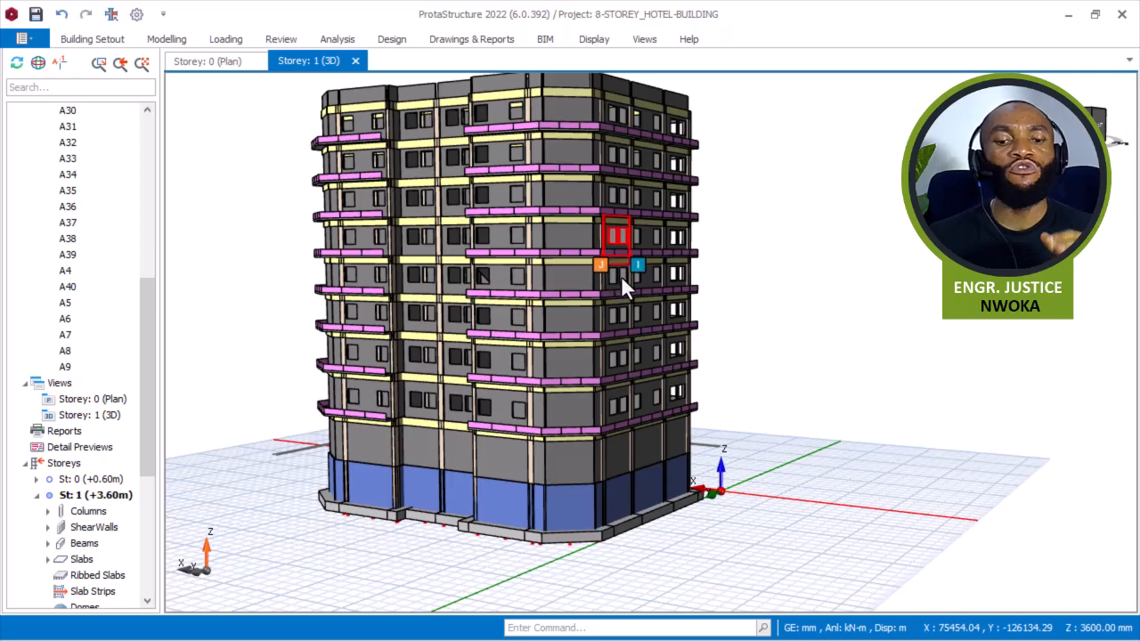
Zoom in on the building's base to examine a storey 0 slab panel and the adjoining ground-floor wall.
{"action": "mouse_move", "coordinate": [618, 274]}
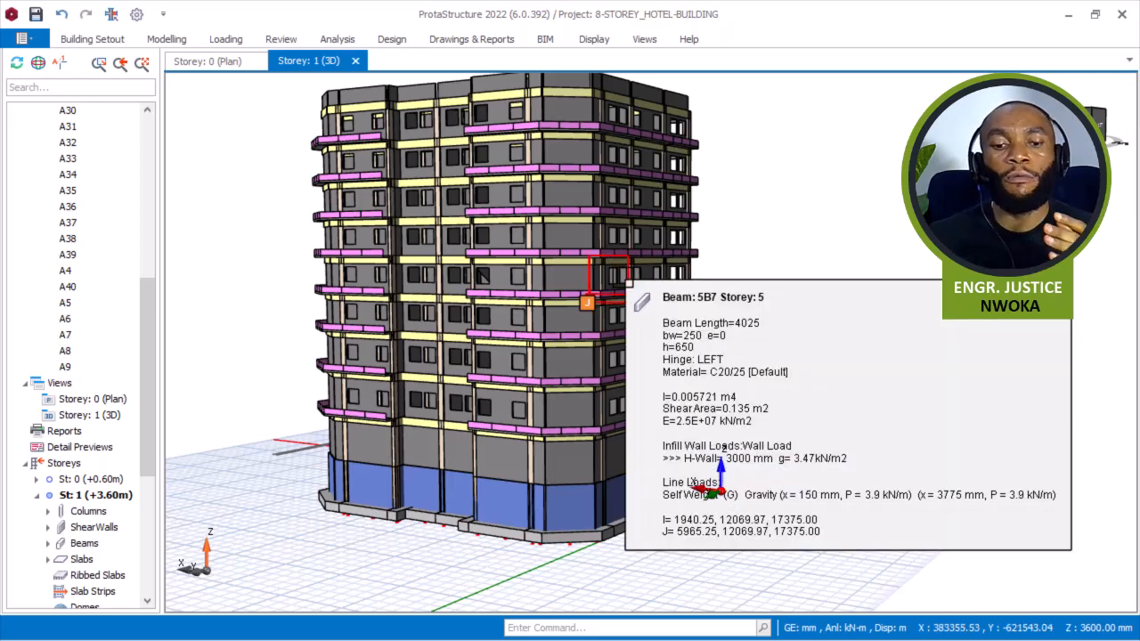
{"action": "mouse_move", "coordinate": [421, 308]}
{"action": "middle_mouse_down", "text": "shift"}
{"action": "mouse_move", "coordinate": [476, 318]}
{"action": "mouse_move", "coordinate": [417, 331]}
{"action": "middle_mouse_up", "text": "shift"}
{"action": "scroll", "coordinate": [420, 480], "scroll_direction": "up", "scroll_amount": 2}
{"action": "scroll", "coordinate": [430, 486], "scroll_direction": "up", "scroll_amount": 2}
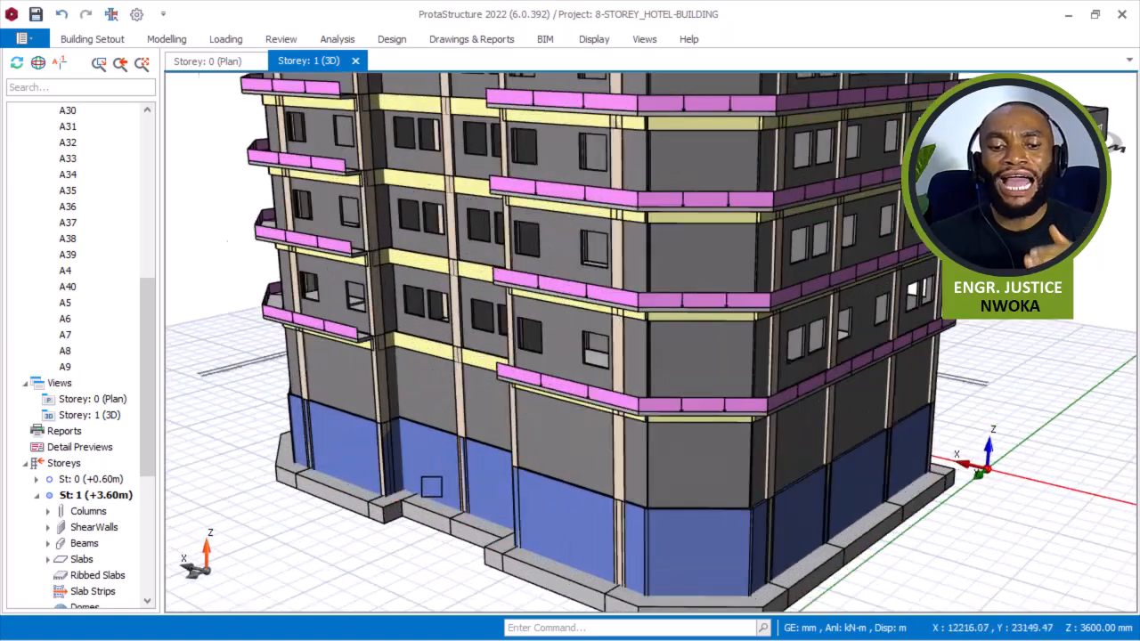
{"action": "scroll", "coordinate": [431, 486], "scroll_direction": "up", "scroll_amount": 2}
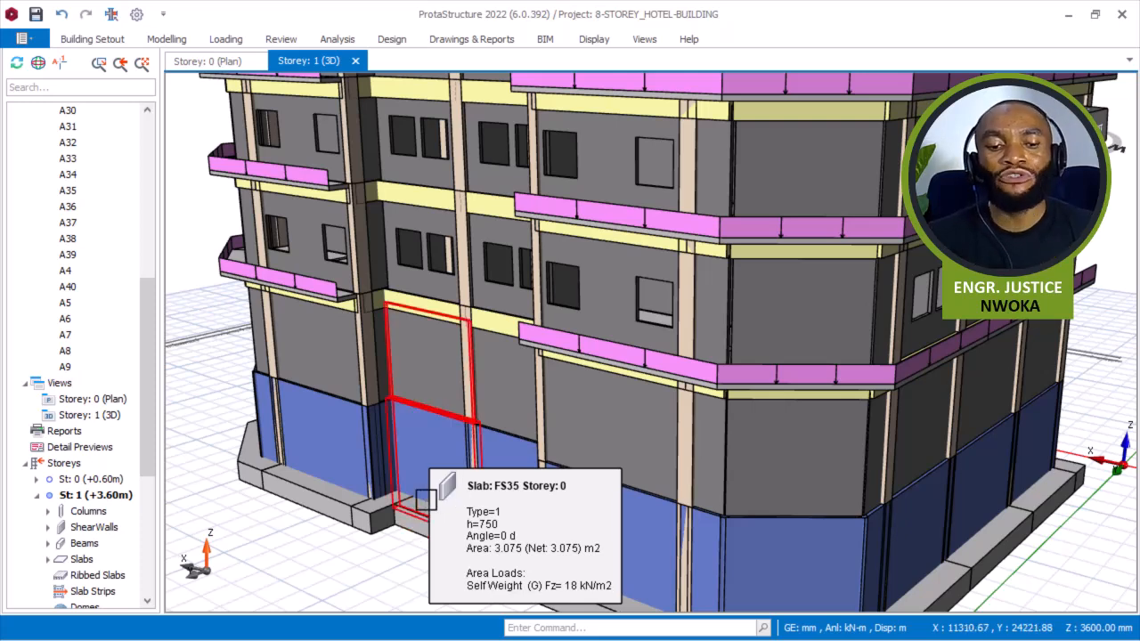
{"action": "scroll", "coordinate": [418, 476], "scroll_direction": "up", "scroll_amount": 3}
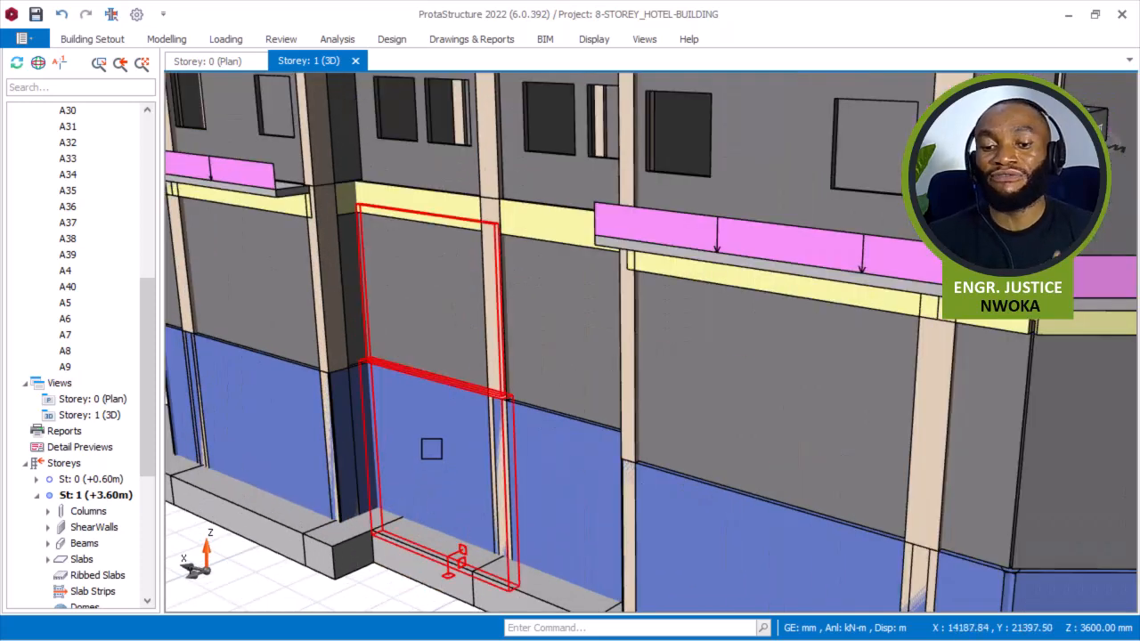
{"action": "mouse_move", "coordinate": [431, 449]}
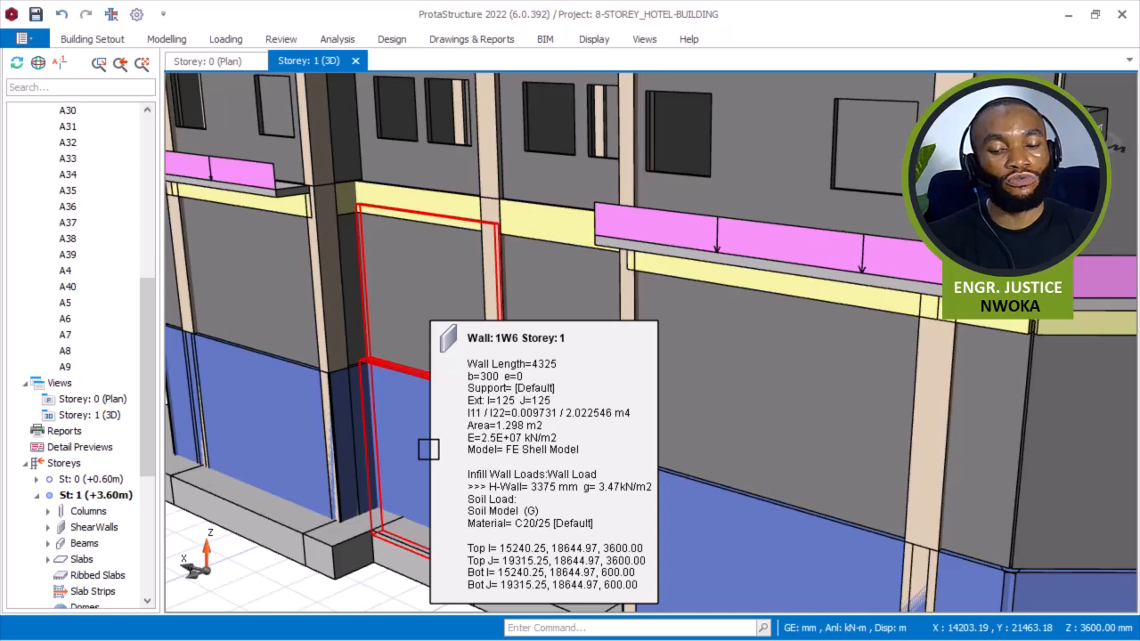
Zoom back out and orbit to view the whole eight-storey building from its base to the roof.
{"action": "scroll", "coordinate": [420, 445], "scroll_direction": "down", "scroll_amount": 5}
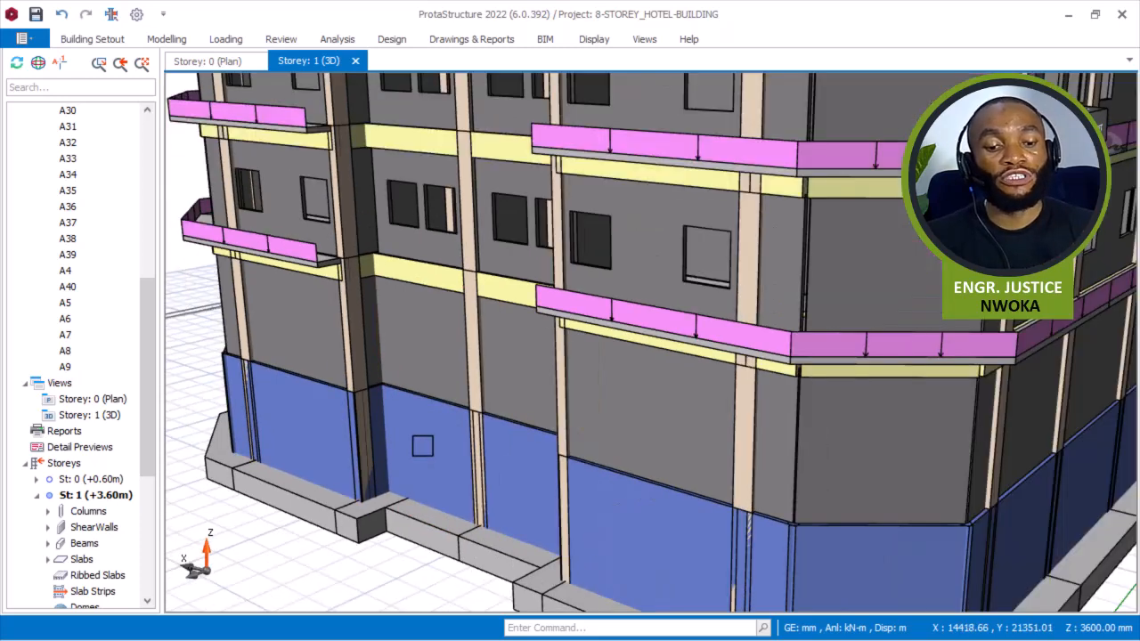
{"action": "scroll", "coordinate": [421, 446], "scroll_direction": "down", "scroll_amount": 2}
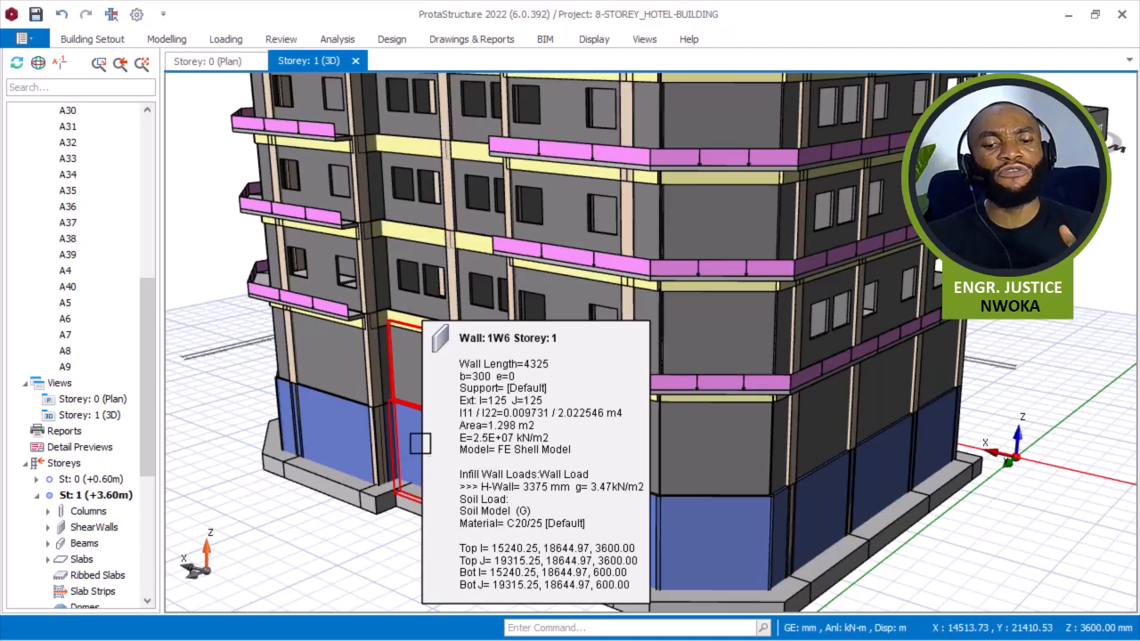
{"action": "scroll", "coordinate": [425, 442], "scroll_direction": "down", "scroll_amount": 3}
{"action": "middle_click_drag", "start_coordinate": [425, 432], "coordinate": [426, 515]}
{"action": "scroll", "coordinate": [428, 531], "scroll_direction": "down", "scroll_amount": 2}
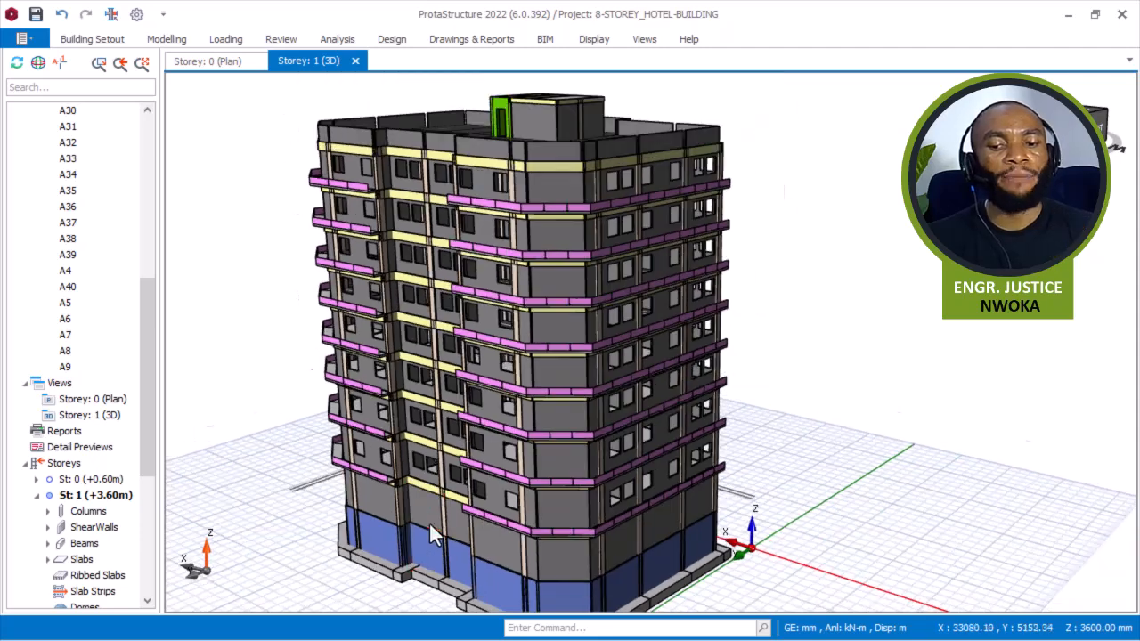